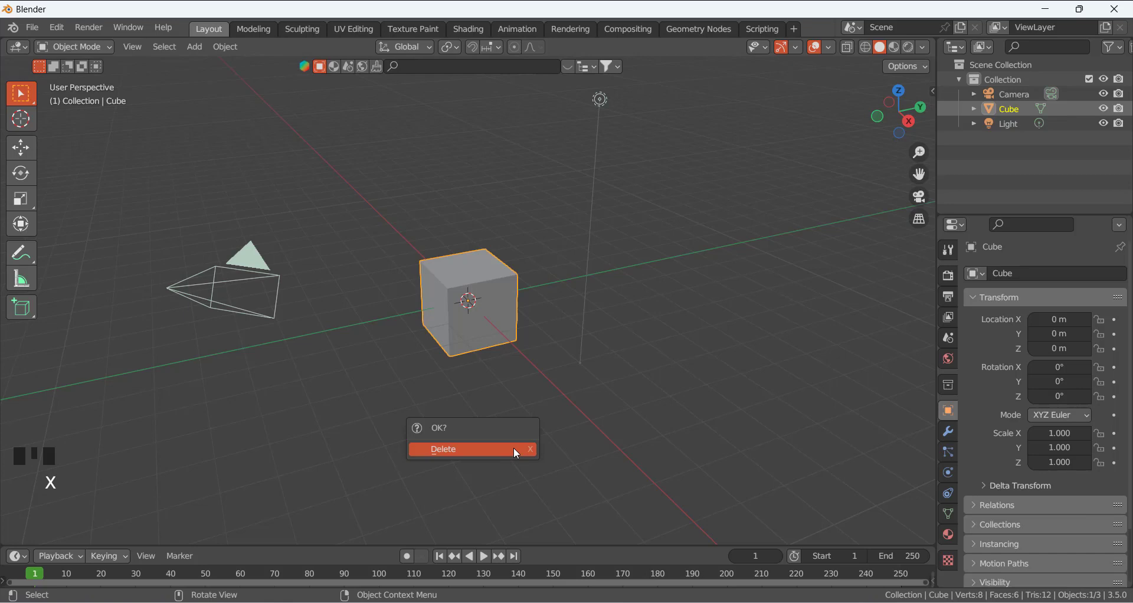
# Delete the default cube and add a mesh plane at the world origin.
pyautogui.click(513, 448)
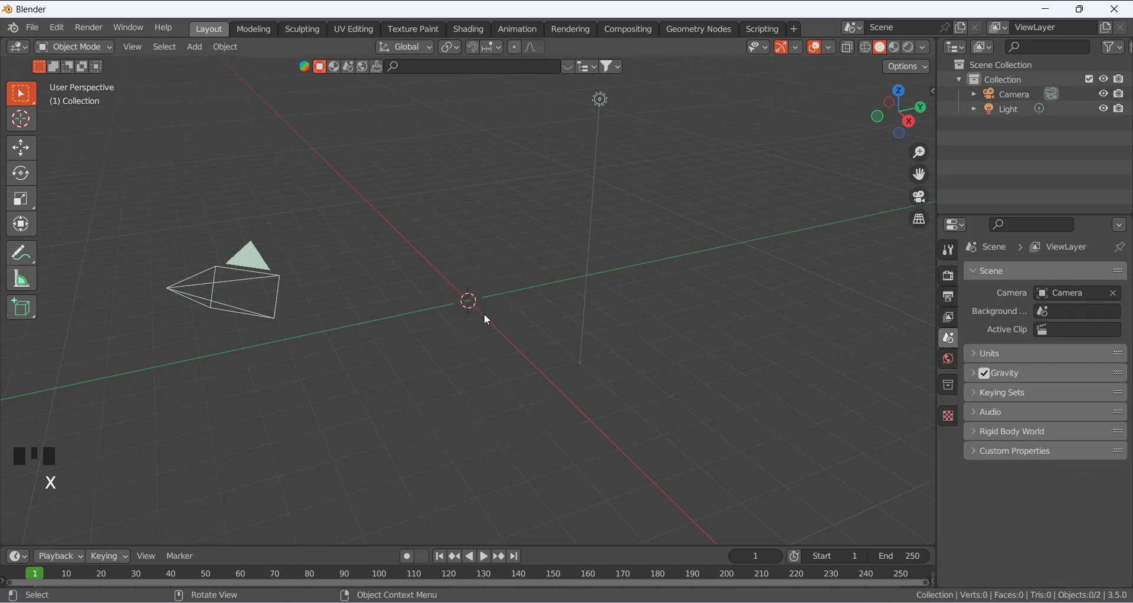
pyautogui.hotkey('shift', 'a')
pyautogui.moveTo(468, 309)
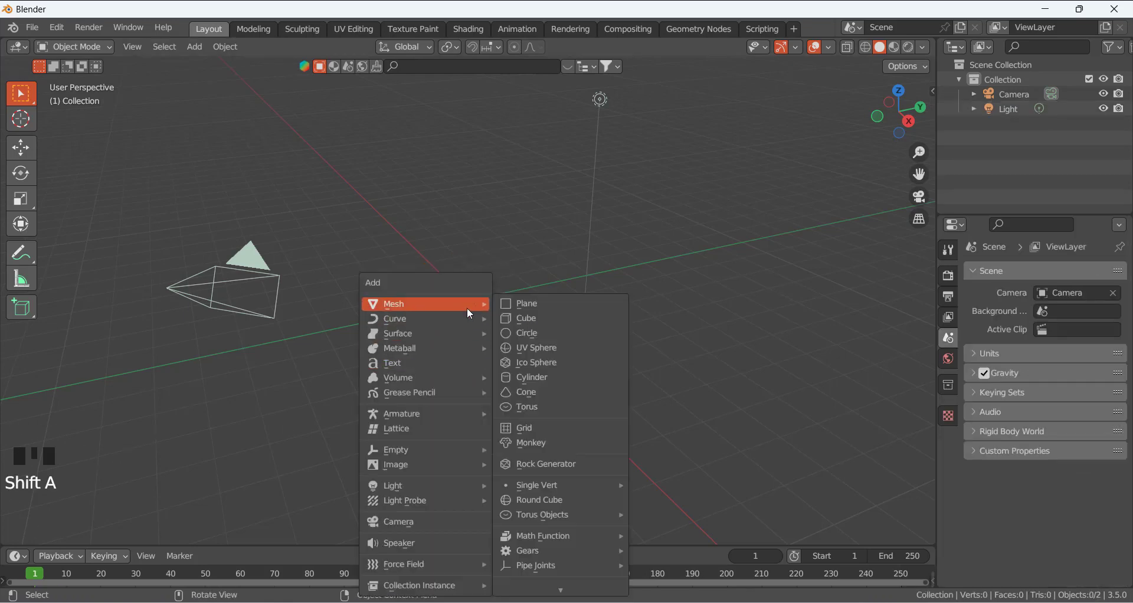
pyautogui.click(534, 304)
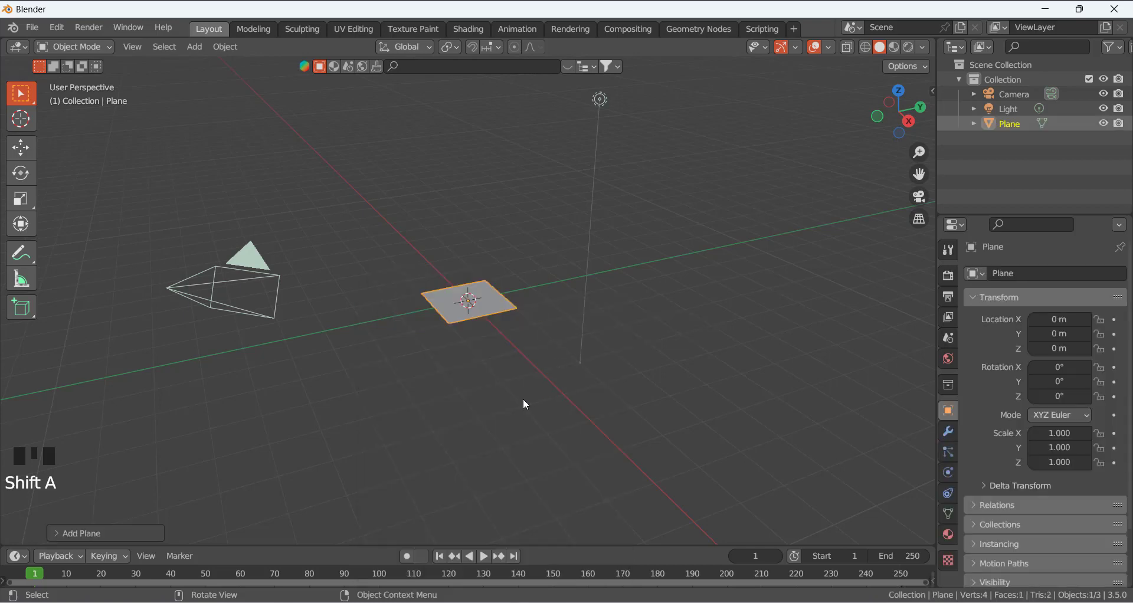
# Rotate the plane 90° about the global X axis so it stands upright.
pyautogui.press('r')
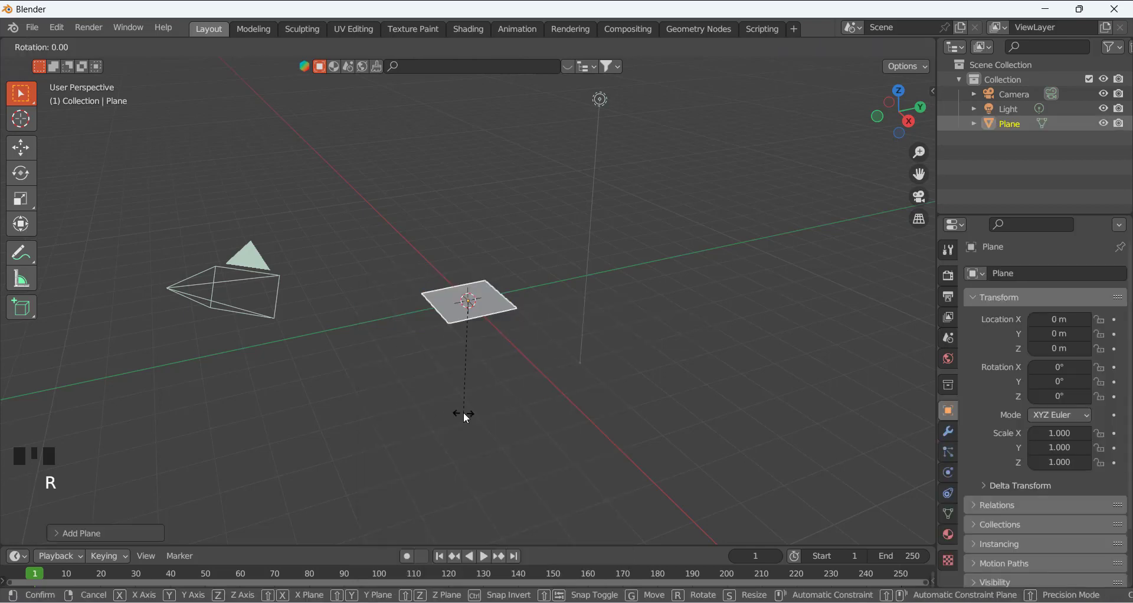
pyautogui.press('x')
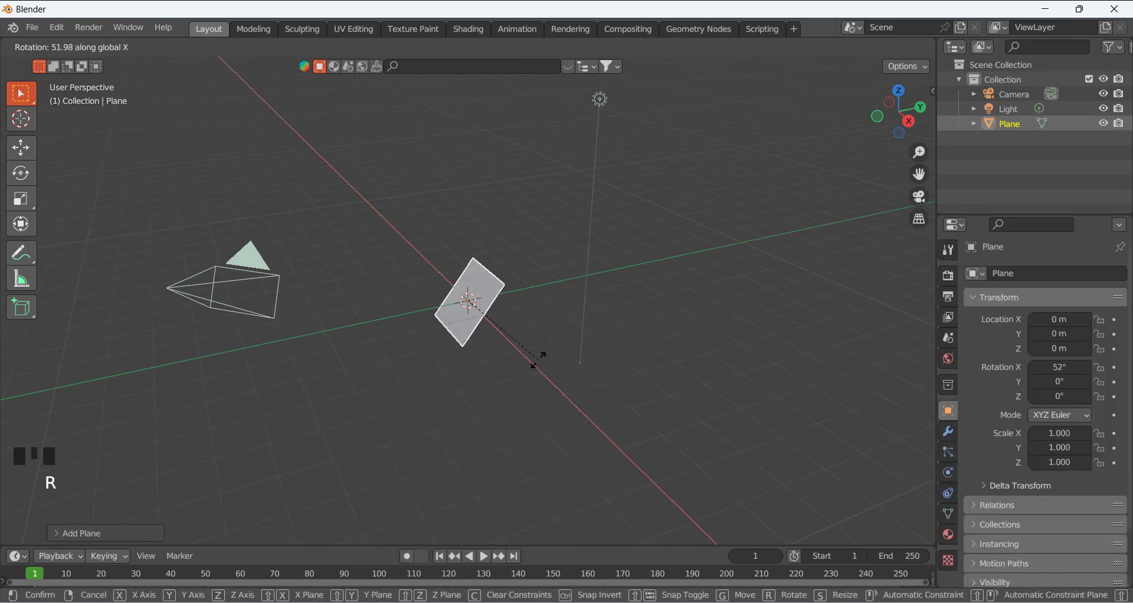
pyautogui.write('90')
pyautogui.press('Return')
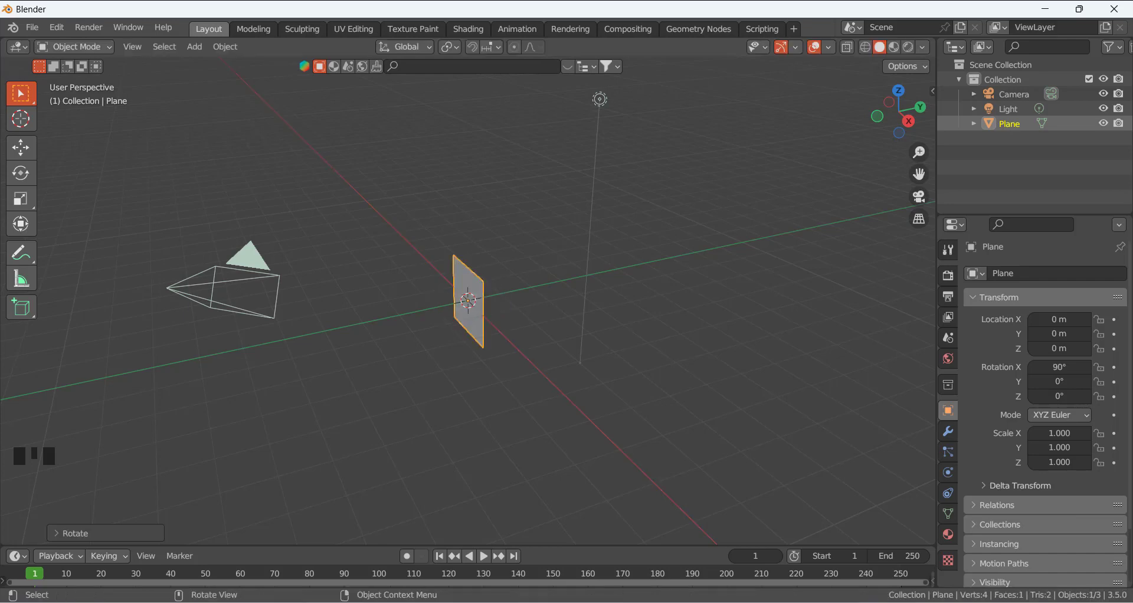
# In the front view, move the plane 2 m up along the Z axis.
pyautogui.press('KP_1')
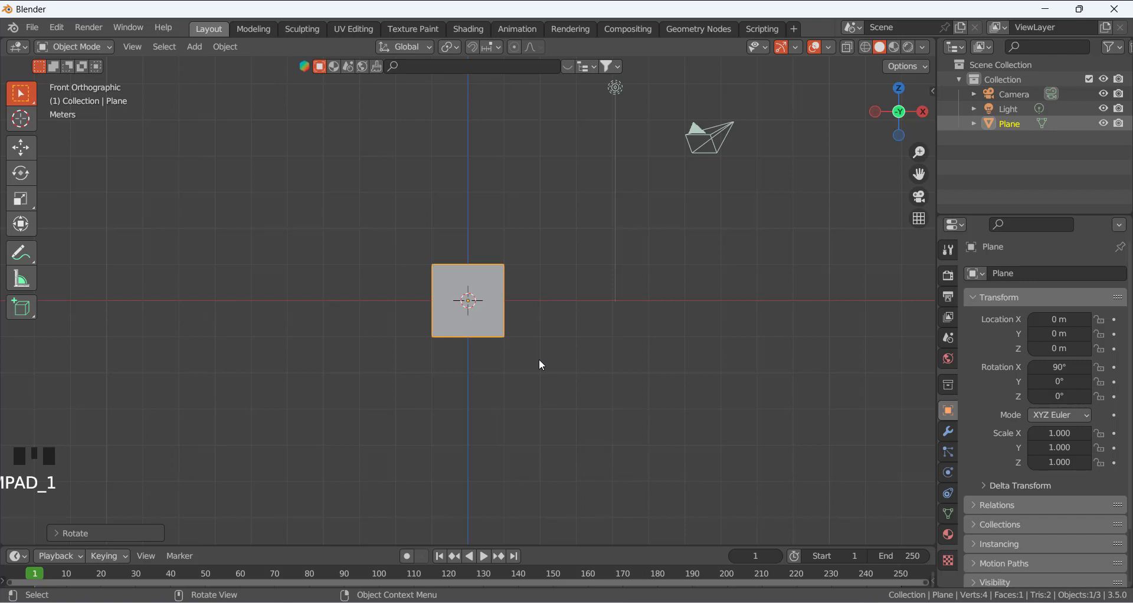
pyautogui.scroll(-2, 489, 224)
pyautogui.scroll(2, 511, 298)
pyautogui.press('g')
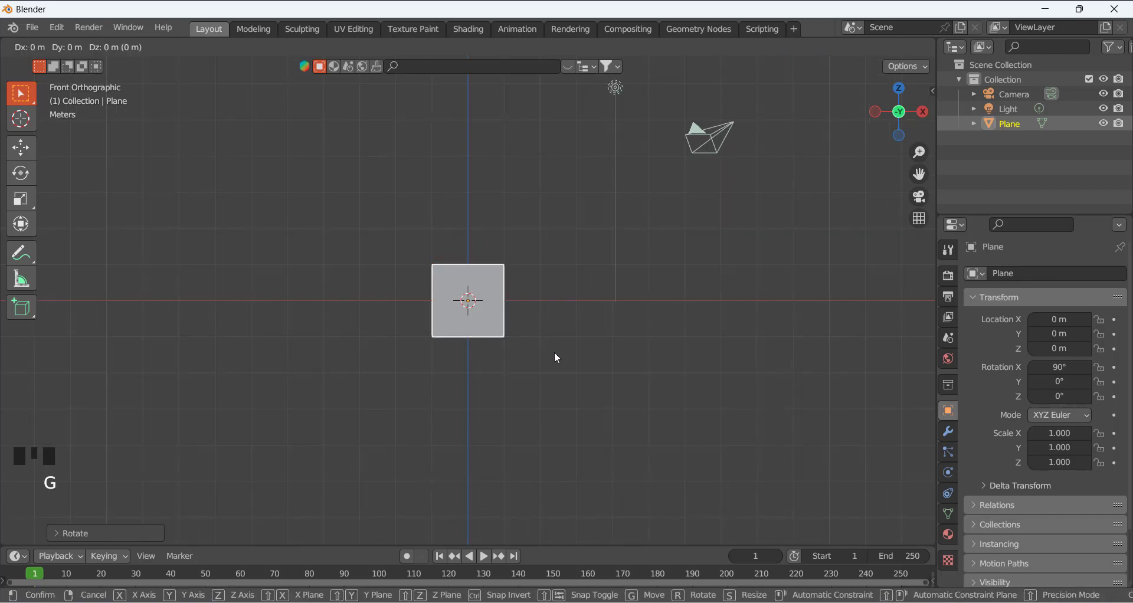
pyautogui.press('z')
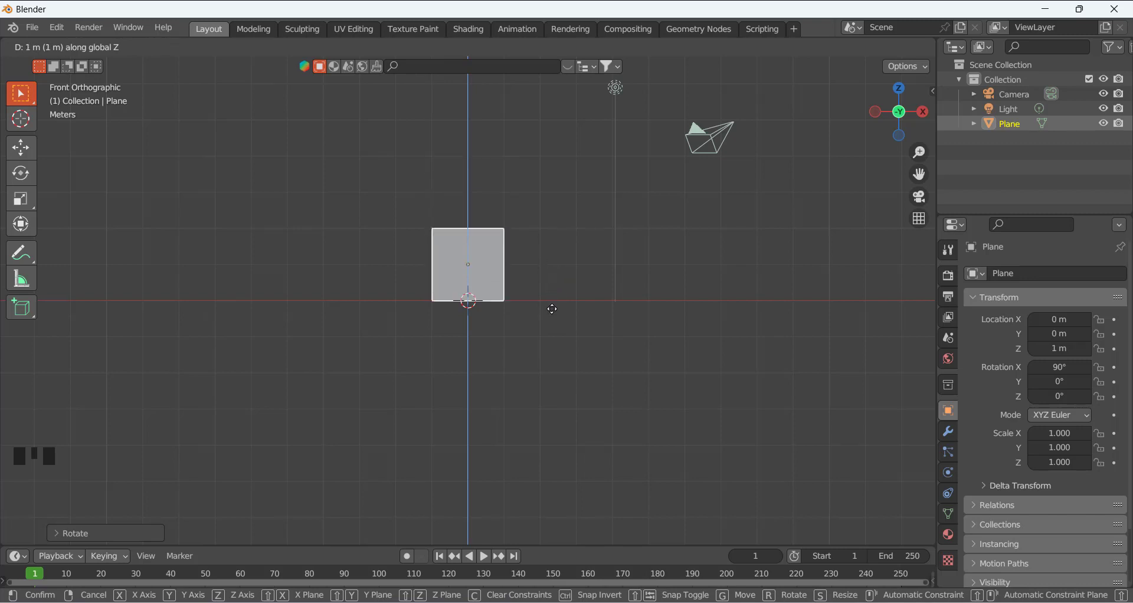
pyautogui.click(553, 267)
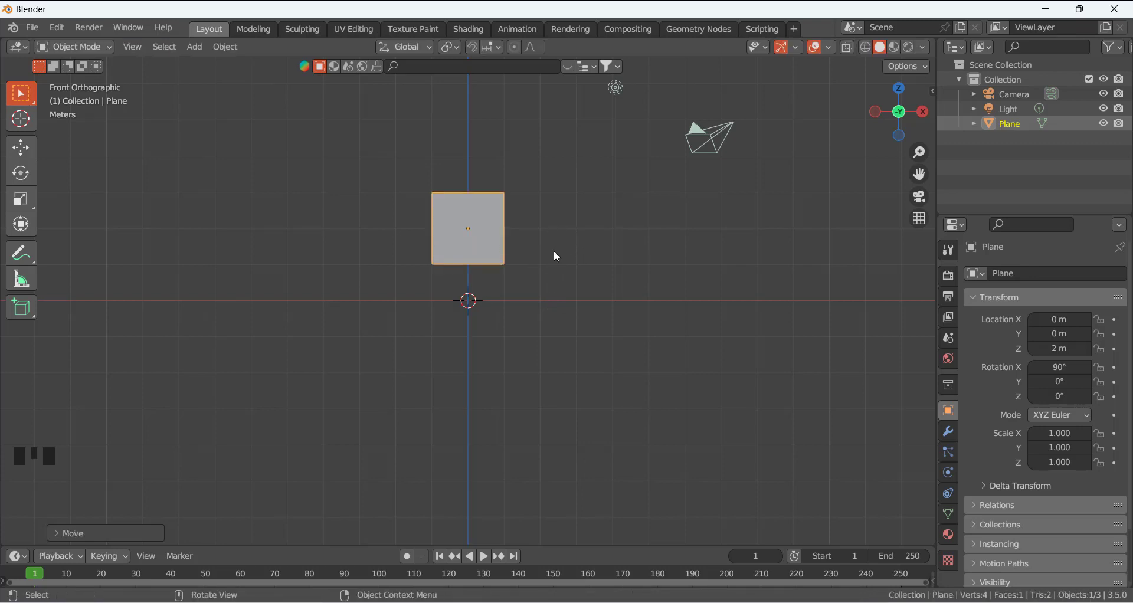
# Scale the plane by 4 along the X axis.
pyautogui.press('s')
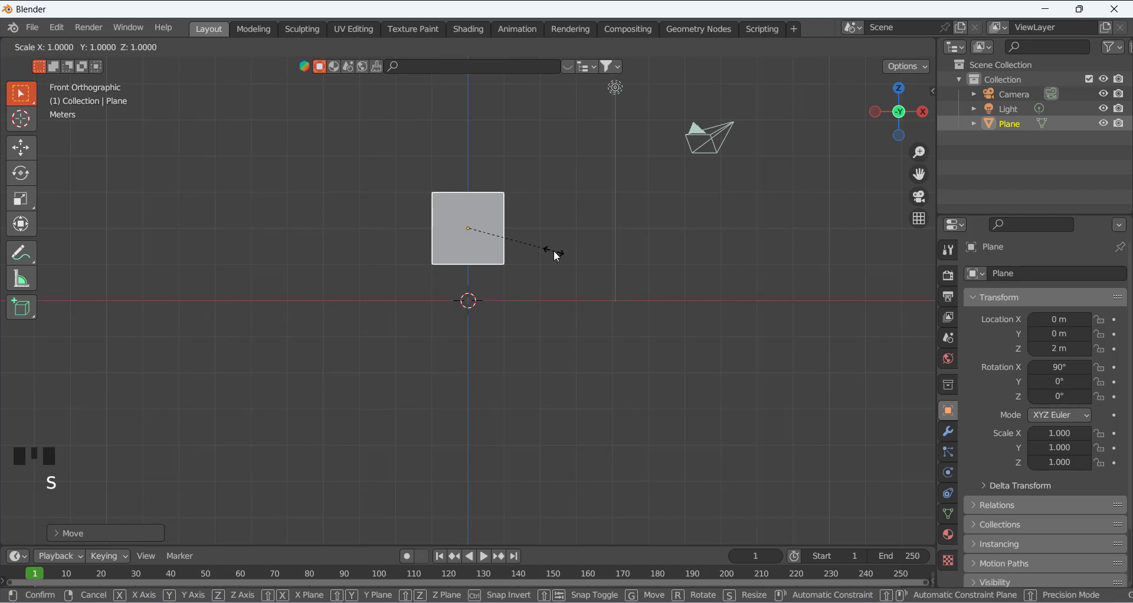
pyautogui.press('x')
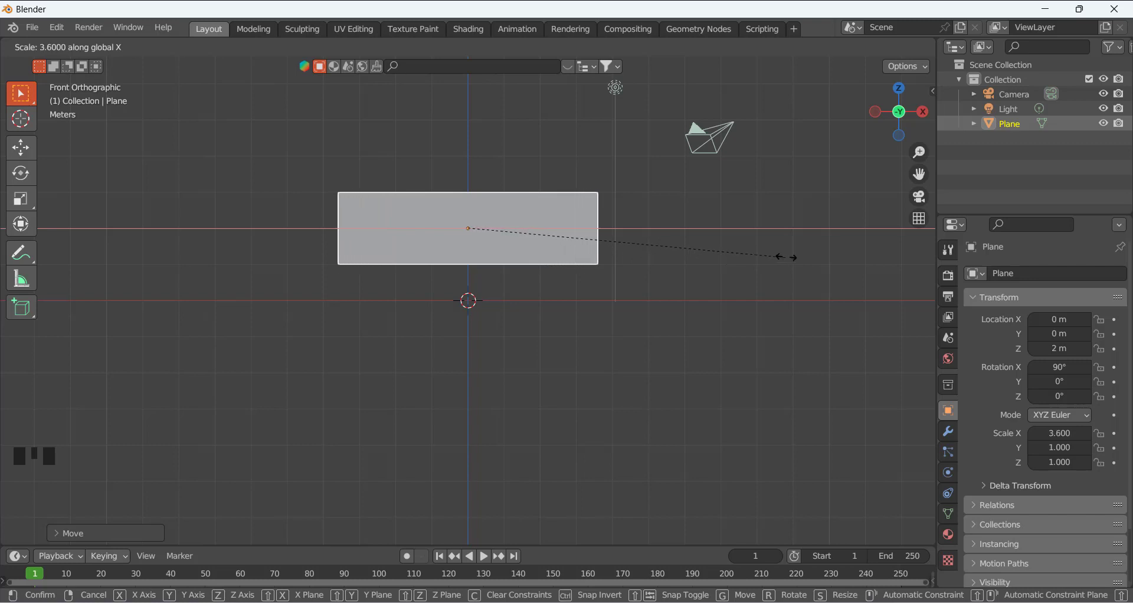
pyautogui.click(820, 252)
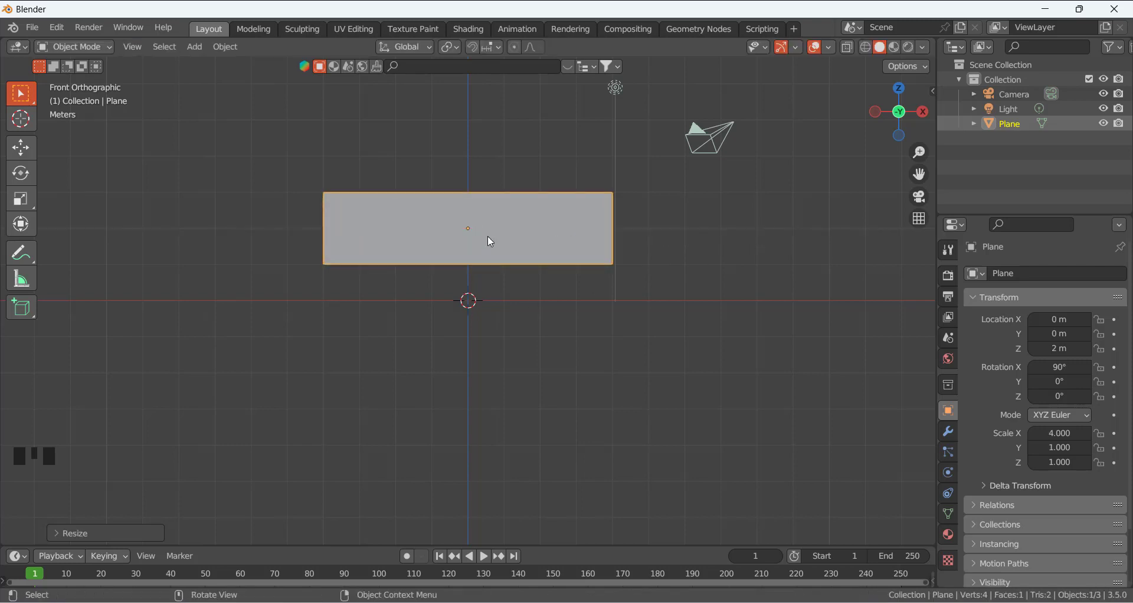
# Scale the plane by 5 along the global Z axis to form a tall rectangle.
pyautogui.press('s')
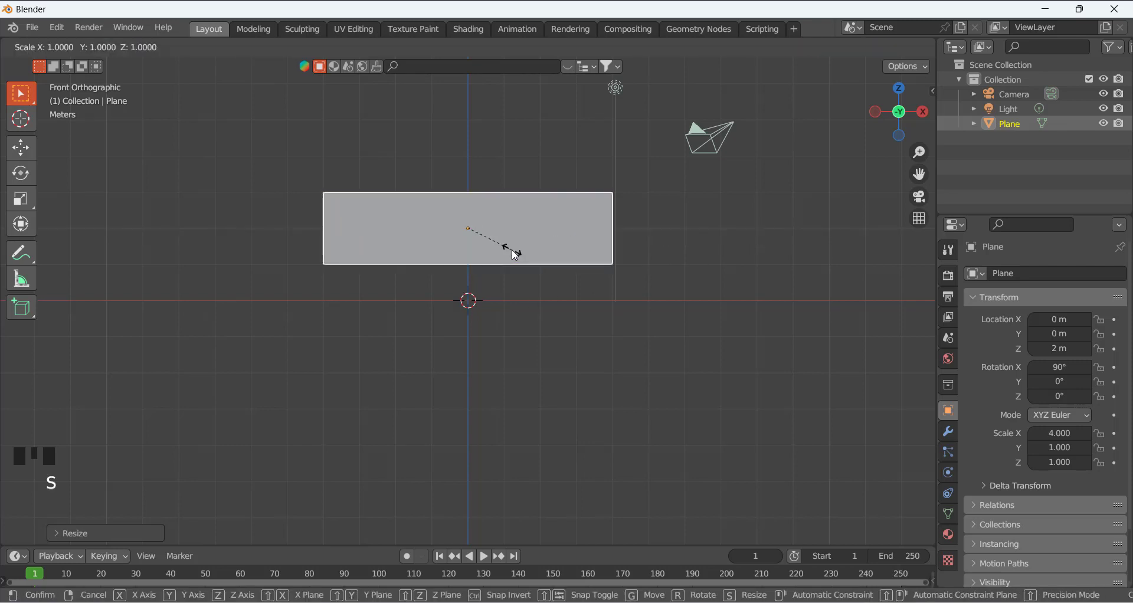
pyautogui.press('z')
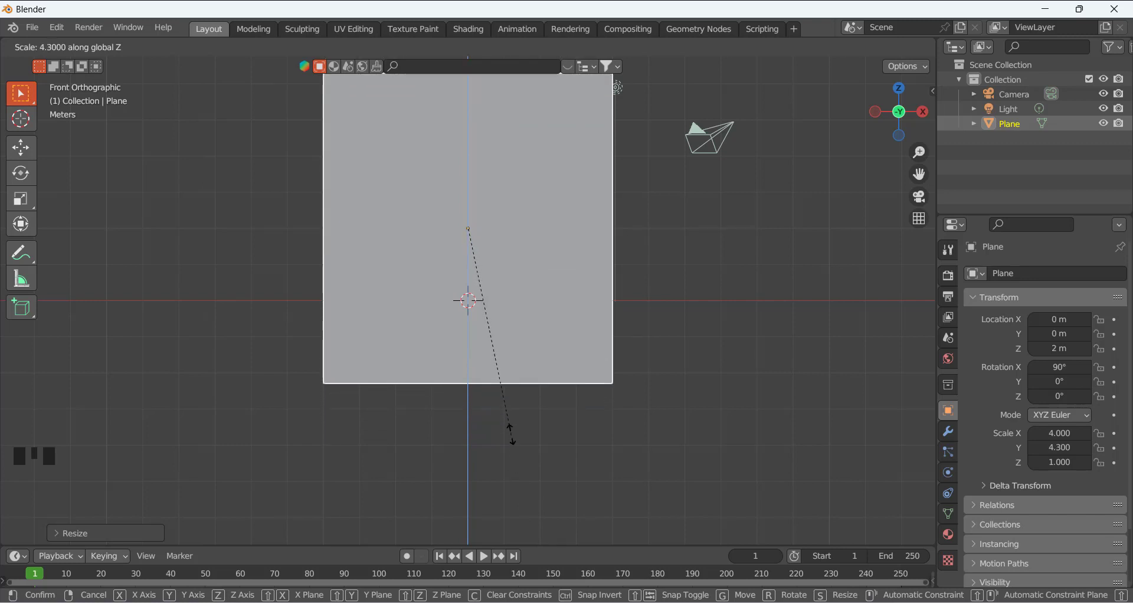
pyautogui.click(509, 461)
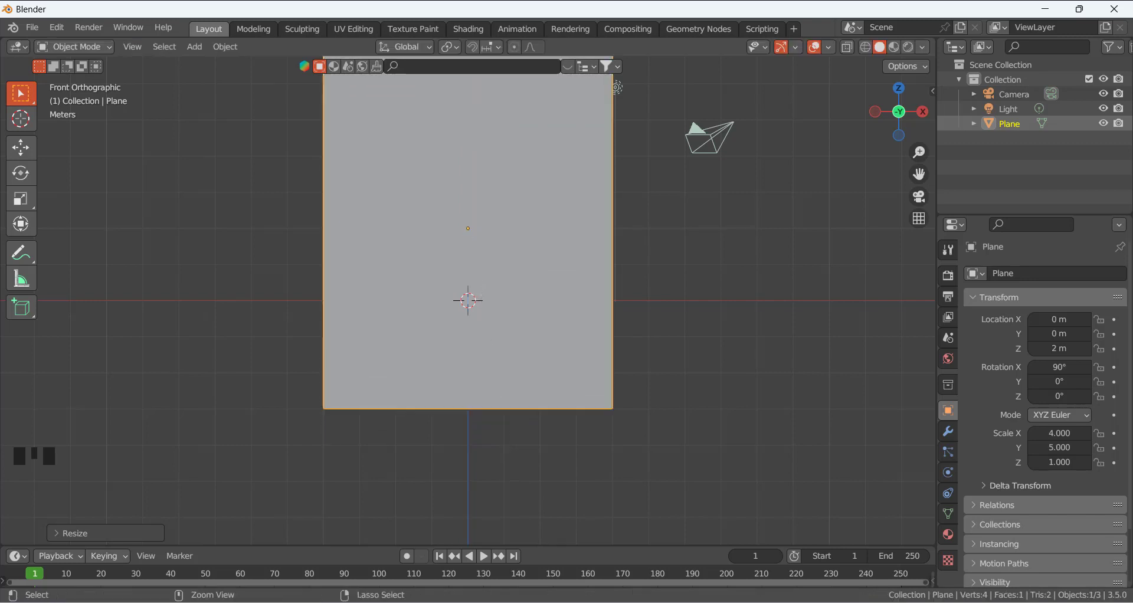
pyautogui.scroll(-4, 459, 323)
pyautogui.scroll(2, 484, 177)
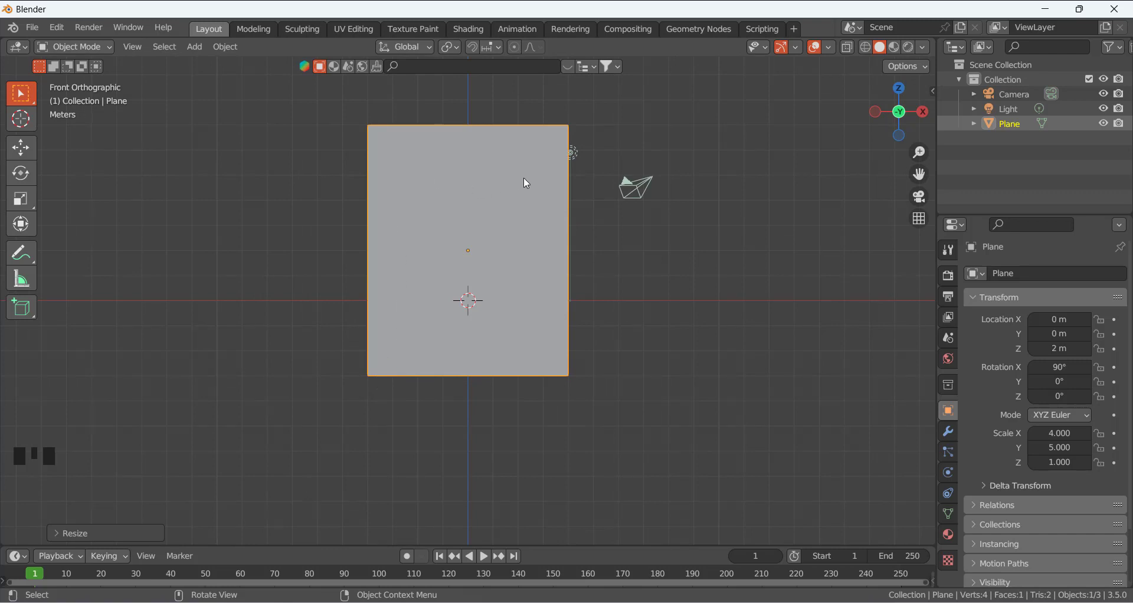
pyautogui.scroll(-2, 448, 263)
pyautogui.scroll(2, 522, 145)
pyautogui.scroll(-1, 521, 147)
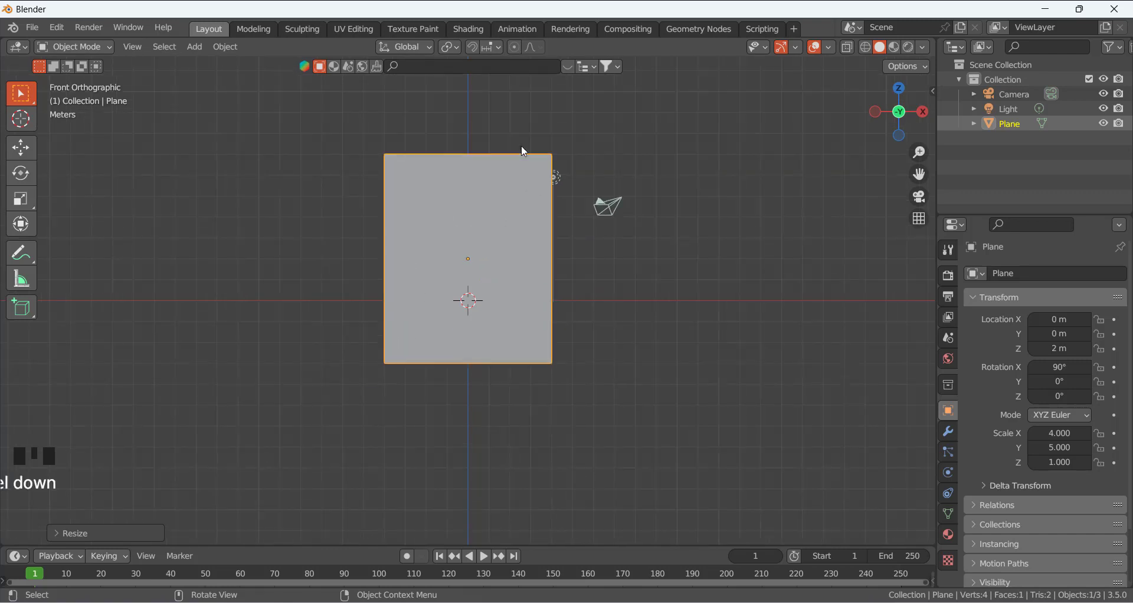
# Apply all transforms to the plane and set its origin to its geometry.
pyautogui.hotkey('ctrl', 'a')
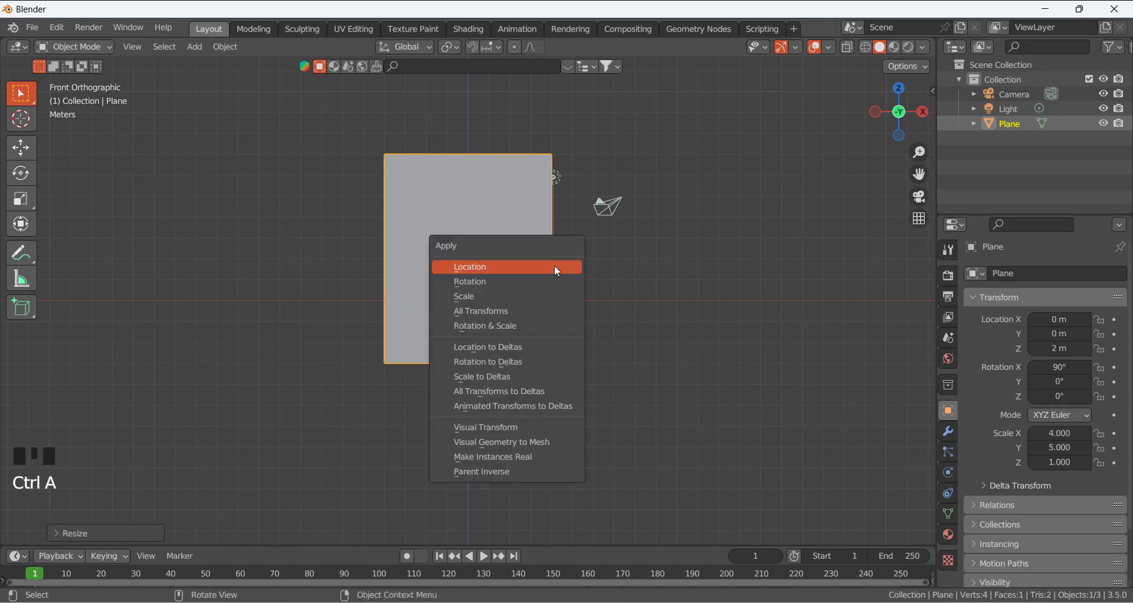
pyautogui.click(518, 313)
pyautogui.rightClick(497, 259)
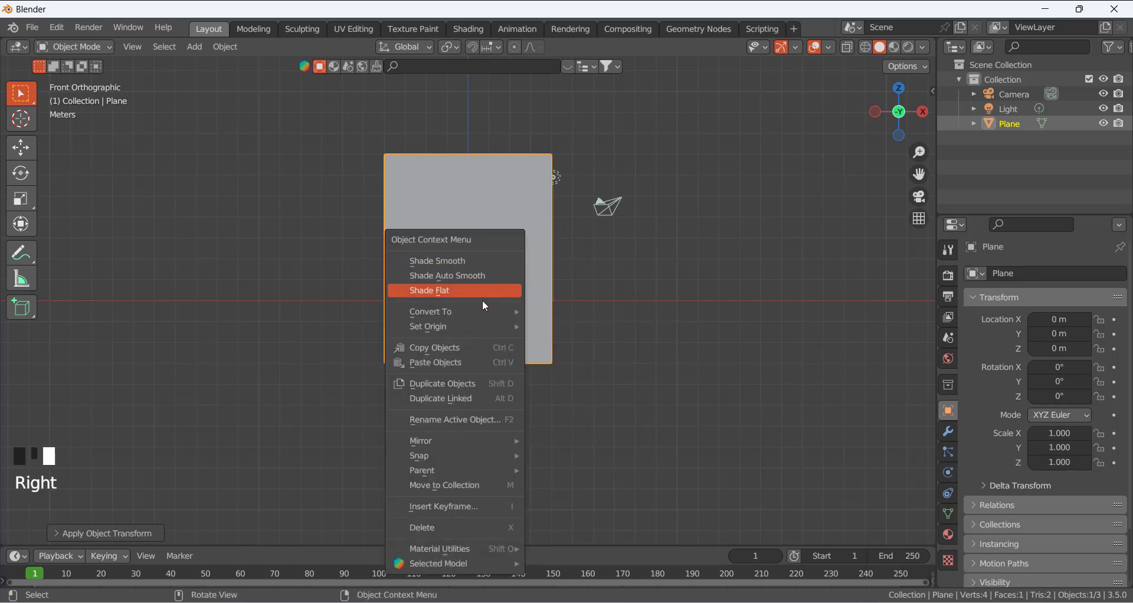
pyautogui.moveTo(482, 333)
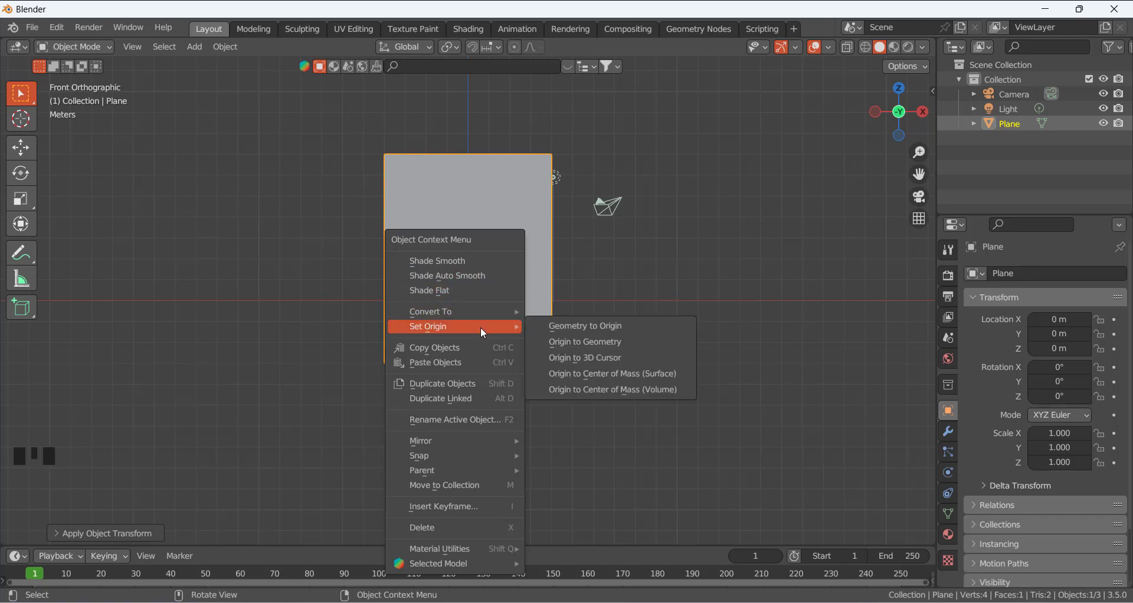
pyautogui.click(577, 343)
# Delete the light from the scene.
pyautogui.moveTo(588, 249); pyautogui.dragTo(524, 283, button='middle')
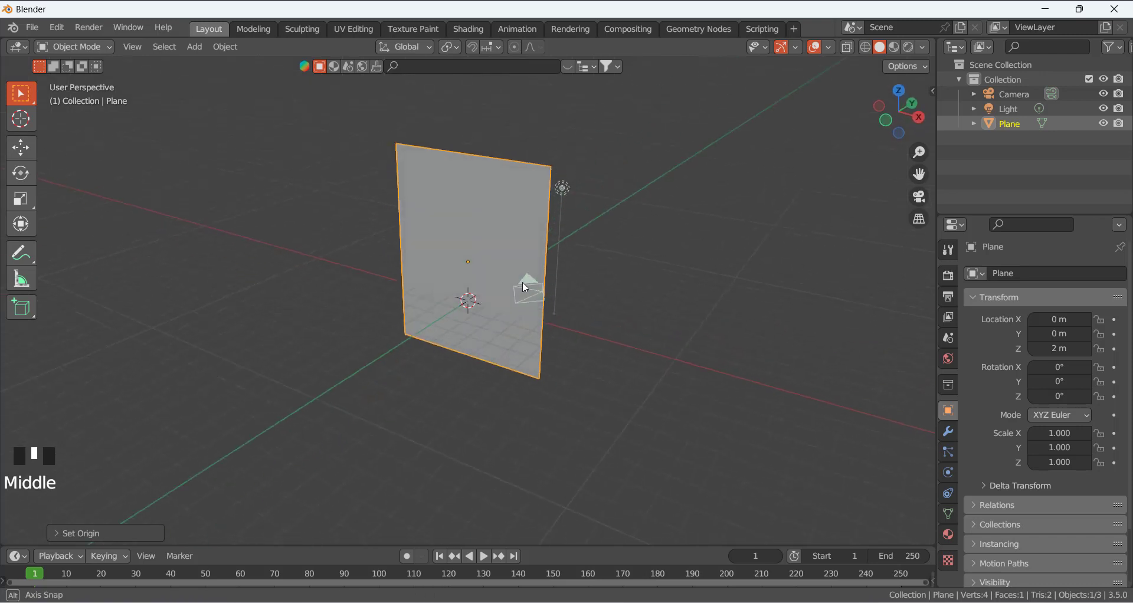
pyautogui.click(568, 179)
pyautogui.click(567, 179)
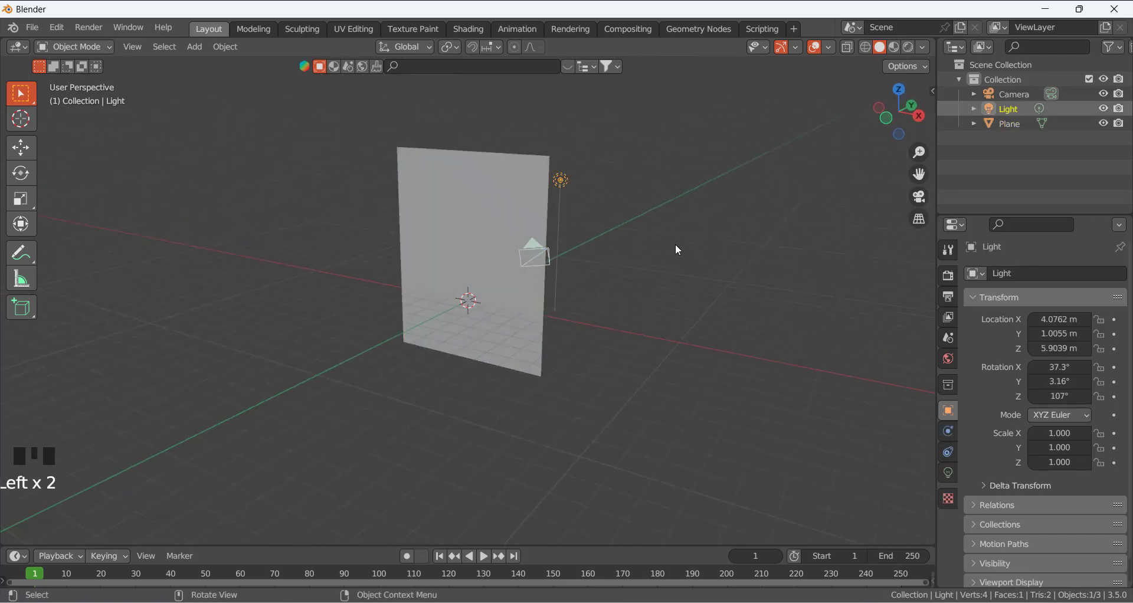
pyautogui.press('x')
pyautogui.click(675, 245)
# Hide the camera in the viewport.
pyautogui.click(542, 254)
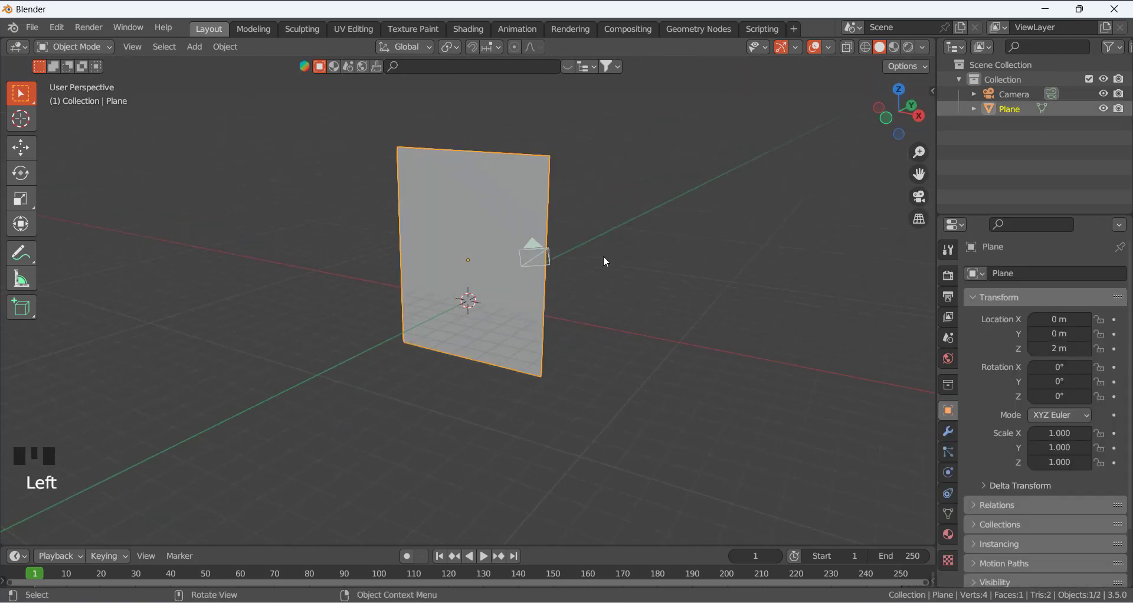
pyautogui.click(602, 257)
pyautogui.click(547, 261)
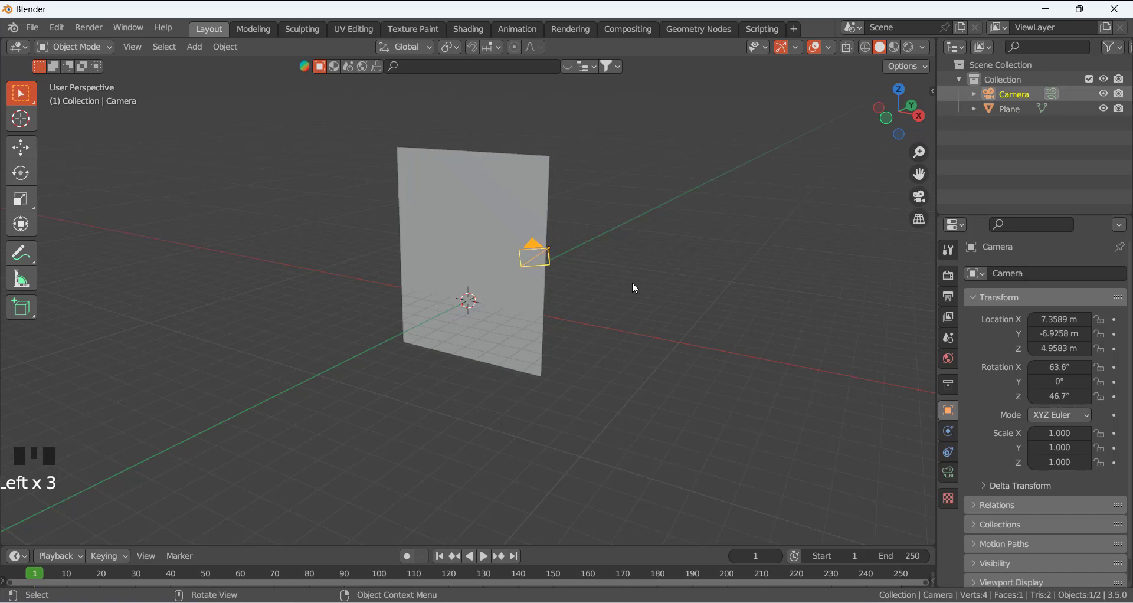
pyautogui.click(1104, 94)
# In the front view, raise the plane along Z to a height of 5 m so its lower edge rests on the ground line.
pyautogui.moveTo(625, 213); pyautogui.dragTo(591, 247, button='middle')
pyautogui.click(489, 252)
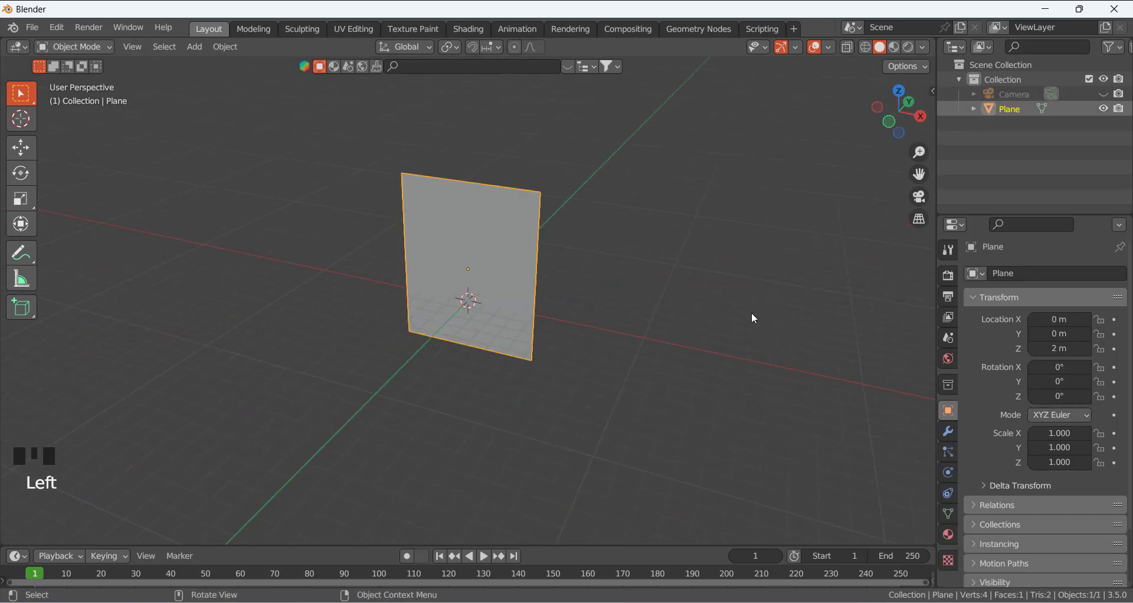
pyautogui.press('KP_1')
pyautogui.press('g')
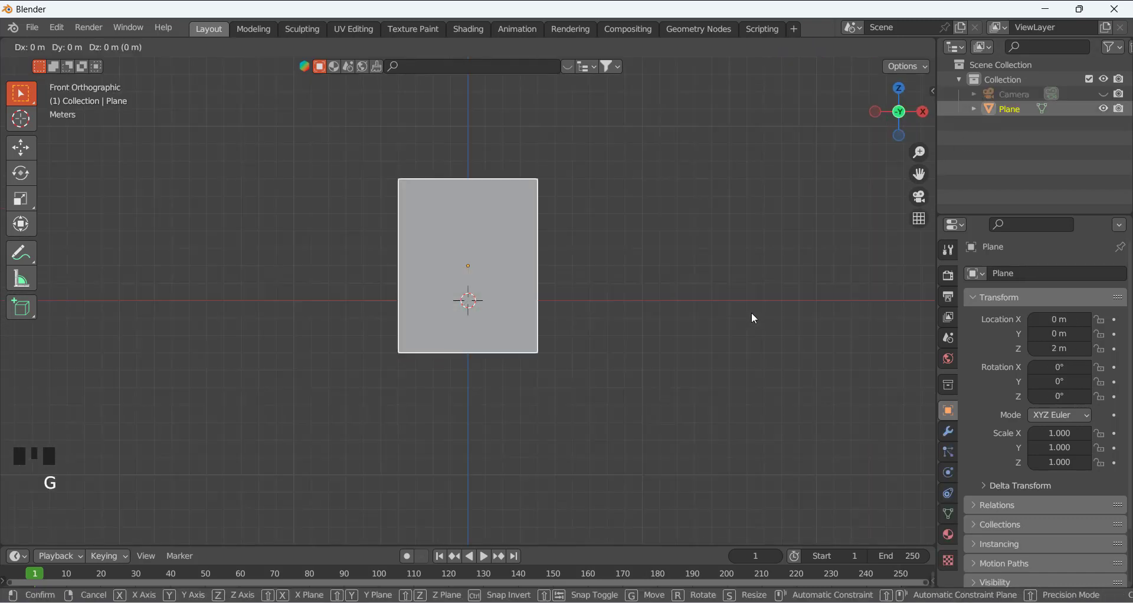
pyautogui.press('z')
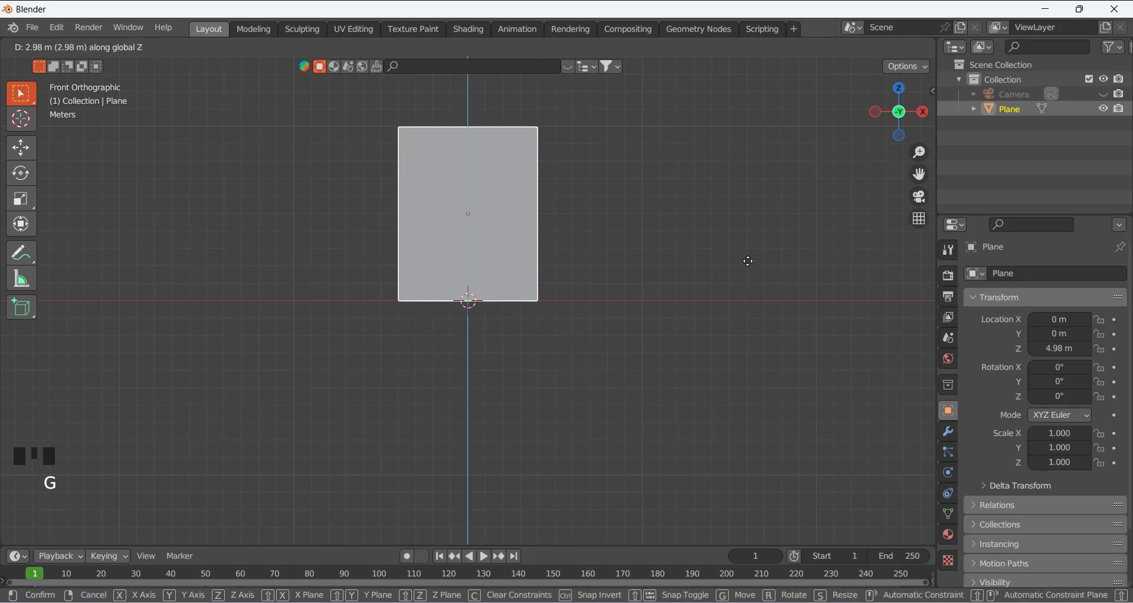
pyautogui.click(746, 263)
# Enter Edit Mode on the plane and deselect all of its geometry.
pyautogui.scroll(-2, 501, 307)
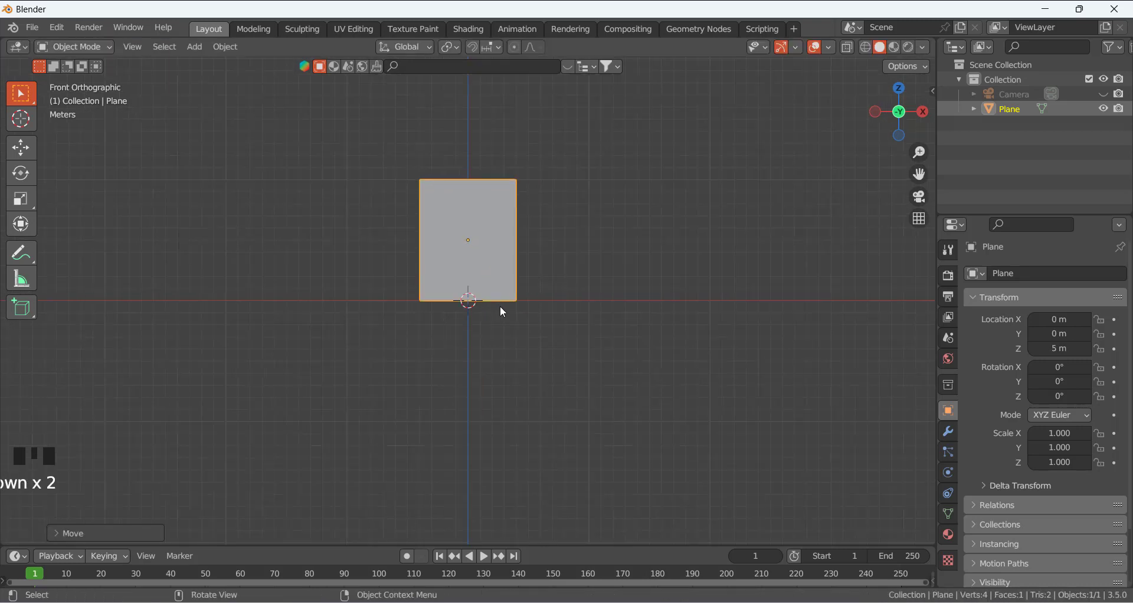
pyautogui.scroll(2, 501, 130)
pyautogui.scroll(-2, 501, 130)
pyautogui.press('Tab')
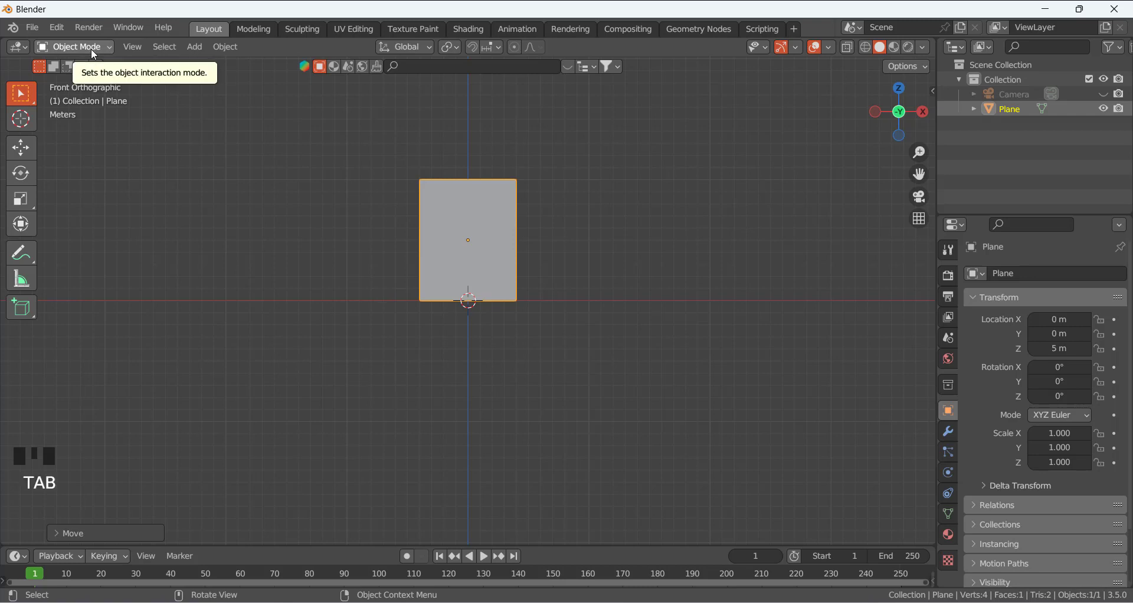
pyautogui.press('Tab')
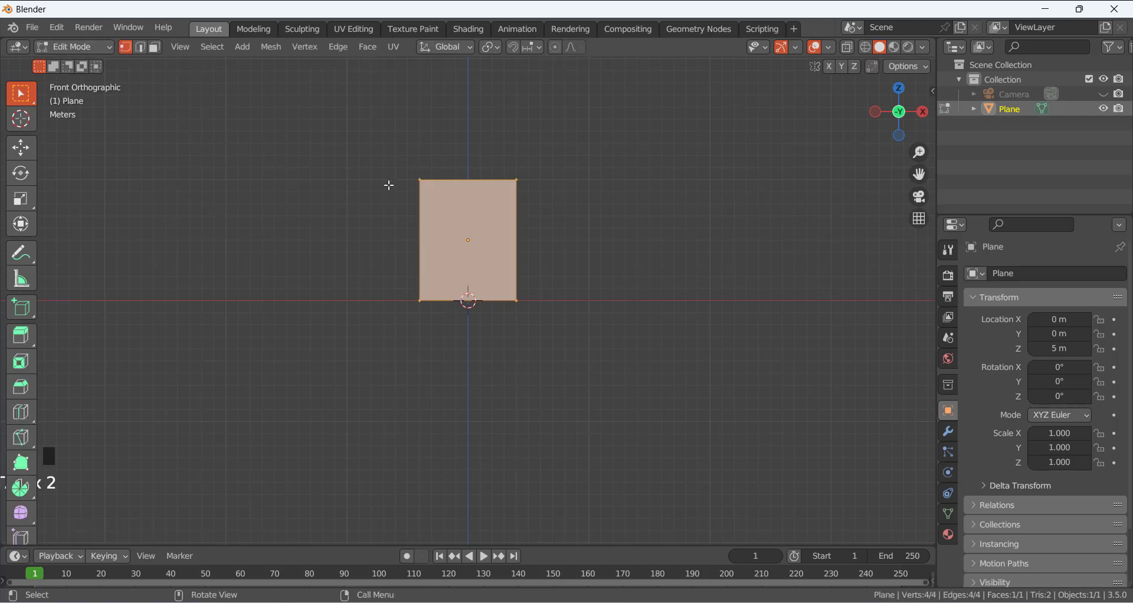
pyautogui.keyDown('shift'); pyautogui.moveTo(555, 204); pyautogui.dragTo(485, 346, button='middle'); pyautogui.keyUp('shift')
pyautogui.scroll(3, 486, 348)
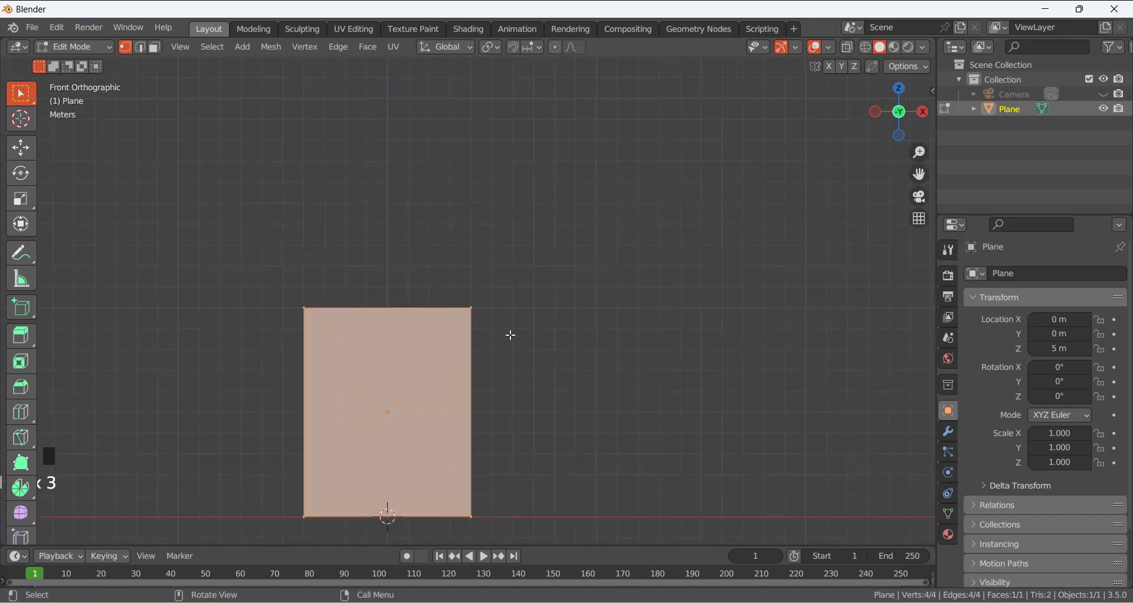
pyautogui.hotkey('alt', 'a')
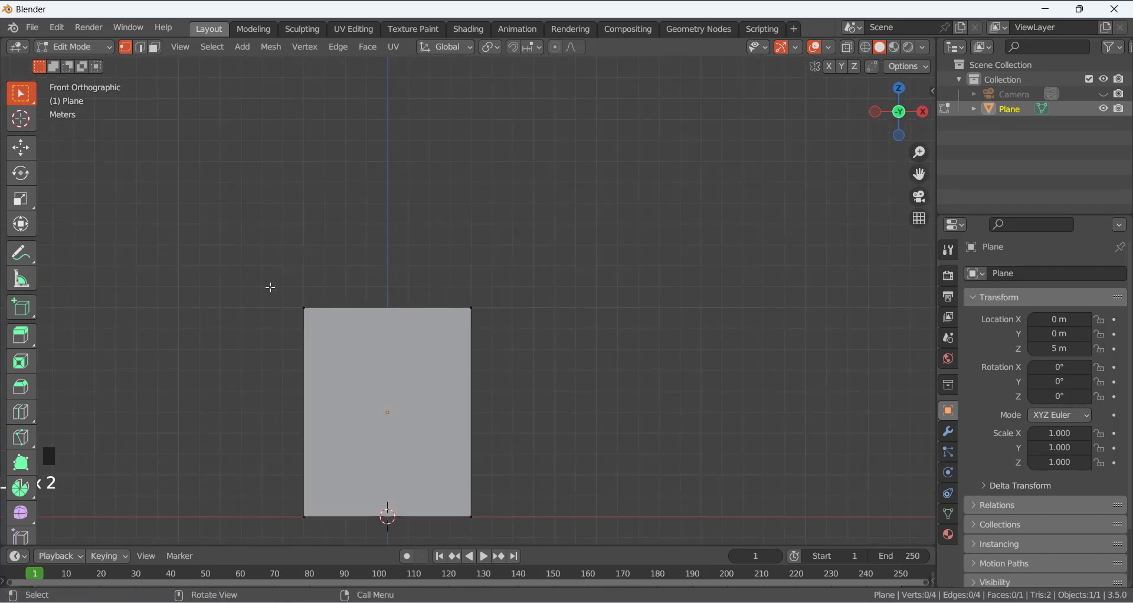
# Select both upper corner vertices of the plane.
pyautogui.moveTo(270, 287); pyautogui.dragTo(335, 337)
pyautogui.moveTo(457, 285); pyautogui.dragTo(544, 366)
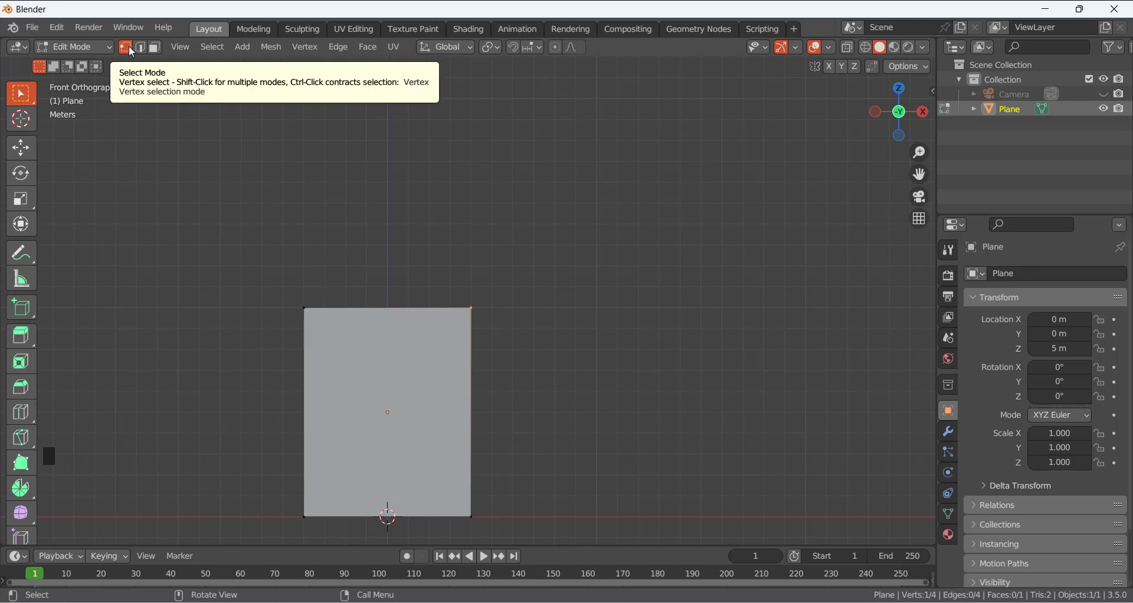
pyautogui.click(303, 307)
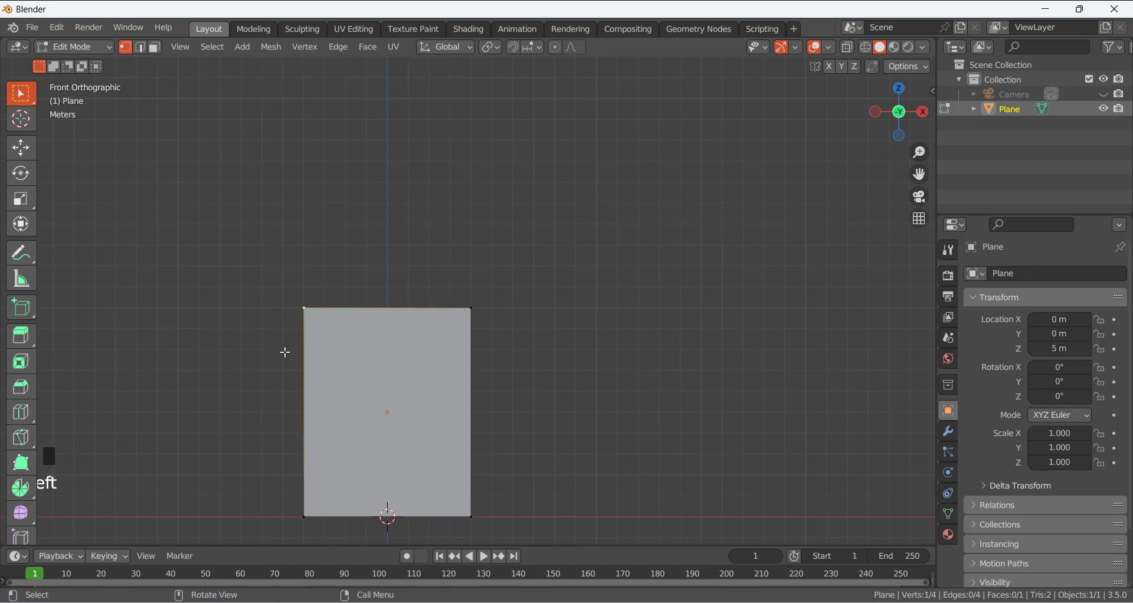
pyautogui.keyDown('shift'); pyautogui.click(496, 308); pyautogui.keyUp('shift')
pyautogui.press('ctrl')
pyautogui.hotkey('ctrl', 'b')
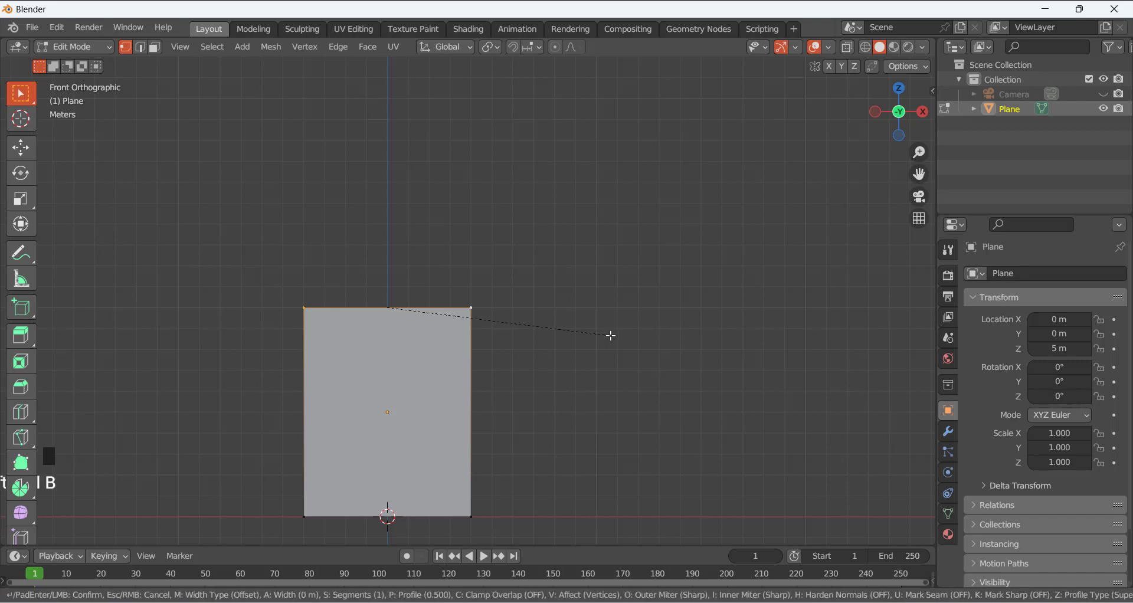
pyautogui.rightClick(665, 349)
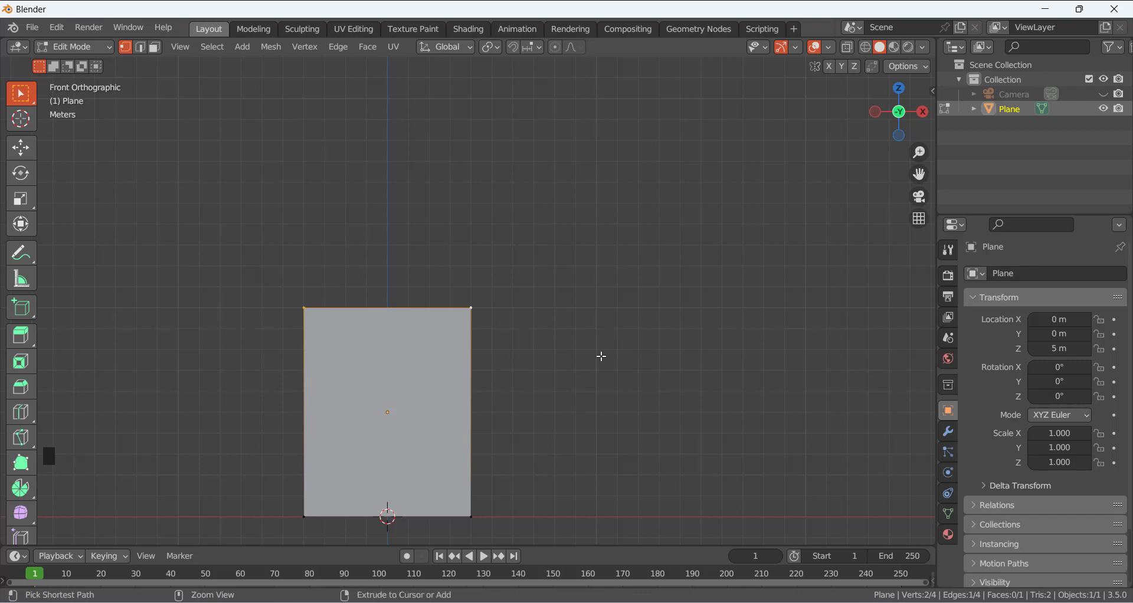
# Bevel the two selected corner vertices with 2 segments and a width of about 2.39 m.
pyautogui.hotkey('ctrl', 'v')
pyautogui.hotkey('ctrl', 'b')
pyautogui.press('v')
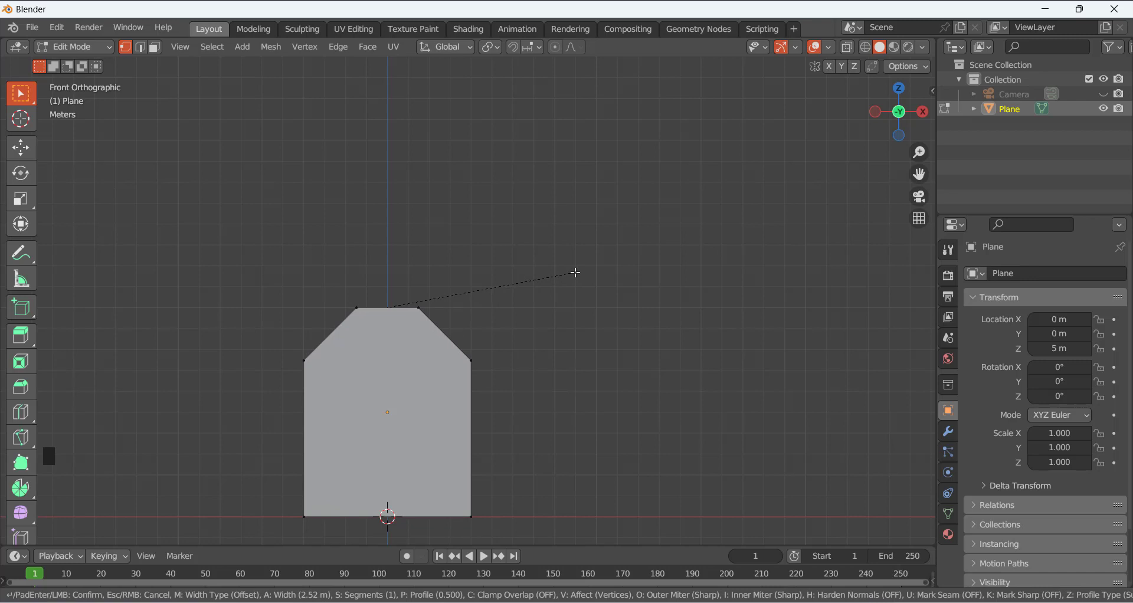
pyautogui.scroll(1, 576, 273)
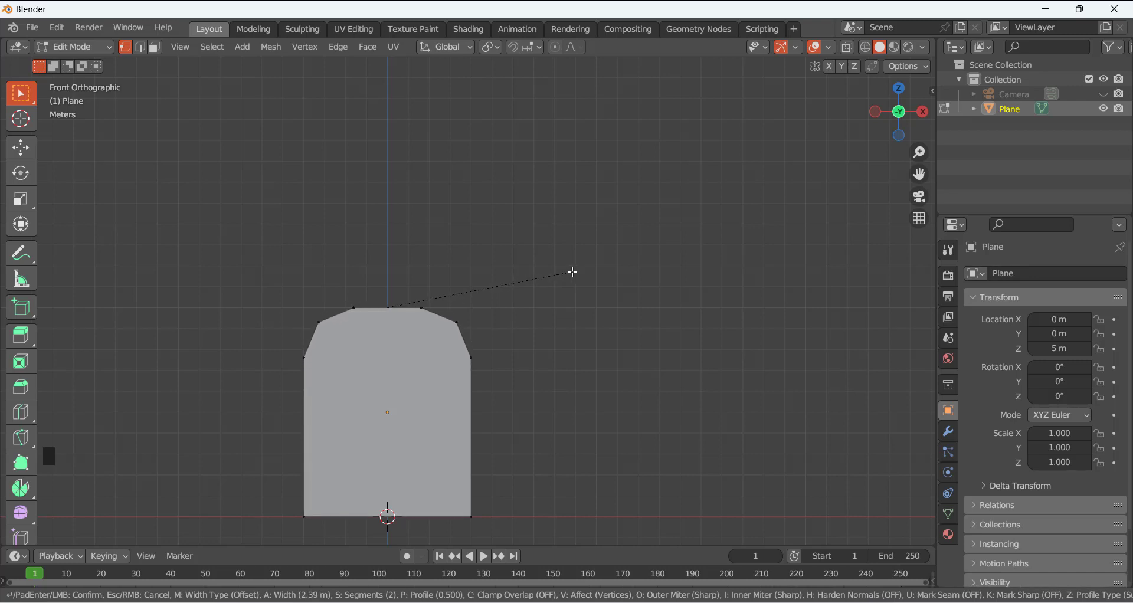
pyautogui.click(572, 272)
# Knife-cut an angle-constrained vertical line from the left bevel's middle vertex down to the plane's bottom edge.
pyautogui.scroll(-2, 508, 331)
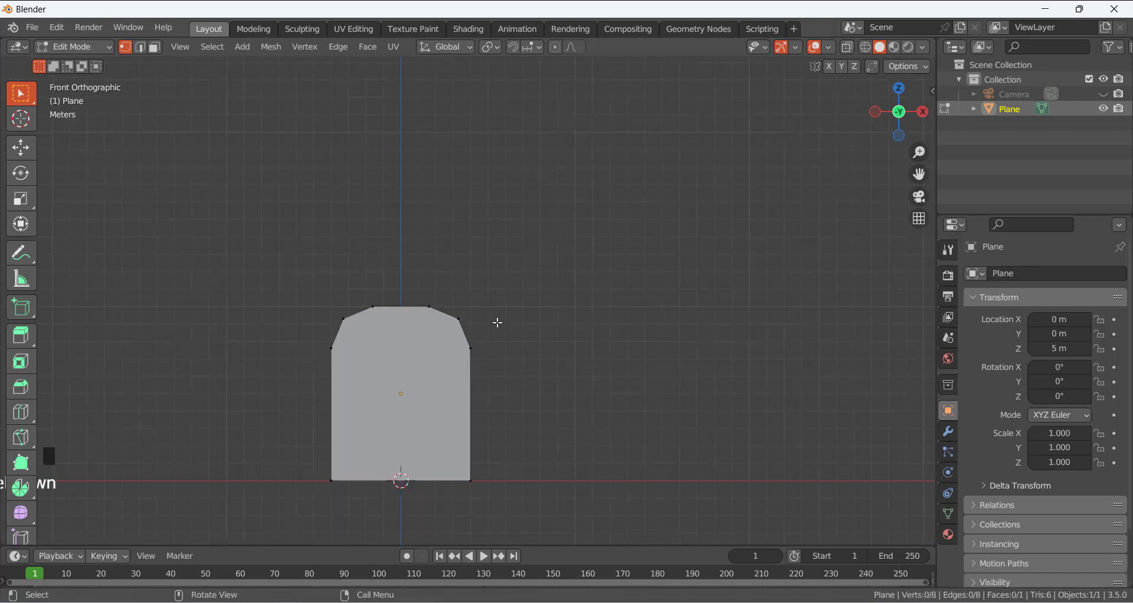
pyautogui.scroll(2, 426, 419)
pyautogui.scroll(-2, 424, 380)
pyautogui.keyDown('shift'); pyautogui.moveTo(424, 384); pyautogui.dragTo(403, 324, button='middle'); pyautogui.keyUp('shift')
pyautogui.scroll(1, 323, 264)
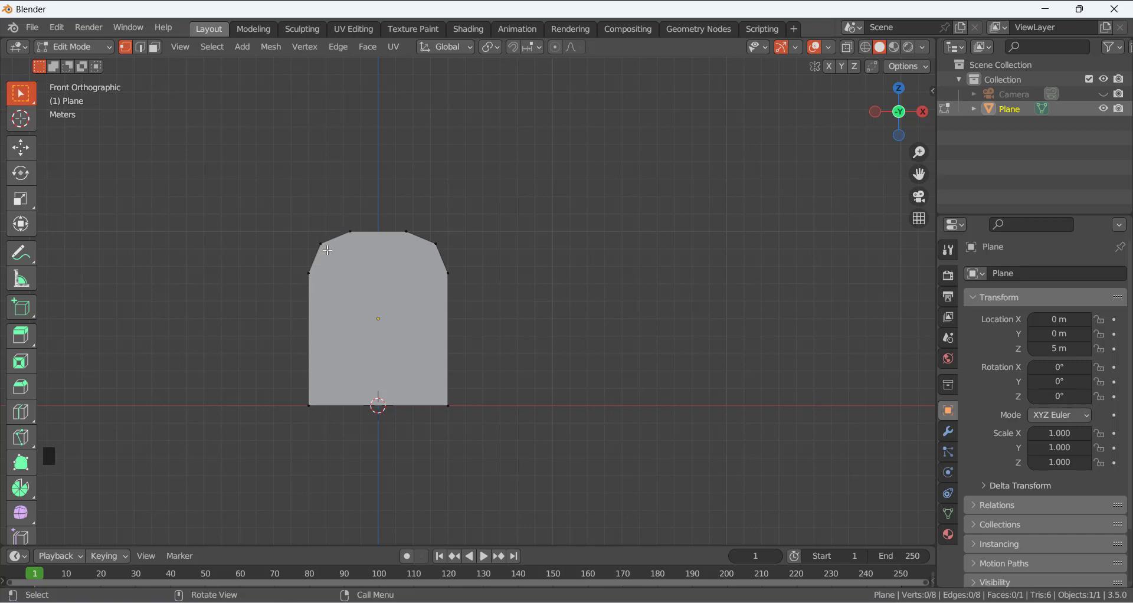
pyautogui.scroll(-4, 2, 518)
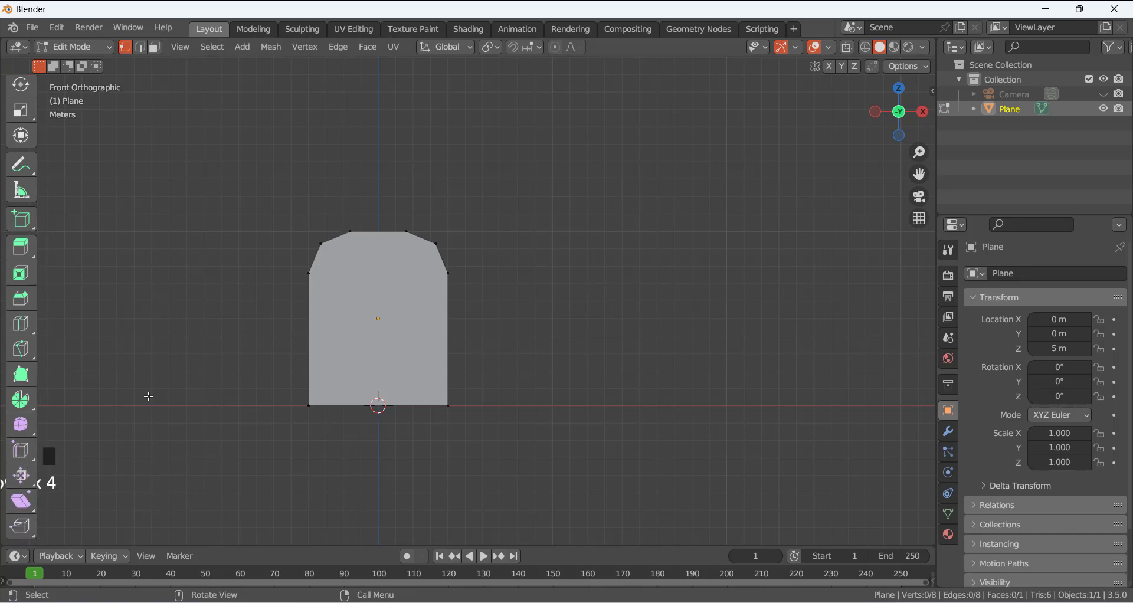
pyautogui.scroll(-2, 105, 430)
pyautogui.scroll(1, 175, 421)
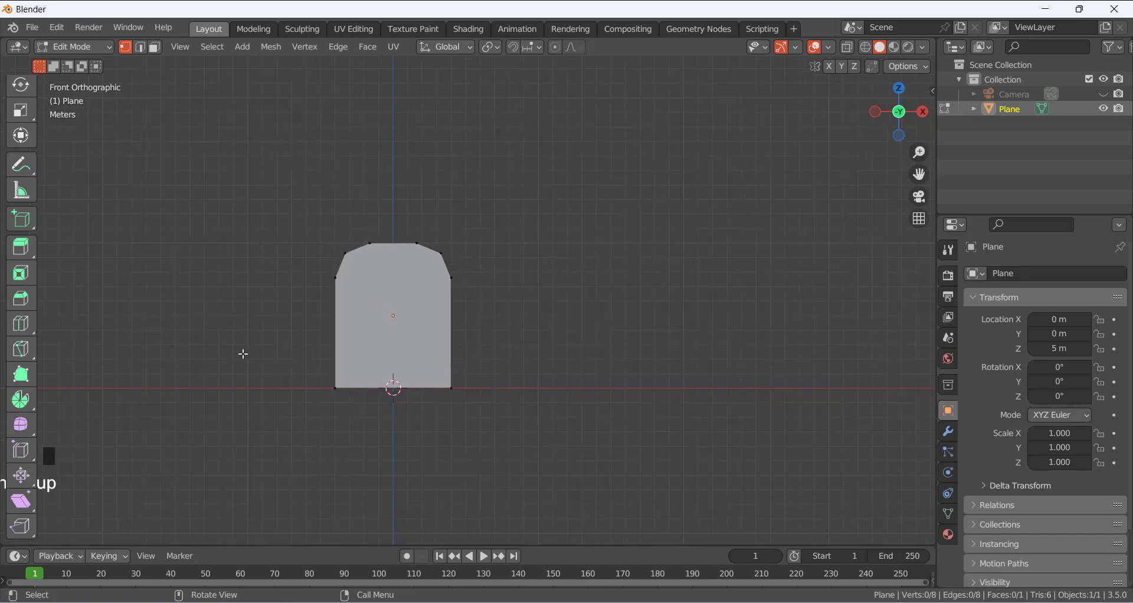
pyautogui.press('k')
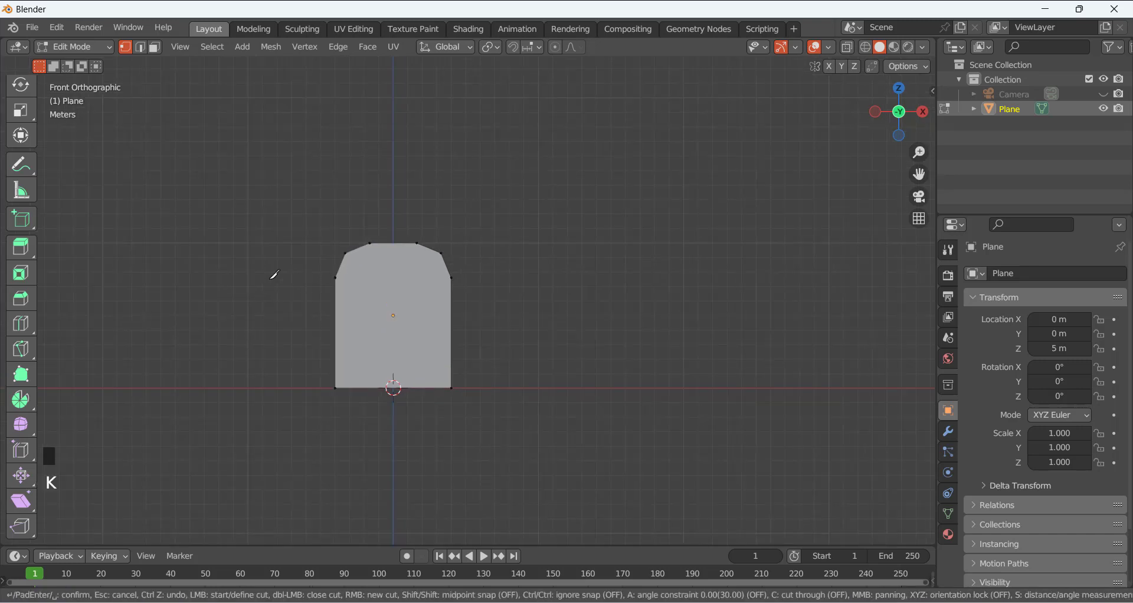
pyautogui.click(346, 253)
pyautogui.press('a')
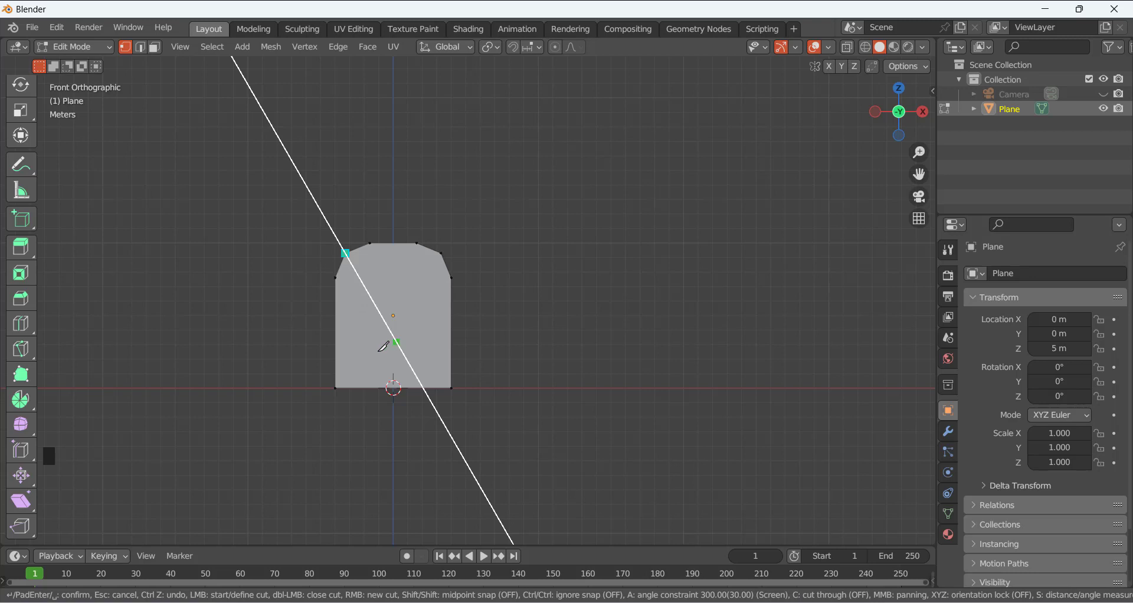
pyautogui.click(349, 387)
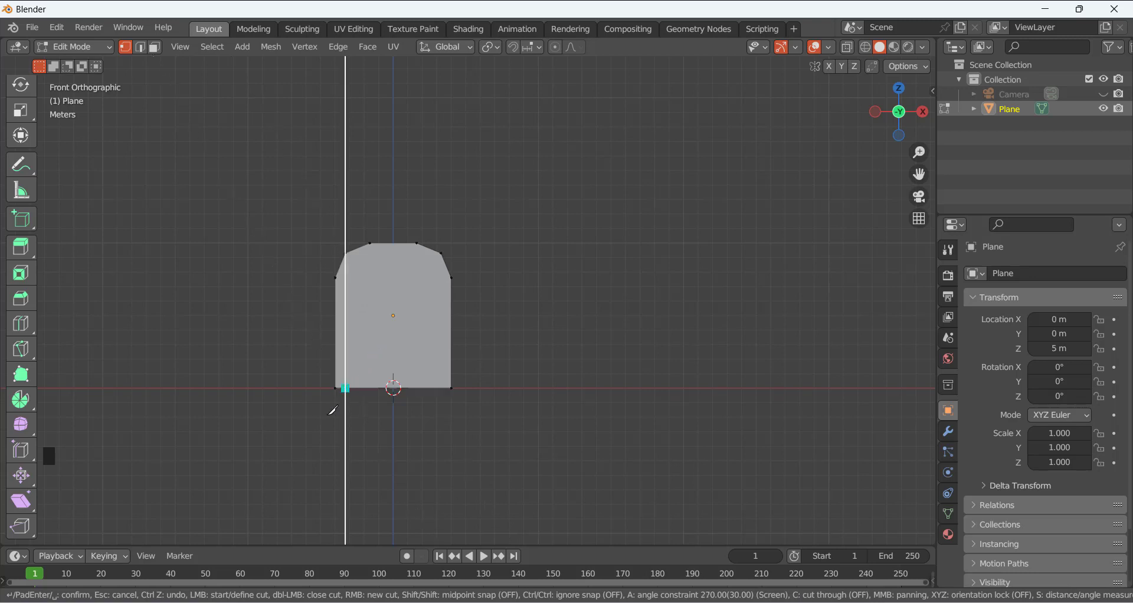
pyautogui.press('Return')
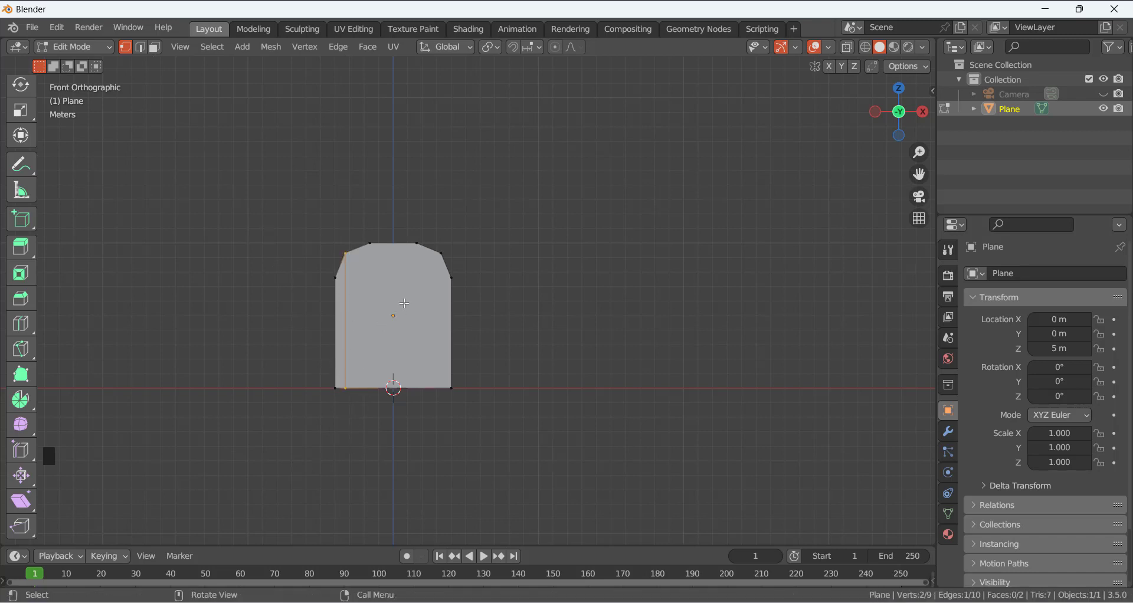
# Knife-cut a vertical line from the left end of the flat top edge down to the bottom edge.
pyautogui.press('k')
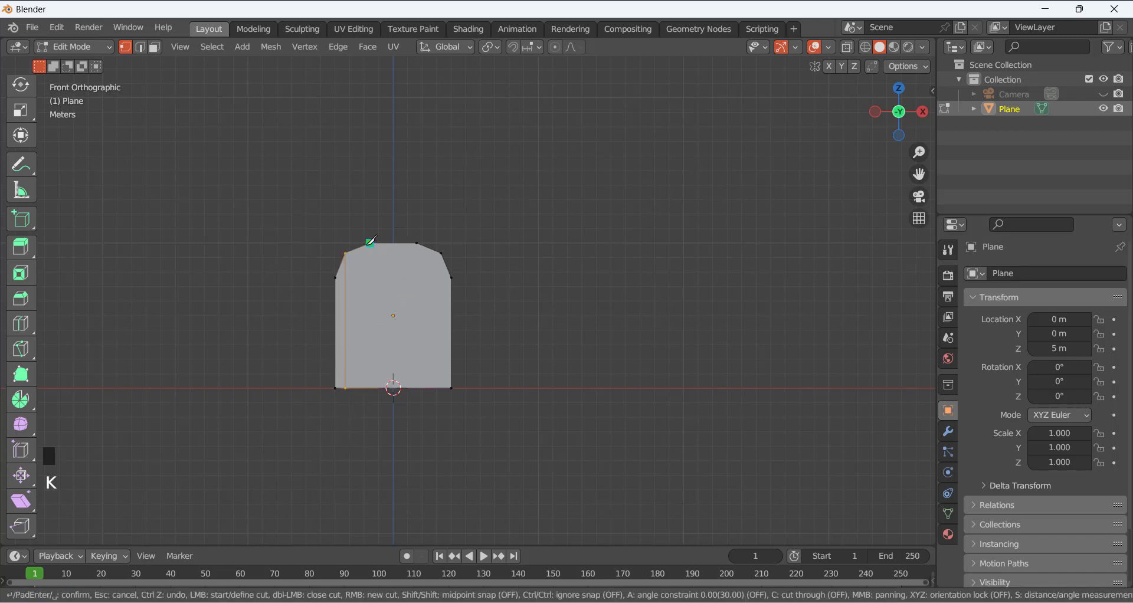
pyautogui.click(370, 242)
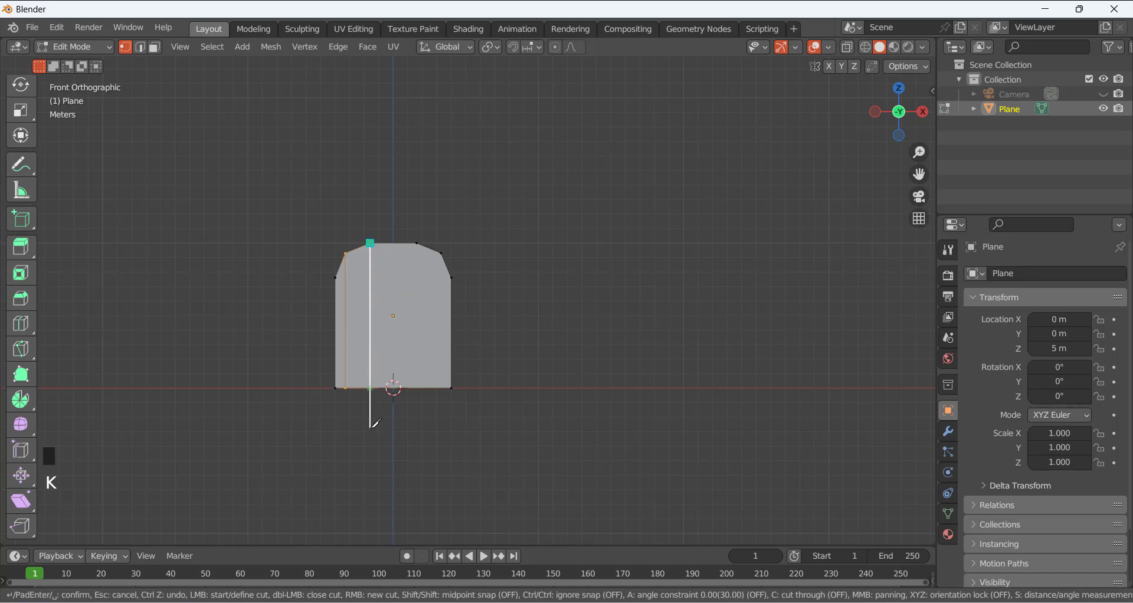
pyautogui.press('a')
pyautogui.click(370, 388)
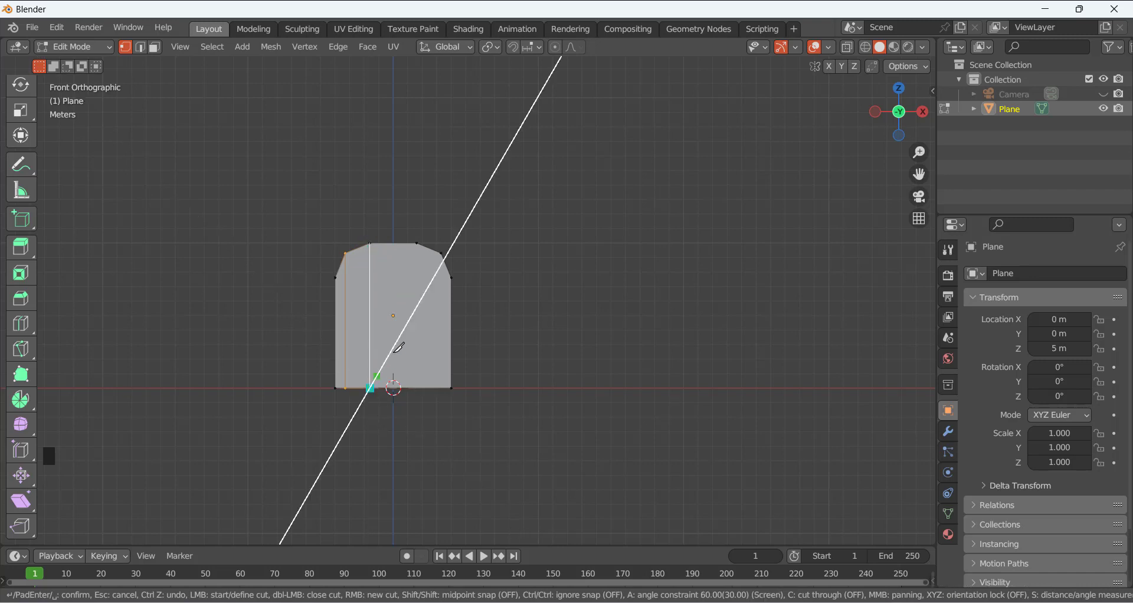
pyautogui.press('Return')
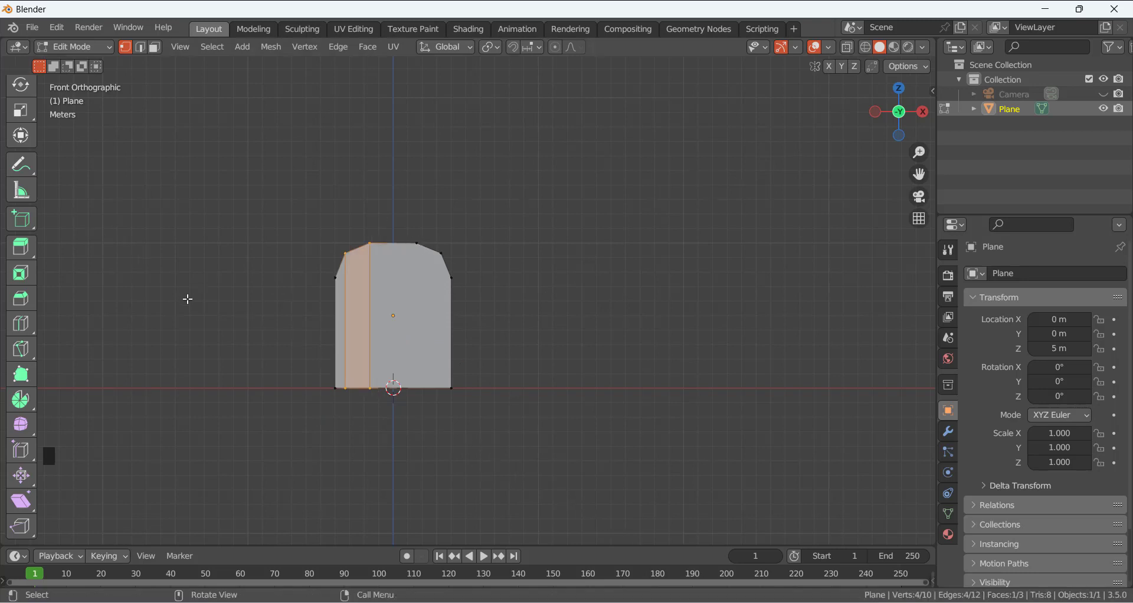
# Knife-cut a vertical line from the right end of the flat top edge down to the bottom edge.
pyautogui.press('k')
pyautogui.click(417, 243)
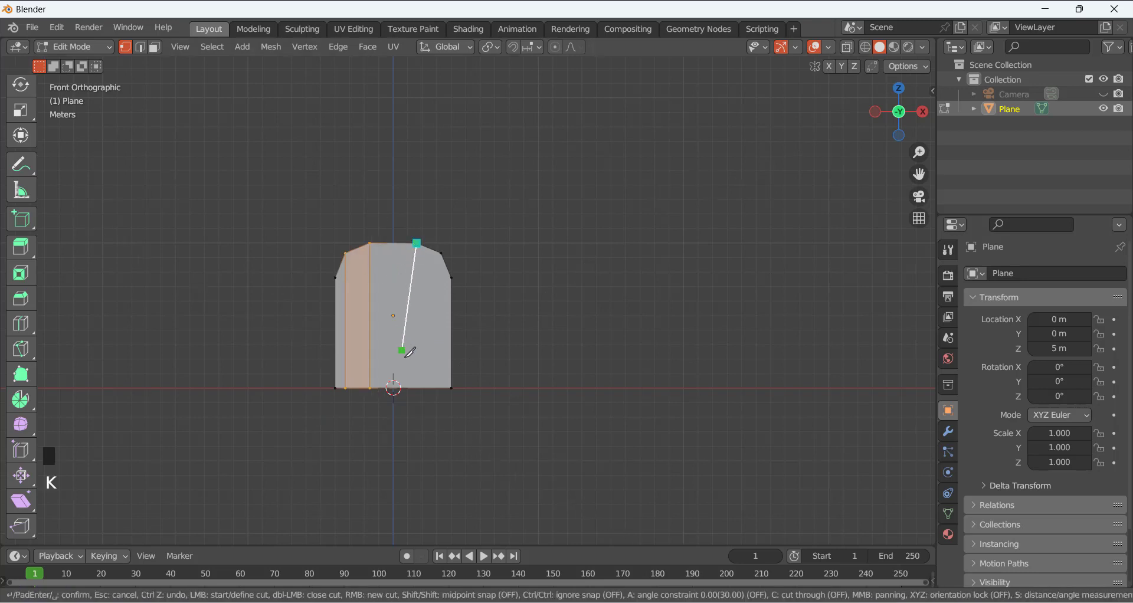
pyautogui.press('a')
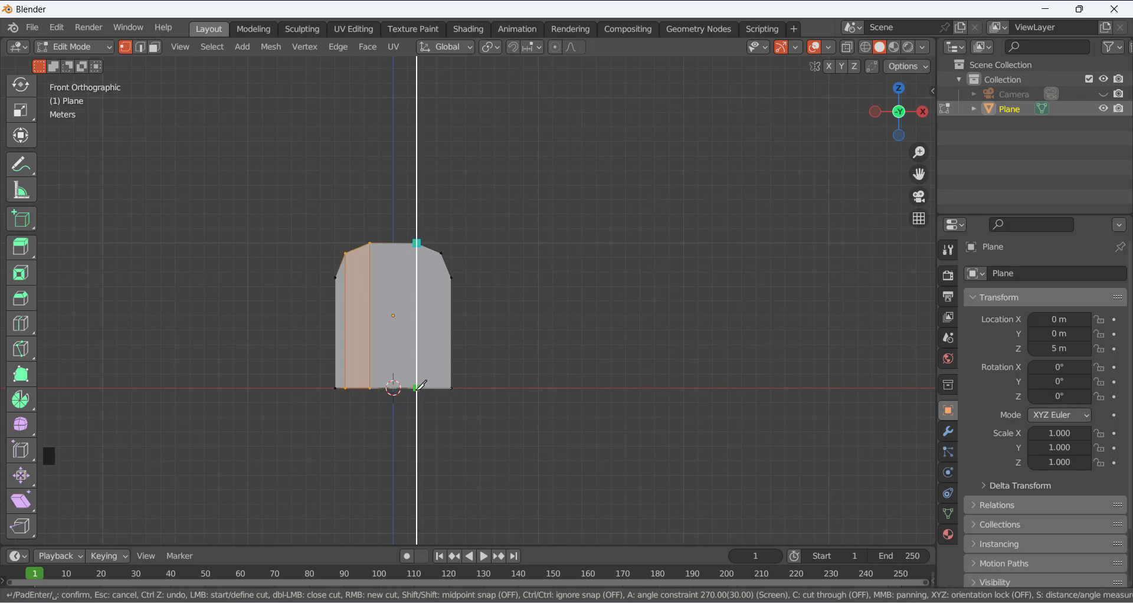
pyautogui.click(417, 388)
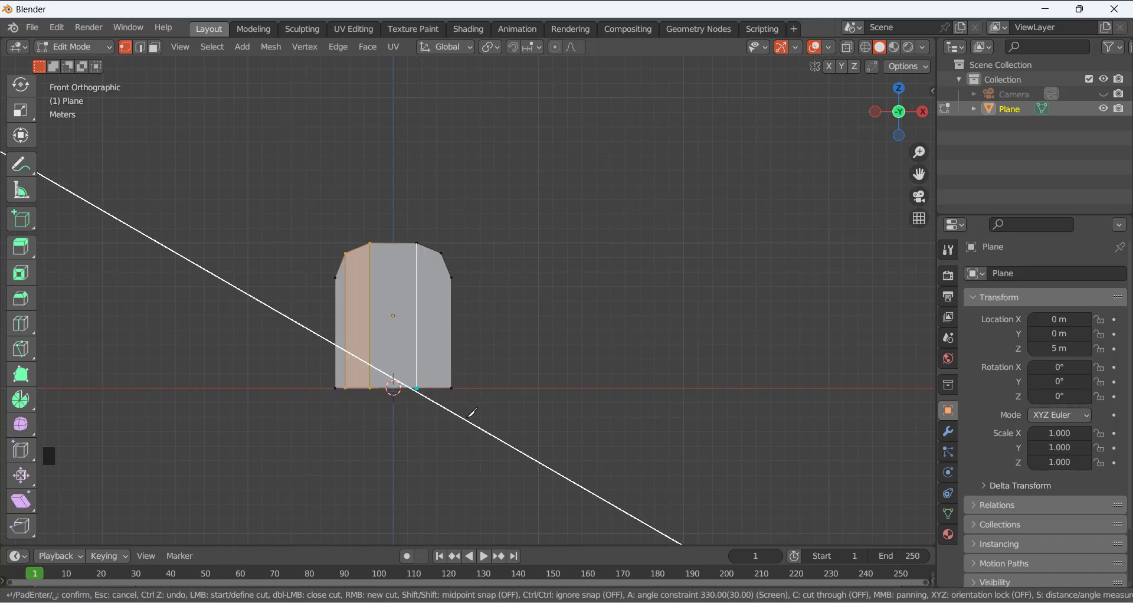
pyautogui.press('Return')
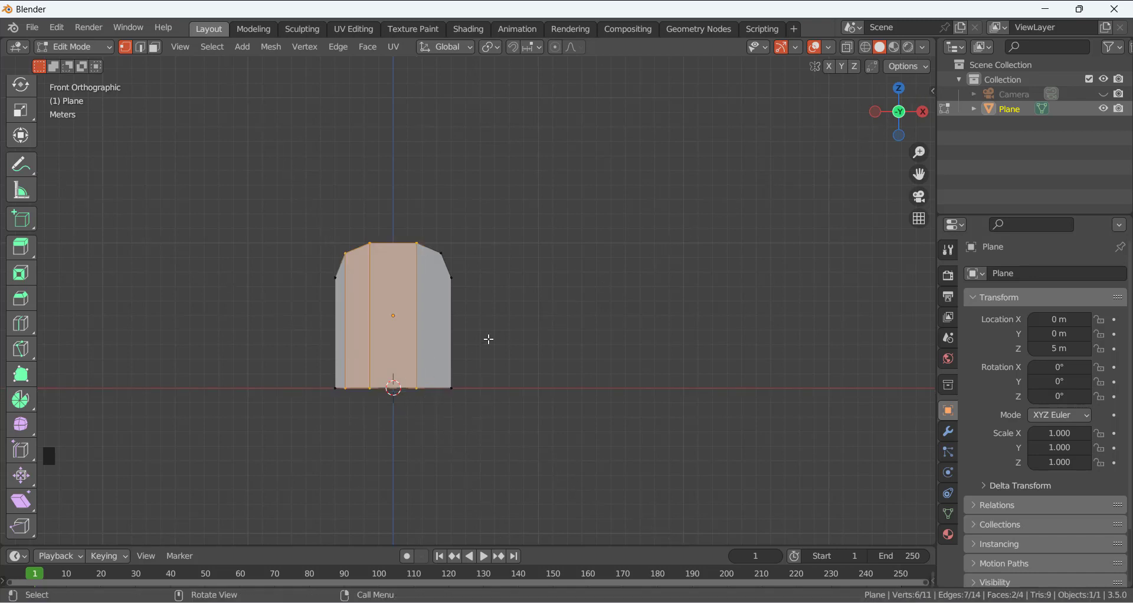
# Knife-cut a vertical line from the right bevel's middle vertex down to the bottom edge.
pyautogui.click(439, 253)
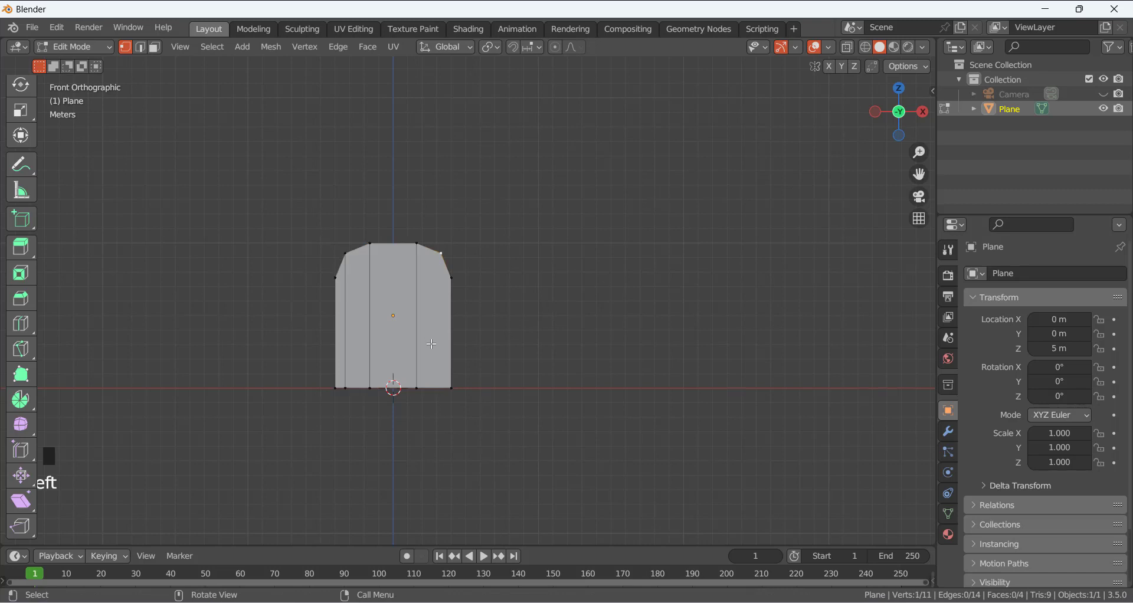
pyautogui.press('k')
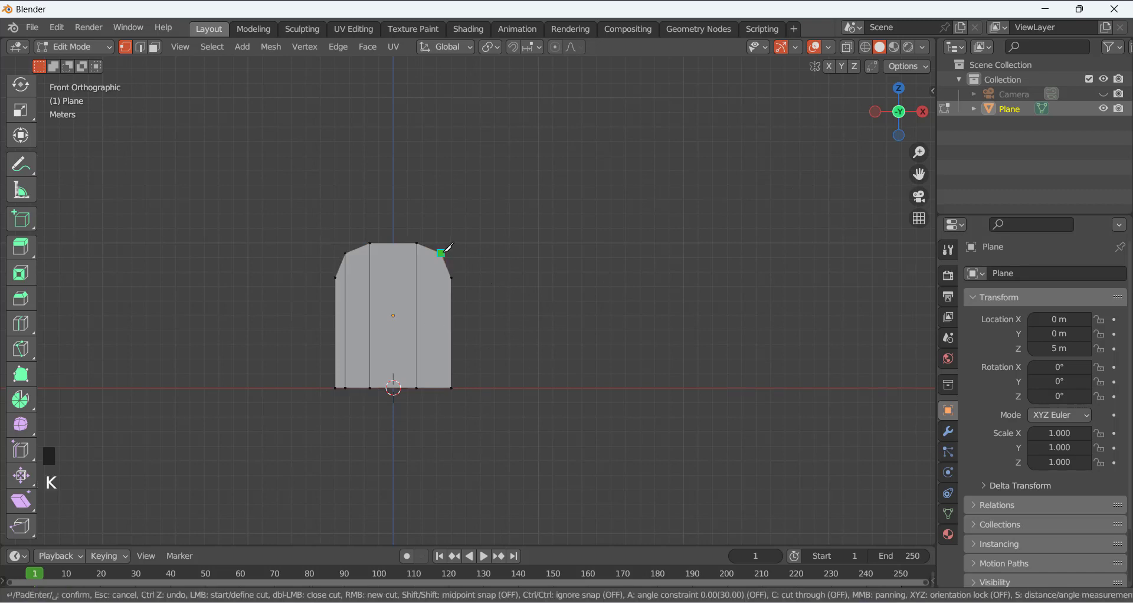
pyautogui.click(440, 252)
pyautogui.press('a')
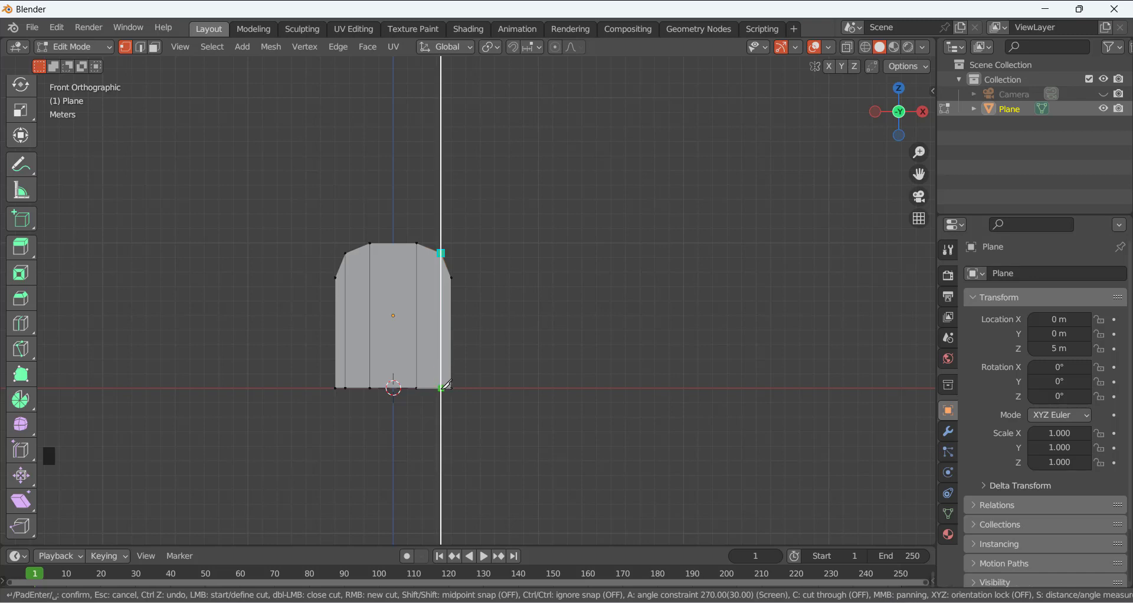
pyautogui.click(441, 388)
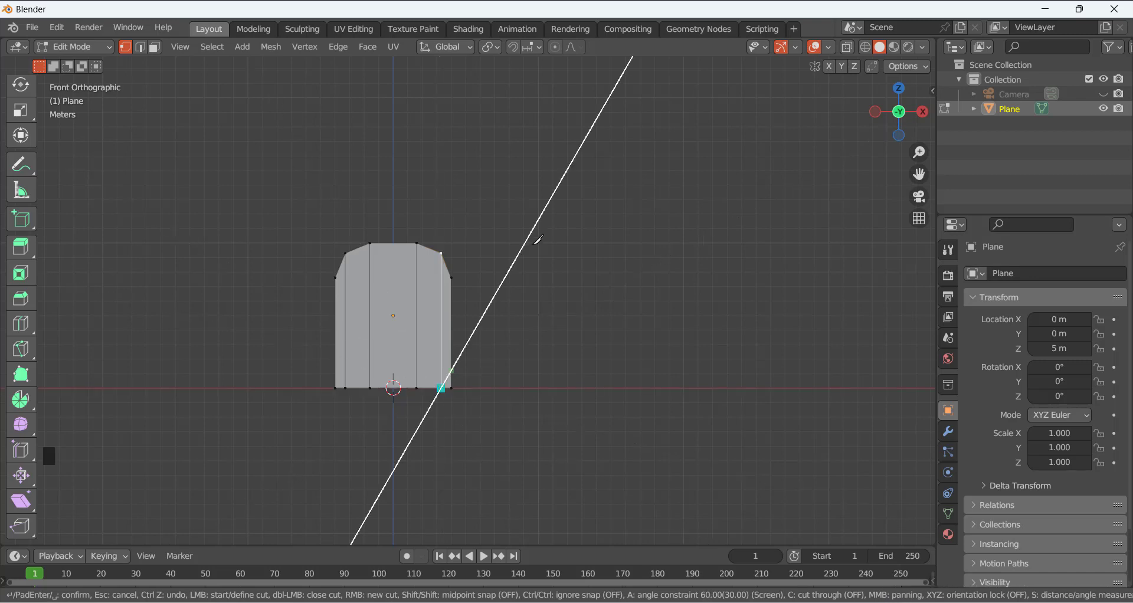
pyautogui.press('Return')
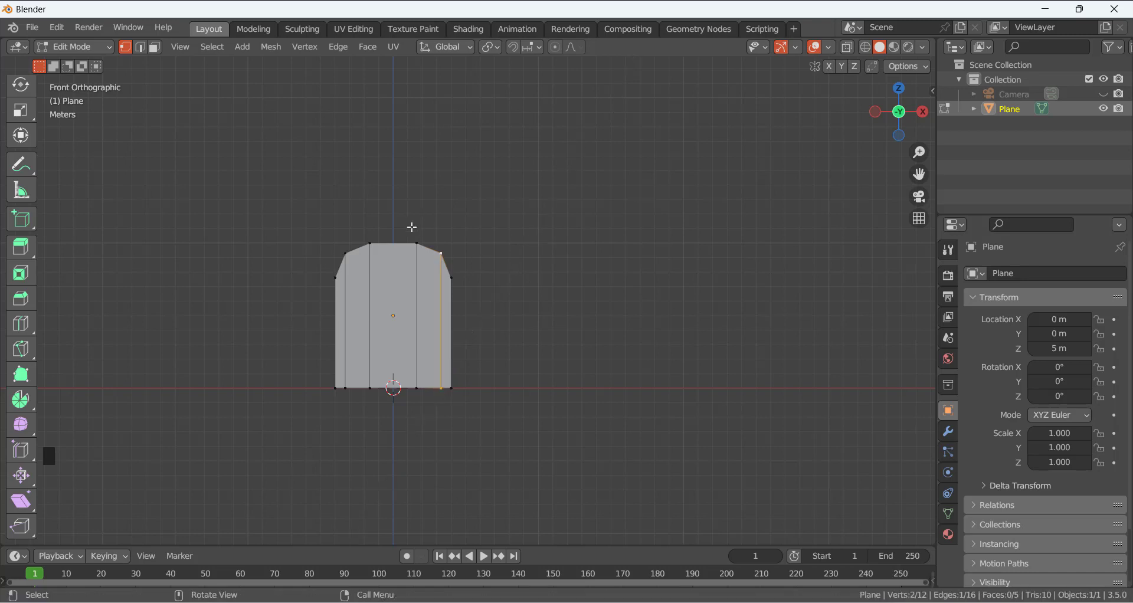
# Add a vertical loop cut through the middle of the wide central face and clear the selection.
pyautogui.scroll(1, 413, 229)
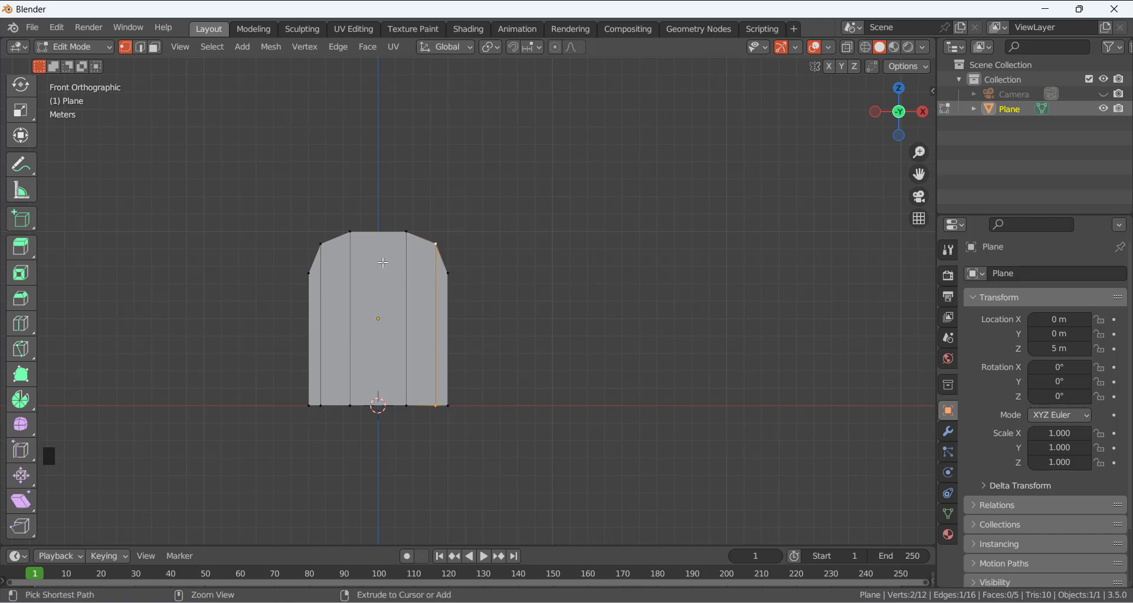
pyautogui.hotkey('ctrl', 'r')
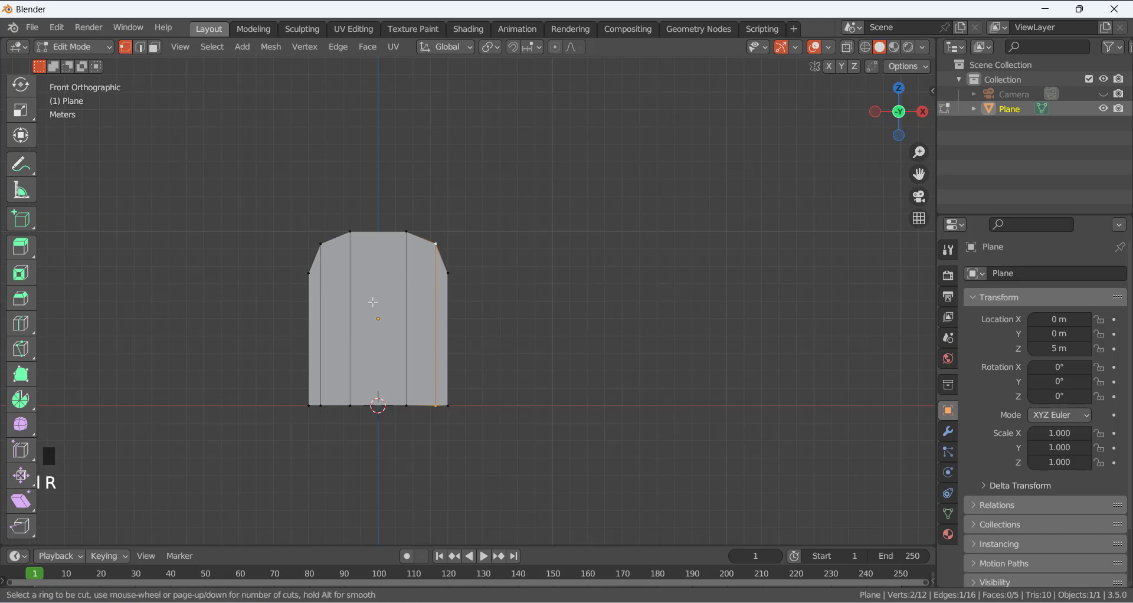
pyautogui.click(376, 254)
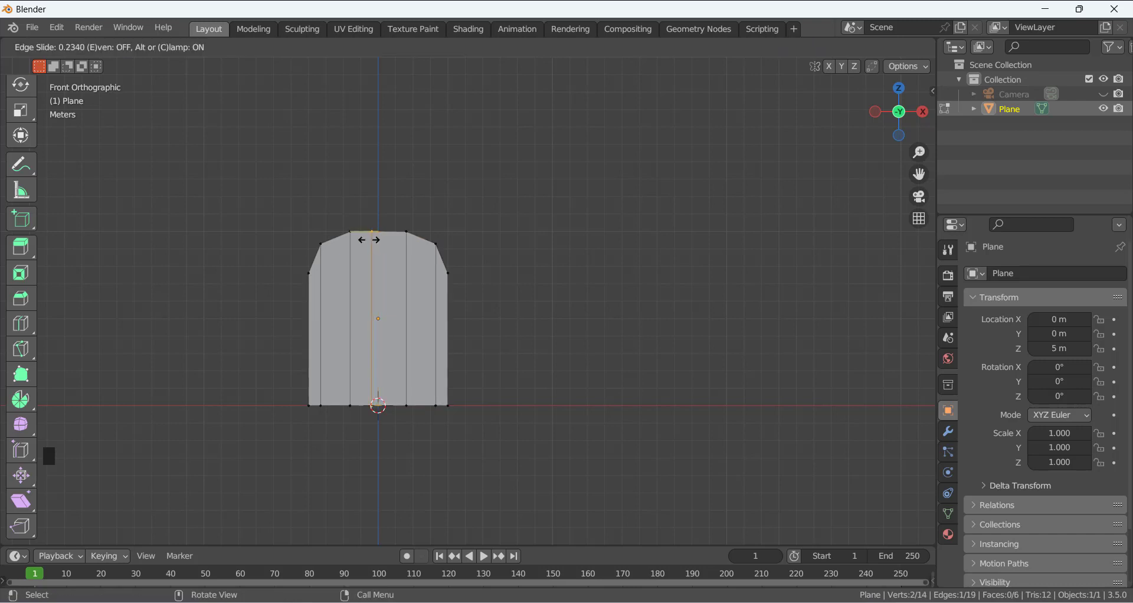
pyautogui.click(377, 239)
pyautogui.moveTo(424, 211); pyautogui.dragTo(425, 236, button='middle')
pyautogui.click(476, 191)
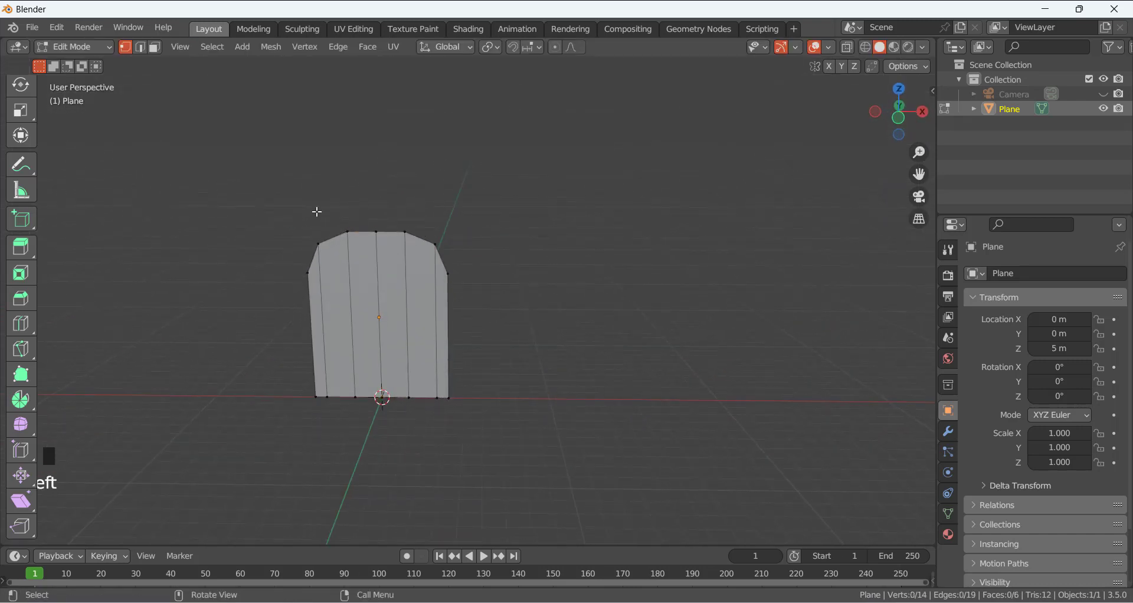
# In edge select mode, select the entire outer boundary of the arched plane, including its sides and bottom.
pyautogui.scroll(1, 399, 244)
pyautogui.scroll(-3, 306, 279)
pyautogui.scroll(2, 321, 272)
pyautogui.moveTo(280, 255); pyautogui.dragTo(349, 256, button='middle')
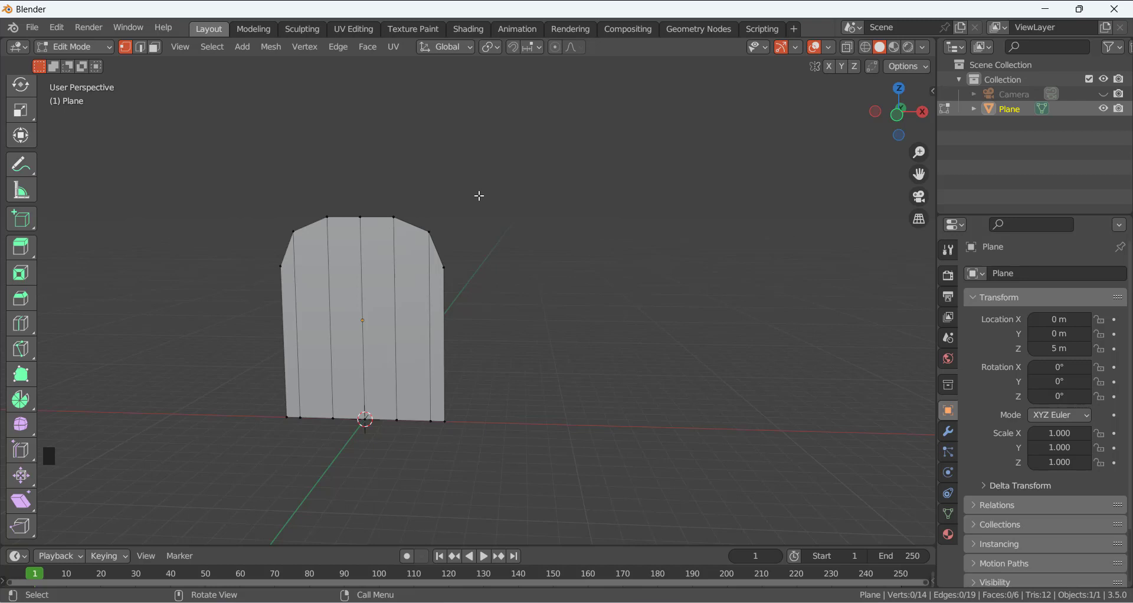
pyautogui.click(142, 47)
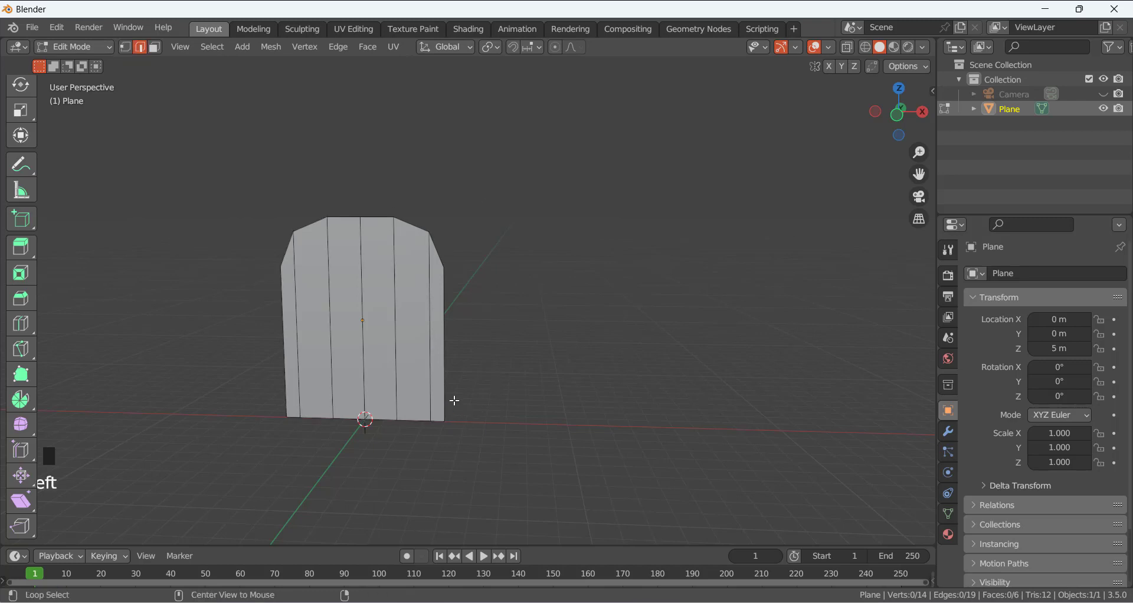
pyautogui.click(445, 381)
pyautogui.keyDown('alt'); pyautogui.click(440, 254); pyautogui.keyUp('alt')
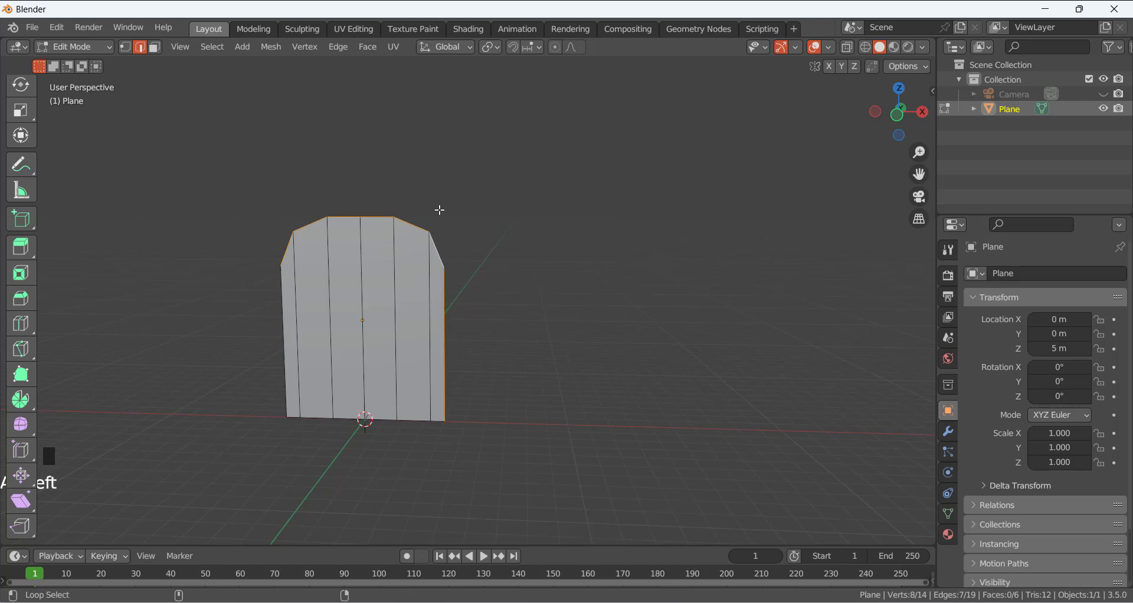
pyautogui.keyDown('alt'); pyautogui.click(284, 334); pyautogui.keyUp('alt')
pyautogui.keyDown('alt'); pyautogui.click(297, 421); pyautogui.keyUp('alt')
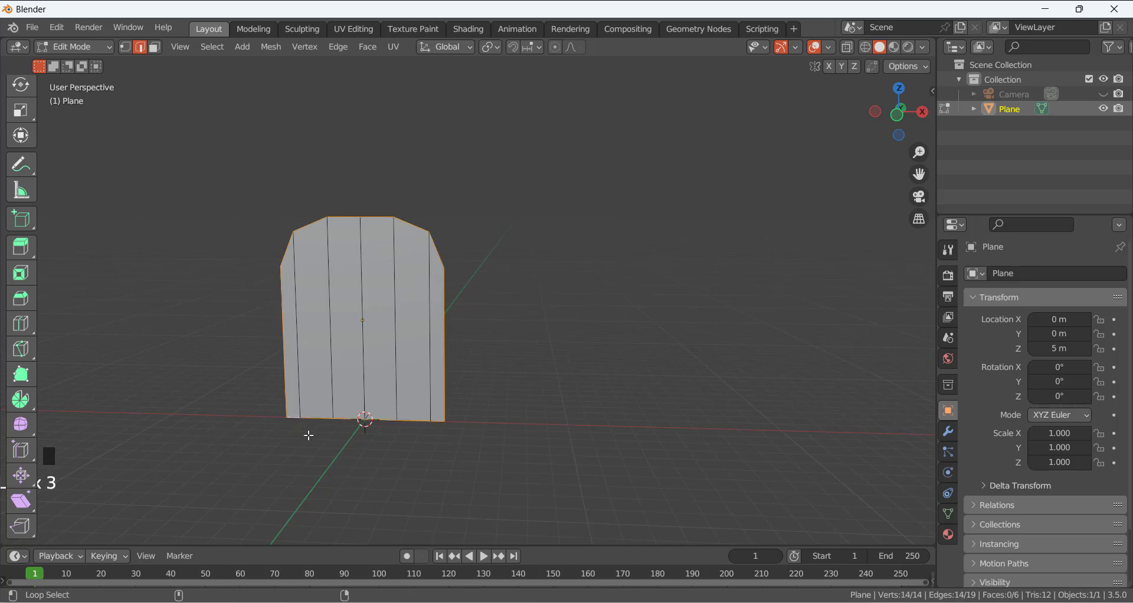
pyautogui.moveTo(443, 439); pyautogui.dragTo(372, 445, button='middle')
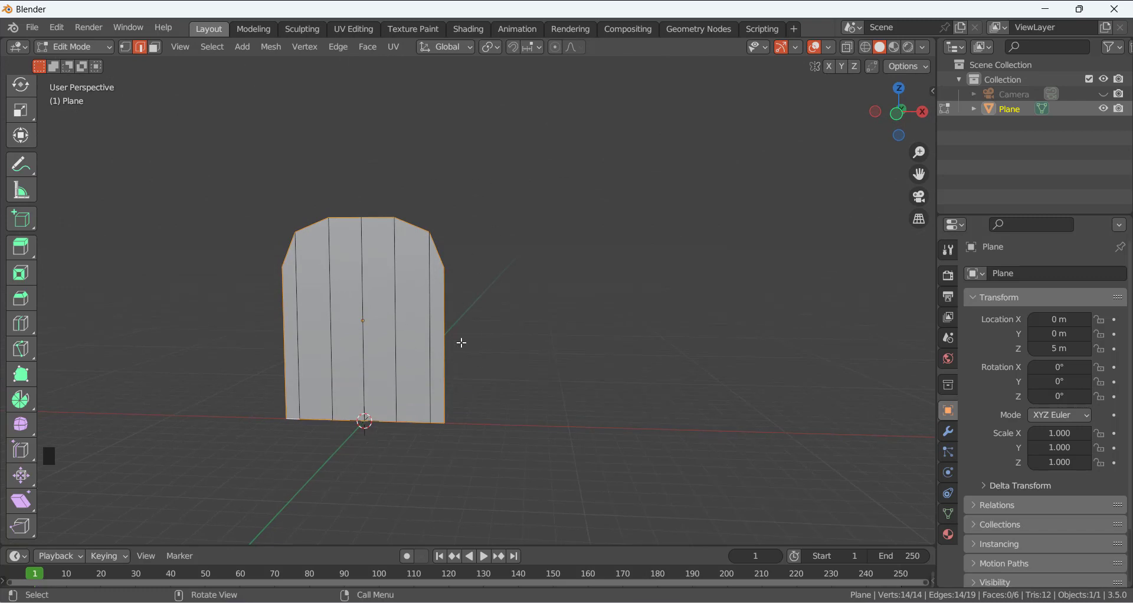
pyautogui.click(502, 319)
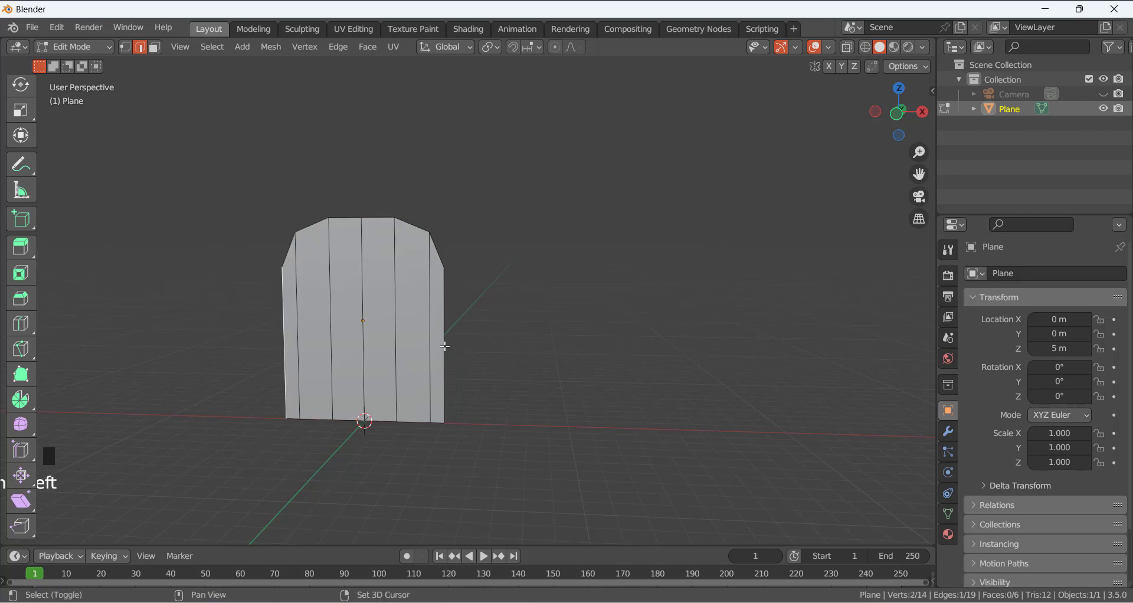
pyautogui.click(292, 357)
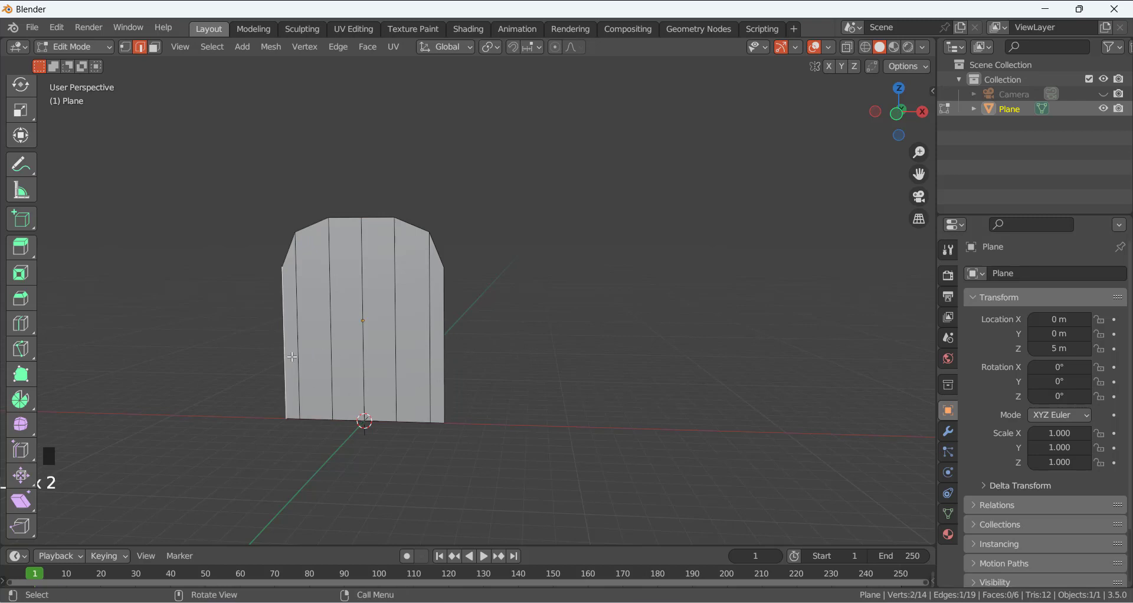
pyautogui.keyDown('ctrl'); pyautogui.click(446, 329); pyautogui.keyUp('ctrl')
pyautogui.click(474, 325)
pyautogui.click(295, 330)
# Select the plane's whole outline edge by edge: both vertical sides, every segment of the arched top, and the bottom edges.
pyautogui.click(444, 325)
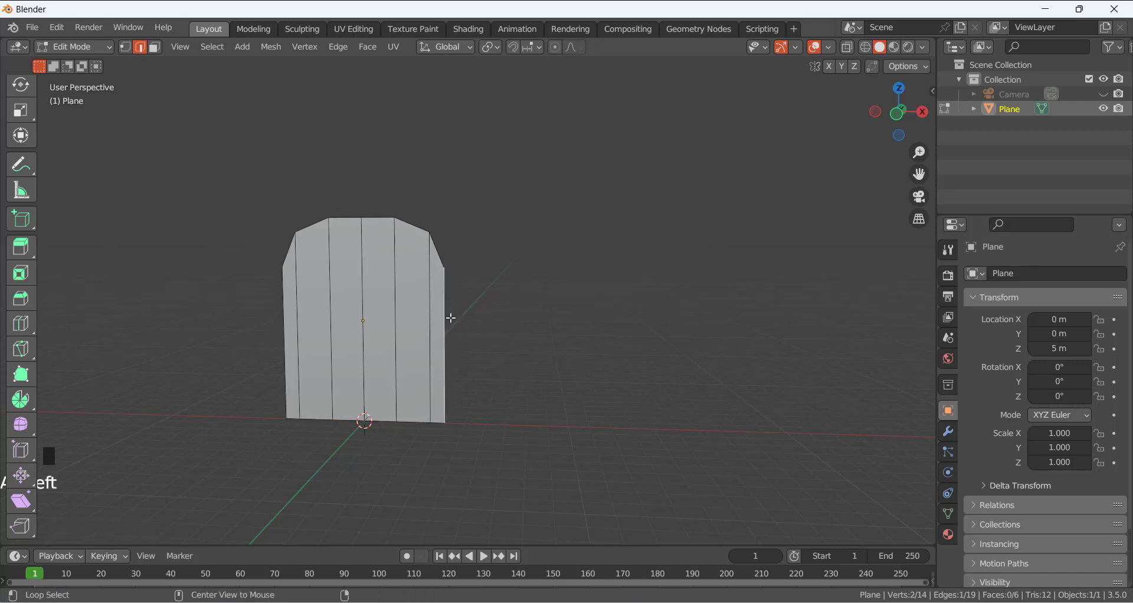
pyautogui.keyDown('shift'); pyautogui.click(284, 324); pyautogui.keyUp('shift')
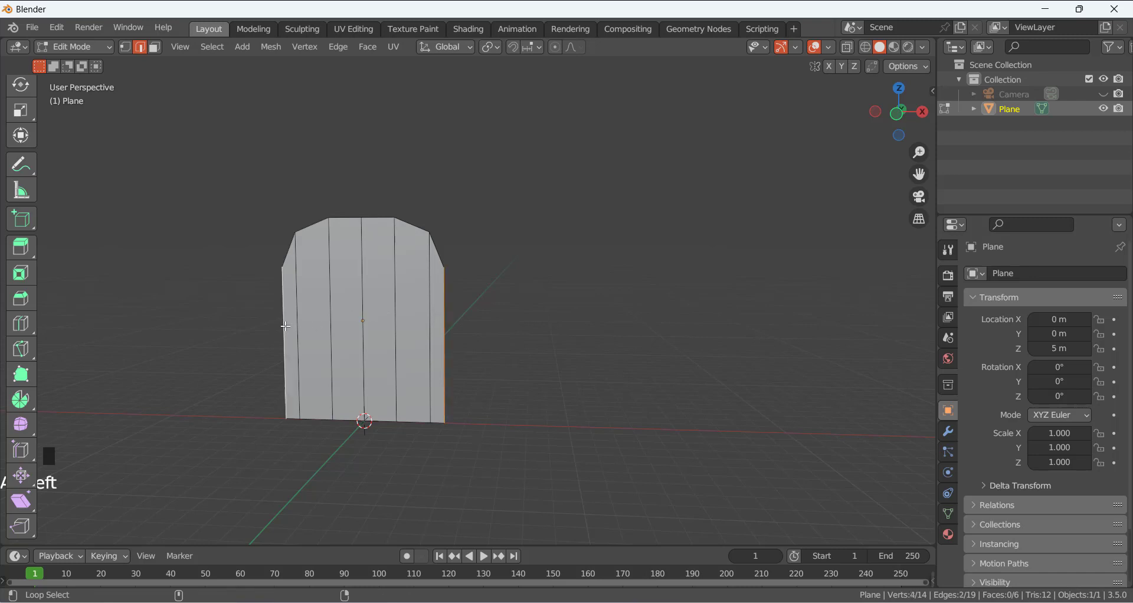
pyautogui.keyDown('alt'); pyautogui.keyDown('shift'); pyautogui.click(289, 251); pyautogui.keyUp('shift'); pyautogui.keyUp('alt')
pyautogui.keyDown('alt'); pyautogui.keyDown('shift'); pyautogui.click(305, 227); pyautogui.keyUp('shift'); pyautogui.keyUp('alt')
pyautogui.keyDown('shift'); pyautogui.click(289, 245); pyautogui.keyUp('shift')
pyautogui.keyDown('shift'); pyautogui.click(311, 225); pyautogui.keyUp('shift')
pyautogui.keyDown('shift'); pyautogui.click(347, 217); pyautogui.keyUp('shift')
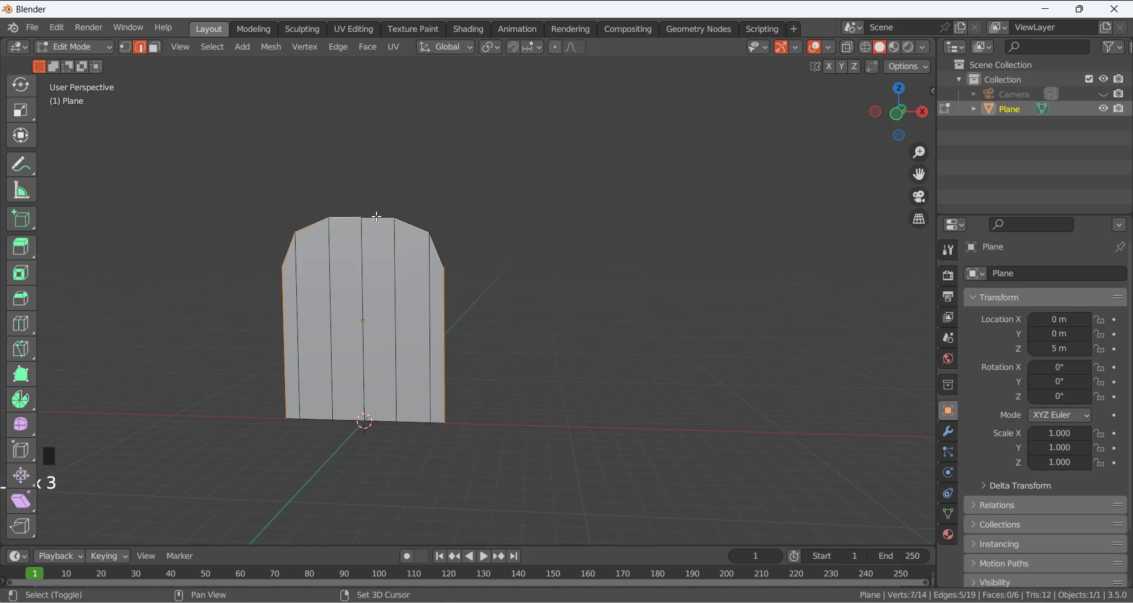
pyautogui.keyDown('shift'); pyautogui.click(380, 217); pyautogui.keyUp('shift')
pyautogui.keyDown('shift'); pyautogui.click(412, 223); pyautogui.keyUp('shift')
pyautogui.keyDown('shift'); pyautogui.click(439, 253); pyautogui.keyUp('shift')
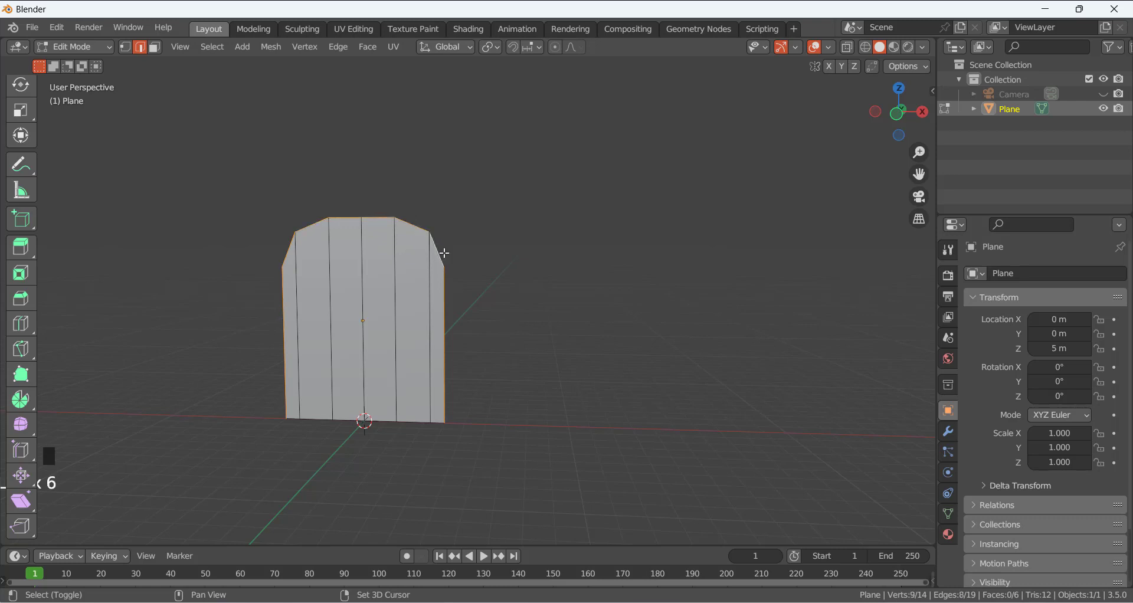
pyautogui.keyDown('alt'); pyautogui.keyDown('shift'); pyautogui.click(425, 424); pyautogui.keyUp('shift'); pyautogui.keyUp('alt')
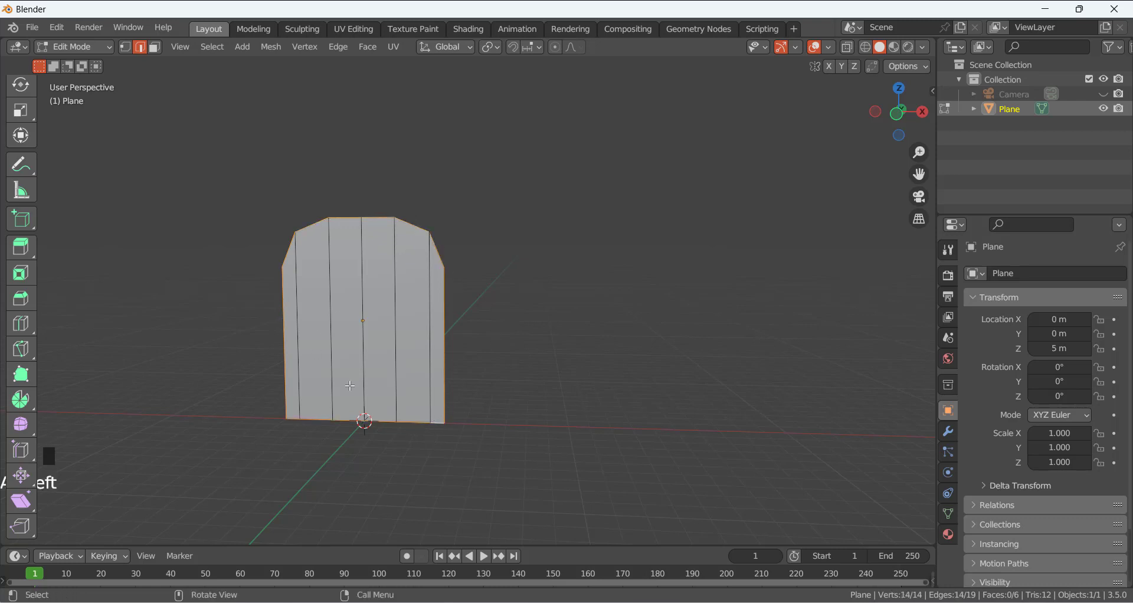
# Duplicate the selected outline edges in place and separate the duplicate into its own object.
pyautogui.moveTo(447, 314); pyautogui.dragTo(445, 374, button='middle')
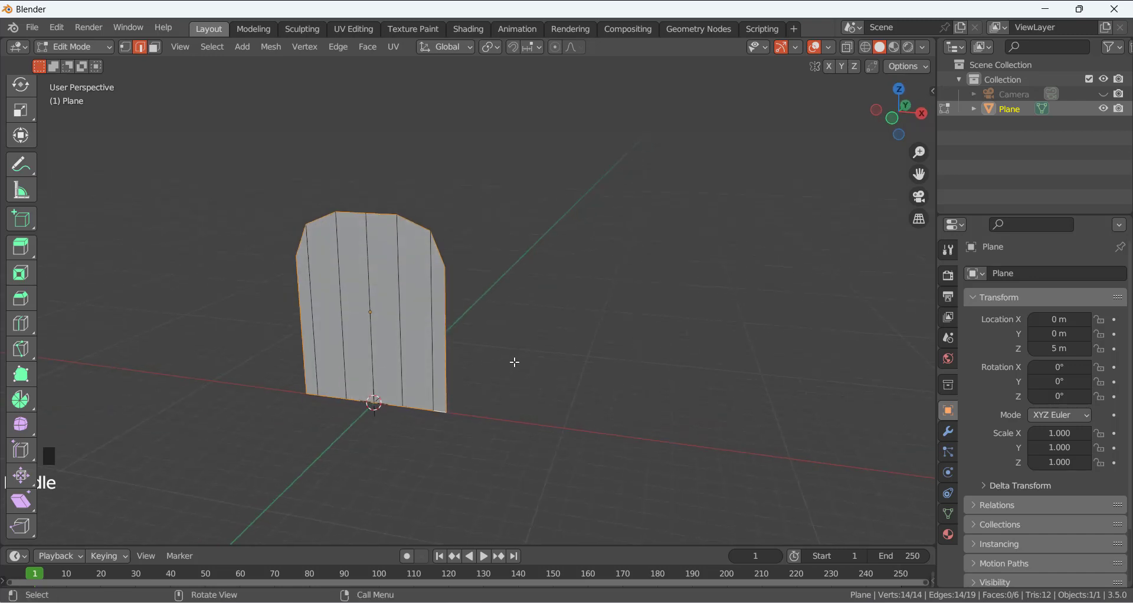
pyautogui.hotkey('shift', 'd')
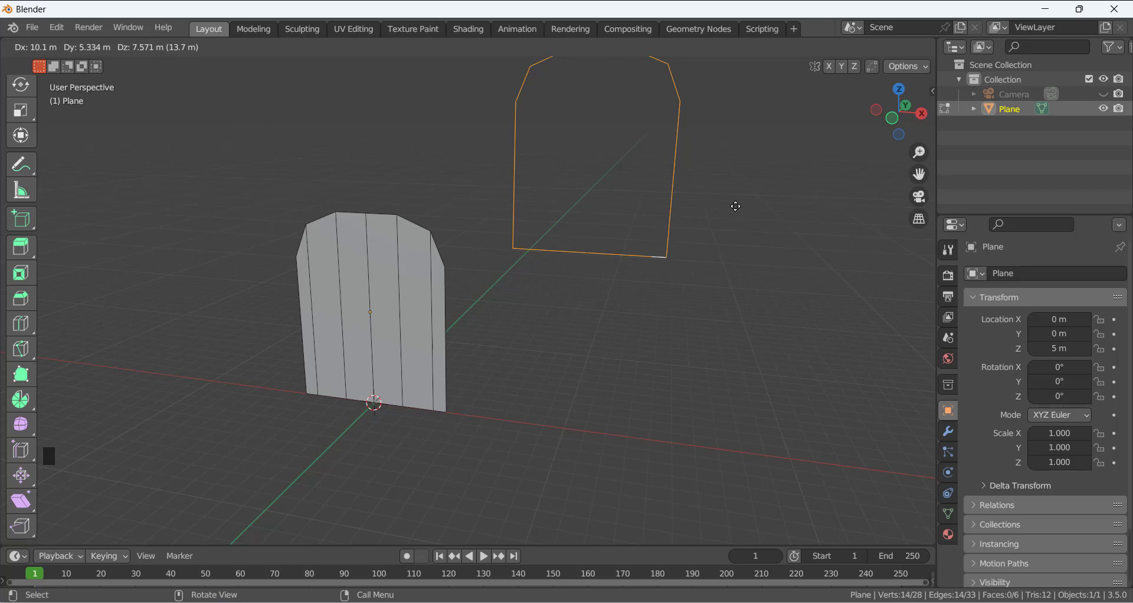
pyautogui.press('Escape')
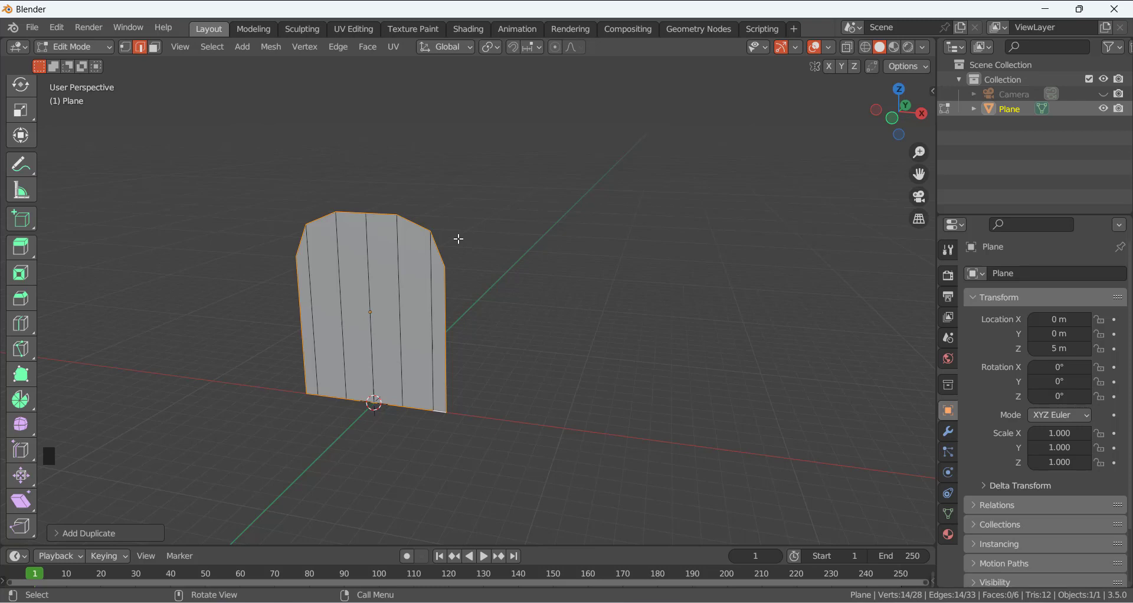
pyautogui.press('p')
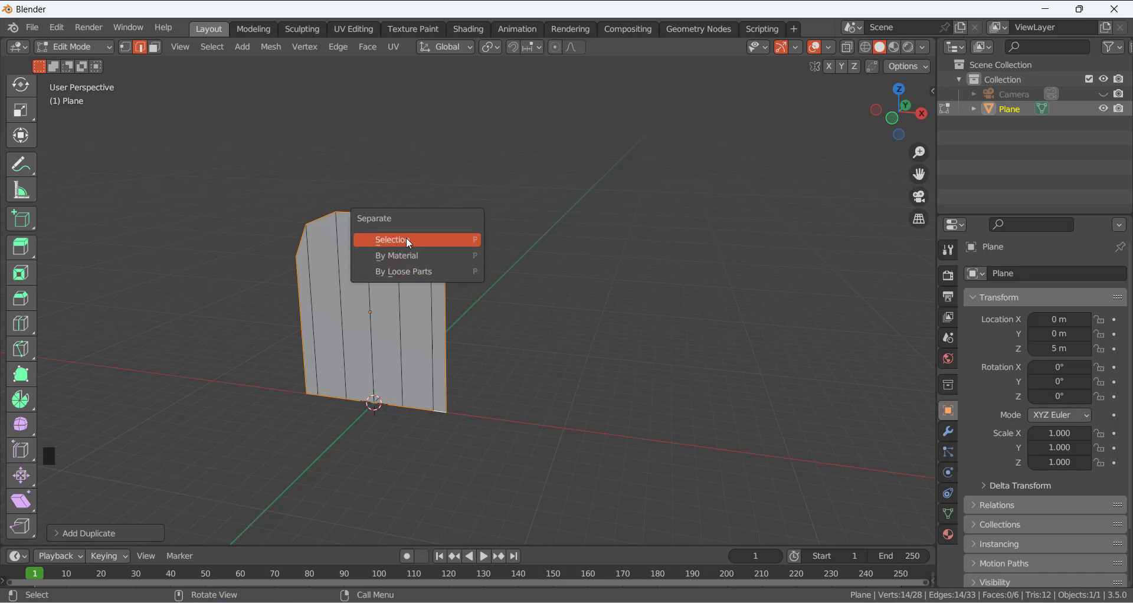
pyautogui.click(430, 239)
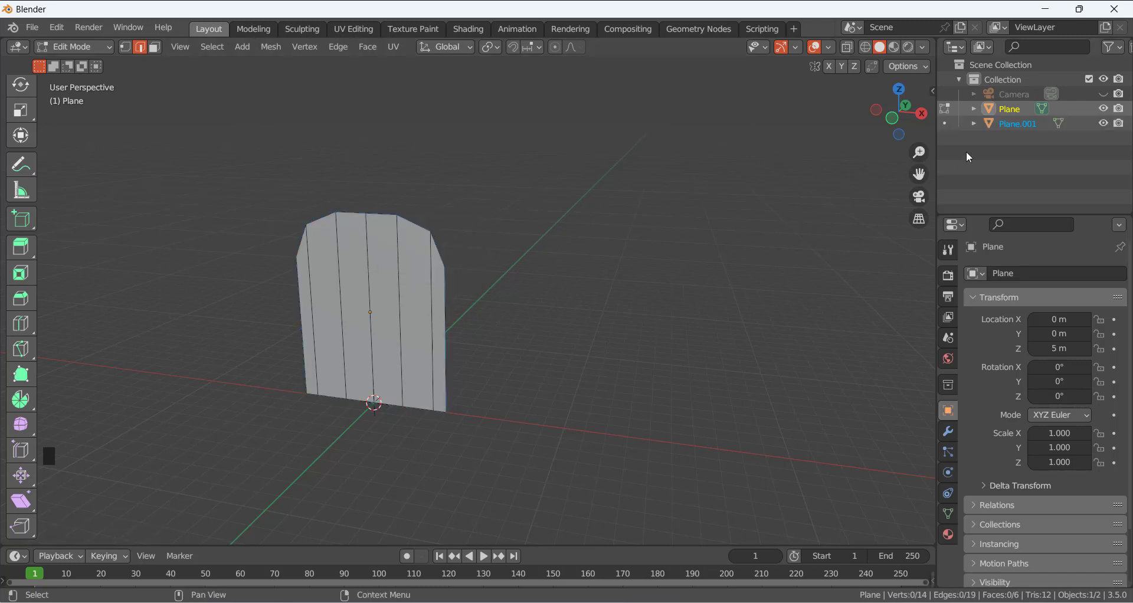
# Rename the original plane object as wood and the separated outline object as bricks.
pyautogui.click(1015, 107)
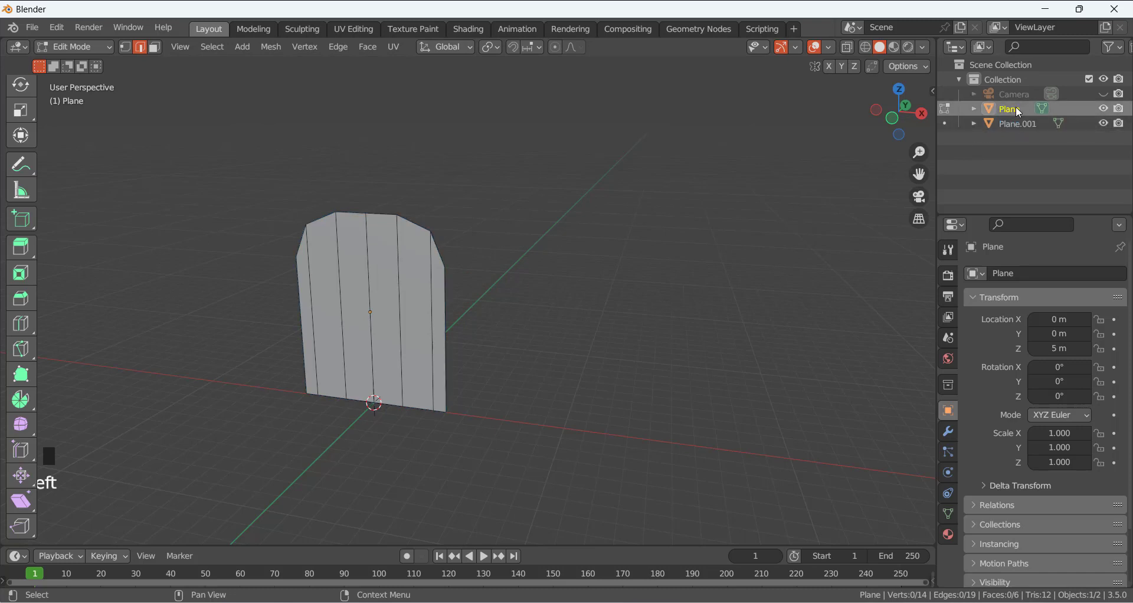
pyautogui.doubleClick(1015, 107)
pyautogui.write('wood')
pyautogui.press('Return')
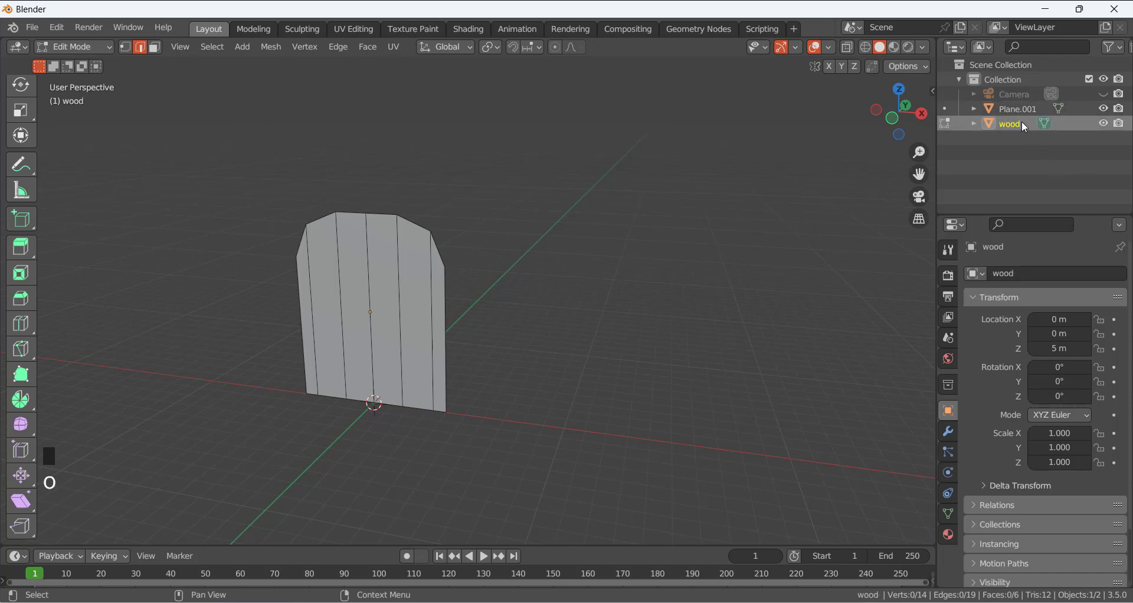
pyautogui.doubleClick(1014, 108)
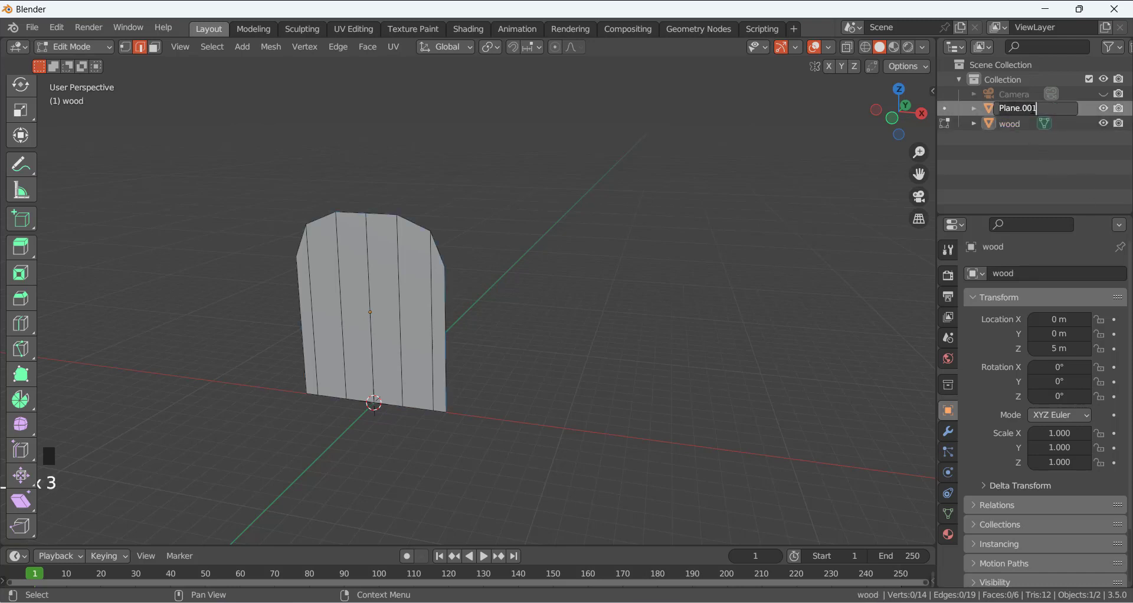
pyautogui.write('bricks')
pyautogui.press('Return')
# Switch to Object Mode and make the bricks outline the active selected object.
pyautogui.click(98, 52)
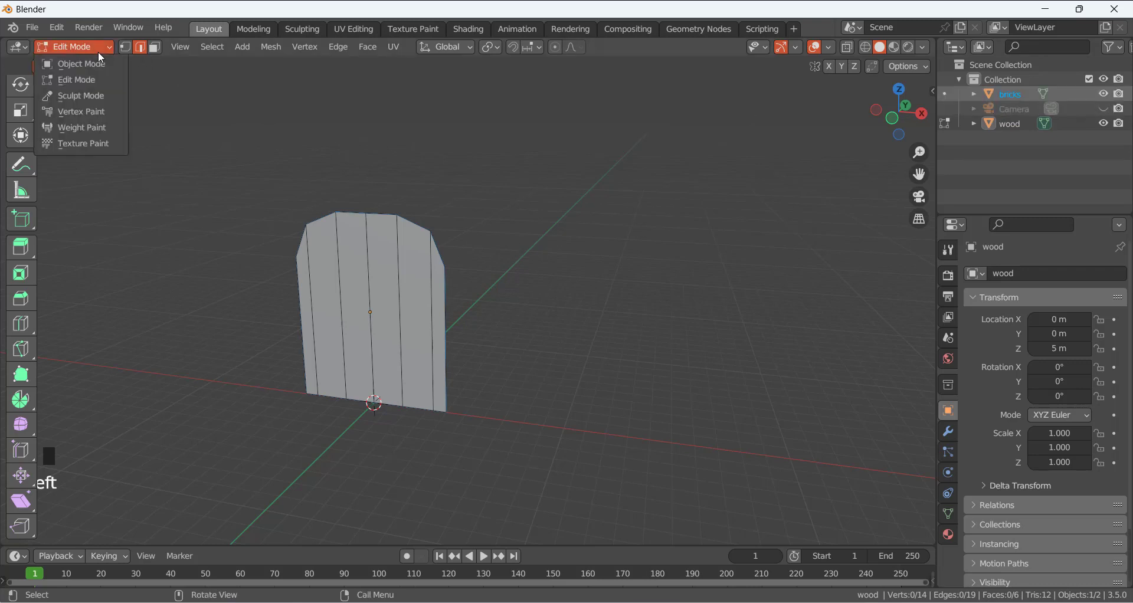
pyautogui.click(100, 63)
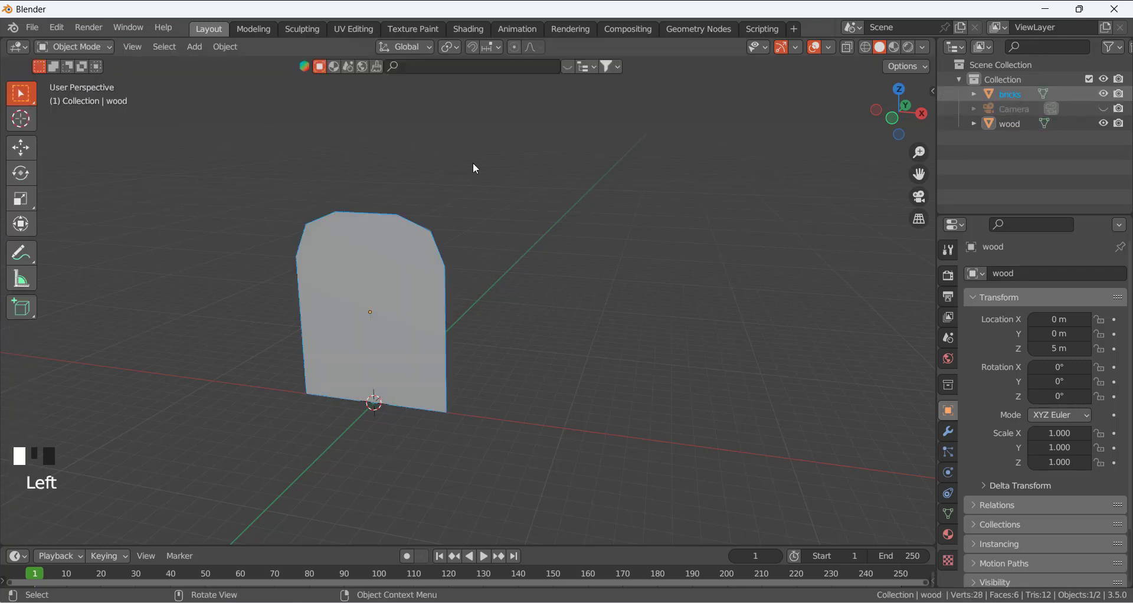
pyautogui.click(437, 246)
pyautogui.click(1015, 92)
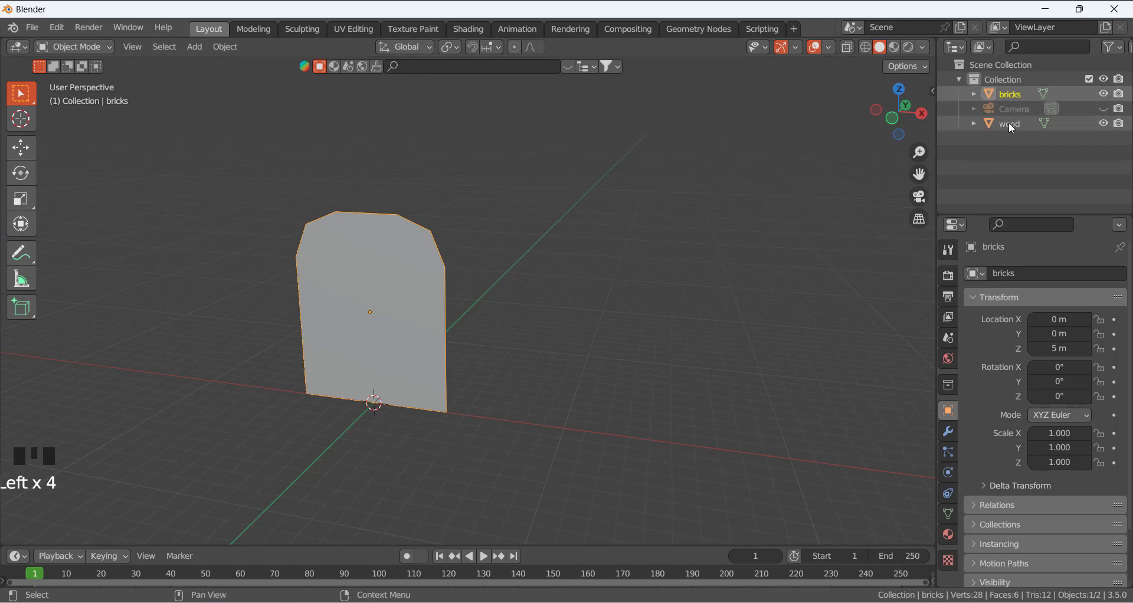
pyautogui.click(1012, 125)
pyautogui.click(1013, 94)
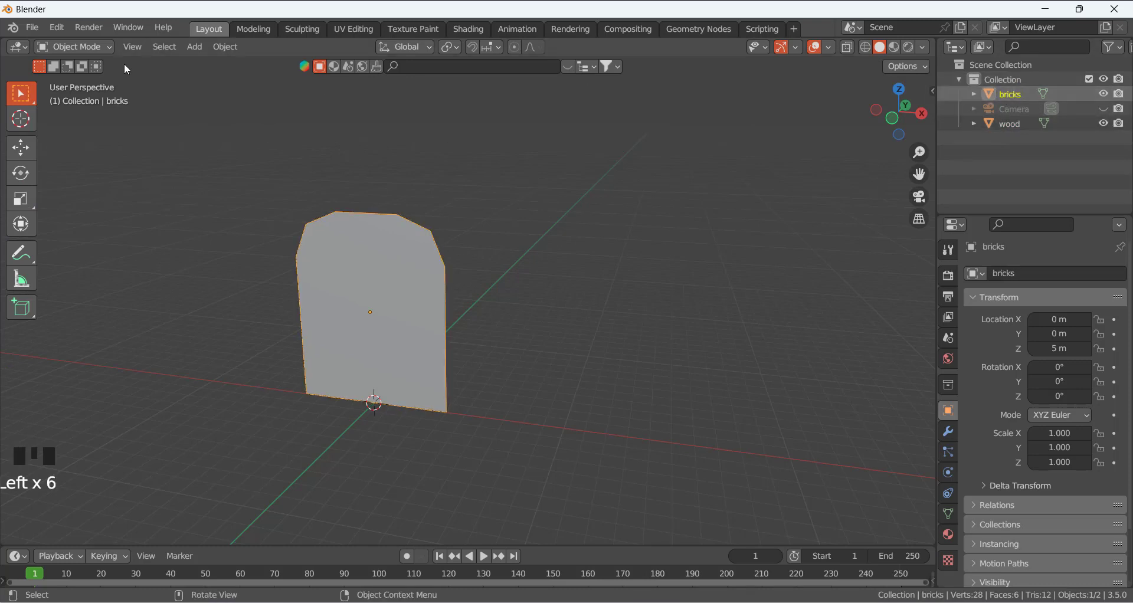
# Enter Edit Mode on bricks, hide the wood object, and select all edges of the outline.
pyautogui.click(101, 48)
pyautogui.click(93, 79)
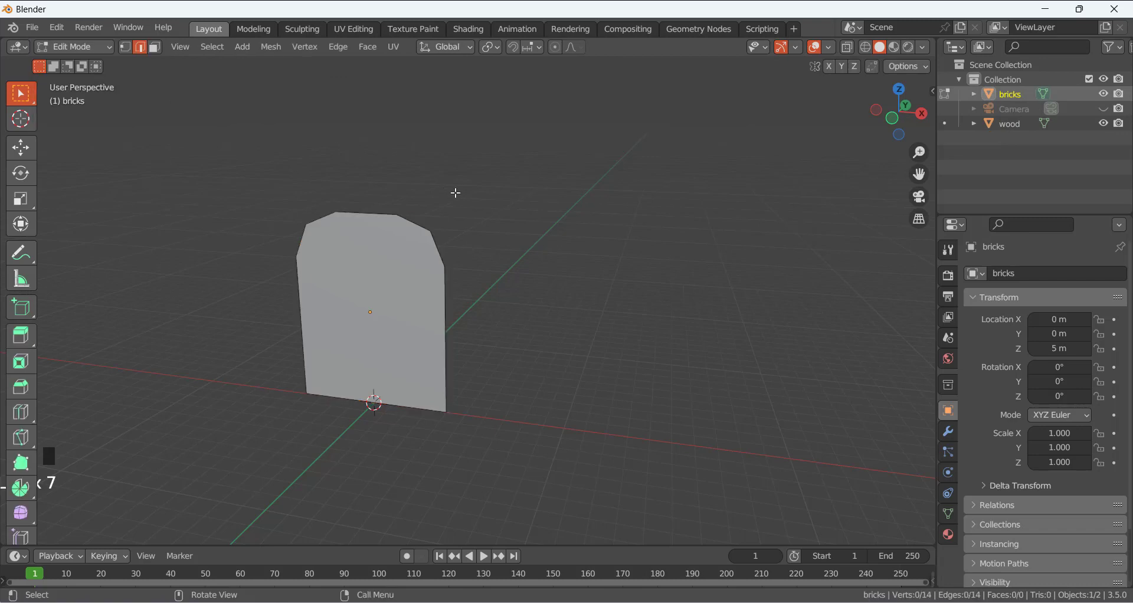
pyautogui.click(1104, 128)
pyautogui.click(438, 244)
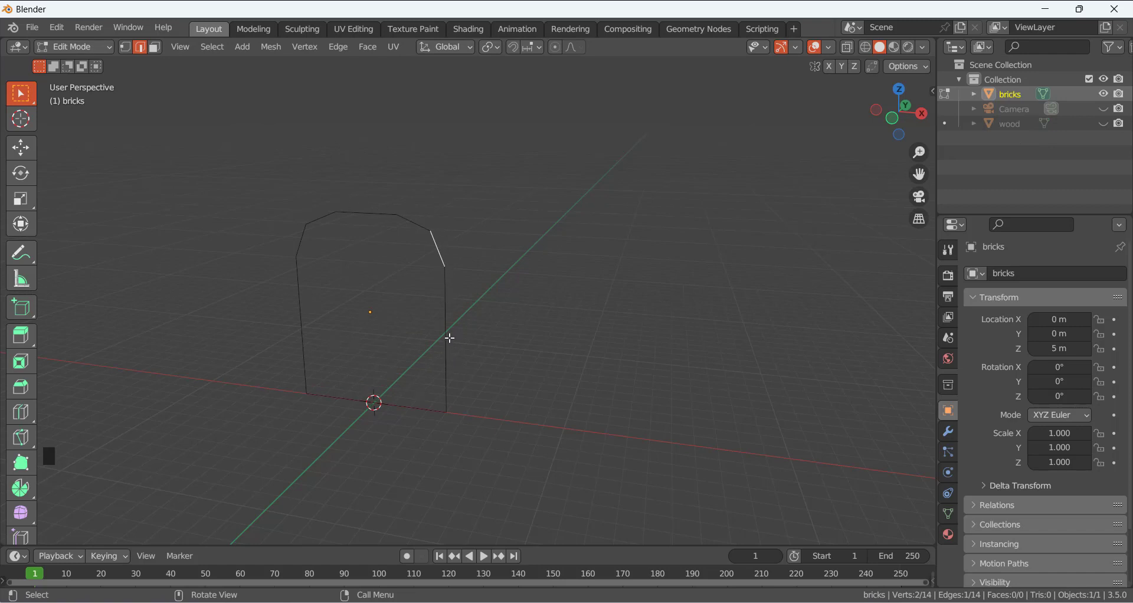
pyautogui.press('a')
pyautogui.moveTo(522, 286)
pyautogui.mouseDown(button='middle')
pyautogui.moveTo(445, 294)
pyautogui.moveTo(596, 252)
pyautogui.moveTo(561, 275)
pyautogui.moveTo(536, 273)
pyautogui.moveTo(523, 236)
pyautogui.moveTo(515, 278)
pyautogui.mouseUp(button='middle')
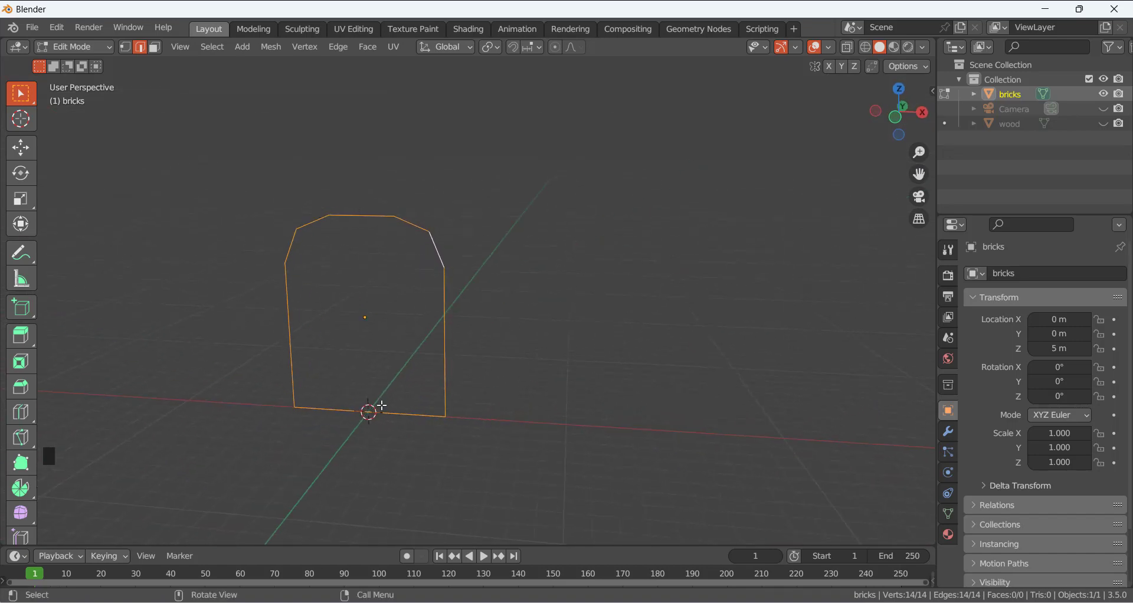
# Return to Object Mode and add a Solidify modifier to the bricks object.
pyautogui.click(92, 48)
pyautogui.click(91, 63)
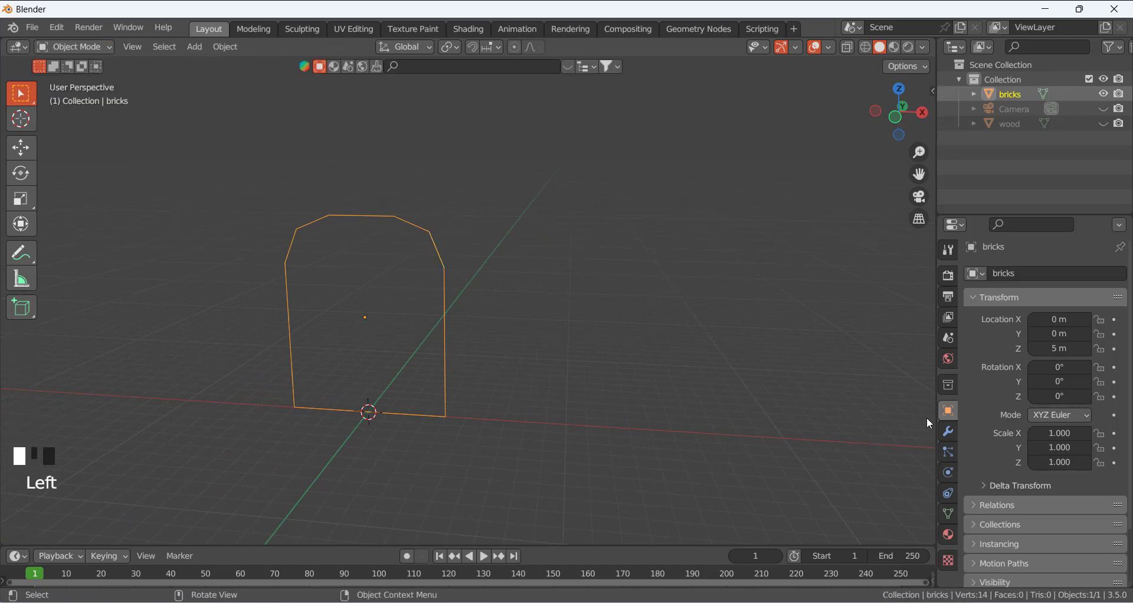
pyautogui.click(949, 432)
pyautogui.click(976, 274)
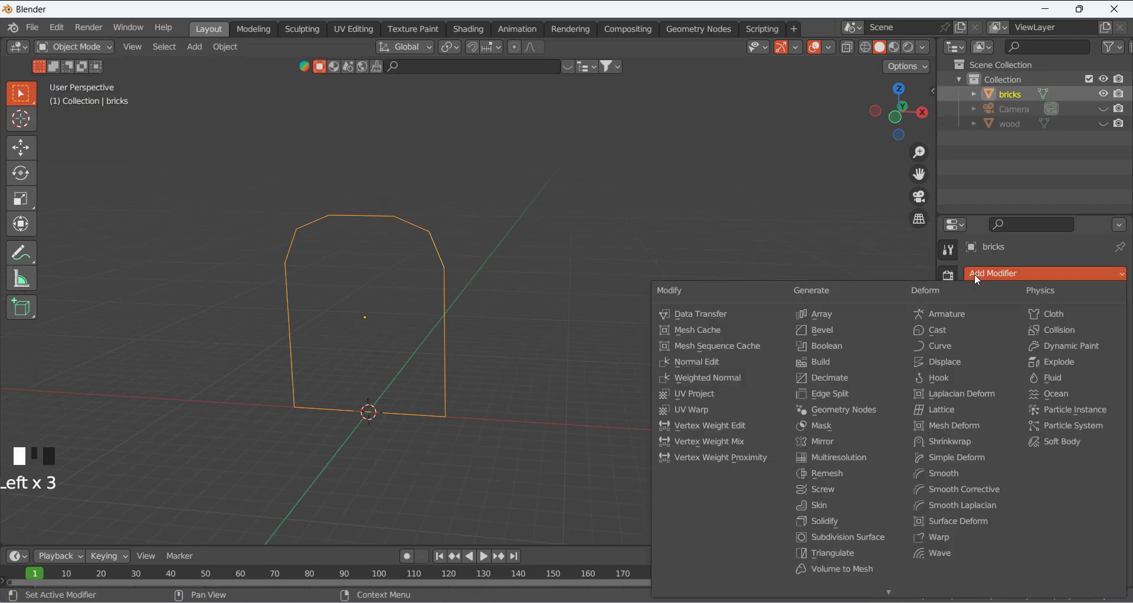
pyautogui.click(841, 516)
# In Edit Mode, extrude the bricks outline about 2 m along the negative global Y axis.
pyautogui.moveTo(463, 239); pyautogui.dragTo(366, 260, button='middle')
pyautogui.click(64, 50)
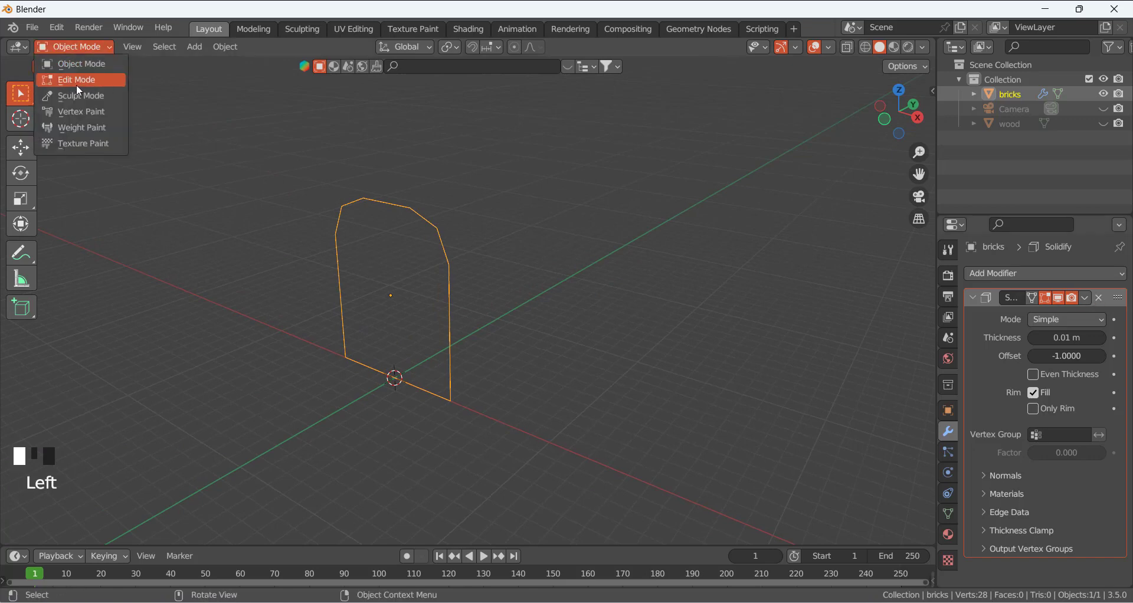
pyautogui.click(79, 82)
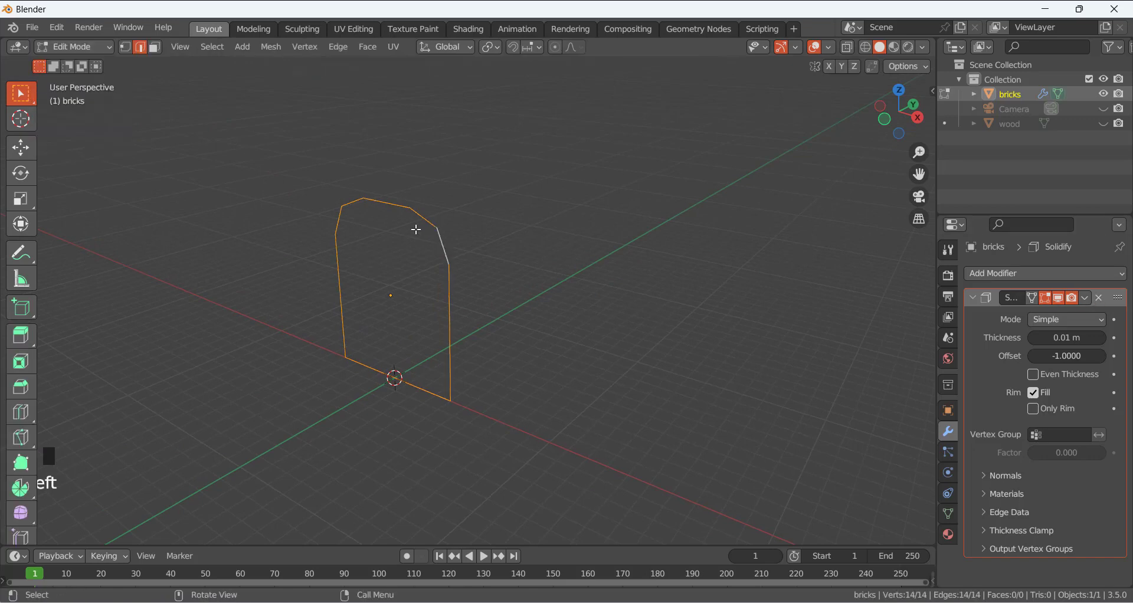
pyautogui.scroll(1, 446, 267)
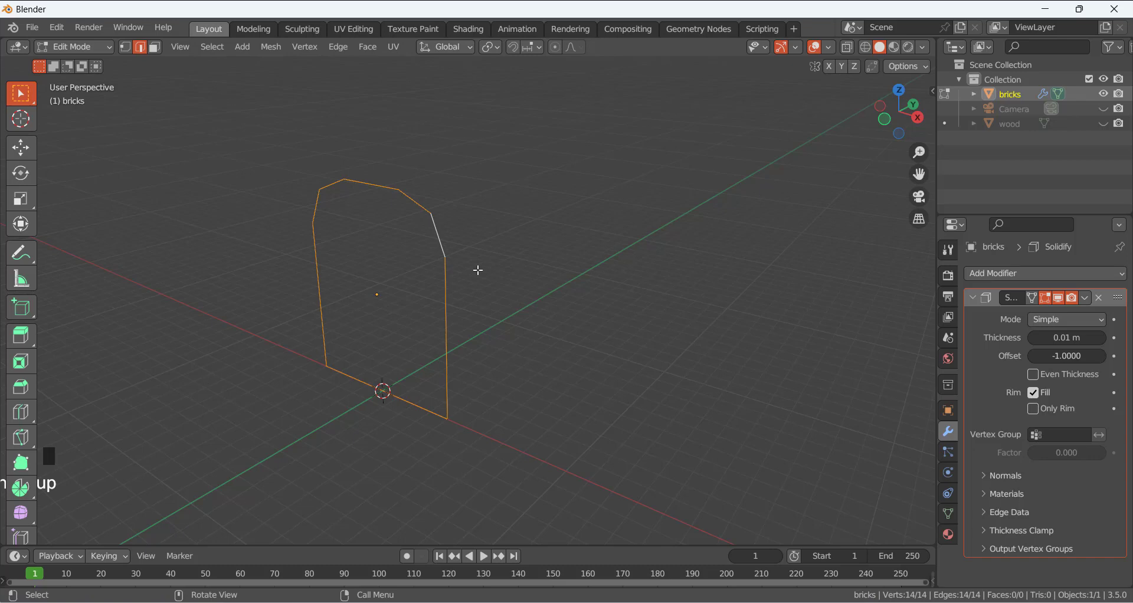
pyautogui.press('e')
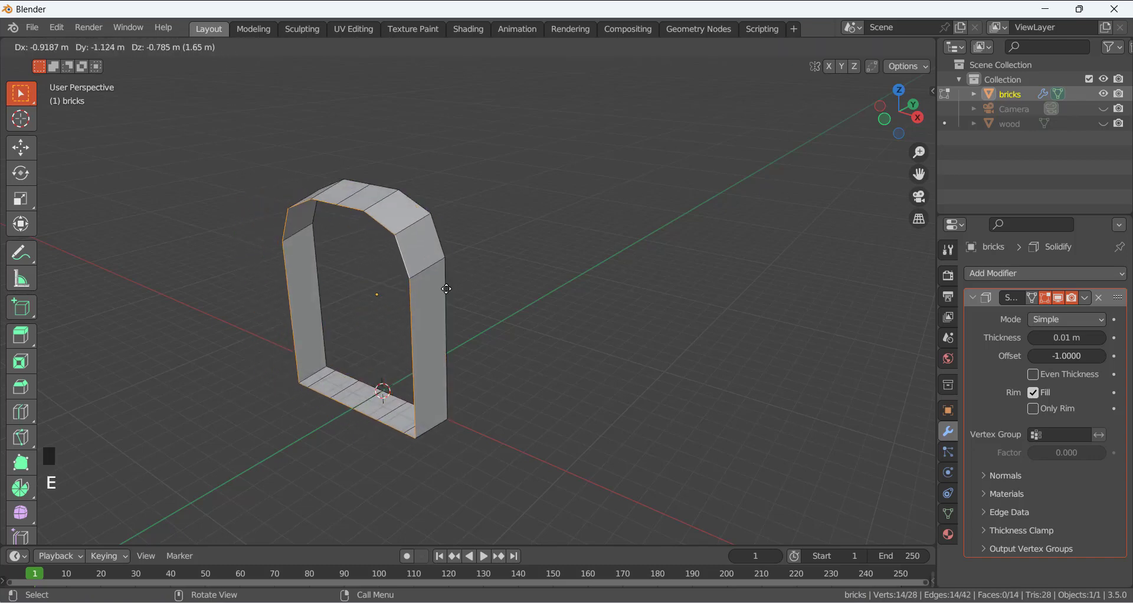
pyautogui.press('y')
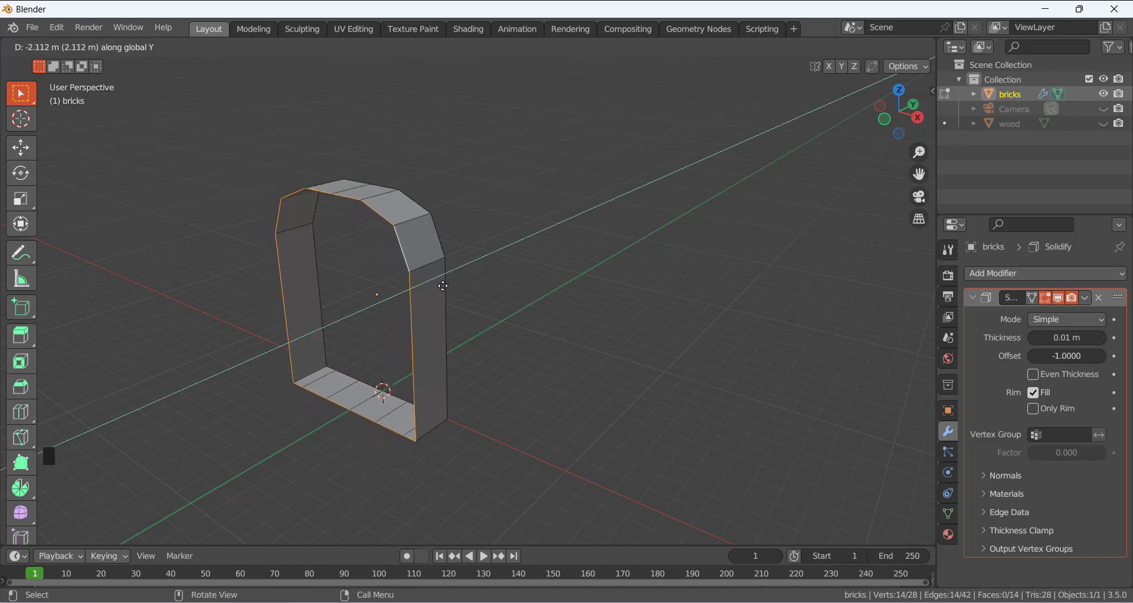
pyautogui.click(444, 282)
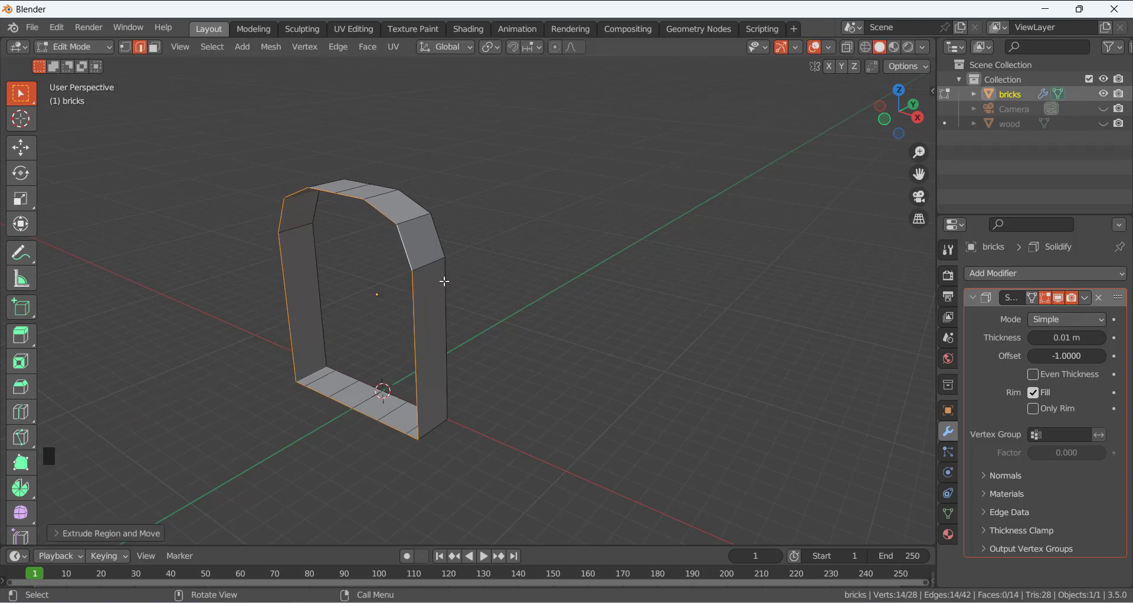
# Set the Solidify thickness of bricks to -1.01 m and enable Even Thickness.
pyautogui.moveTo(494, 293); pyautogui.dragTo(529, 283, button='middle')
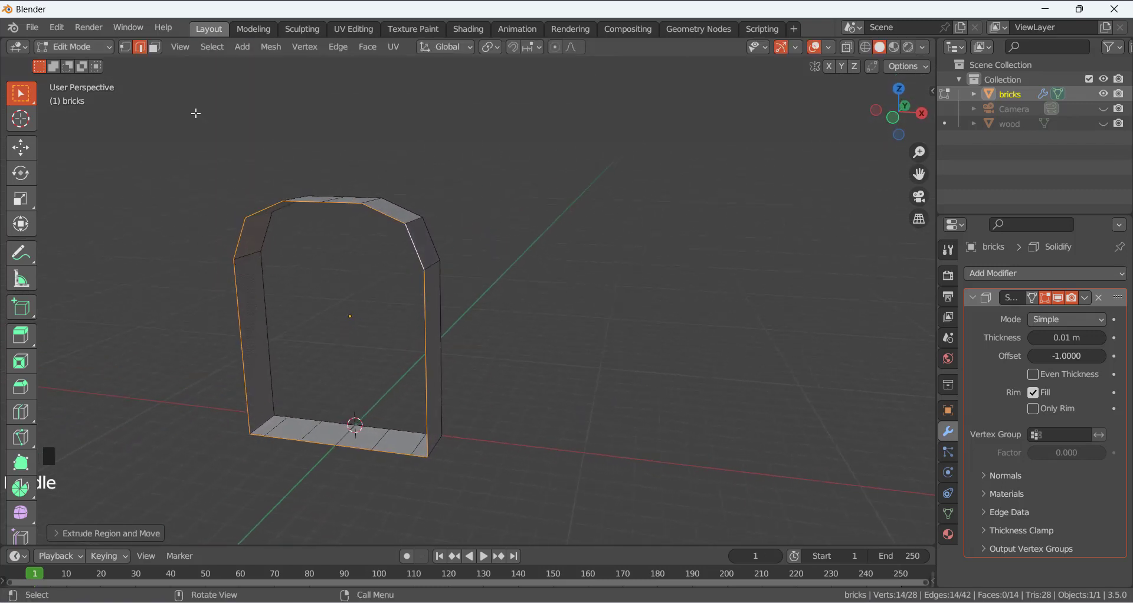
pyautogui.click(83, 47)
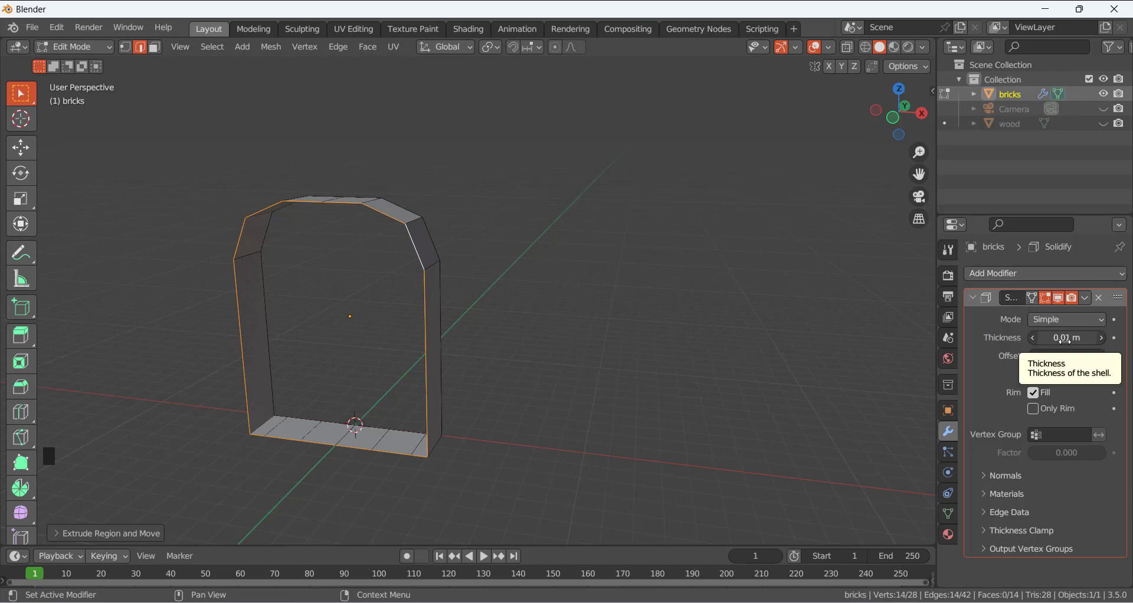
pyautogui.moveTo(1061, 339); pyautogui.dragTo(1015, 339)
pyautogui.moveTo(498, 376); pyautogui.dragTo(604, 317, button='middle')
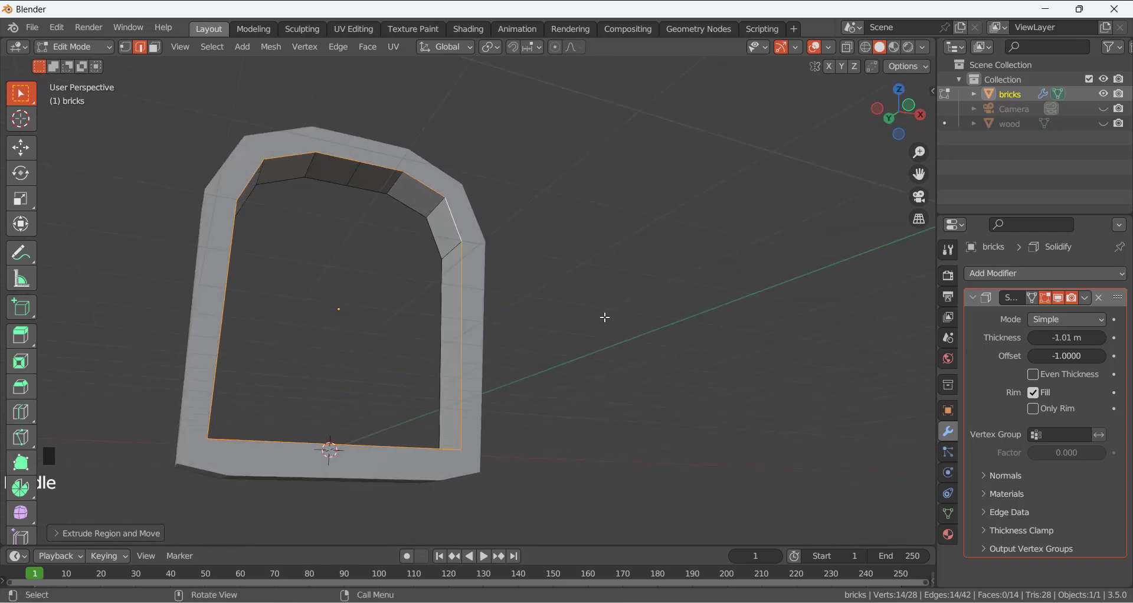
pyautogui.click(1045, 379)
pyautogui.moveTo(343, 444); pyautogui.dragTo(278, 485, button='middle')
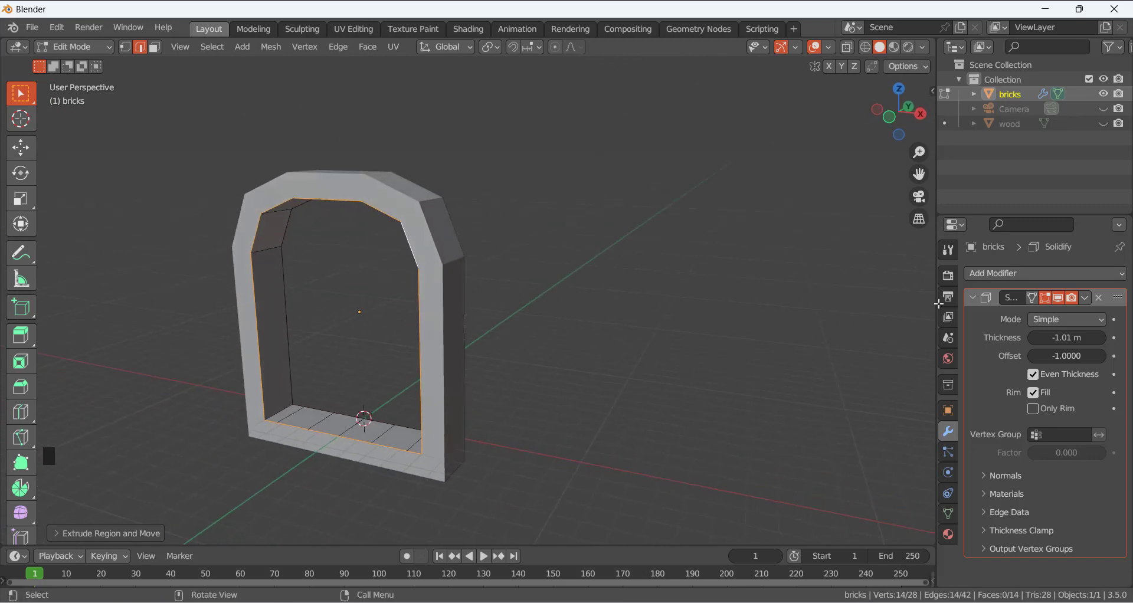
# Set the Solidify thickness of the bricks frame to -1.21 m and check it from the front.
pyautogui.moveTo(1067, 338)
pyautogui.mouseDown()
pyautogui.moveTo(1122, 338)
pyautogui.moveTo(1025, 338)
pyautogui.moveTo(1060, 338)
pyautogui.moveTo(1048, 338)
pyautogui.mouseUp()
pyautogui.press('KP_1')
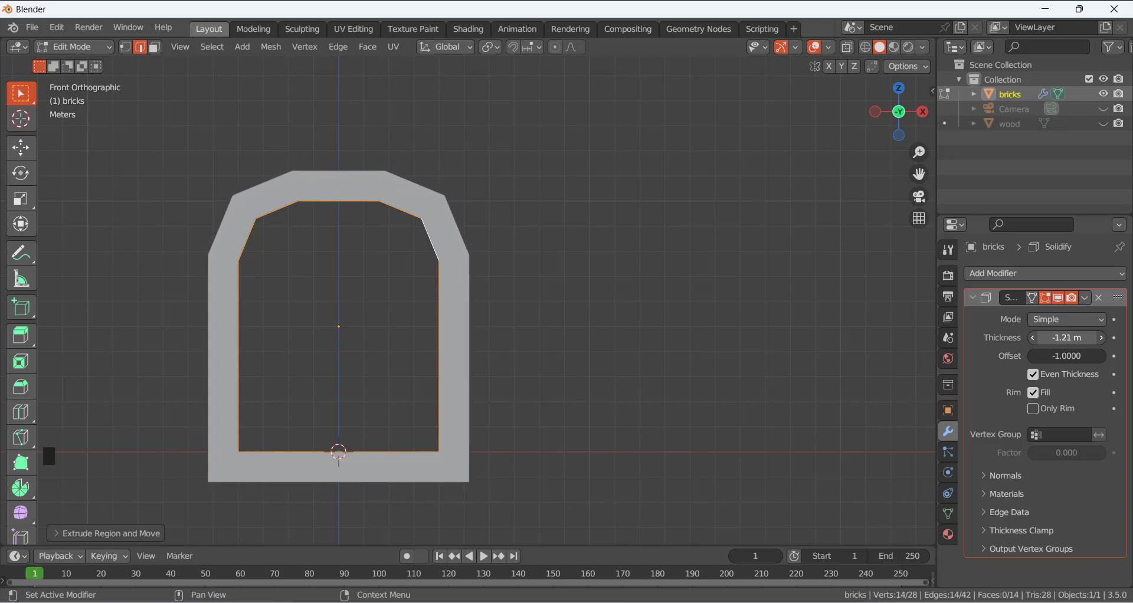
pyautogui.moveTo(492, 236); pyautogui.dragTo(466, 262, button='middle')
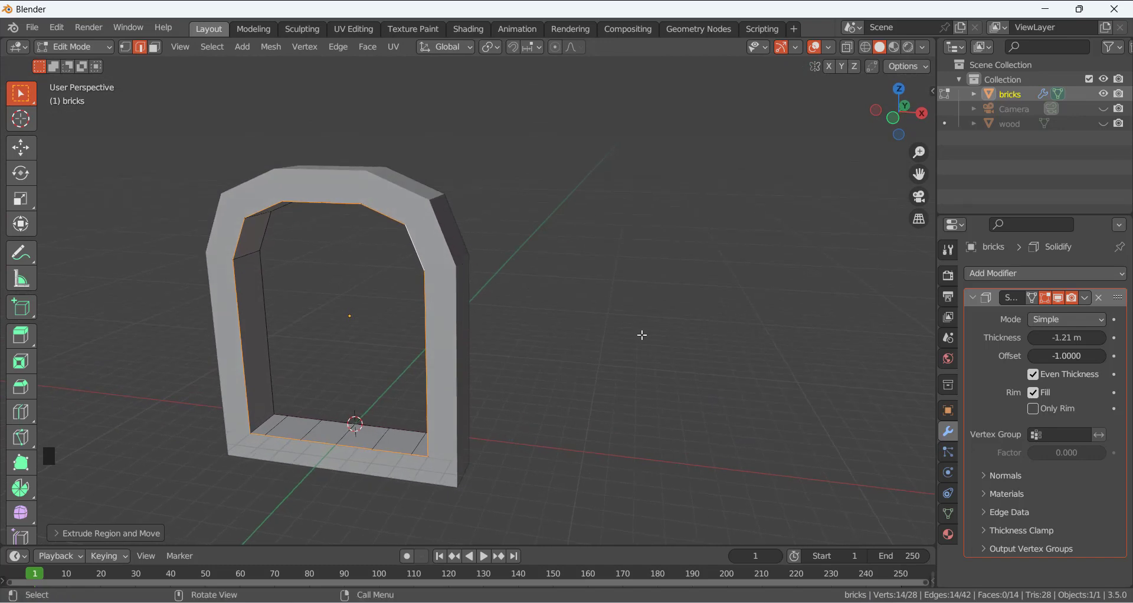
# Select the front edges along the base of the bricks frame and delete them as edges.
pyautogui.click(276, 435)
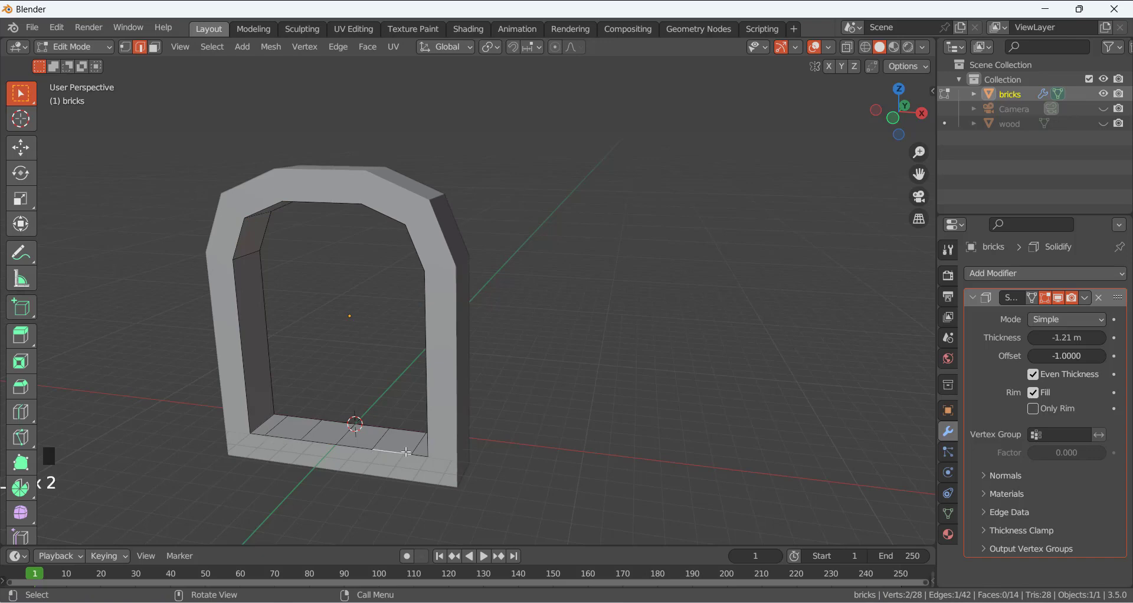
pyautogui.click(422, 460)
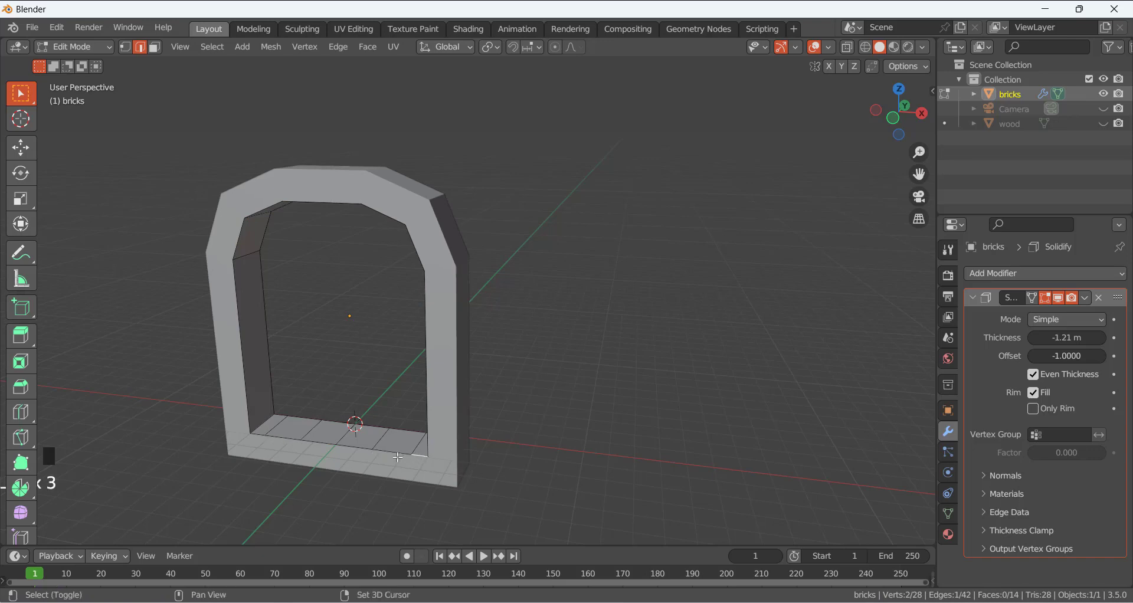
pyautogui.keyDown('shift'); pyautogui.click(398, 458); pyautogui.keyUp('shift')
pyautogui.keyDown('shift'); pyautogui.click(353, 451); pyautogui.keyUp('shift')
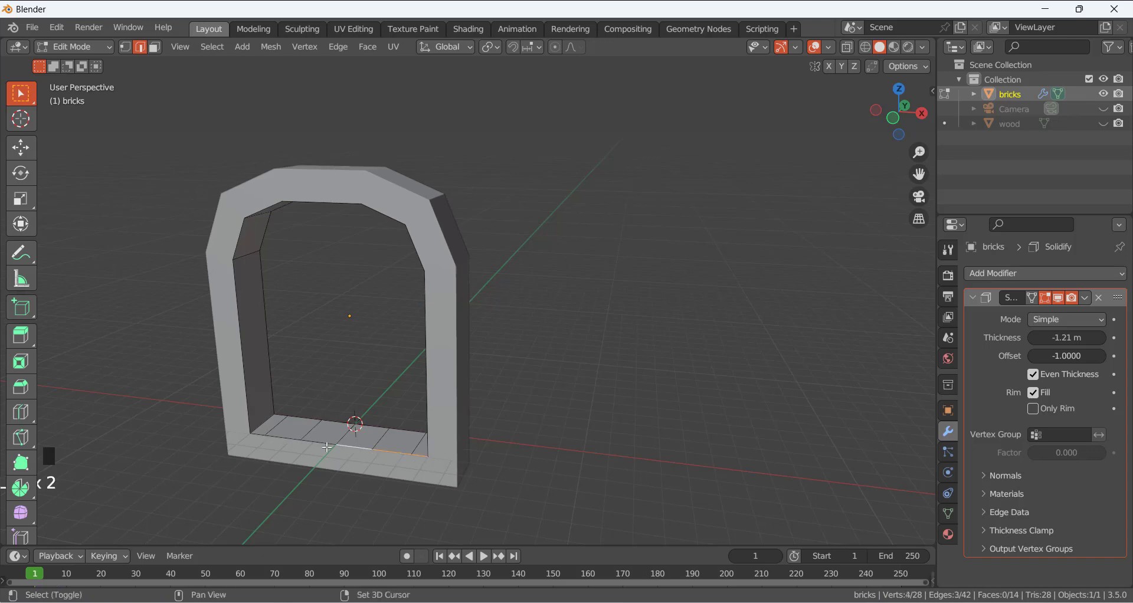
pyautogui.keyDown('shift'); pyautogui.click(255, 433); pyautogui.keyUp('shift')
pyautogui.keyDown('shift'); pyautogui.click(269, 444); pyautogui.keyUp('shift')
pyautogui.keyDown('shift'); pyautogui.click(256, 434); pyautogui.keyUp('shift')
pyautogui.press('x')
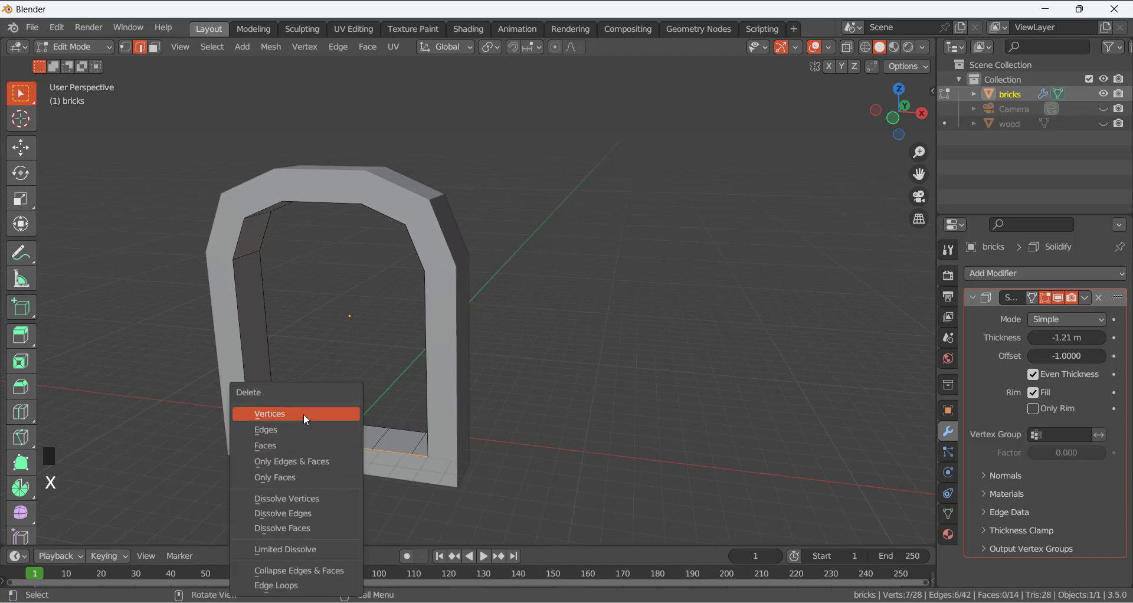
pyautogui.click(295, 437)
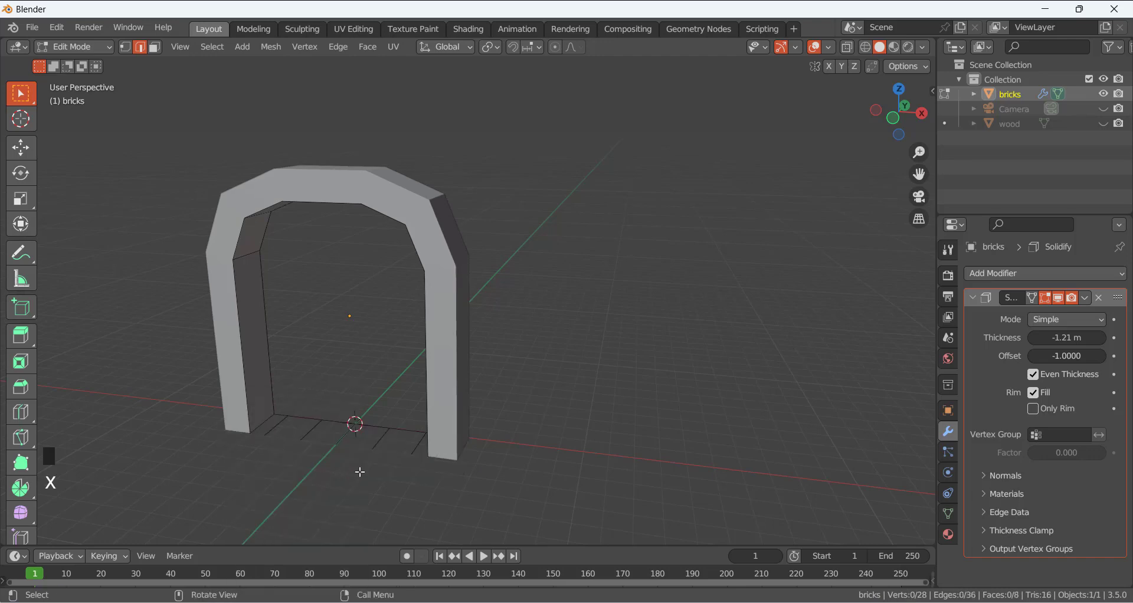
# Delete the loose edges left across the middle and left side of the arch opening's floor.
pyautogui.moveTo(281, 408); pyautogui.dragTo(422, 470)
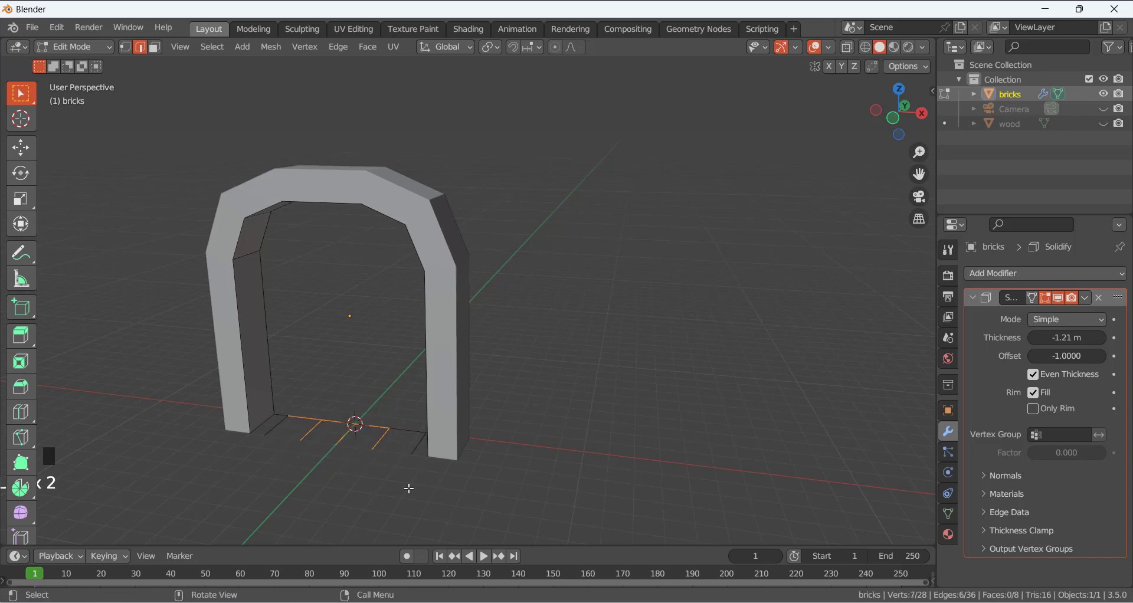
pyautogui.press('x')
pyautogui.click(382, 445)
pyautogui.press('x')
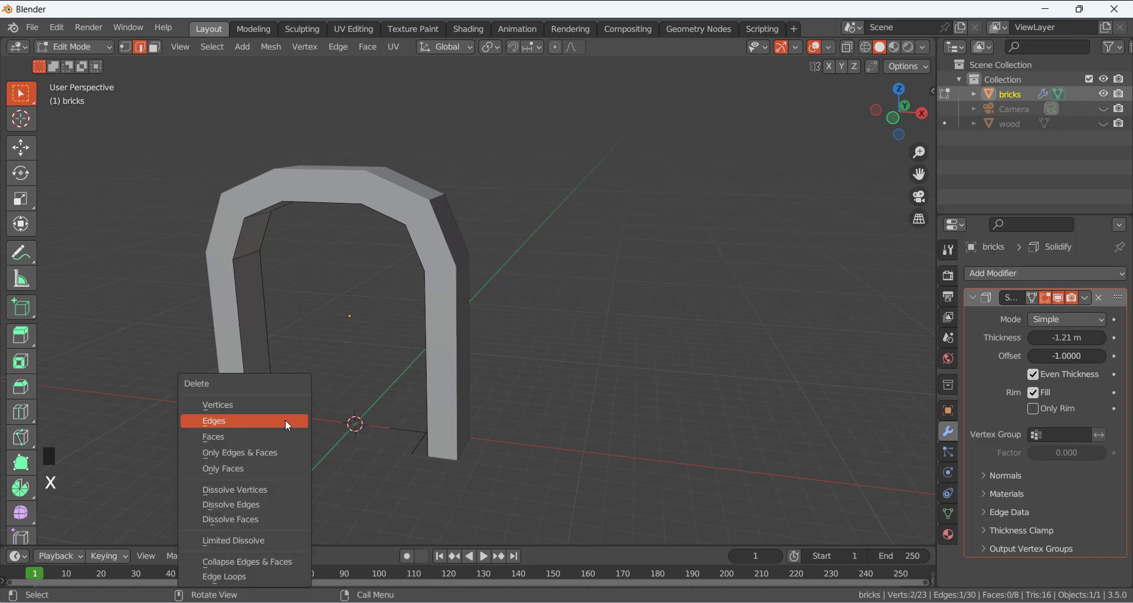
pyautogui.click(286, 422)
pyautogui.click(365, 455)
pyautogui.press('x')
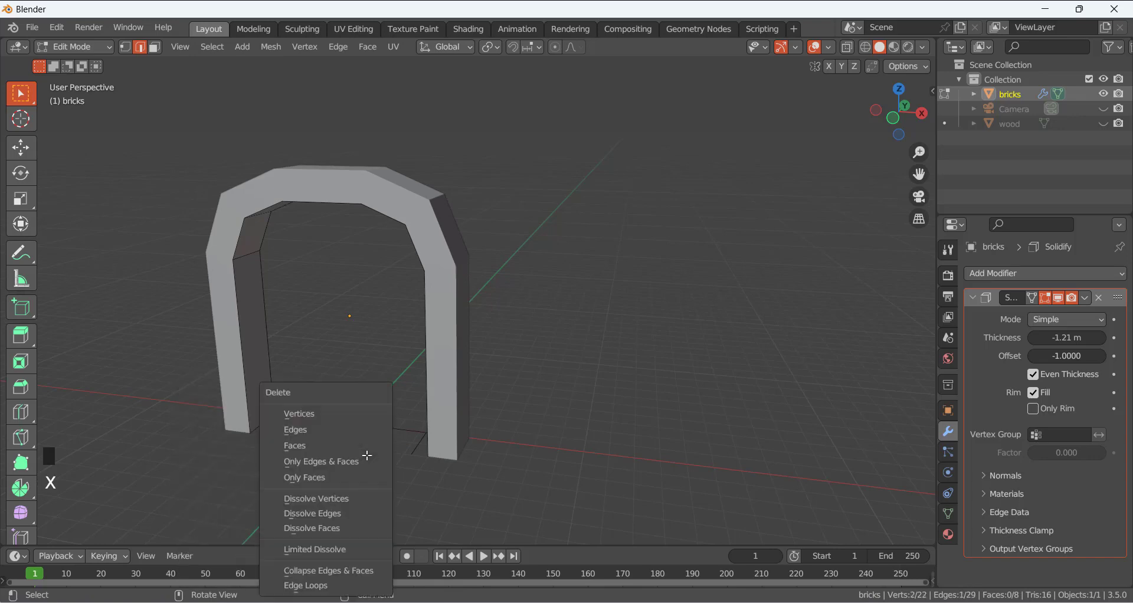
pyautogui.click(328, 430)
# Delete the remaining stray edges at the foot of the arch's right leg.
pyautogui.click(405, 430)
pyautogui.press('x')
pyautogui.click(402, 430)
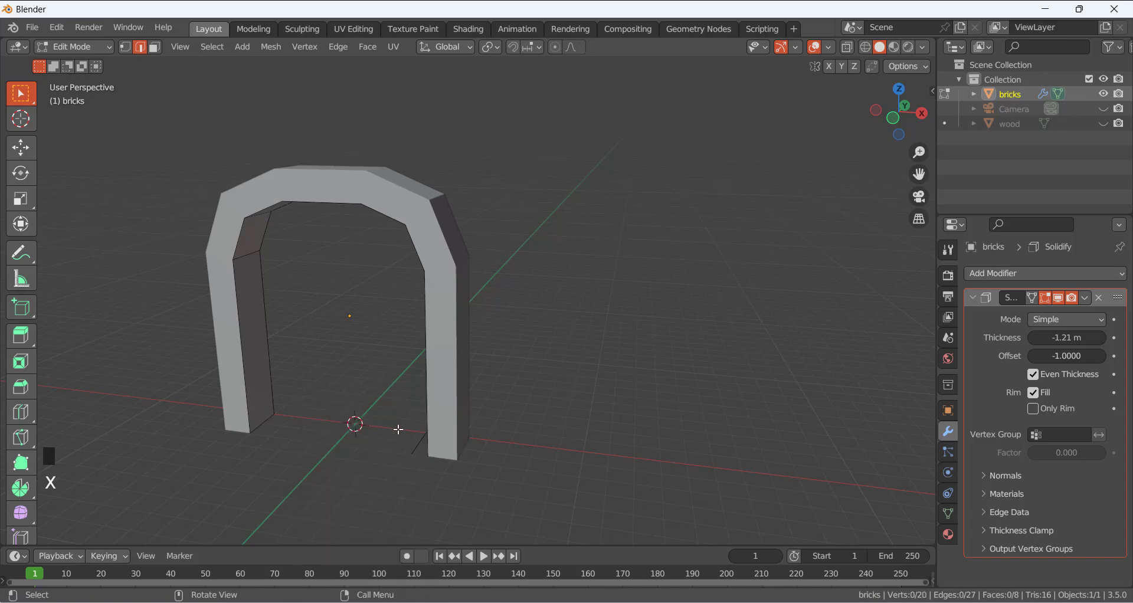
pyautogui.press('x')
pyautogui.click(399, 431)
pyautogui.moveTo(399, 431)
pyautogui.mouseDown(button='middle')
pyautogui.moveTo(407, 445)
pyautogui.moveTo(431, 433)
pyautogui.moveTo(345, 349)
pyautogui.moveTo(362, 331)
pyautogui.moveTo(330, 437)
pyautogui.moveTo(353, 448)
pyautogui.moveTo(389, 440)
pyautogui.mouseUp(button='middle')
pyautogui.click(435, 447)
pyautogui.press('x')
pyautogui.click(394, 428)
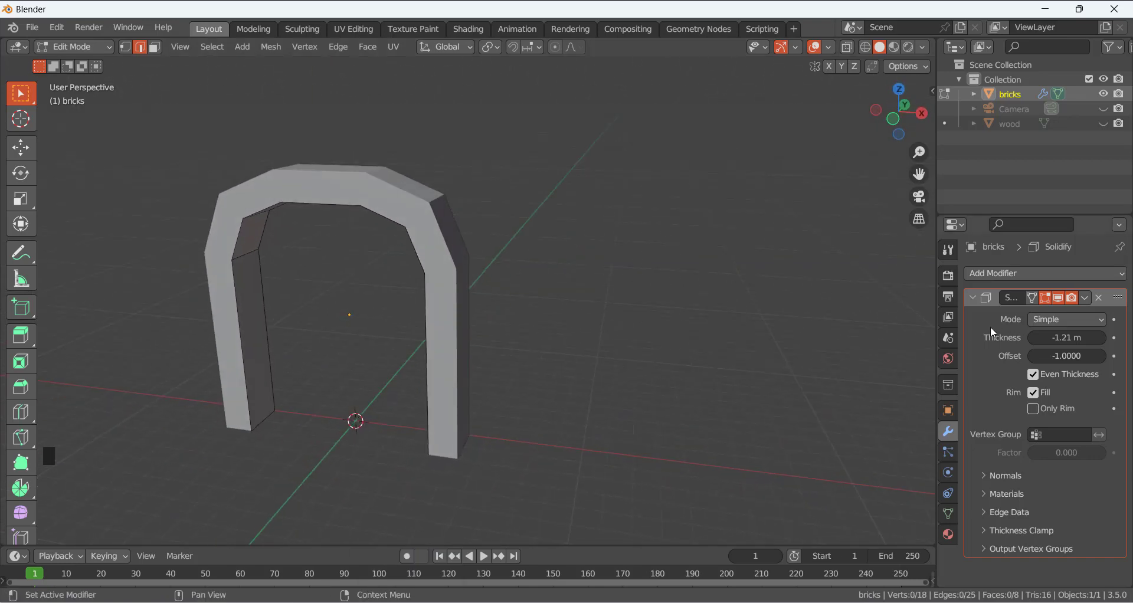
# Return to Object Mode and apply the Solidify modifier on bricks.
pyautogui.moveTo(340, 266)
pyautogui.mouseDown(button='middle')
pyautogui.moveTo(313, 267)
pyautogui.moveTo(342, 267)
pyautogui.mouseUp(button='middle')
pyautogui.click(1086, 298)
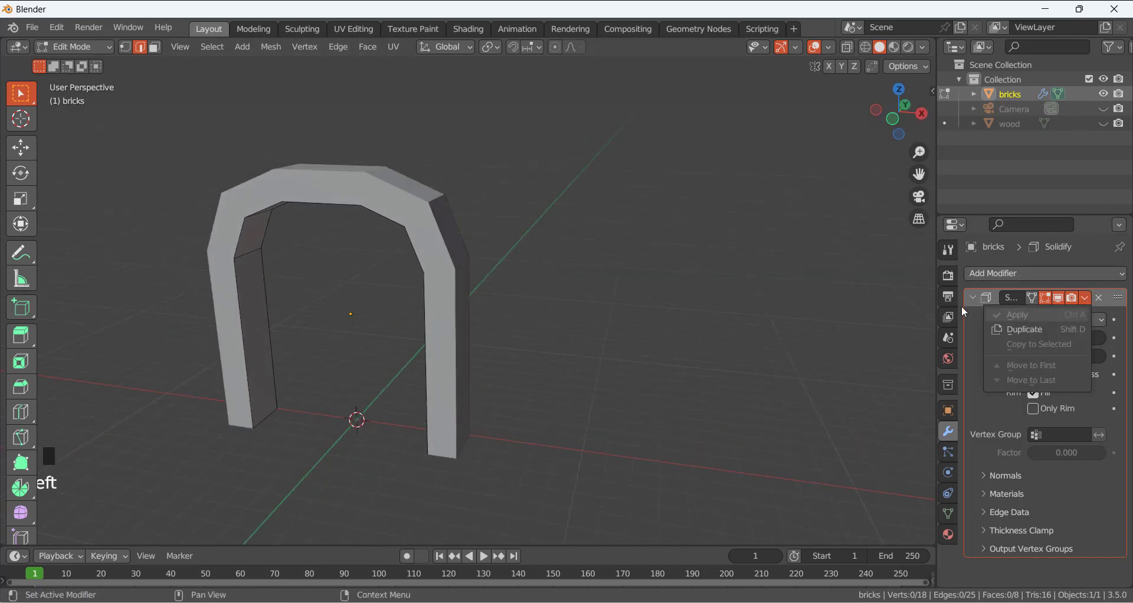
pyautogui.click(89, 46)
pyautogui.click(91, 53)
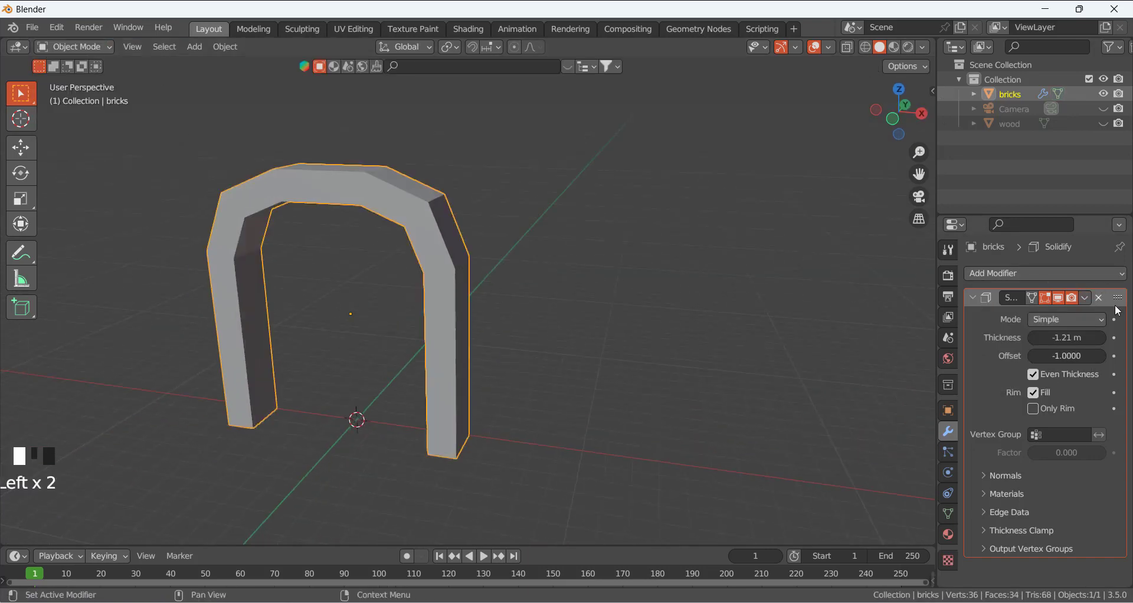
pyautogui.click(1089, 298)
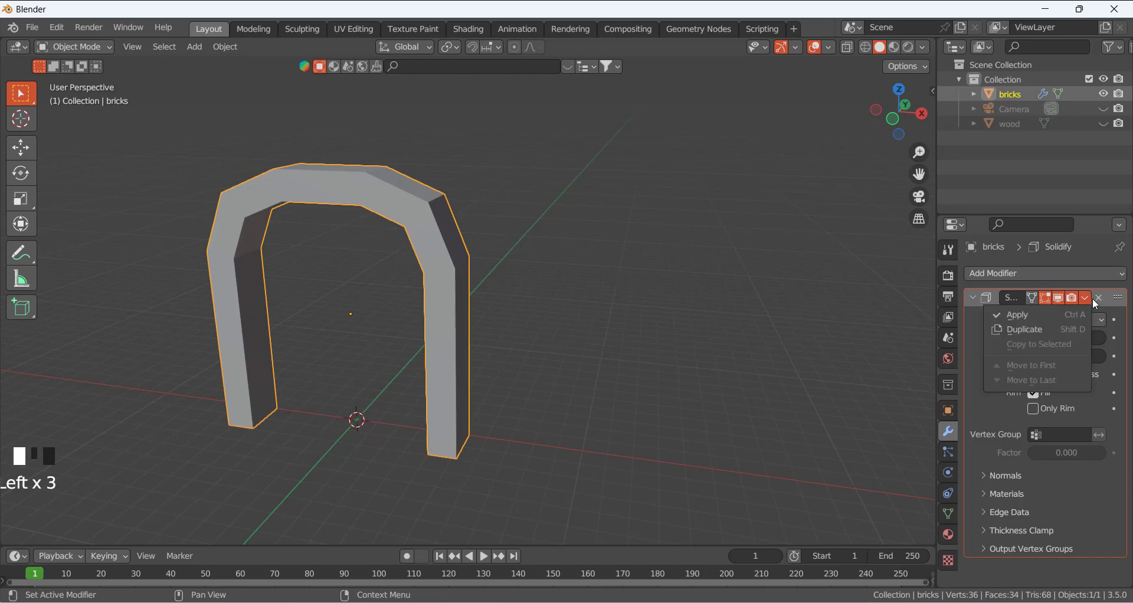
pyautogui.click(1062, 317)
# Enter Edit Mode on bricks and examine the arch's edges and segments from several angles.
pyautogui.moveTo(487, 271)
pyautogui.mouseDown(button='middle')
pyautogui.moveTo(524, 234)
pyautogui.moveTo(477, 258)
pyautogui.mouseUp(button='middle')
pyautogui.click(494, 254)
pyautogui.click(450, 258)
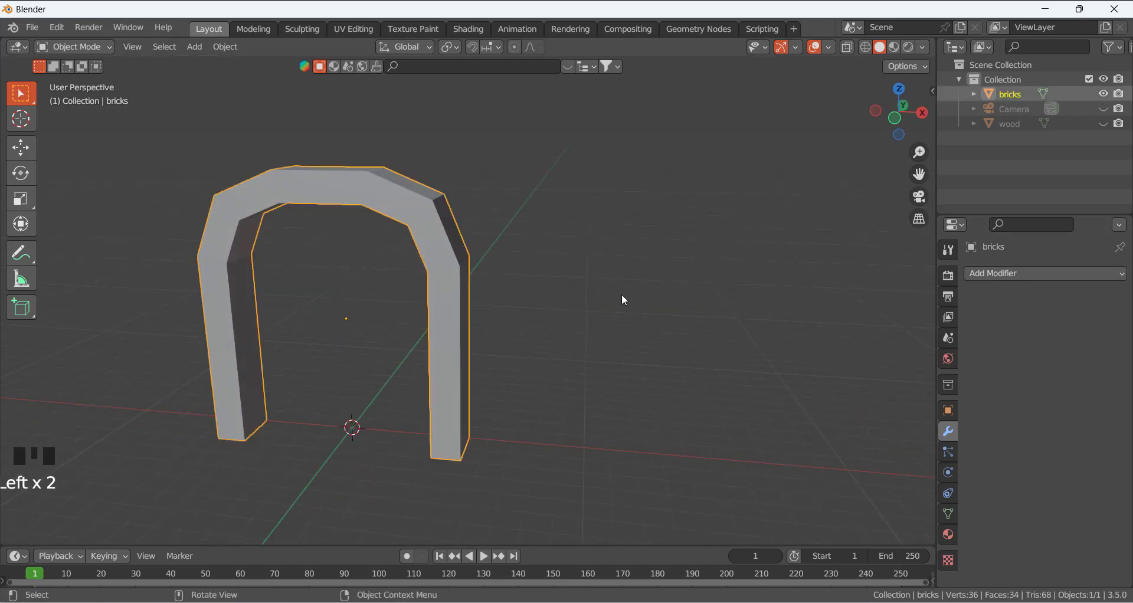
pyautogui.press('Tab')
pyautogui.moveTo(619, 294); pyautogui.dragTo(334, 252, button='middle')
pyautogui.click(422, 308)
pyautogui.moveTo(453, 310); pyautogui.dragTo(550, 309, button='middle')
pyautogui.click(471, 312)
pyautogui.moveTo(427, 286)
pyautogui.mouseDown(button='middle')
pyautogui.moveTo(296, 313)
pyautogui.moveTo(397, 281)
pyautogui.moveTo(410, 307)
pyautogui.moveTo(438, 306)
pyautogui.moveTo(412, 294)
pyautogui.moveTo(387, 304)
pyautogui.moveTo(407, 301)
pyautogui.moveTo(467, 344)
pyautogui.moveTo(428, 270)
pyautogui.mouseUp(button='middle')
pyautogui.click(426, 313)
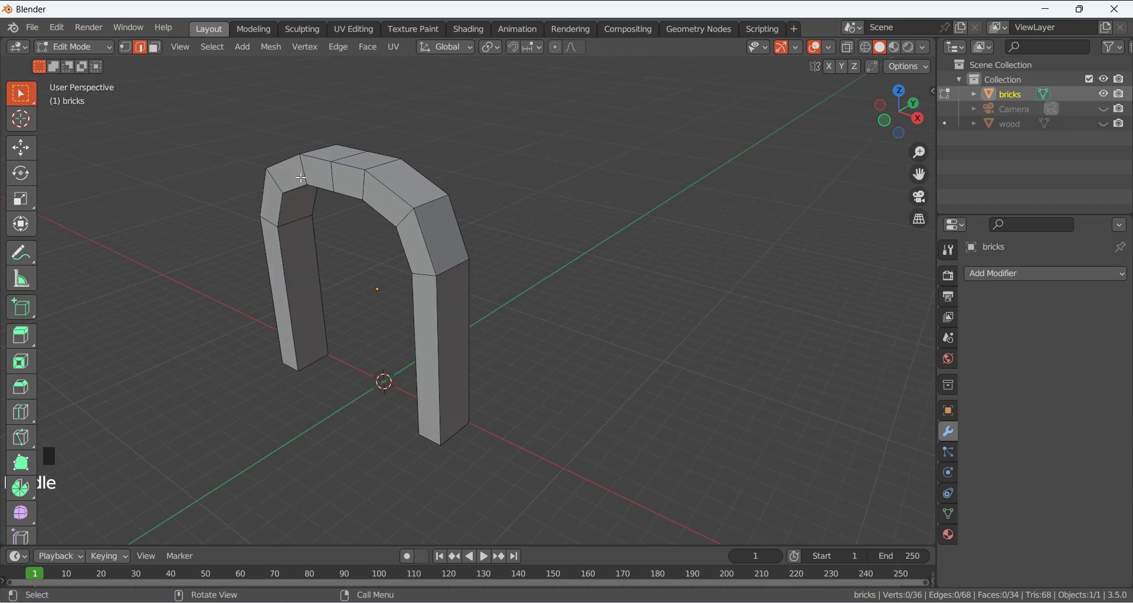
pyautogui.moveTo(372, 259); pyautogui.dragTo(430, 236, button='middle')
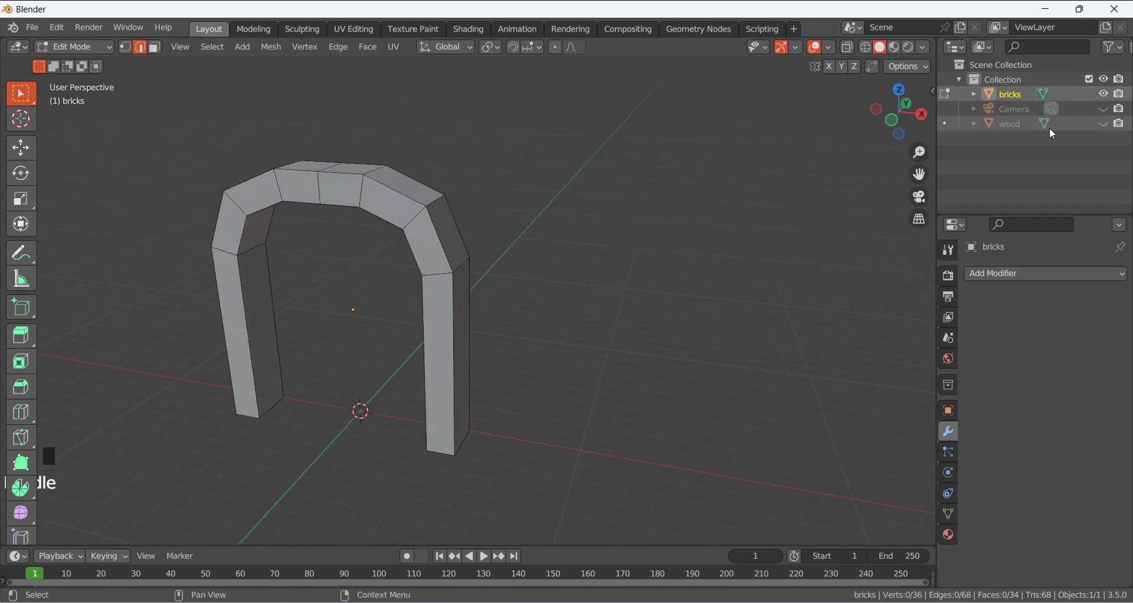
# Unhide the wood object and return bricks to Object Mode.
pyautogui.click(1104, 123)
pyautogui.moveTo(372, 262)
pyautogui.mouseDown(button='middle')
pyautogui.moveTo(378, 237)
pyautogui.moveTo(371, 262)
pyautogui.mouseUp(button='middle')
pyautogui.click(462, 362)
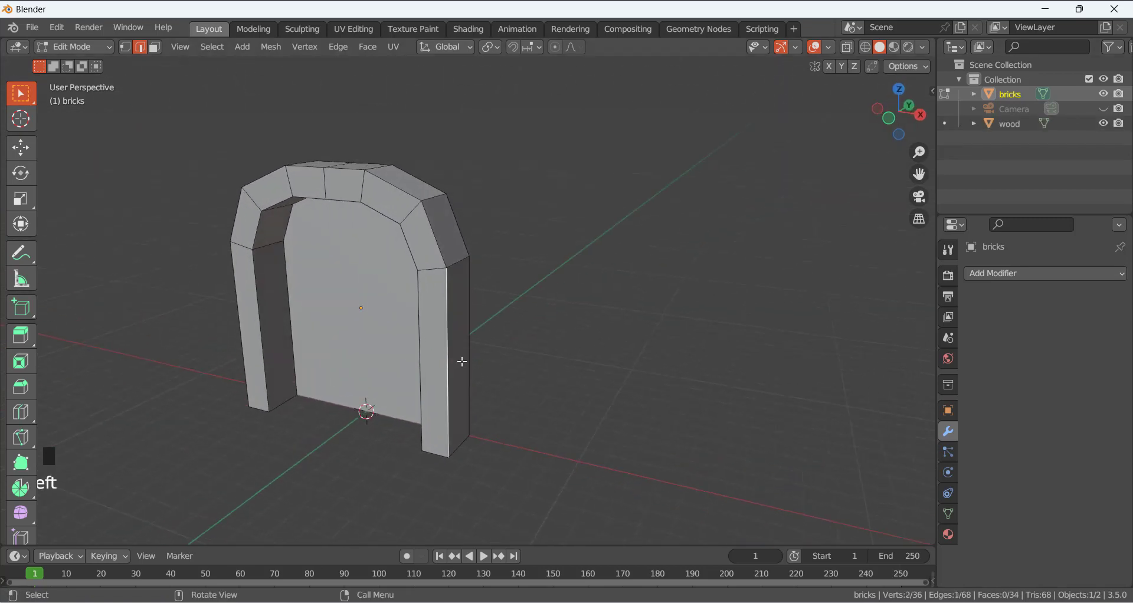
pyautogui.click(70, 49)
pyautogui.click(75, 63)
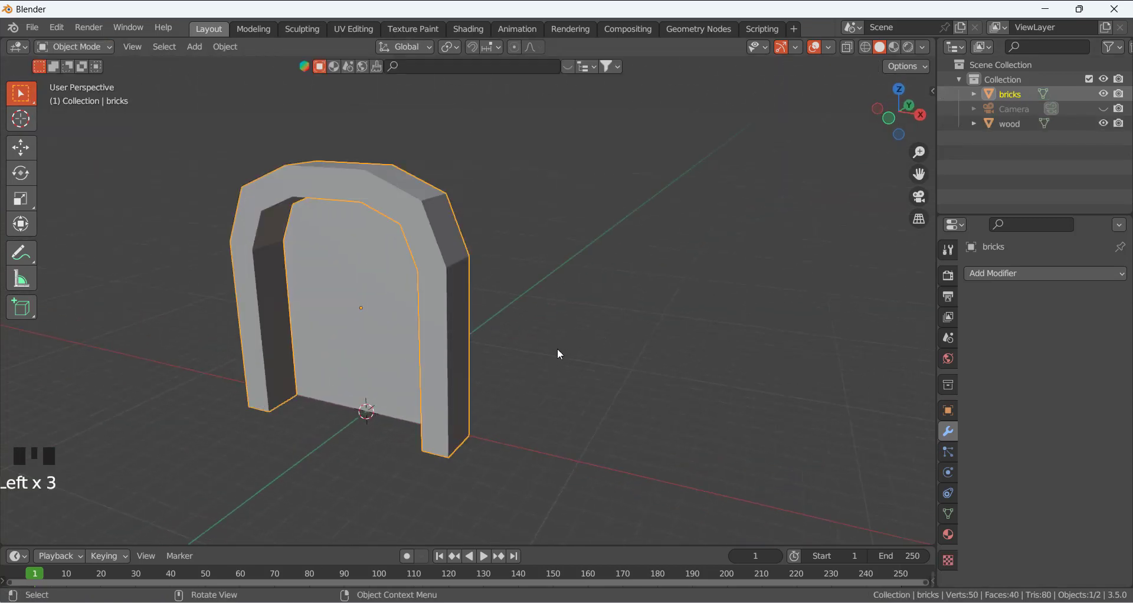
# Move the bricks arch about 1 m along the global Y axis so it surrounds the wood panel.
pyautogui.press('g')
pyautogui.press('z')
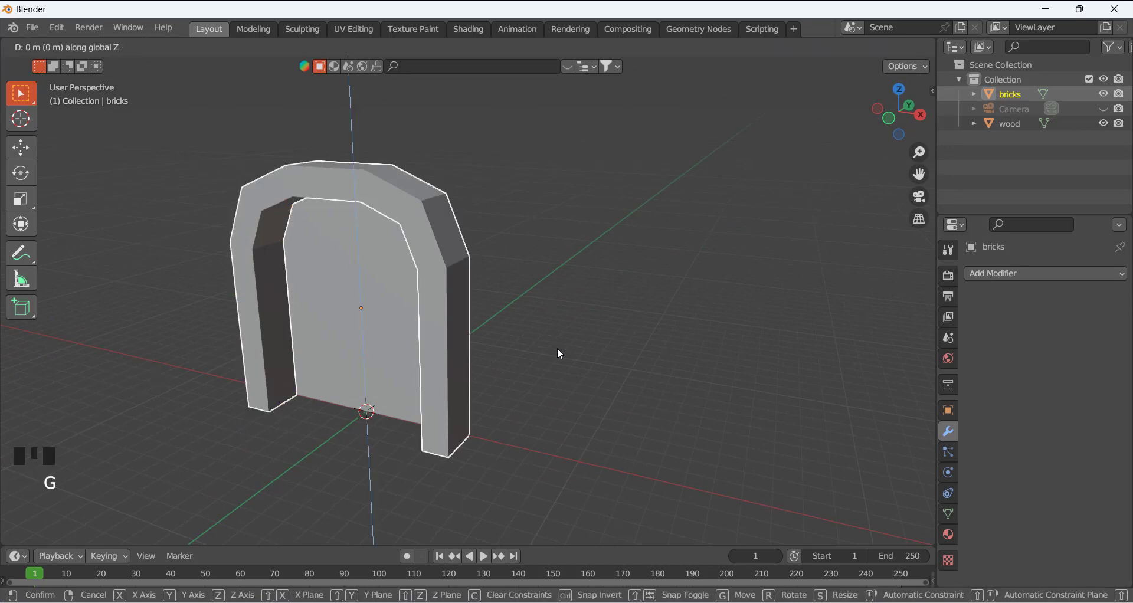
pyautogui.press('y')
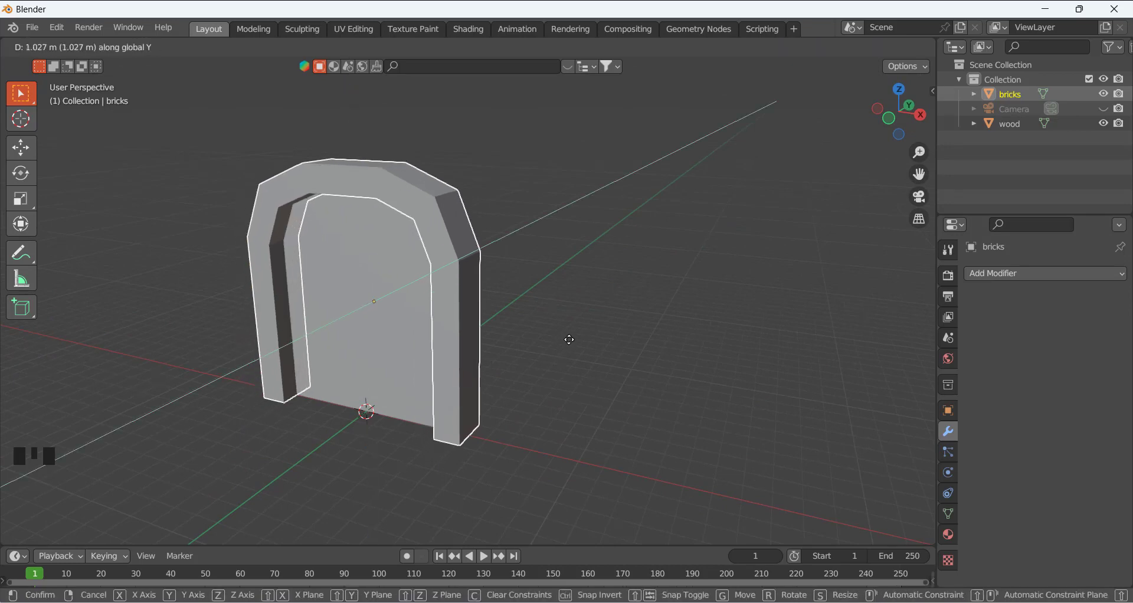
pyautogui.click(561, 342)
pyautogui.moveTo(561, 342); pyautogui.dragTo(588, 327, button='middle')
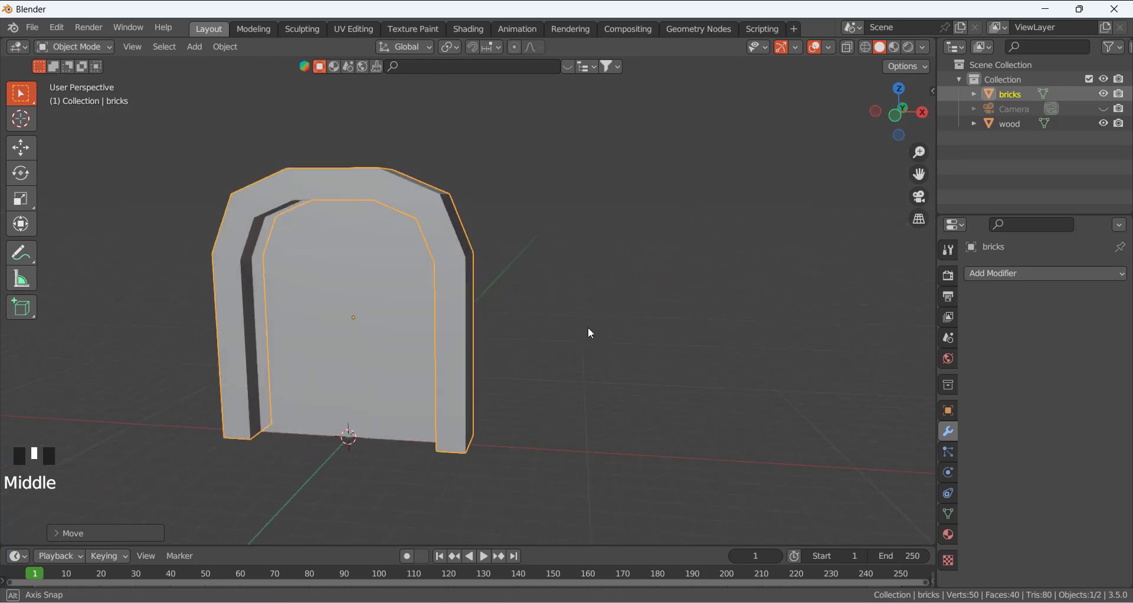
pyautogui.click(636, 292)
# Hide the wood object and enter Edit Mode on bricks.
pyautogui.moveTo(637, 291); pyautogui.dragTo(400, 298, button='middle')
pyautogui.click(400, 298)
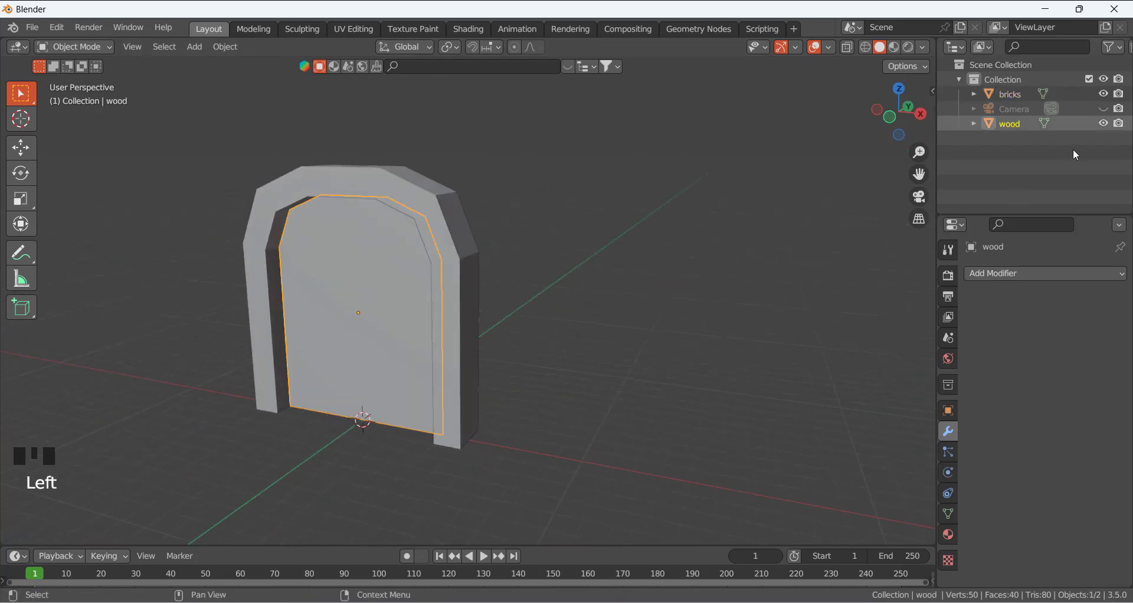
pyautogui.click(1104, 123)
pyautogui.moveTo(607, 291); pyautogui.dragTo(464, 264, button='middle')
pyautogui.click(465, 264)
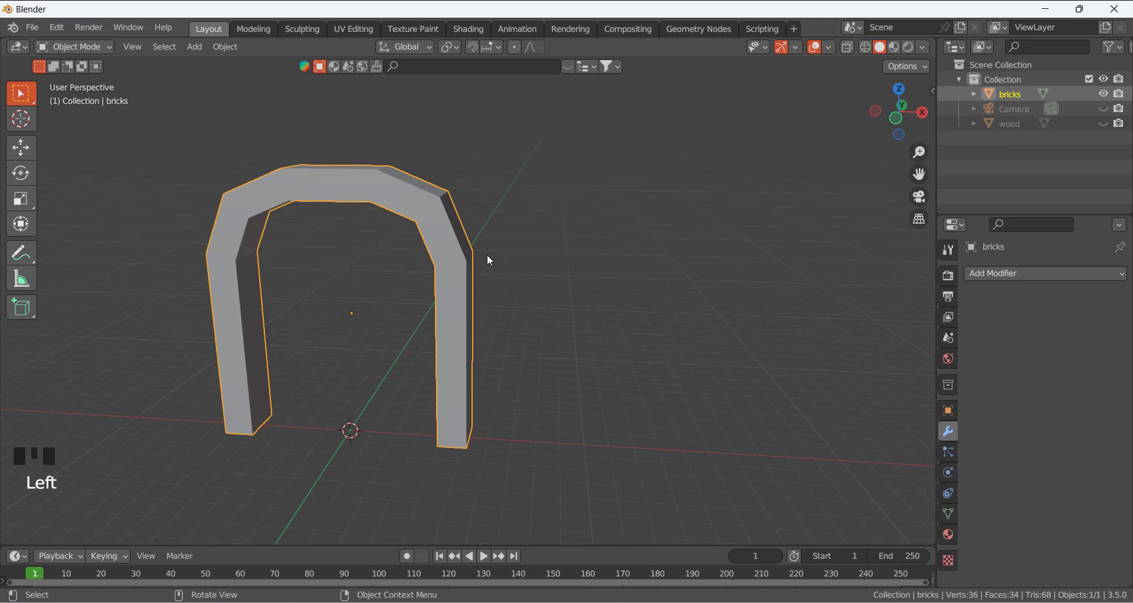
pyautogui.press('Tab')
# Select the edge loops at the joints between the arch's segments, leaving out the centre one, and clear the selection.
pyautogui.moveTo(584, 211); pyautogui.dragTo(353, 175, button='middle')
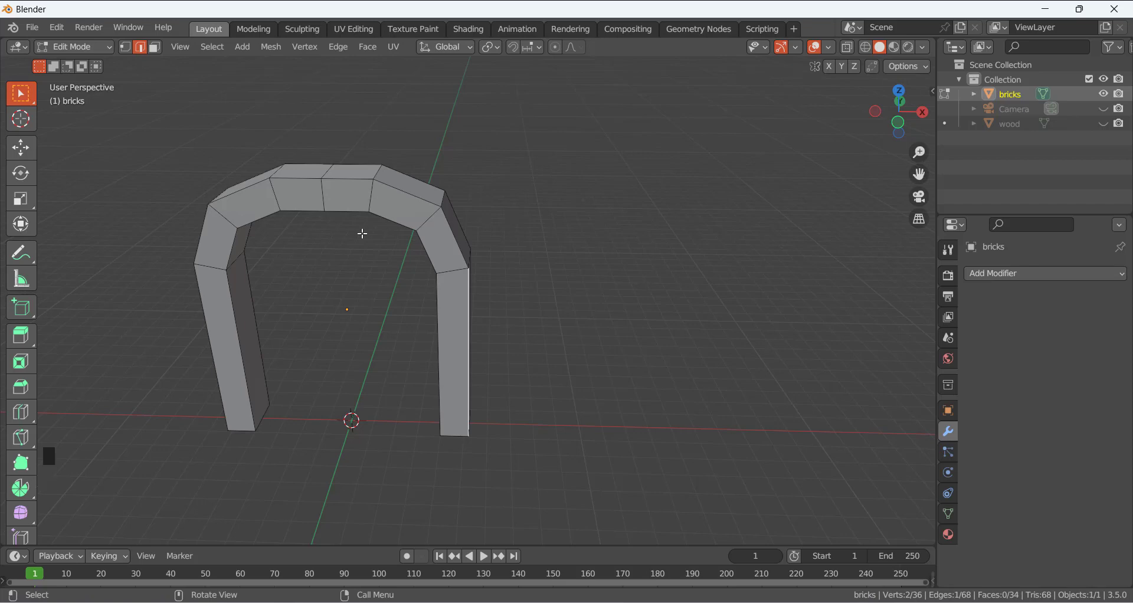
pyautogui.keyDown('alt'); pyautogui.click(370, 203); pyautogui.keyUp('alt')
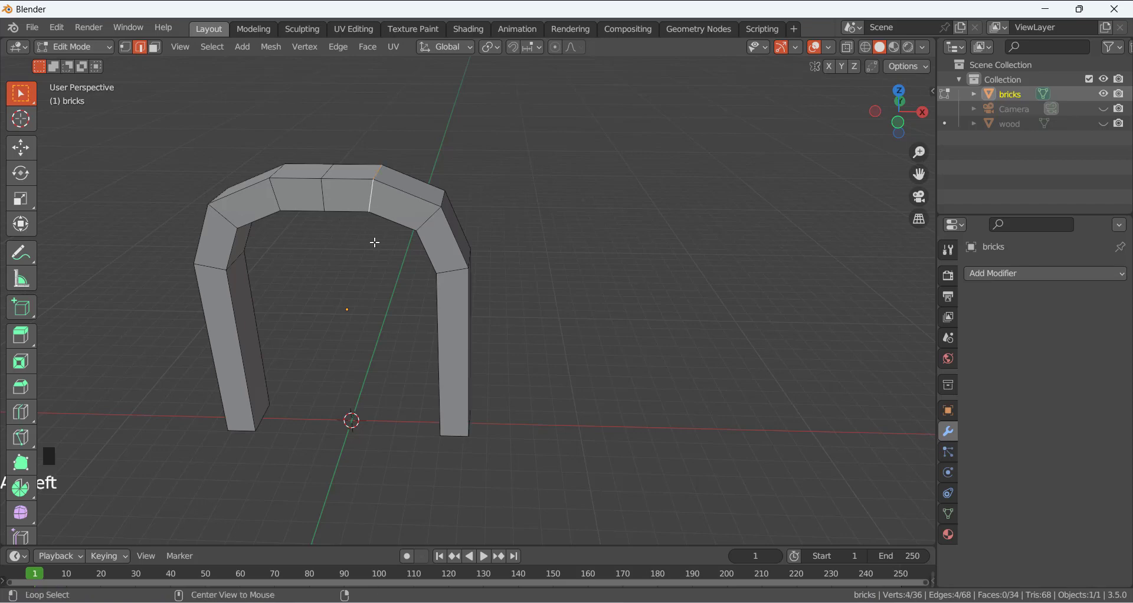
pyautogui.moveTo(376, 242); pyautogui.dragTo(329, 223, button='middle')
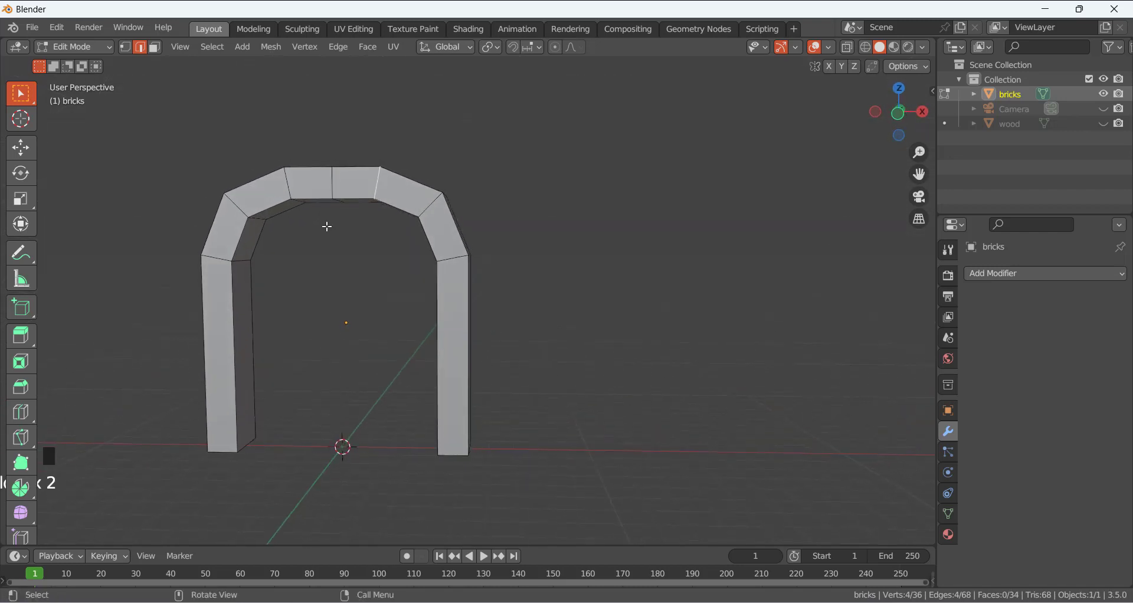
pyautogui.keyDown('alt'); pyautogui.click(289, 187); pyautogui.keyUp('alt')
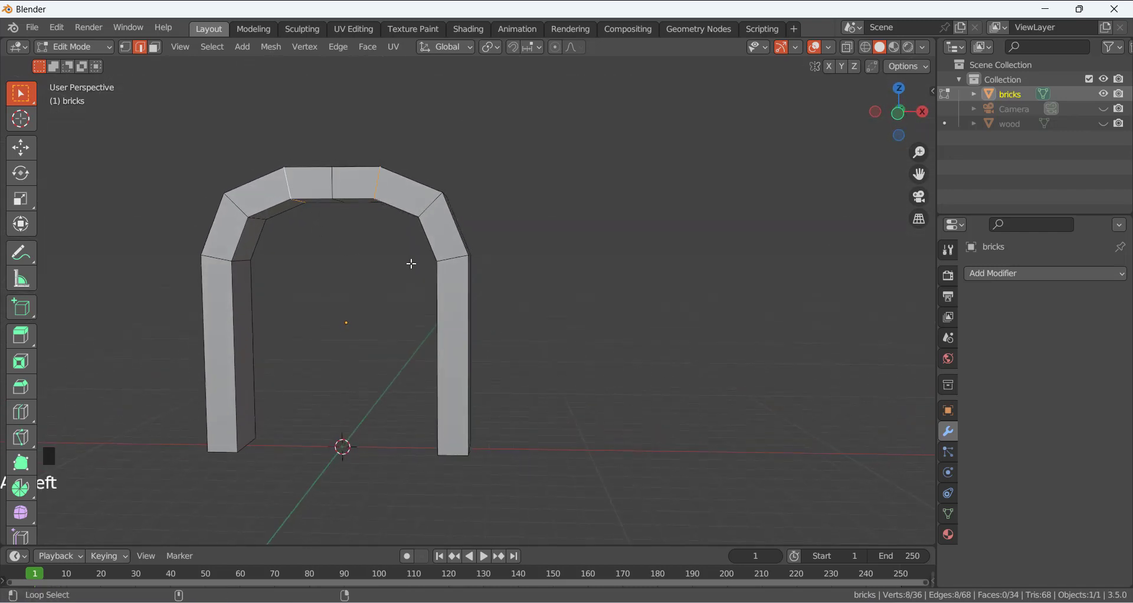
pyautogui.keyDown('alt'); pyautogui.click(440, 216); pyautogui.keyUp('alt')
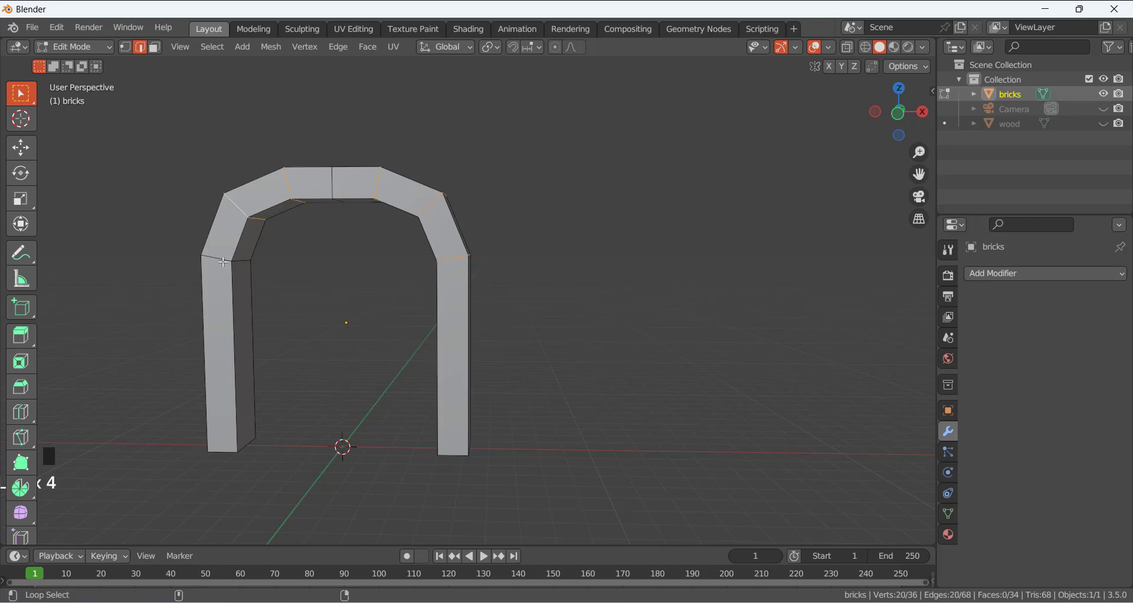
pyautogui.moveTo(384, 326); pyautogui.dragTo(357, 347, button='middle')
pyautogui.click(362, 334)
# Add three evenly spaced loop cuts across the arch's right leg.
pyautogui.hotkey('ctrl', 'r')
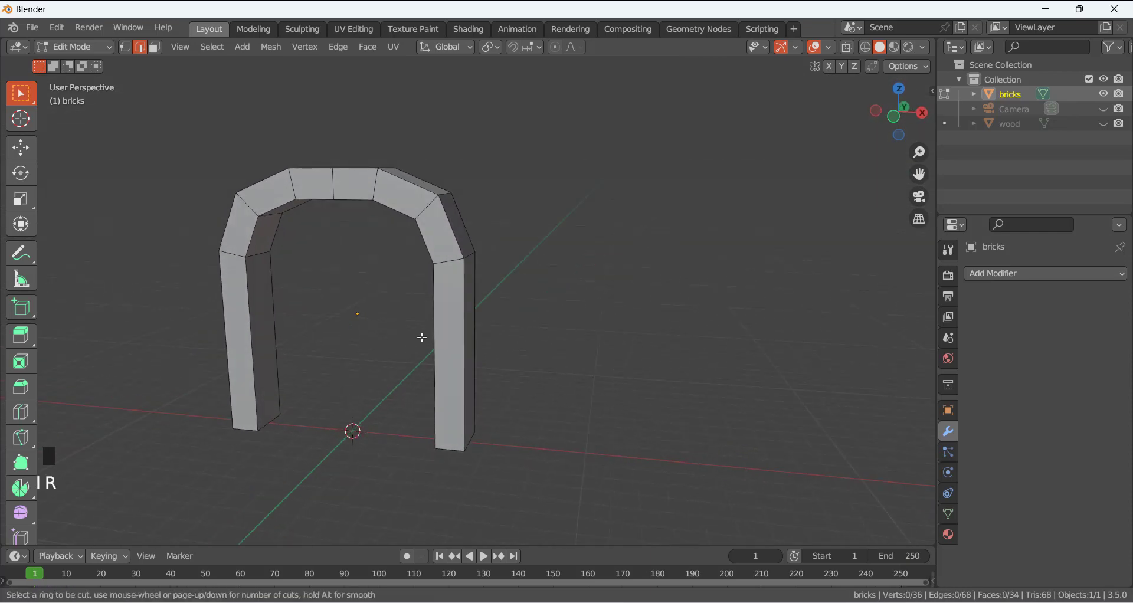
pyautogui.scroll(2, 465, 356)
pyautogui.click(465, 356)
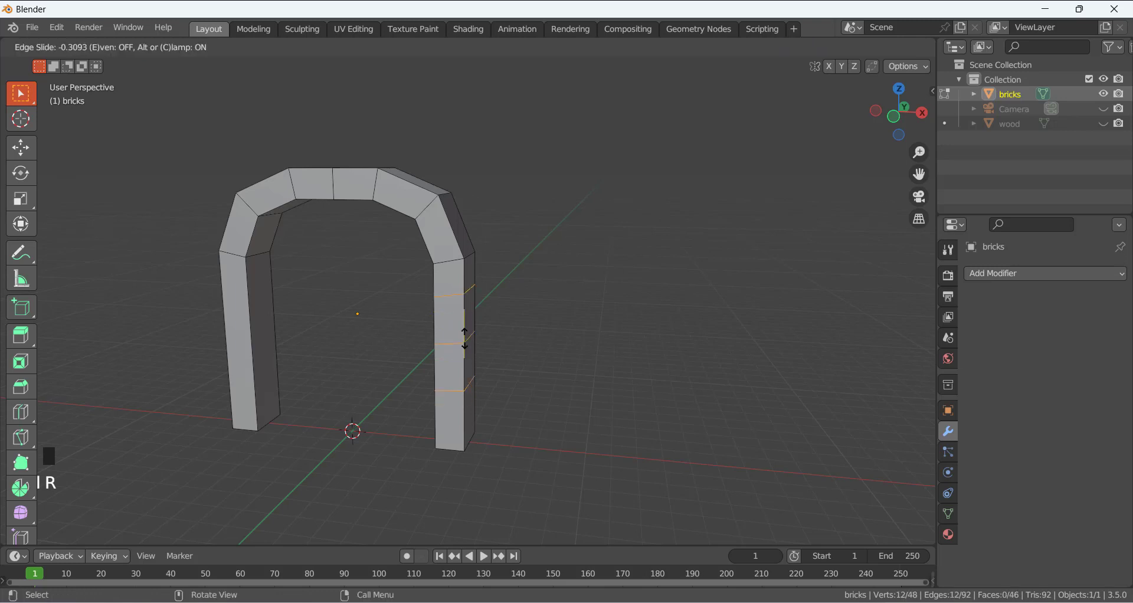
pyautogui.rightClick(464, 327)
pyautogui.click(532, 342)
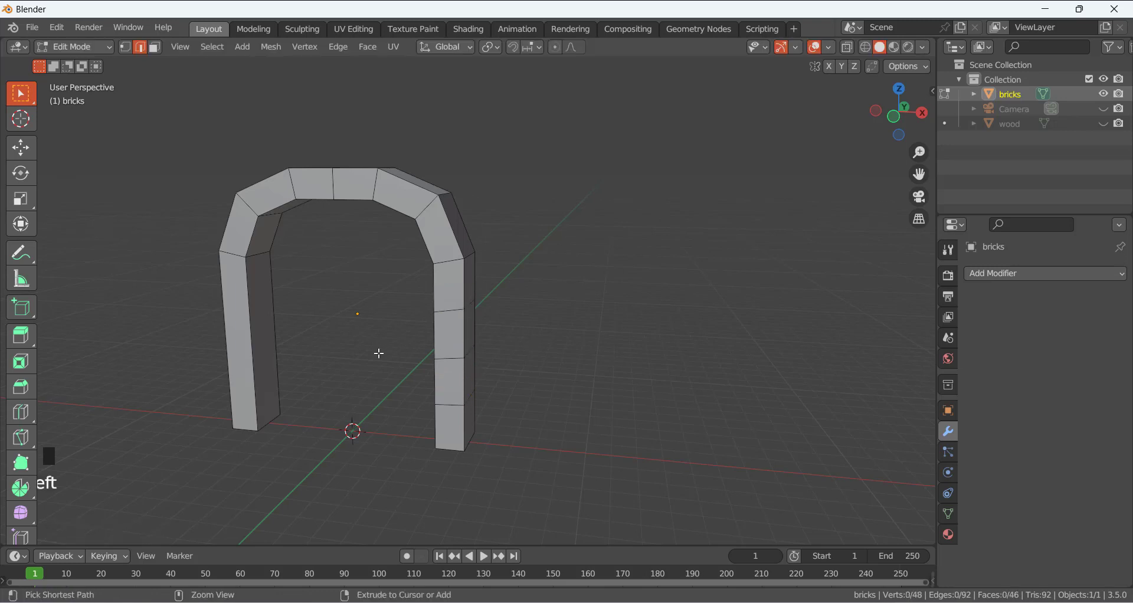
# Add three evenly spaced loop cuts across the arch's left leg.
pyautogui.hotkey('ctrl', 'r')
pyautogui.scroll(2, 272, 342)
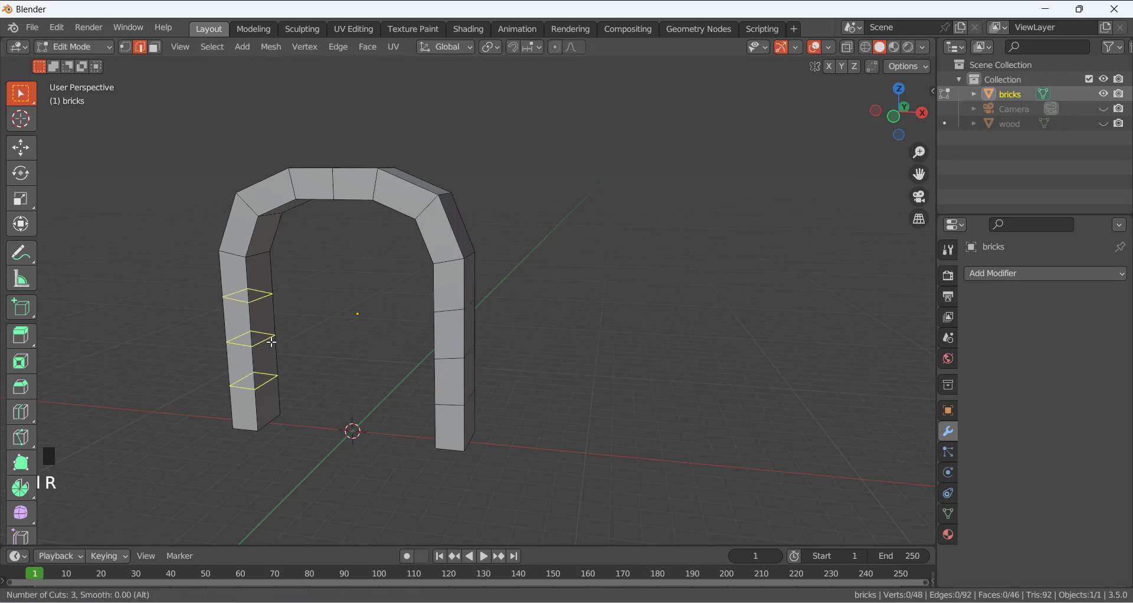
pyautogui.click(271, 342)
pyautogui.rightClick(271, 324)
pyautogui.moveTo(364, 371); pyautogui.dragTo(311, 334, button='middle')
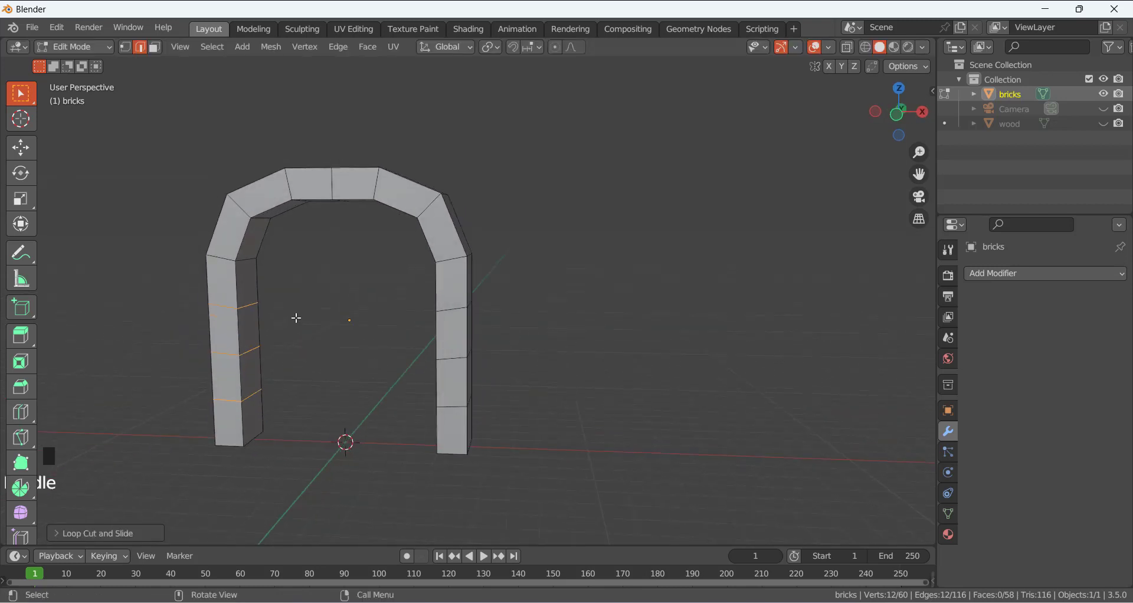
# Flatten the uppermost of the three new edge loops on the arch's right leg by scaling it to 0 along Z.
pyautogui.click(319, 349)
pyautogui.moveTo(372, 321); pyautogui.dragTo(395, 302, button='middle')
pyautogui.keyDown('alt'); pyautogui.click(458, 305); pyautogui.keyUp('alt')
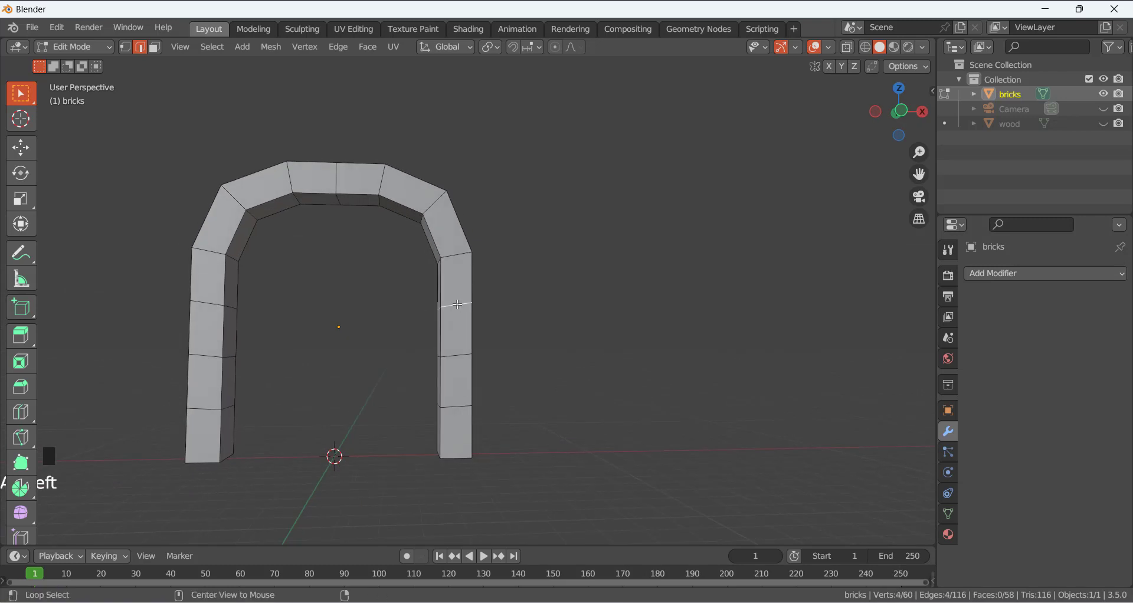
pyautogui.moveTo(536, 318); pyautogui.dragTo(530, 349, button='middle')
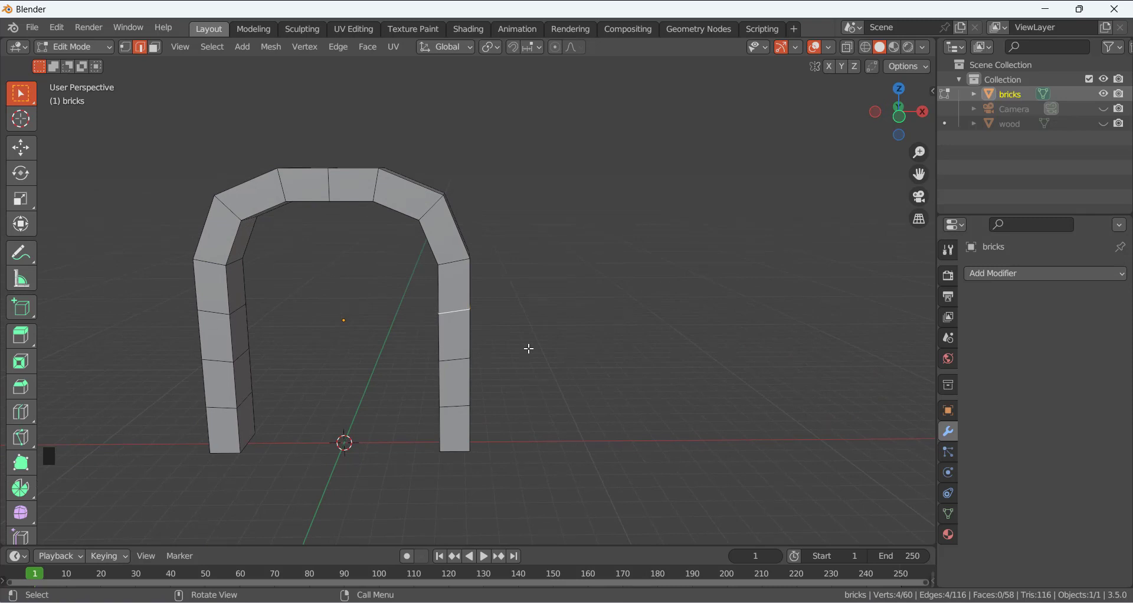
pyautogui.press('s')
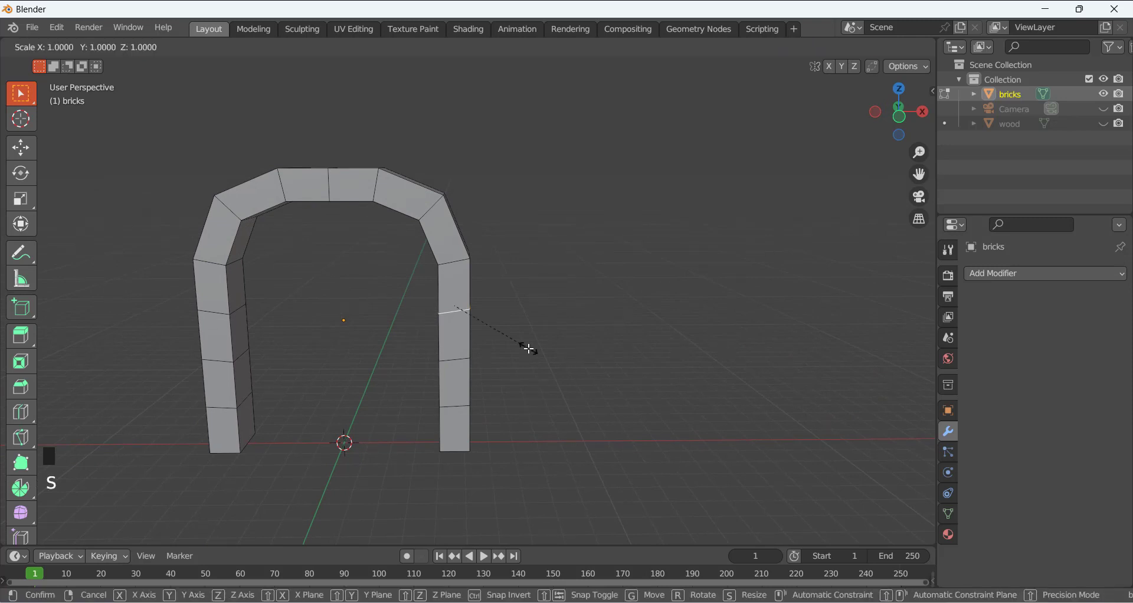
pyautogui.press('z')
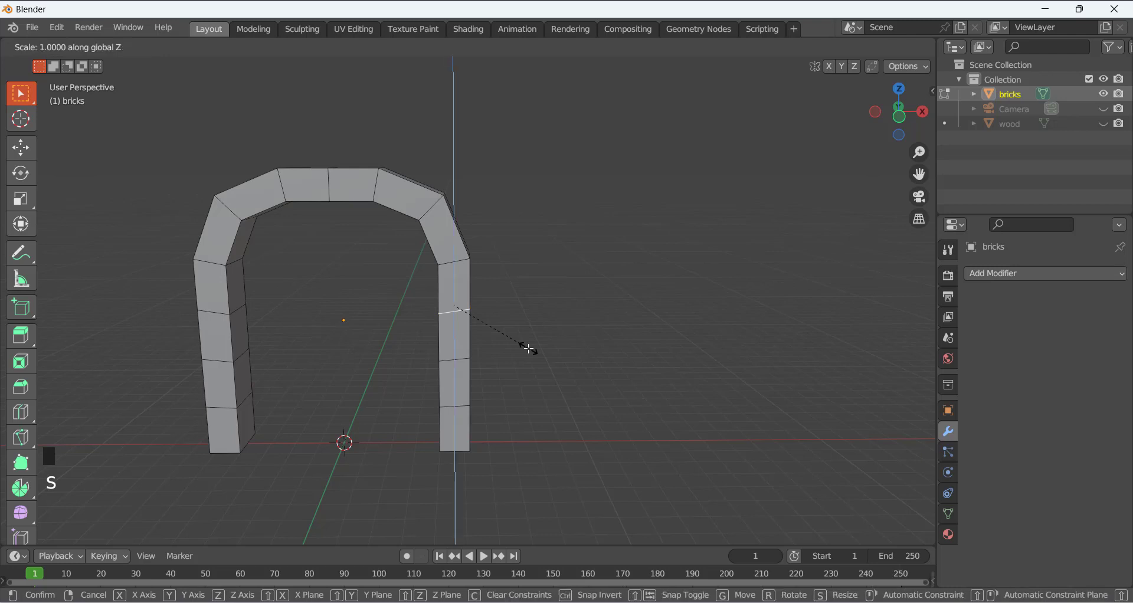
pyautogui.click(530, 349)
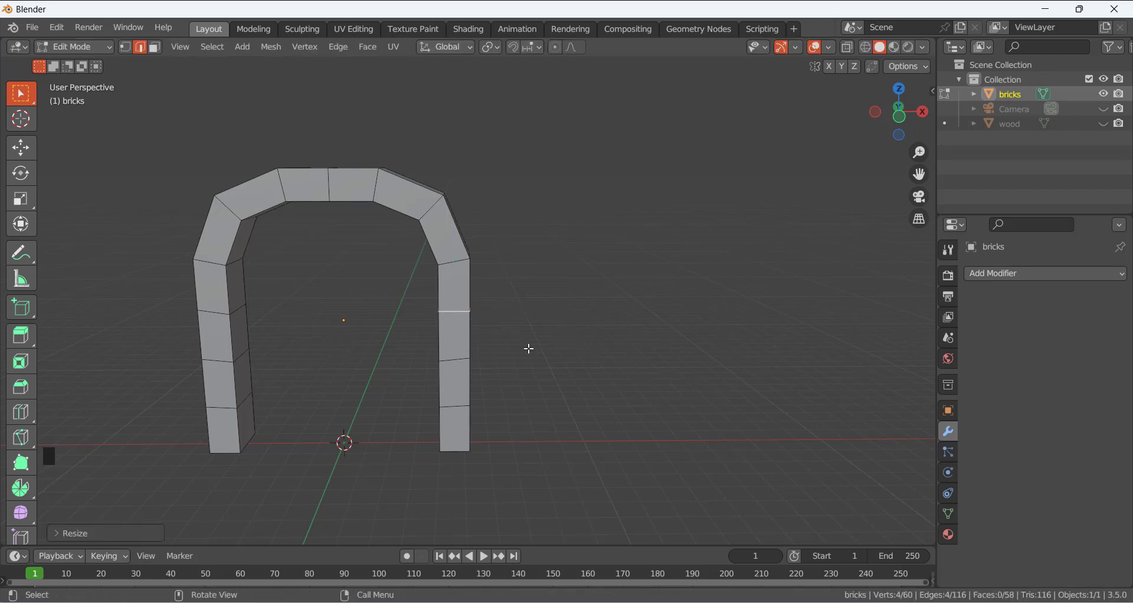
# Flatten the middle edge loop on the arch's right leg by scaling it to 0 along Z, and clear the selection.
pyautogui.keyDown('alt'); pyautogui.click(468, 362); pyautogui.keyUp('alt')
pyautogui.press('s')
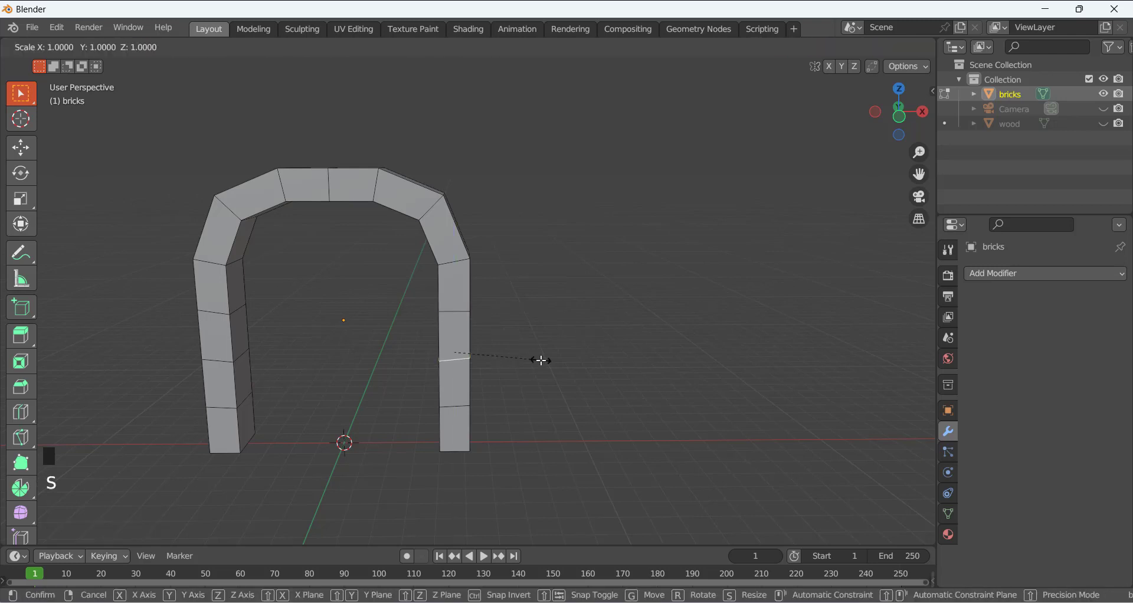
pyautogui.press('z')
pyautogui.press('0')
pyautogui.press('Return')
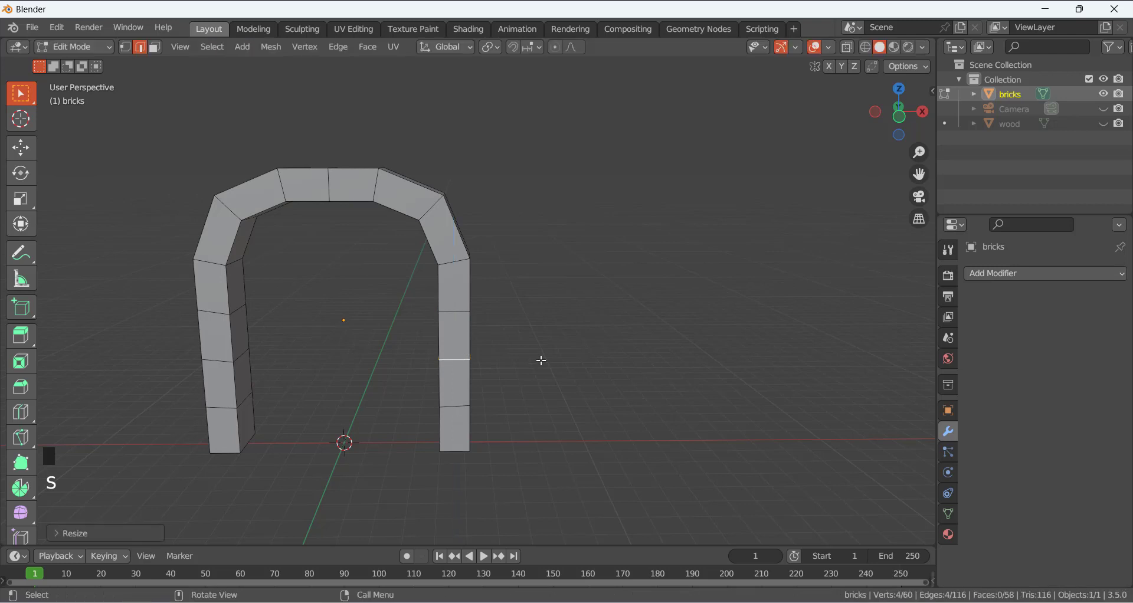
pyautogui.click(577, 377)
# Flatten the lowest edge loop on the arch's right leg by scaling it to 0 along Z.
pyautogui.keyDown('alt'); pyautogui.click(461, 406); pyautogui.keyUp('alt')
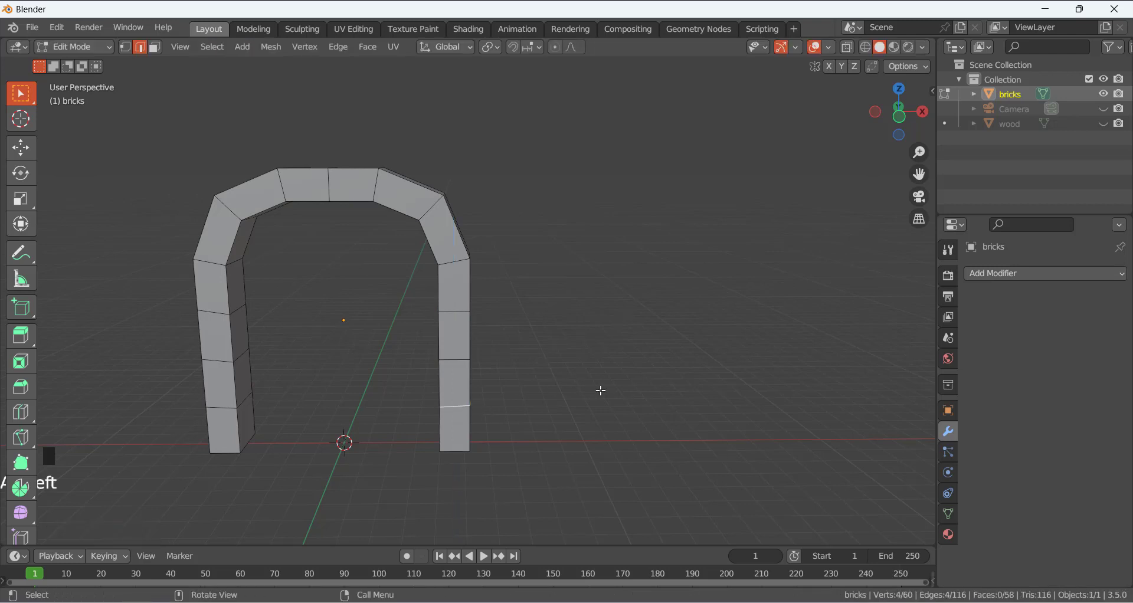
pyautogui.press('s')
pyautogui.press('z')
pyautogui.press('0')
pyautogui.press('Return')
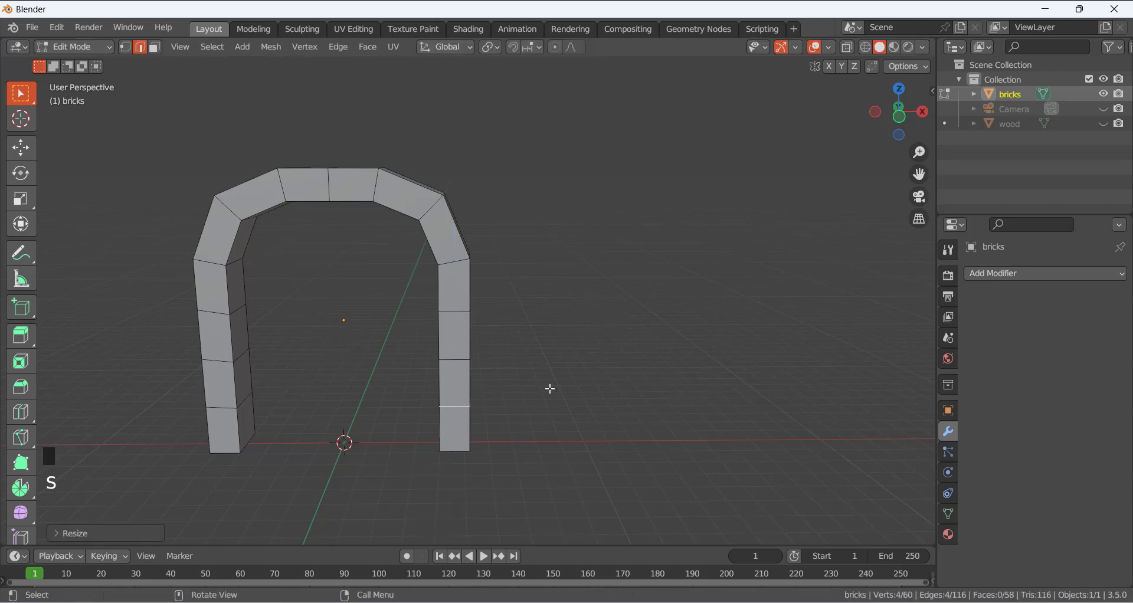
# Flatten the uppermost of the three new edge loops on the arch's left leg by scaling it to 0 along Z.
pyautogui.keyDown('alt'); pyautogui.click(238, 314); pyautogui.keyUp('alt')
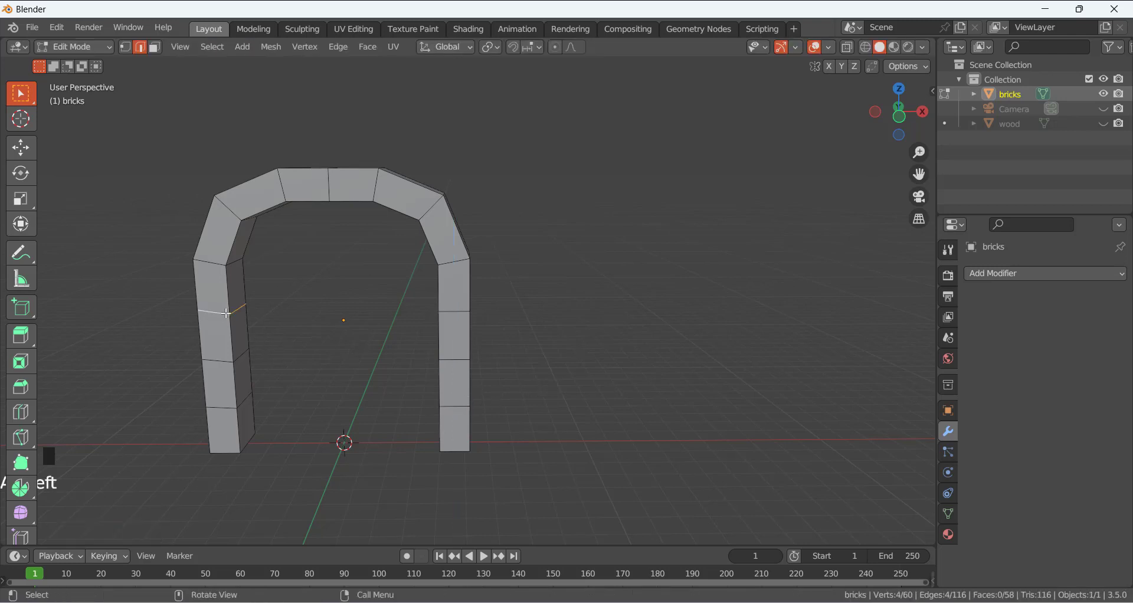
pyautogui.press('s')
pyautogui.press('z')
pyautogui.press('0')
pyautogui.press('Return')
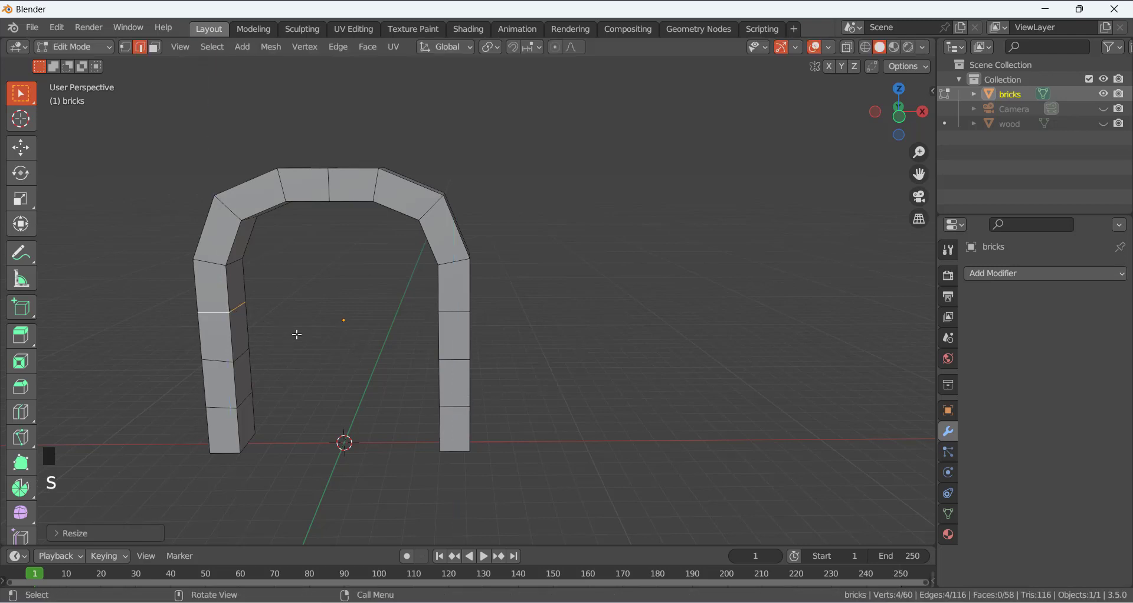
# Flatten the middle edge loop on the arch's left leg by scaling it to 0 along Z, and clear the selection.
pyautogui.keyDown('alt'); pyautogui.click(215, 360); pyautogui.keyUp('alt')
pyautogui.press('s')
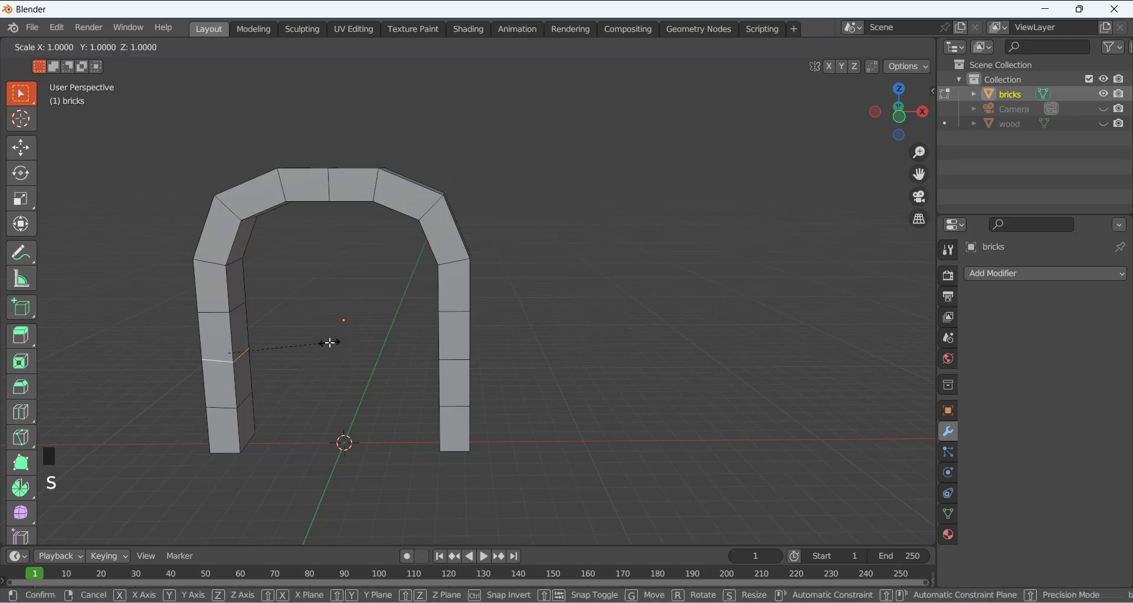
pyautogui.press('z')
pyautogui.press('0')
pyautogui.press('Return')
pyautogui.click(311, 420)
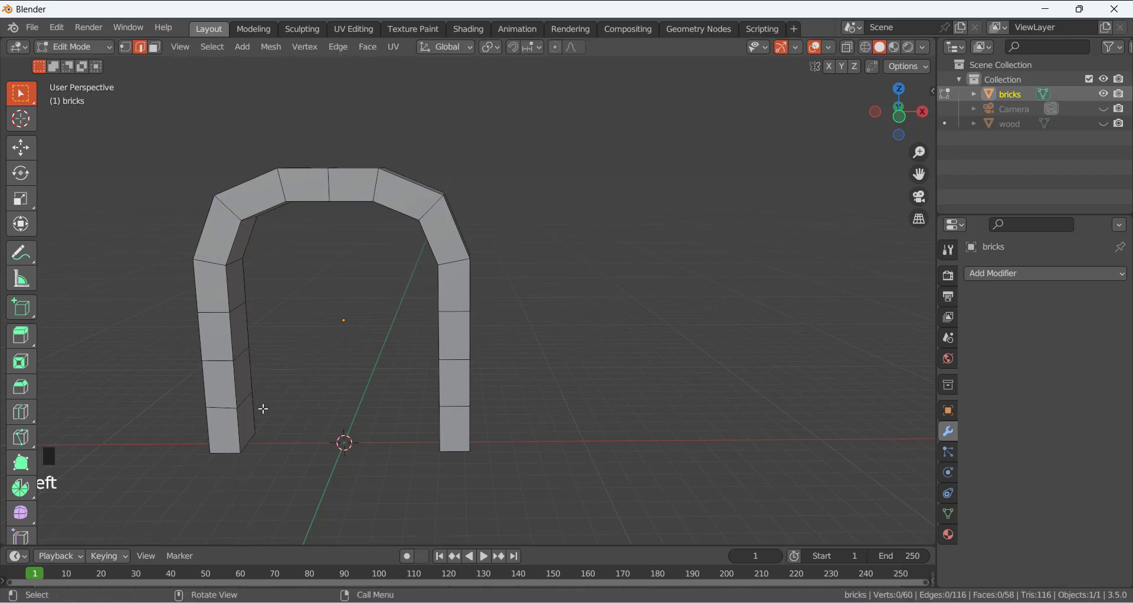
# Flatten the lowest edge loop on the arch's left leg by scaling it to 0 along Z, and clear the selection.
pyautogui.keyDown('alt'); pyautogui.click(246, 401); pyautogui.keyUp('alt')
pyautogui.press('s')
pyautogui.press('z')
pyautogui.press('0')
pyautogui.press('Return')
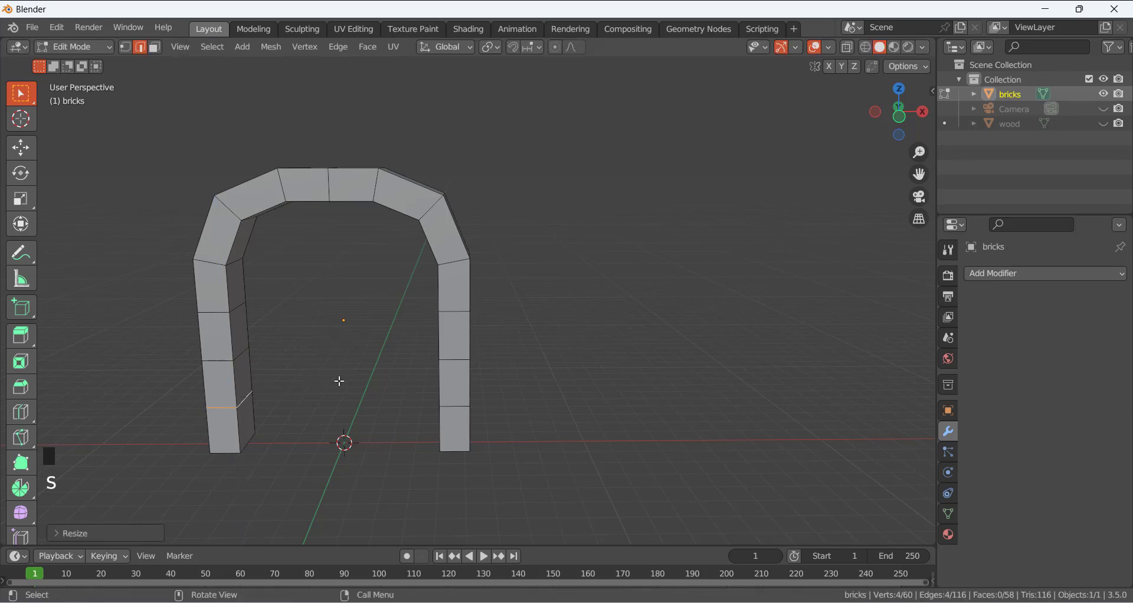
pyautogui.moveTo(396, 406); pyautogui.dragTo(415, 324, button='middle')
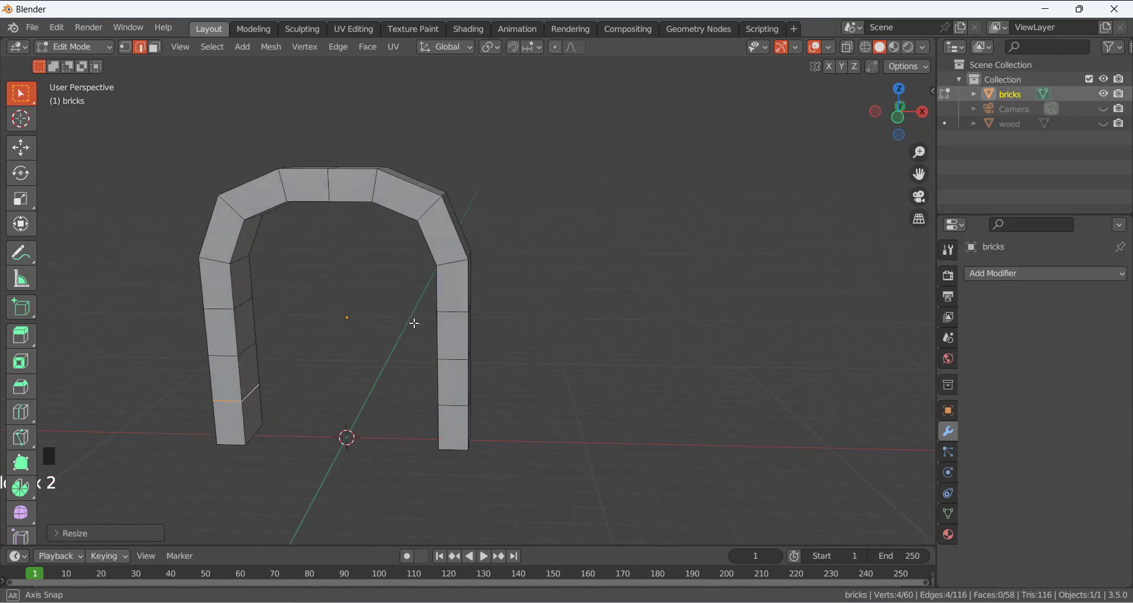
pyautogui.click(415, 323)
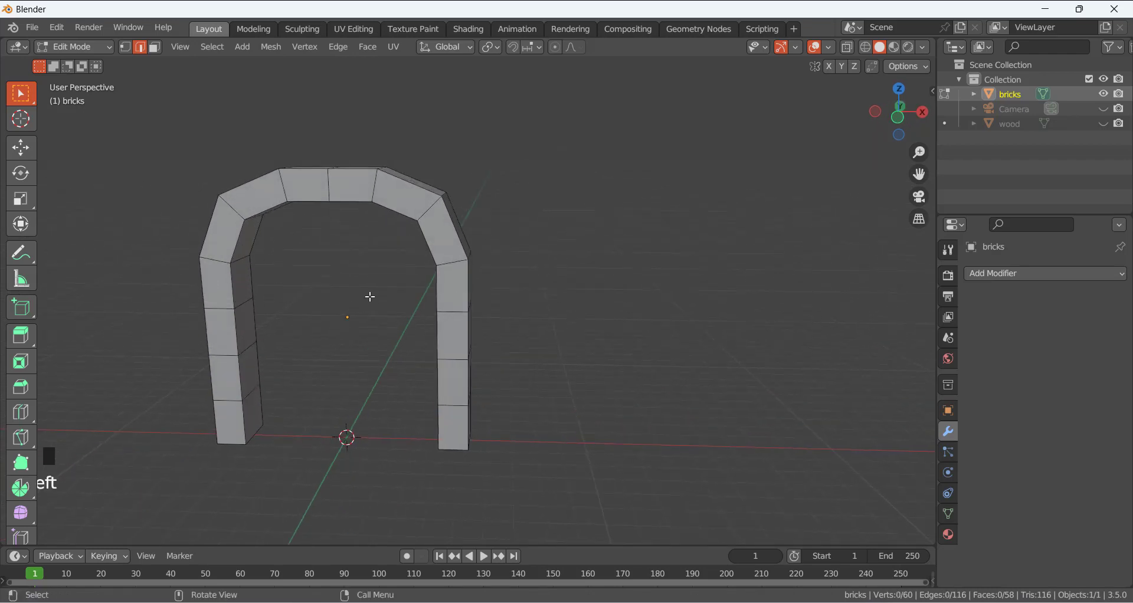
# Mark seams on all edge loops between the arch's segments and along both legs, leaving out the centre loop at the top.
pyautogui.keyDown('alt'); pyautogui.click(375, 189); pyautogui.keyUp('alt')
pyautogui.moveTo(372, 230); pyautogui.dragTo(384, 251, button='middle')
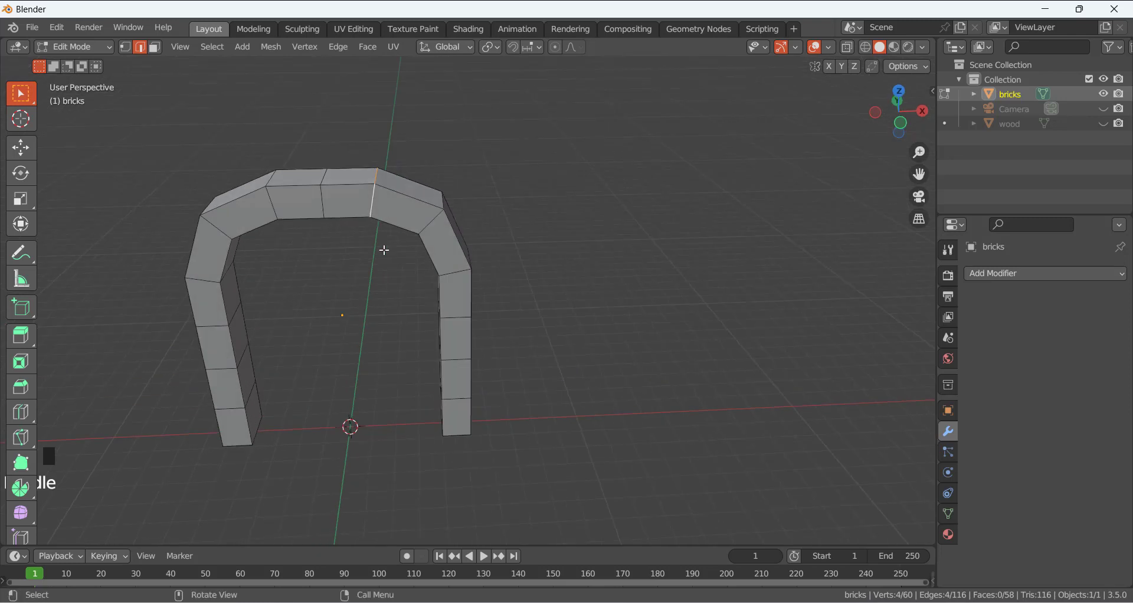
pyautogui.keyDown('alt'); pyautogui.keyDown('shift'); pyautogui.click(273, 209); pyautogui.keyUp('shift'); pyautogui.keyUp('alt')
pyautogui.keyDown('alt'); pyautogui.keyDown('shift'); pyautogui.click(224, 231); pyautogui.keyUp('shift'); pyautogui.keyUp('alt')
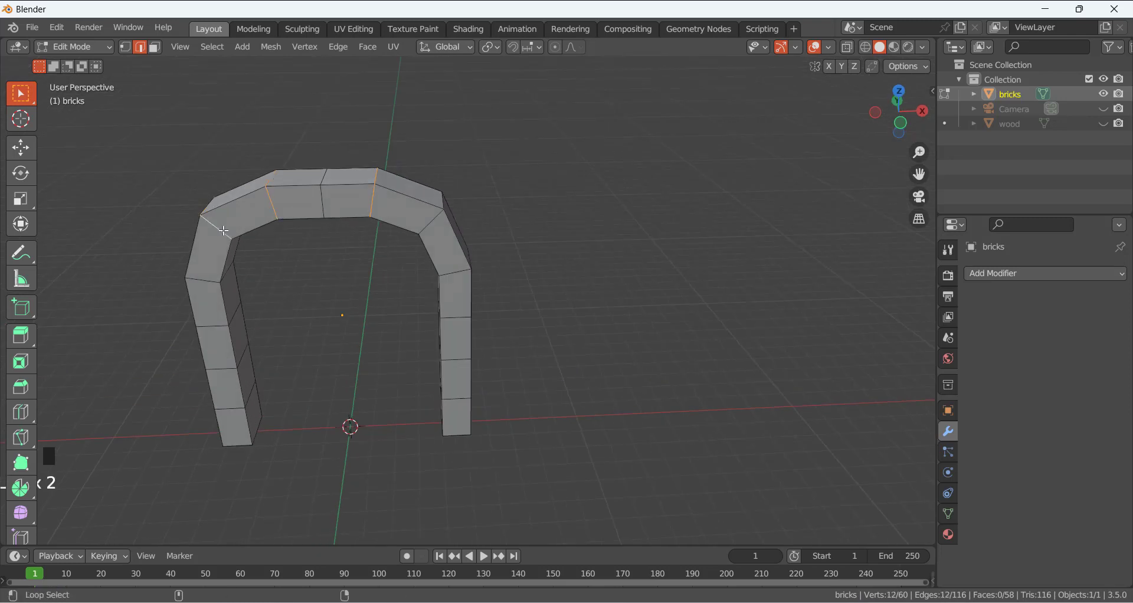
pyautogui.keyDown('alt'); pyautogui.keyDown('shift'); pyautogui.click(208, 278); pyautogui.keyUp('shift'); pyautogui.keyUp('alt')
pyautogui.keyDown('alt'); pyautogui.keyDown('shift'); pyautogui.click(218, 326); pyautogui.keyUp('shift'); pyautogui.keyUp('alt')
pyautogui.keyDown('alt'); pyautogui.keyDown('shift'); pyautogui.click(227, 368); pyautogui.keyUp('shift'); pyautogui.keyUp('alt')
pyautogui.keyDown('alt'); pyautogui.keyDown('shift'); pyautogui.click(233, 407); pyautogui.keyUp('shift'); pyautogui.keyUp('alt')
pyautogui.keyDown('alt'); pyautogui.keyDown('shift'); pyautogui.click(457, 398); pyautogui.keyUp('shift'); pyautogui.keyUp('alt')
pyautogui.keyDown('alt'); pyautogui.keyDown('shift'); pyautogui.click(455, 354); pyautogui.keyUp('shift'); pyautogui.keyUp('alt')
pyautogui.keyDown('alt'); pyautogui.keyDown('shift'); pyautogui.click(455, 321); pyautogui.keyUp('shift'); pyautogui.keyUp('alt')
pyautogui.keyDown('alt'); pyautogui.keyDown('shift'); pyautogui.click(445, 272); pyautogui.keyUp('shift'); pyautogui.keyUp('alt')
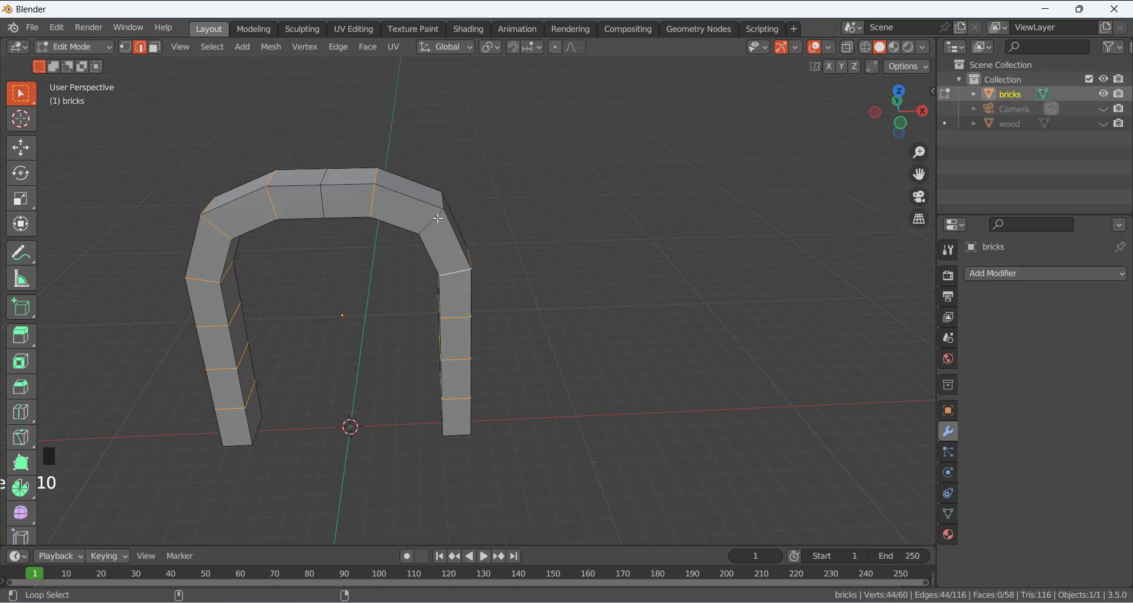
pyautogui.keyDown('alt'); pyautogui.keyDown('shift'); pyautogui.click(437, 218); pyautogui.keyUp('shift'); pyautogui.keyUp('alt')
pyautogui.moveTo(536, 207)
pyautogui.mouseDown(button='middle')
pyautogui.moveTo(476, 165)
pyautogui.moveTo(565, 157)
pyautogui.moveTo(525, 200)
pyautogui.moveTo(547, 216)
pyautogui.mouseUp(button='middle')
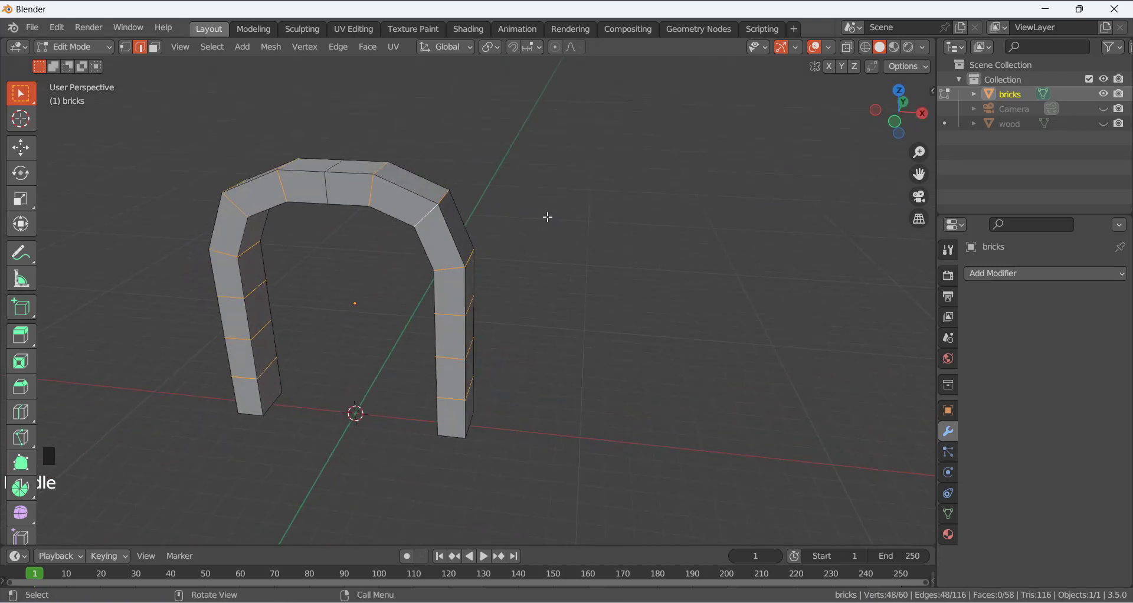
pyautogui.rightClick(342, 264)
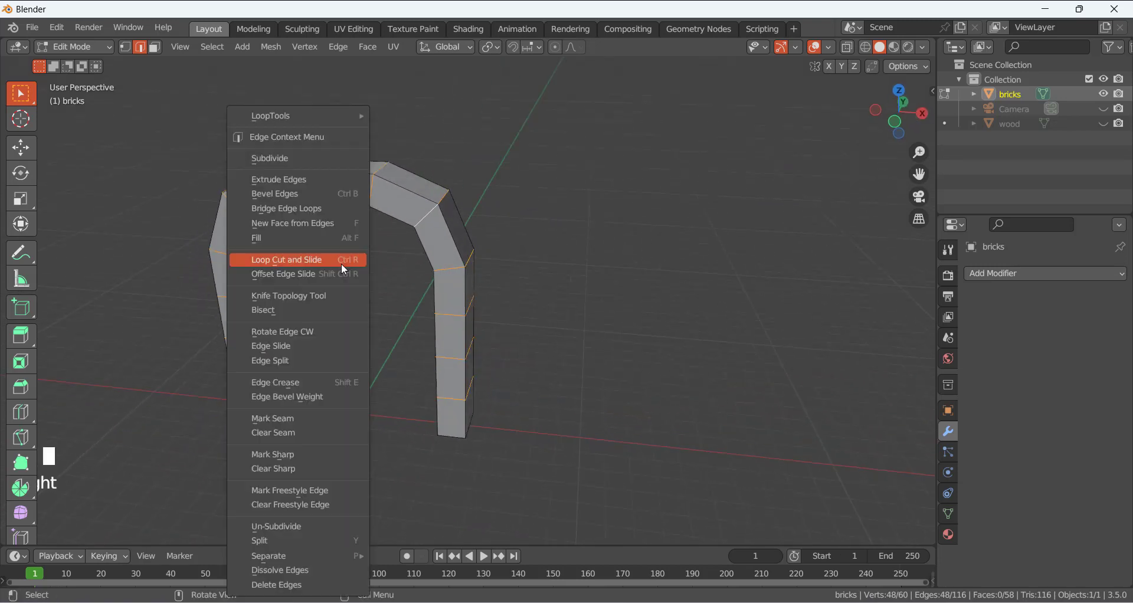
pyautogui.click(300, 418)
pyautogui.moveTo(352, 331); pyautogui.dragTo(374, 195, button='middle')
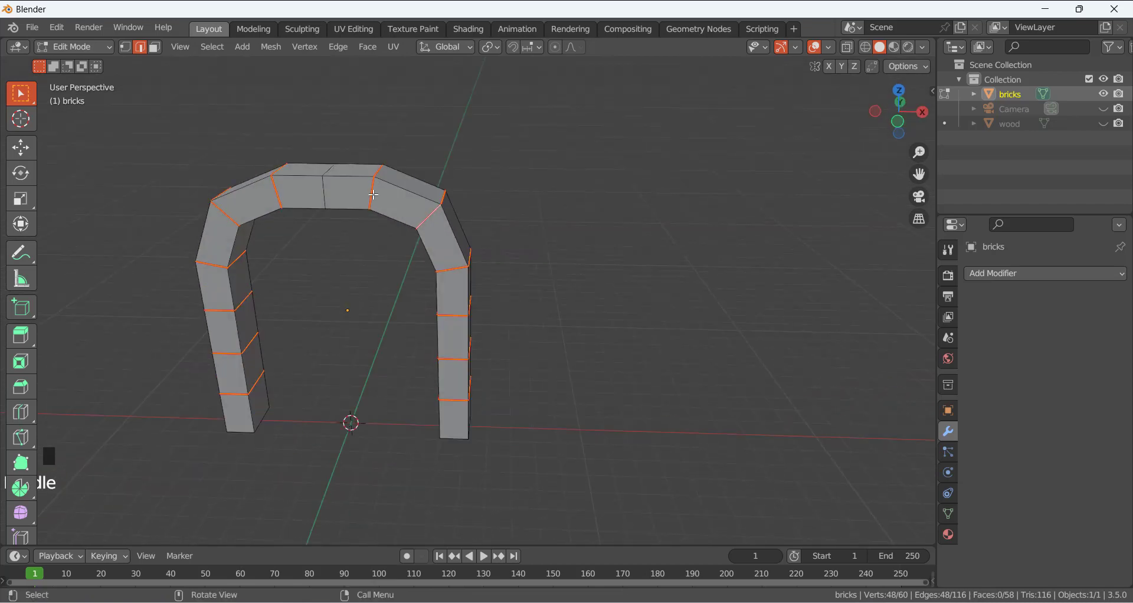
# Switch to face selection and select the linked faces of the seam-bounded centre brick at the top of the arch.
pyautogui.moveTo(382, 271); pyautogui.dragTo(361, 262, button='middle')
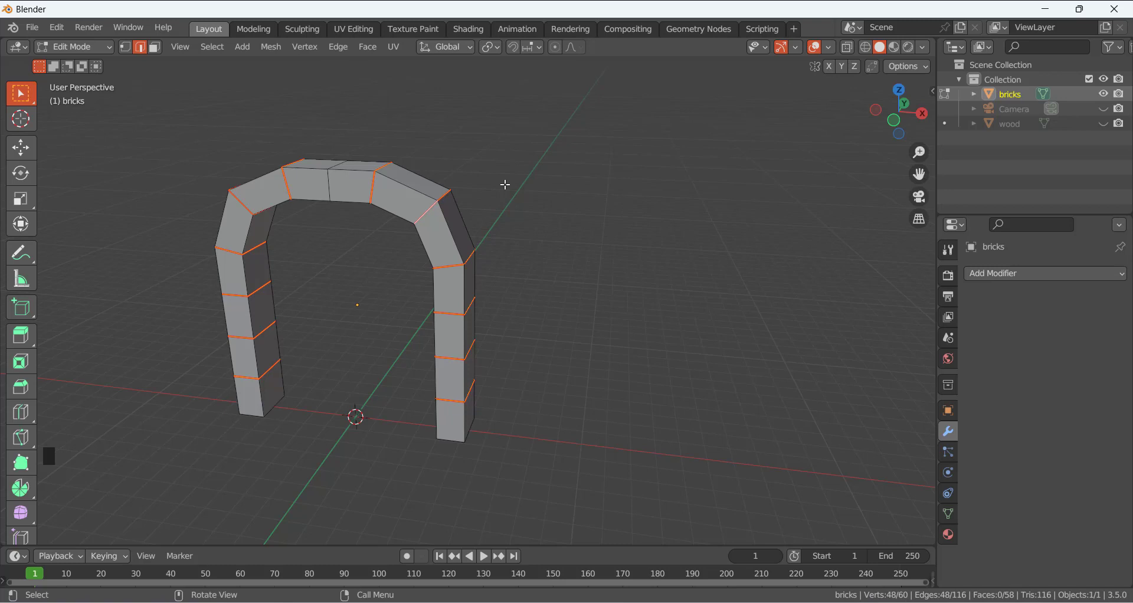
pyautogui.moveTo(358, 252)
pyautogui.mouseDown(button='middle')
pyautogui.moveTo(390, 253)
pyautogui.moveTo(399, 215)
pyautogui.moveTo(373, 252)
pyautogui.mouseUp(button='middle')
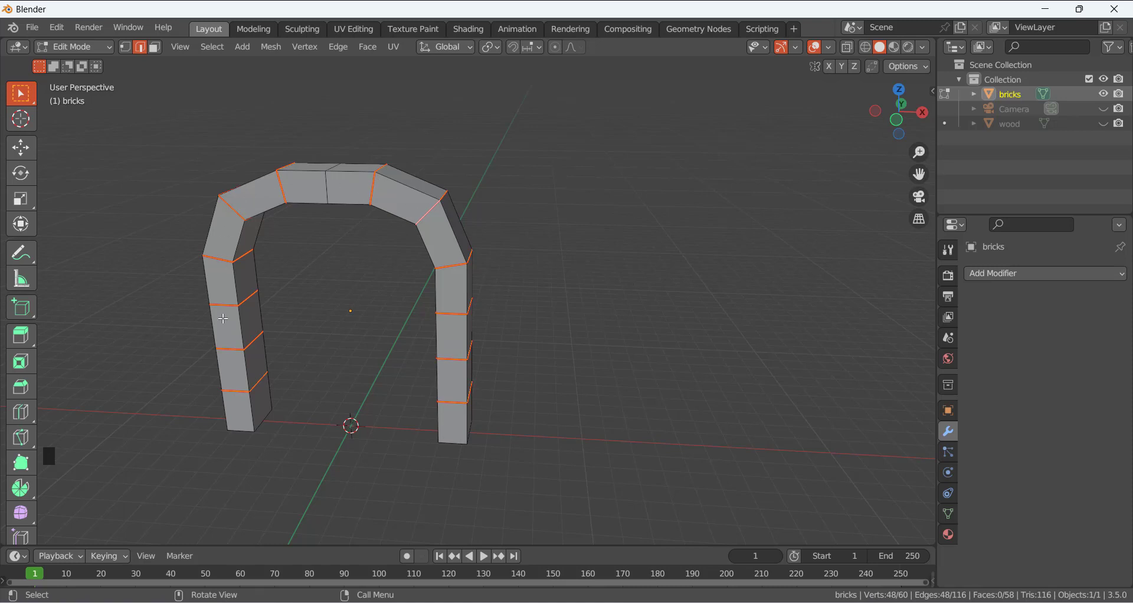
pyautogui.moveTo(295, 307); pyautogui.dragTo(336, 231, button='middle')
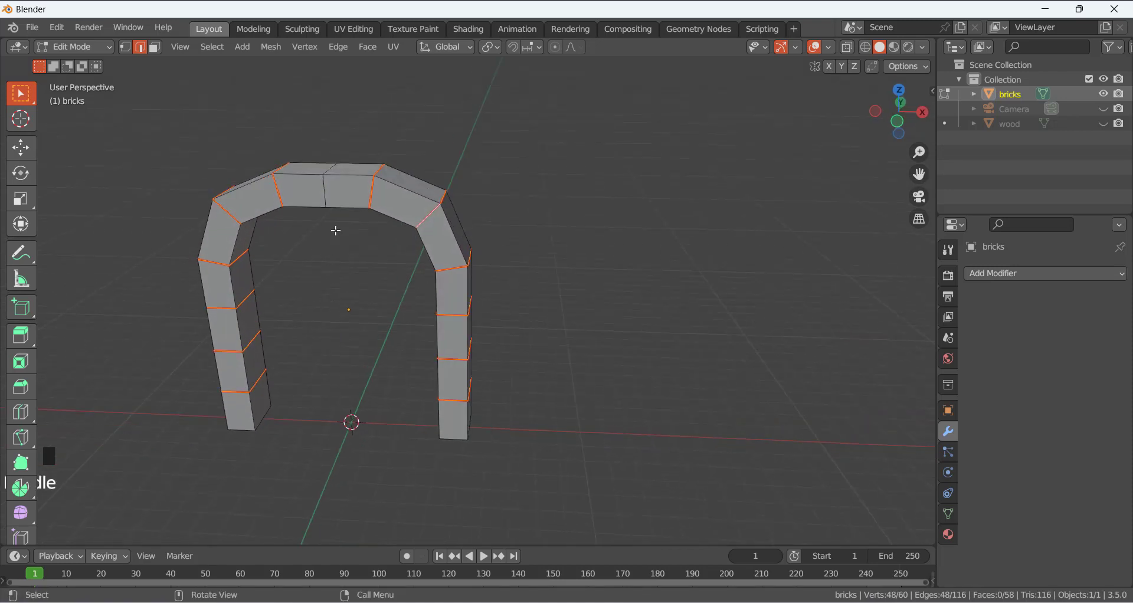
pyautogui.click(337, 198)
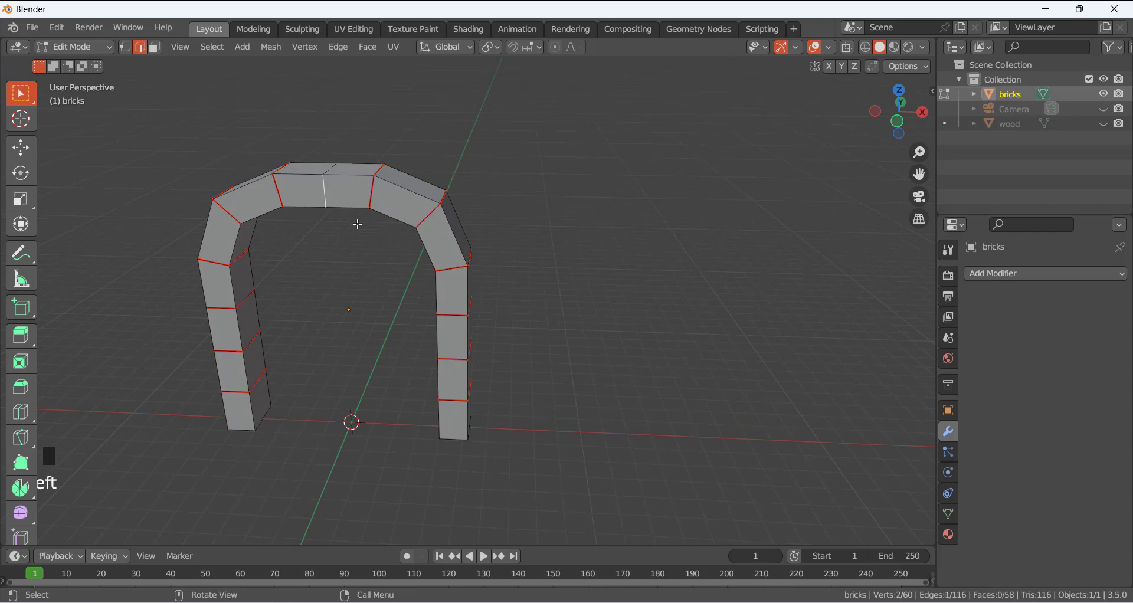
pyautogui.click(155, 47)
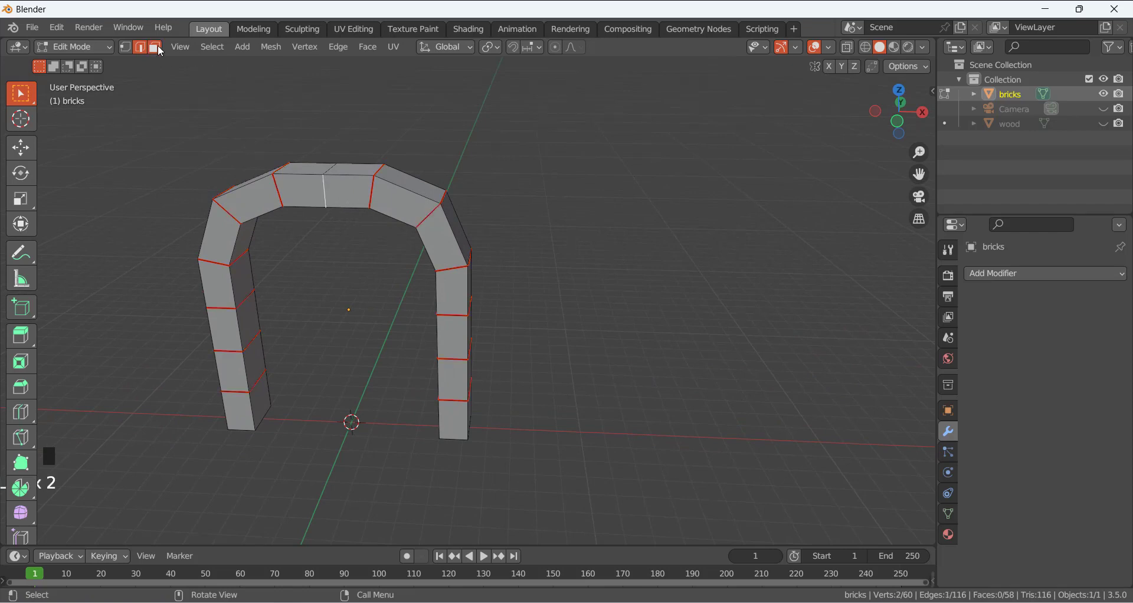
pyautogui.click(358, 188)
pyautogui.click(344, 247)
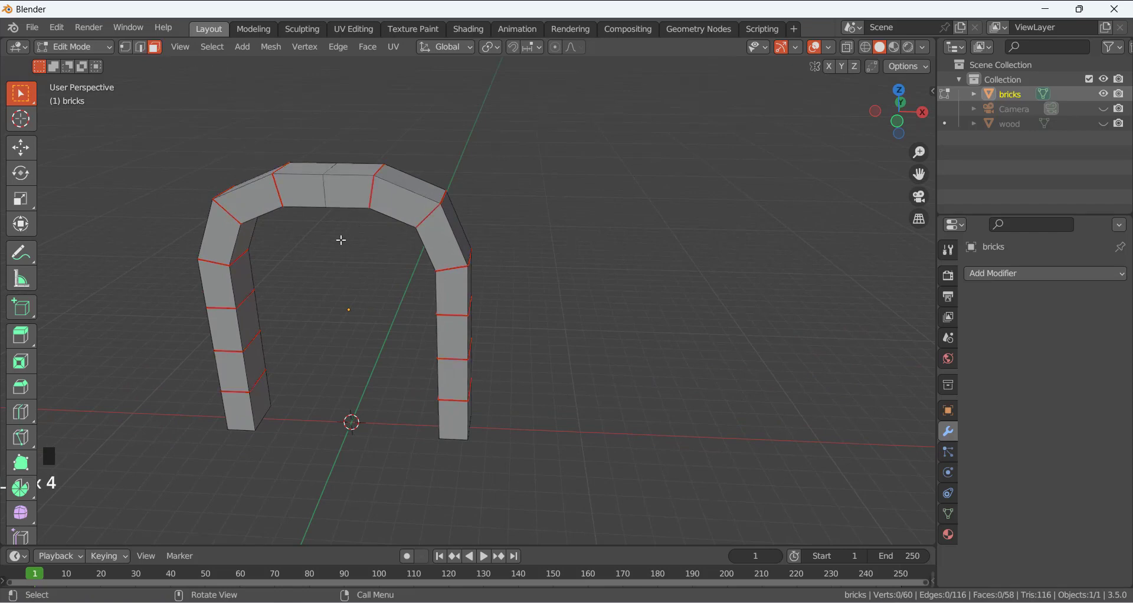
pyautogui.click(343, 194)
pyautogui.press('l')
pyautogui.moveTo(328, 223); pyautogui.dragTo(267, 211, button='middle')
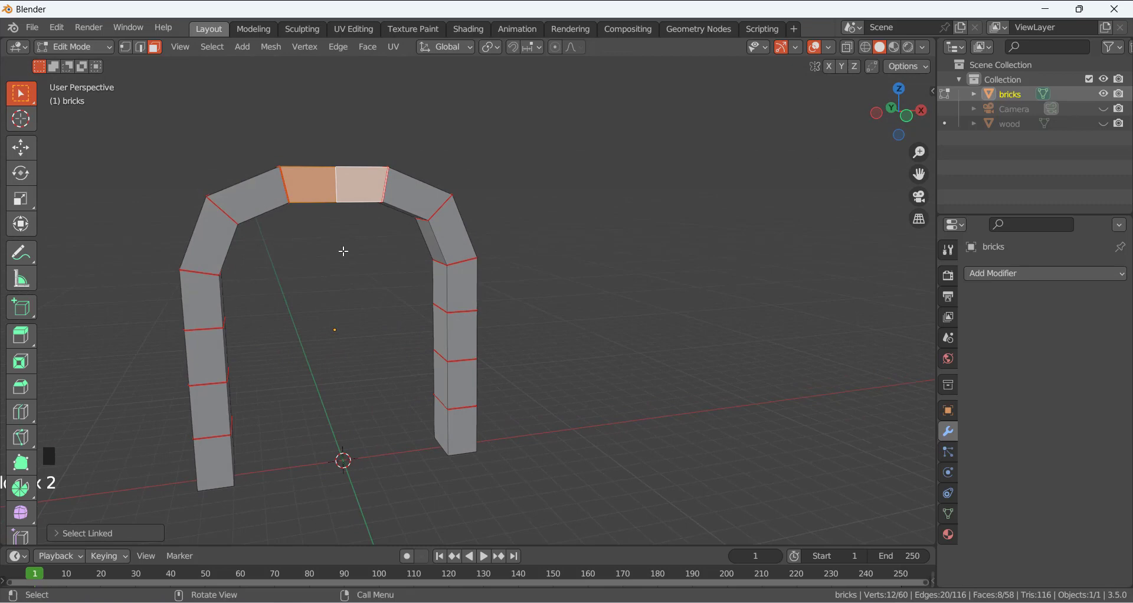
# Add every other seam-bounded brick around the arch and down both legs to the selection.
pyautogui.moveTo(346, 252); pyautogui.dragTo(301, 268, button='middle')
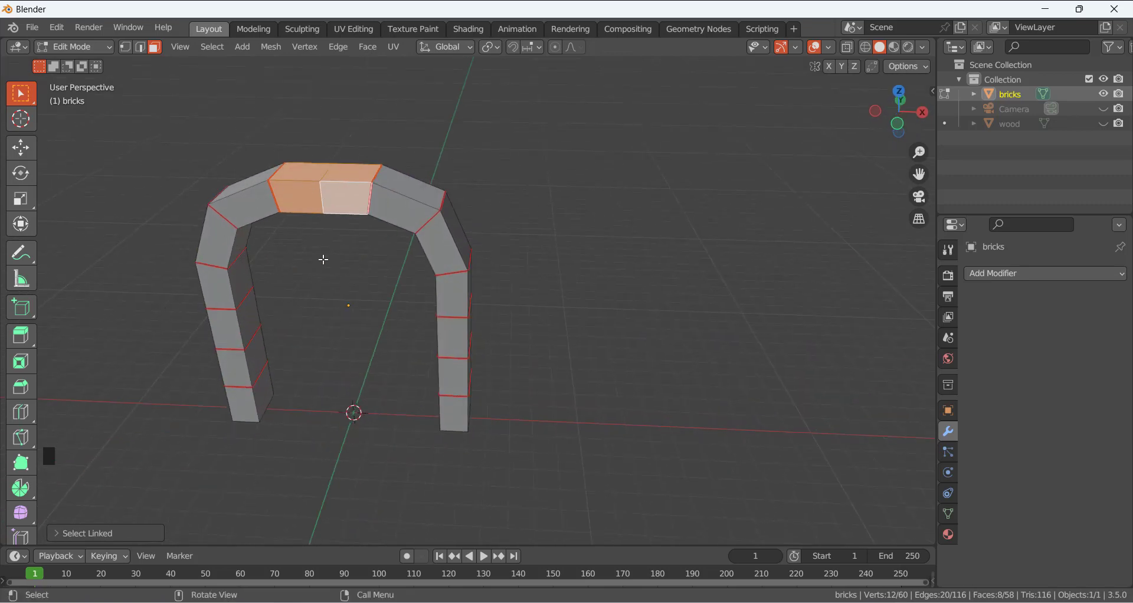
pyautogui.moveTo(324, 260); pyautogui.dragTo(359, 246, button='middle')
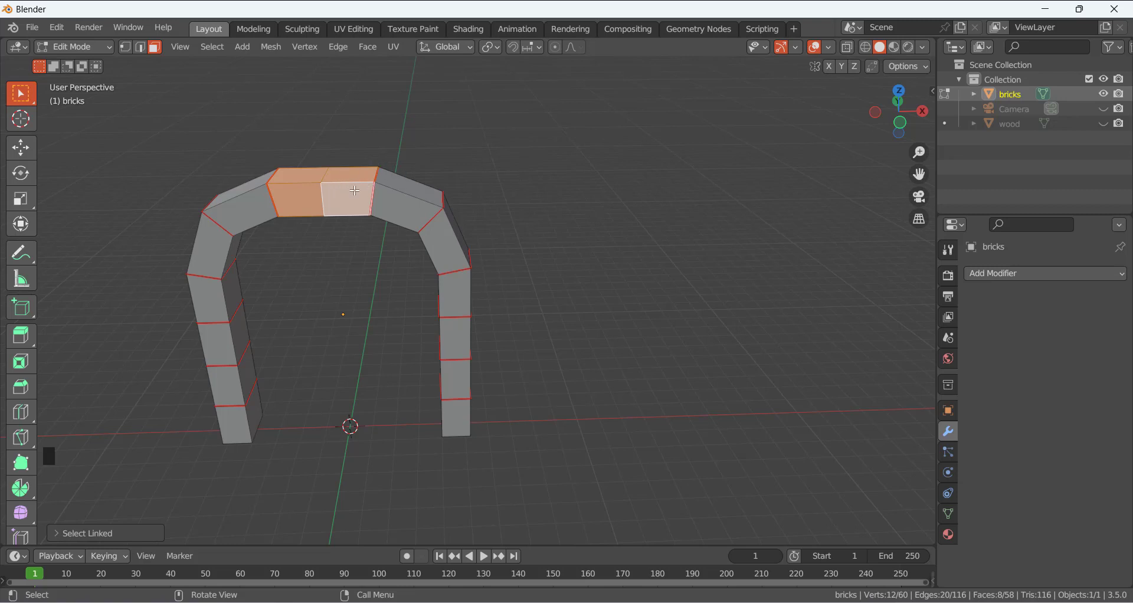
pyautogui.moveTo(299, 240); pyautogui.dragTo(290, 230, button='middle')
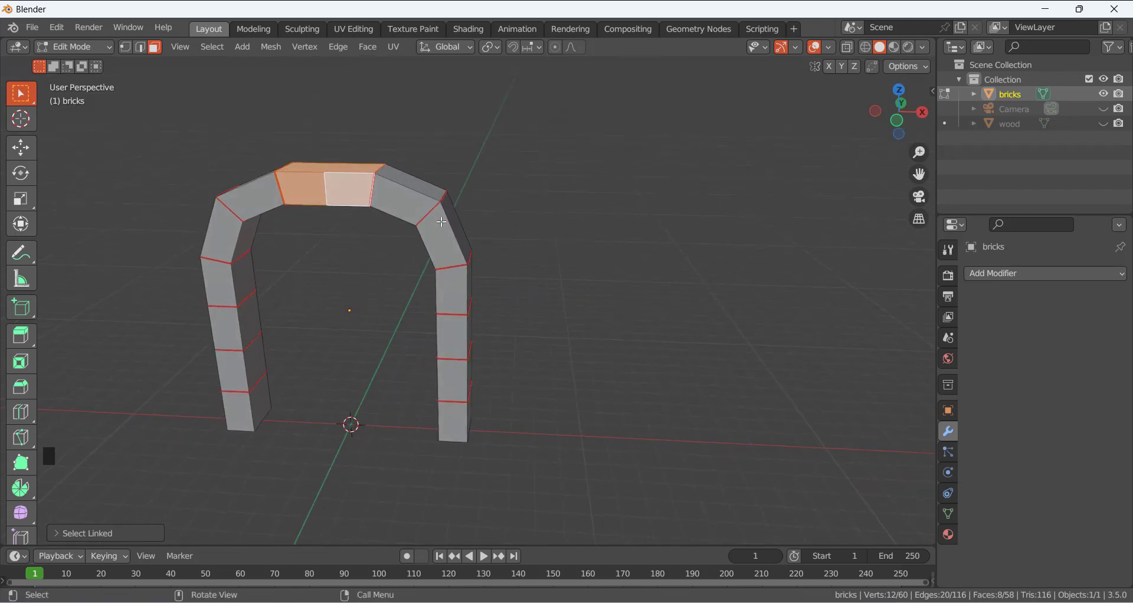
pyautogui.press('l')
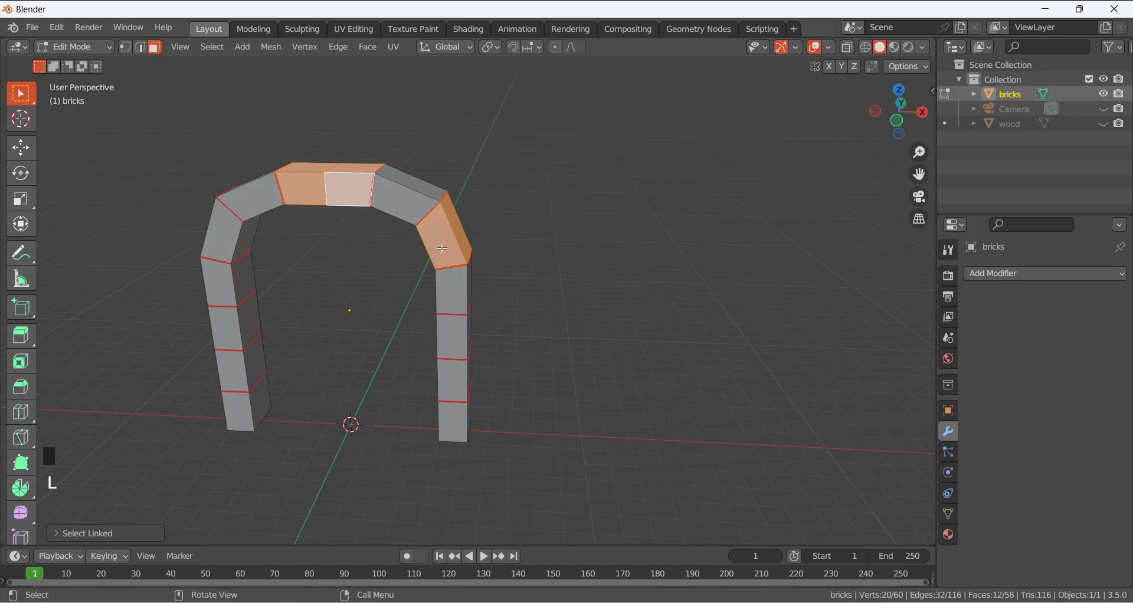
pyautogui.press('l')
pyautogui.press('l')
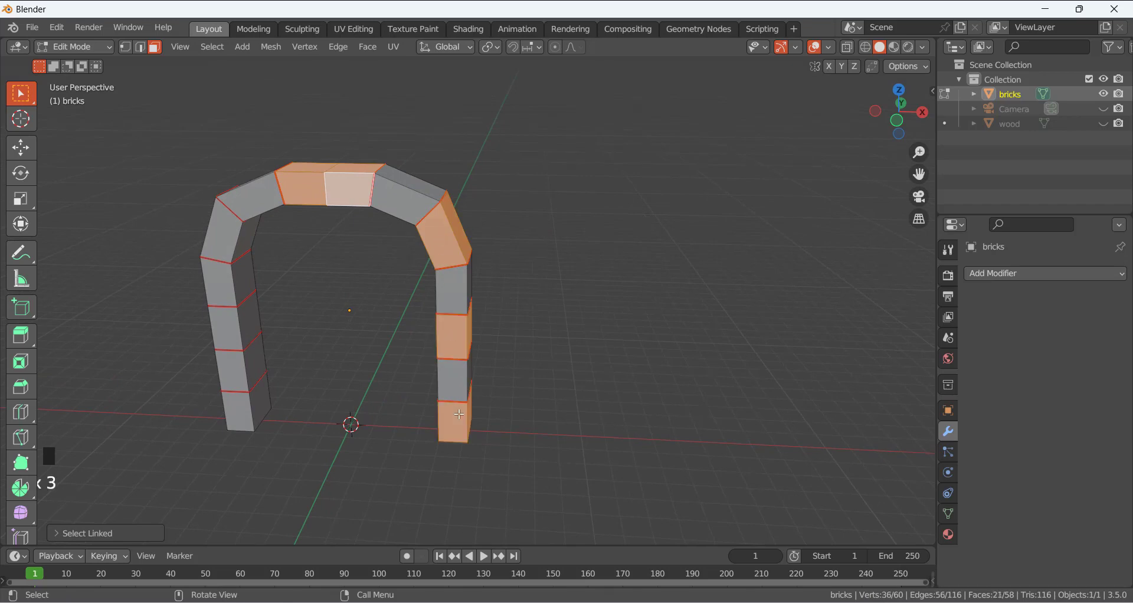
pyautogui.press('l')
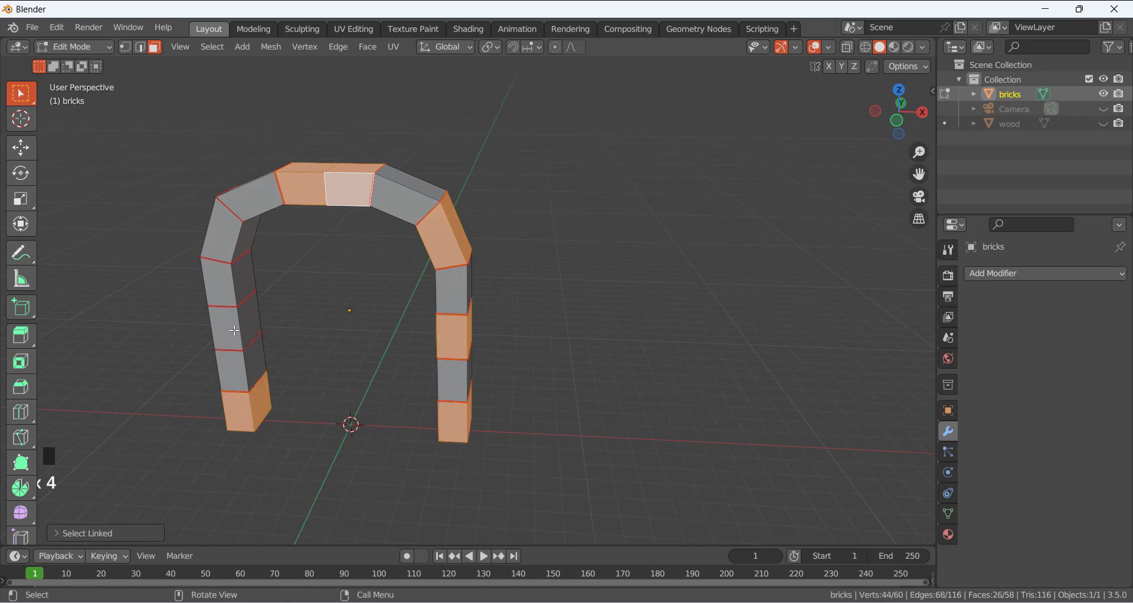
pyautogui.press('l')
pyautogui.press('l')
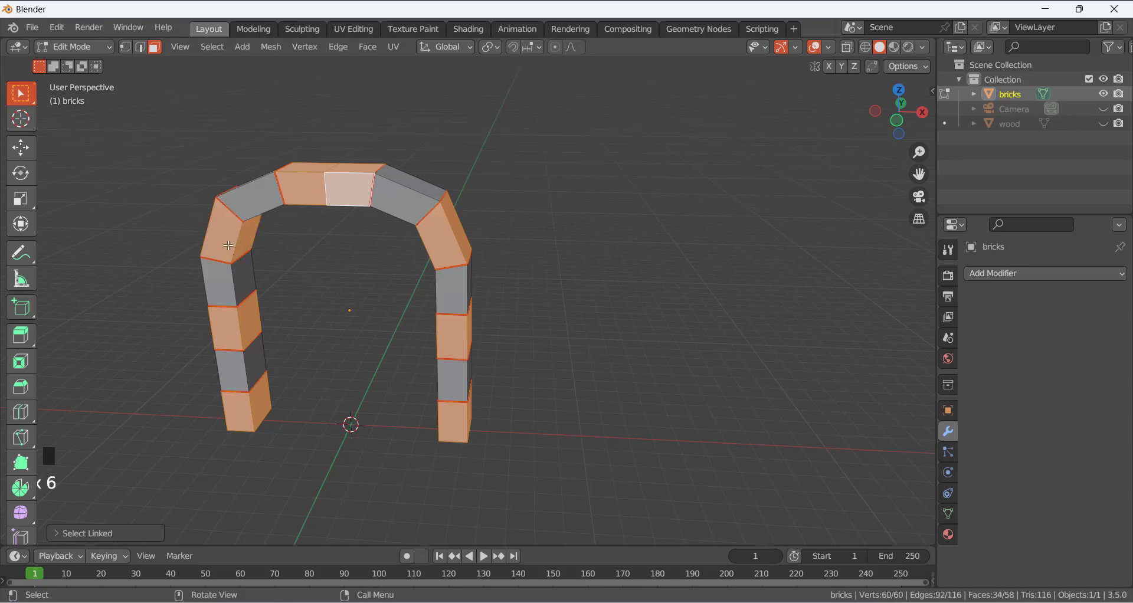
# Split the selected alternating bricks off from their neighbours and try moving them away.
pyautogui.moveTo(301, 264)
pyautogui.mouseDown(button='middle')
pyautogui.moveTo(313, 246)
pyautogui.moveTo(297, 262)
pyautogui.mouseUp(button='middle')
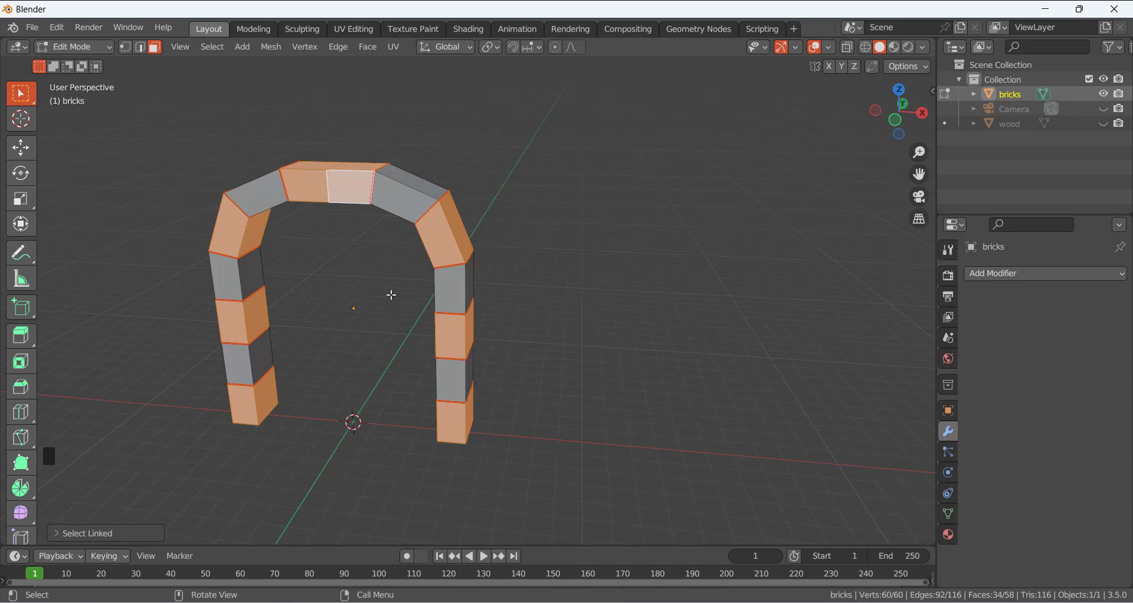
pyautogui.press('y')
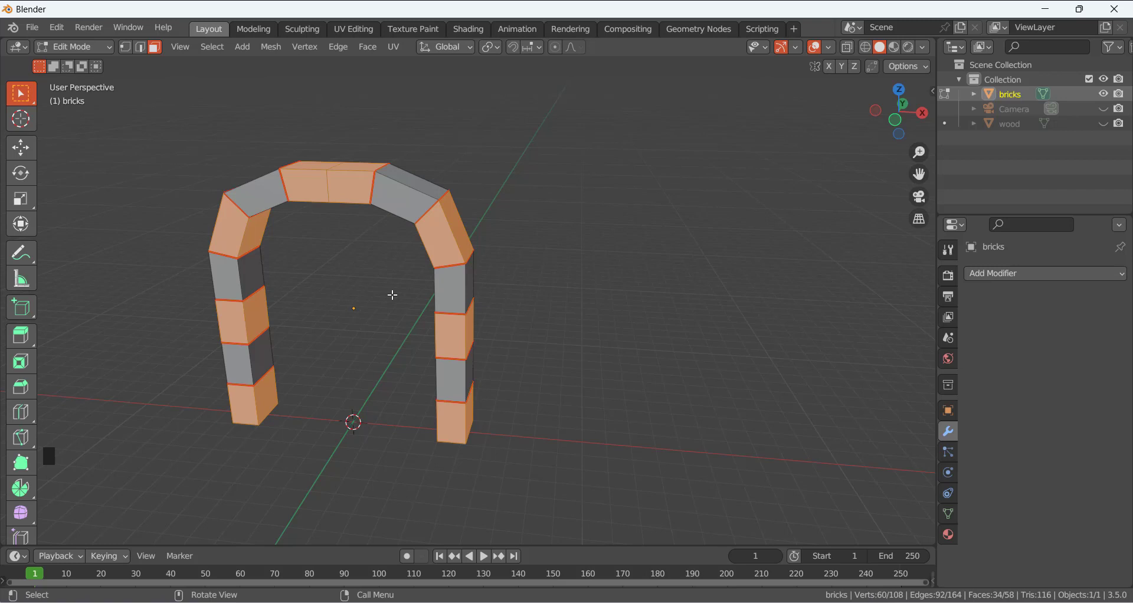
pyautogui.press('g')
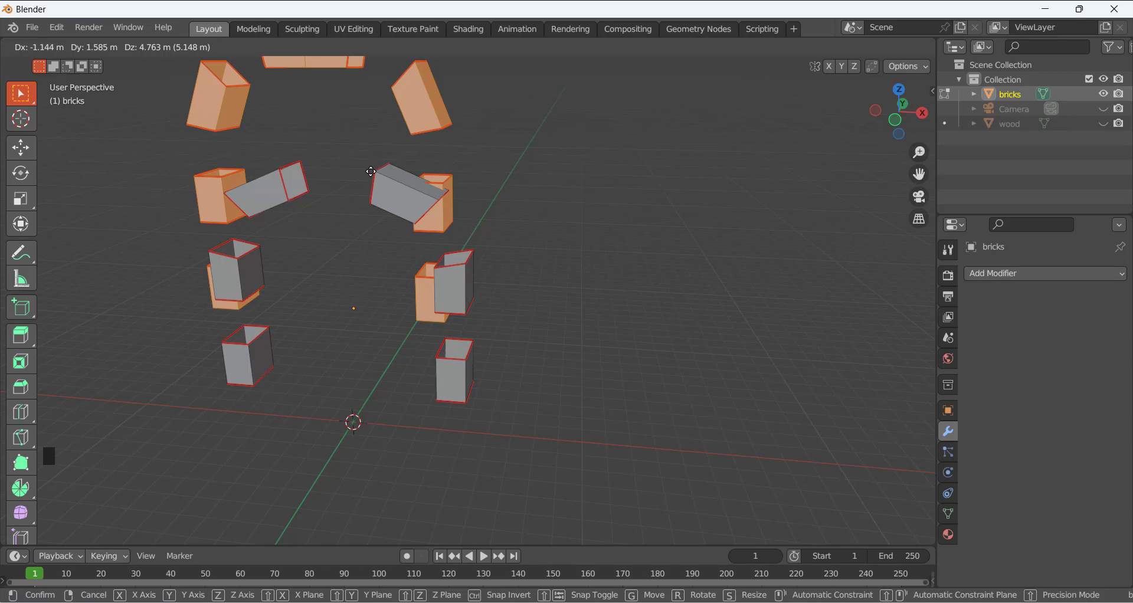
pyautogui.rightClick(371, 171)
pyautogui.moveTo(374, 251); pyautogui.dragTo(370, 211, button='middle')
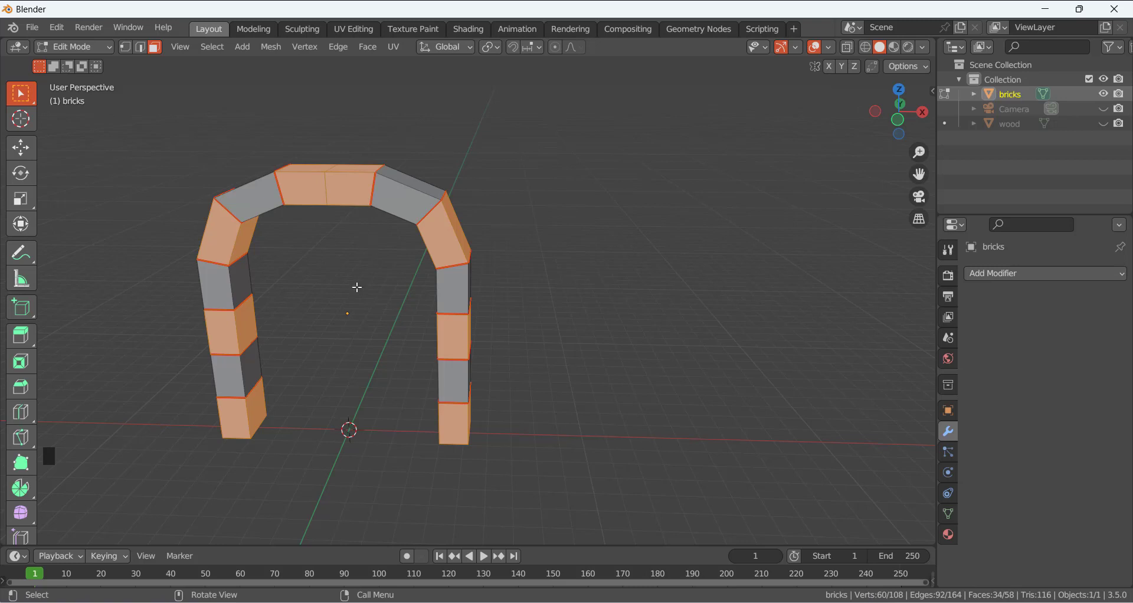
# Select the whole arch, set the pivot point to Individual Origins and scale every brick uniformly to about 0.82.
pyautogui.press('a')
pyautogui.moveTo(357, 288)
pyautogui.mouseDown(button='middle')
pyautogui.moveTo(335, 273)
pyautogui.moveTo(359, 248)
pyautogui.moveTo(337, 278)
pyautogui.moveTo(371, 303)
pyautogui.mouseUp(button='middle')
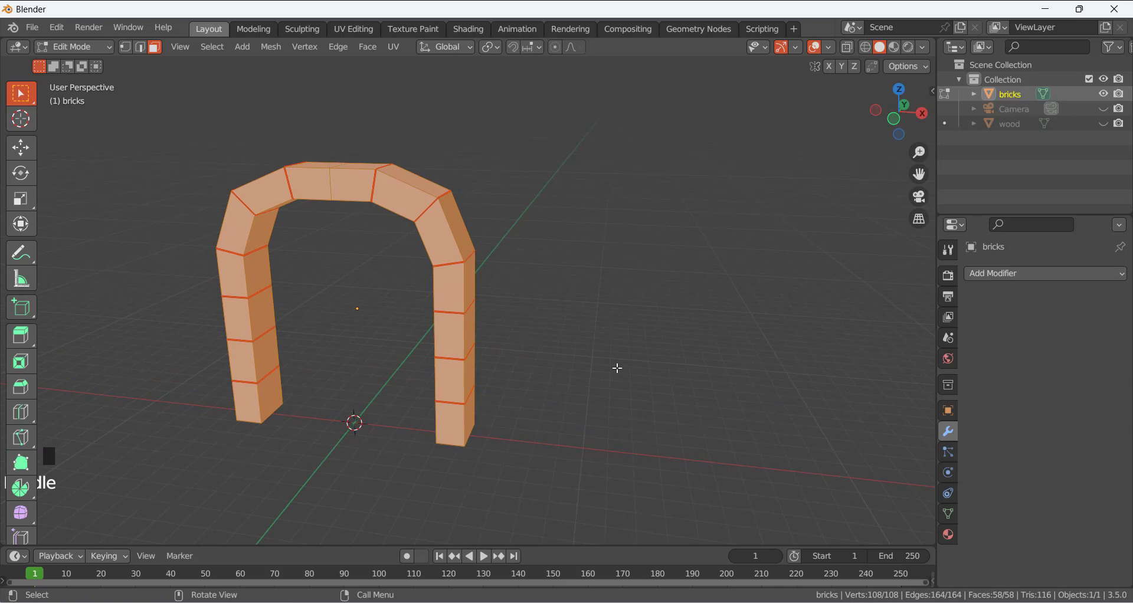
pyautogui.press('s')
pyautogui.rightClick(630, 368)
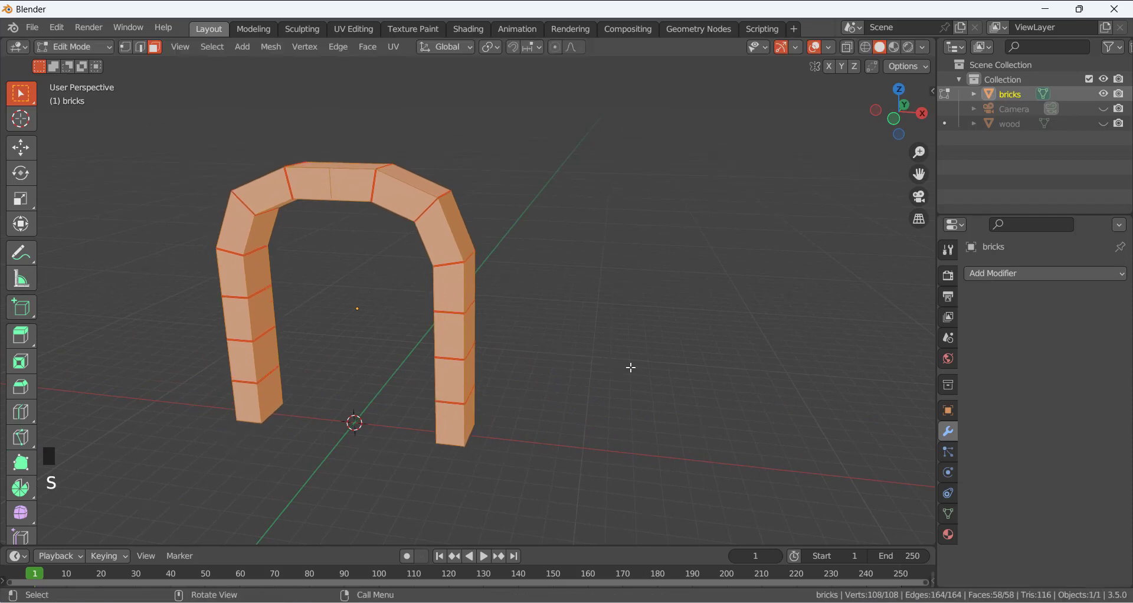
pyautogui.click(466, 46)
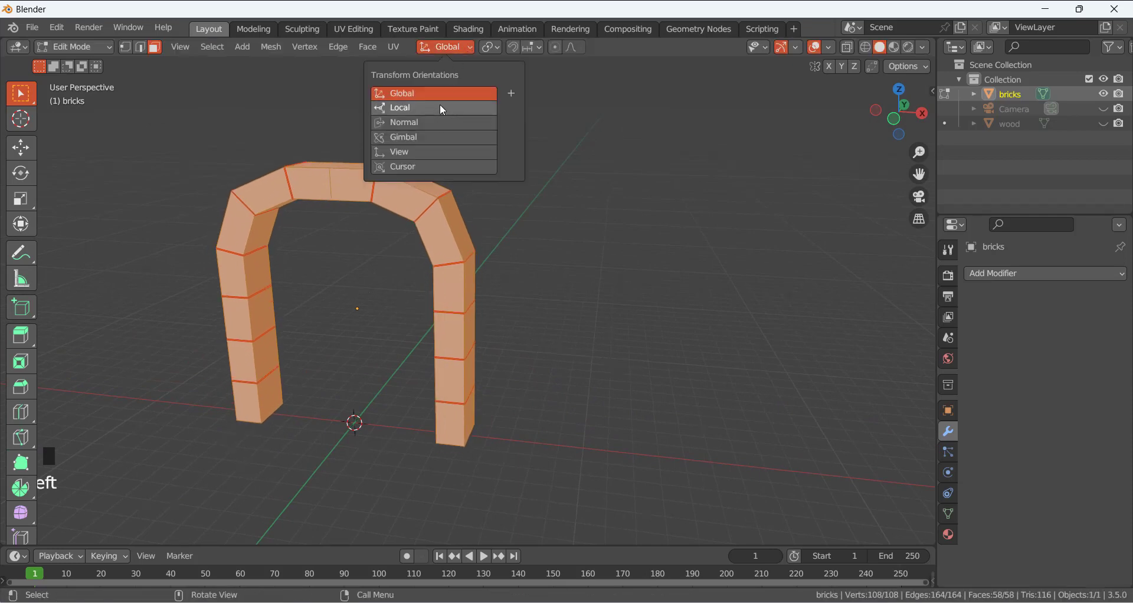
pyautogui.click(490, 46)
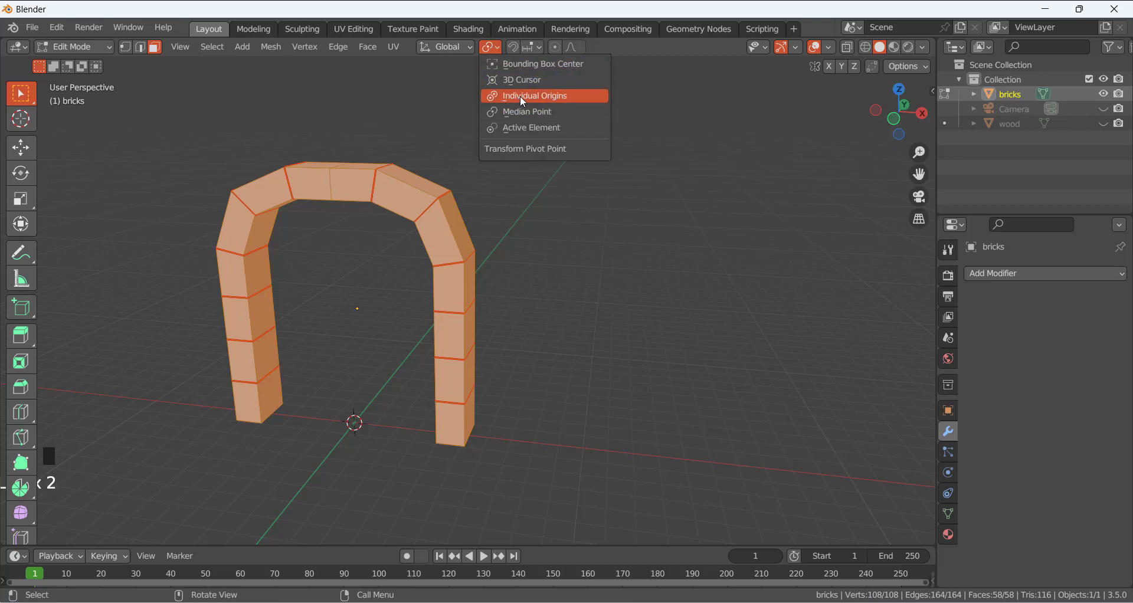
pyautogui.click(546, 96)
pyautogui.press('s')
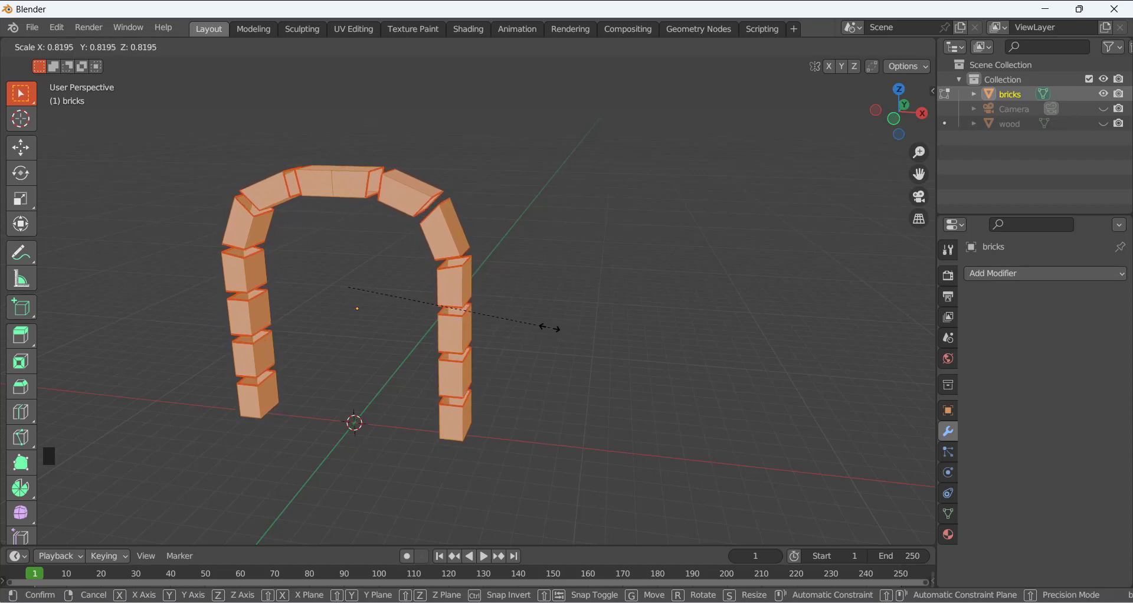
pyautogui.click(558, 328)
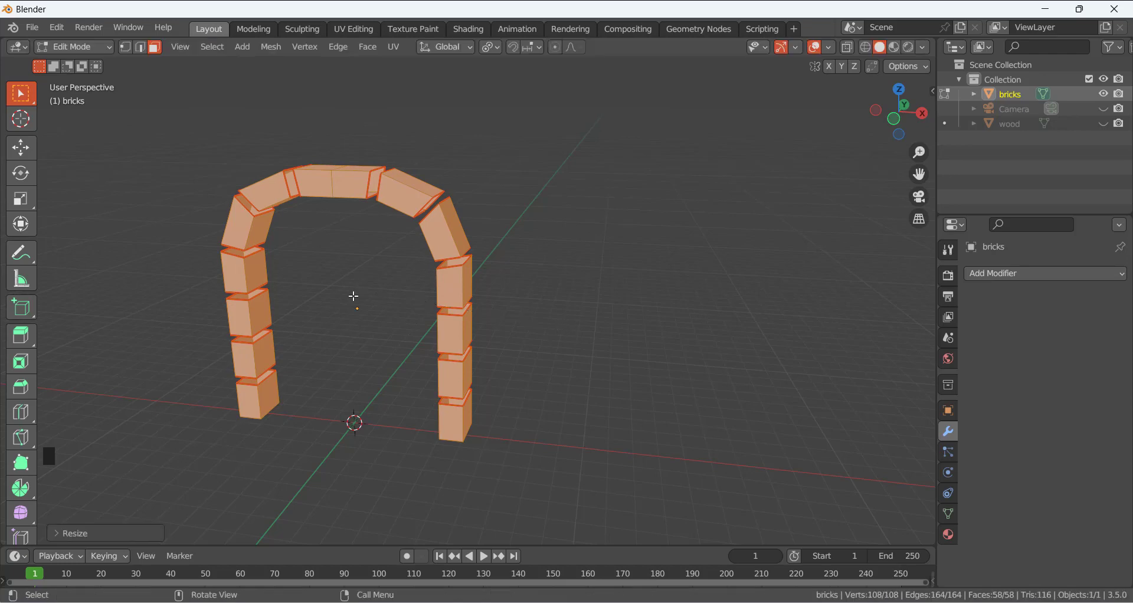
pyautogui.moveTo(352, 295); pyautogui.dragTo(415, 276, button='middle')
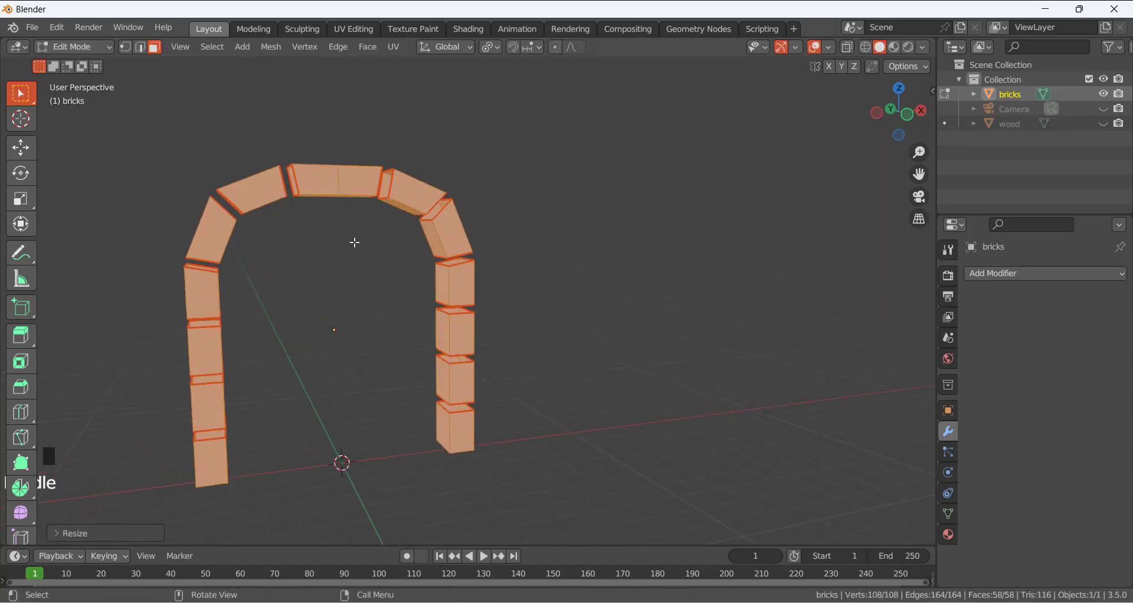
pyautogui.moveTo(355, 242); pyautogui.dragTo(311, 326, button='middle')
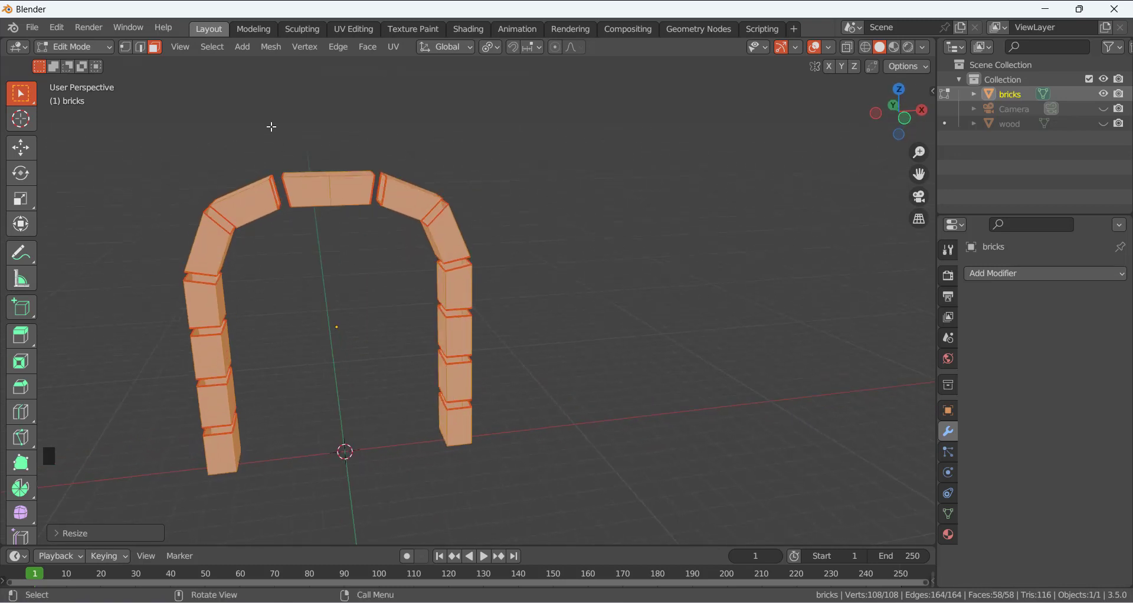
# Close the open ends of all bricks with the Fill Holes cleanup and clear the selection.
pyautogui.moveTo(272, 126); pyautogui.dragTo(230, 119, button='middle')
pyautogui.click(267, 48)
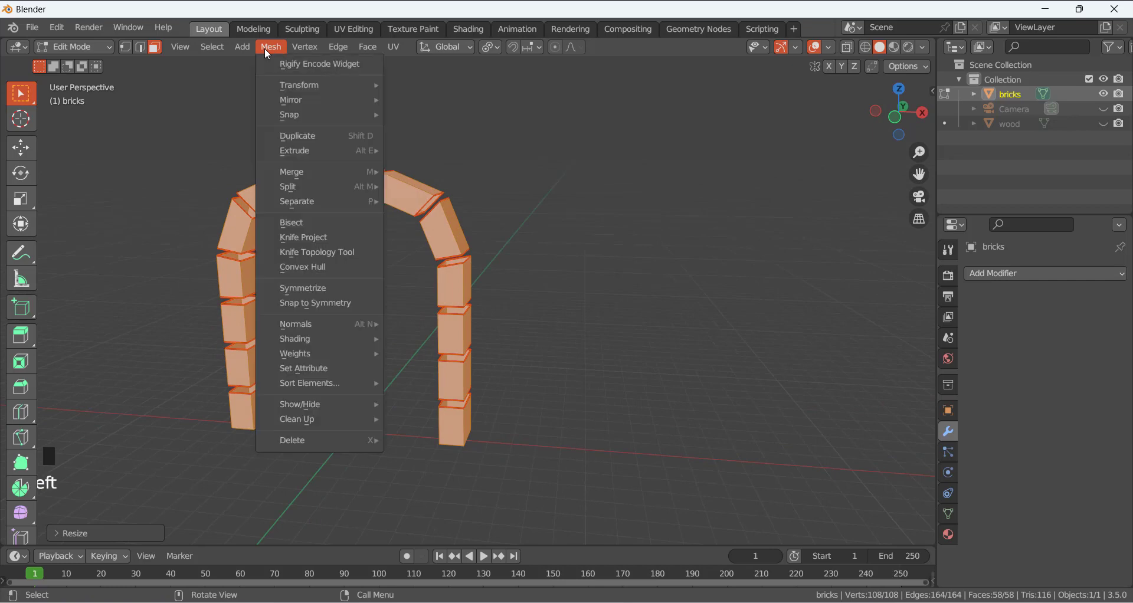
pyautogui.moveTo(341, 420)
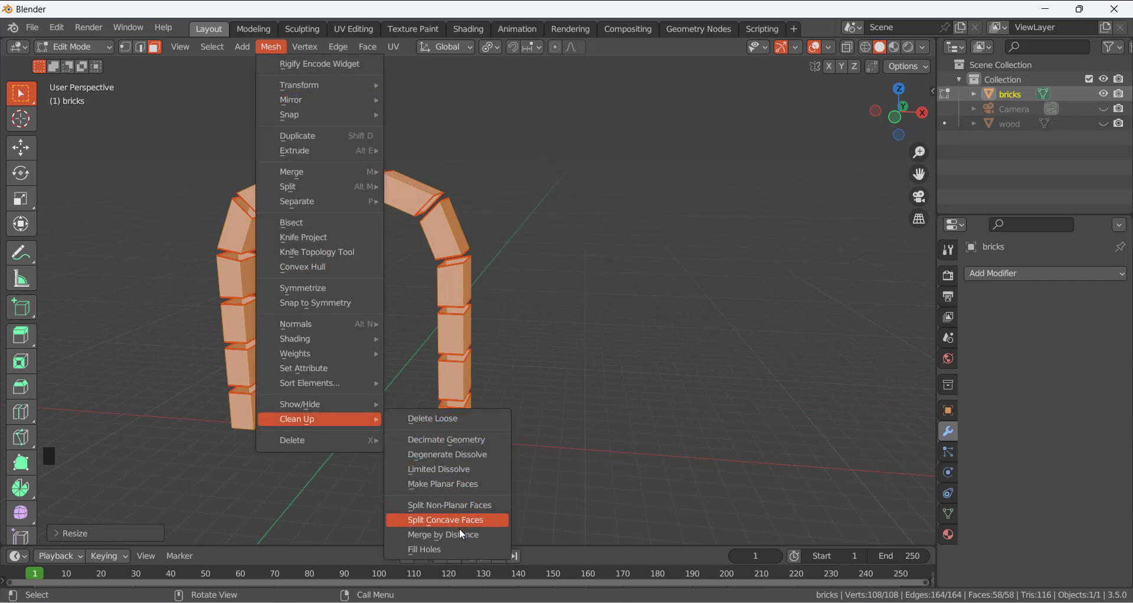
pyautogui.click(437, 551)
pyautogui.moveTo(356, 279); pyautogui.dragTo(320, 359, button='middle')
pyautogui.click(343, 334)
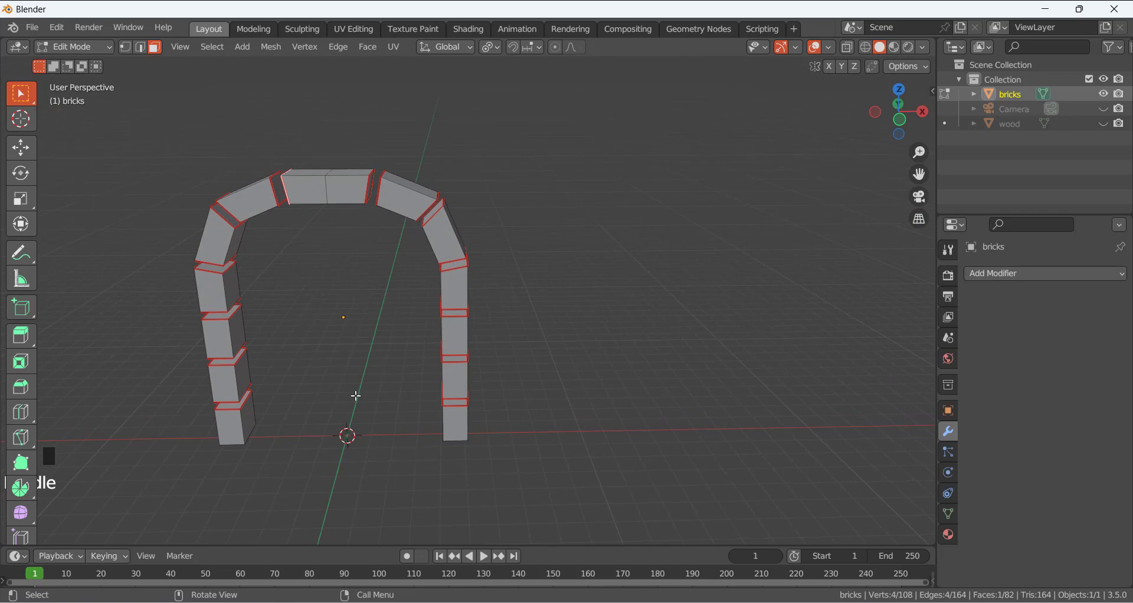
# Select all bricks, scale them up around their individual origins until only narrow gaps separate them, and clear the selection.
pyautogui.press('a')
pyautogui.moveTo(541, 316); pyautogui.dragTo(551, 277, button='middle')
pyautogui.press('KP_1')
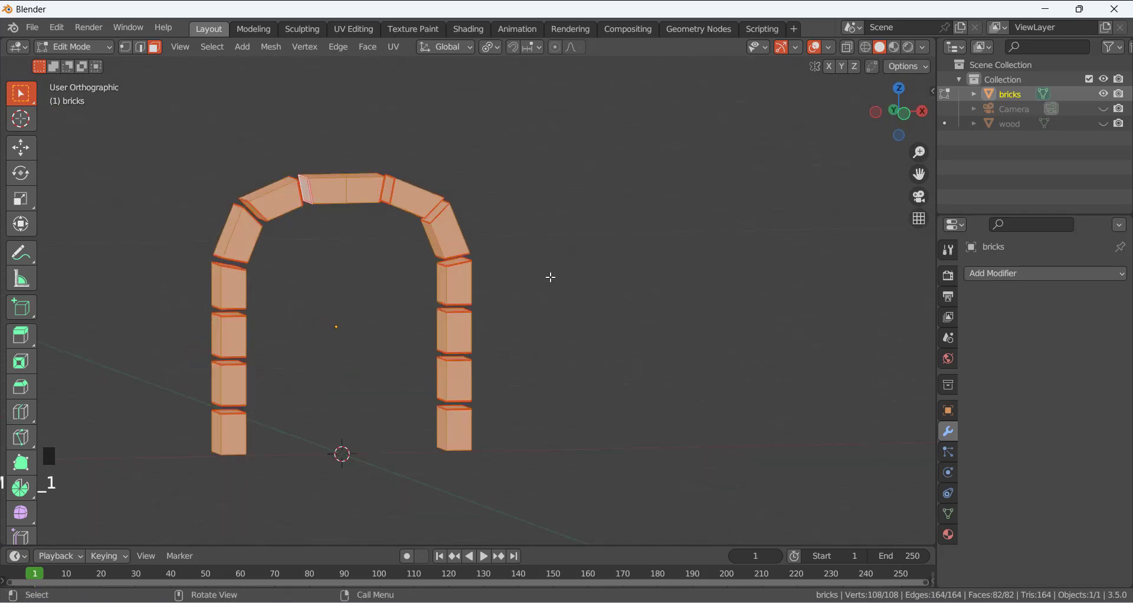
pyautogui.scroll(1, 407, 224)
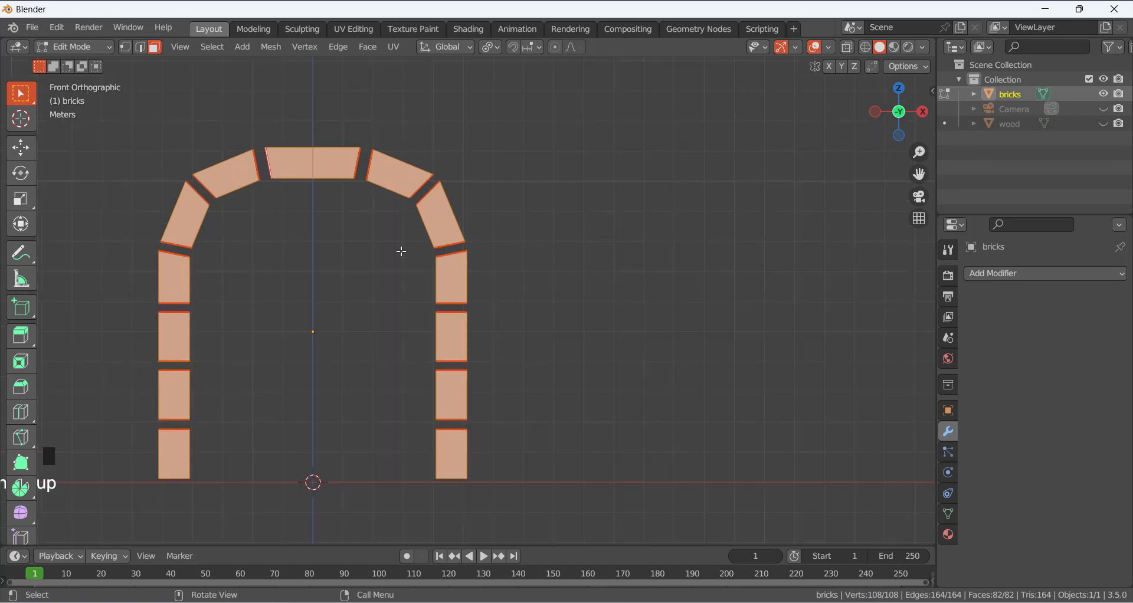
pyautogui.keyDown('shift'); pyautogui.moveTo(343, 284); pyautogui.dragTo(417, 273, button='middle'); pyautogui.keyUp('shift')
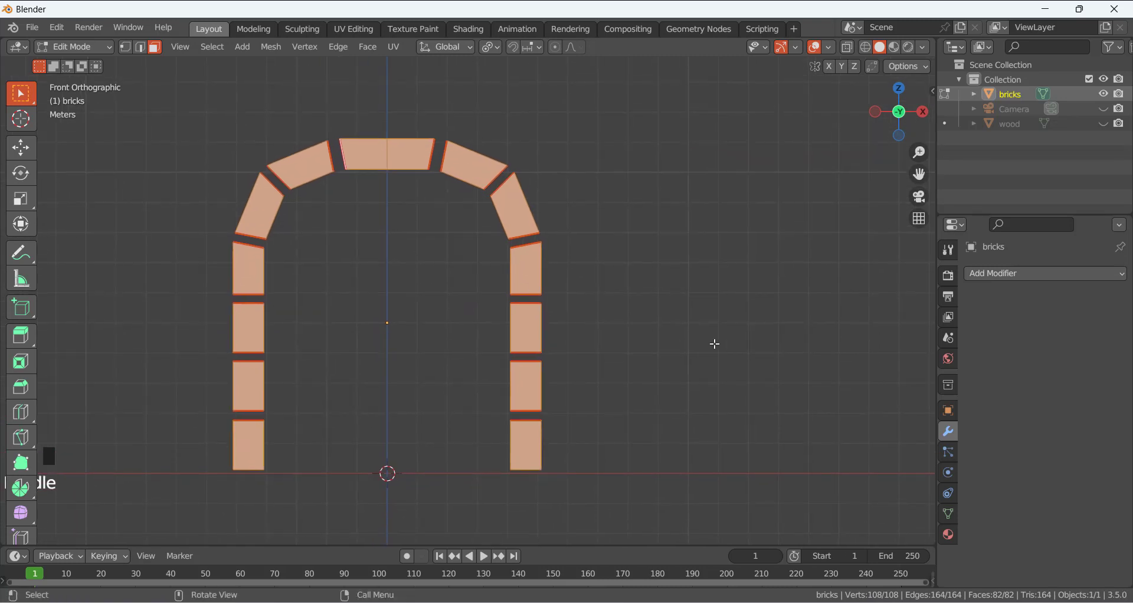
pyautogui.press('s')
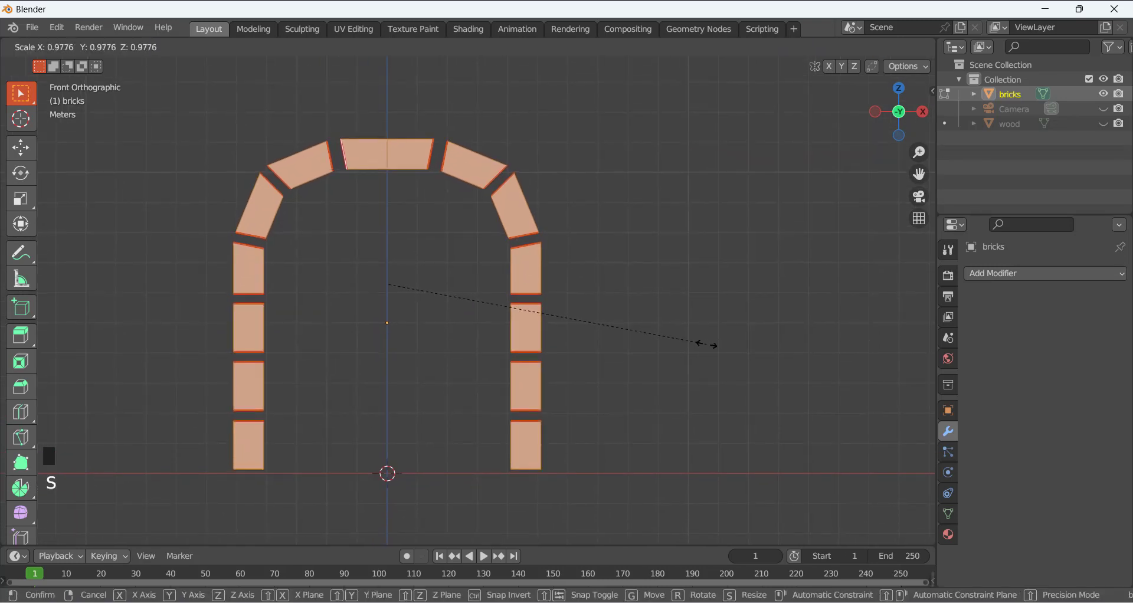
pyautogui.click(762, 354)
pyautogui.moveTo(527, 268); pyautogui.dragTo(364, 266, button='middle')
pyautogui.click(364, 266)
pyautogui.moveTo(386, 209); pyautogui.dragTo(323, 231, button='middle')
# Inspect the gaps between the bricks in Object Mode and return to Edit Mode.
pyautogui.click(73, 47)
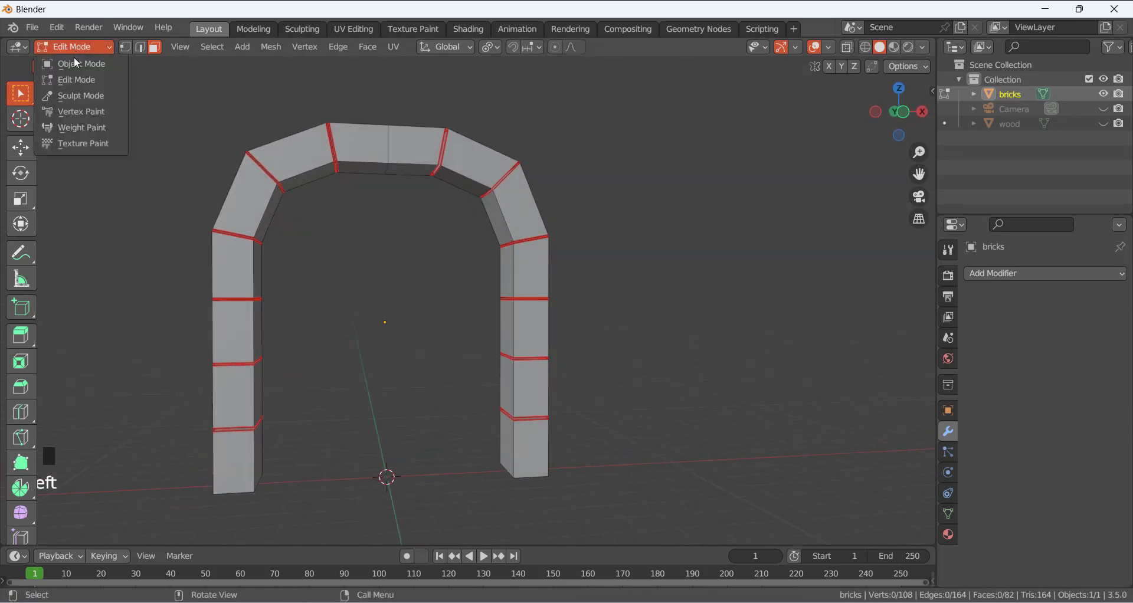
pyautogui.click(73, 62)
pyautogui.moveTo(187, 246)
pyautogui.mouseDown(button='middle')
pyautogui.moveTo(173, 257)
pyautogui.moveTo(206, 231)
pyautogui.moveTo(173, 257)
pyautogui.moveTo(166, 242)
pyautogui.mouseUp(button='middle')
pyautogui.click(89, 48)
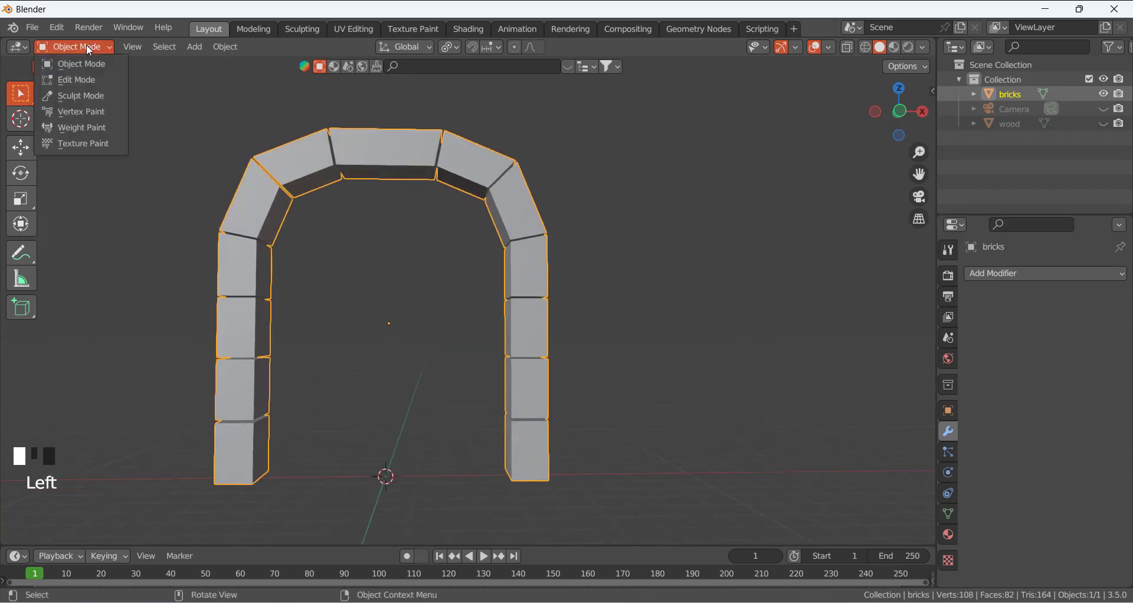
pyautogui.click(90, 78)
# Select all bricks, scale them up slightly until the gaps between them almost close, and clear the selection.
pyautogui.press('a')
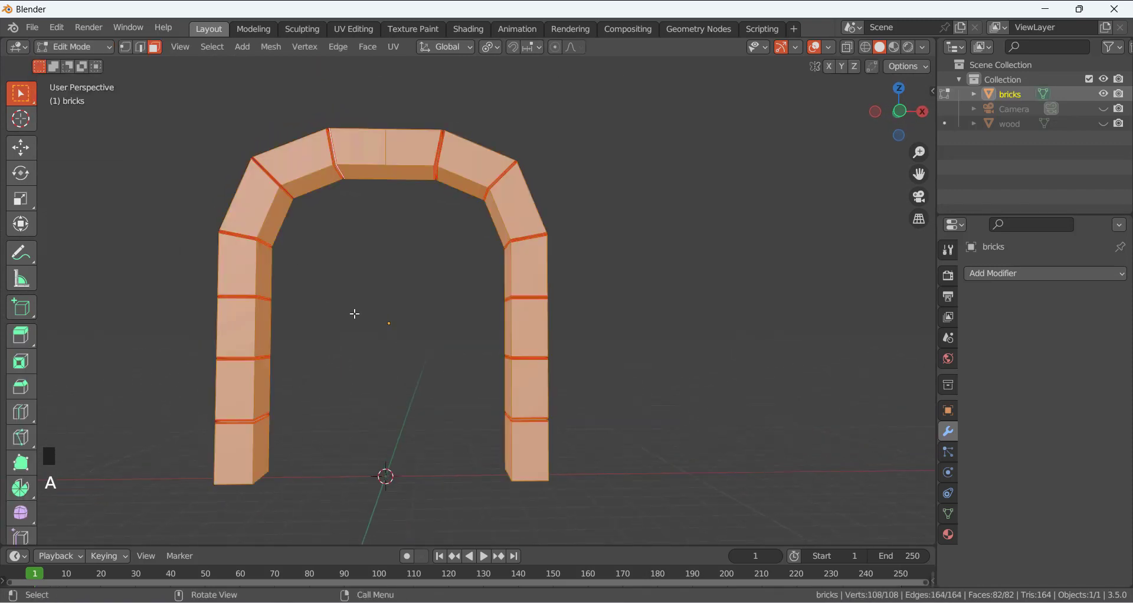
pyautogui.press('KP_1')
pyautogui.press('s')
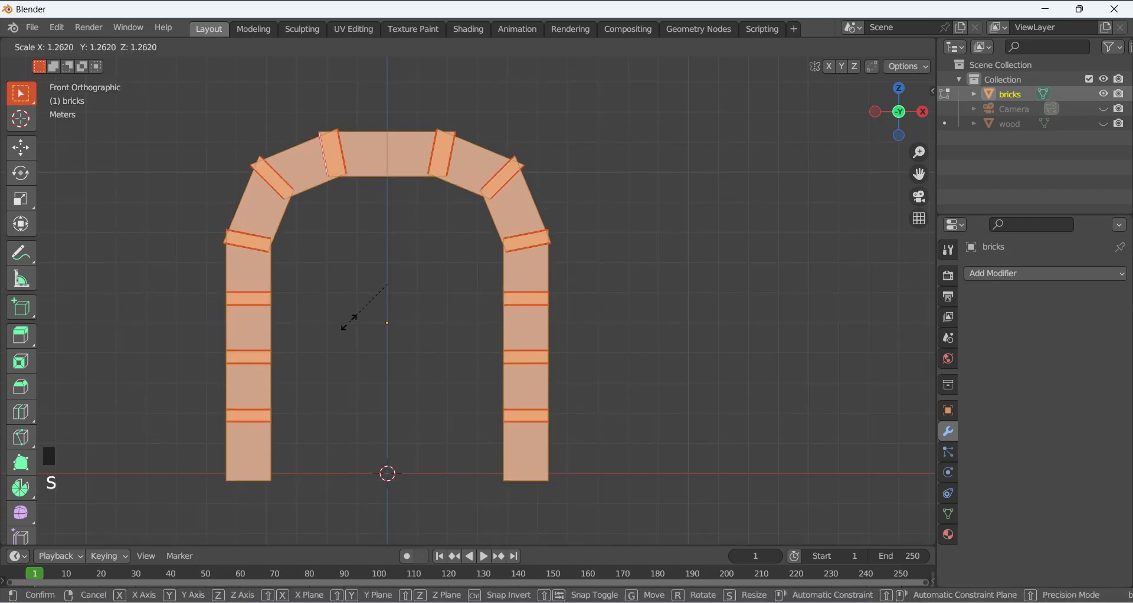
pyautogui.click(416, 247)
pyautogui.moveTo(415, 248); pyautogui.dragTo(321, 260, button='middle')
pyautogui.click(412, 257)
pyautogui.press('Tab')
pyautogui.press('Tab')
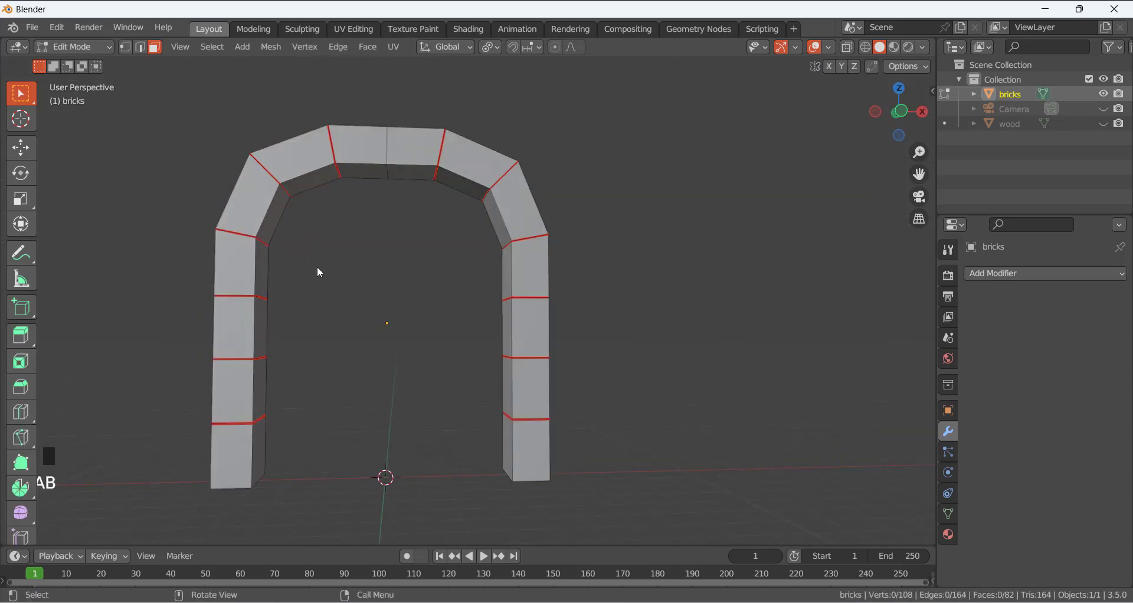
# Select all bricks, scale them down uniformly to about 0.96 around their individual origins, and clear the selection.
pyautogui.press('a')
pyautogui.press('KP_1')
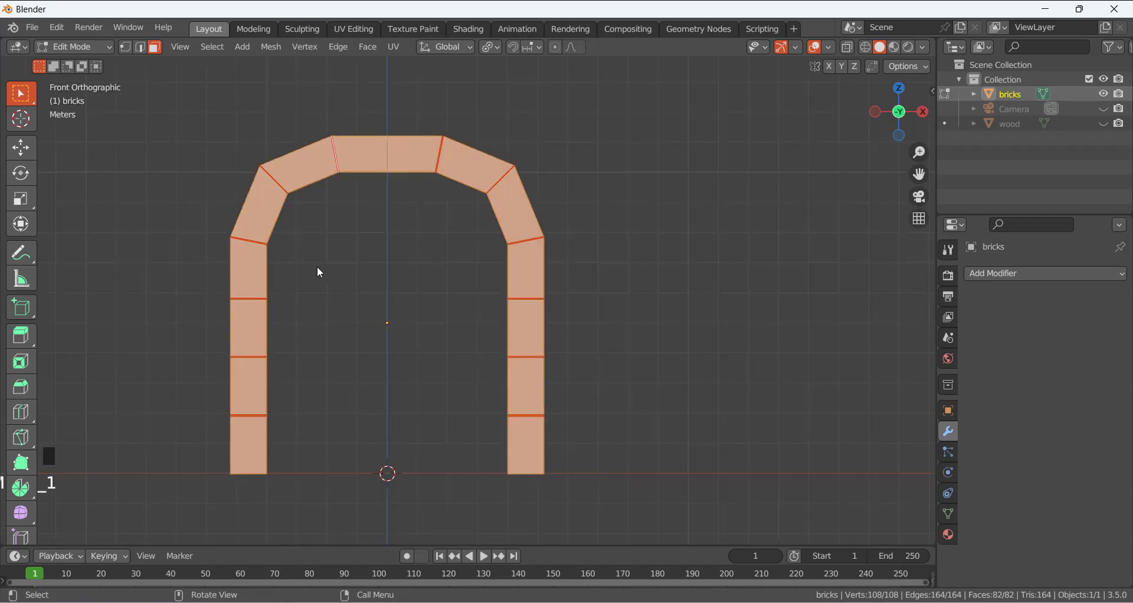
pyautogui.press('s')
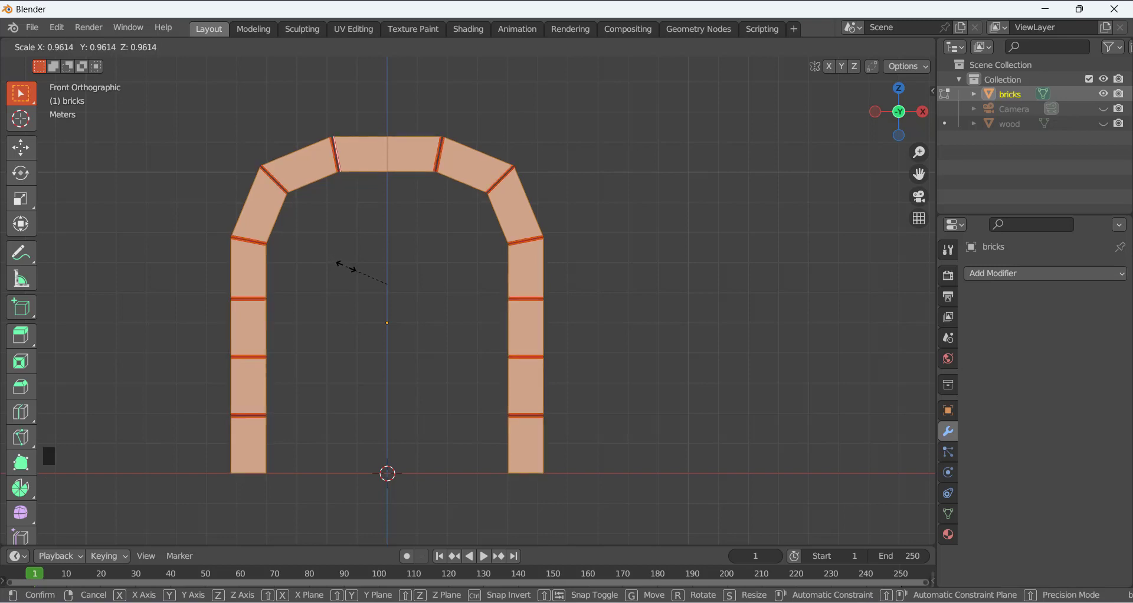
pyautogui.click(347, 267)
pyautogui.click(374, 235)
pyautogui.moveTo(374, 235); pyautogui.dragTo(402, 257, button='middle')
# Return to Edit Mode on the bricks and set the transform orientation to Normal.
pyautogui.press('Tab')
pyautogui.click(402, 289)
pyautogui.click(97, 49)
pyautogui.click(98, 80)
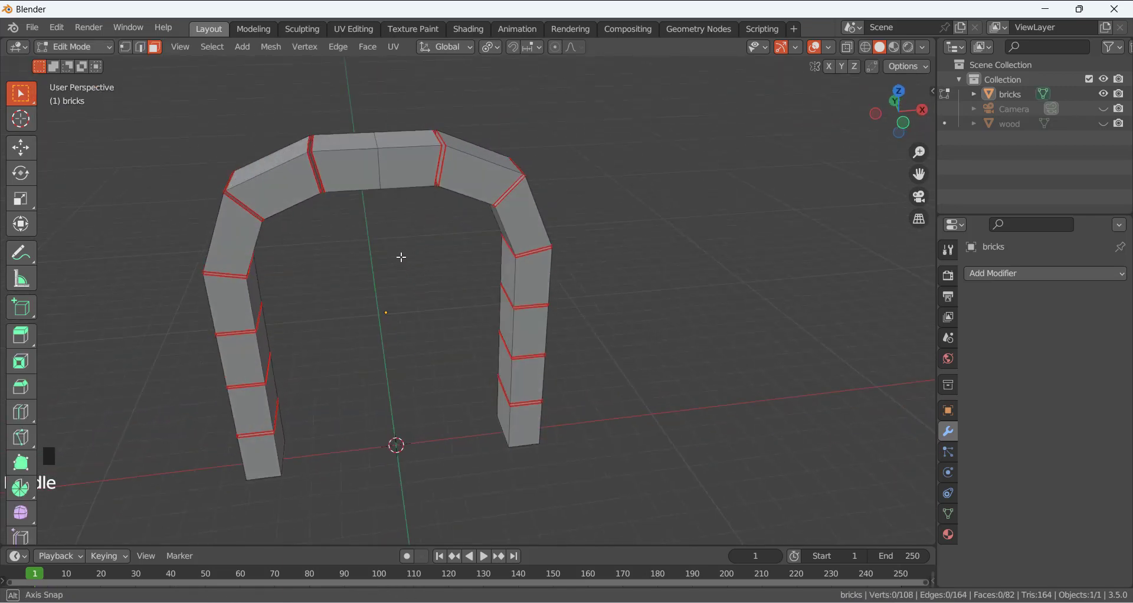
pyautogui.click(347, 141)
pyautogui.keyDown('shift'); pyautogui.click(397, 140); pyautogui.keyUp('shift')
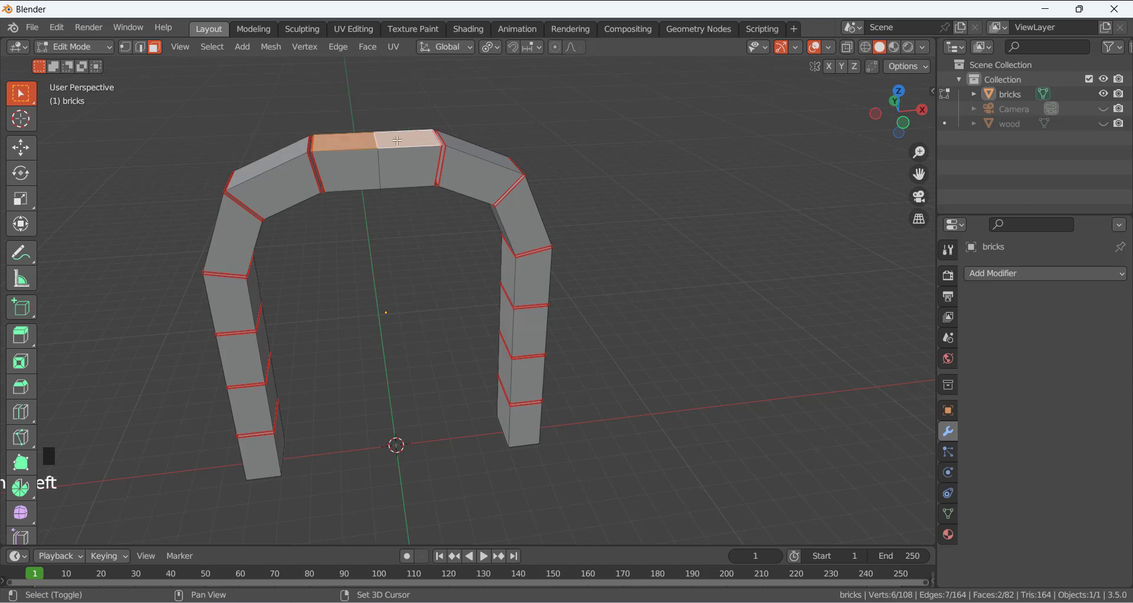
pyautogui.moveTo(415, 195); pyautogui.dragTo(441, 97, button='middle')
pyautogui.click(459, 52)
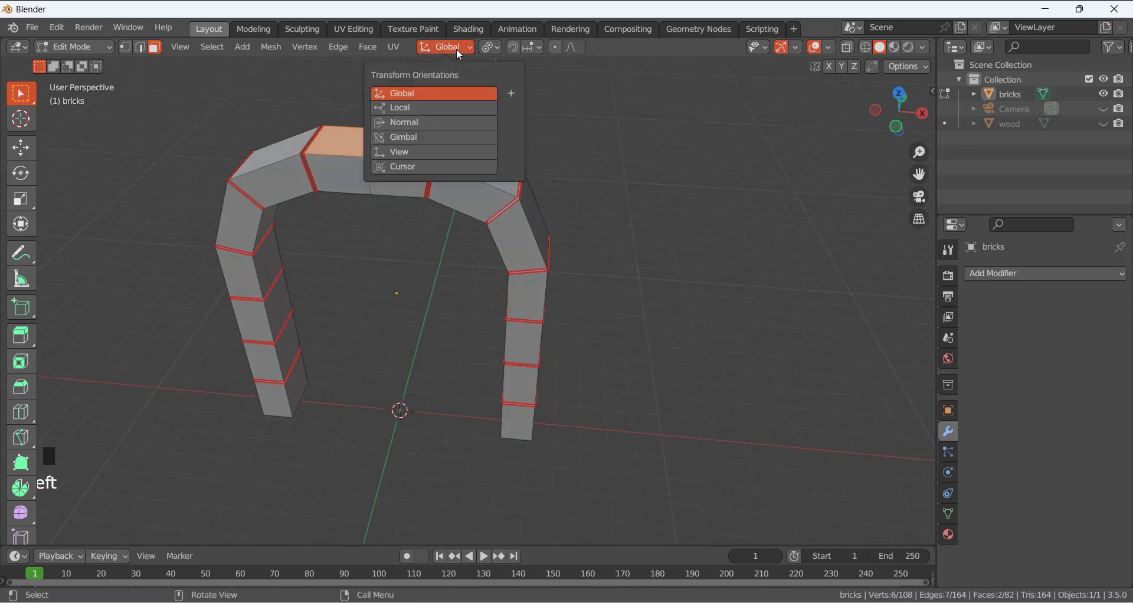
pyautogui.click(429, 123)
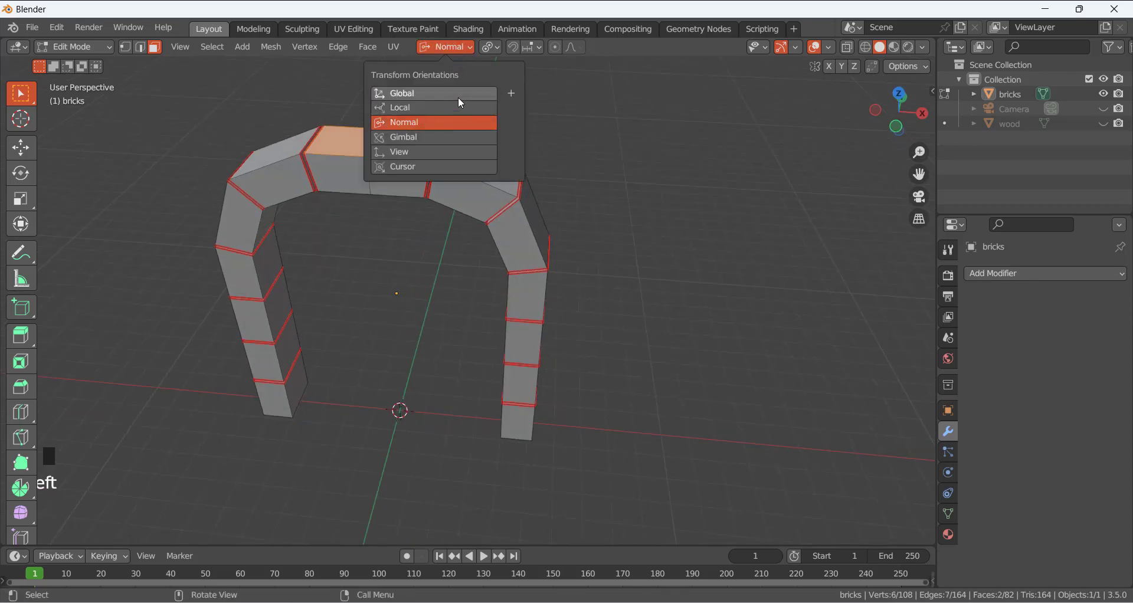
pyautogui.click(370, 98)
# Select both upper faces of the arch's central top brick and move them outward about 0.2 m along normal Z.
pyautogui.click(357, 134)
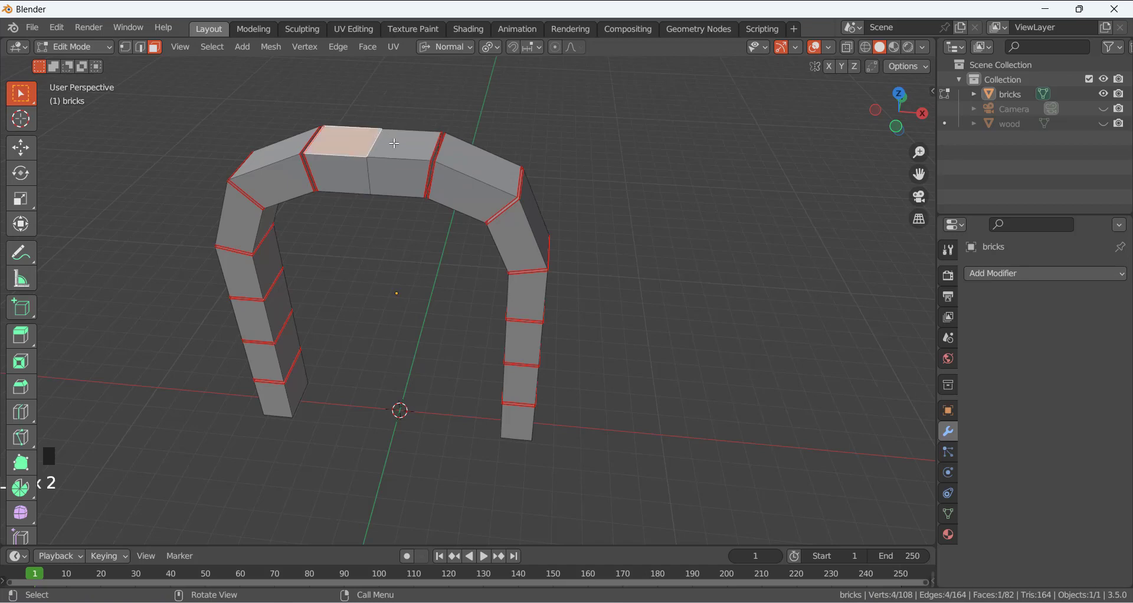
pyautogui.keyDown('shift'); pyautogui.click(394, 144); pyautogui.keyUp('shift')
pyautogui.press('g')
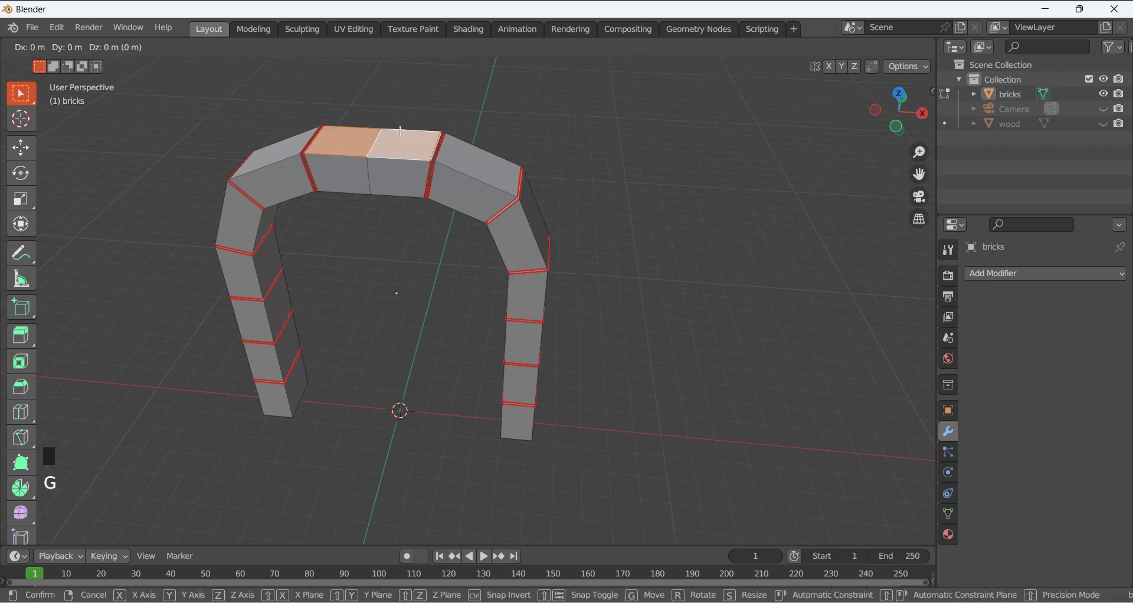
pyautogui.press('z')
pyautogui.press('z')
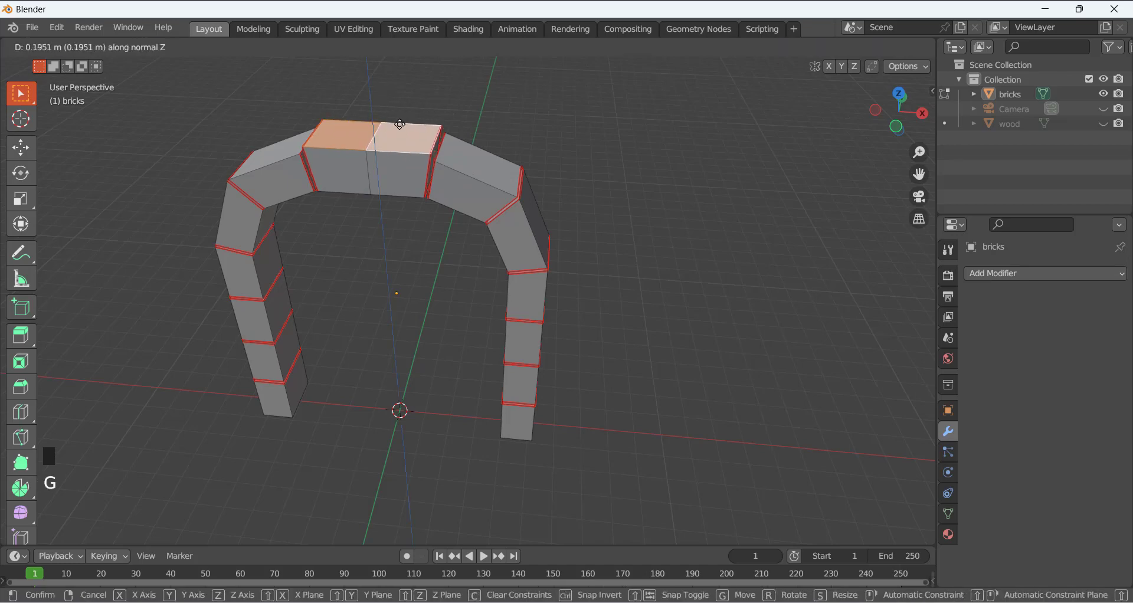
pyautogui.click(399, 122)
pyautogui.moveTo(371, 217); pyautogui.dragTo(334, 179, button='middle')
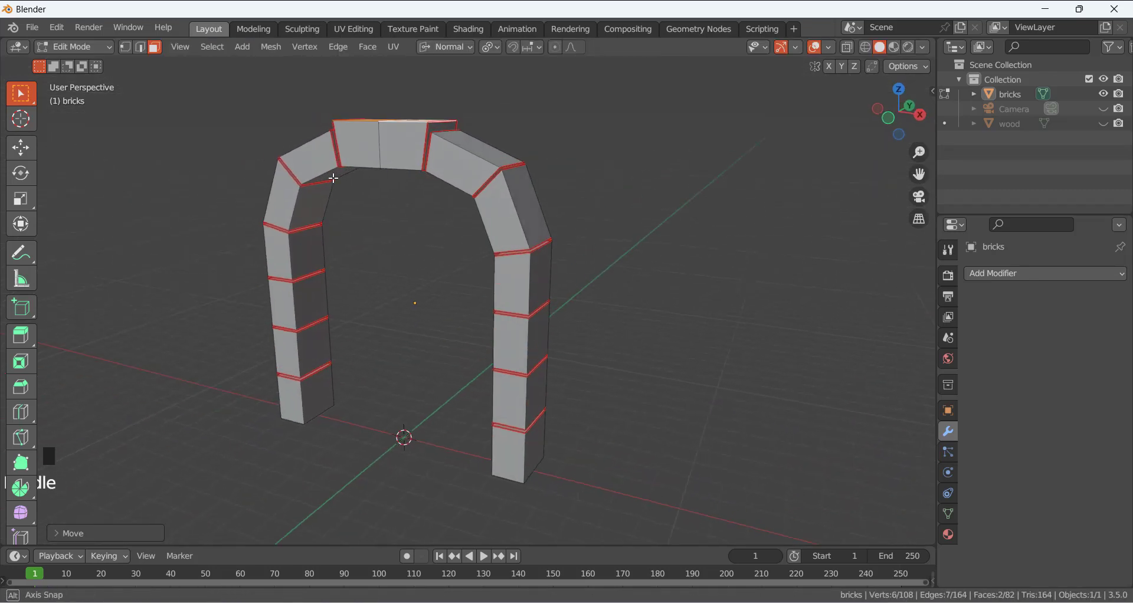
# Select the outer faces of the two bricks directly above the straight columns and switch to front view.
pyautogui.click(529, 194)
pyautogui.moveTo(374, 221); pyautogui.dragTo(259, 201, button='middle')
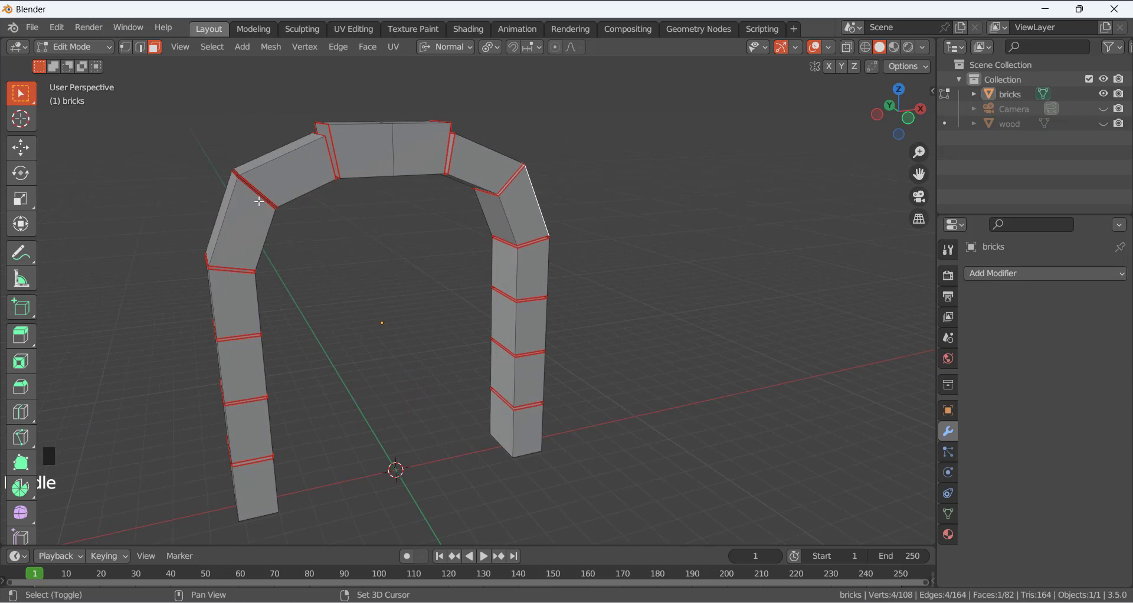
pyautogui.keyDown('shift'); pyautogui.click(225, 197); pyautogui.keyUp('shift')
pyautogui.moveTo(354, 256); pyautogui.dragTo(285, 256, button='middle')
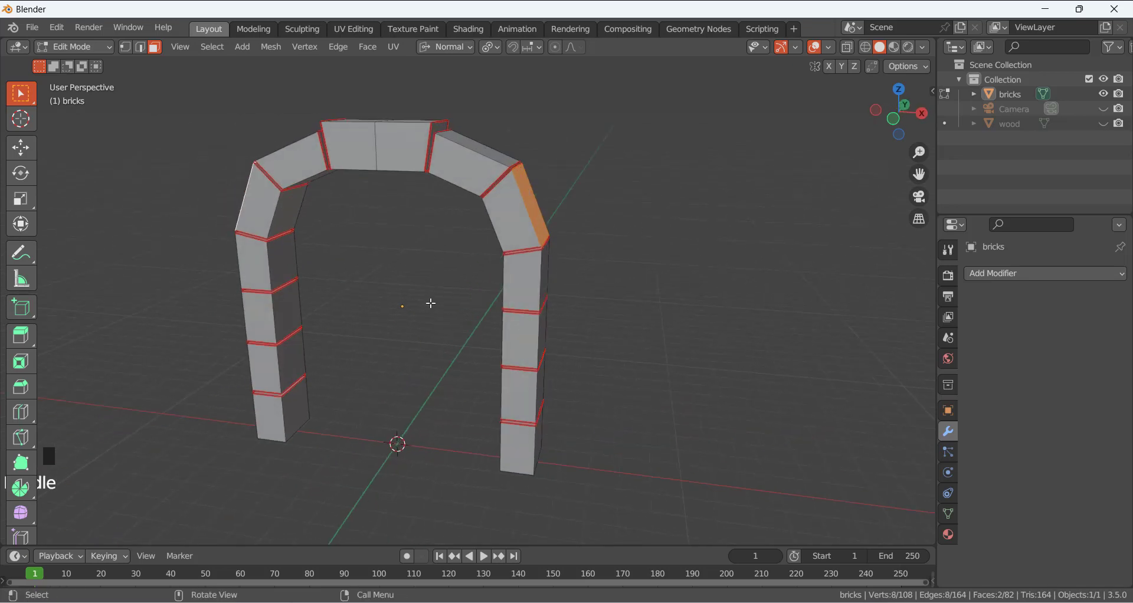
pyautogui.press('KP_1')
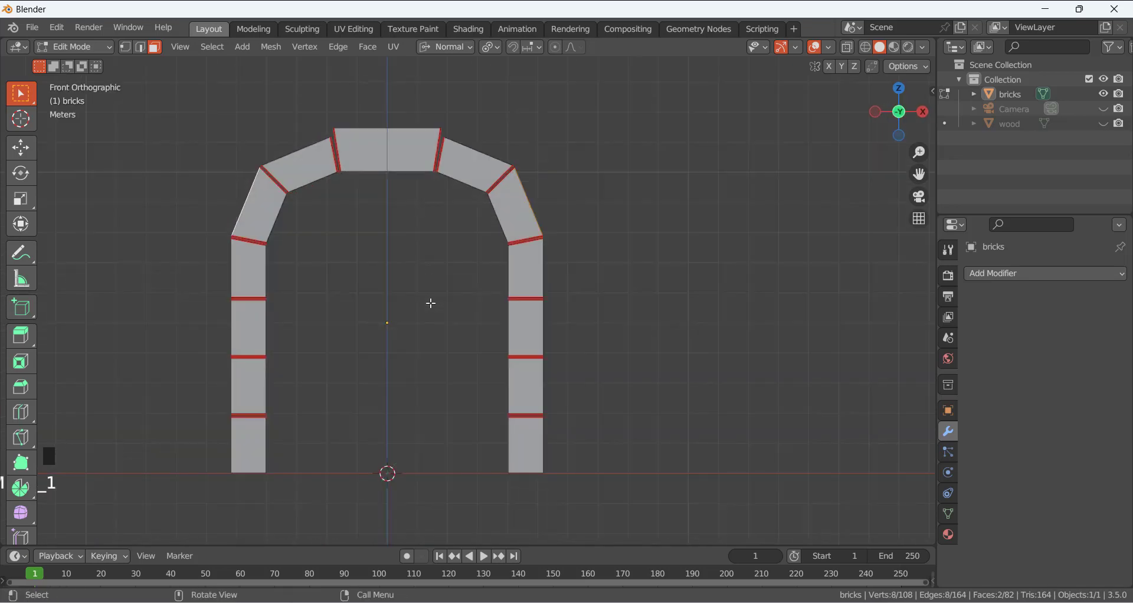
# Try to scale the two selected outer faces along their individual normal axes.
pyautogui.press('s')
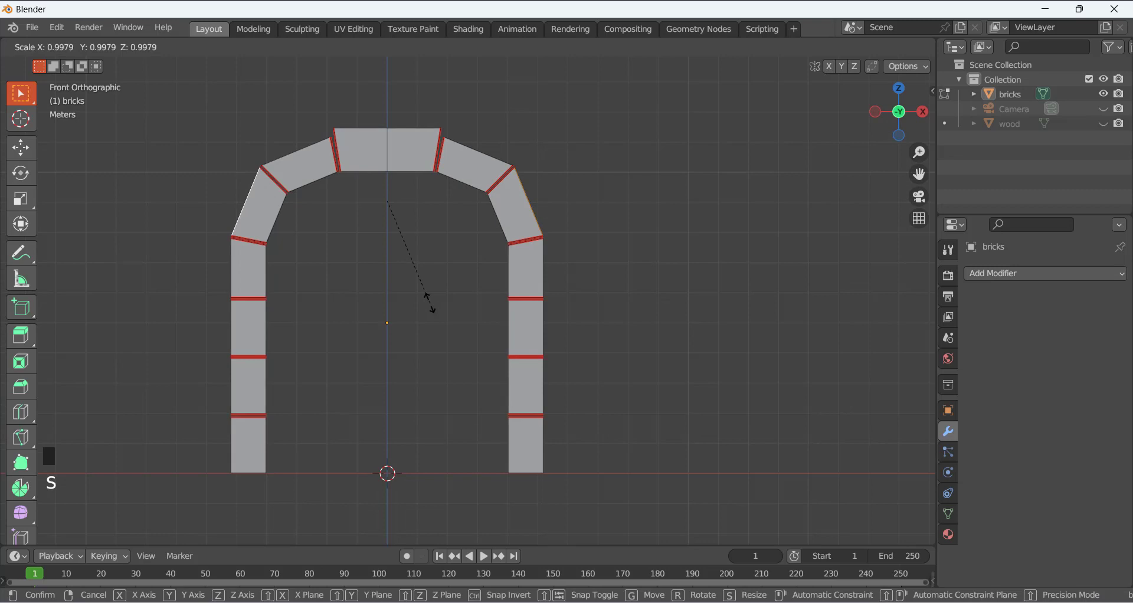
pyautogui.press('x')
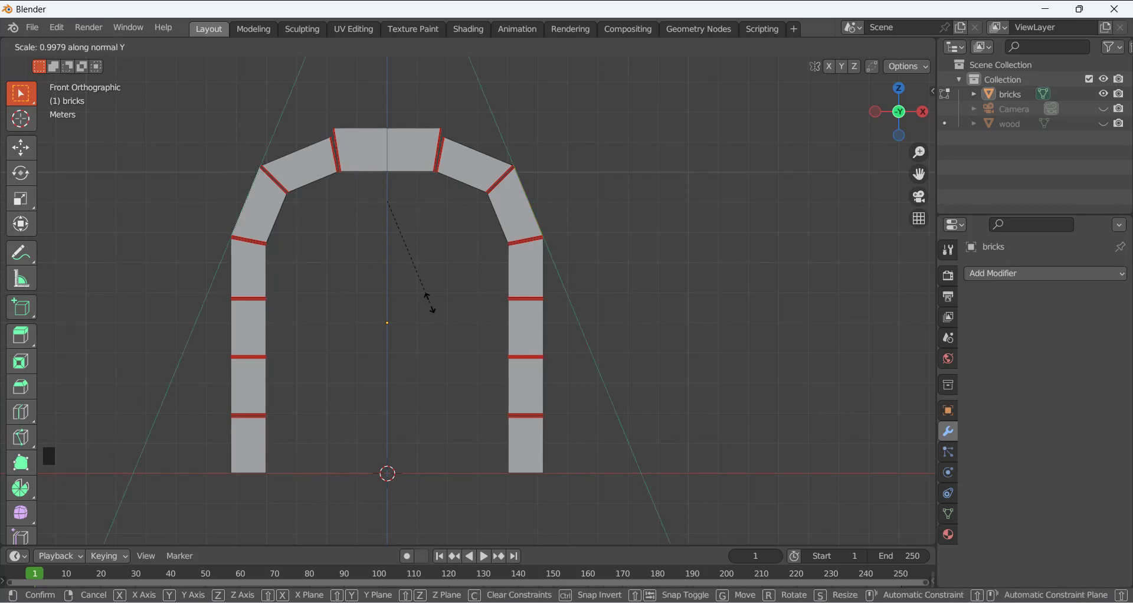
pyautogui.click(397, 298)
pyautogui.press('s')
pyautogui.press('z')
pyautogui.click(660, 70)
pyautogui.moveTo(447, 228); pyautogui.dragTo(476, 224, button='middle')
pyautogui.press('KP_1')
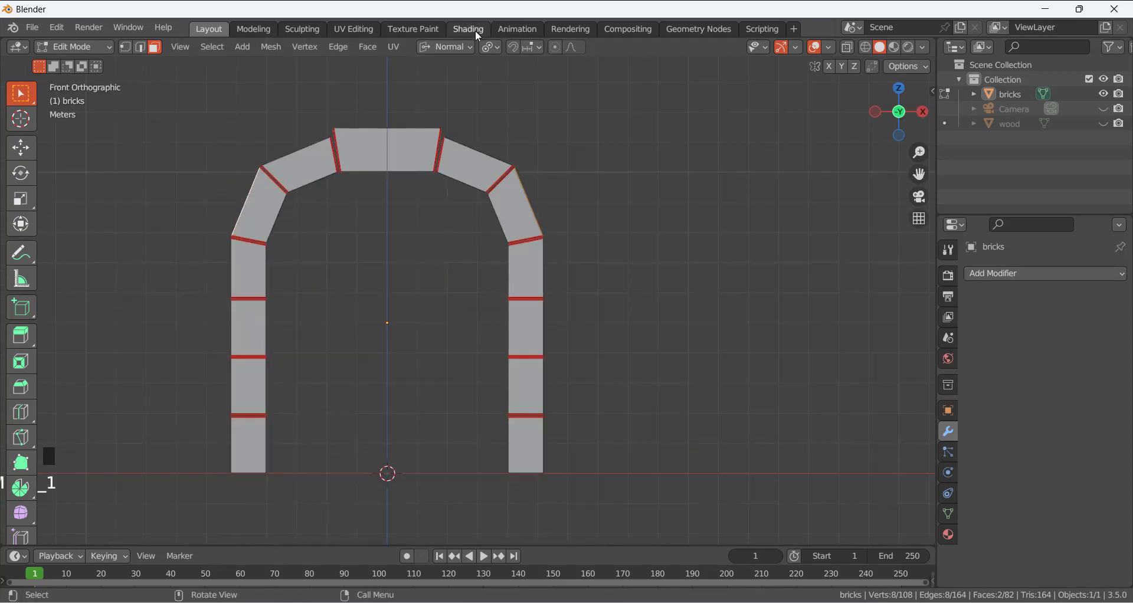
# Set the pivot to Individual Origins and try to scale the two outer faces along normal Z.
pyautogui.click(490, 46)
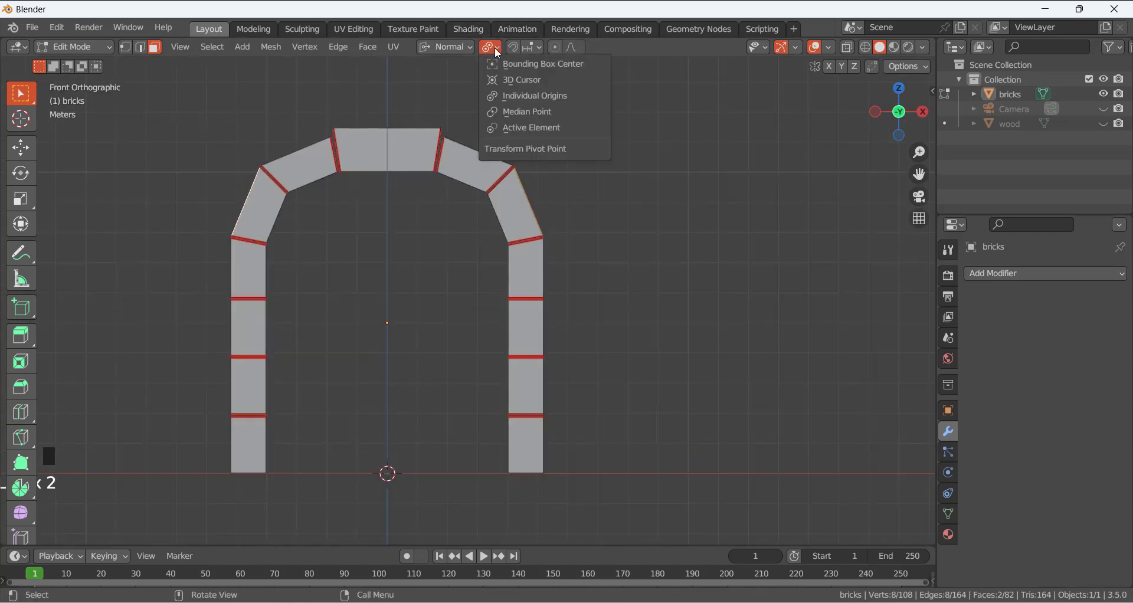
pyautogui.click(522, 96)
pyautogui.press('s')
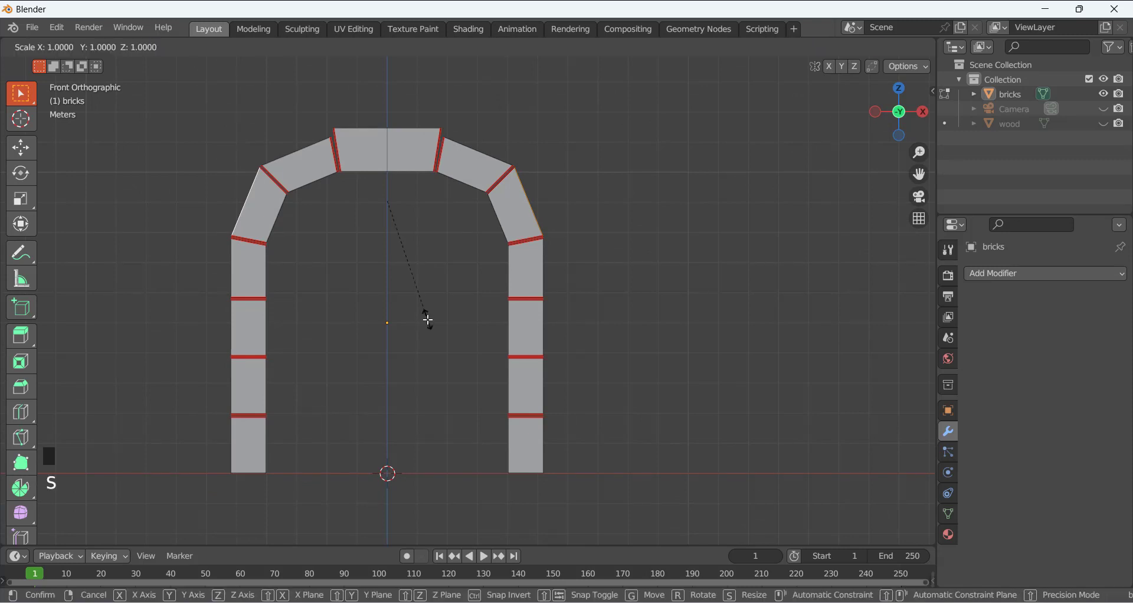
pyautogui.press('z')
pyautogui.press('z')
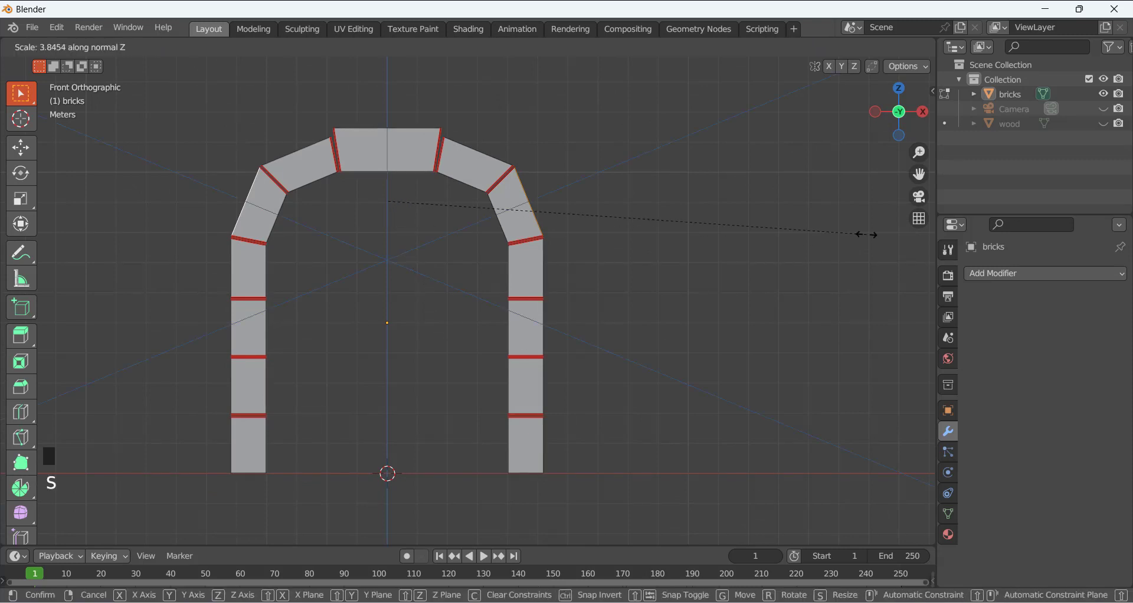
pyautogui.click(866, 235)
# Move the two selected outer faces outward along normal Z to thicken the bricks directly above the columns.
pyautogui.press('g')
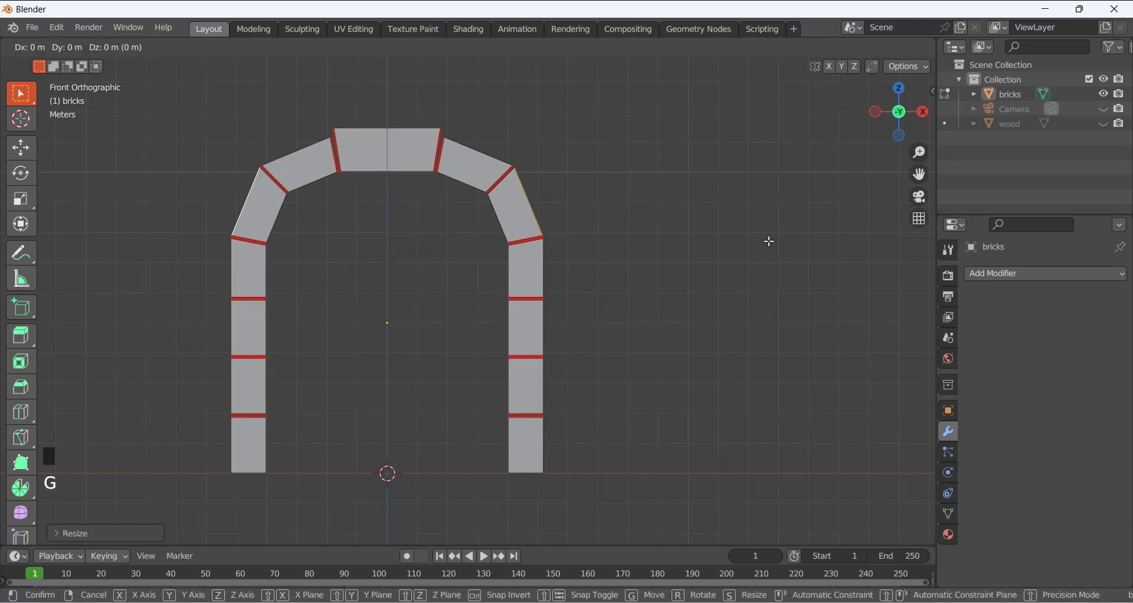
pyautogui.press('z')
pyautogui.press('z')
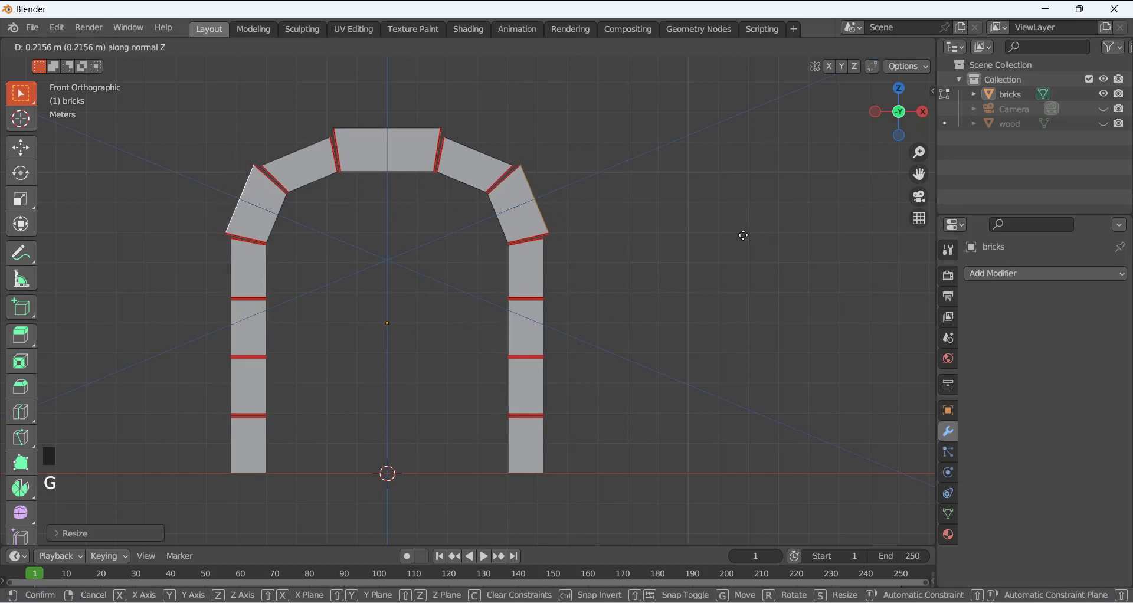
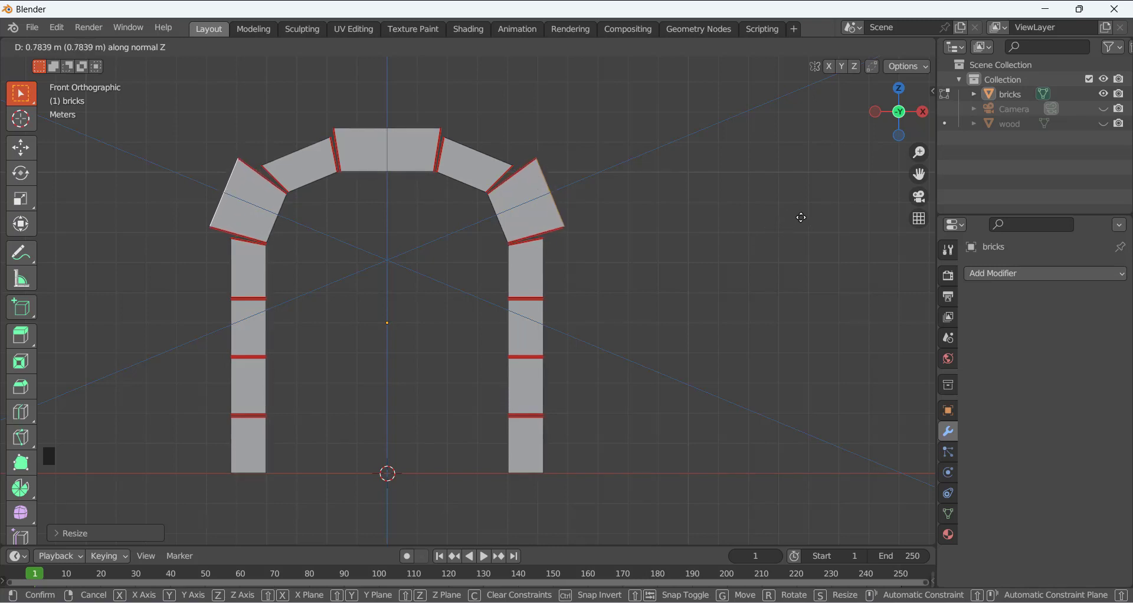
pyautogui.click(772, 224)
pyautogui.moveTo(471, 248); pyautogui.dragTo(532, 189, button='middle')
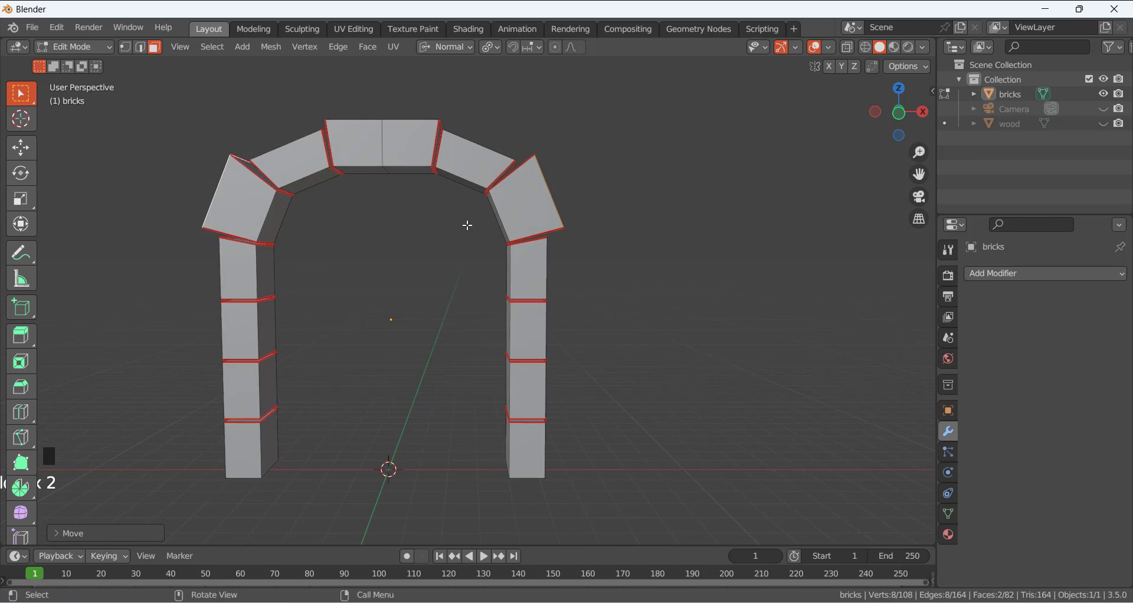
# Select the two thickened bricks as whole linked pieces and try to scale them along normal Z.
pyautogui.press('l')
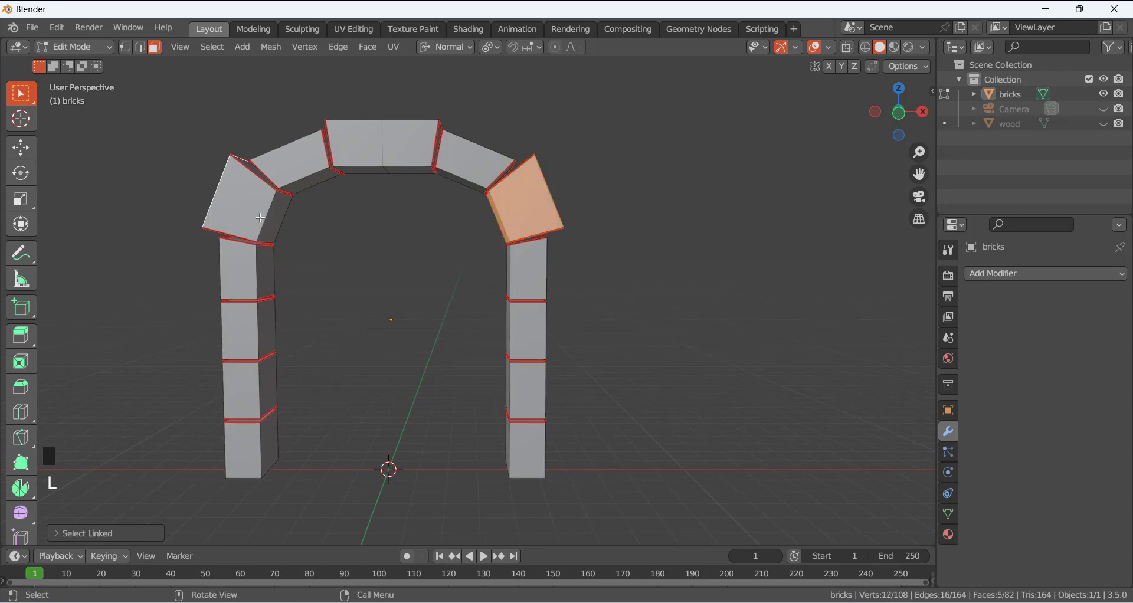
pyautogui.press('l')
pyautogui.press('KP_1')
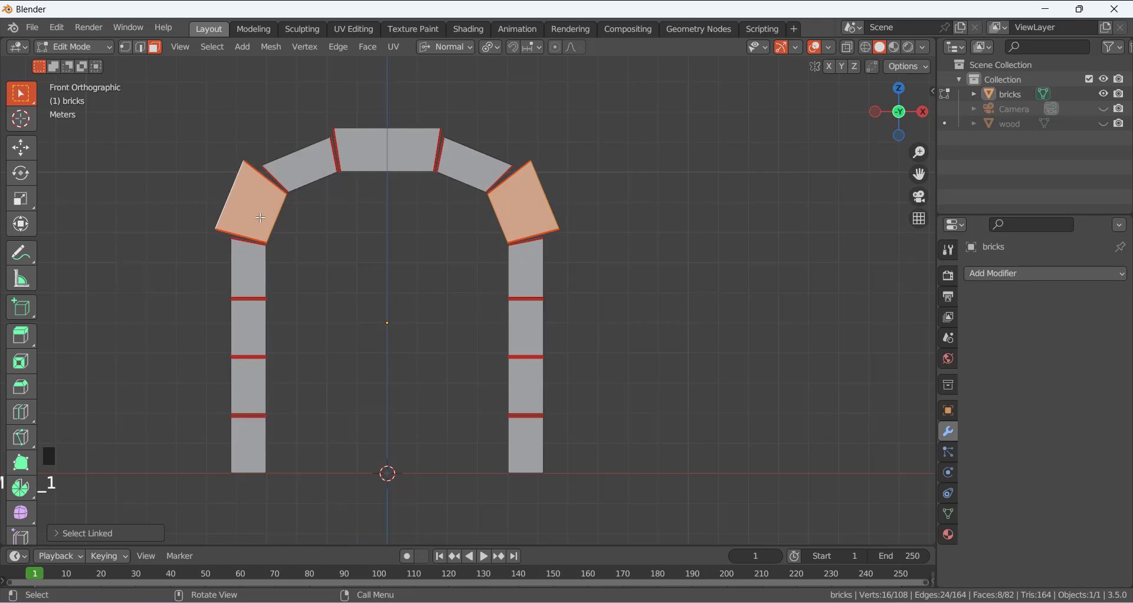
pyautogui.press('s')
pyautogui.press('z')
pyautogui.press('z')
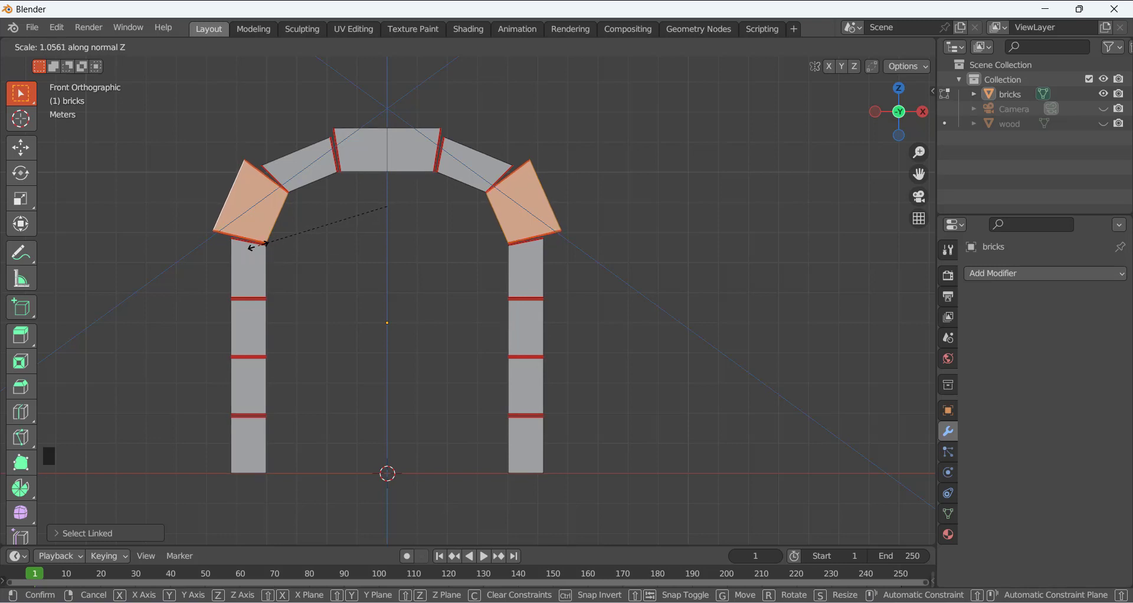
pyautogui.click(264, 251)
pyautogui.moveTo(269, 252); pyautogui.dragTo(294, 270, button='middle')
pyautogui.click(460, 231)
# Scale the outer face of the right thickened brick along normal Y to about 1.16.
pyautogui.click(550, 177)
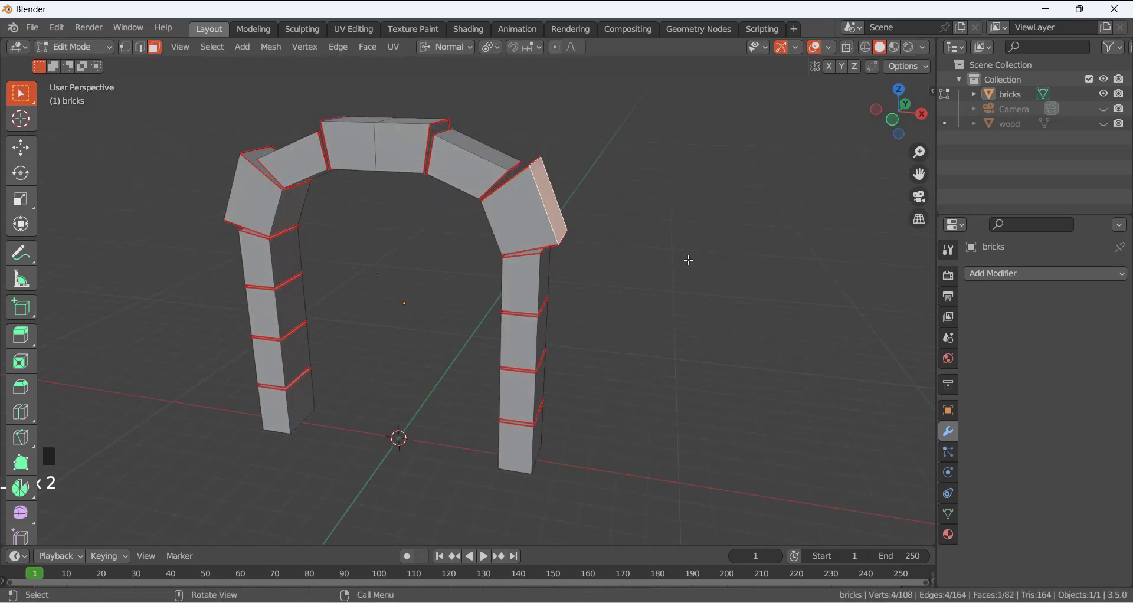
pyautogui.press('s')
pyautogui.press('z')
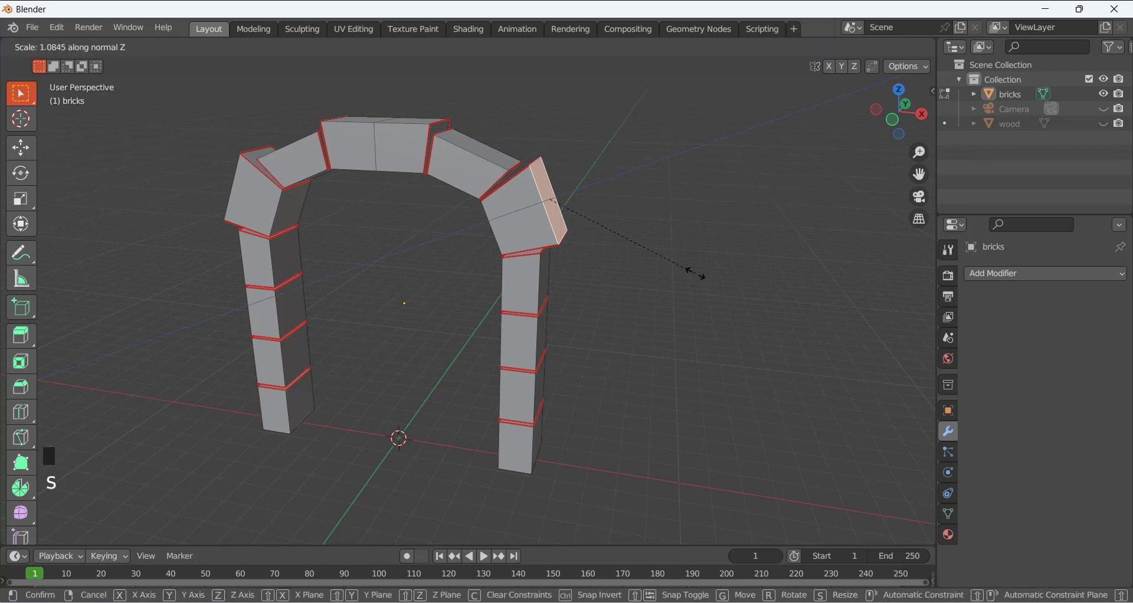
pyautogui.press('x')
pyautogui.press('y')
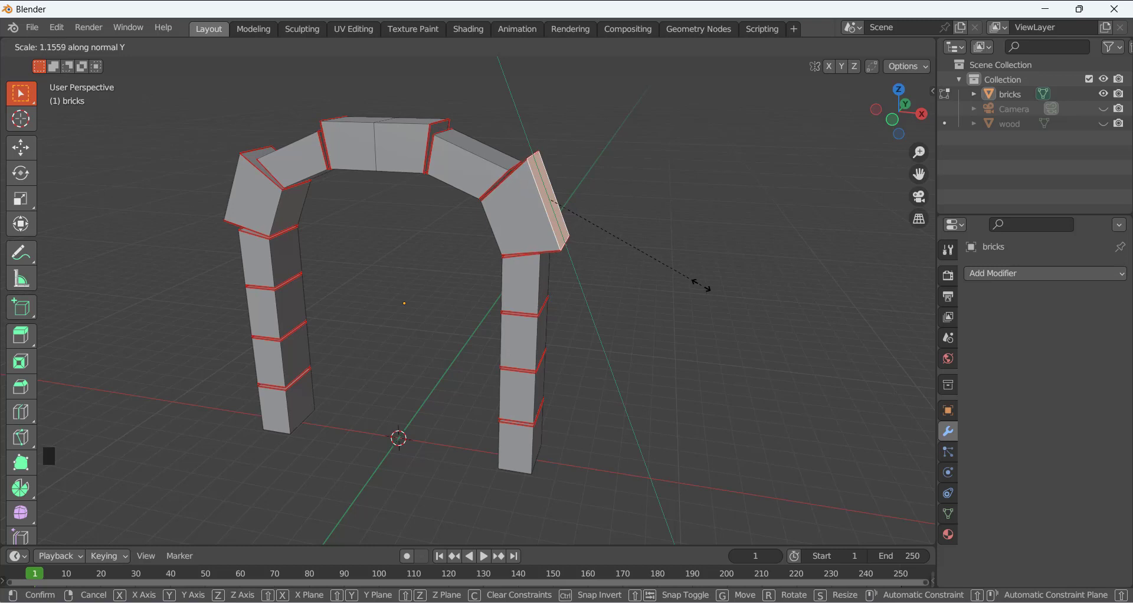
pyautogui.click(700, 282)
pyautogui.press('KP_1')
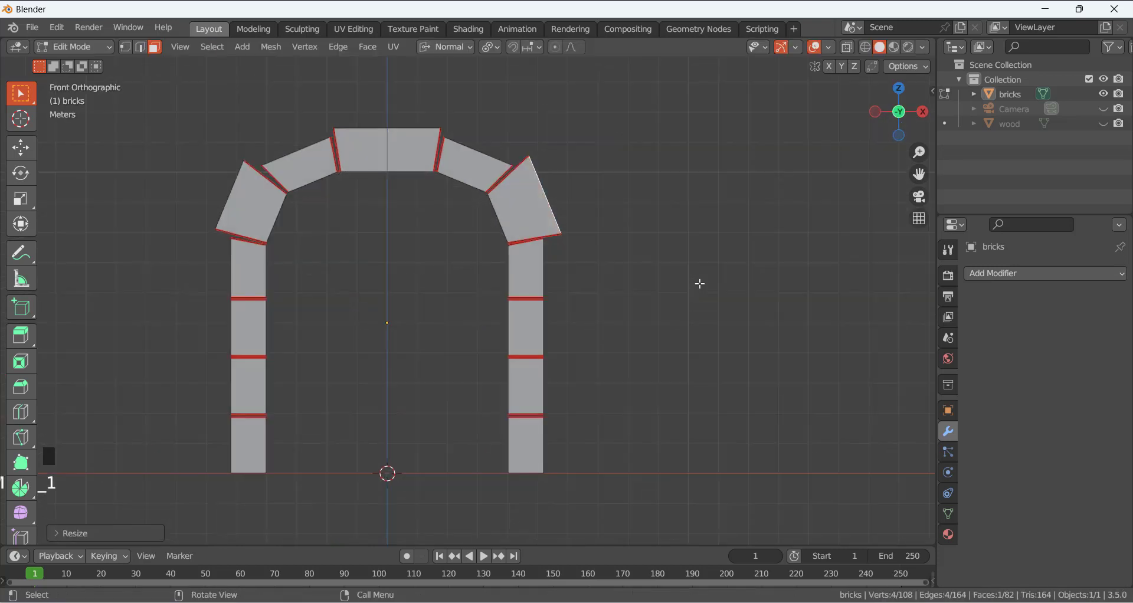
# Scale the outer face of the left thickened brick along normal Y to about 1.1 to match the right one.
pyautogui.scroll(3, 572, 168)
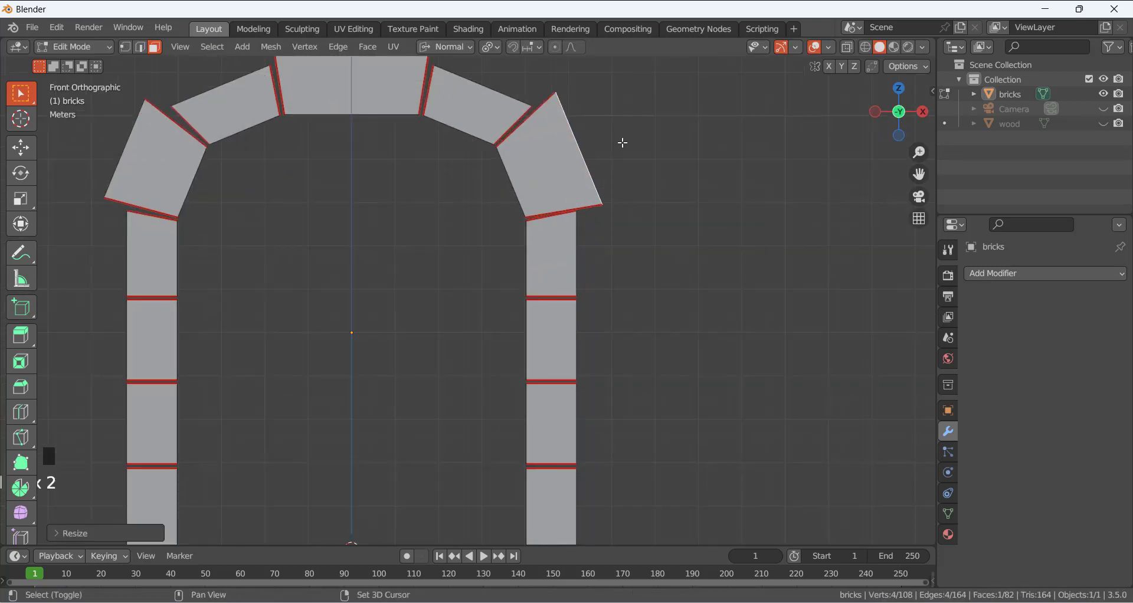
pyautogui.keyDown('shift'); pyautogui.moveTo(623, 139); pyautogui.dragTo(437, 273, button='middle'); pyautogui.keyUp('shift')
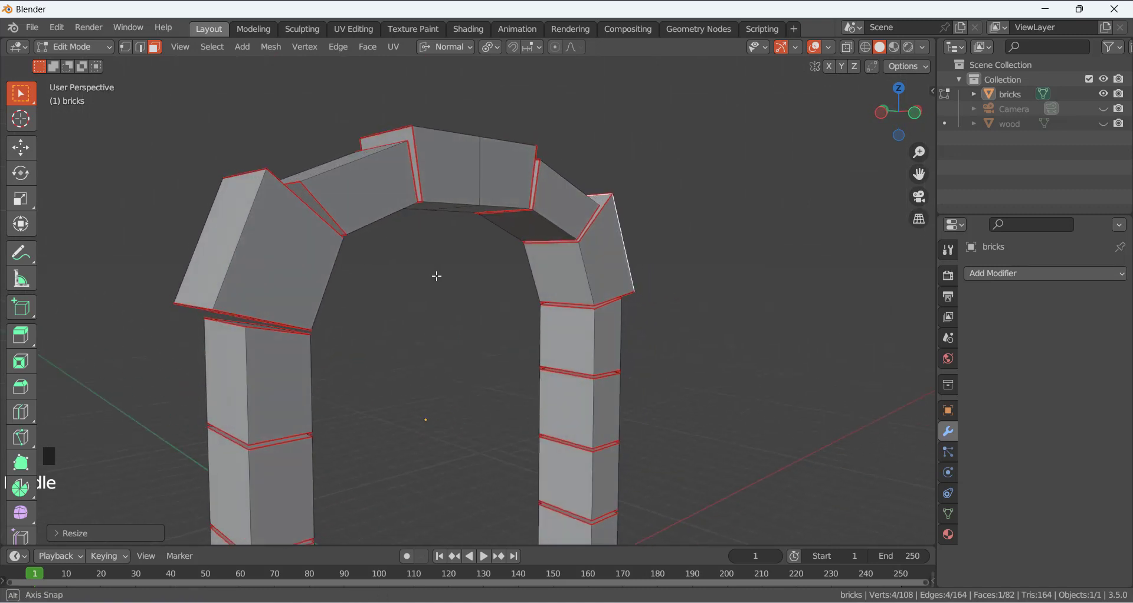
pyautogui.click(202, 217)
pyautogui.press('KP_1')
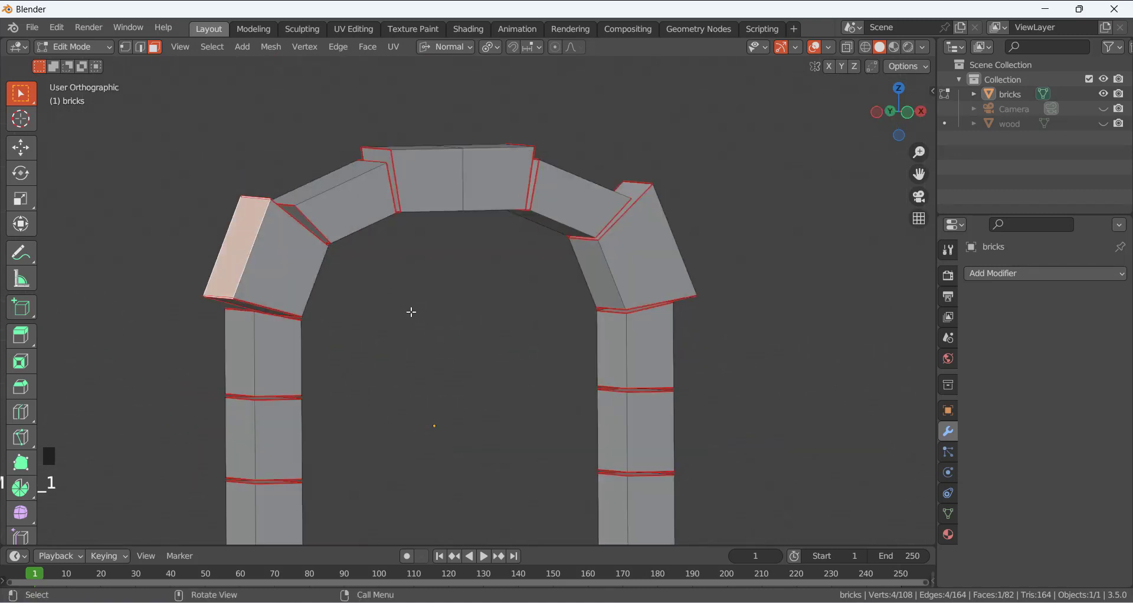
pyautogui.press('s')
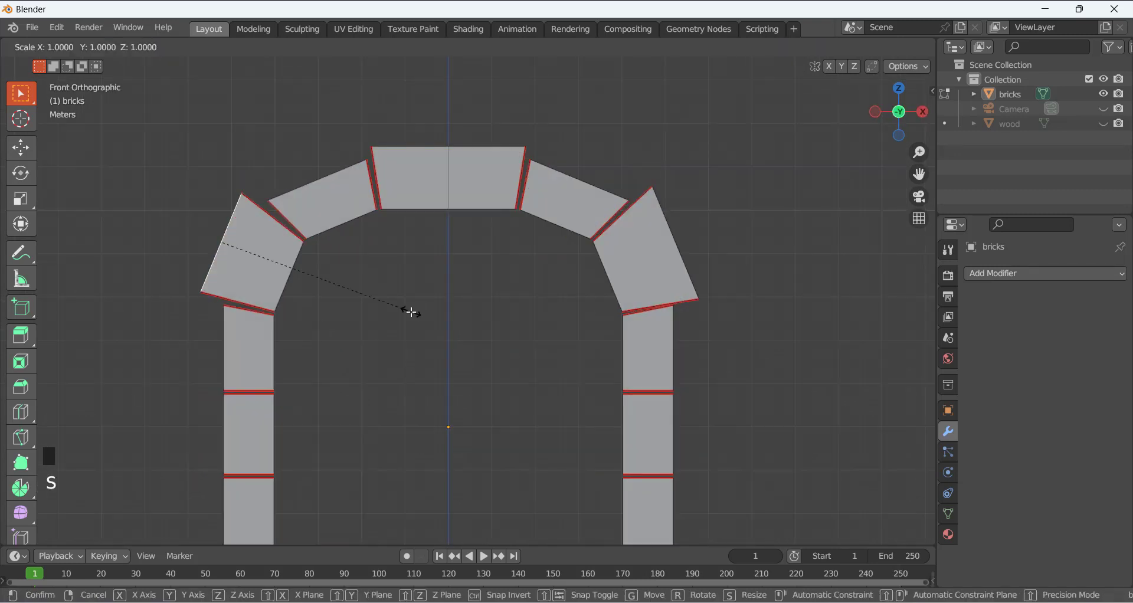
pyautogui.press('y')
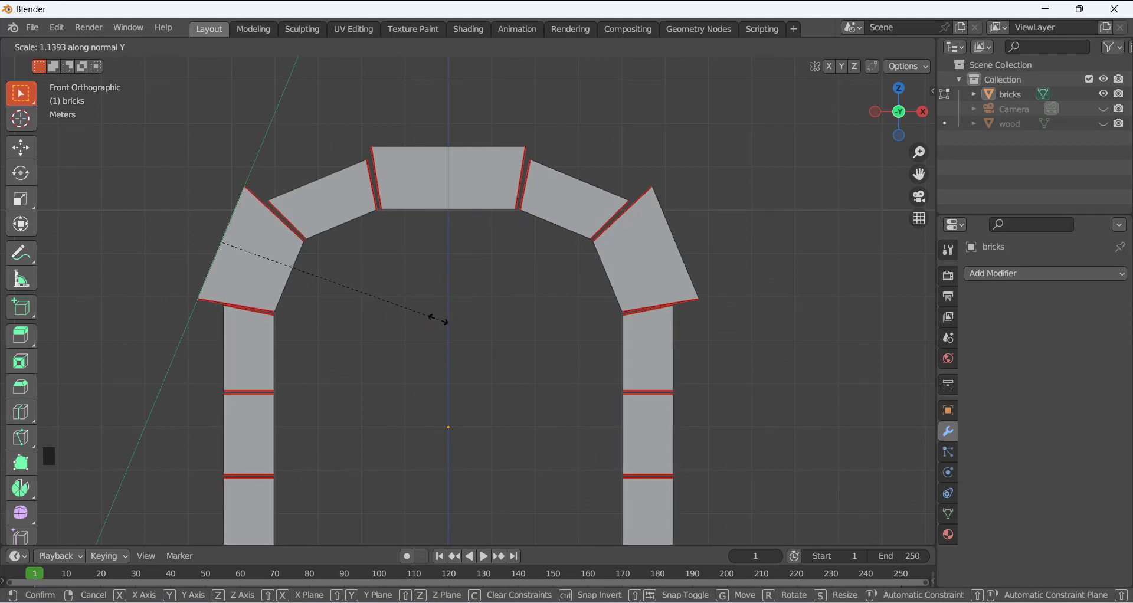
pyautogui.click(428, 316)
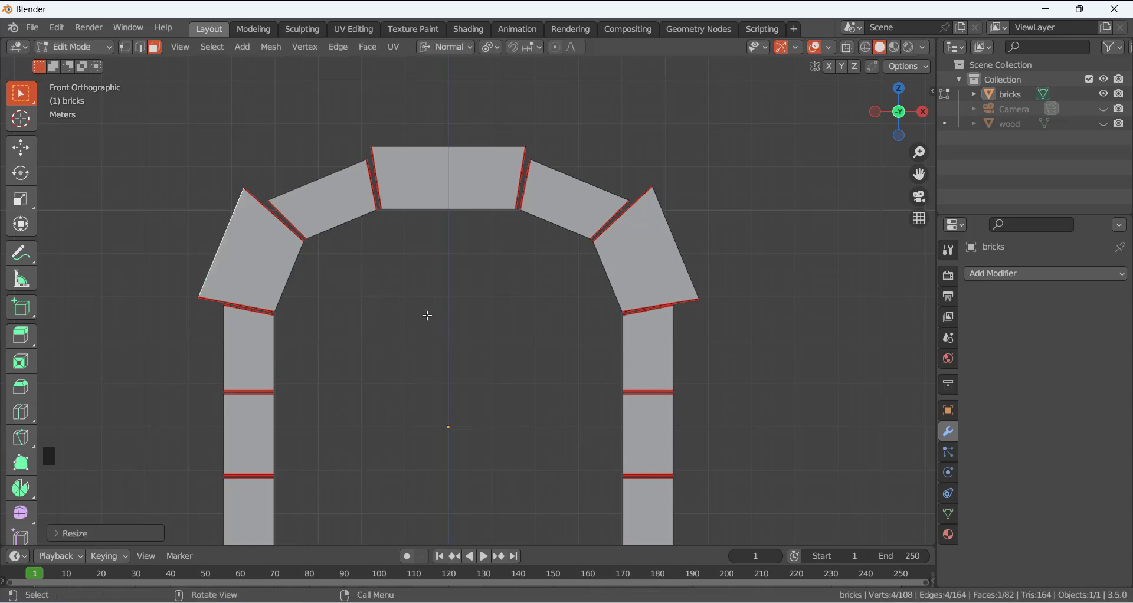
pyautogui.moveTo(370, 303); pyautogui.dragTo(417, 334, button='middle')
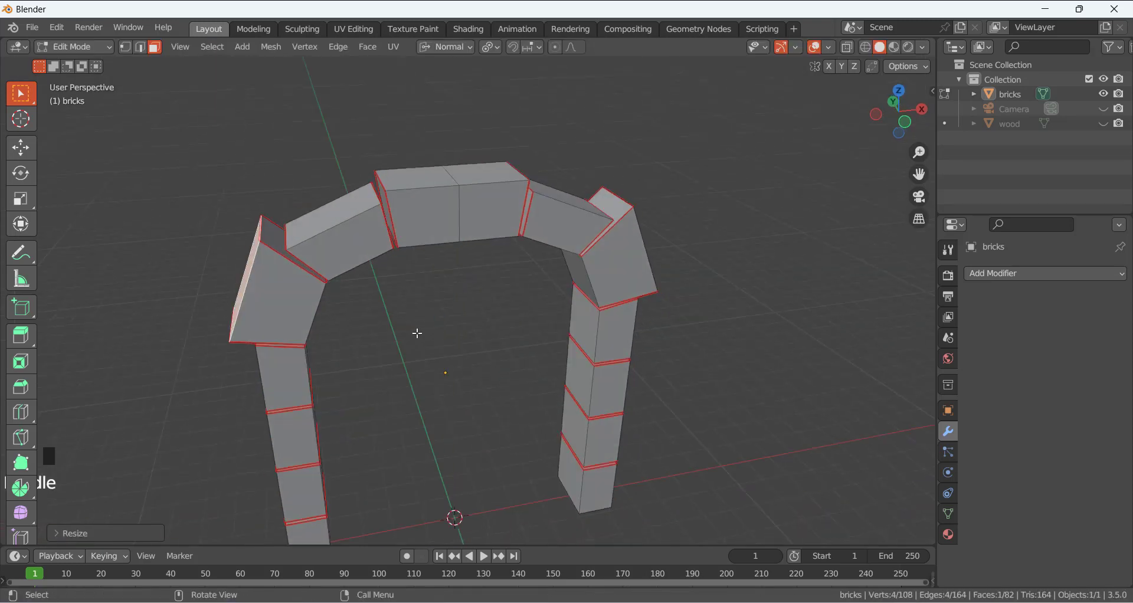
# Raise the two top faces of the arch's centre brick along normal Z by about 0.8 m.
pyautogui.click(406, 185)
pyautogui.keyDown('shift'); pyautogui.click(484, 176); pyautogui.keyUp('shift')
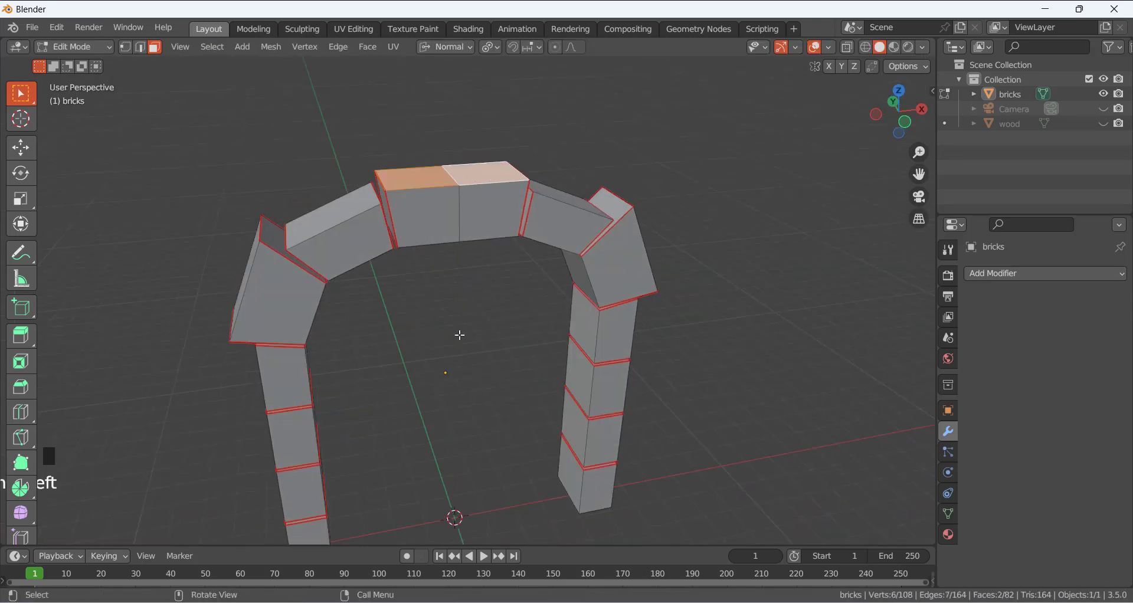
pyautogui.press('g')
pyautogui.press('z')
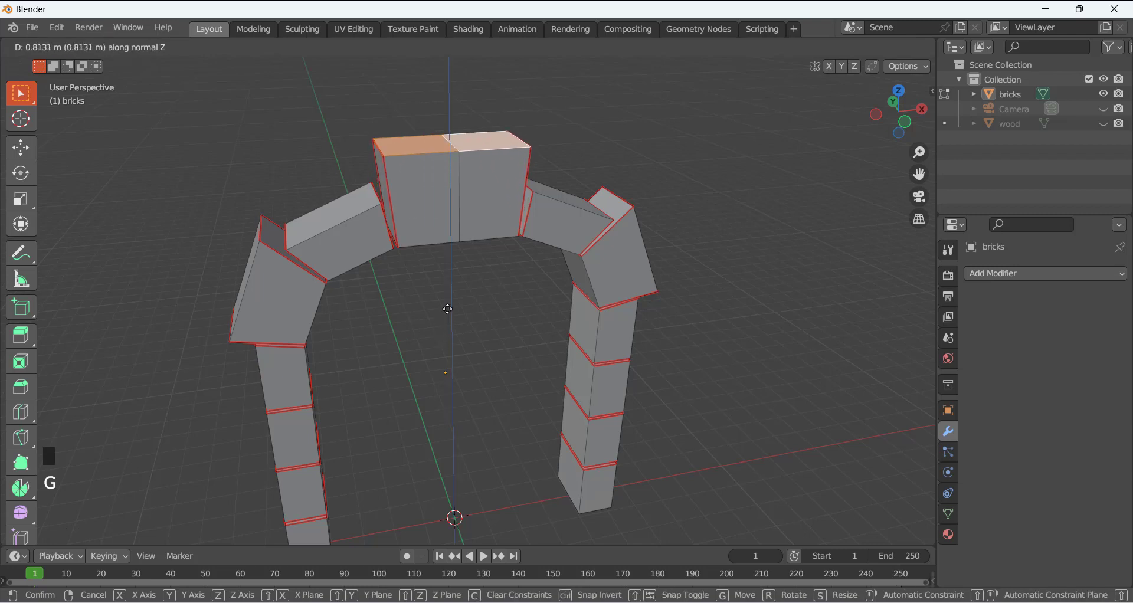
pyautogui.click(465, 302)
# Select the whole centre brick as a linked piece and scale it along normal X to about 1.02.
pyautogui.press('KP_1')
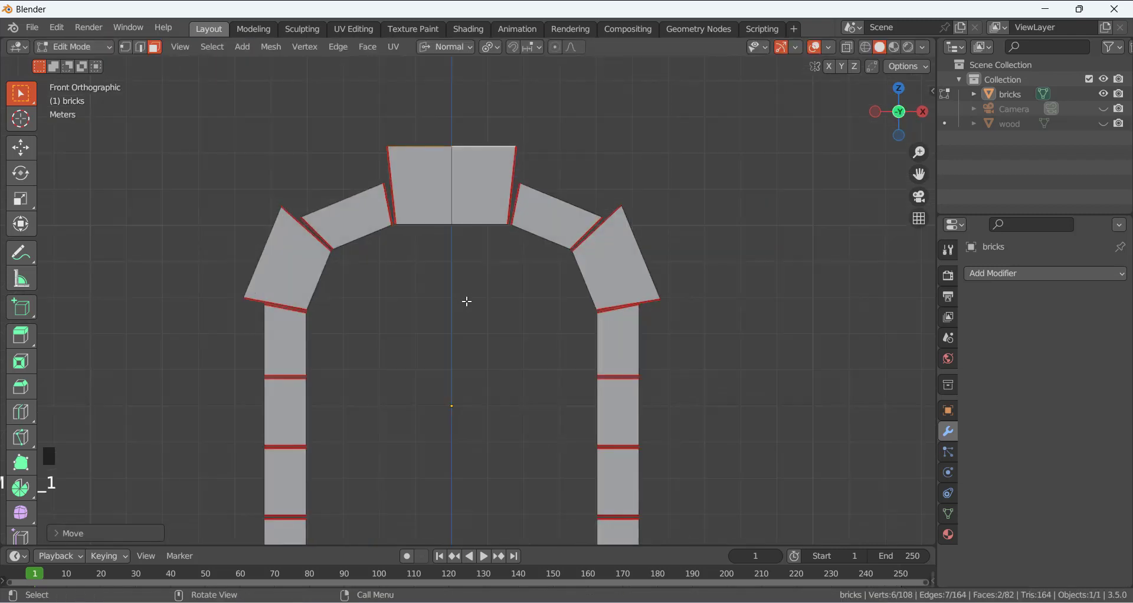
pyautogui.press('l')
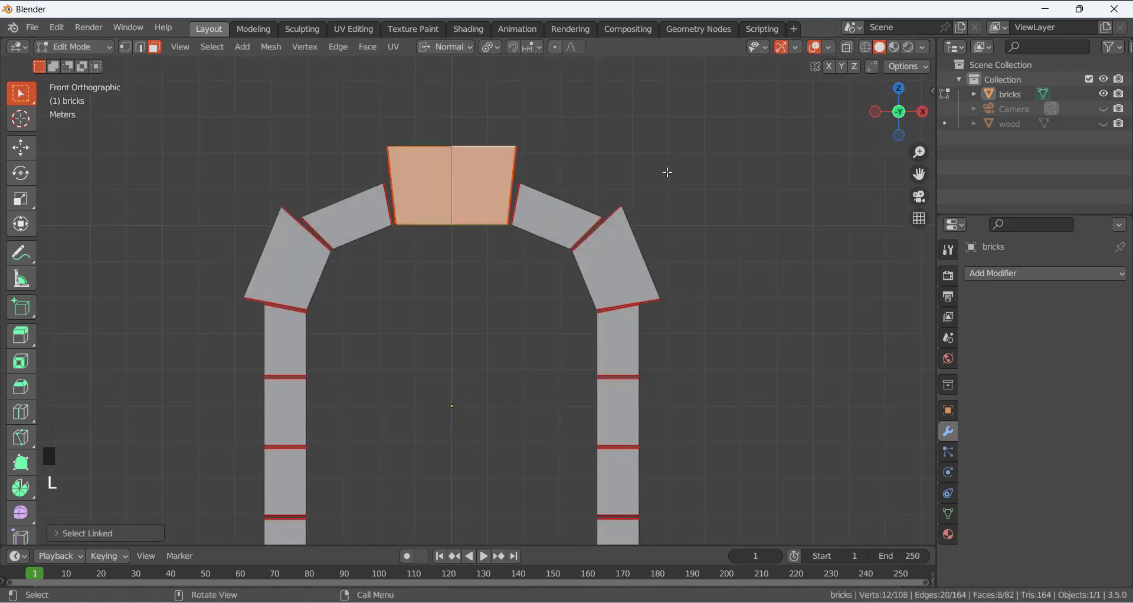
pyautogui.press('s')
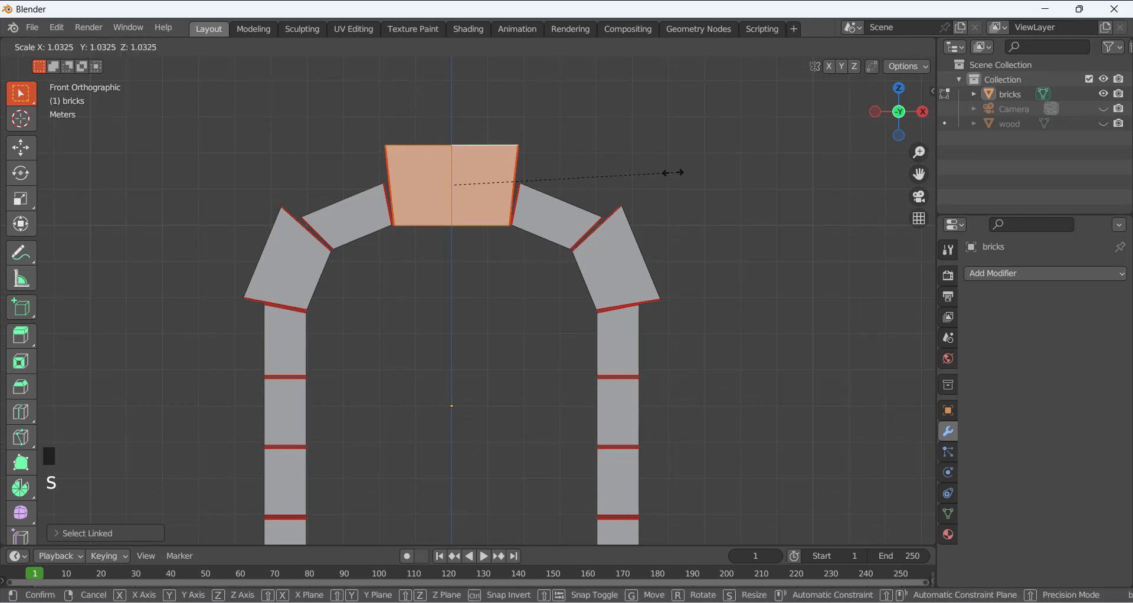
pyautogui.click(670, 171)
pyautogui.press('s')
pyautogui.press('x')
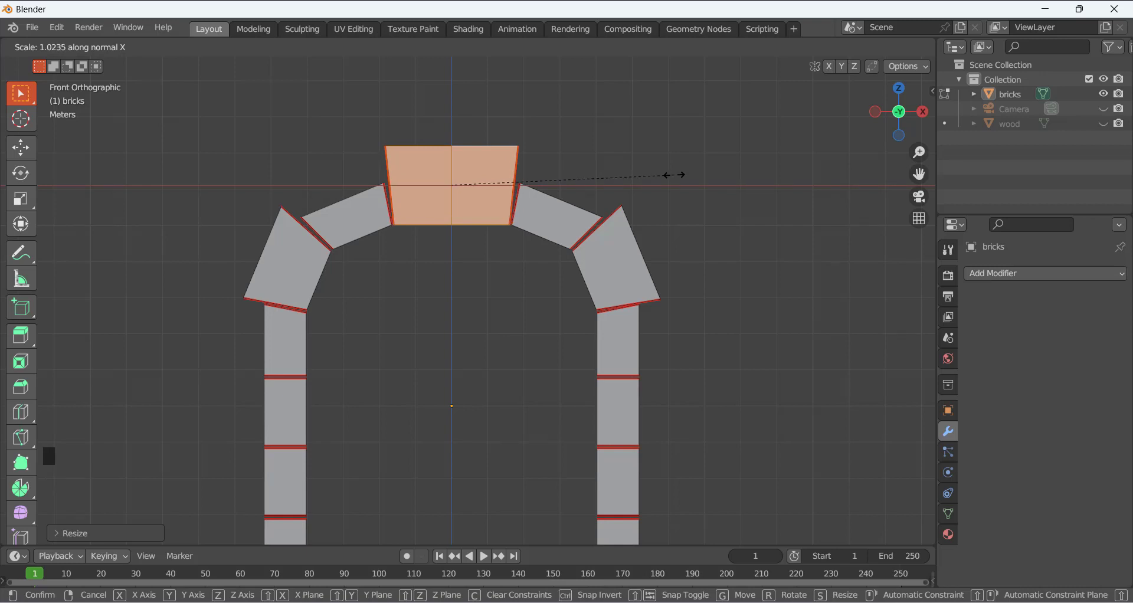
pyautogui.click(672, 174)
# Flare the centre brick by scaling its two top faces along normal X to about 1.1.
pyautogui.moveTo(630, 152); pyautogui.dragTo(507, 142, button='middle')
pyautogui.click(507, 142)
pyautogui.keyDown('shift'); pyautogui.click(430, 141); pyautogui.keyUp('shift')
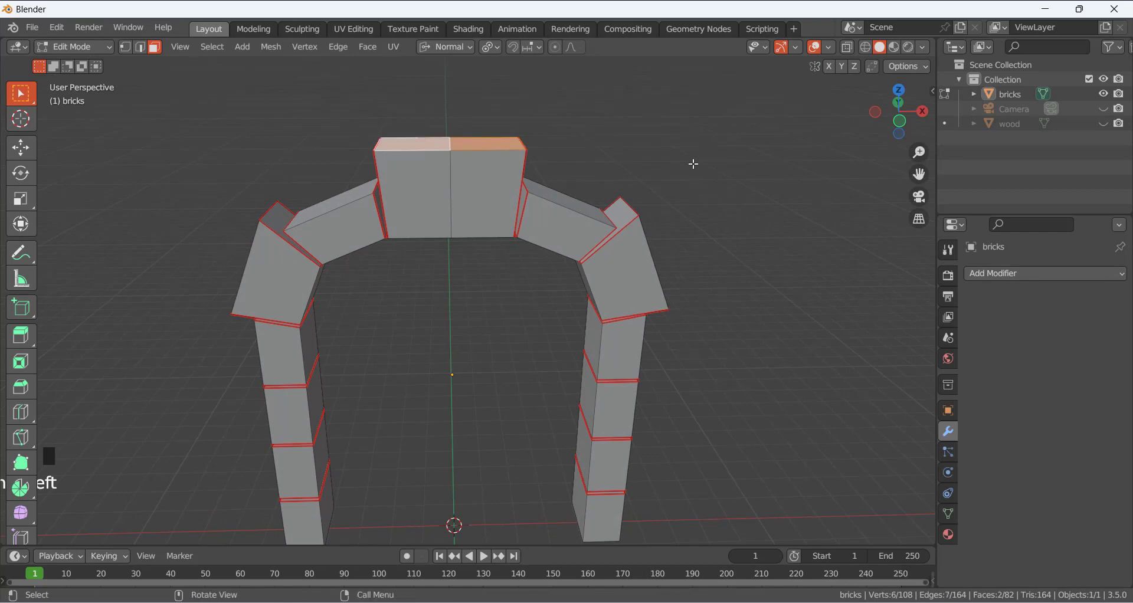
pyautogui.press('KP_1')
pyautogui.press('s')
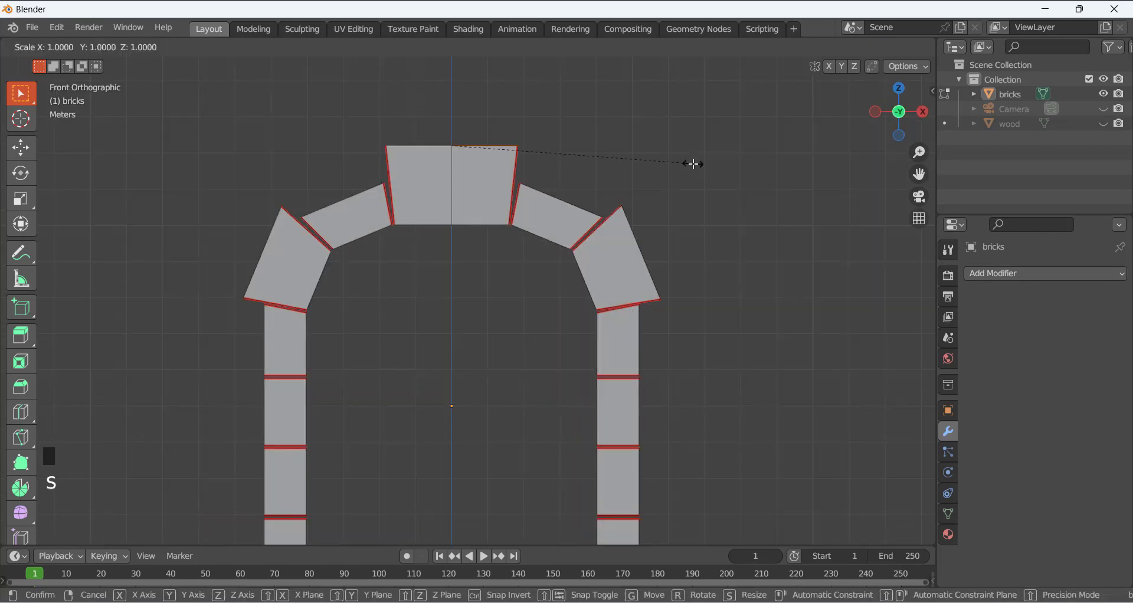
pyautogui.press('x')
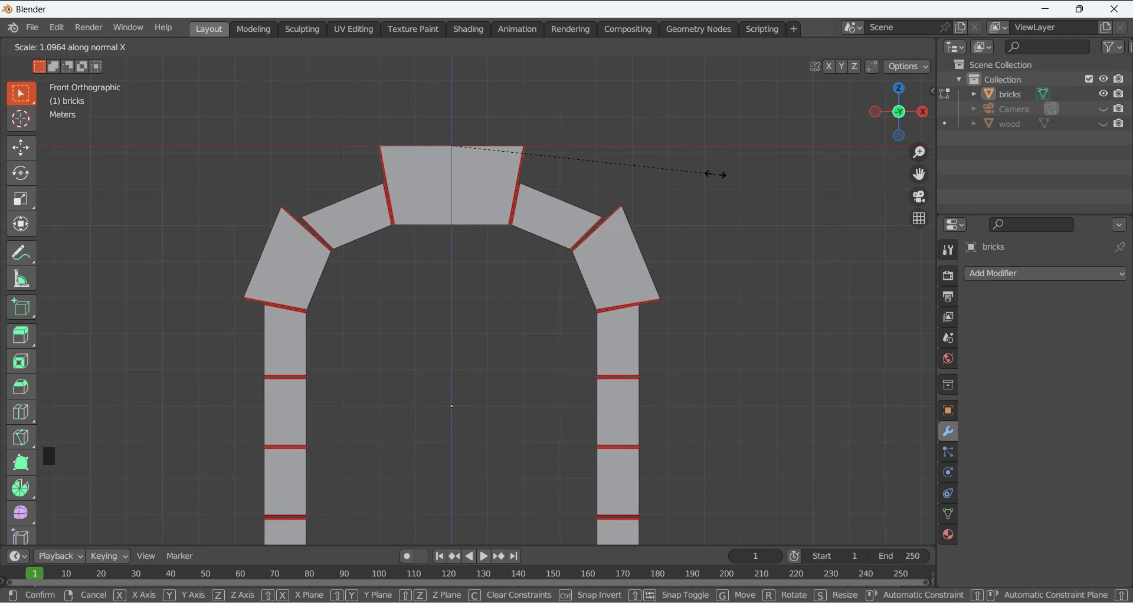
pyautogui.click(716, 175)
# Move the outer face of the thickened brick above the left column along normal Y by about 0.08 m.
pyautogui.click(324, 284)
pyautogui.moveTo(324, 284); pyautogui.dragTo(178, 223, button='middle')
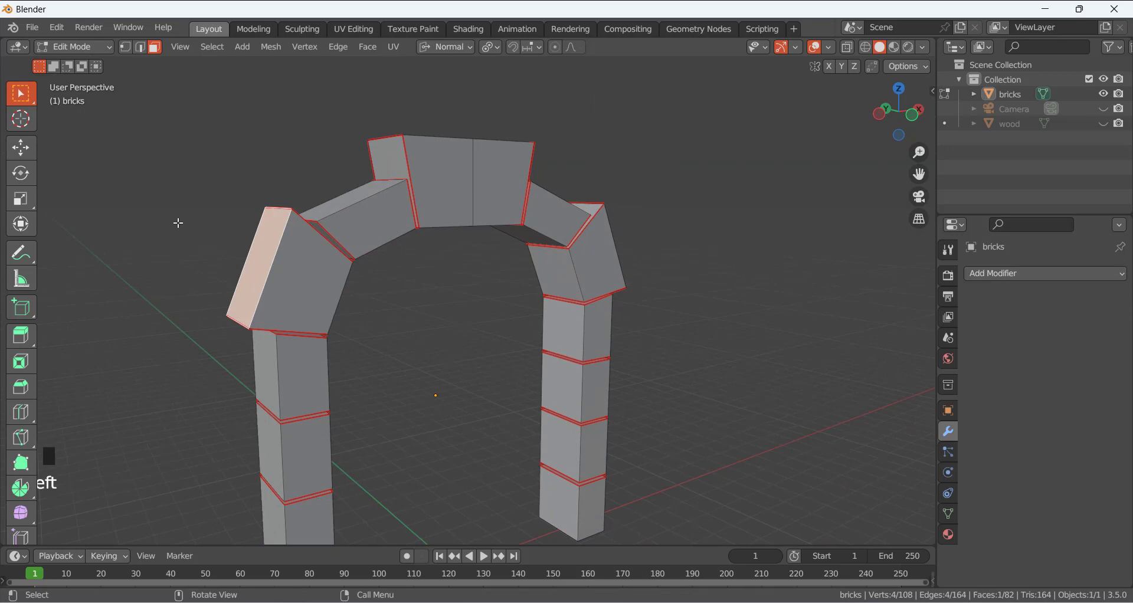
pyautogui.press('KP_1')
pyautogui.press('g')
pyautogui.press('y')
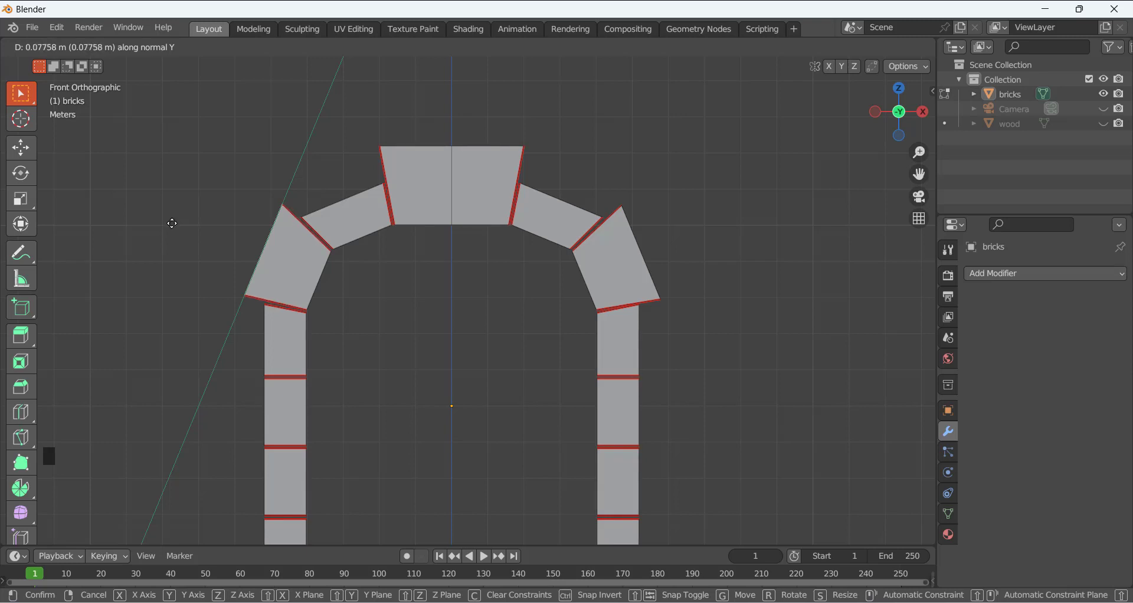
pyautogui.click(172, 223)
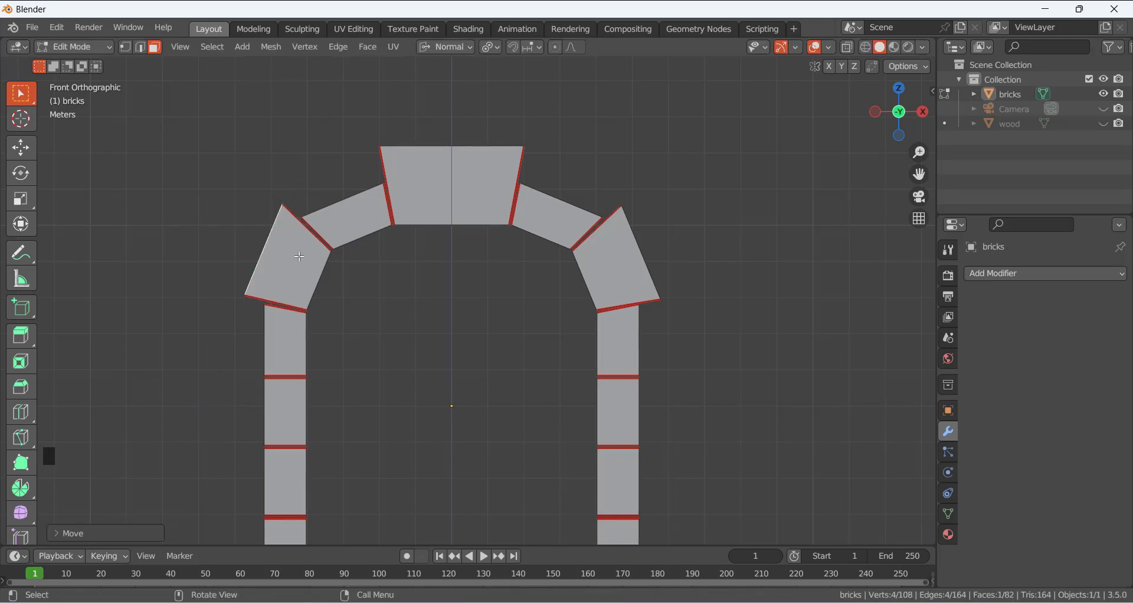
# Select the whole thickened brick above the left column and scale it along normal Z to about 1.07.
pyautogui.press('l')
pyautogui.press('s')
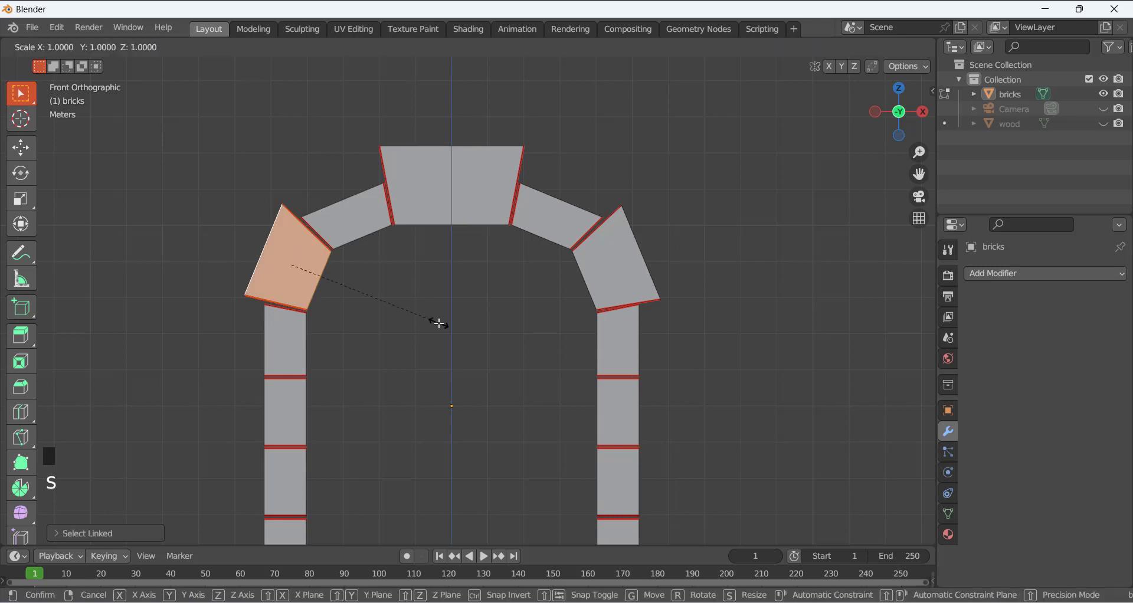
pyautogui.press('y')
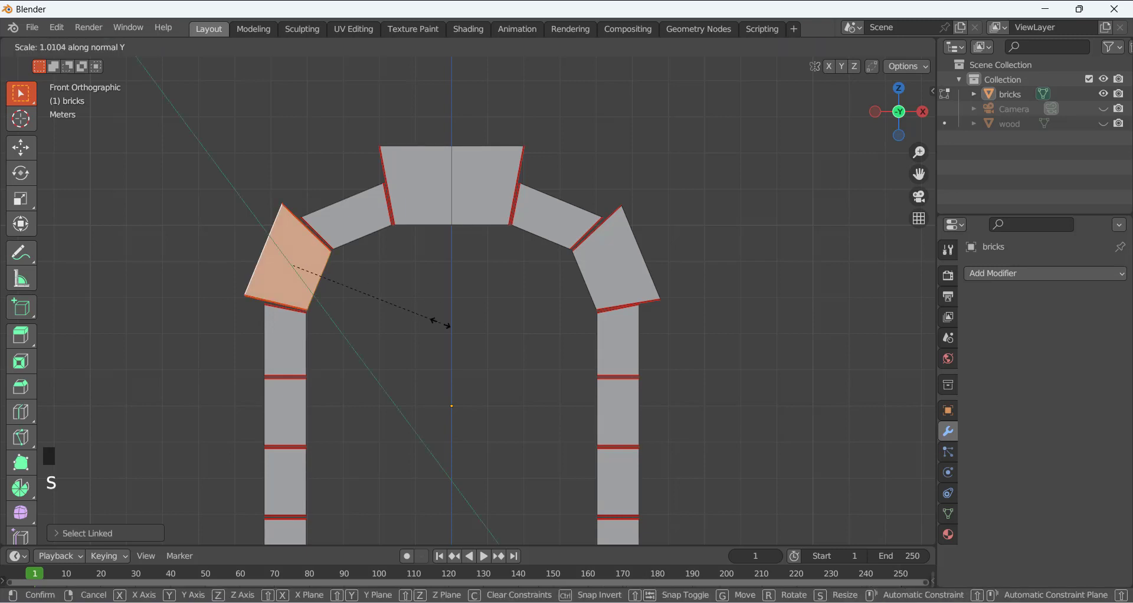
pyautogui.press('x')
pyautogui.press('z')
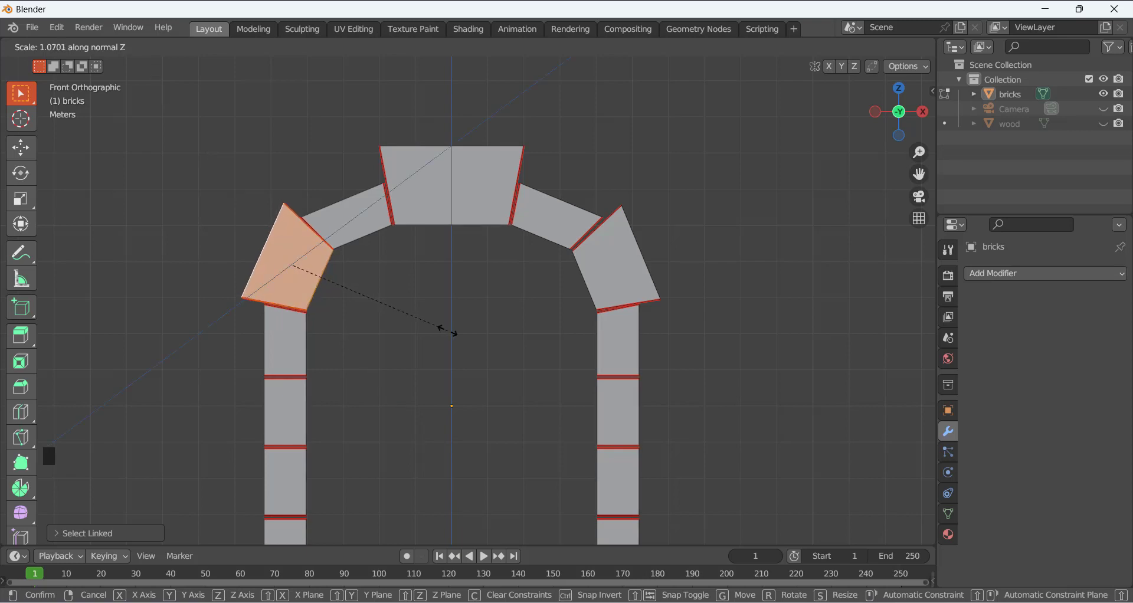
pyautogui.click(452, 334)
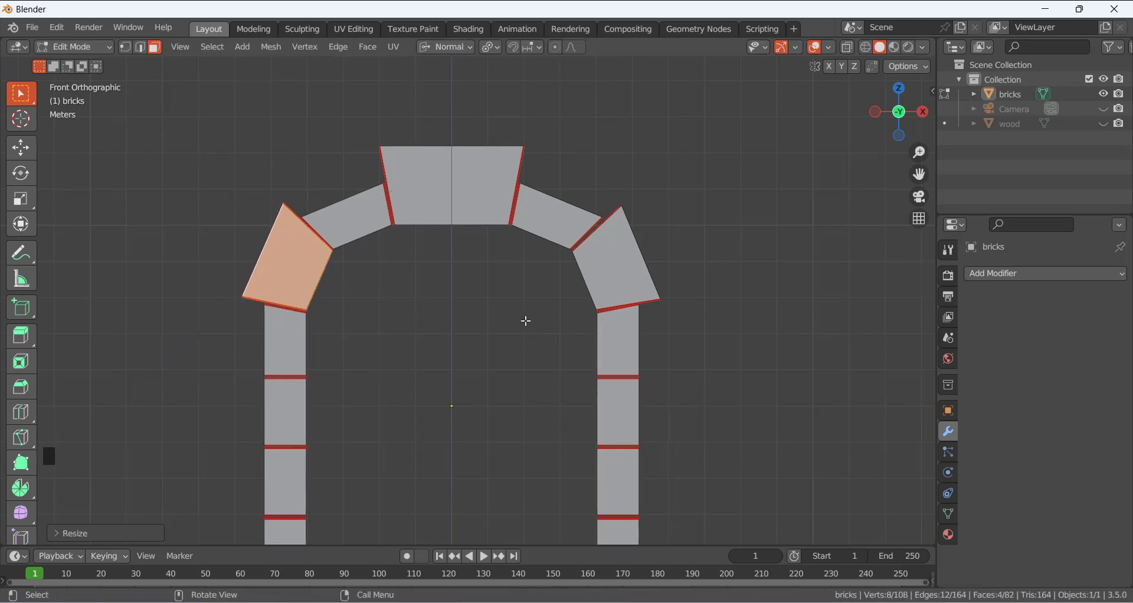
# Move the outer face of the thickened brick above the right column along normal Y by about -0.1 m.
pyautogui.moveTo(524, 319); pyautogui.dragTo(484, 319, button='middle')
pyautogui.click(646, 263)
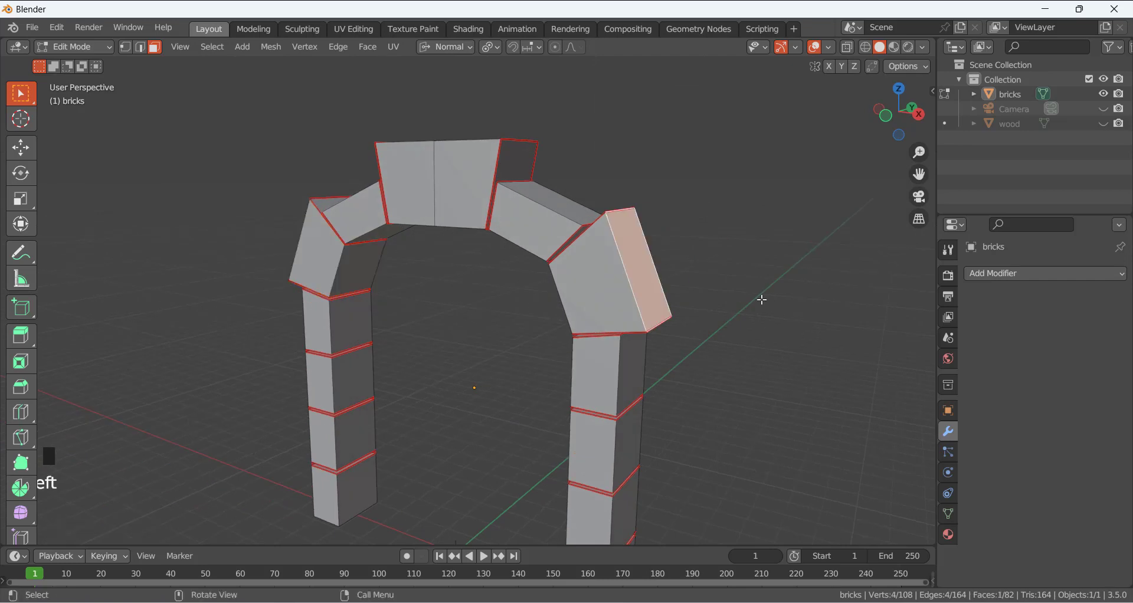
pyautogui.press('KP_1')
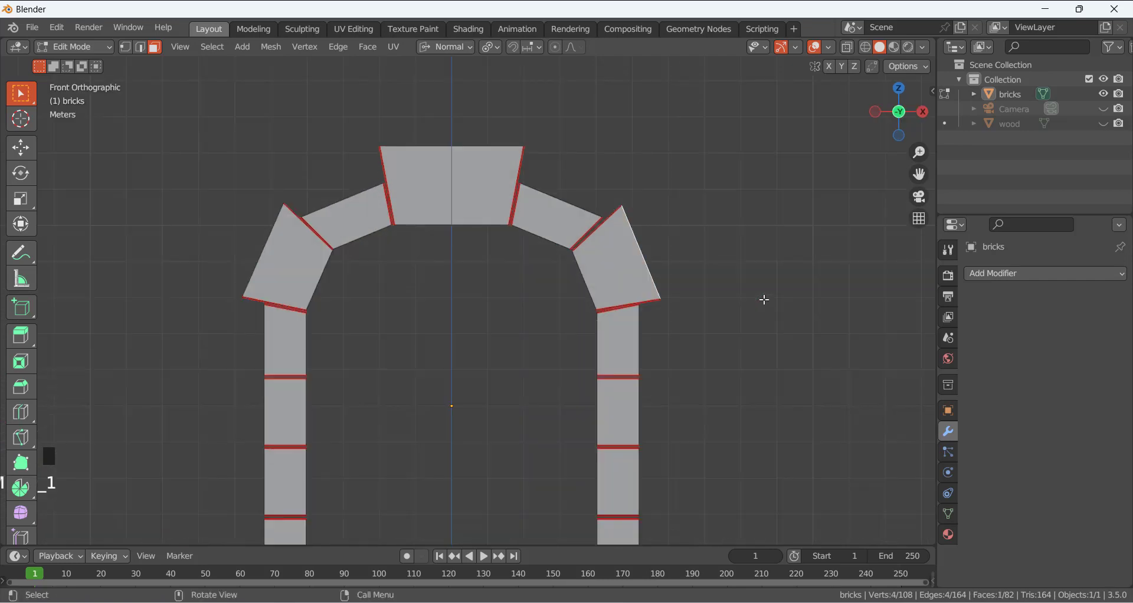
pyautogui.press('g')
pyautogui.press('y')
pyautogui.press('y')
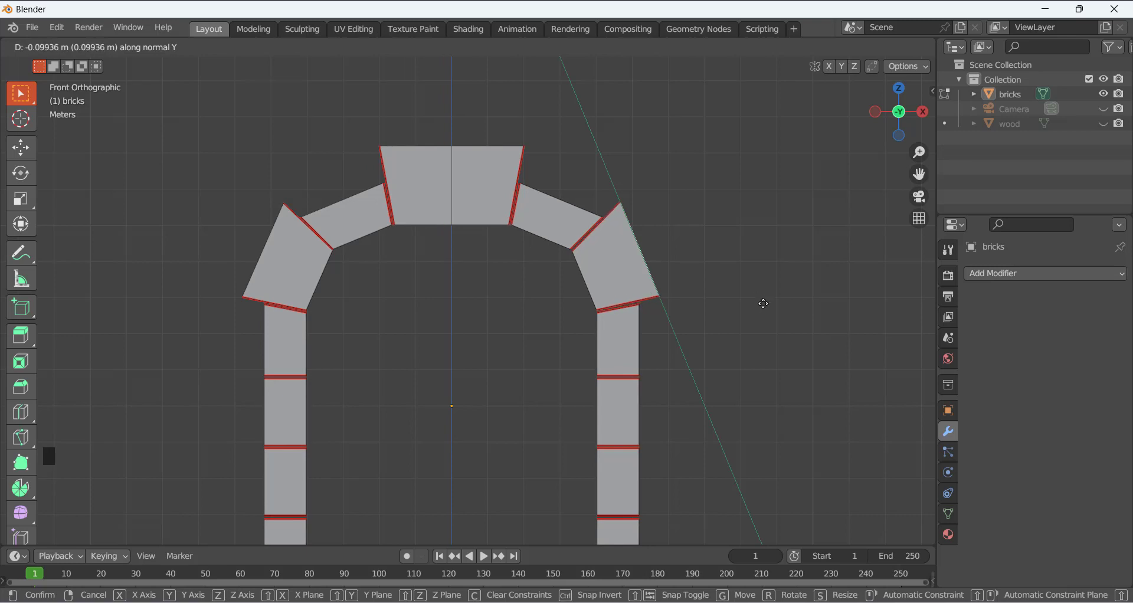
pyautogui.click(763, 303)
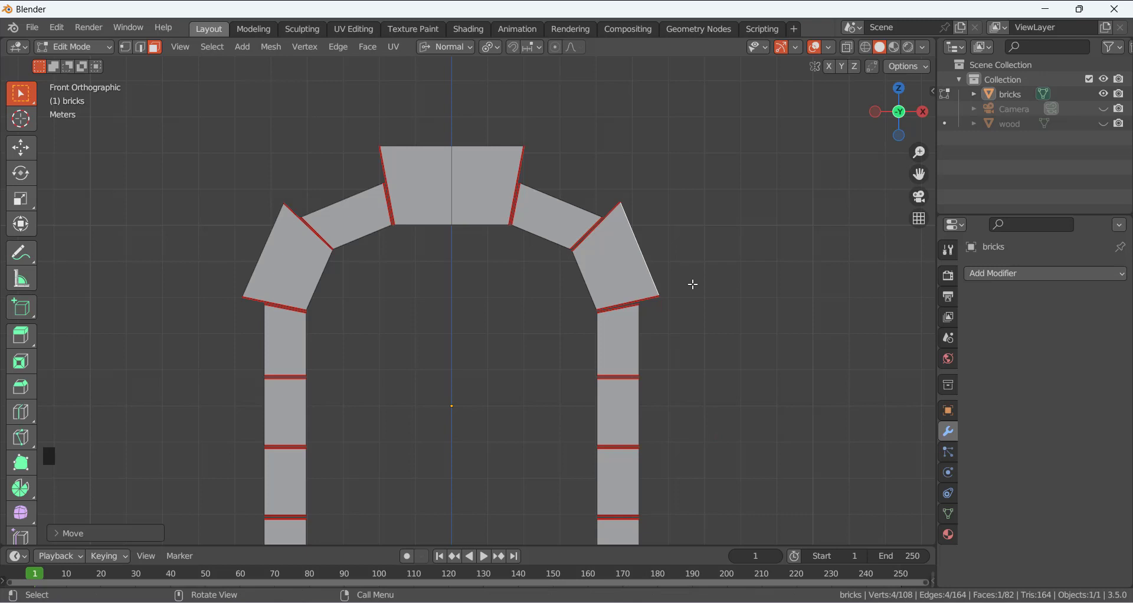
# Select the whole thickened brick above the right column and scale it slightly along normal X.
pyautogui.scroll(1, 649, 290)
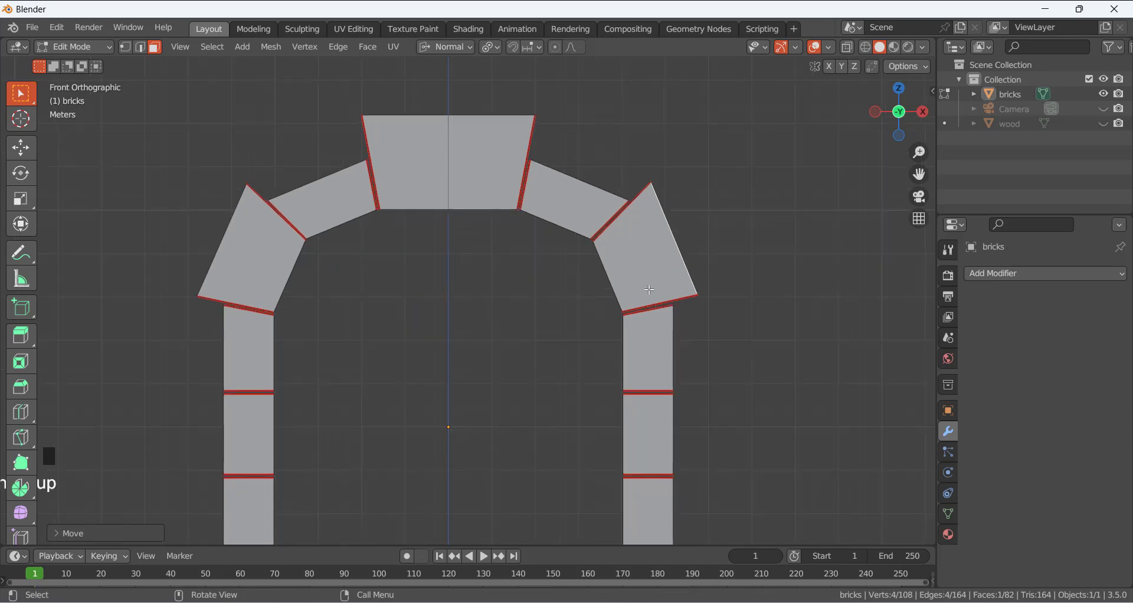
pyautogui.scroll(-1, 611, 272)
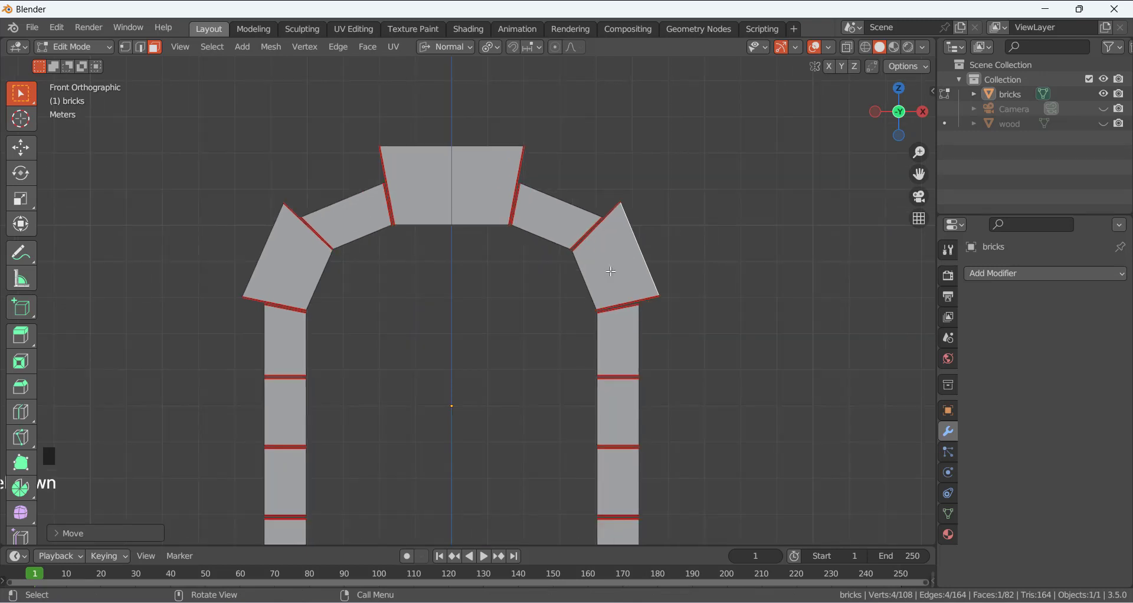
pyautogui.press('l')
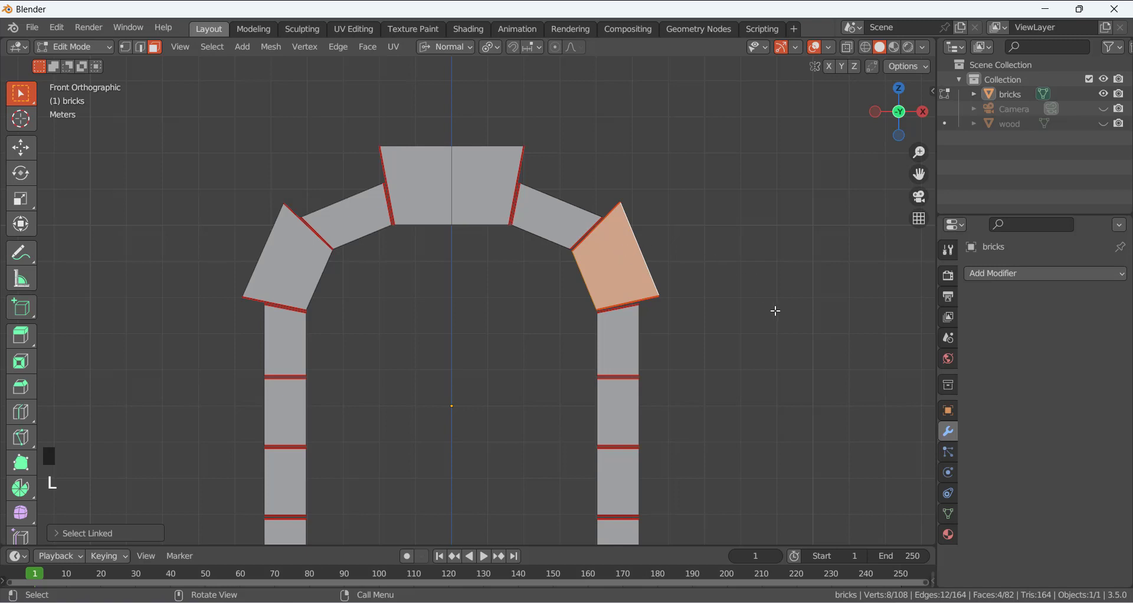
pyautogui.press('s')
pyautogui.press('x')
pyautogui.press('x')
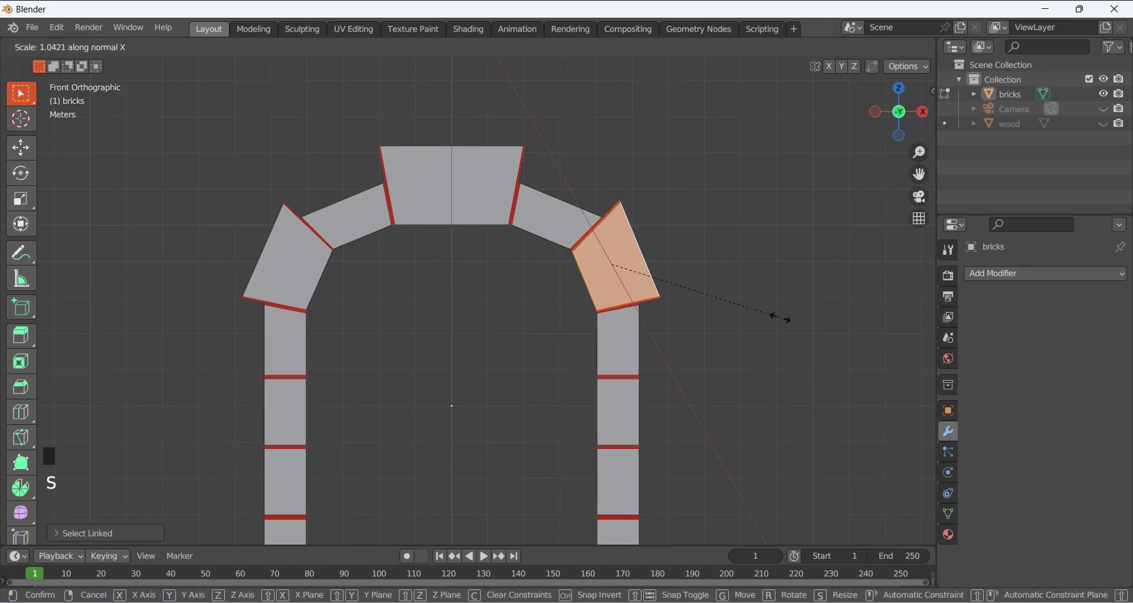
pyautogui.click(768, 318)
# Clear the selection and return the bricks object to Object Mode to check the arch from several angles.
pyautogui.moveTo(463, 294)
pyautogui.mouseDown(button='middle')
pyautogui.moveTo(448, 357)
pyautogui.moveTo(470, 304)
pyautogui.mouseUp(button='middle')
pyautogui.scroll(-3, 470, 303)
pyautogui.moveTo(455, 353); pyautogui.dragTo(510, 291, button='middle')
pyautogui.click(450, 351)
pyautogui.press('Tab')
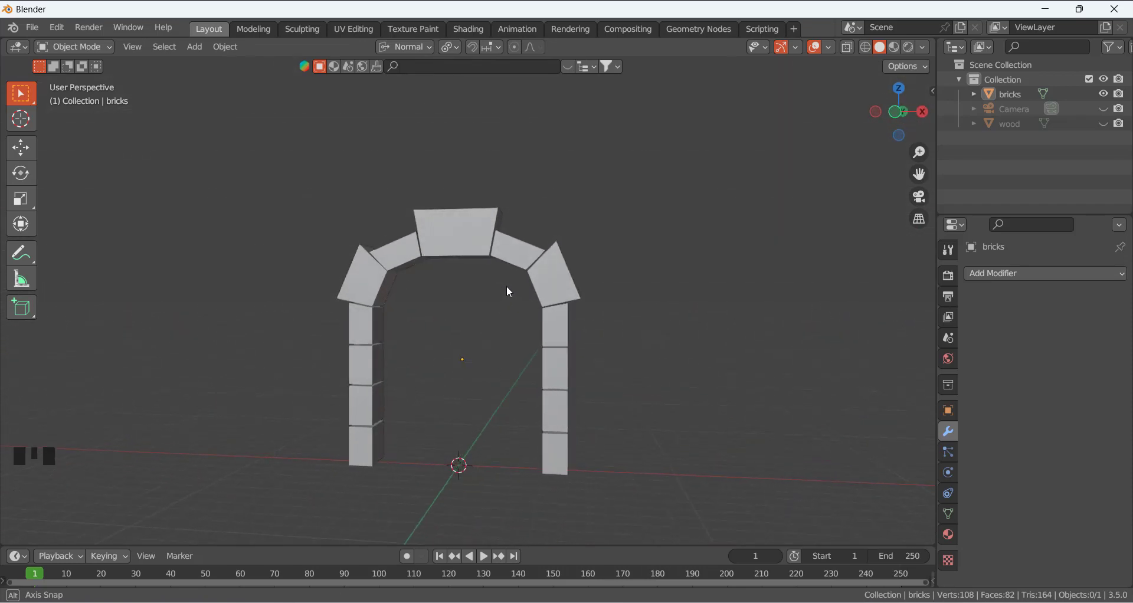
pyautogui.moveTo(367, 387); pyautogui.dragTo(412, 425, button='middle')
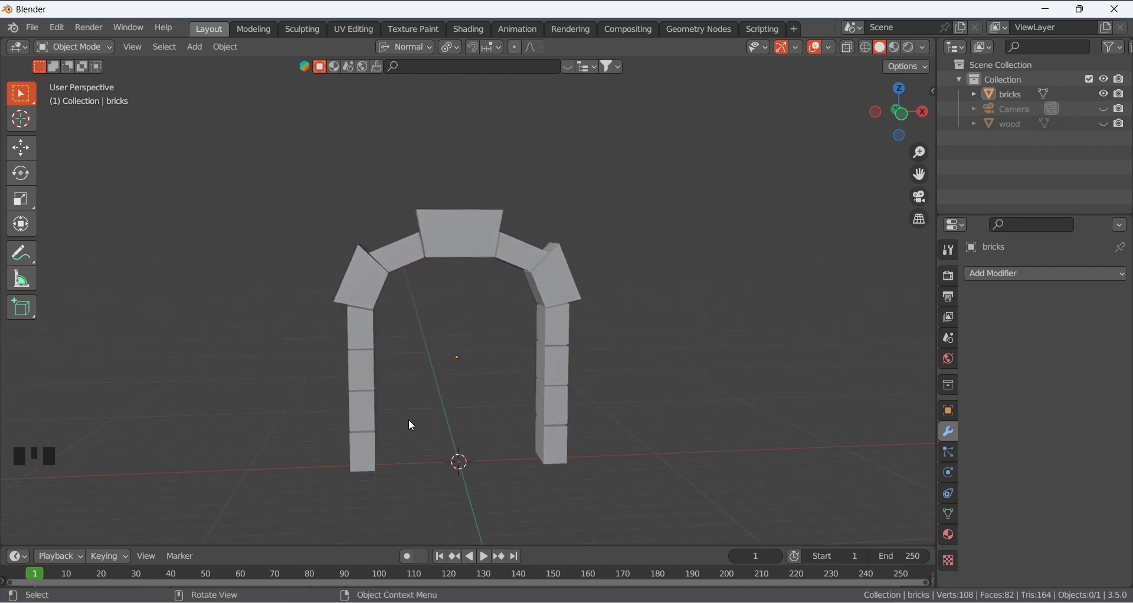
# Show the wood object and hide the bricks object, keeping the camera hidden.
pyautogui.click(1104, 123)
pyautogui.moveTo(626, 282); pyautogui.dragTo(553, 296, button='middle')
pyautogui.moveTo(528, 333); pyautogui.dragTo(566, 322, button='middle')
pyautogui.click(565, 328)
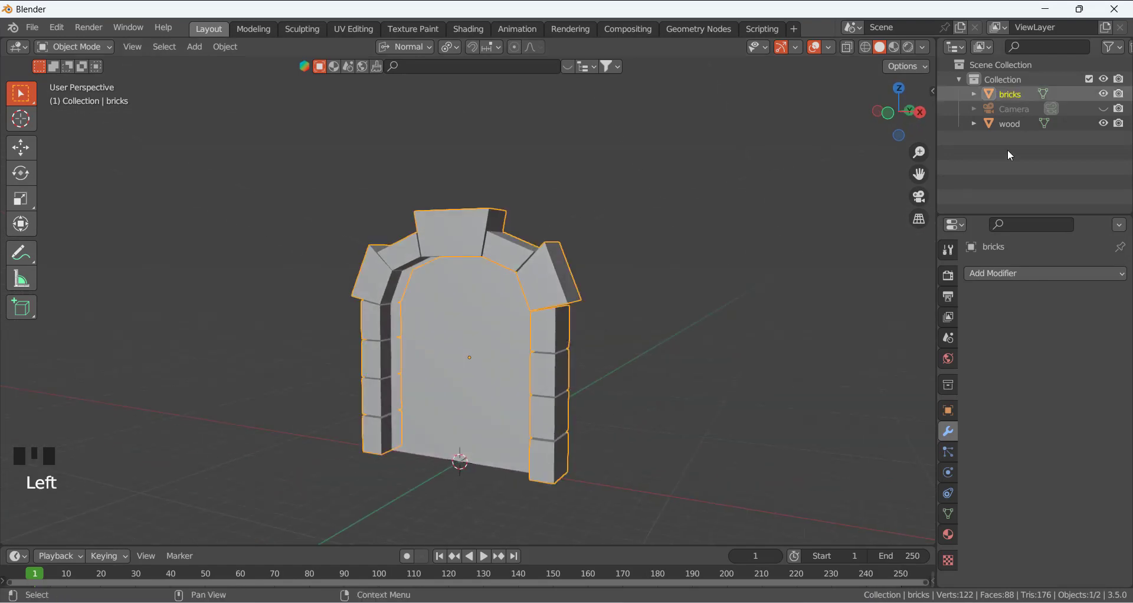
pyautogui.click(1103, 93)
pyautogui.click(1103, 108)
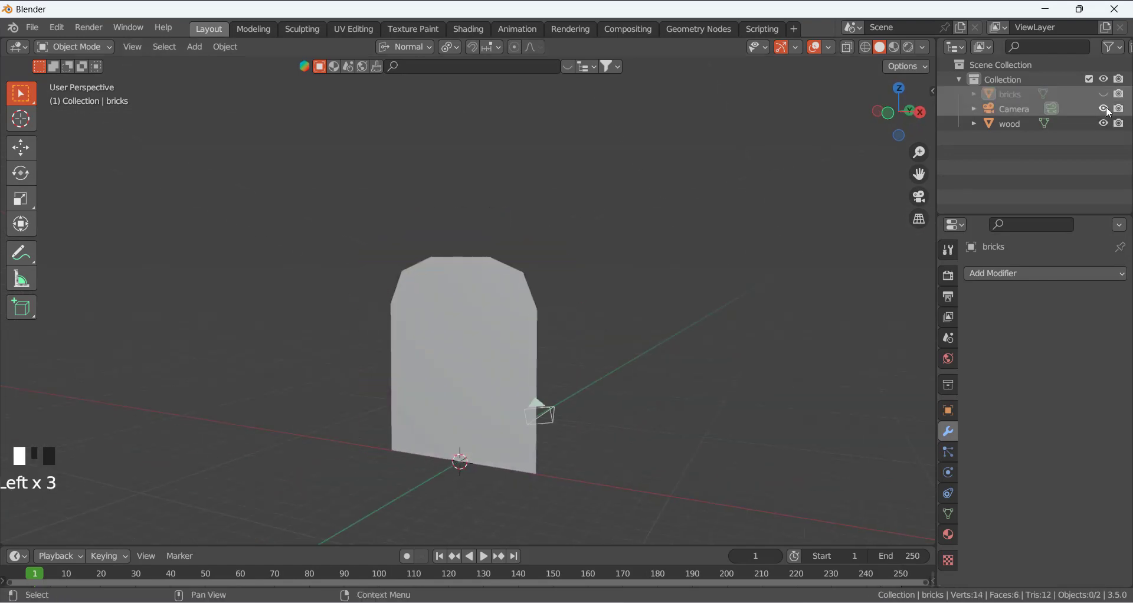
pyautogui.click(1104, 108)
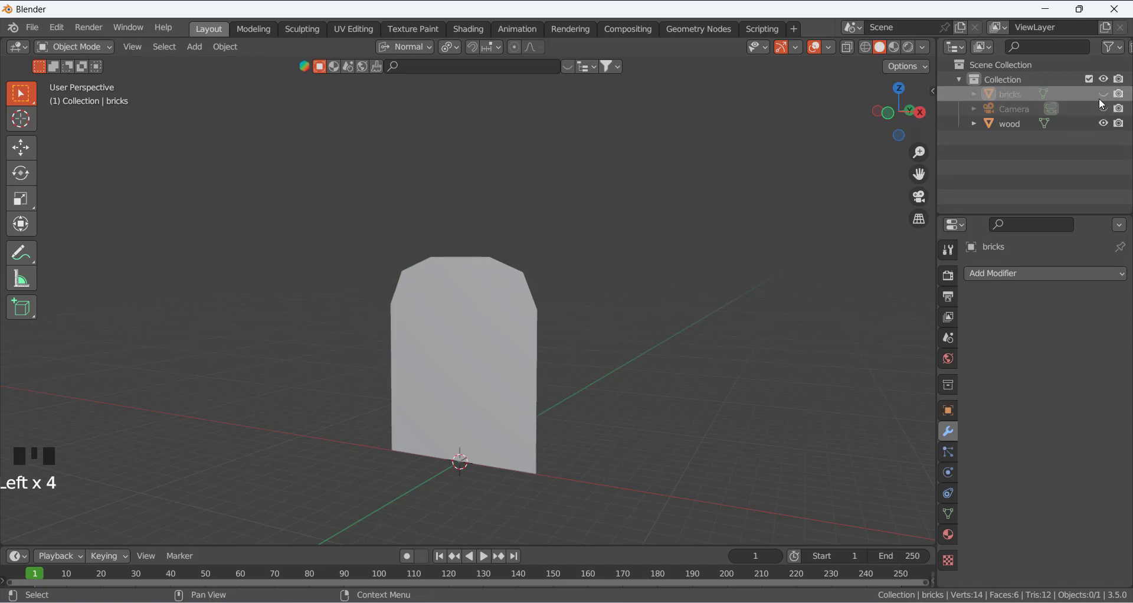
# Select the wood panel and open it in Edit Mode with face selection.
pyautogui.moveTo(483, 327); pyautogui.dragTo(548, 351, button='middle')
pyautogui.click(451, 357)
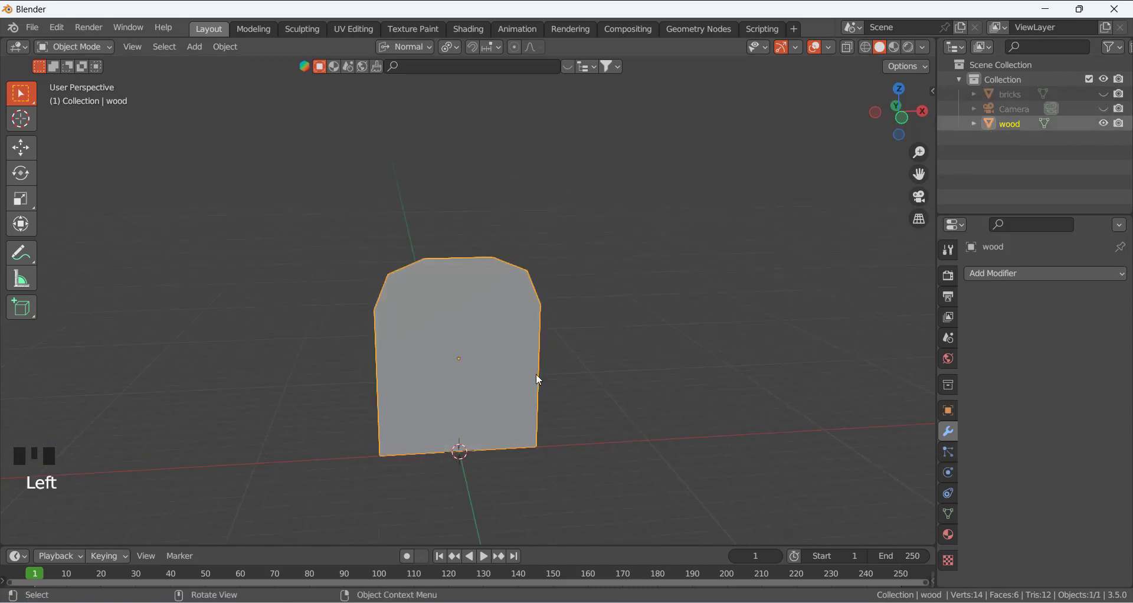
pyautogui.press('Tab')
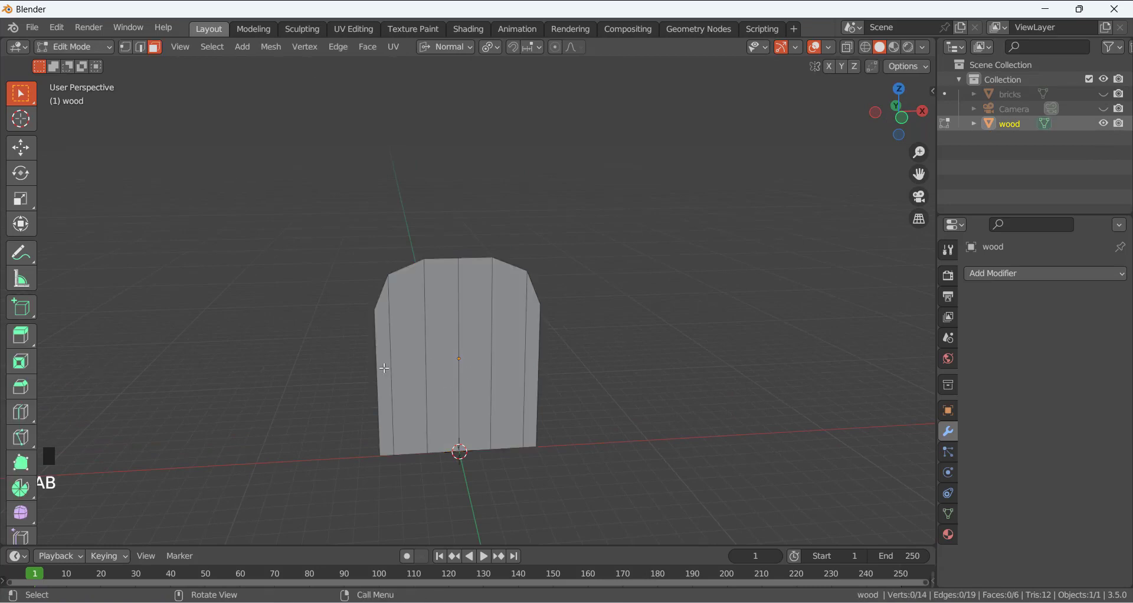
pyautogui.press('3')
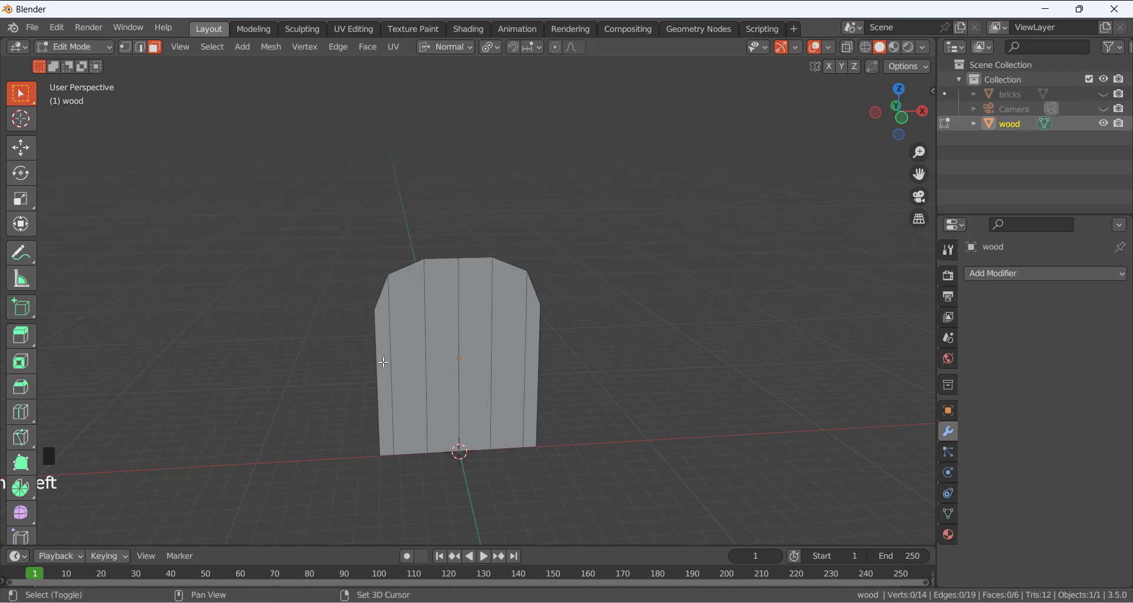
# Select the first, third and fifth planks of the wood panel and split them from their neighbours.
pyautogui.keyDown('shift'); pyautogui.click(384, 362); pyautogui.keyUp('shift')
pyautogui.keyDown('shift'); pyautogui.click(450, 362); pyautogui.keyUp('shift')
pyautogui.keyDown('shift'); pyautogui.click(507, 360); pyautogui.keyUp('shift')
pyautogui.moveTo(507, 360); pyautogui.dragTo(567, 422, button='middle')
pyautogui.press('y')
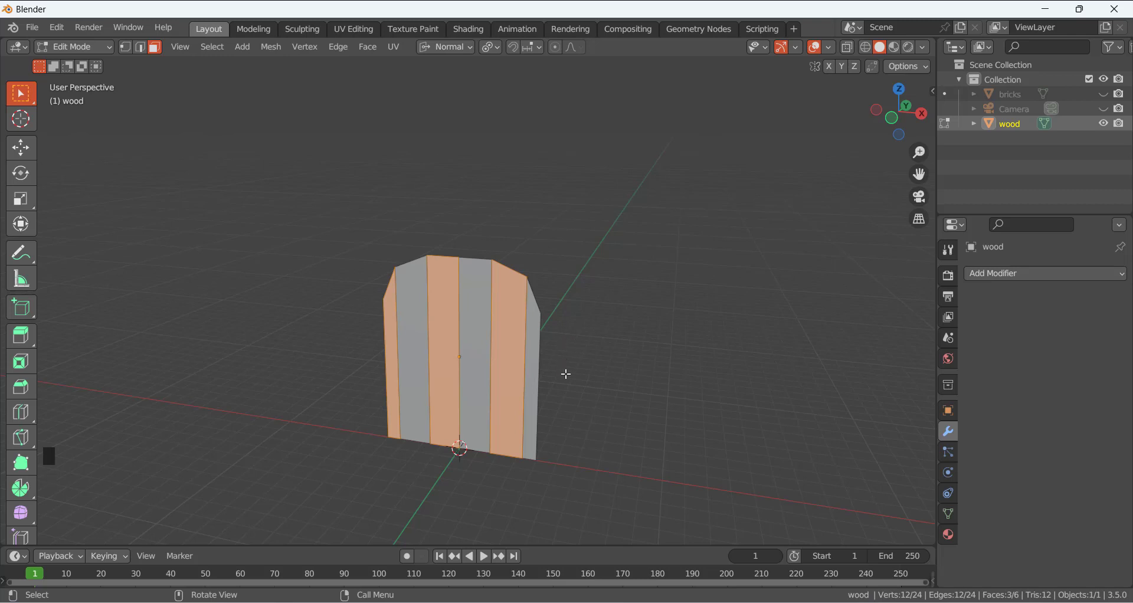
pyautogui.press('g')
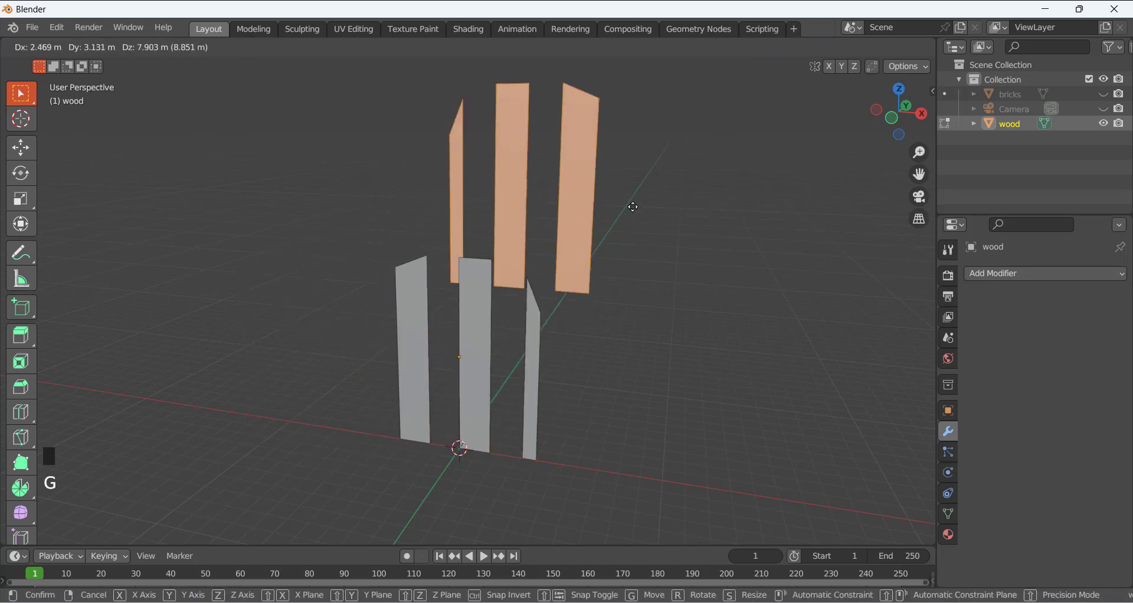
pyautogui.rightClick(617, 239)
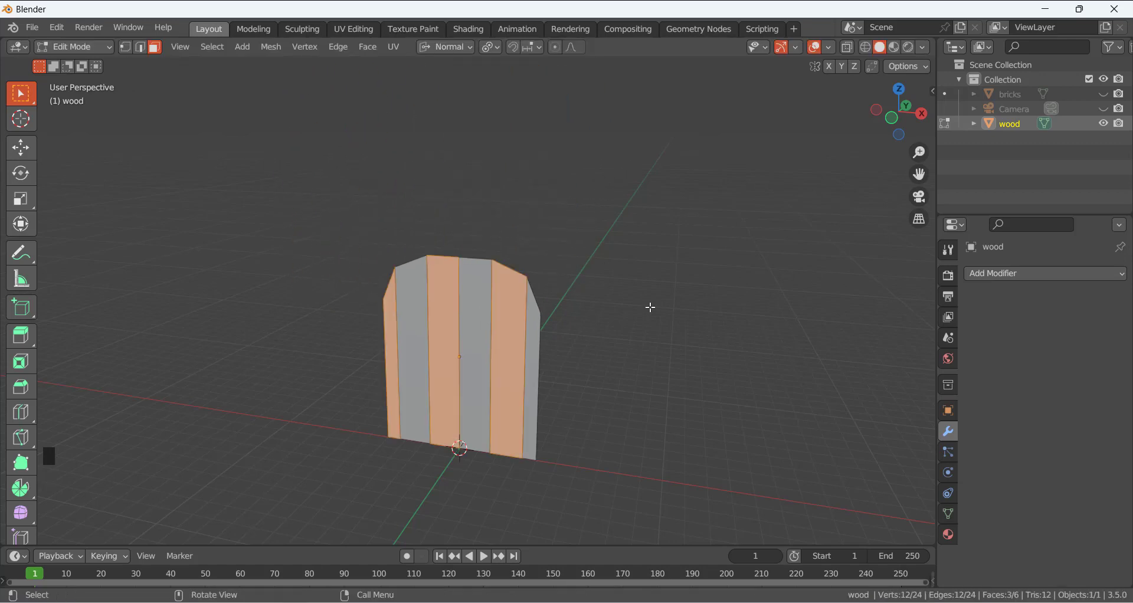
pyautogui.press('KP_1')
pyautogui.click(690, 324)
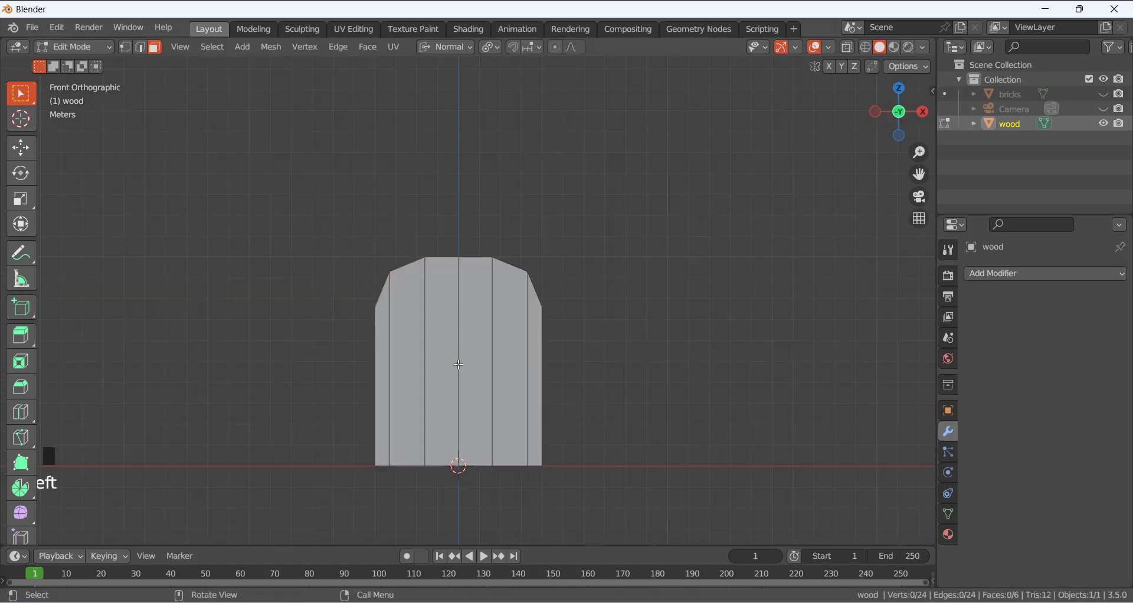
pyautogui.hotkey('ctrl', 'r')
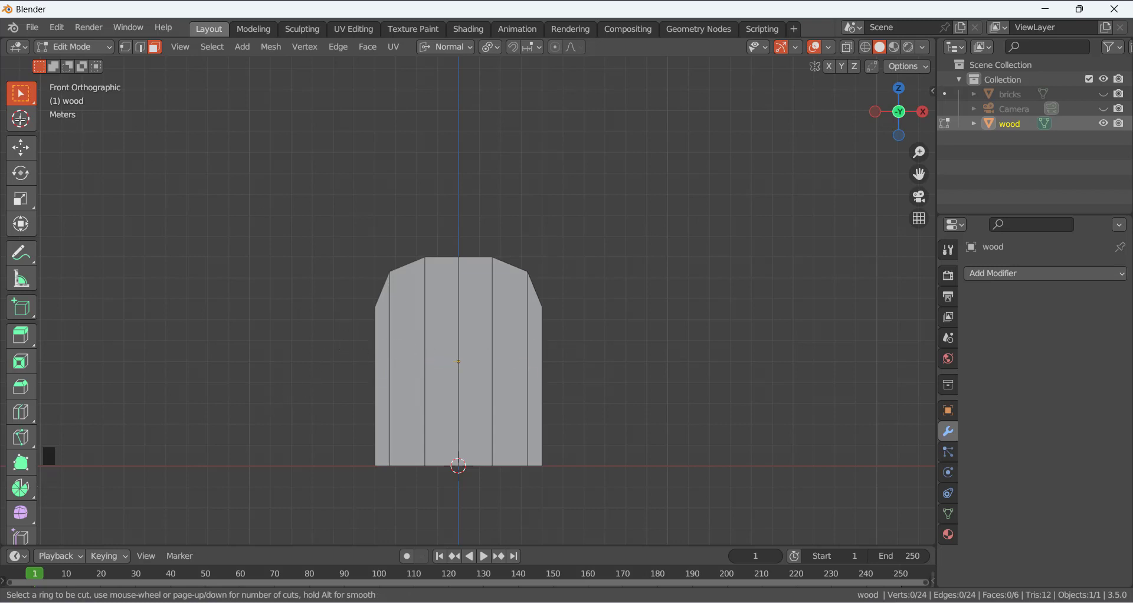
pyautogui.click(16, 94)
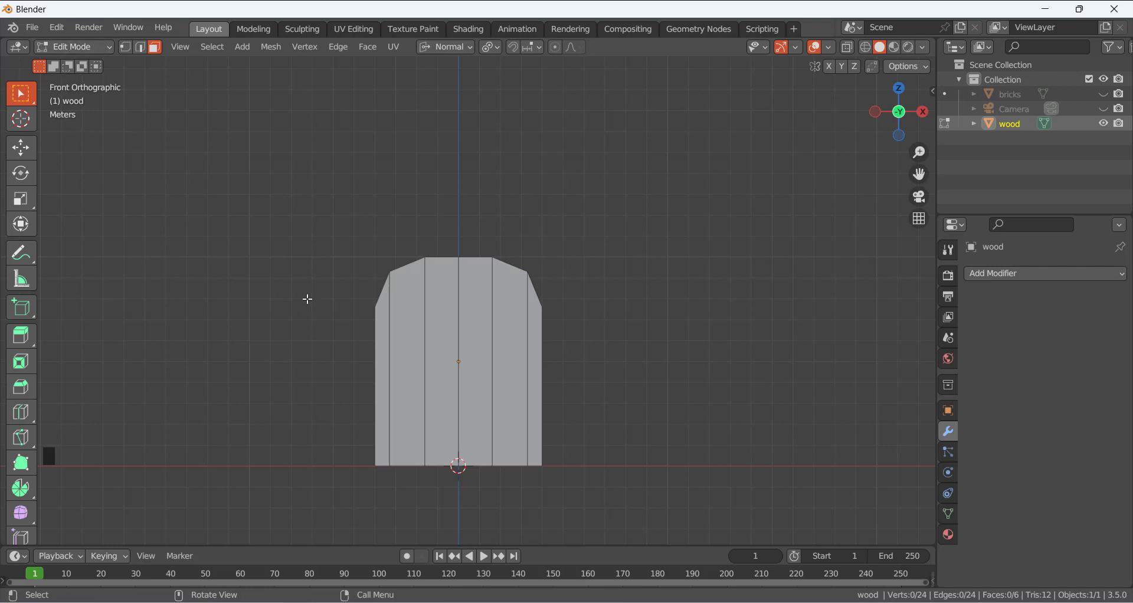
pyautogui.press('Escape')
pyautogui.moveTo(356, 355); pyautogui.dragTo(323, 379, button='middle')
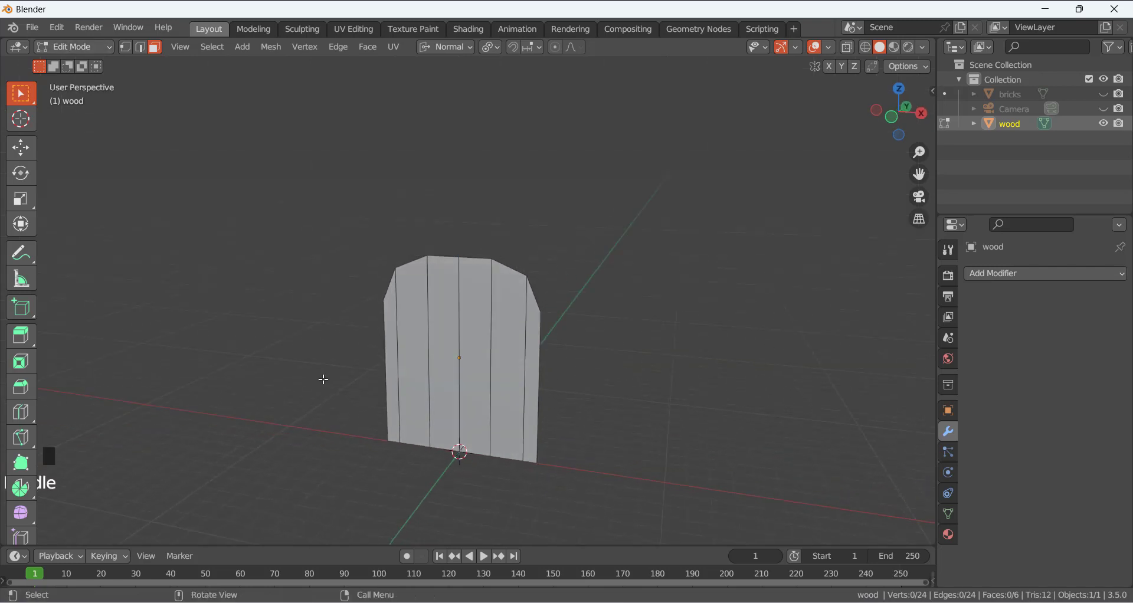
# Undo the split of the wood planks along with the face selections made for it.
pyautogui.hotkey('ctrl', 'z')
pyautogui.hotkey('ctrl', 'z')
pyautogui.hotkey('ctrl', 'z')
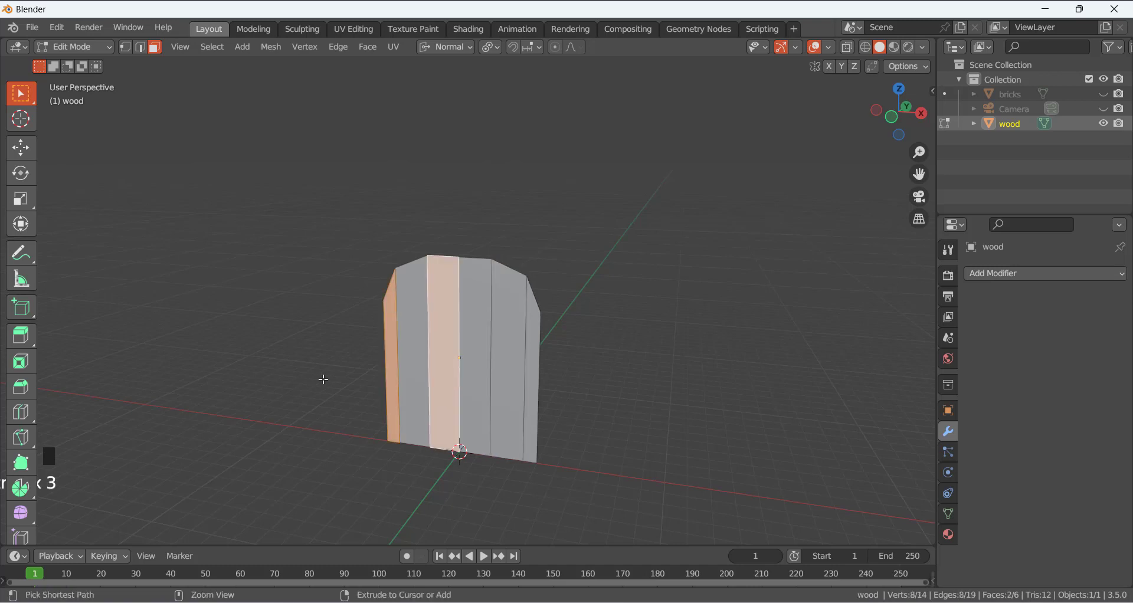
pyautogui.hotkey('ctrl', 'z')
pyautogui.hotkey('ctrl', 'z')
pyautogui.hotkey('ctrl', 'z')
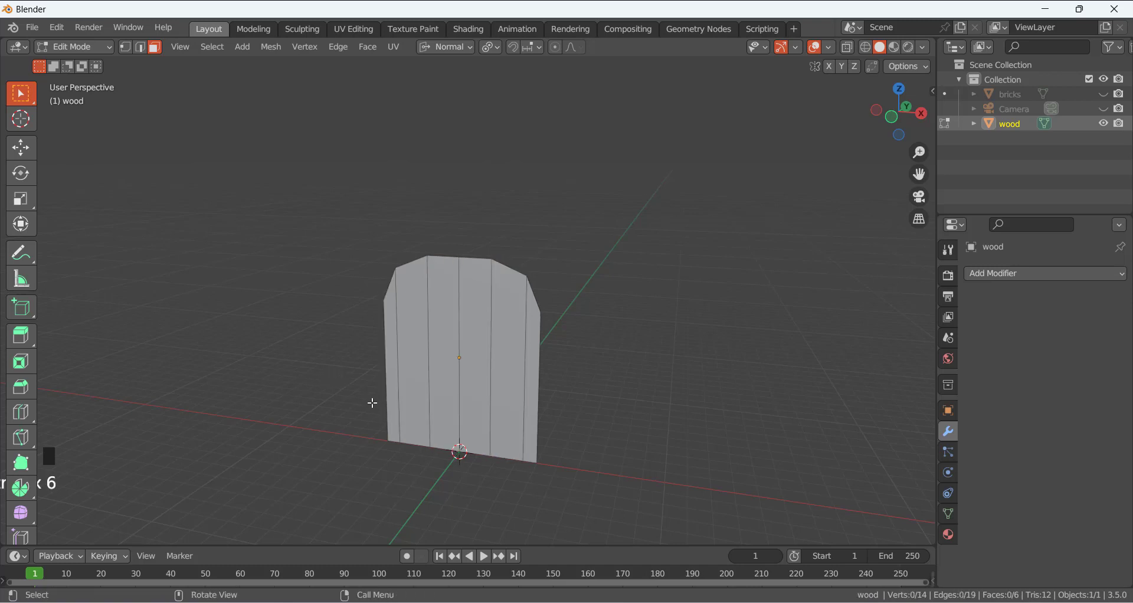
# Try a single horizontal loop cut across all the wood planks, and undo it.
pyautogui.hotkey('ctrl', 'r')
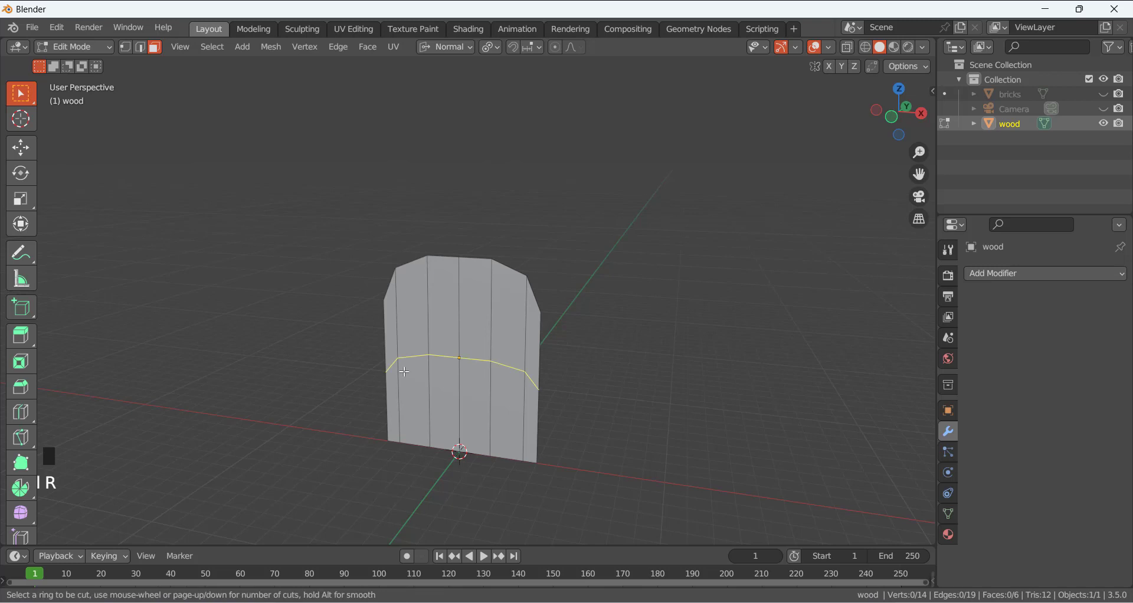
pyautogui.click(404, 372)
pyautogui.click(417, 298)
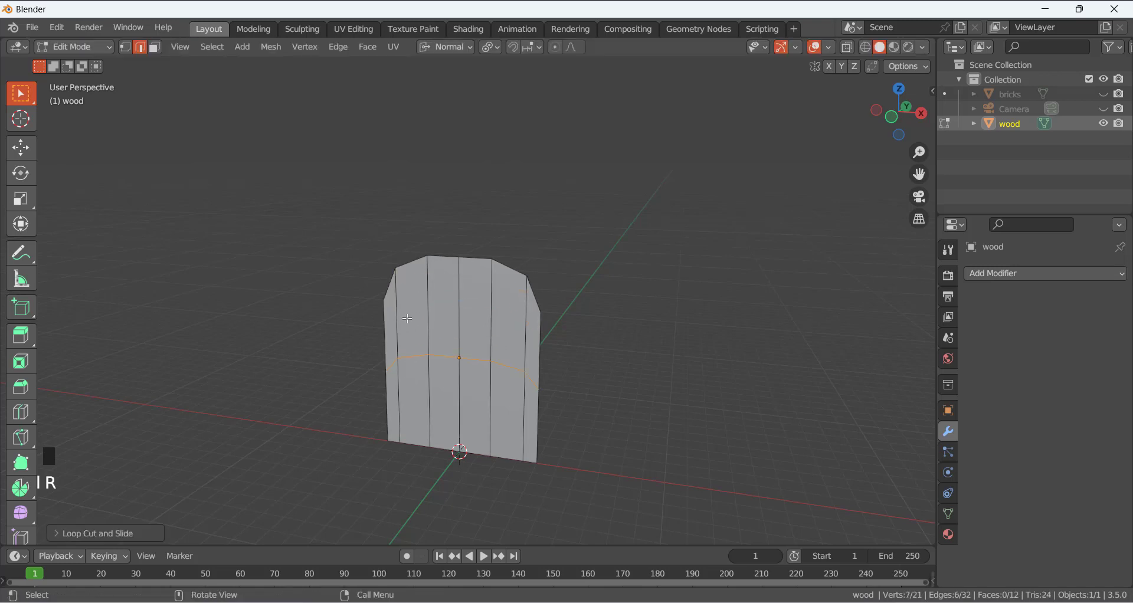
pyautogui.hotkey('ctrl', 'z')
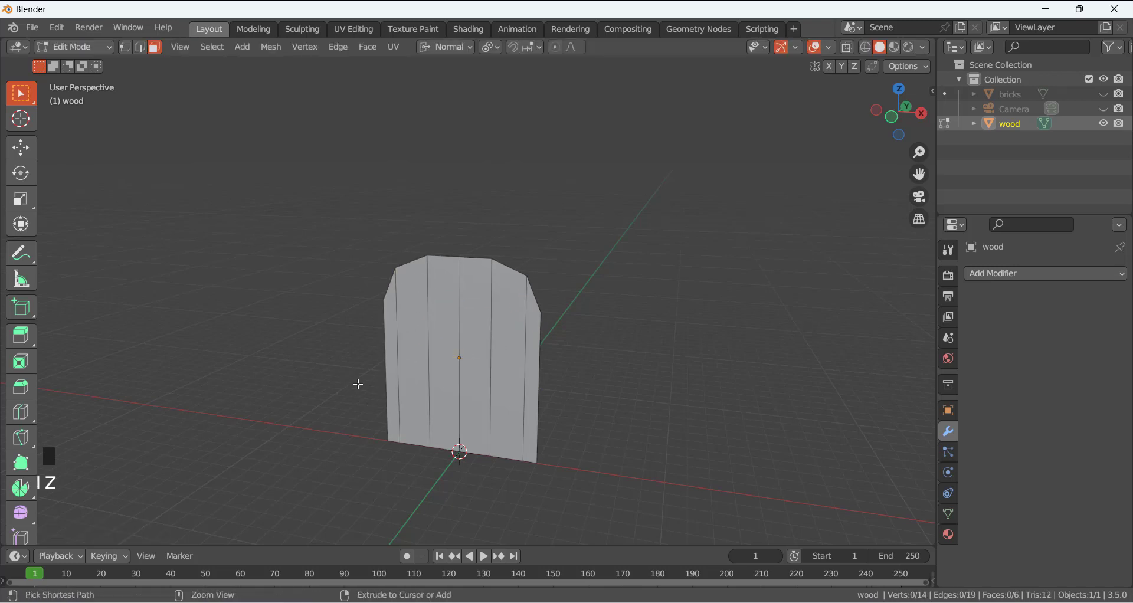
# Add four evenly spaced horizontal loop cuts across the wood planks, without sliding them.
pyautogui.hotkey('ctrl', 'r')
pyautogui.scroll(3, 386, 371)
pyautogui.click(386, 371)
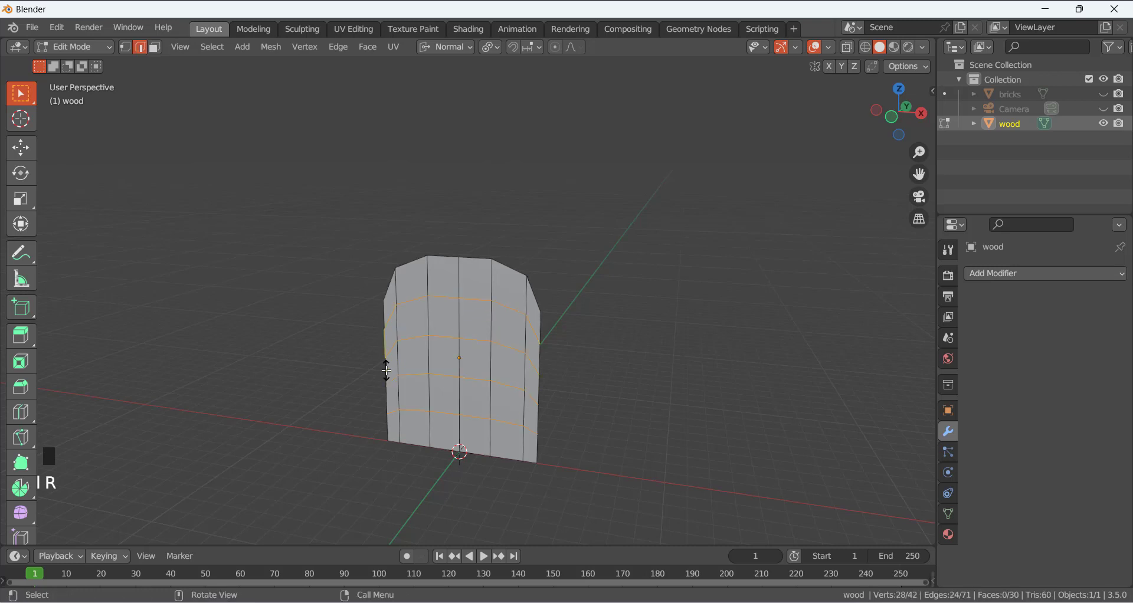
pyautogui.rightClick(387, 348)
pyautogui.moveTo(299, 363); pyautogui.dragTo(324, 337, button='middle')
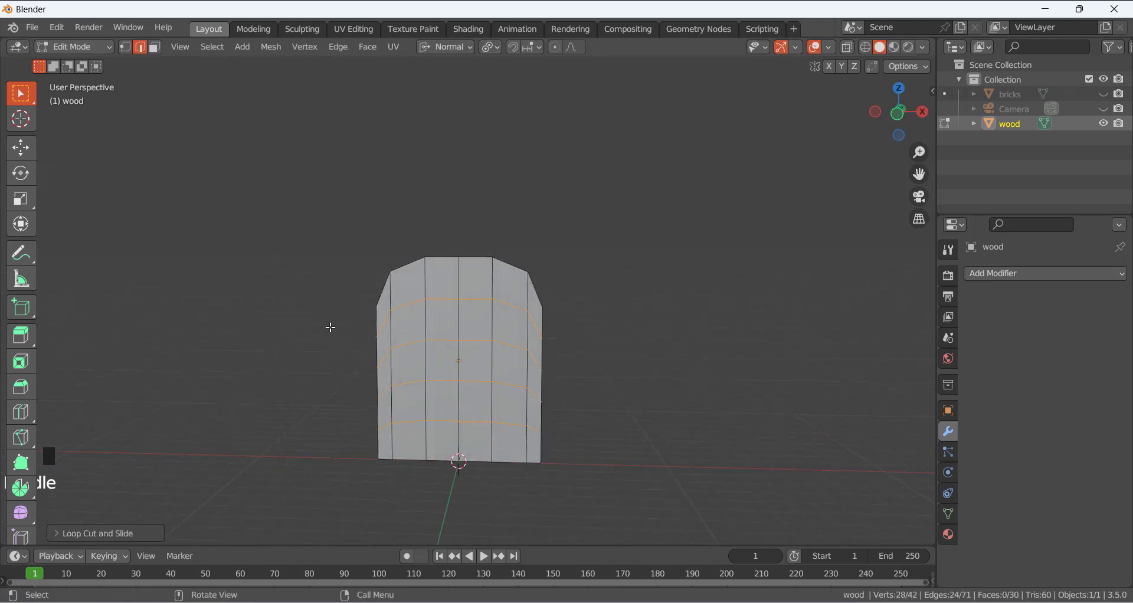
pyautogui.press('KP_1')
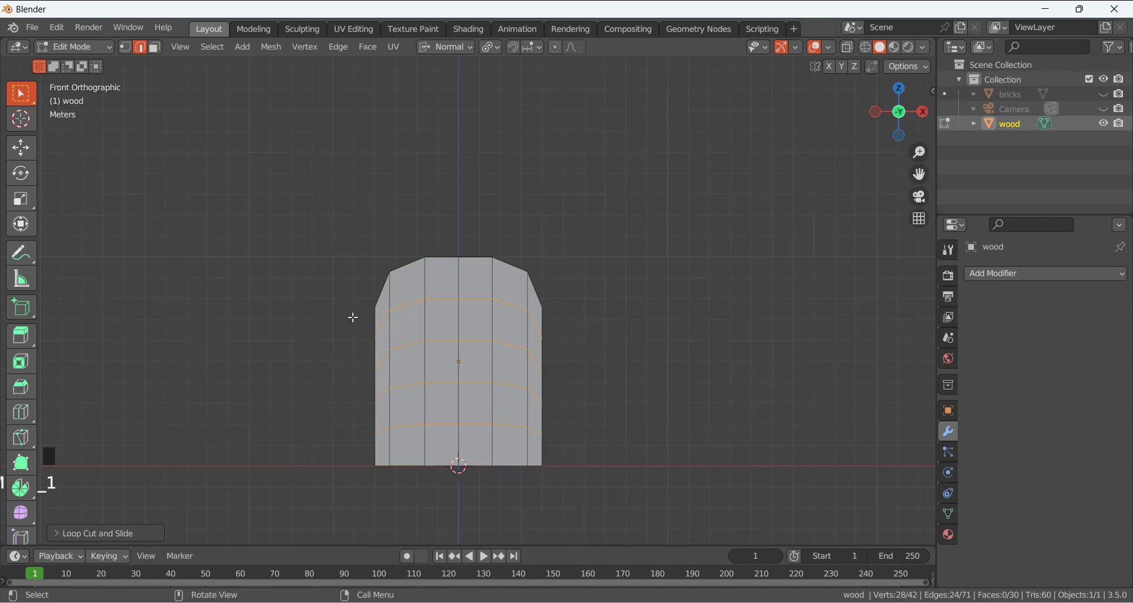
# Select the full face columns of the first, third and fifth planks, split them off, and test the separation with a cancelled move.
pyautogui.press('3')
pyautogui.press('alt')
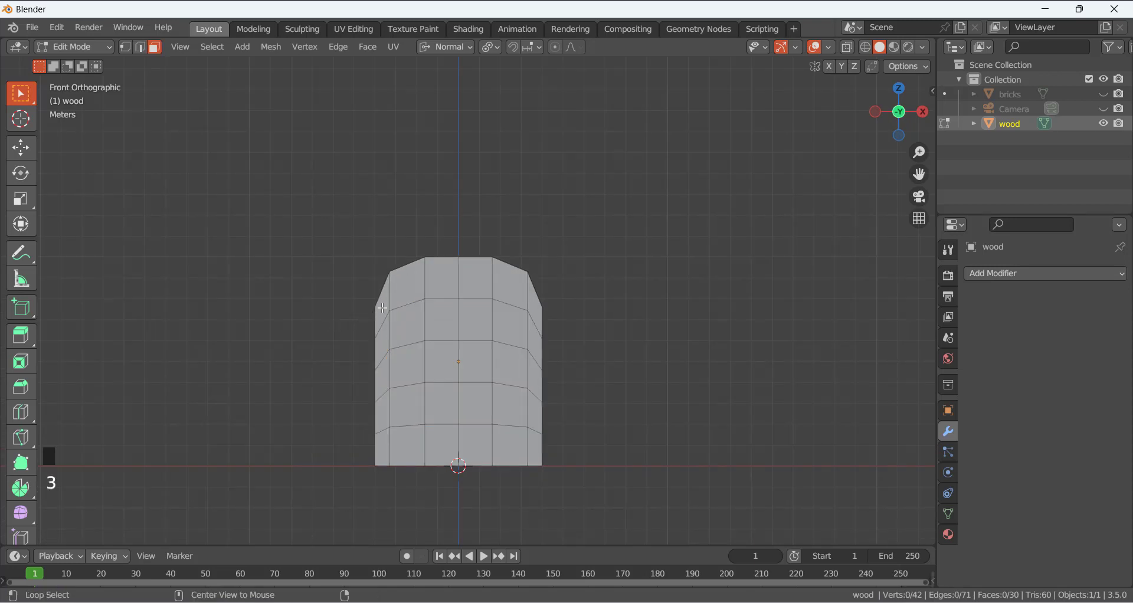
pyautogui.keyDown('alt'); pyautogui.click(382, 311); pyautogui.keyUp('alt')
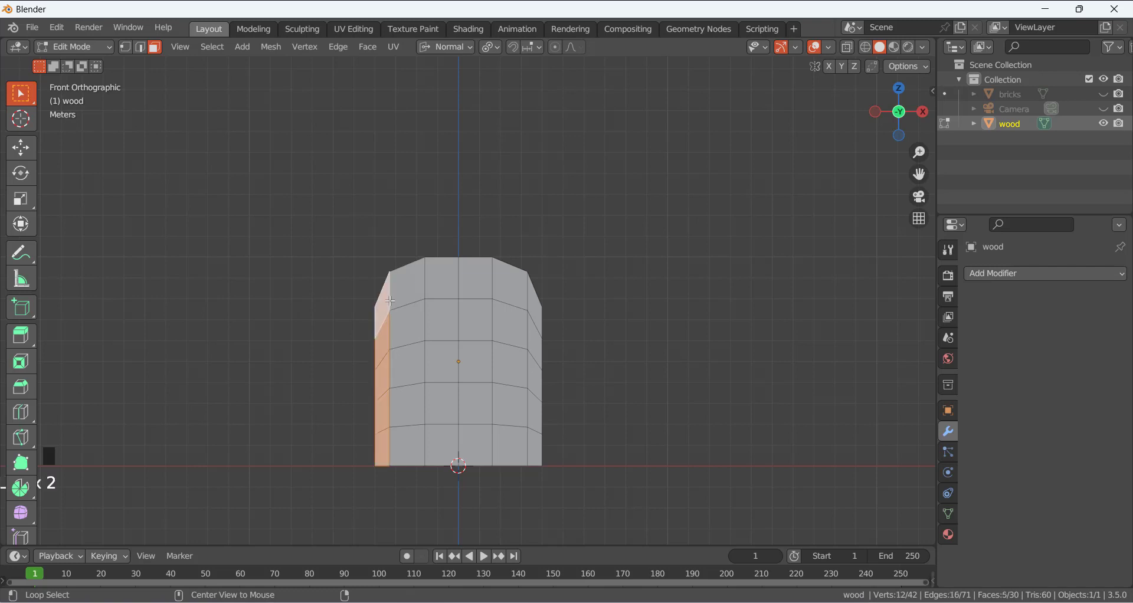
pyautogui.keyDown('alt'); pyautogui.click(454, 291); pyautogui.keyUp('alt')
pyautogui.keyDown('alt'); pyautogui.keyDown('shift'); pyautogui.click(451, 292); pyautogui.keyUp('shift'); pyautogui.keyUp('alt')
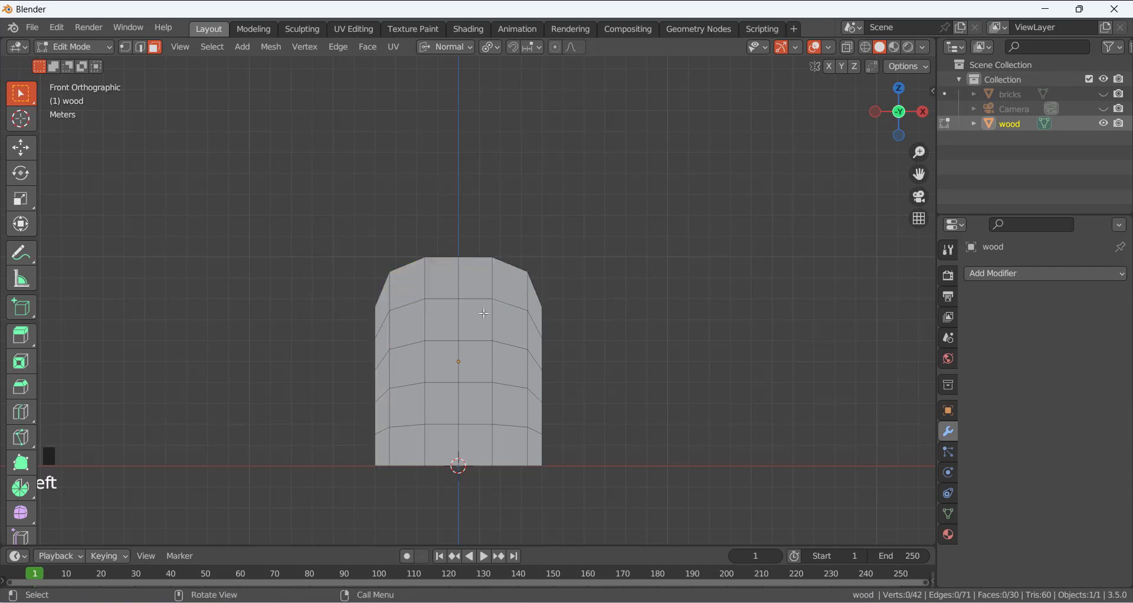
pyautogui.keyDown('alt'); pyautogui.click(455, 292); pyautogui.keyUp('alt')
pyautogui.keyDown('alt'); pyautogui.keyDown('shift'); pyautogui.click(504, 290); pyautogui.keyUp('shift'); pyautogui.keyUp('alt')
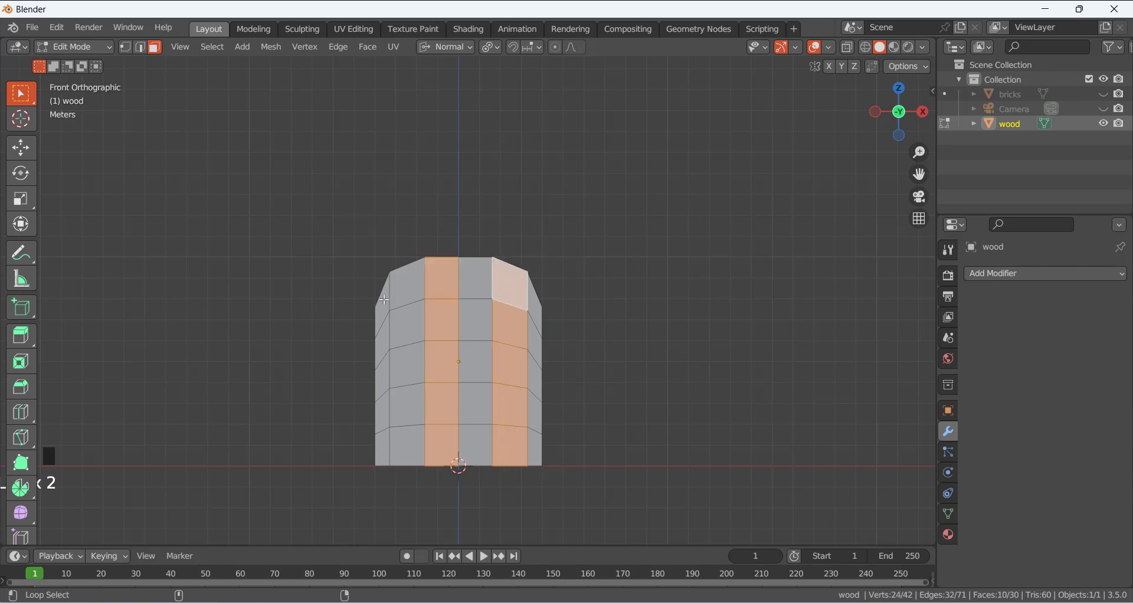
pyautogui.keyDown('alt'); pyautogui.keyDown('shift'); pyautogui.click(384, 300); pyautogui.keyUp('shift'); pyautogui.keyUp('alt')
pyautogui.keyDown('alt'); pyautogui.keyDown('shift'); pyautogui.click(380, 311); pyautogui.keyUp('shift'); pyautogui.keyUp('alt')
pyautogui.keyDown('alt'); pyautogui.keyDown('shift'); pyautogui.click(380, 312); pyautogui.keyUp('shift'); pyautogui.keyUp('alt')
pyautogui.keyDown('alt'); pyautogui.keyDown('shift'); pyautogui.click(384, 338); pyautogui.keyUp('shift'); pyautogui.keyUp('alt')
pyautogui.moveTo(331, 317); pyautogui.dragTo(288, 377, button='middle')
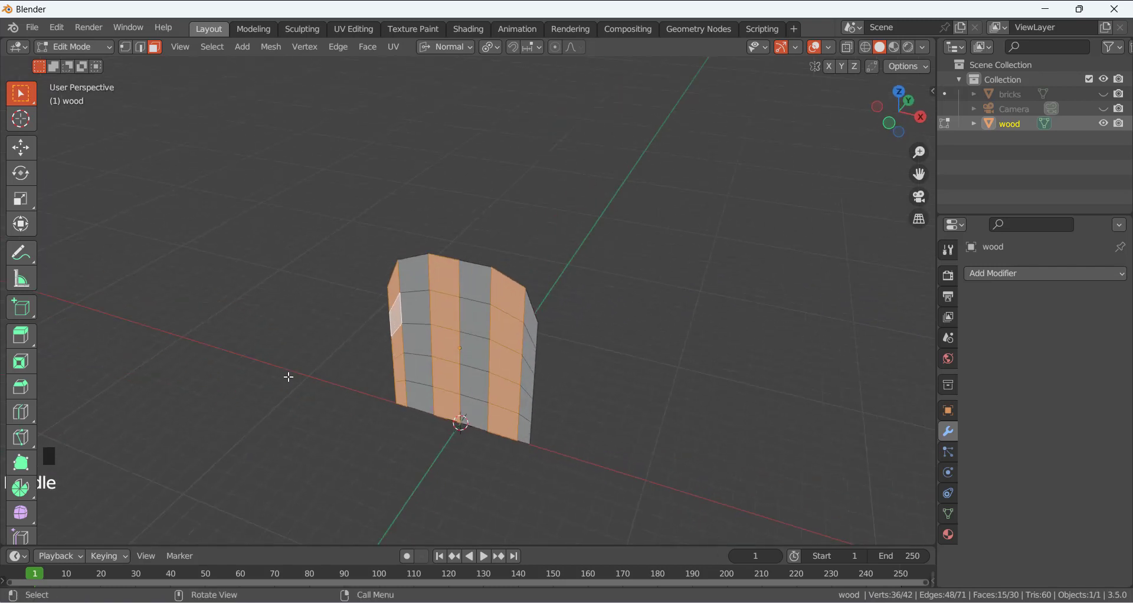
pyautogui.press('y')
pyautogui.press('g')
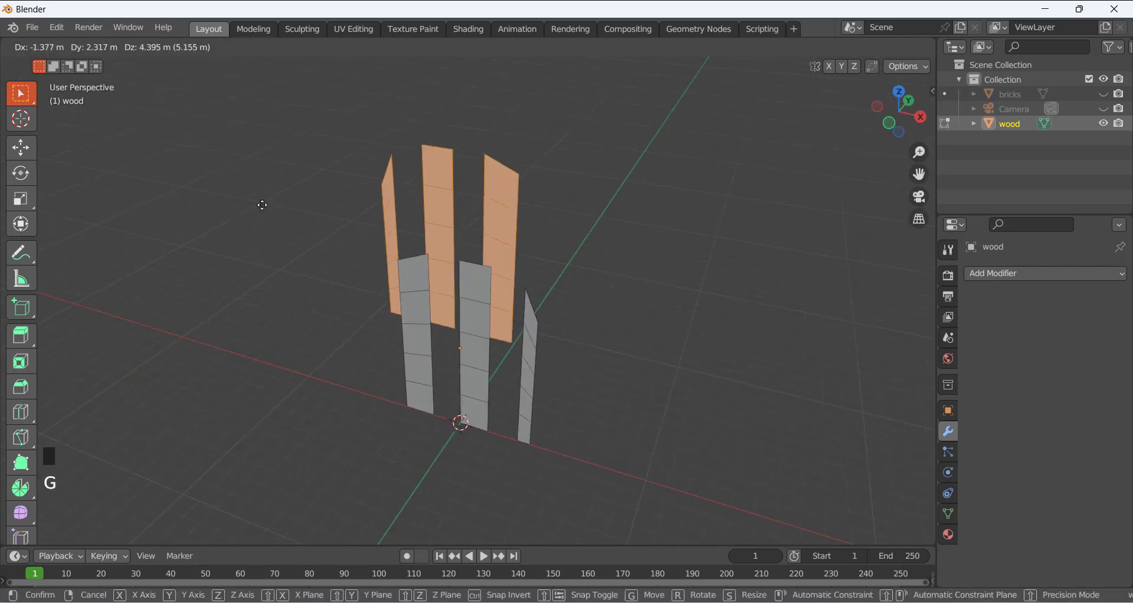
pyautogui.rightClick(269, 222)
pyautogui.moveTo(321, 301); pyautogui.dragTo(355, 255, button='middle')
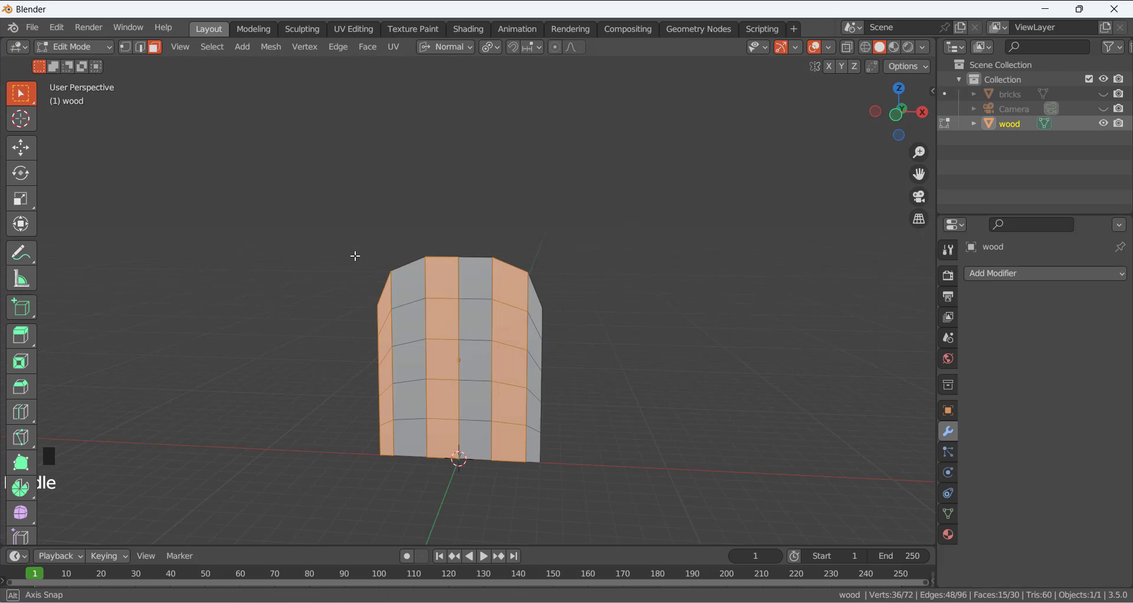
# Switch to vertex selection with nothing selected, and enable proportional editing with Random falloff in the front view.
pyautogui.click(126, 46)
pyautogui.click(311, 319)
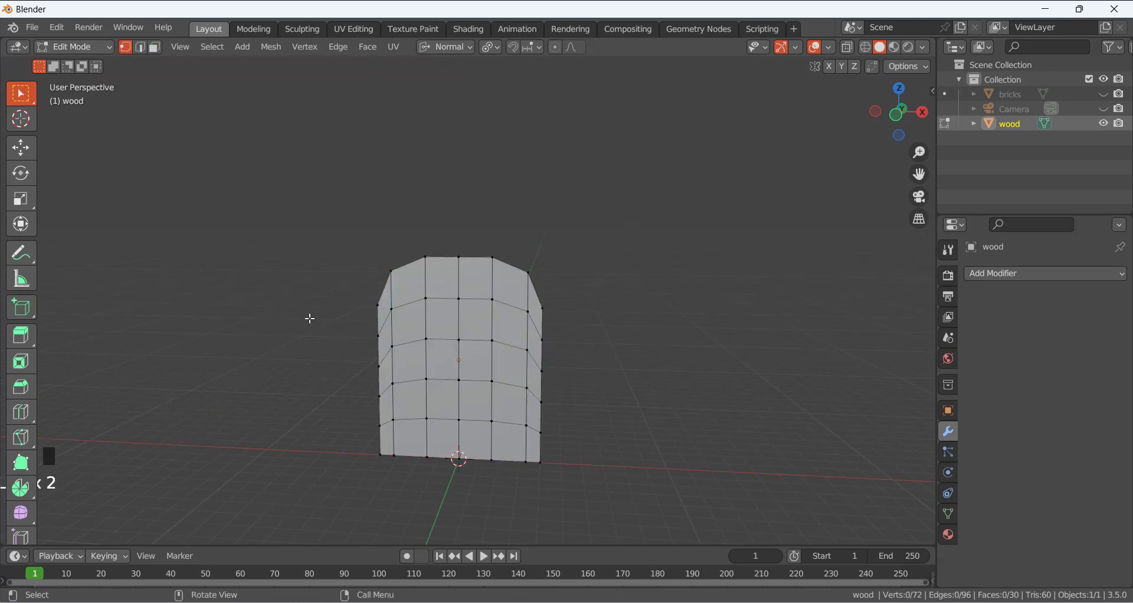
pyautogui.press('KP_1')
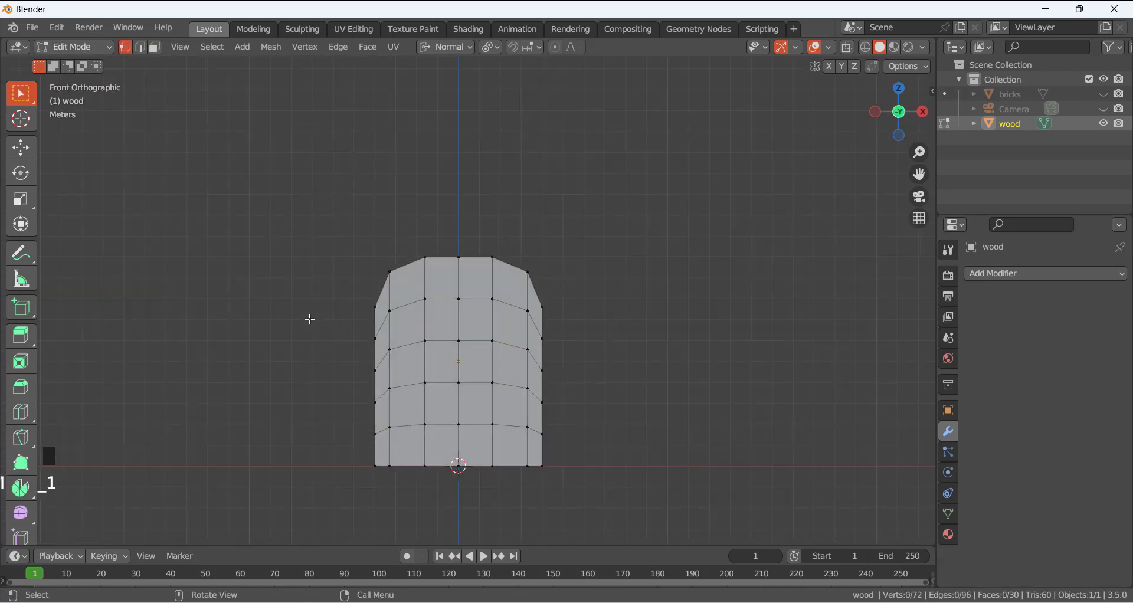
pyautogui.click(557, 48)
pyautogui.click(572, 48)
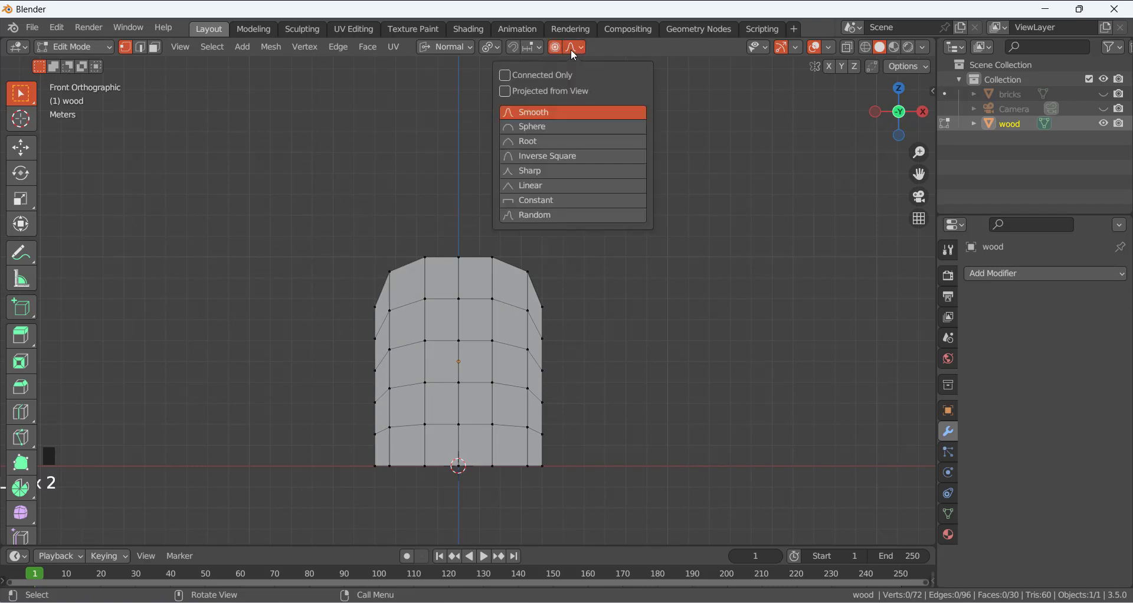
pyautogui.click(529, 216)
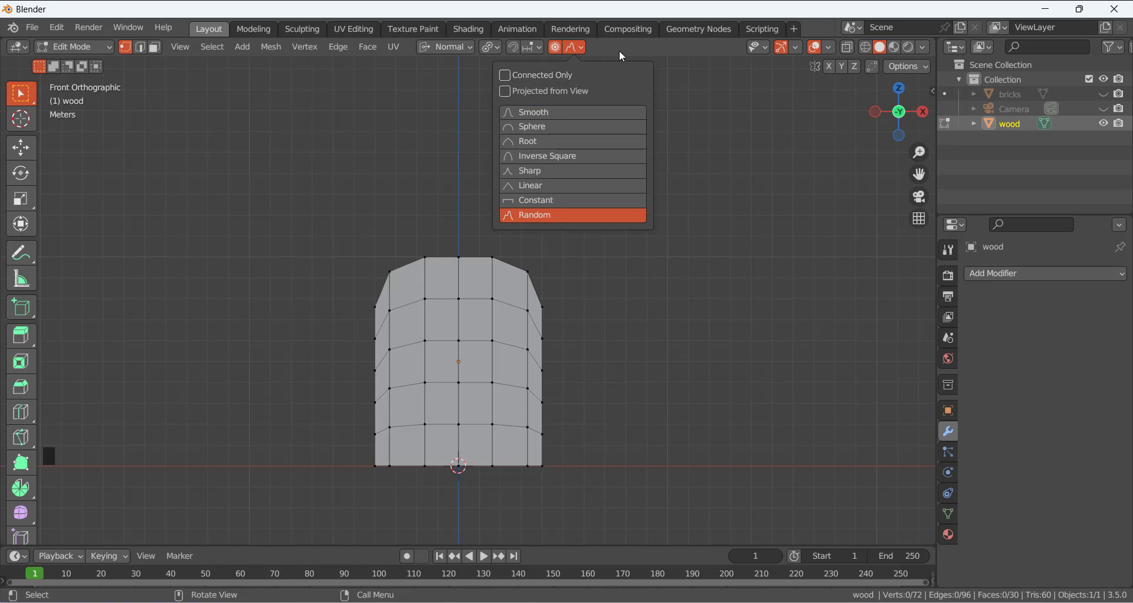
pyautogui.click(516, 268)
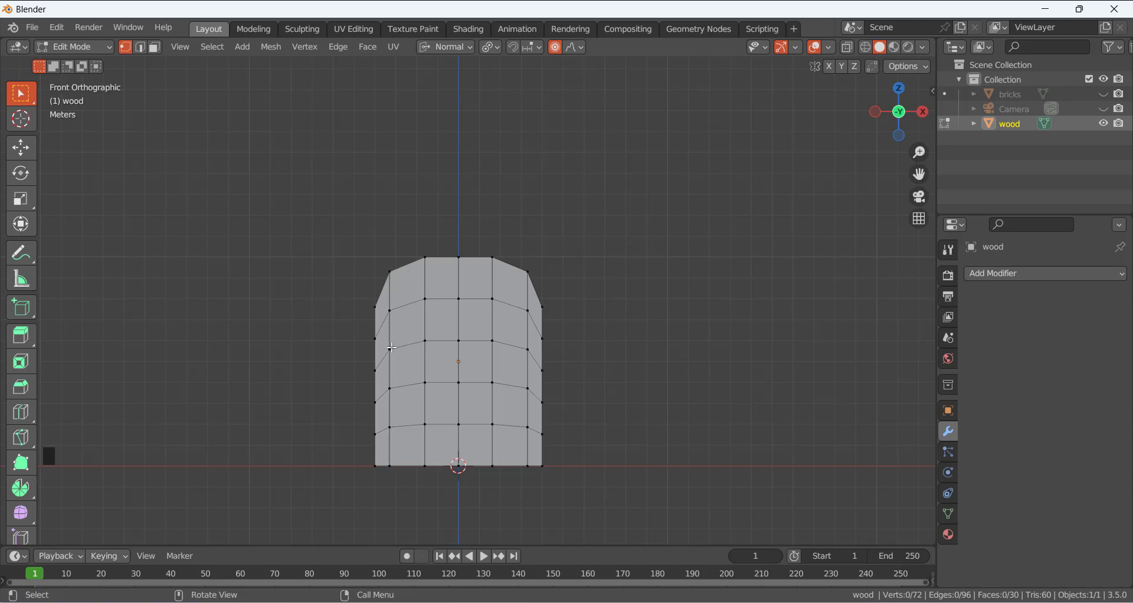
# Move the upper vertex on the seam between the first two planks slightly outward, using a random proportional size of 7.4 m.
pyautogui.click(390, 310)
pyautogui.press('g')
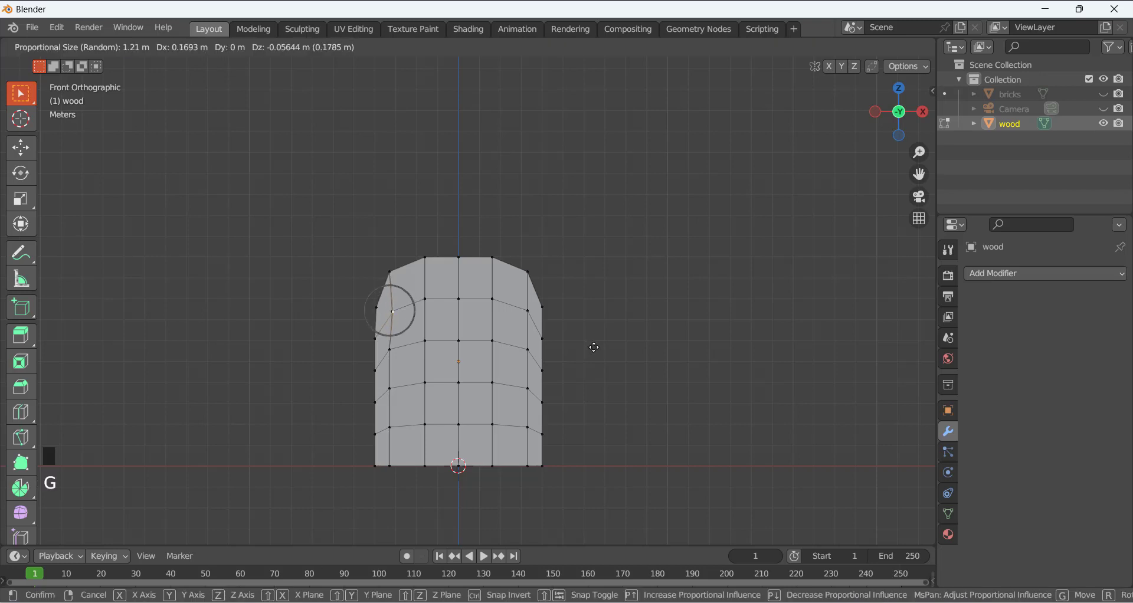
pyautogui.scroll(-12, 594, 347)
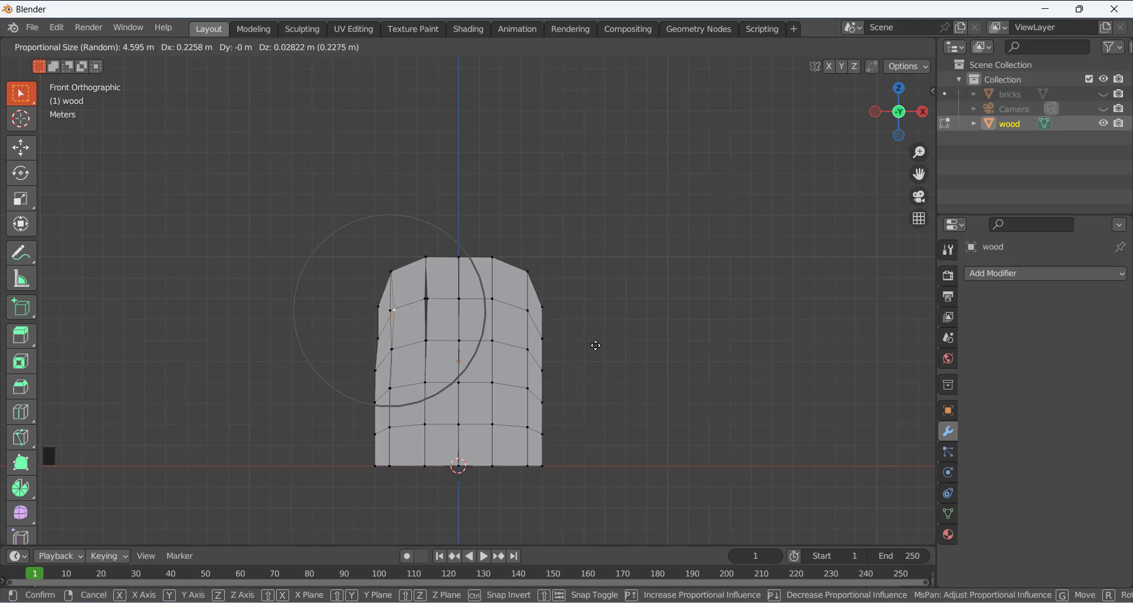
pyautogui.scroll(-3, 593, 344)
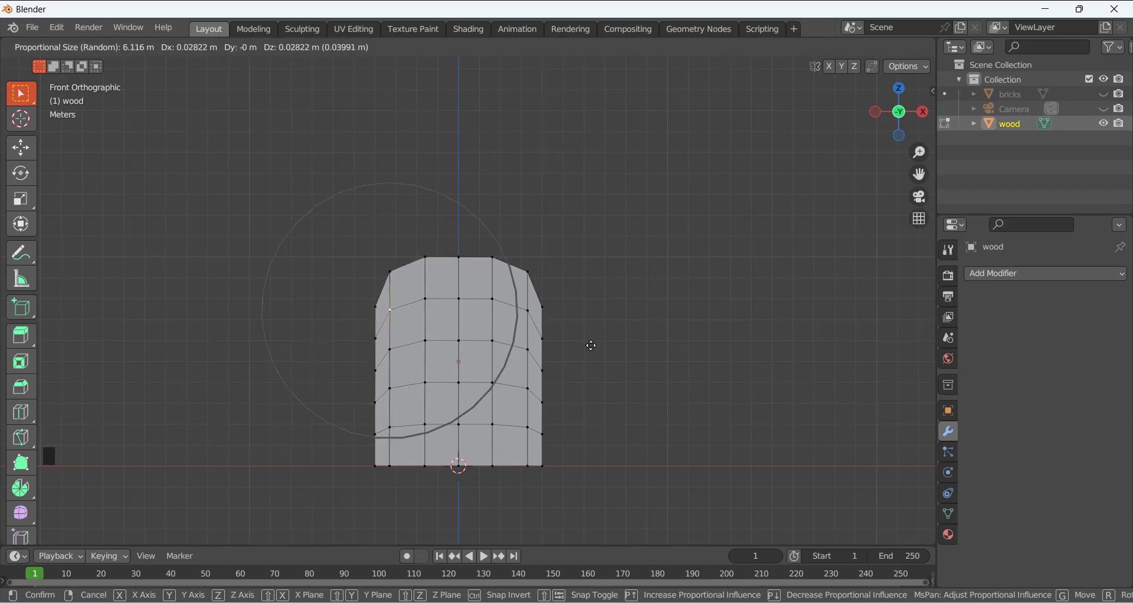
pyautogui.scroll(8, 592, 345)
pyautogui.scroll(-17, 591, 345)
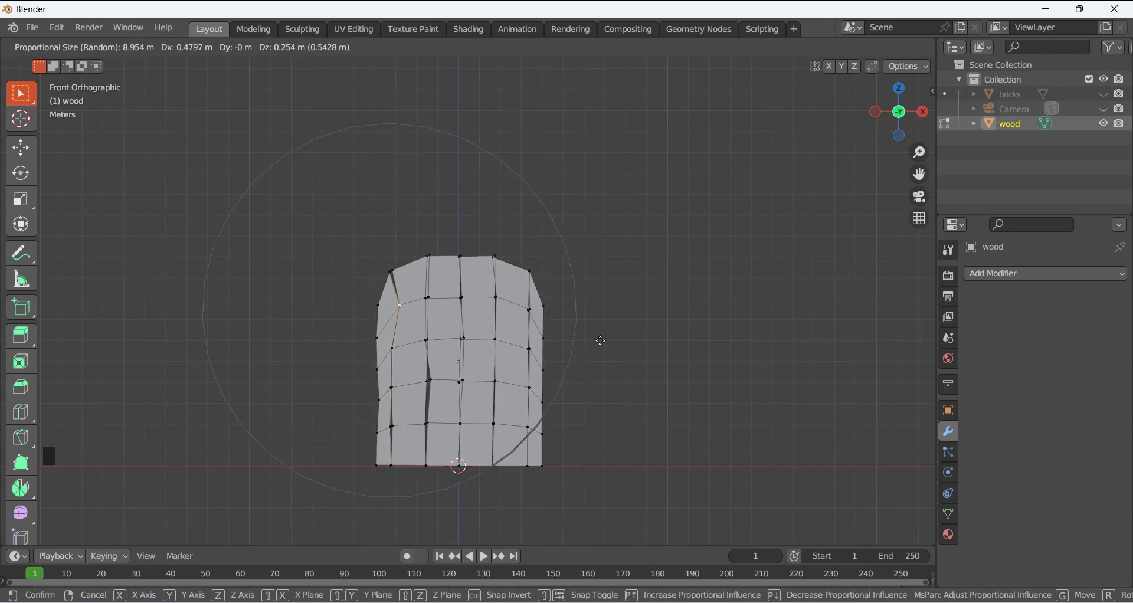
pyautogui.scroll(-1, 591, 340)
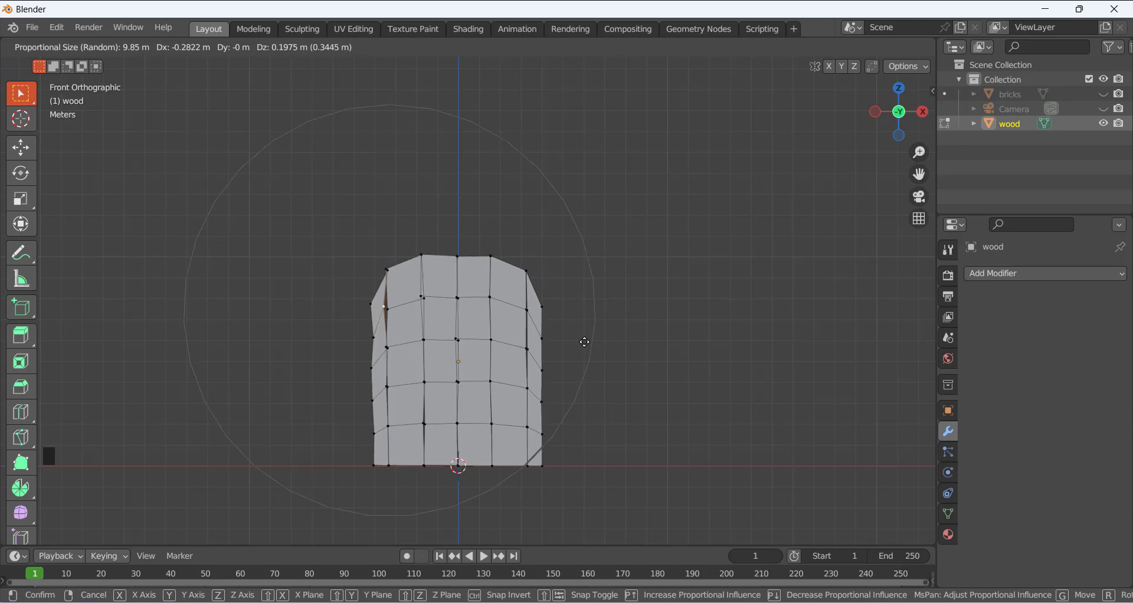
pyautogui.scroll(3, 585, 342)
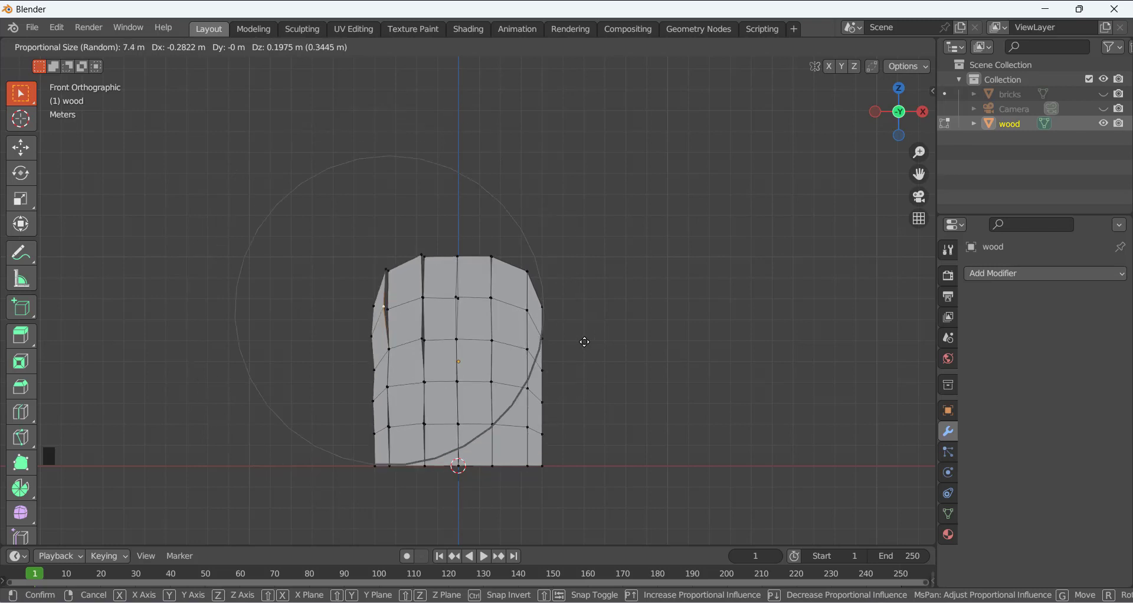
pyautogui.click(586, 344)
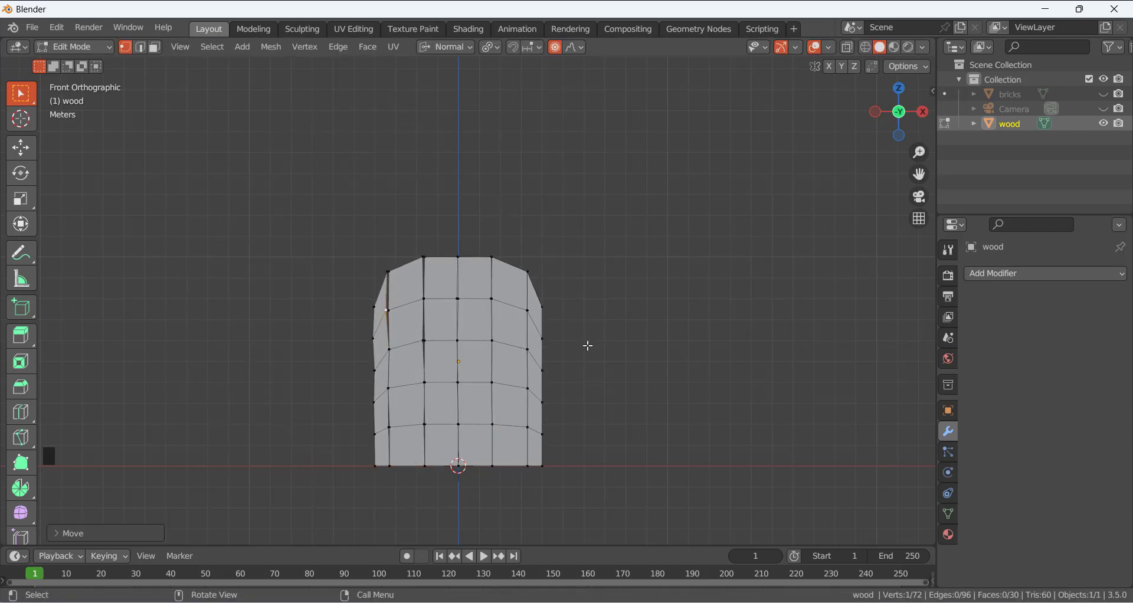
# Move the centre-seam vertex one row below the top edge about 0.11 m in negative X with random falloff.
pyautogui.scroll(8, 511, 289)
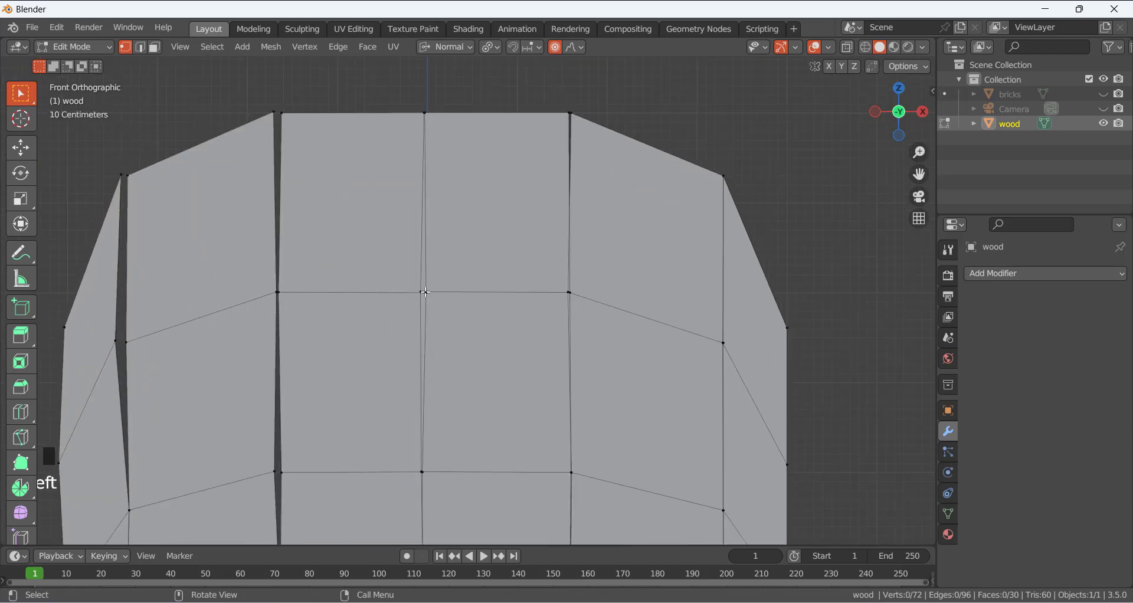
pyautogui.press('g')
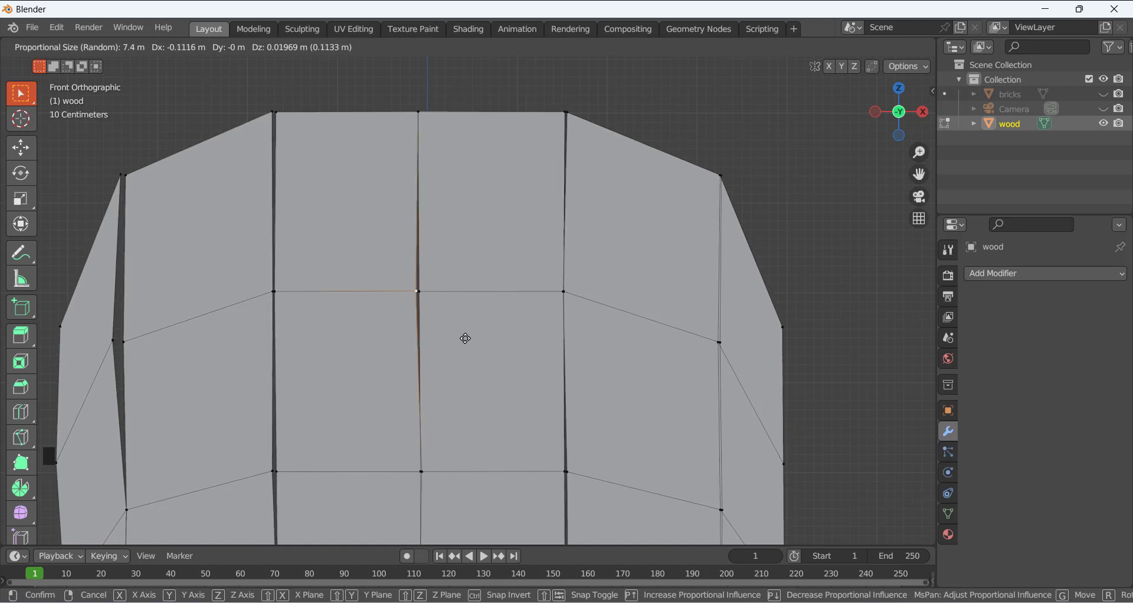
pyautogui.click(465, 338)
pyautogui.scroll(-5, 495, 319)
pyautogui.keyDown('shift'); pyautogui.moveTo(465, 388); pyautogui.dragTo(435, 324, button='middle'); pyautogui.keyUp('shift')
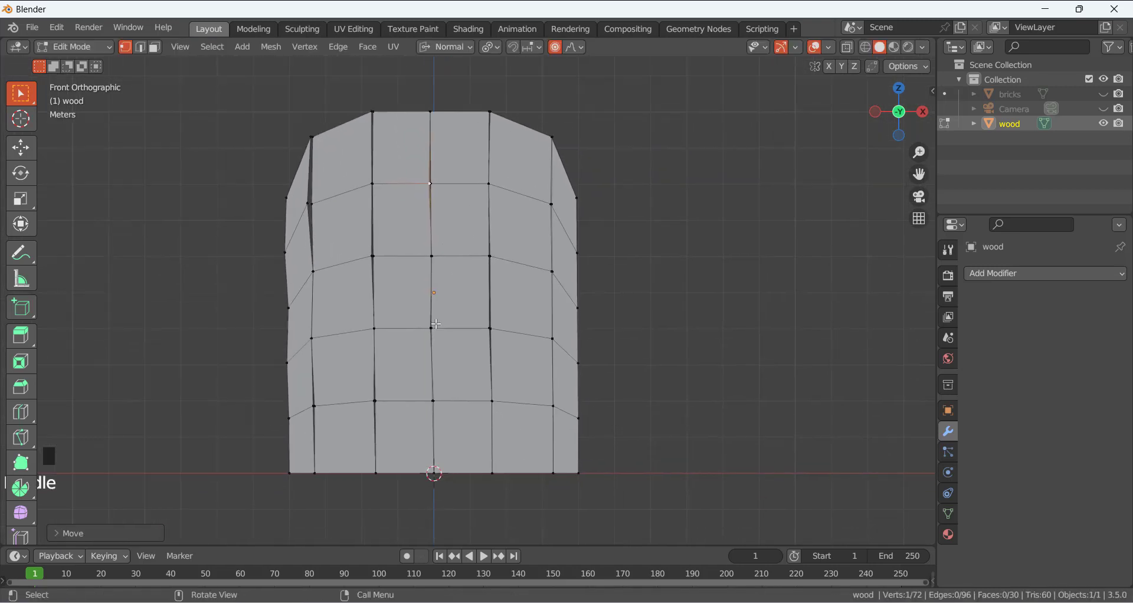
pyautogui.scroll(5, 435, 324)
pyautogui.scroll(-4, 442, 396)
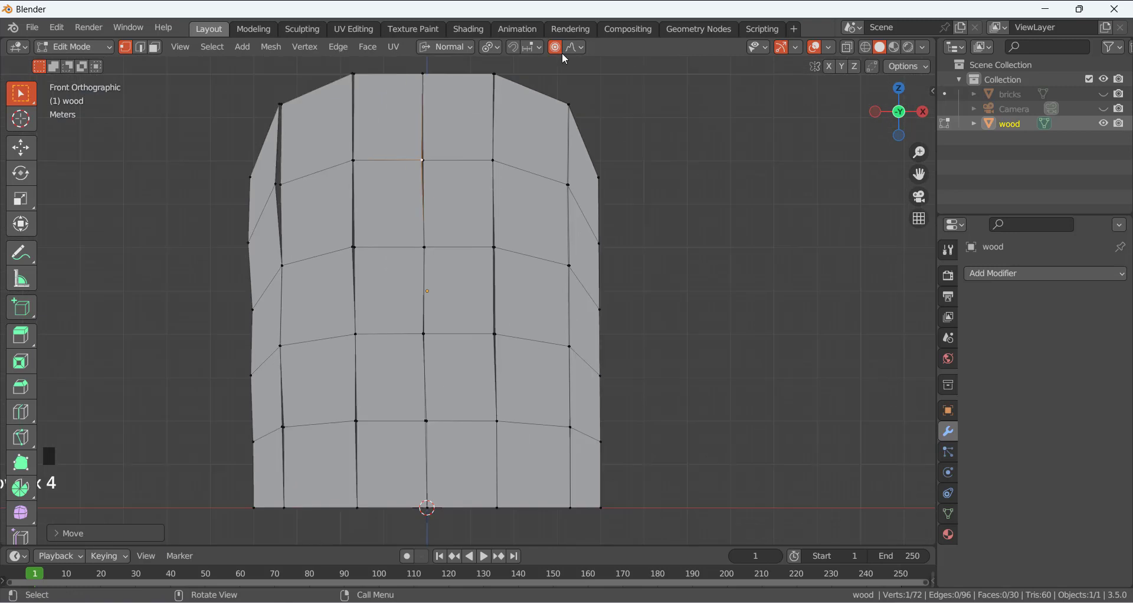
# With proportional editing off, move the centre-seam vertex one row above the bottom edge slightly in negative X to open the plank gap.
pyautogui.keyDown('shift'); pyautogui.moveTo(446, 436); pyautogui.dragTo(454, 383, button='middle'); pyautogui.keyUp('shift')
pyautogui.scroll(6, 441, 394)
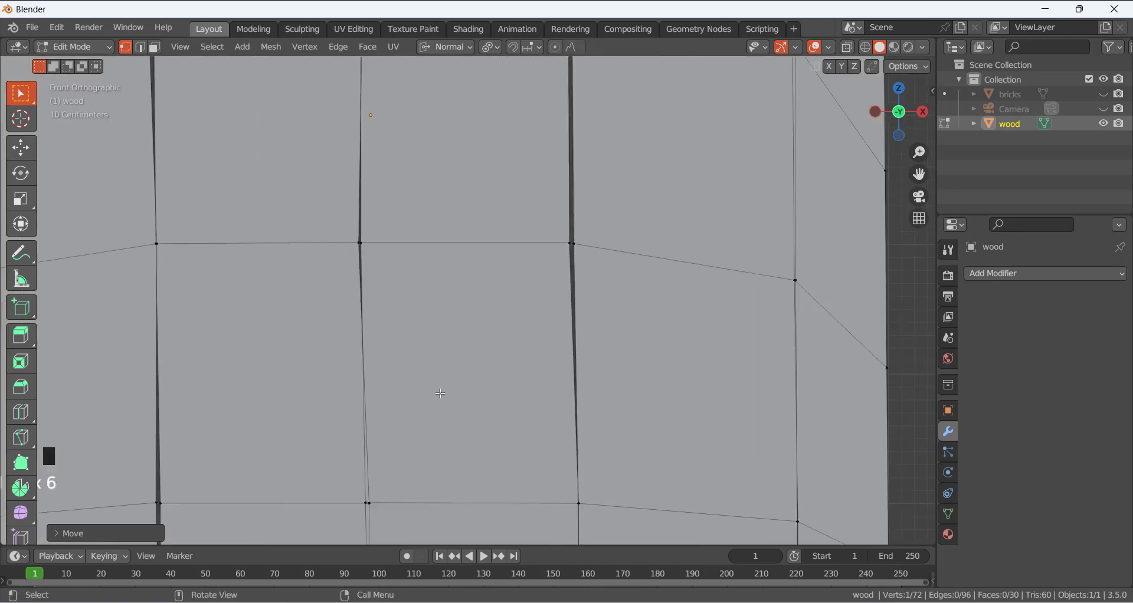
pyautogui.keyDown('shift'); pyautogui.moveTo(413, 477); pyautogui.dragTo(438, 370, button='middle'); pyautogui.keyUp('shift')
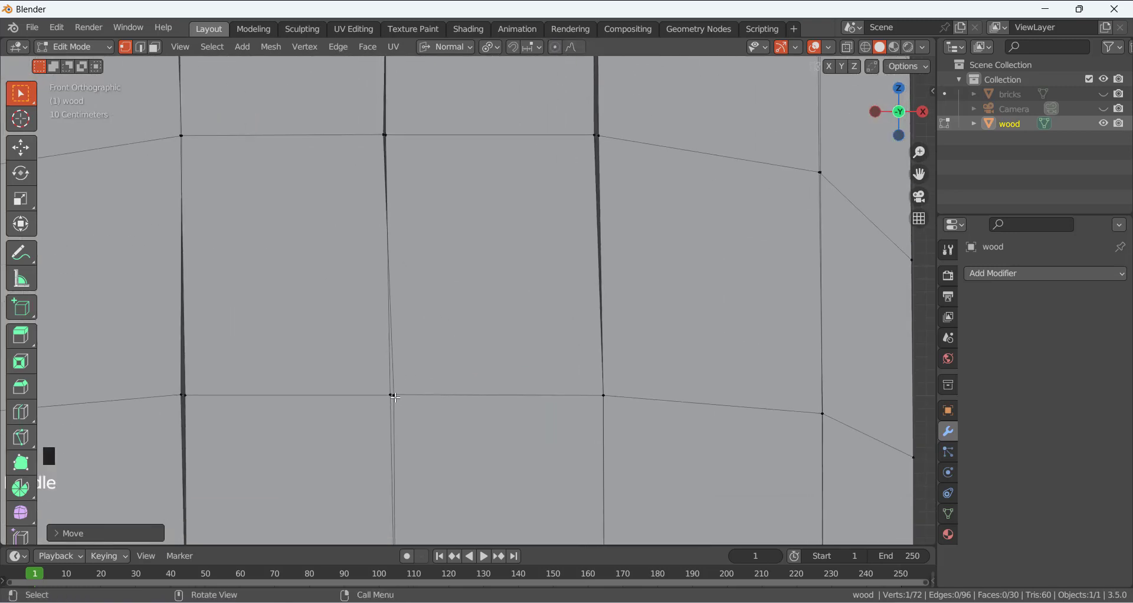
pyautogui.click(393, 396)
pyautogui.press('g')
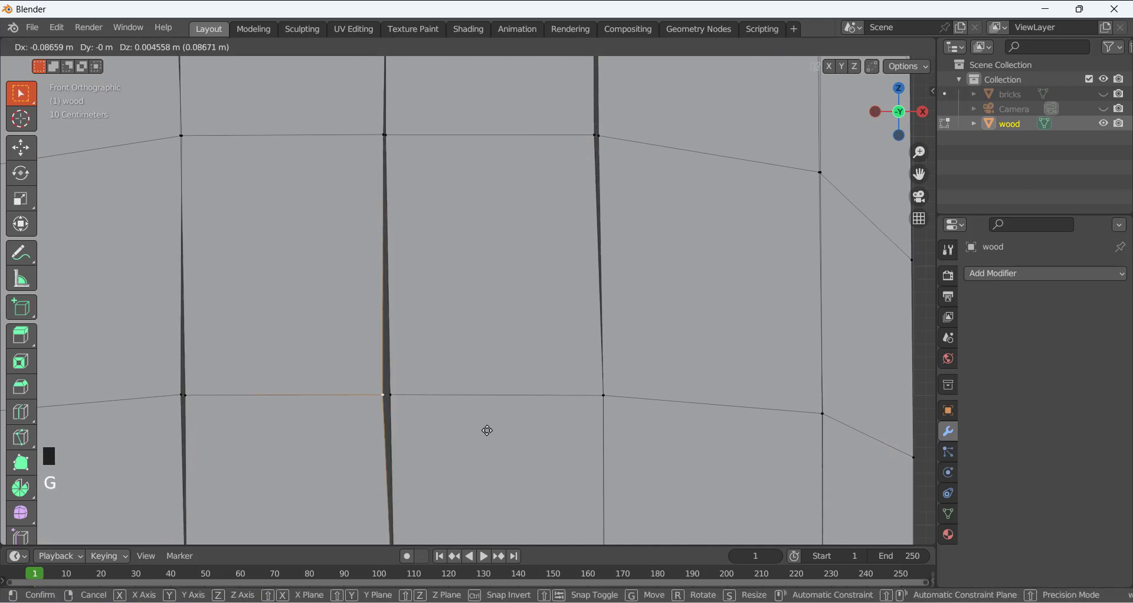
pyautogui.click(491, 432)
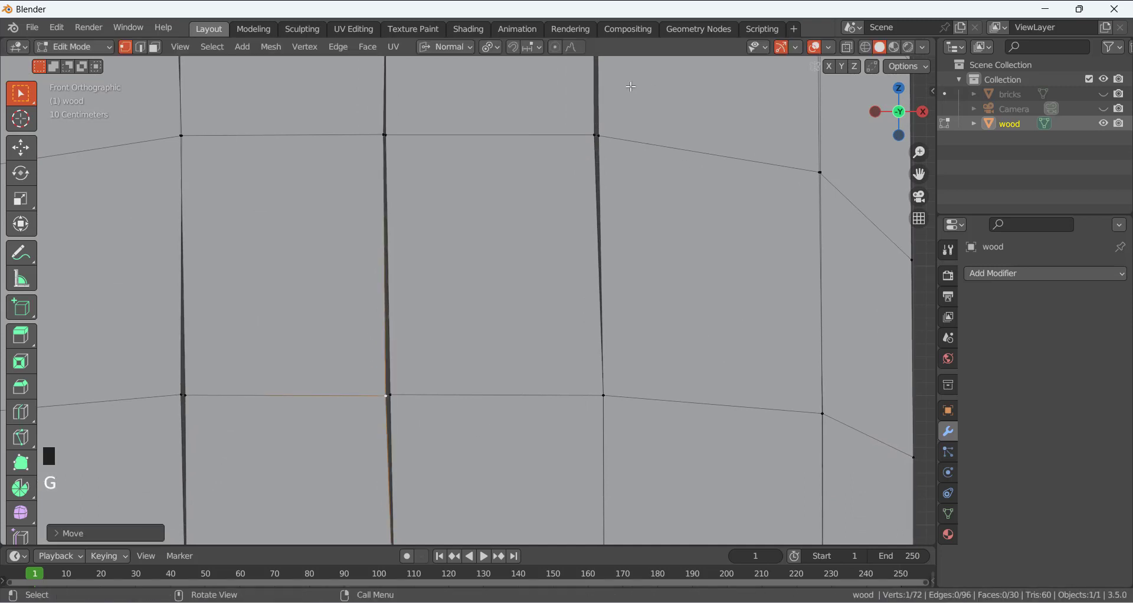
# Examine the vertex pair one row below the top edge on the first seam on the positive X side of centre.
pyautogui.scroll(-4, 482, 283)
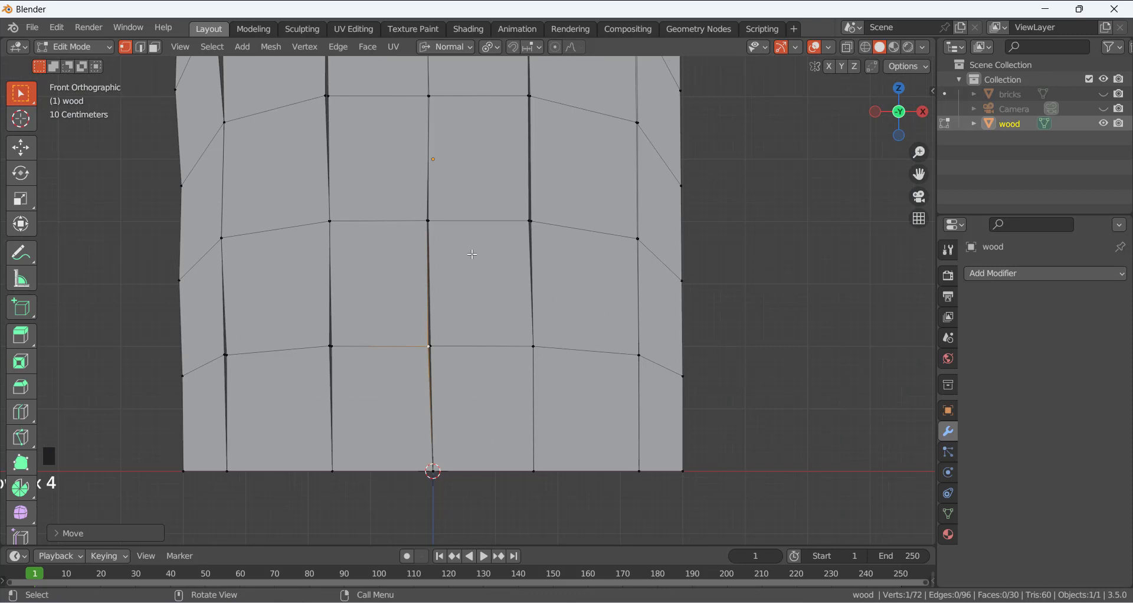
pyautogui.scroll(3, 472, 255)
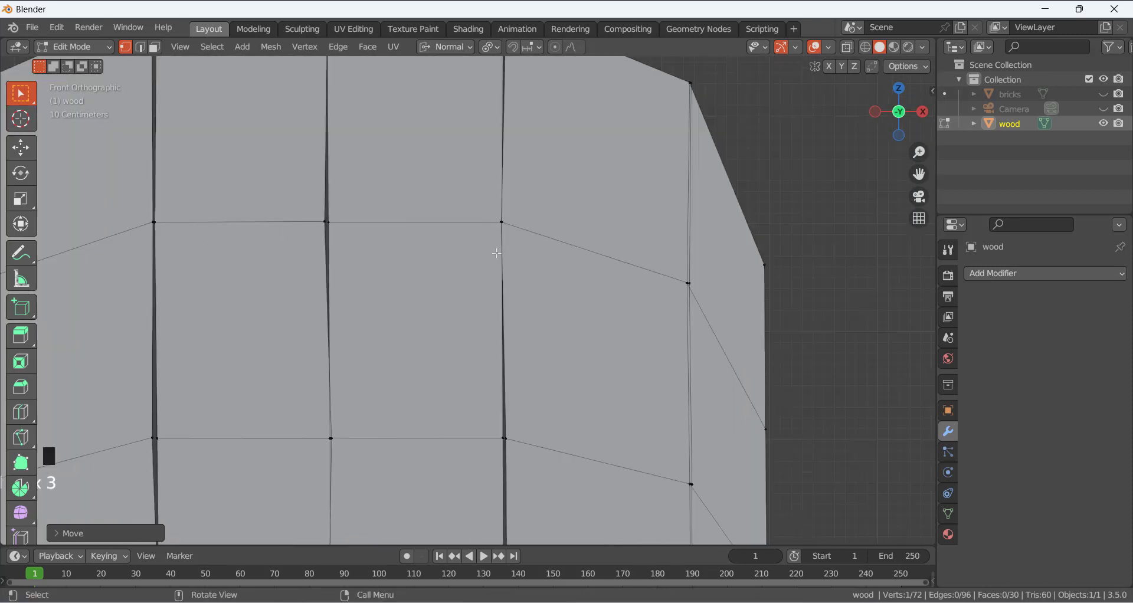
pyautogui.scroll(4, 497, 253)
pyautogui.scroll(3, 549, 113)
pyautogui.keyDown('shift'); pyautogui.moveTo(564, 86); pyautogui.dragTo(475, 318, button='middle'); pyautogui.keyUp('shift')
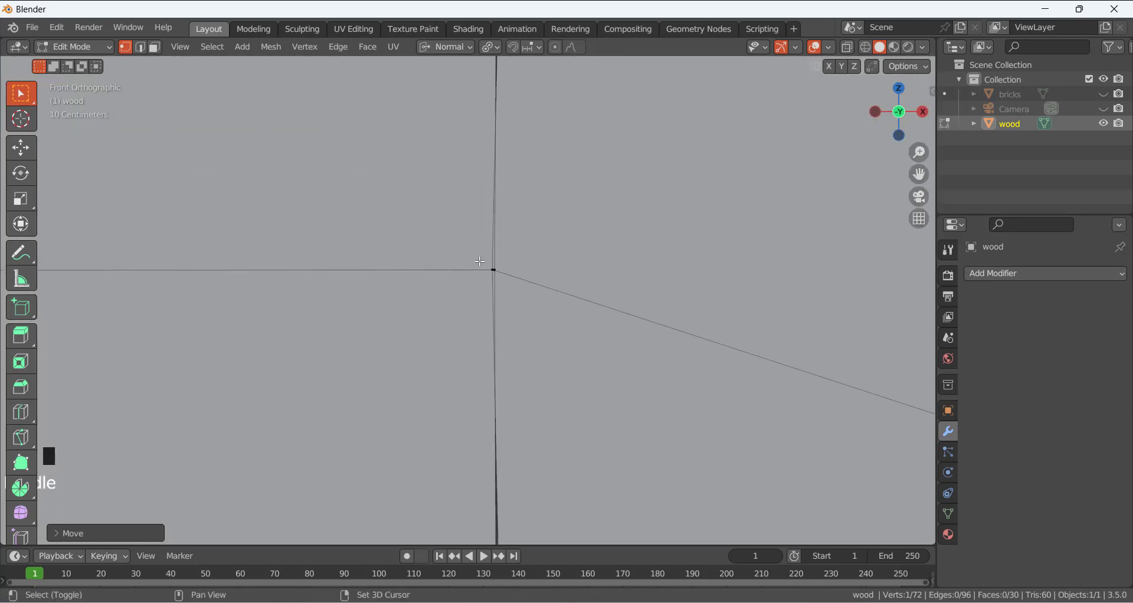
# Move the left-edge vertex of the plank beyond the gap right of centre slightly along +X, in the first row below the top.
pyautogui.scroll(3, 491, 255)
pyautogui.click(508, 248)
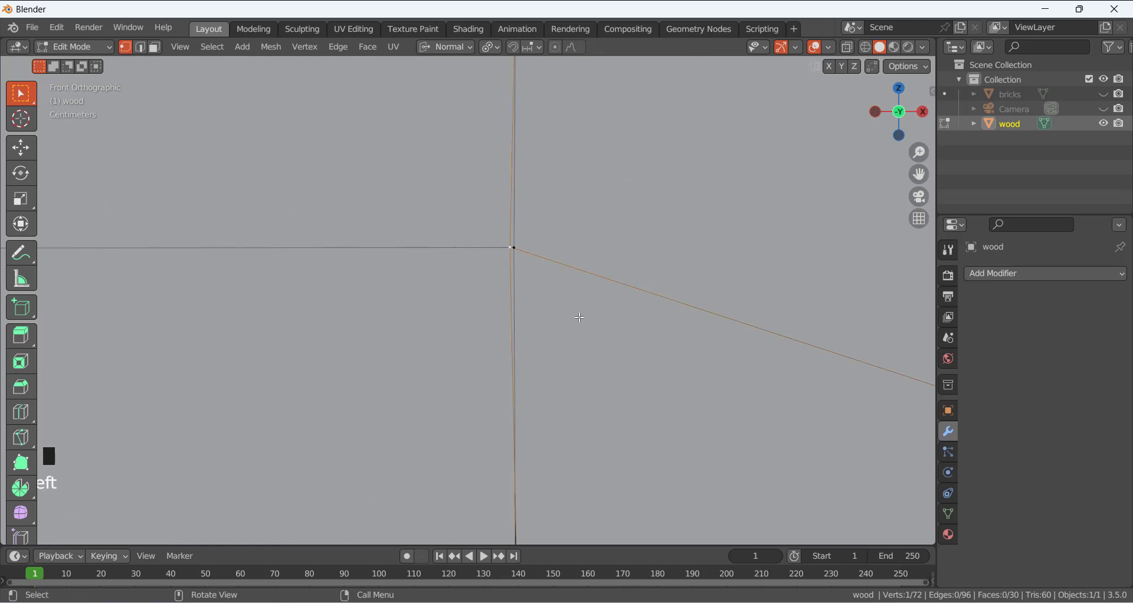
pyautogui.press('g')
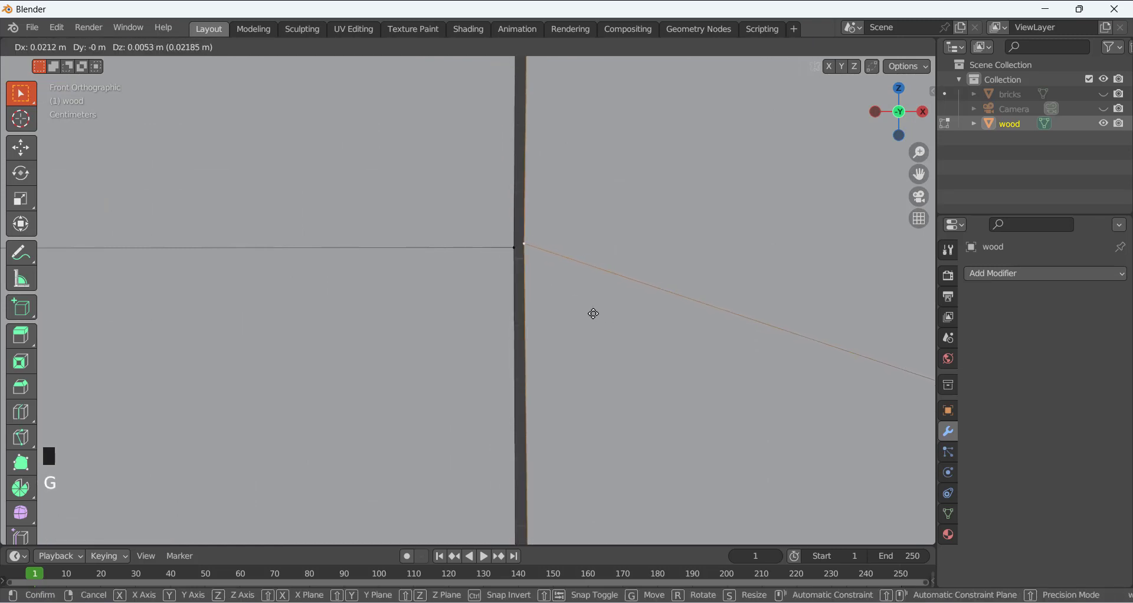
pyautogui.click(584, 313)
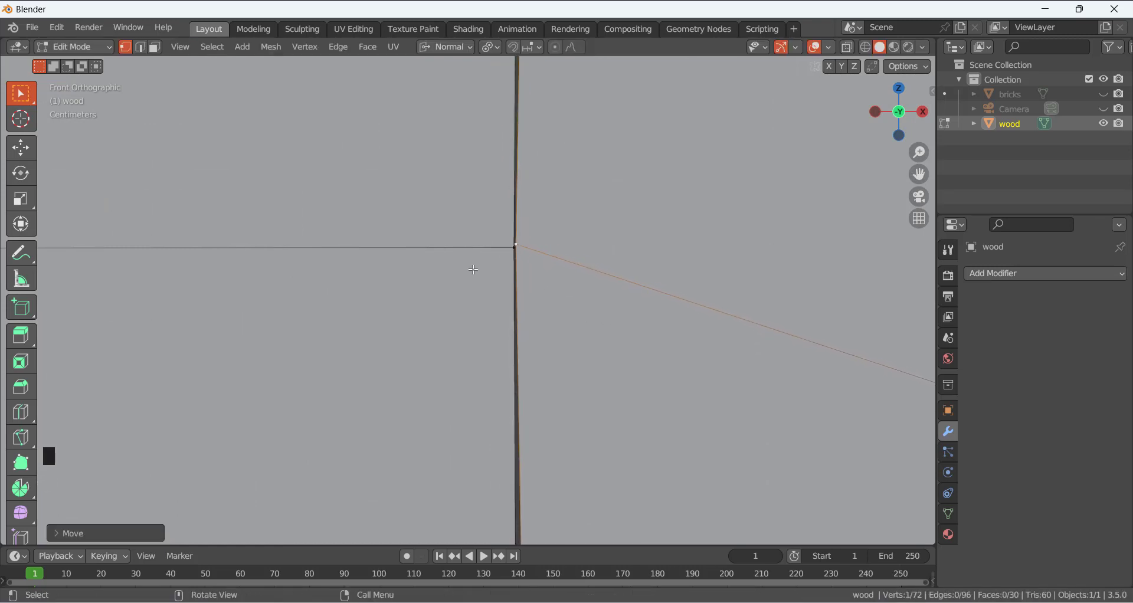
# Shift the outermost right plank's inner vertex slightly outward in the first row below the top to widen the gap.
pyautogui.scroll(-5, 463, 269)
pyautogui.scroll(-2, 463, 283)
pyautogui.scroll(5, 467, 295)
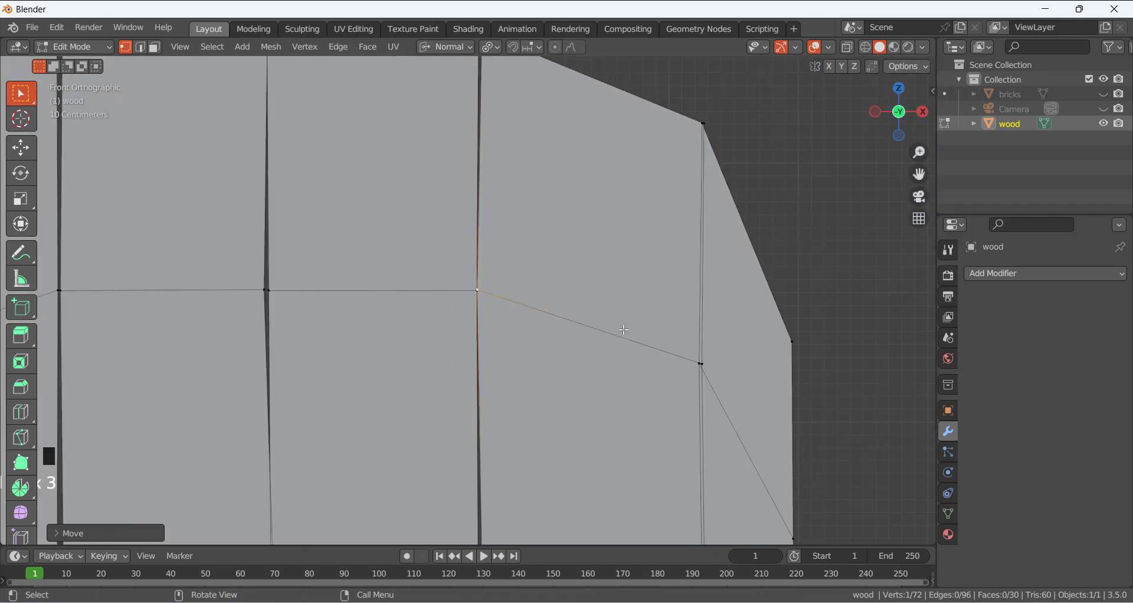
pyautogui.click(800, 391)
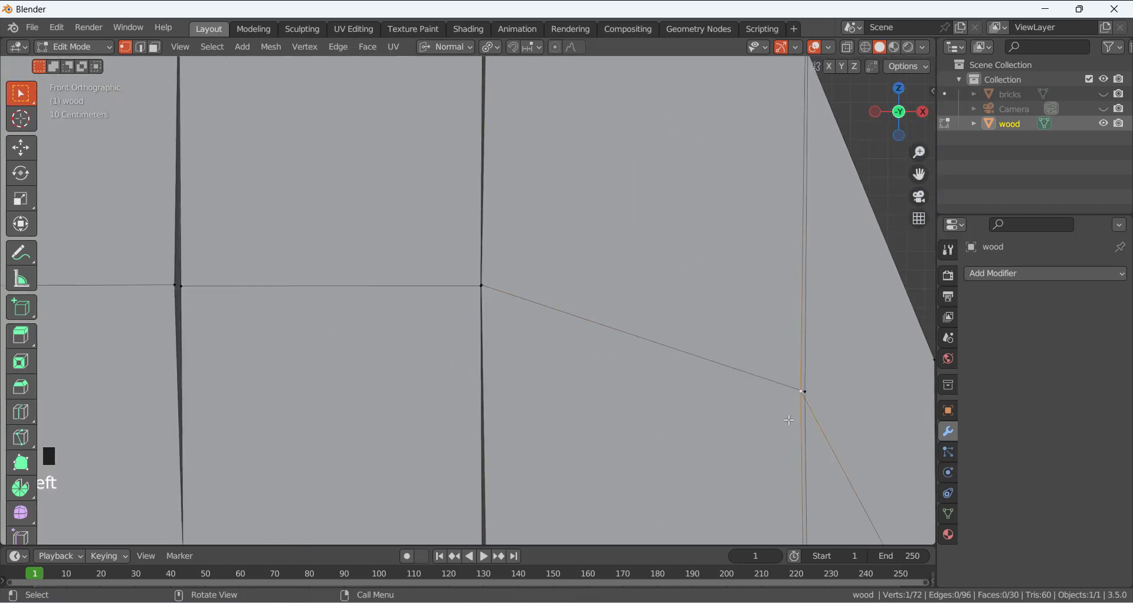
pyautogui.press('g')
pyautogui.click(794, 418)
# Move the second-row vertex on the inner side of the outermost right gap about 0.03 m toward the centre.
pyautogui.scroll(-4, 681, 346)
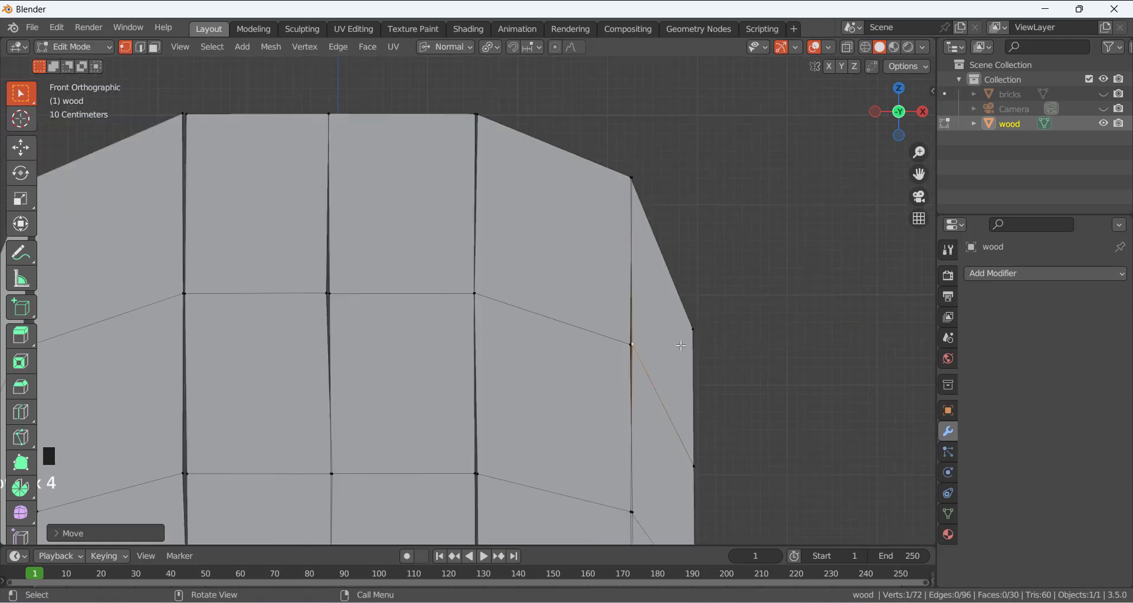
pyautogui.scroll(-2, 681, 346)
pyautogui.scroll(6, 506, 336)
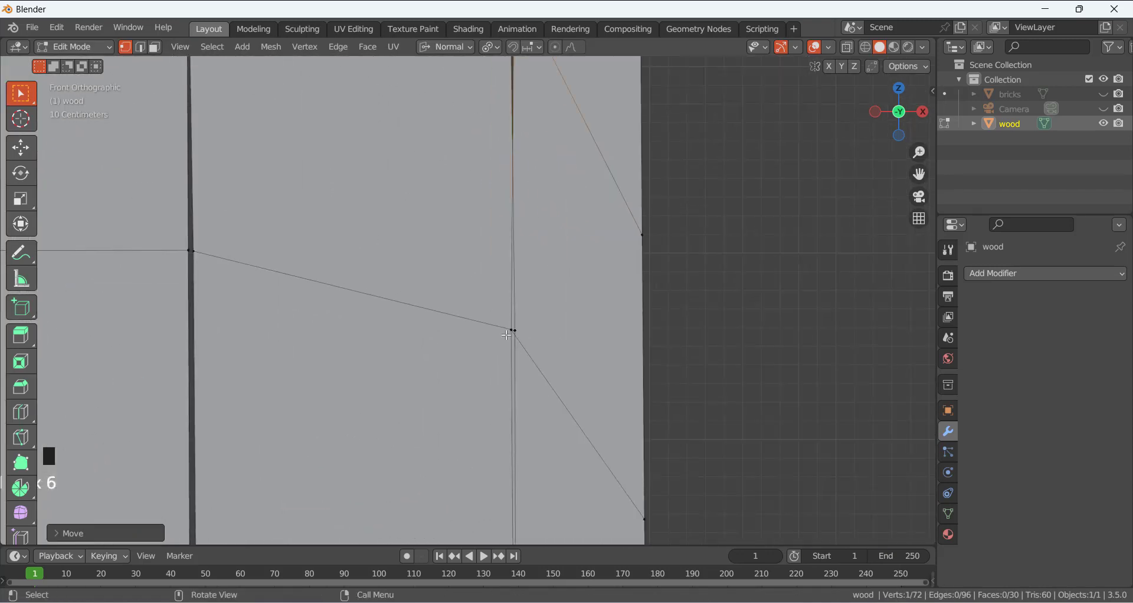
pyautogui.click(520, 332)
pyautogui.press('g')
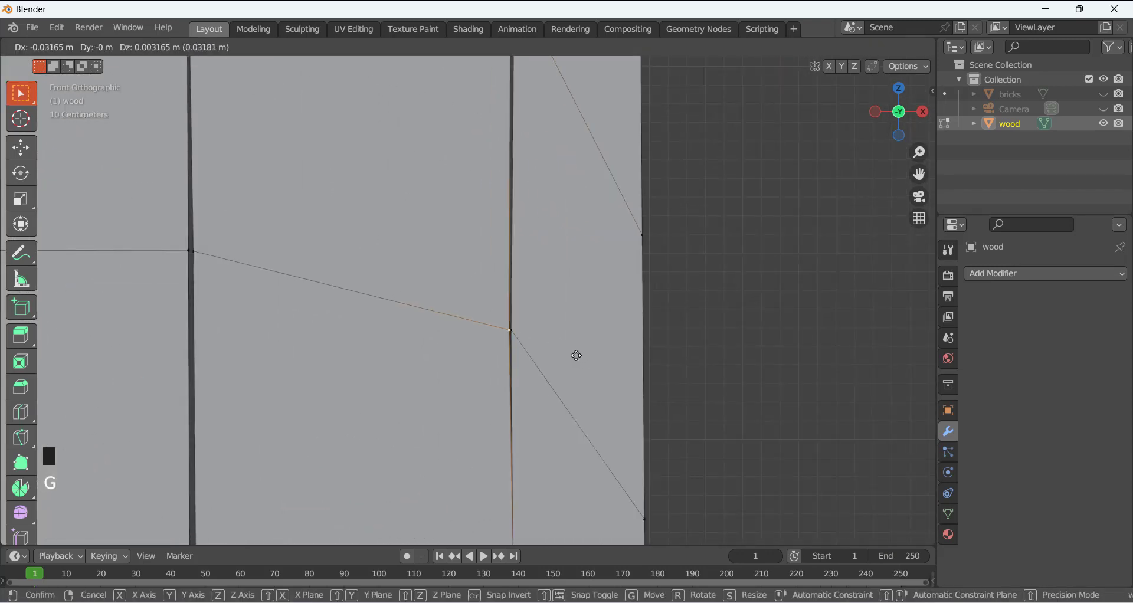
pyautogui.click(576, 356)
# Move the third-row inner vertex of the outermost right plank about 0.02 m outward to open the gap.
pyautogui.scroll(-5, 520, 276)
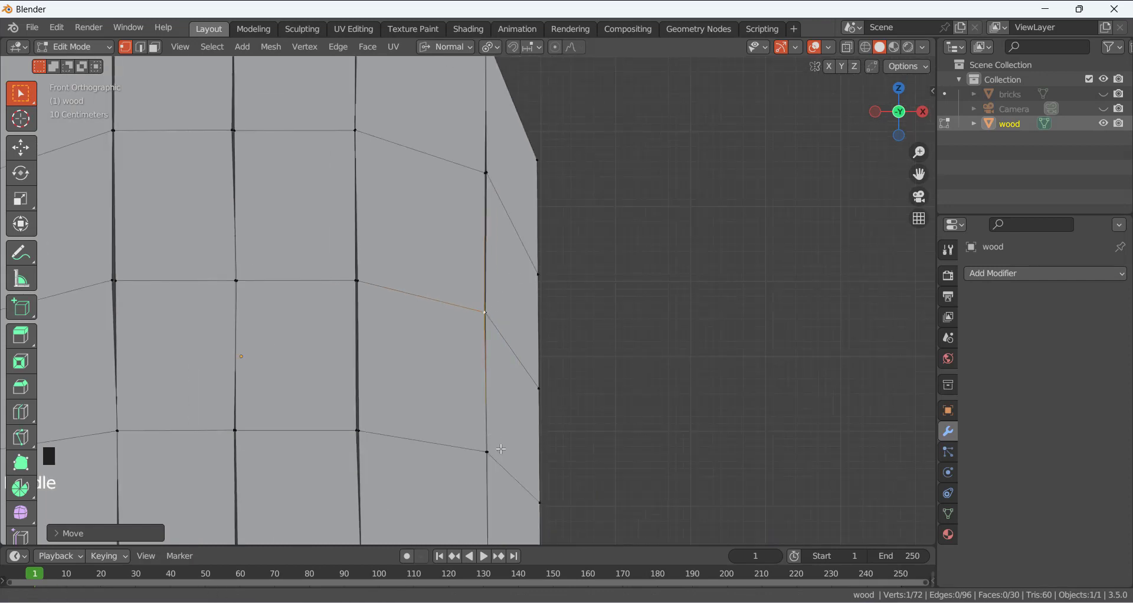
pyautogui.keyDown('shift'); pyautogui.moveTo(493, 294); pyautogui.dragTo(511, 301, button='middle'); pyautogui.keyUp('shift')
pyautogui.scroll(6, 511, 302)
pyautogui.click(568, 333)
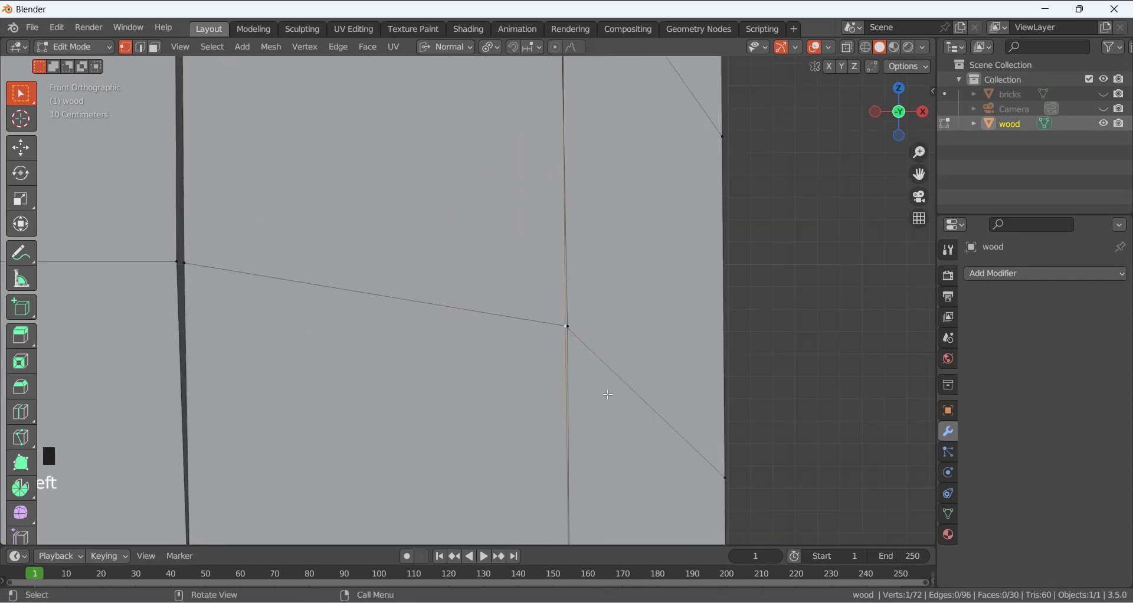
pyautogui.press('g')
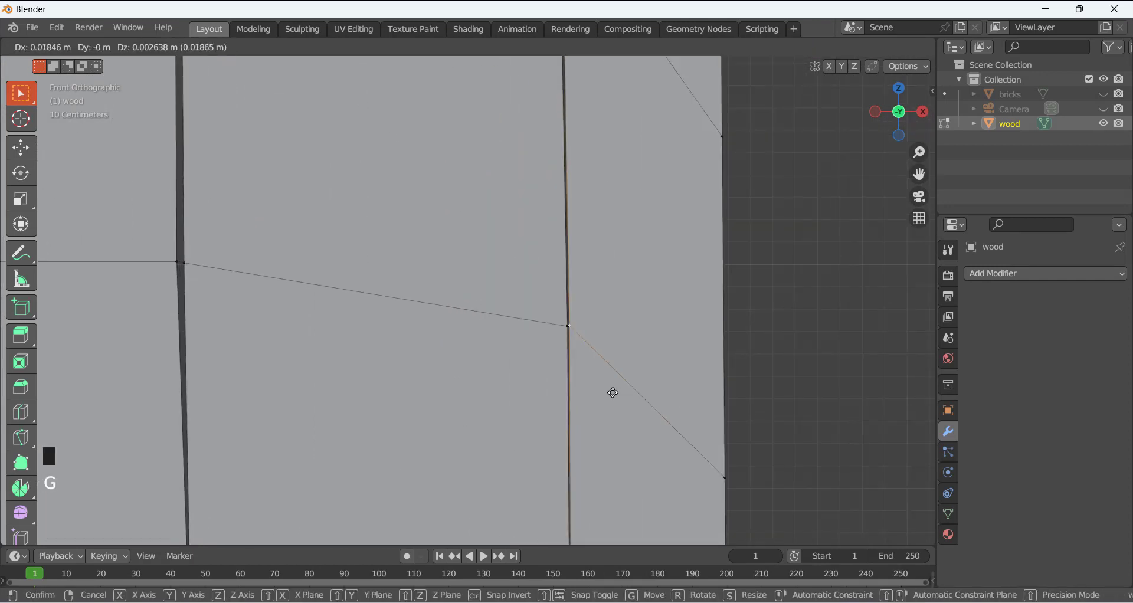
pyautogui.click(595, 309)
# Move the second-row vertex on the right side of the central plank gap slightly along +X.
pyautogui.scroll(-5, 595, 309)
pyautogui.scroll(7, 568, 363)
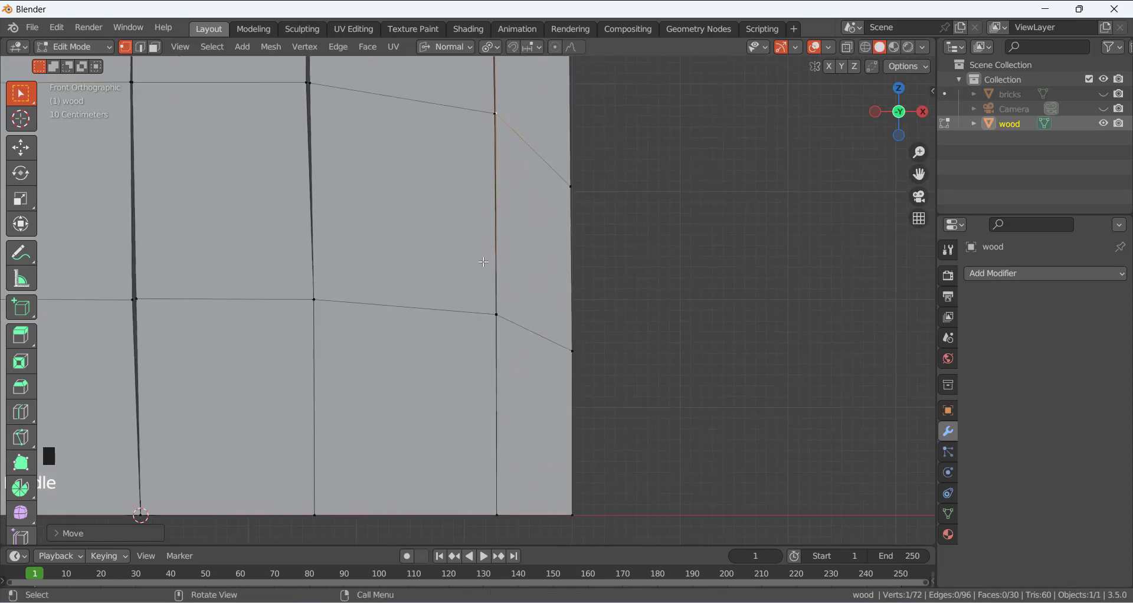
pyautogui.scroll(-5, 568, 362)
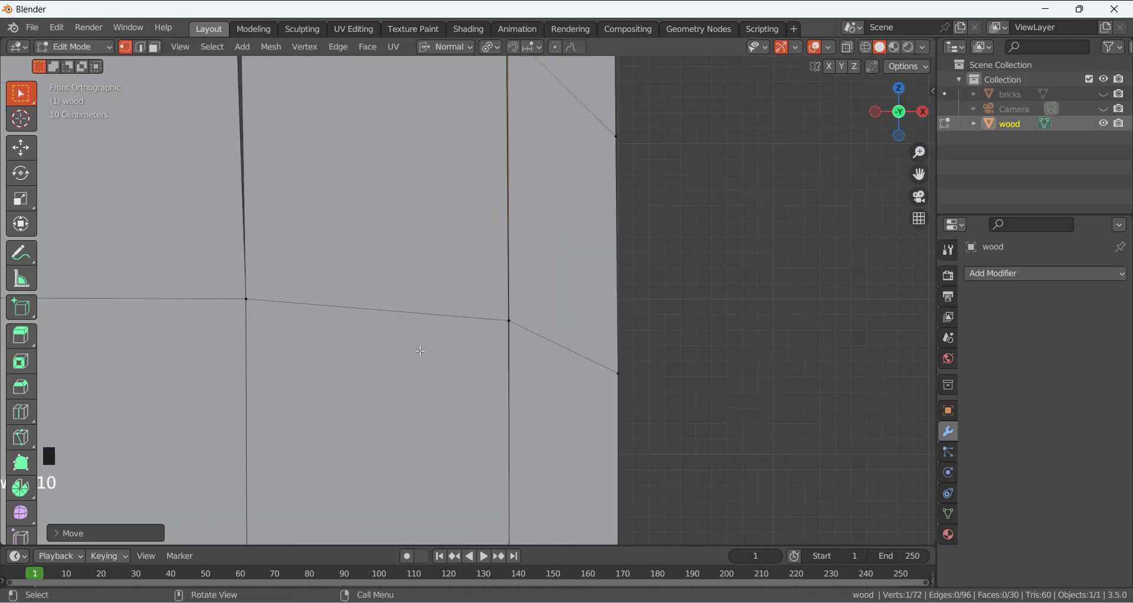
pyautogui.scroll(5, 235, 310)
pyautogui.scroll(-13, 255, 307)
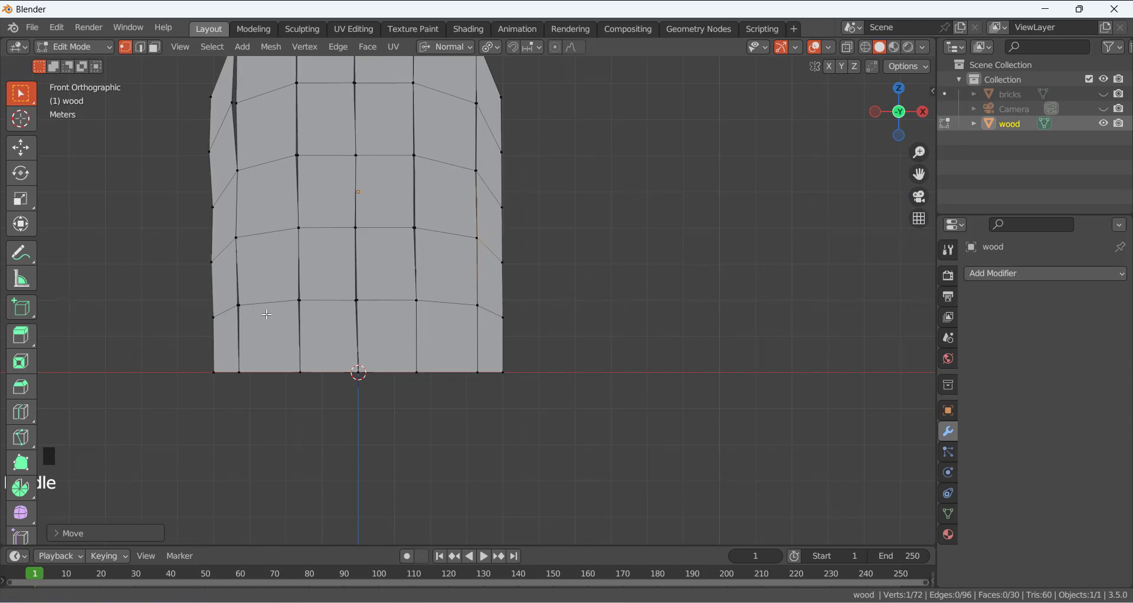
pyautogui.keyDown('shift'); pyautogui.moveTo(405, 233); pyautogui.dragTo(467, 303, button='middle'); pyautogui.keyUp('shift')
pyautogui.scroll(5, 467, 303)
pyautogui.keyDown('shift'); pyautogui.moveTo(171, 327); pyautogui.dragTo(377, 543, button='middle'); pyautogui.keyUp('shift')
pyautogui.keyDown('shift'); pyautogui.moveTo(349, 63); pyautogui.dragTo(284, 119, button='middle'); pyautogui.keyUp('shift')
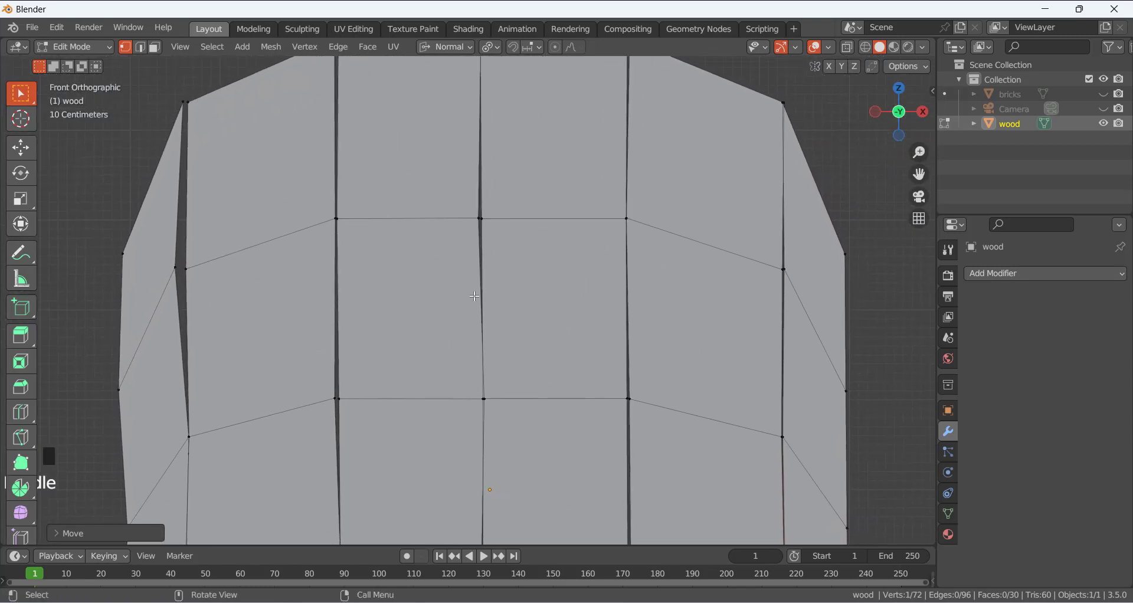
pyautogui.scroll(2, 517, 446)
pyautogui.click(490, 444)
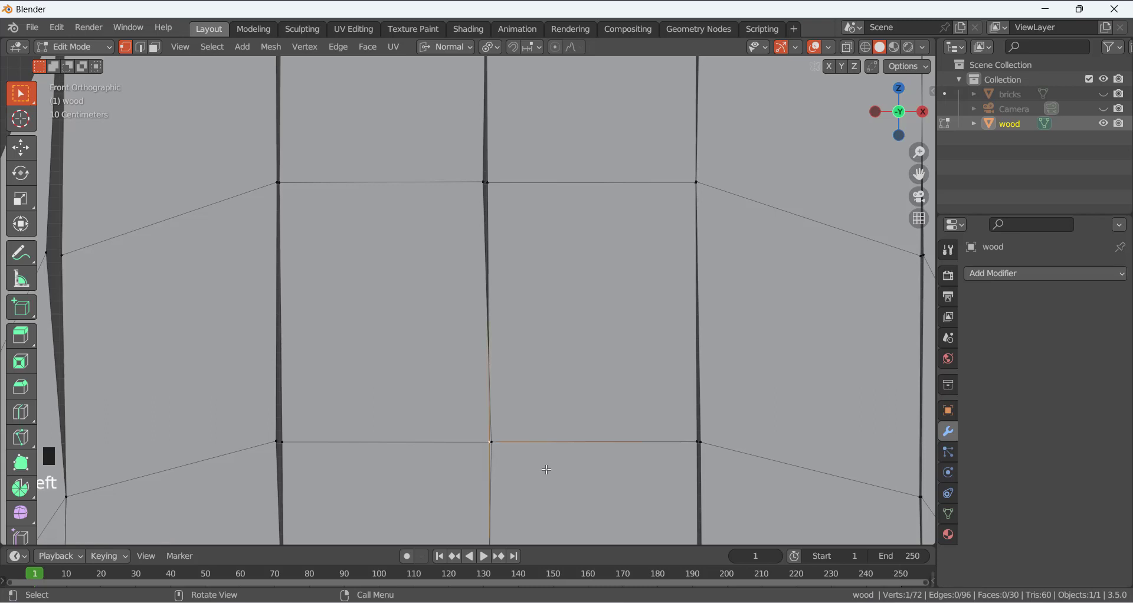
pyautogui.press('g')
pyautogui.click(549, 469)
# Select the entire wood mesh, extrude it about 0.56 m along its normal to thicken the planks, and clear the selection.
pyautogui.scroll(-6, 463, 238)
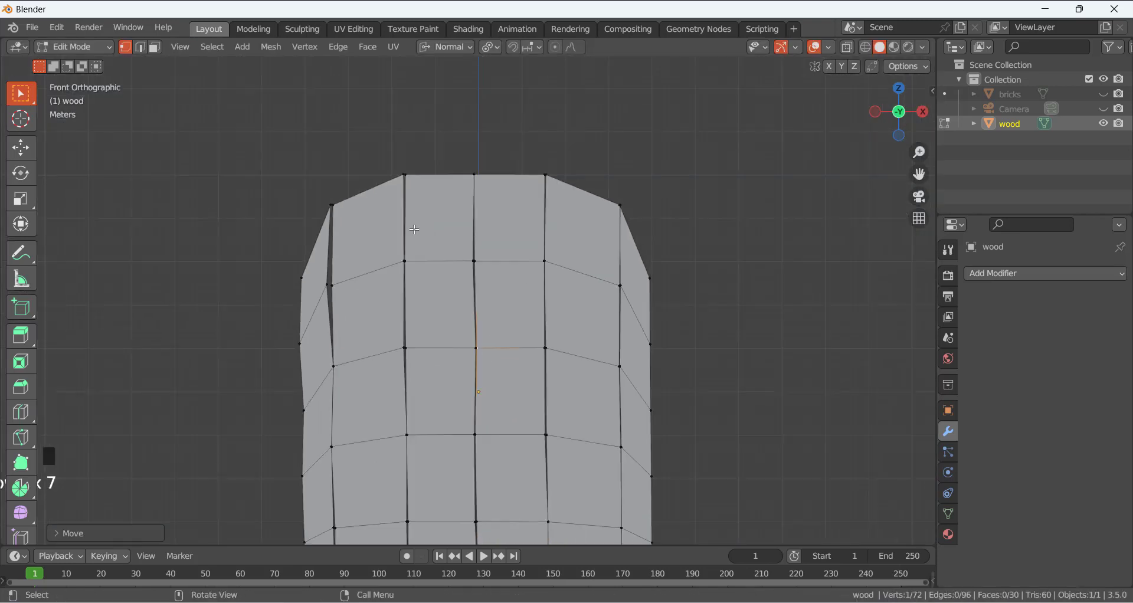
pyautogui.scroll(-4, 415, 229)
pyautogui.moveTo(414, 229); pyautogui.dragTo(281, 382, button='middle')
pyautogui.press('a')
pyautogui.press('e')
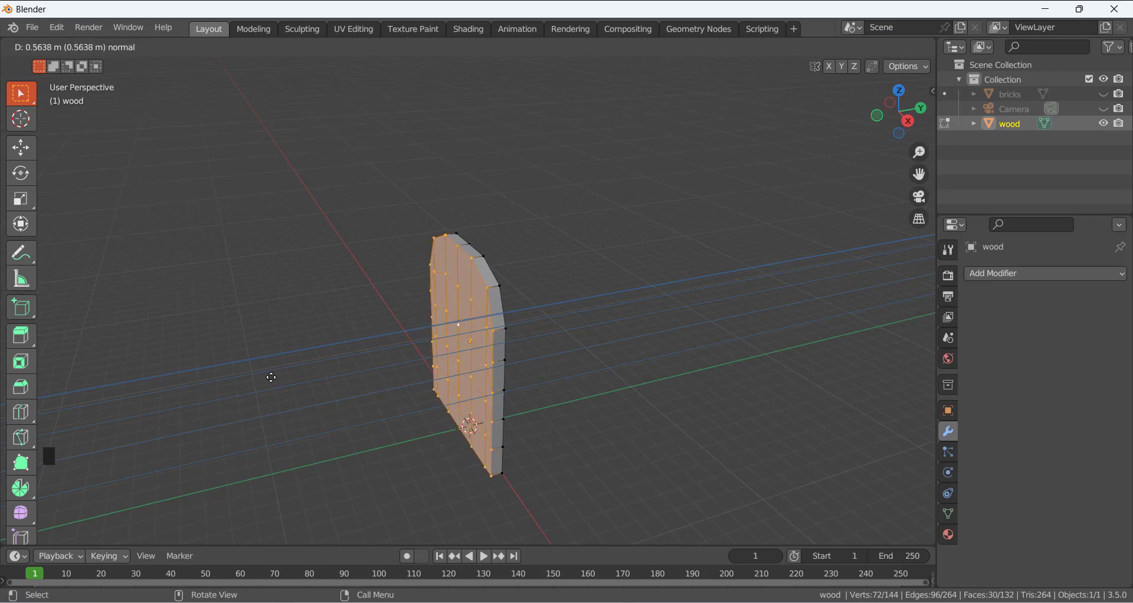
pyautogui.click(271, 374)
pyautogui.click(258, 289)
pyautogui.moveTo(258, 289); pyautogui.dragTo(392, 235, button='middle')
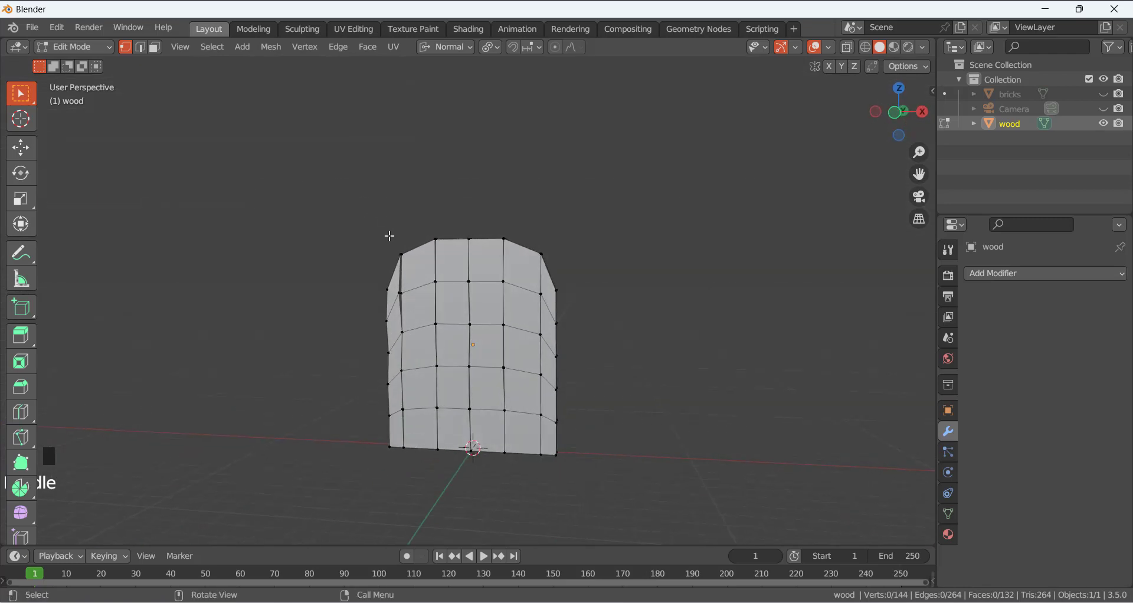
# Return the wood object to Object Mode and add a Bevel modifier to it.
pyautogui.press('Tab')
pyautogui.moveTo(329, 271)
pyautogui.mouseDown(button='middle')
pyautogui.moveTo(409, 262)
pyautogui.moveTo(331, 274)
pyautogui.mouseUp(button='middle')
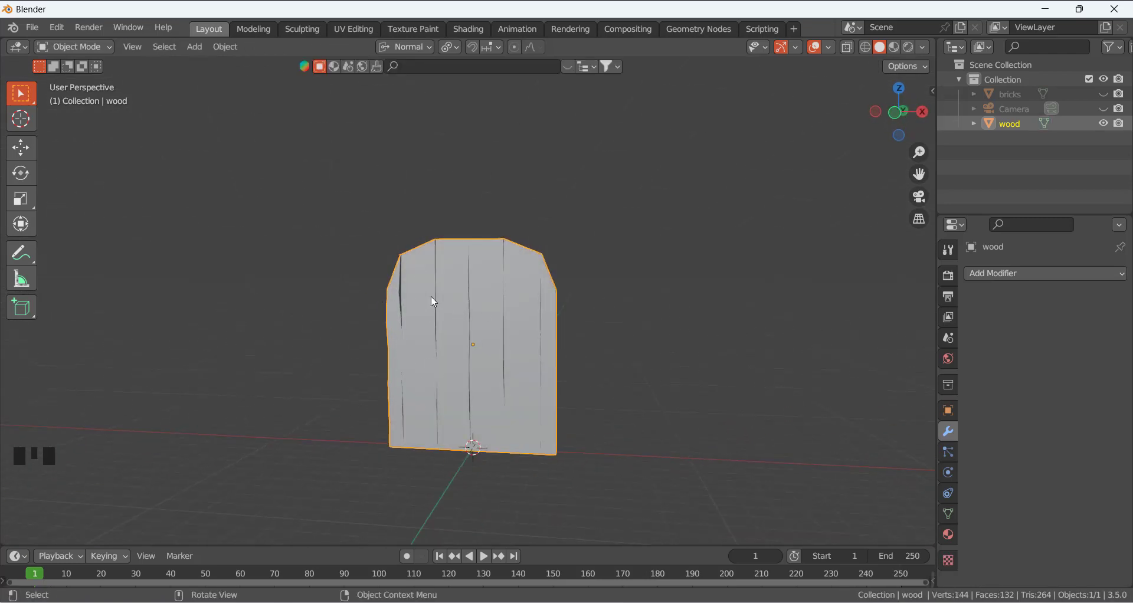
pyautogui.scroll(4, 389, 296)
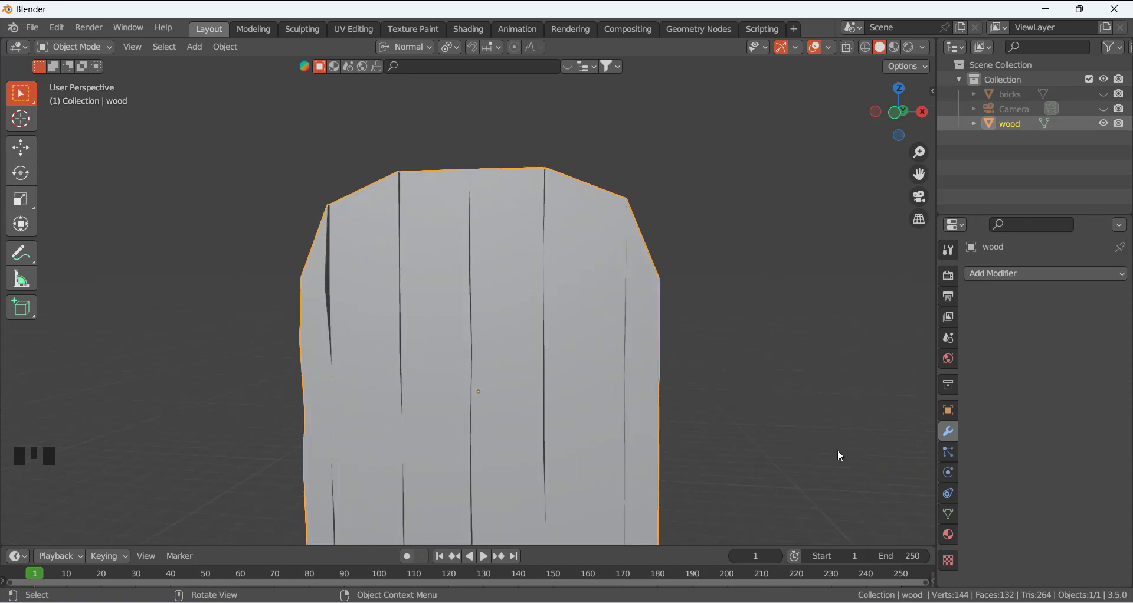
pyautogui.click(990, 326)
pyautogui.click(996, 274)
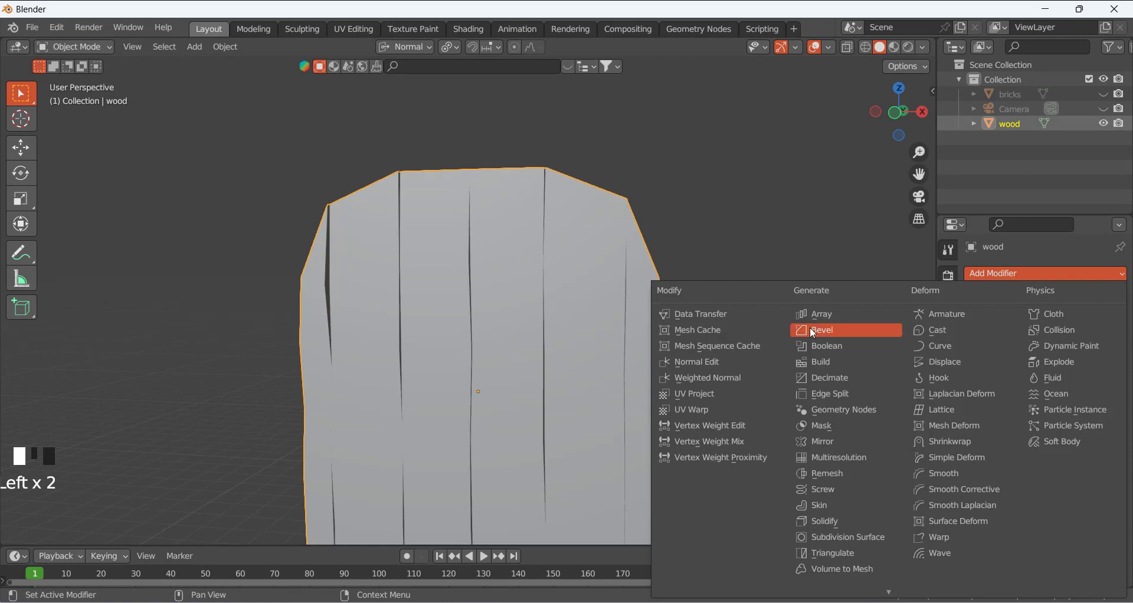
pyautogui.click(844, 332)
pyautogui.moveTo(610, 298); pyautogui.dragTo(583, 338, button='middle')
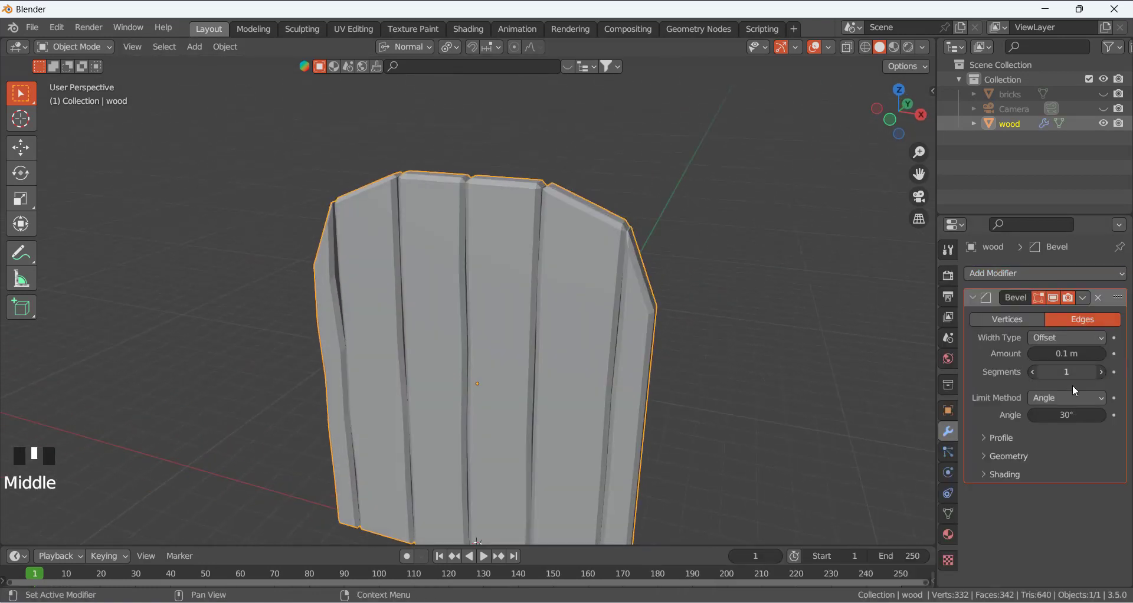
# Set the wood's Bevel amount to 0.02 m with 2 segments, and deselect the object.
pyautogui.click(1056, 353)
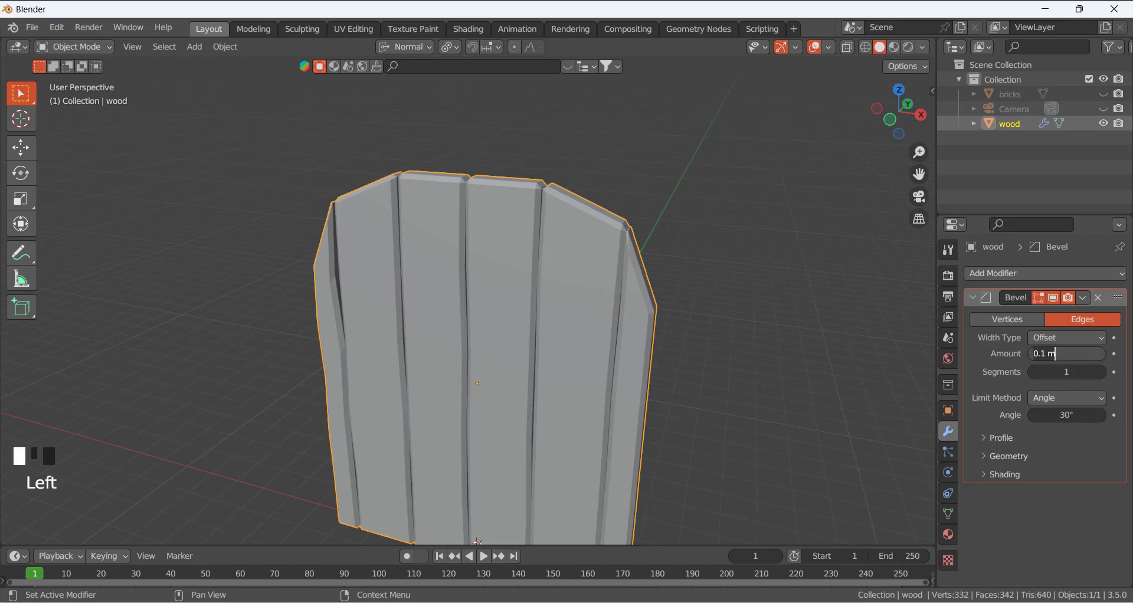
pyautogui.write('0.02')
pyautogui.press('Return')
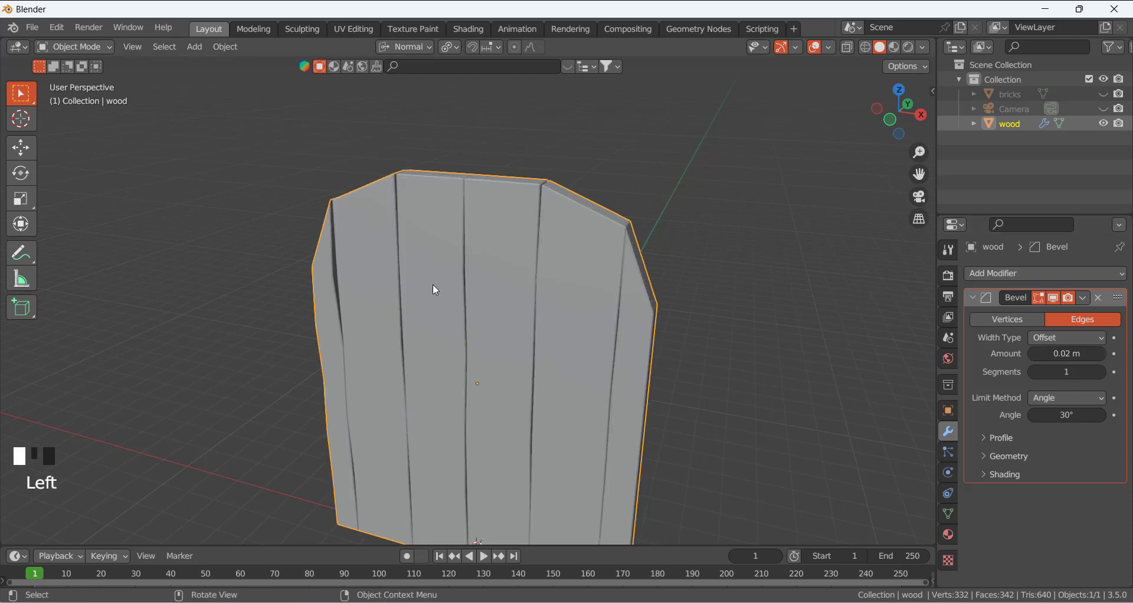
pyautogui.moveTo(435, 288); pyautogui.dragTo(466, 294, button='middle')
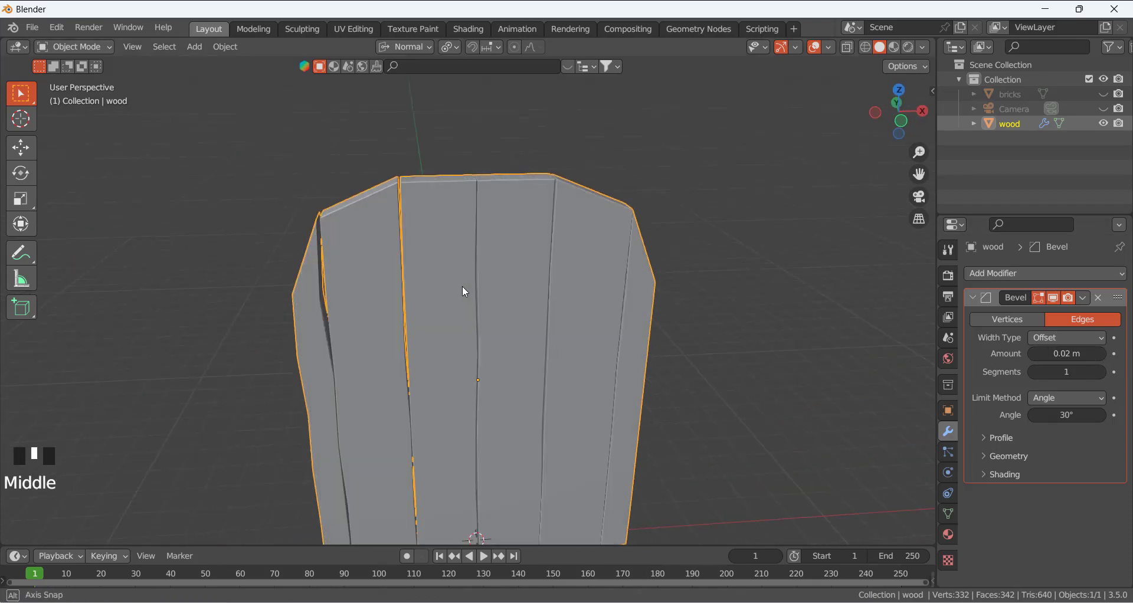
pyautogui.click(1099, 372)
pyautogui.click(755, 310)
pyautogui.moveTo(755, 311); pyautogui.dragTo(685, 277, button='middle')
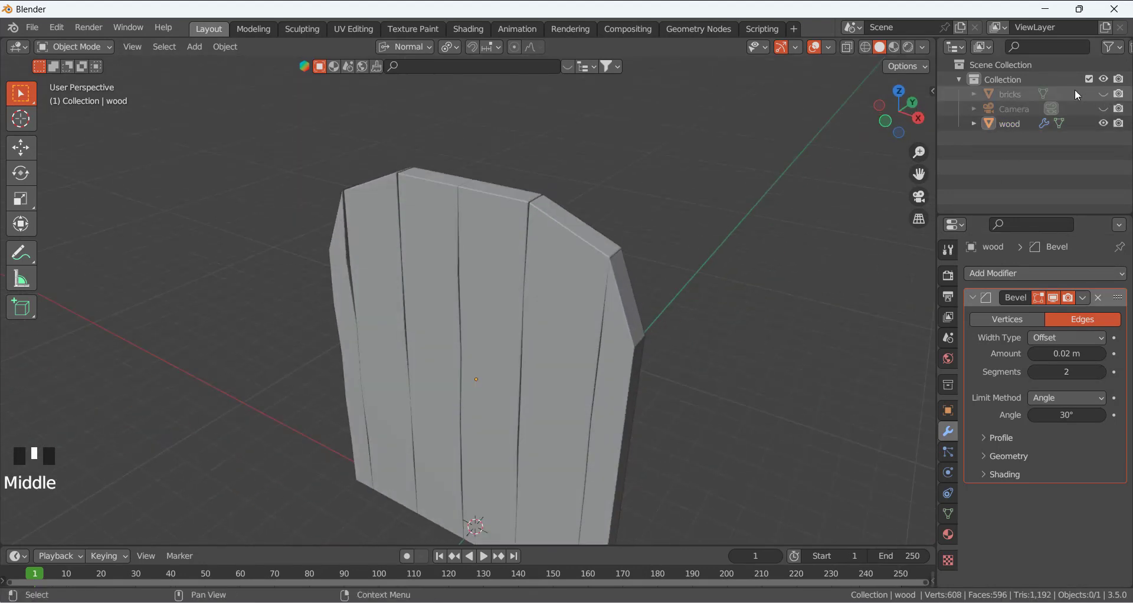
# Unhide the bricks object, select it and put it in Edit Mode.
pyautogui.click(94, 47)
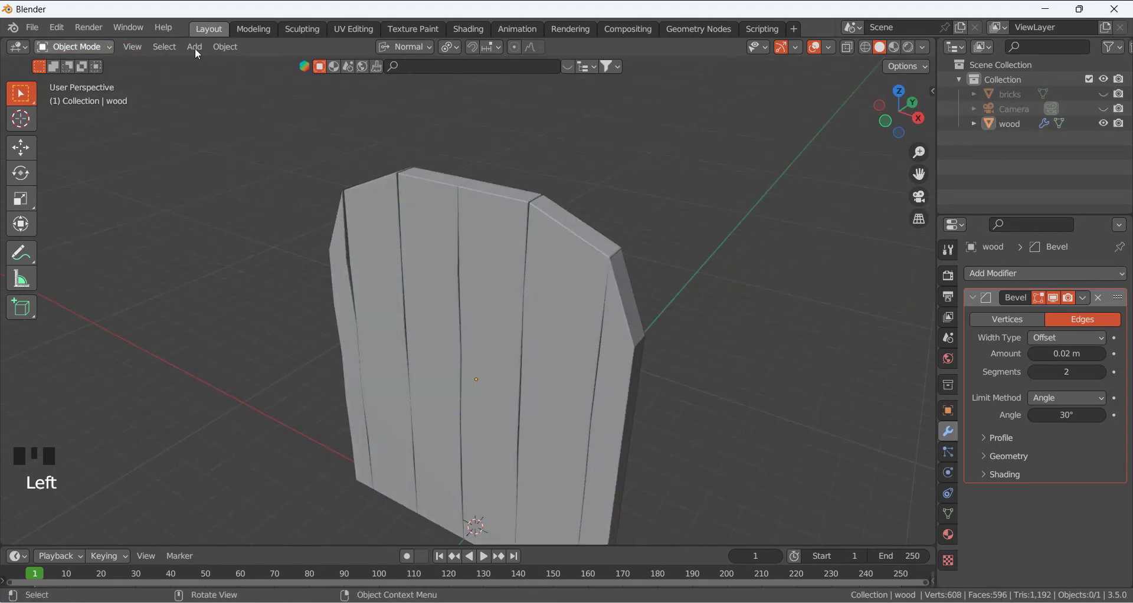
pyautogui.click(1102, 95)
pyautogui.scroll(-2, 573, 261)
pyautogui.moveTo(572, 261); pyautogui.dragTo(548, 278, button='middle')
pyautogui.click(611, 302)
pyautogui.scroll(-3, 612, 302)
pyautogui.click(548, 278)
pyautogui.moveTo(75, 51); pyautogui.dragTo(75, 78)
pyautogui.scroll(3, 501, 251)
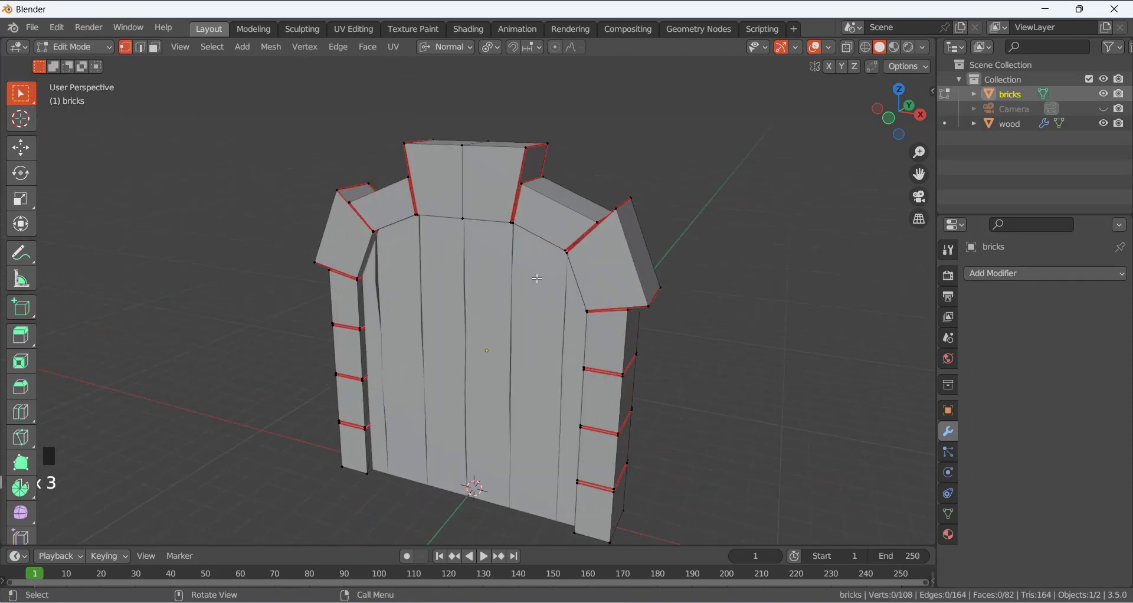
# Inset the front faces of the keystone and both large corner bricks of the arch by about 0.2 m.
pyautogui.moveTo(454, 179); pyautogui.dragTo(478, 187, button='middle')
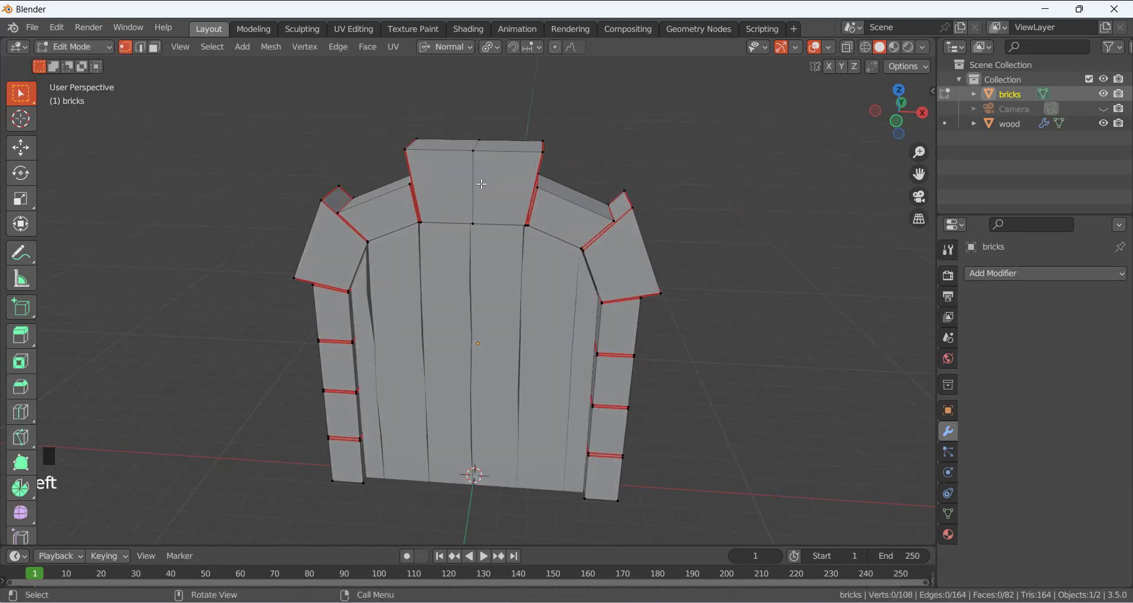
pyautogui.click(424, 186)
pyautogui.keyDown('shift'); pyautogui.click(505, 180); pyautogui.keyUp('shift')
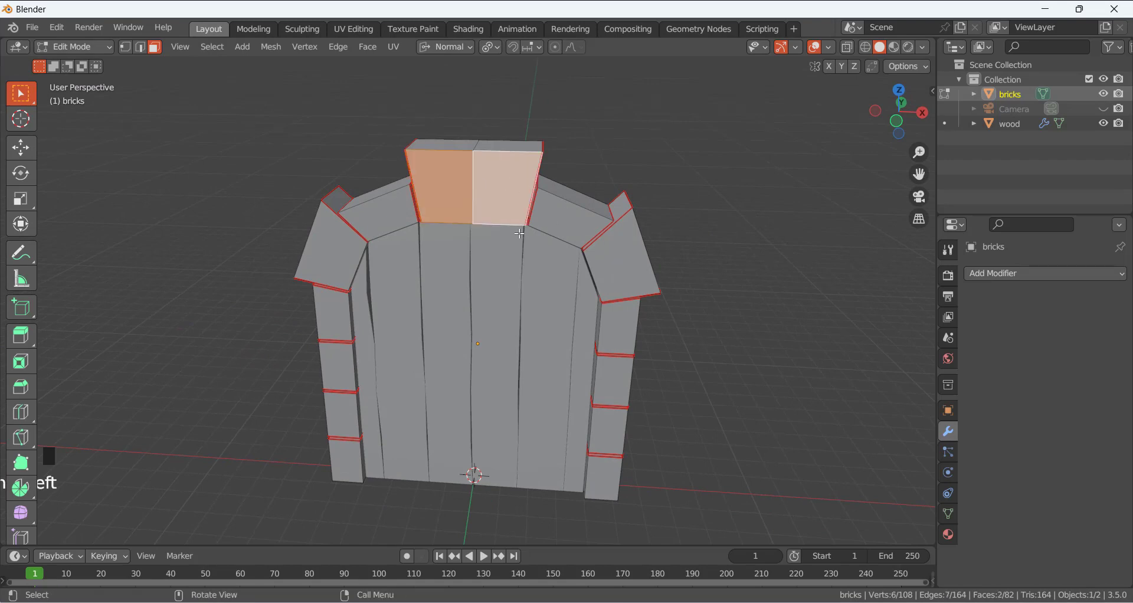
pyautogui.keyDown('shift'); pyautogui.click(335, 265); pyautogui.keyUp('shift')
pyautogui.keyDown('shift'); pyautogui.click(621, 263); pyautogui.keyUp('shift')
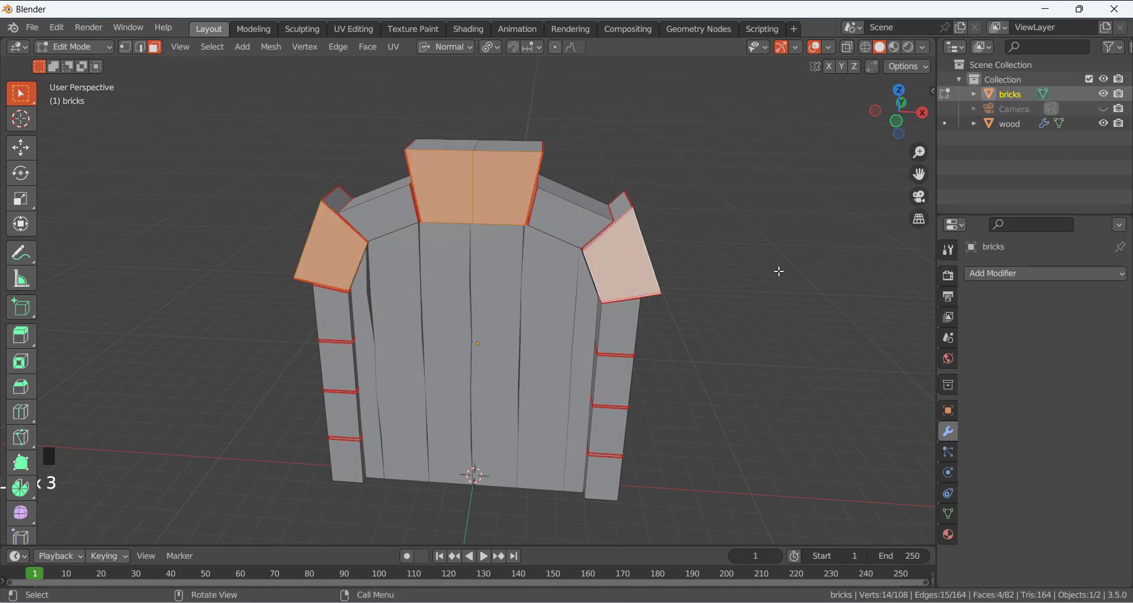
pyautogui.press('i')
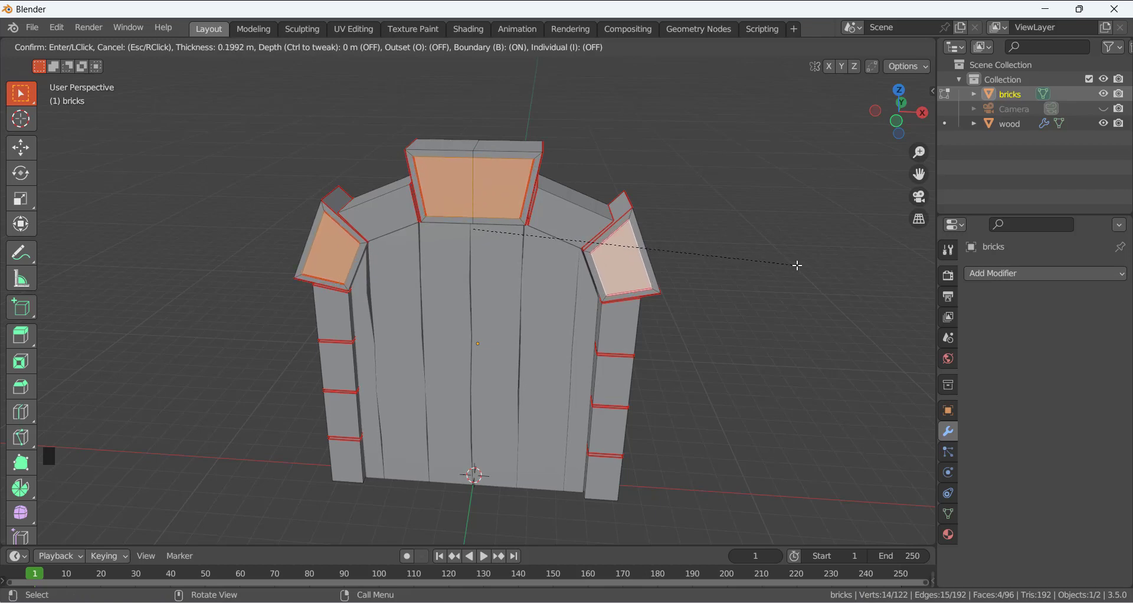
pyautogui.click(798, 265)
# Extrude the inset faces of the keystone and corner bricks about 0.18 m inward to form recessed panels.
pyautogui.moveTo(595, 275); pyautogui.dragTo(566, 288, button='middle')
pyautogui.press('e')
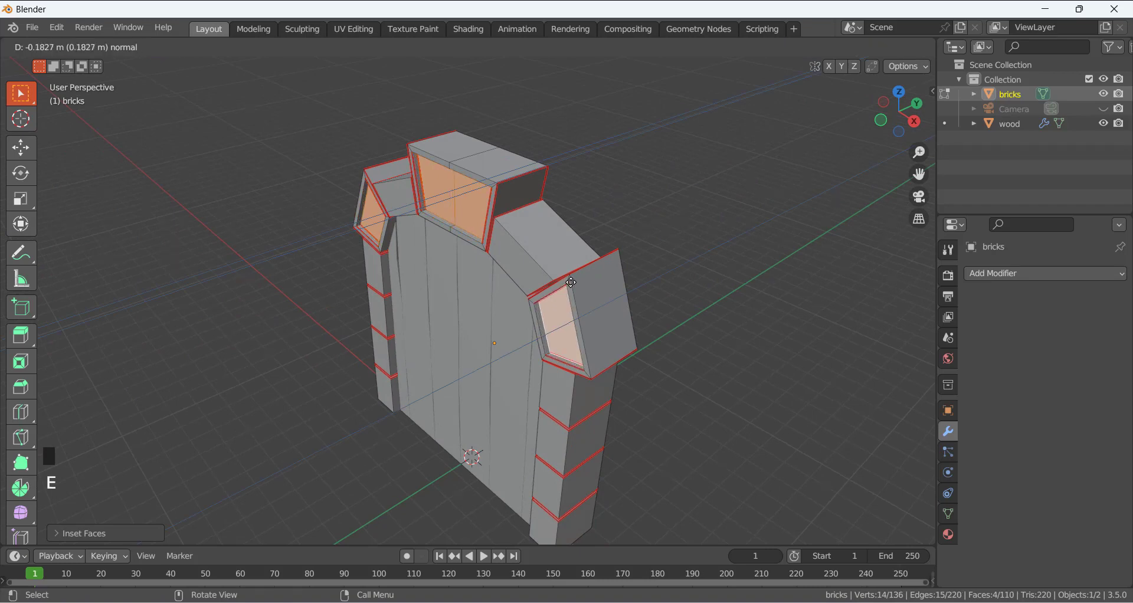
pyautogui.click(571, 283)
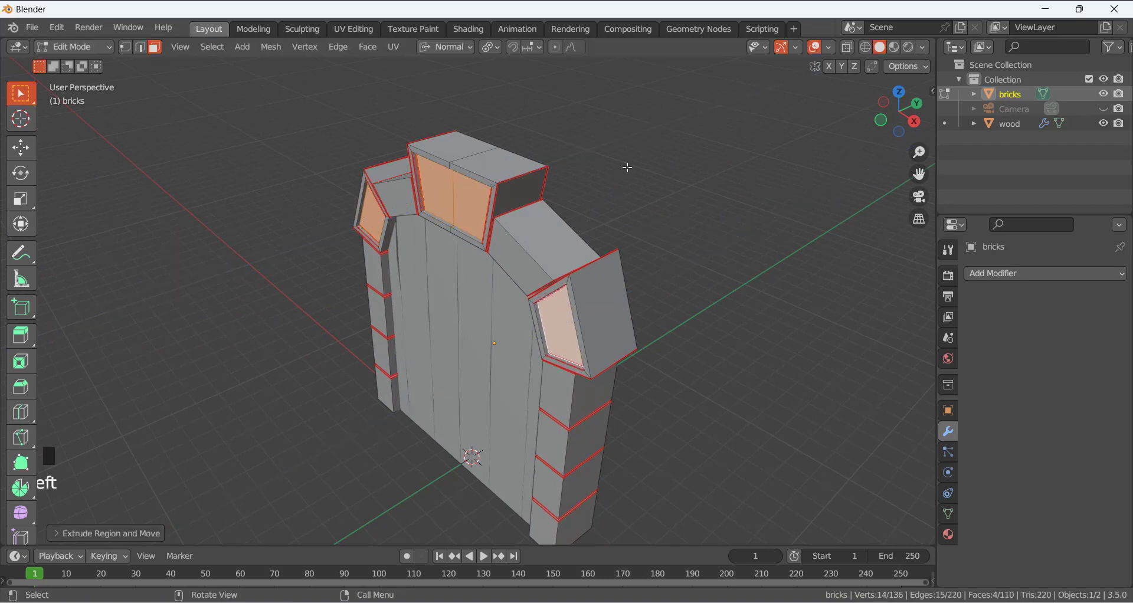
# Push the front face of the left pillar's second brick about 0.14 m inward along its normal, and clear the selection.
pyautogui.click(628, 167)
pyautogui.moveTo(592, 245); pyautogui.dragTo(381, 402, button='middle')
pyautogui.click(391, 410)
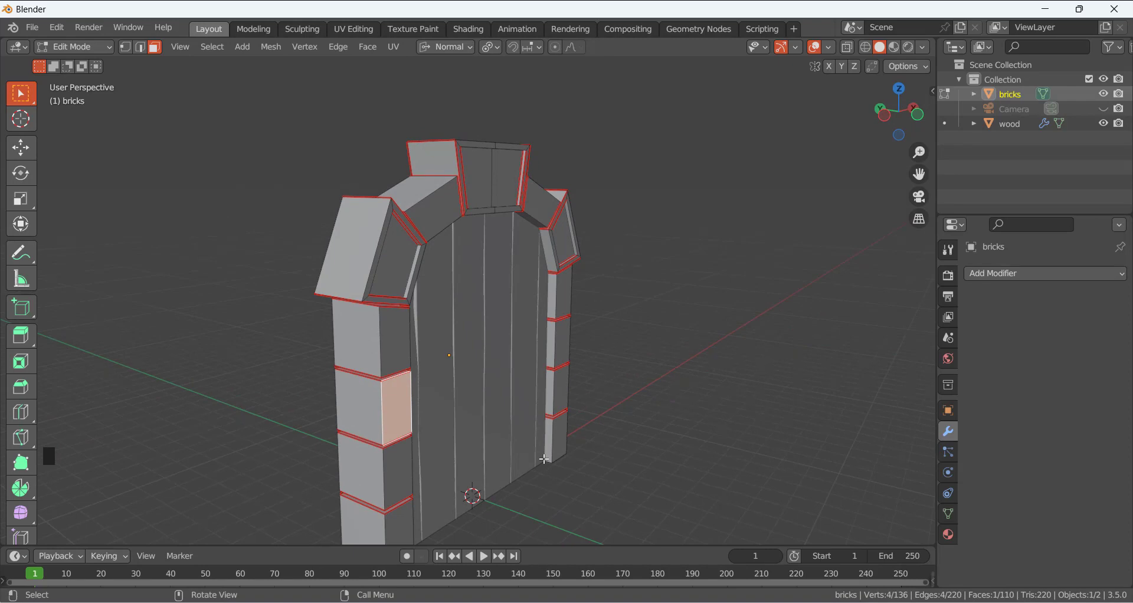
pyautogui.press('g')
pyautogui.press('x')
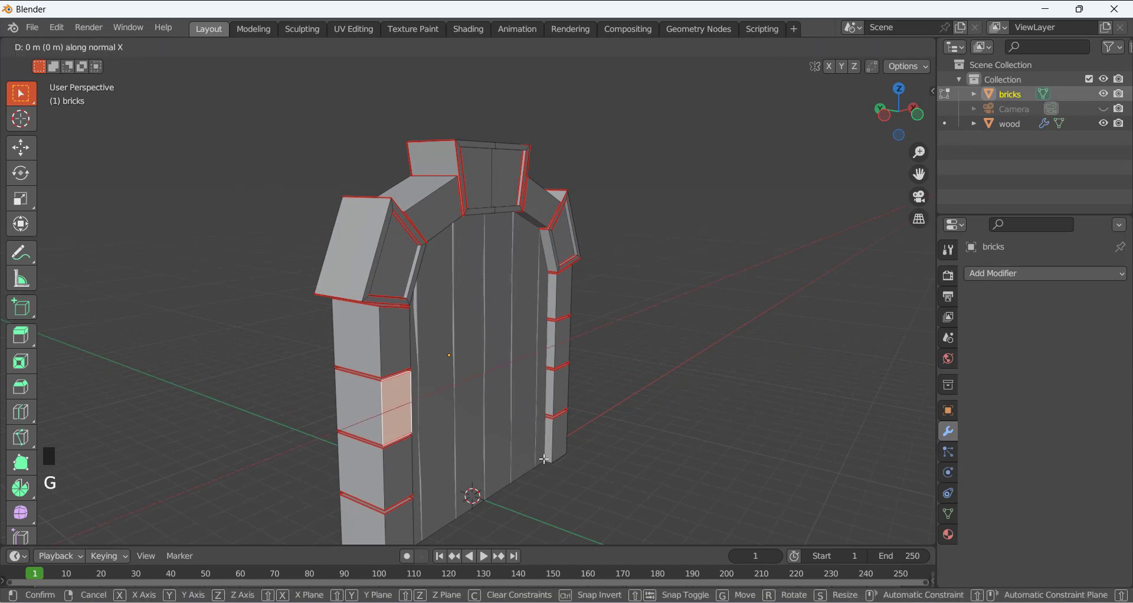
pyautogui.press('y')
pyautogui.press('y')
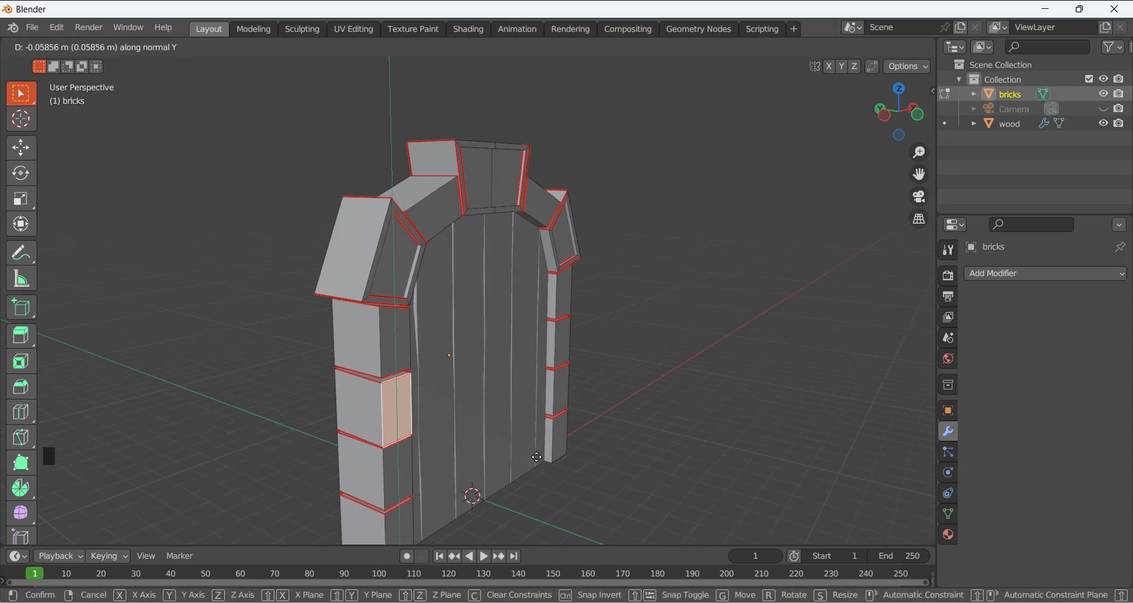
pyautogui.press('z')
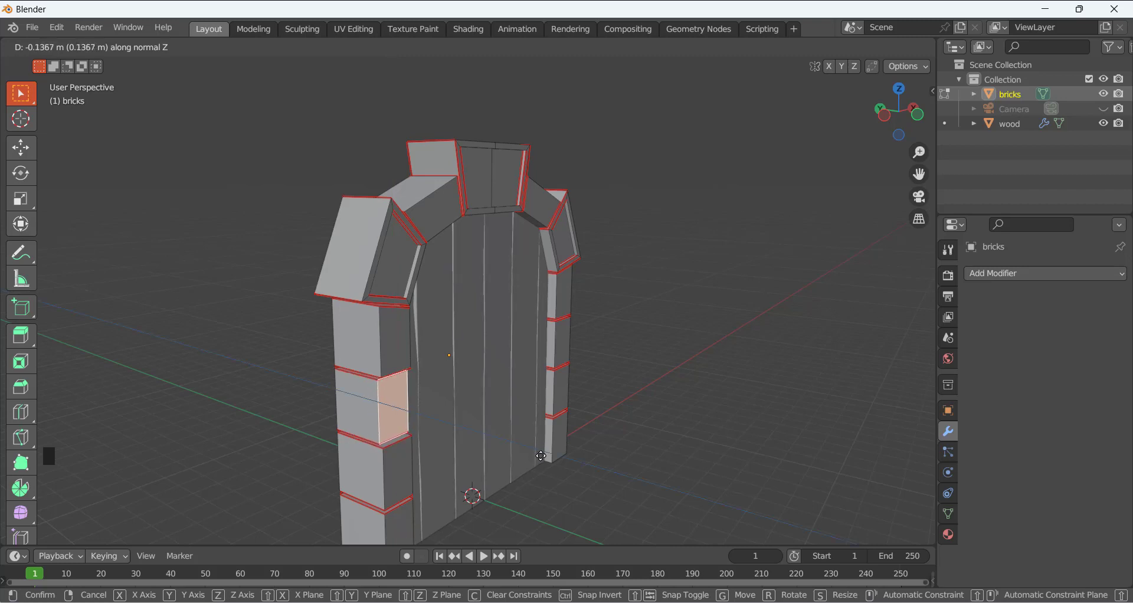
pyautogui.click(541, 457)
pyautogui.hotkey('alt', 'a')
# Set the transform orientation to Global and move the front face of the right pillar's bottom brick slightly back along Y.
pyautogui.click(446, 47)
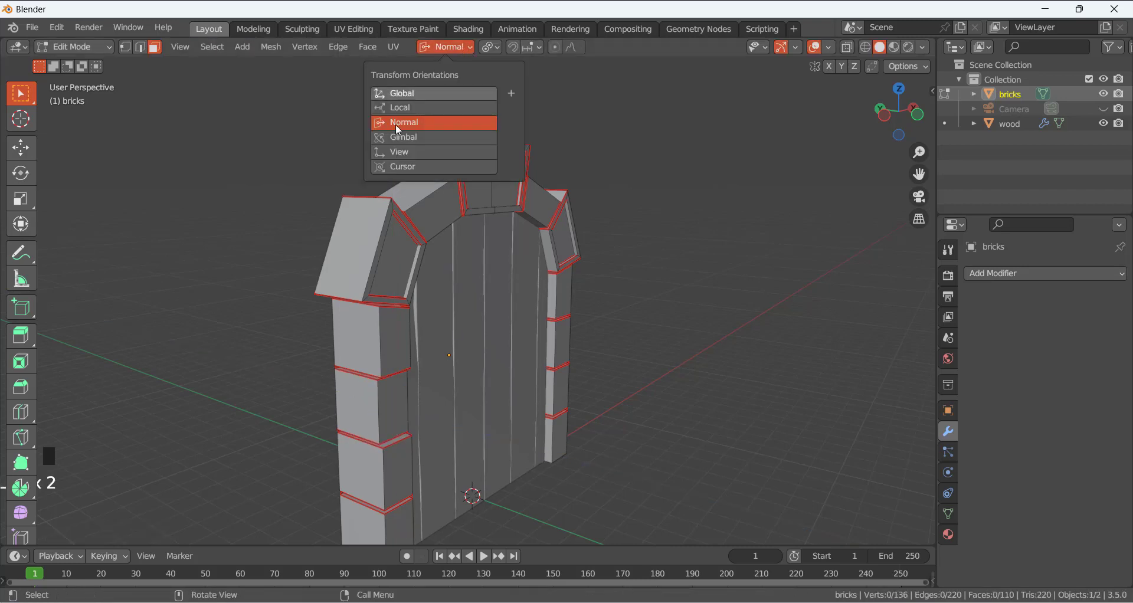
pyautogui.click(412, 96)
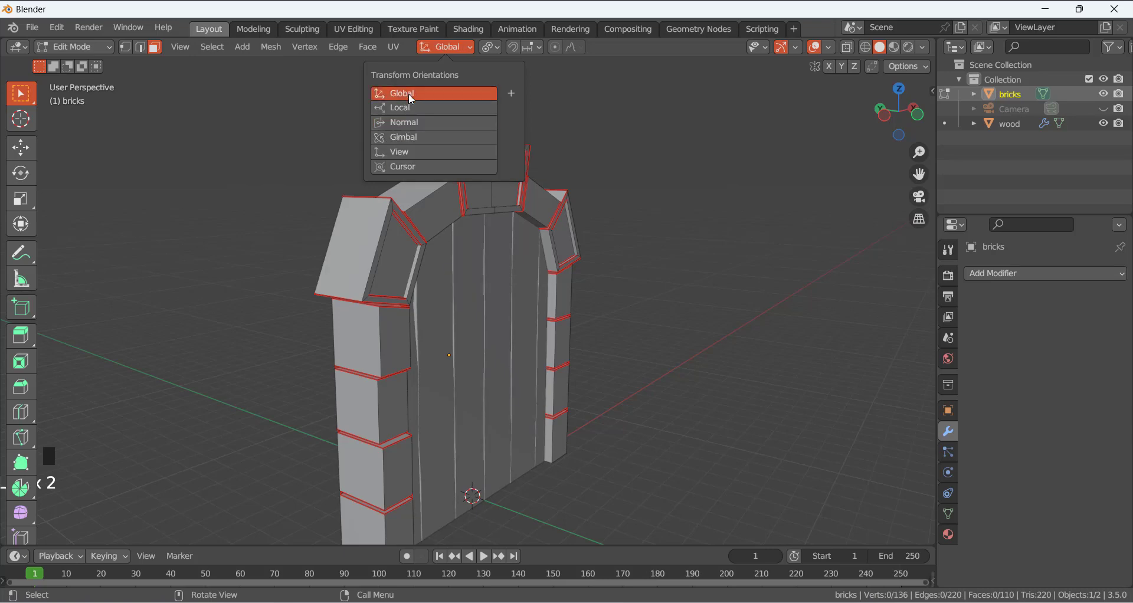
pyautogui.moveTo(559, 351); pyautogui.dragTo(498, 432, button='middle')
pyautogui.click(498, 432)
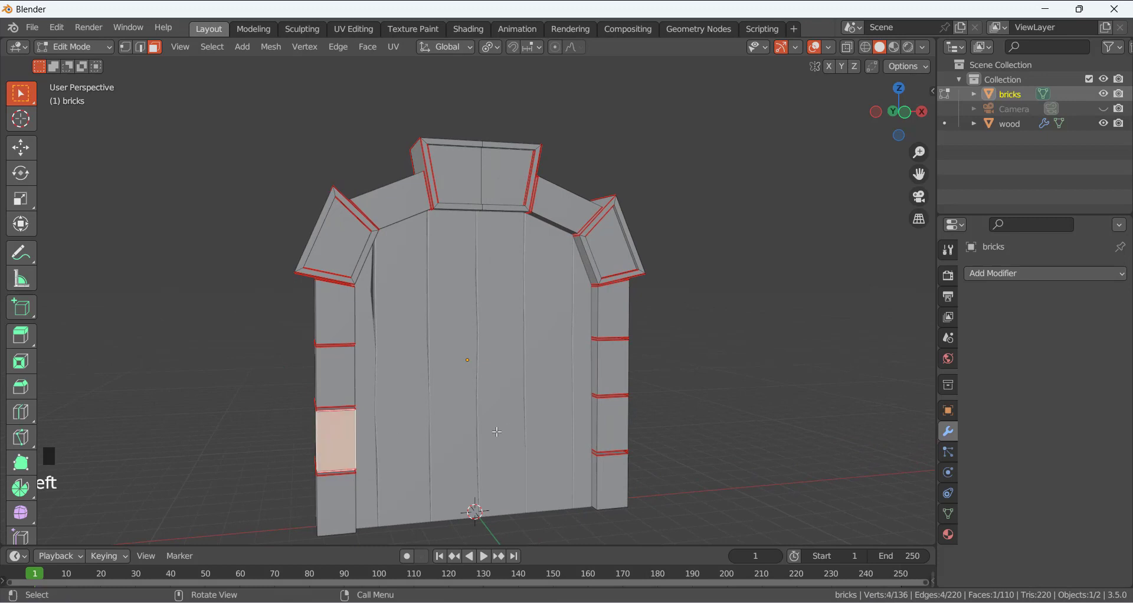
pyautogui.moveTo(619, 438); pyautogui.dragTo(558, 464, button='middle')
pyautogui.click(594, 515)
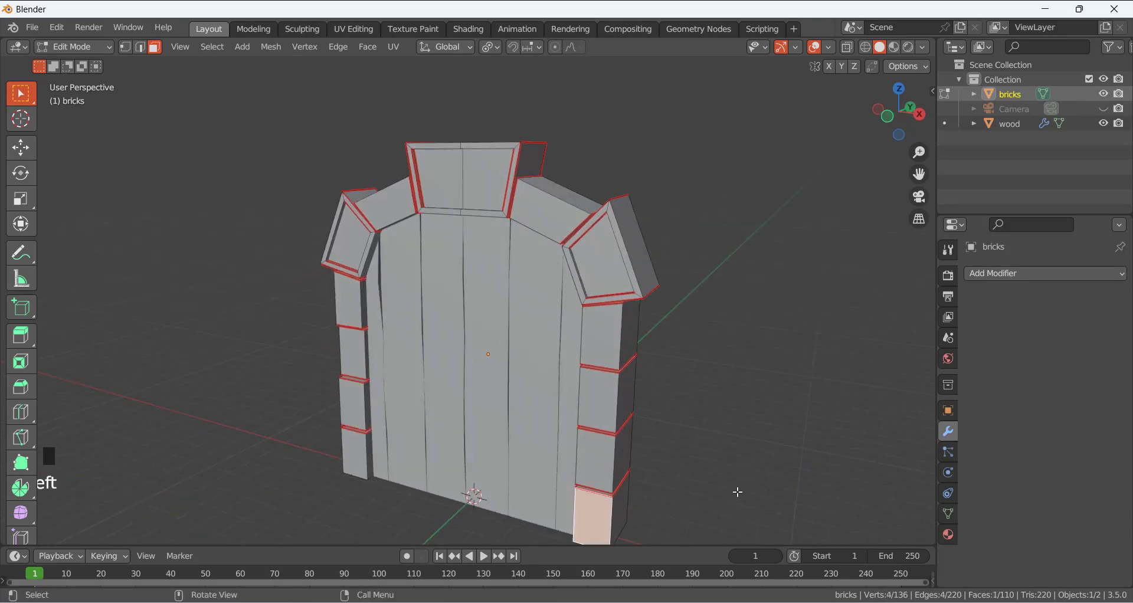
pyautogui.press('g')
pyautogui.press('y')
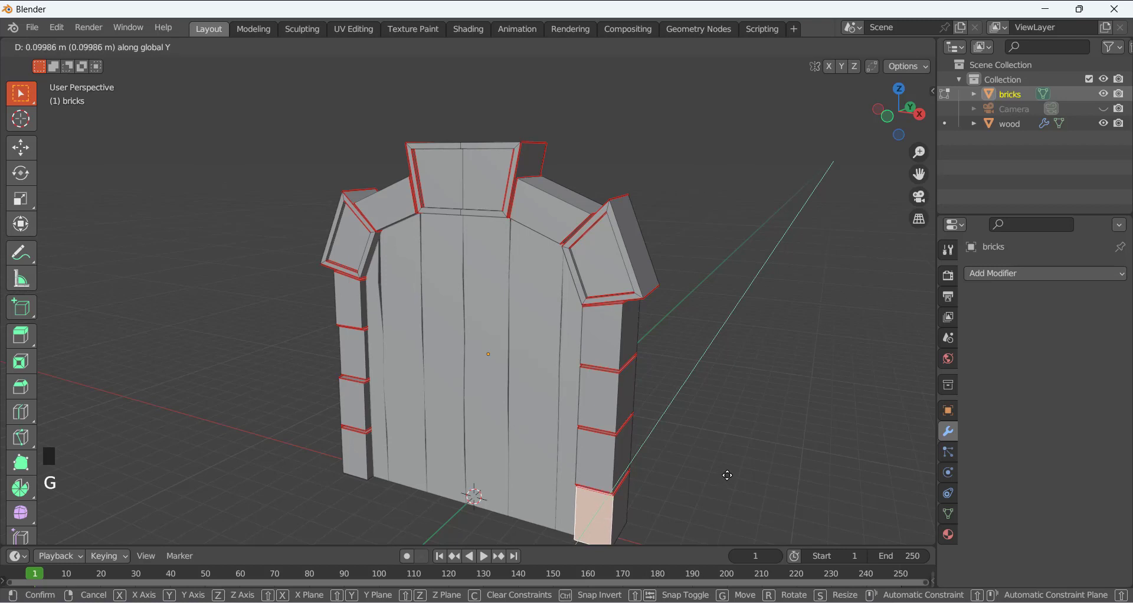
pyautogui.click(716, 437)
pyautogui.click(688, 401)
# Shift the inner upper corner vertex of the left pillar's second brick slightly toward the door in front view, returning to Object Mode with nothing selected.
pyautogui.scroll(-3, 657, 365)
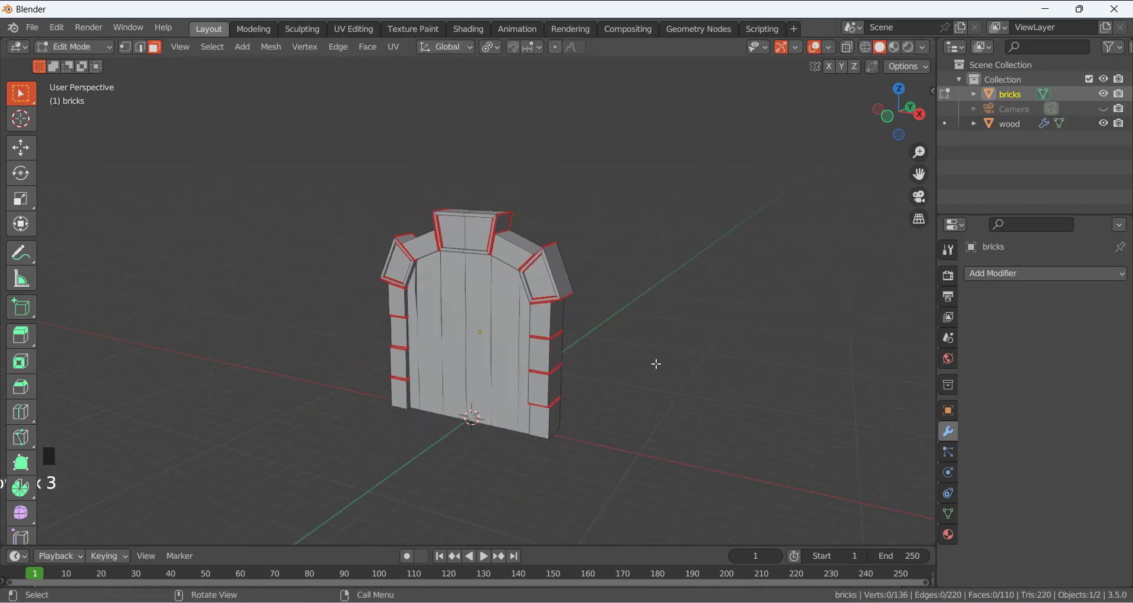
pyautogui.press('KP_1')
pyautogui.scroll(3, 590, 372)
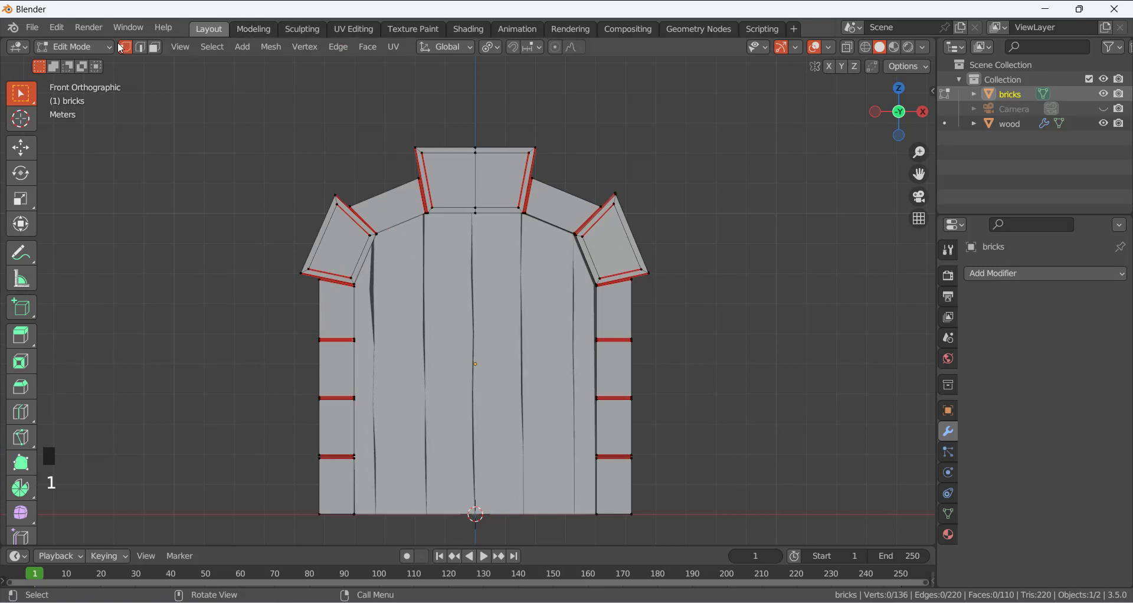
pyautogui.scroll(4, 626, 356)
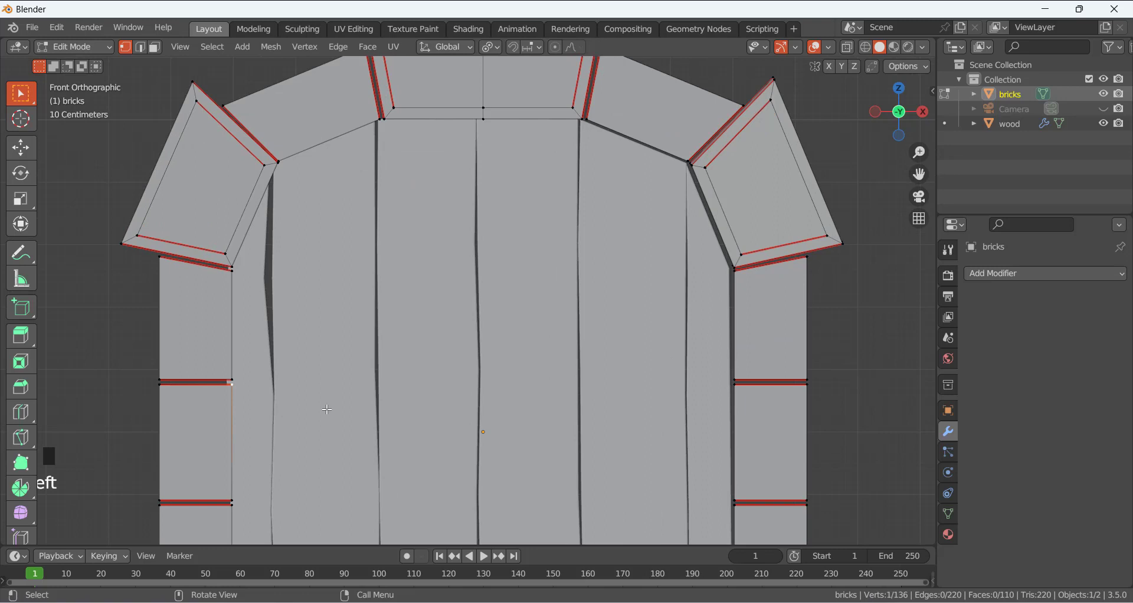
pyautogui.press('g')
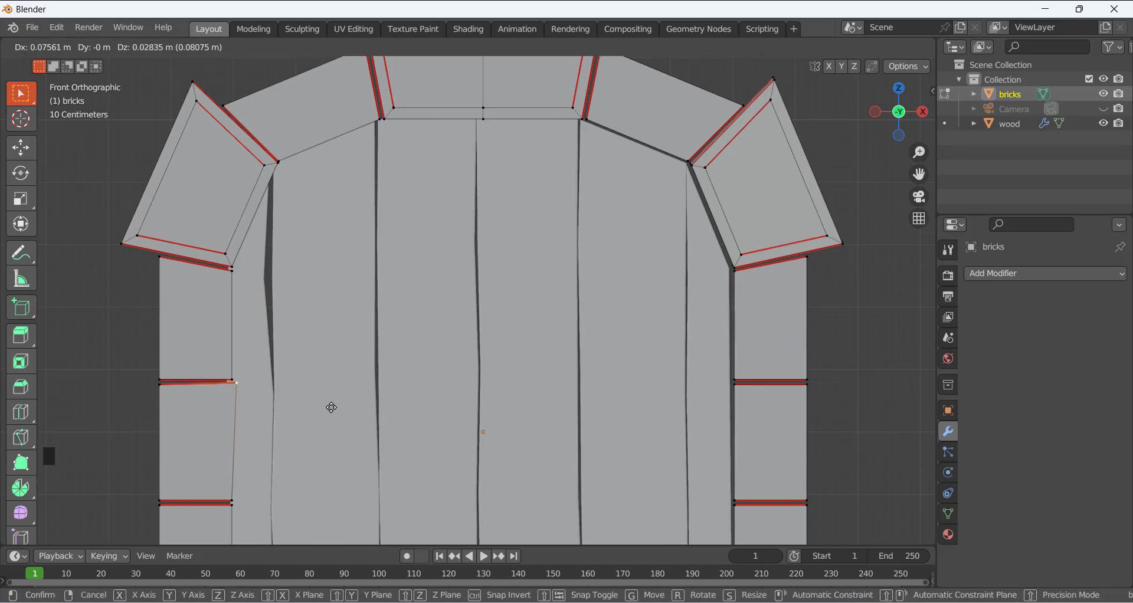
pyautogui.click(329, 407)
pyautogui.press('Tab')
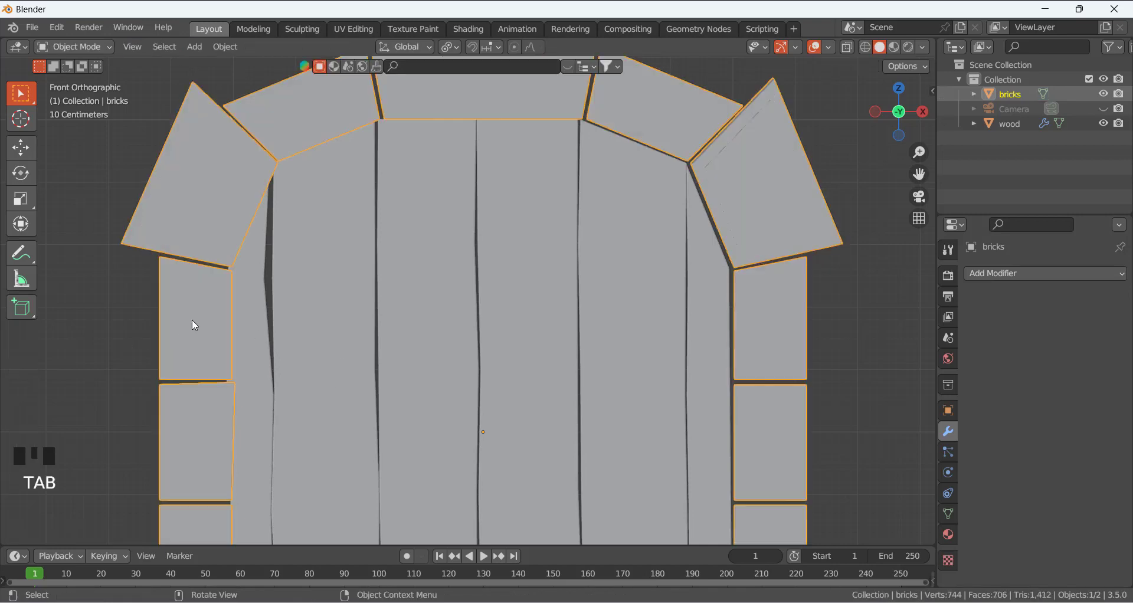
pyautogui.scroll(-3, 194, 320)
pyautogui.click(225, 342)
pyautogui.moveTo(295, 383); pyautogui.dragTo(309, 407, button='middle')
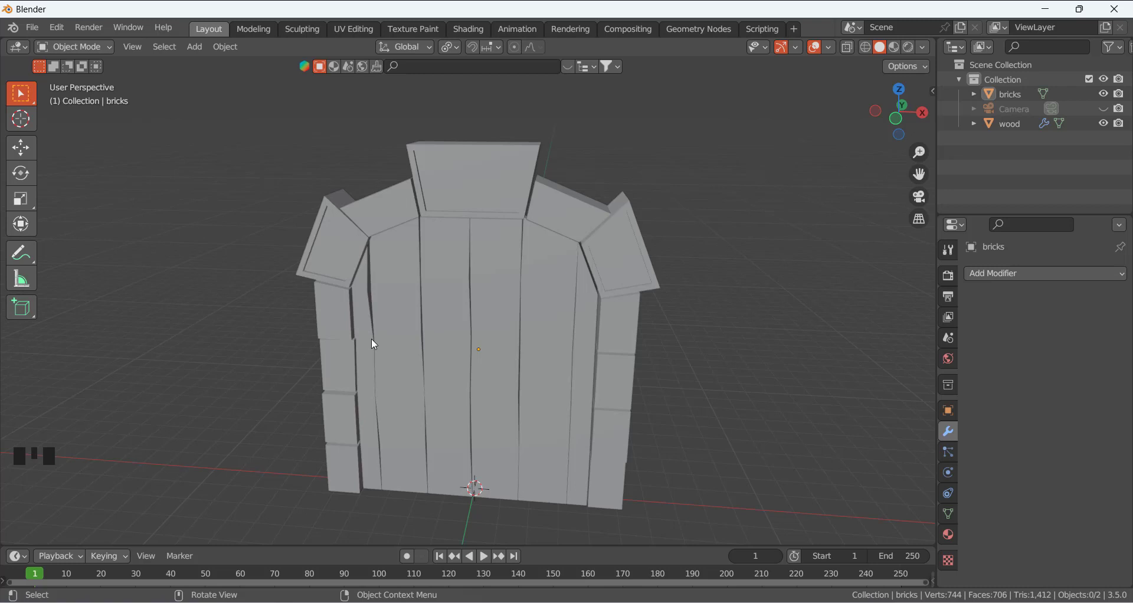
pyautogui.moveTo(590, 363); pyautogui.dragTo(556, 359, button='middle')
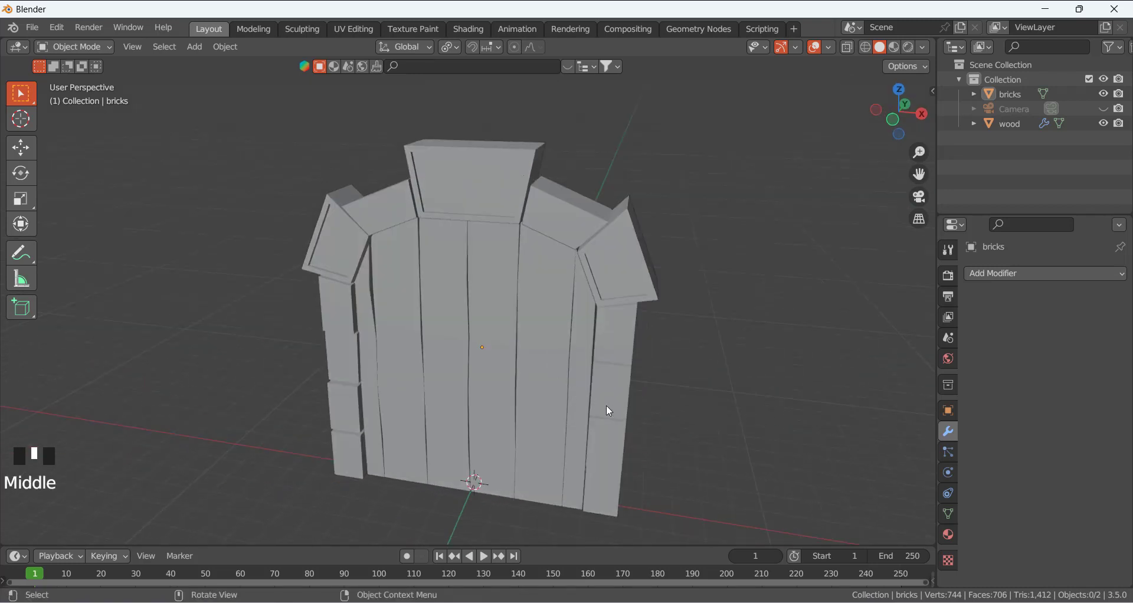
pyautogui.moveTo(607, 407); pyautogui.dragTo(636, 408, button='middle')
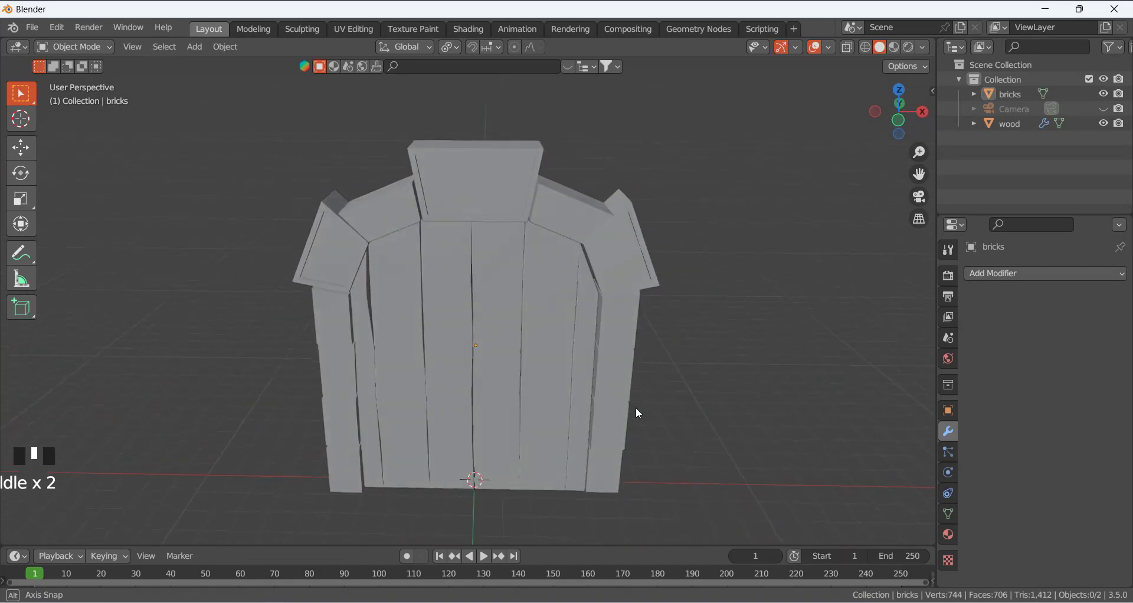
pyautogui.click(710, 359)
pyautogui.moveTo(710, 359); pyautogui.dragTo(629, 375, button='middle')
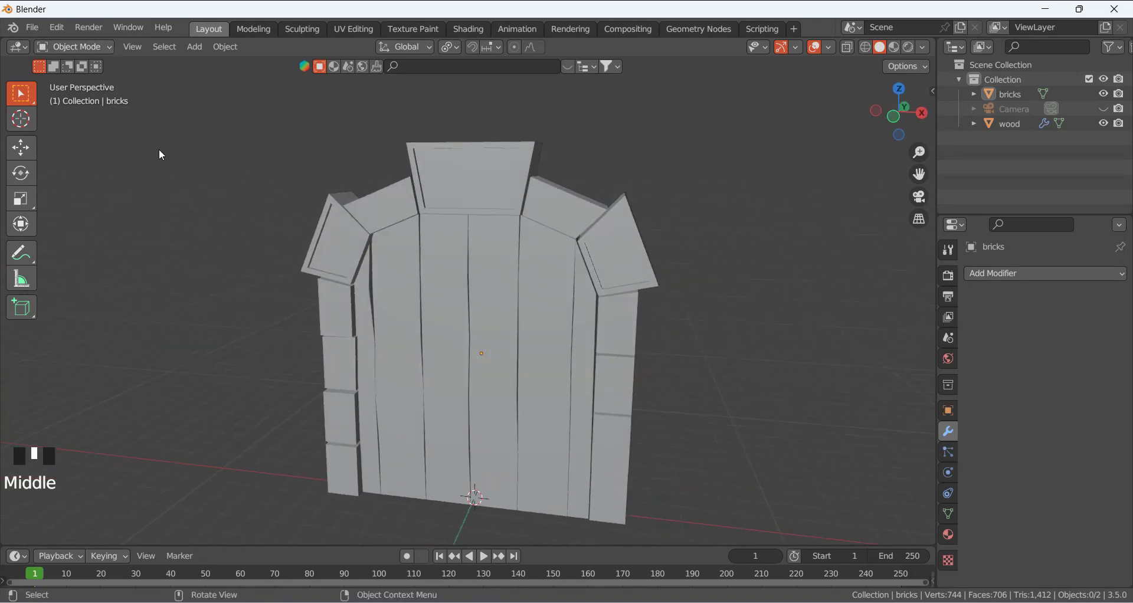
# Add a plane mesh and rotate it 90 degrees around the X axis so it stands upright.
pyautogui.hotkey('shift', 'a')
pyautogui.moveTo(201, 303)
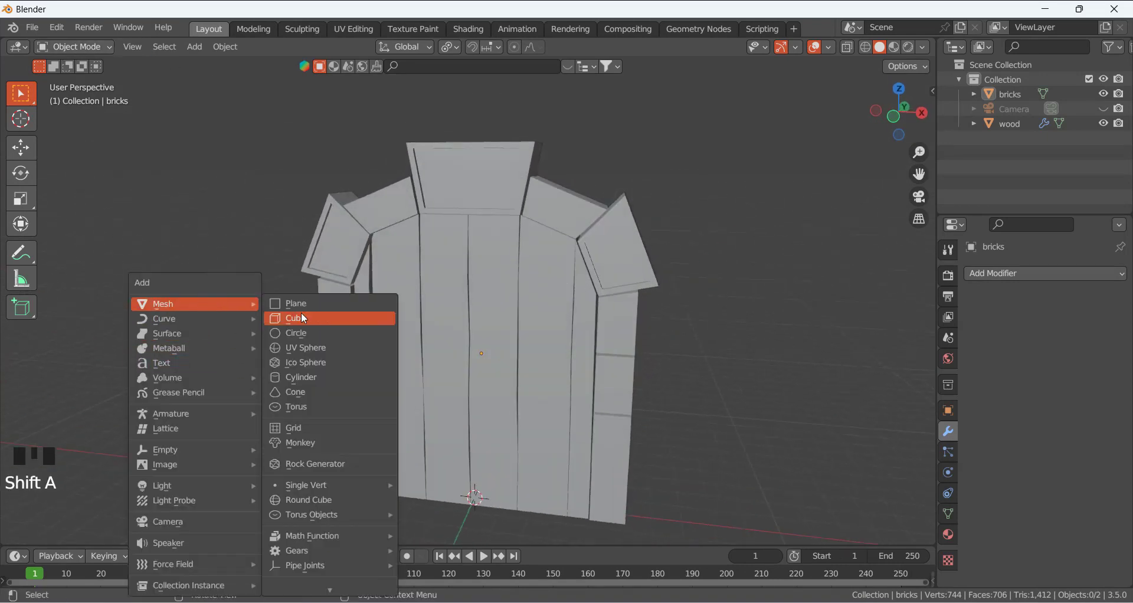
pyautogui.click(320, 304)
pyautogui.scroll(-2, 297, 362)
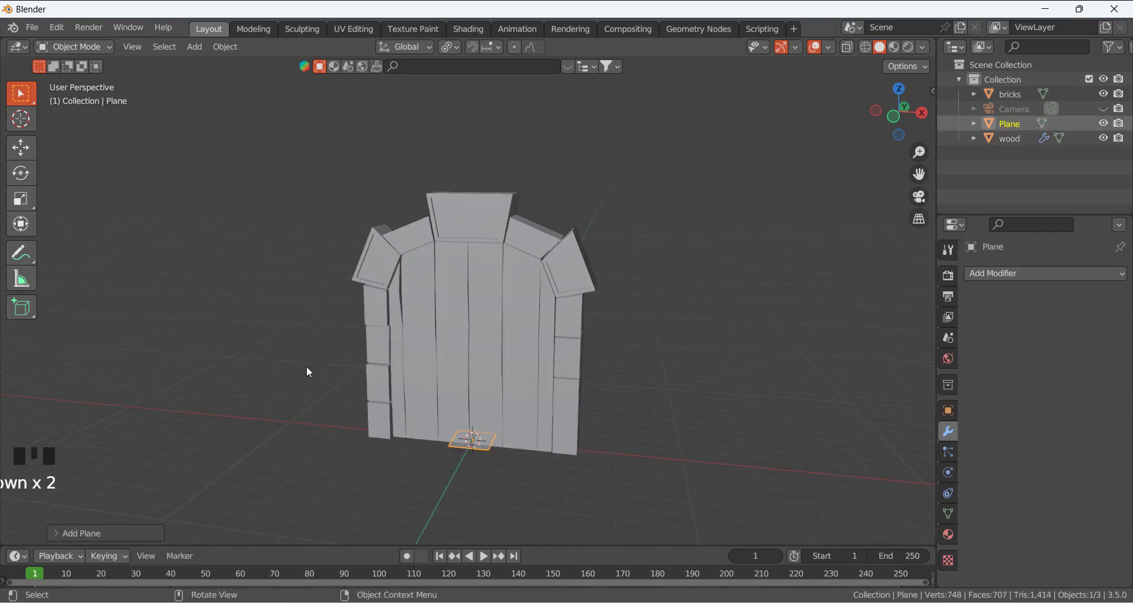
pyautogui.press('r')
pyautogui.write('x')
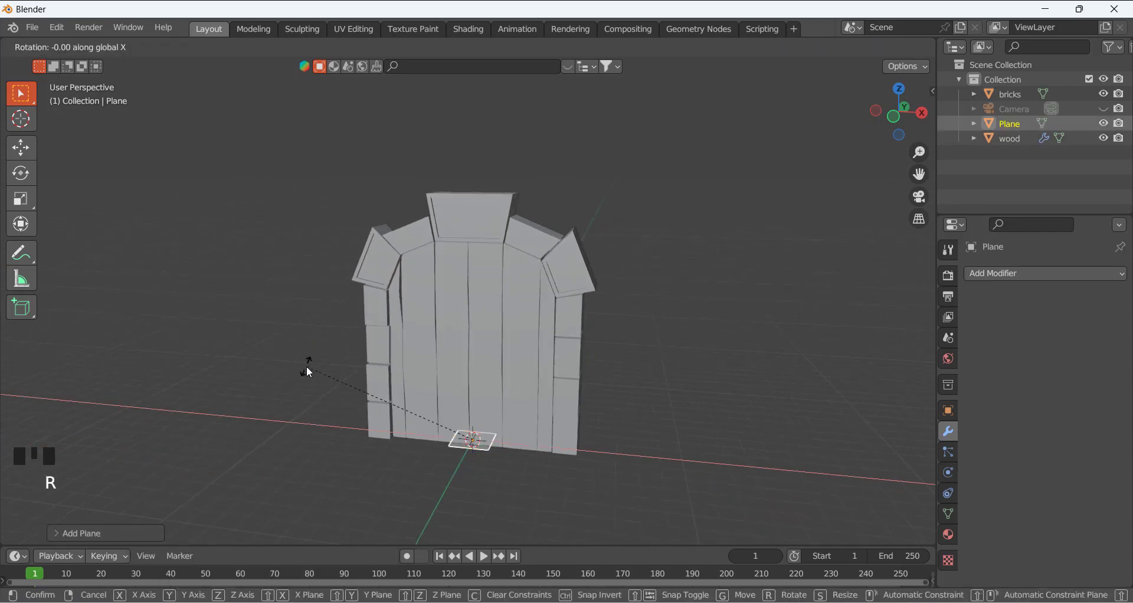
pyautogui.write('90')
pyautogui.press('Return')
pyautogui.press('KP_1')
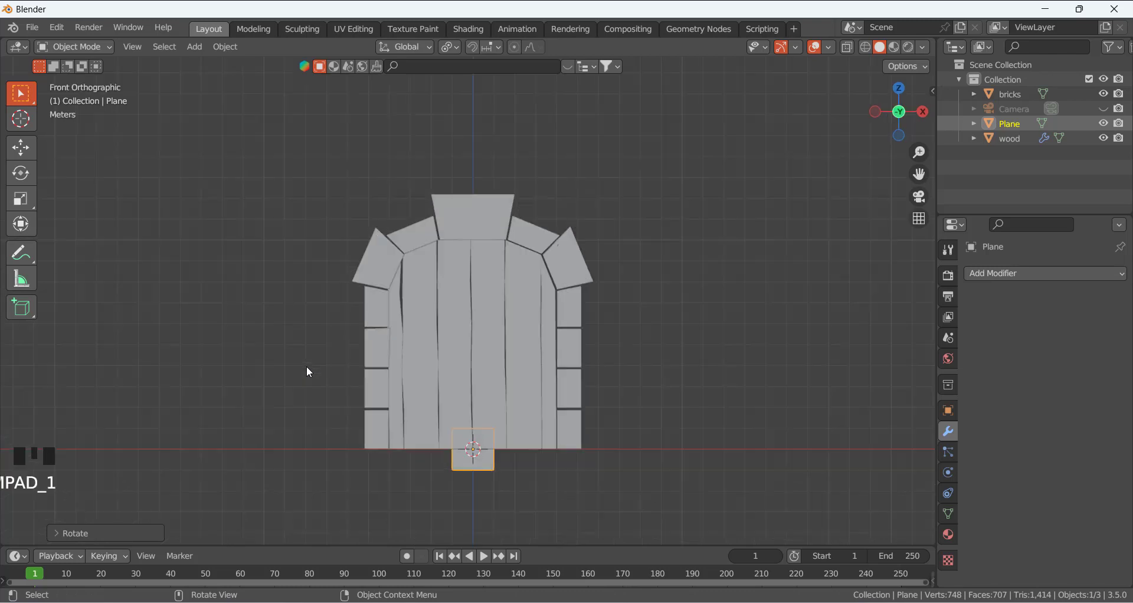
# Move the plane to the upper left of the door and scale it down along Z into a thin horizontal strip.
pyautogui.press('g')
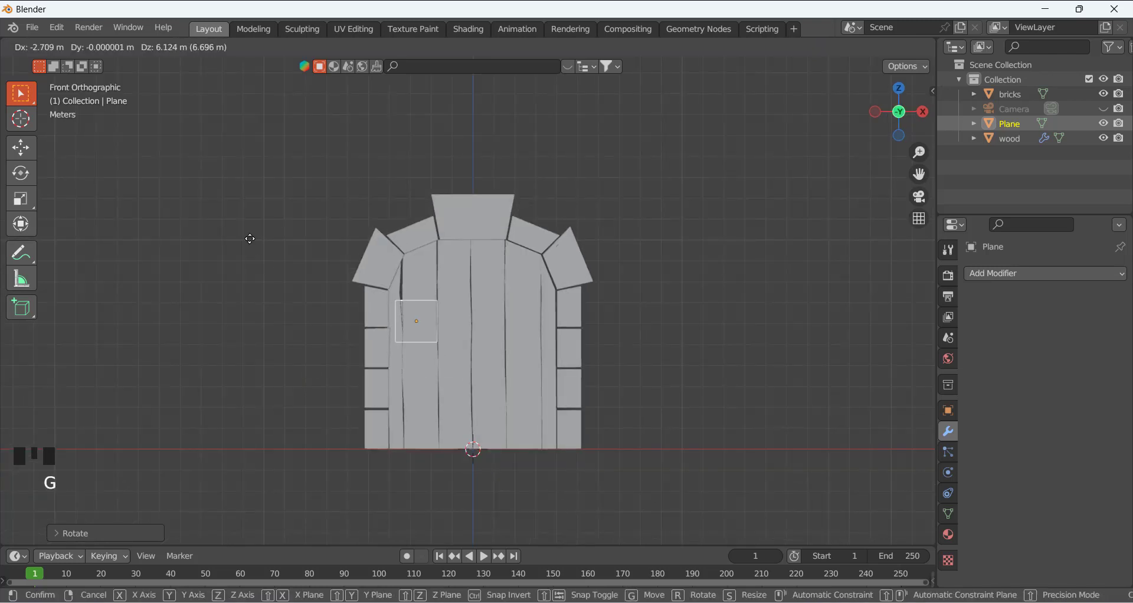
pyautogui.click(461, 325)
pyautogui.press('s')
pyautogui.press('z')
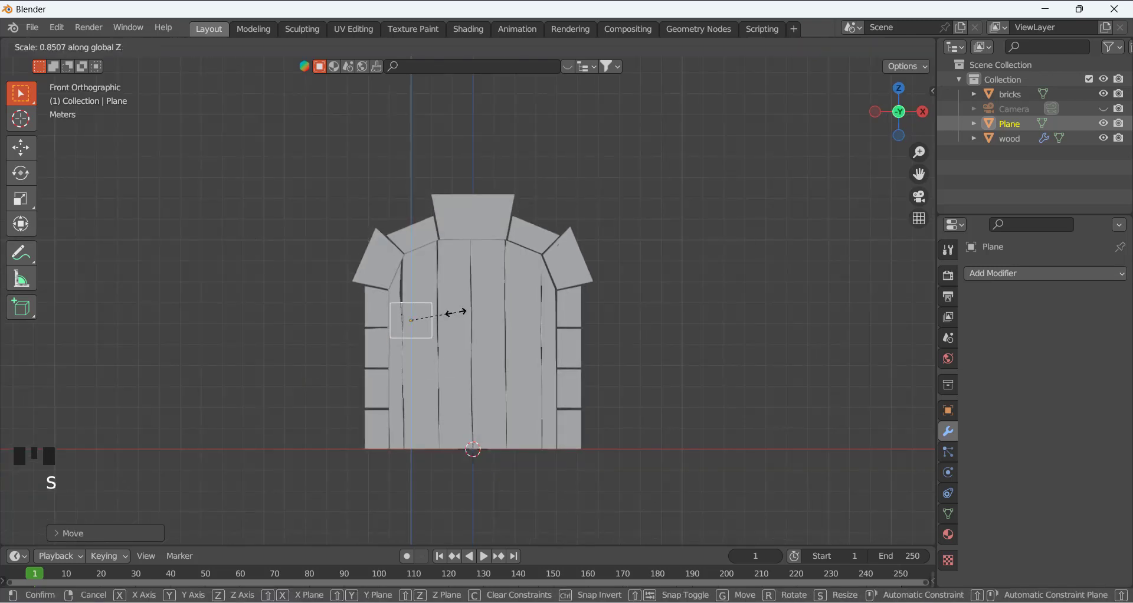
pyautogui.click(418, 305)
pyautogui.scroll(3, 399, 276)
pyautogui.press('g')
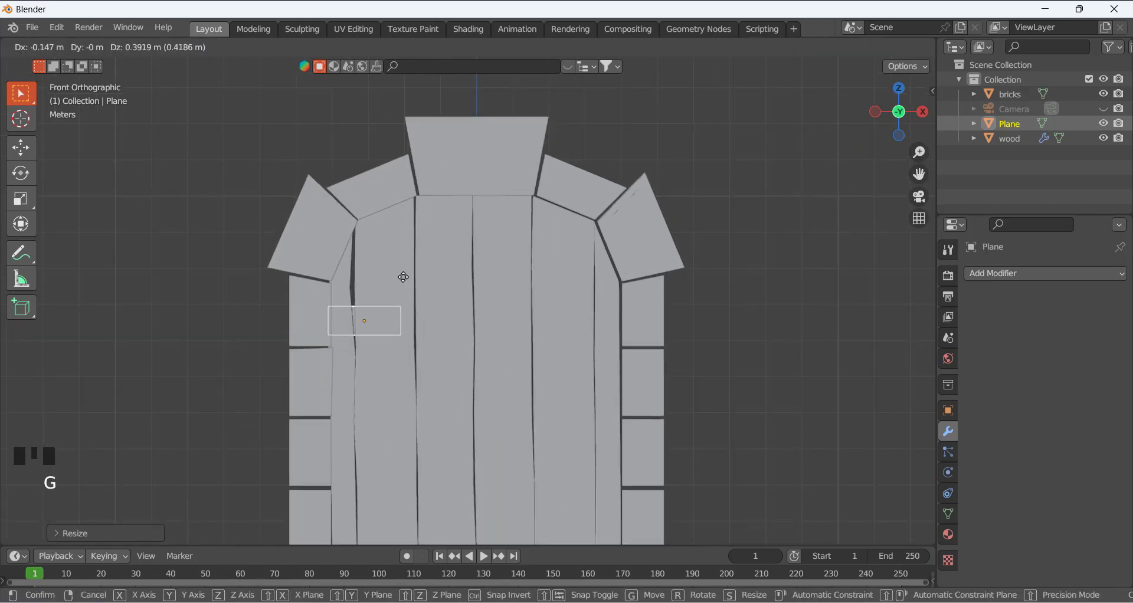
pyautogui.click(407, 275)
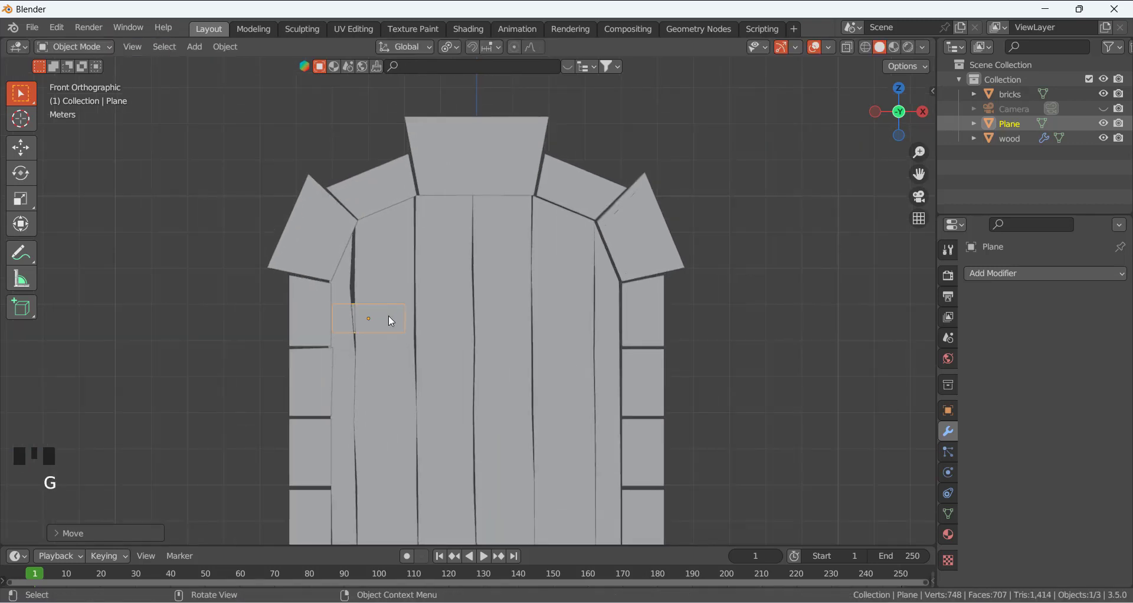
# Move the plane forward along the Y axis toward the front of the wooden planks.
pyautogui.press('Tab')
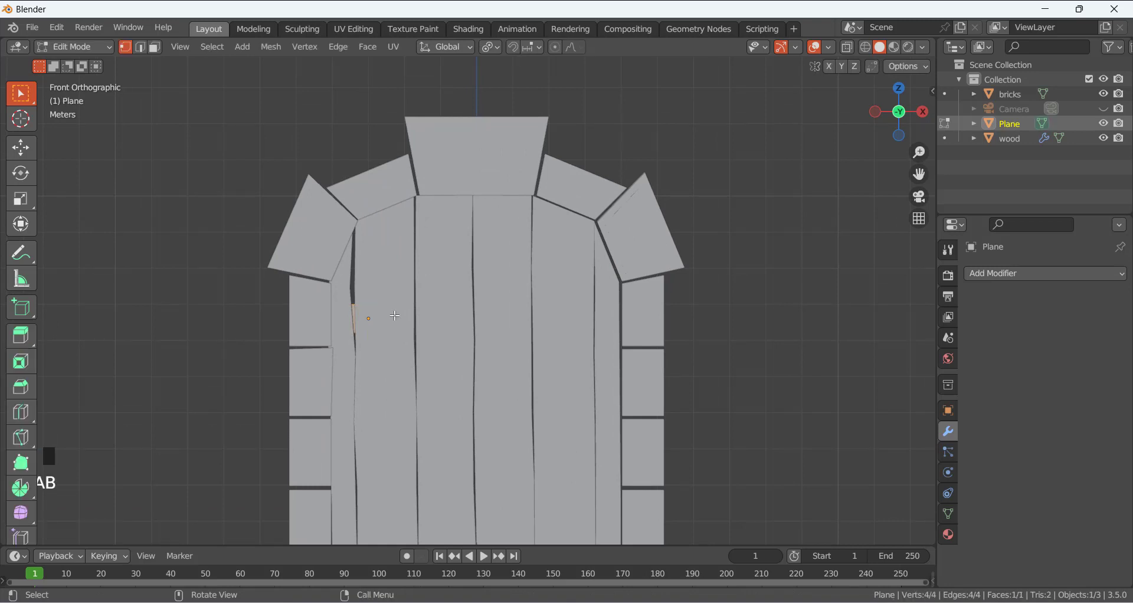
pyautogui.press('Tab')
pyautogui.moveTo(395, 316)
pyautogui.mouseDown(button='middle')
pyautogui.moveTo(337, 363)
pyautogui.moveTo(385, 304)
pyautogui.mouseUp(button='middle')
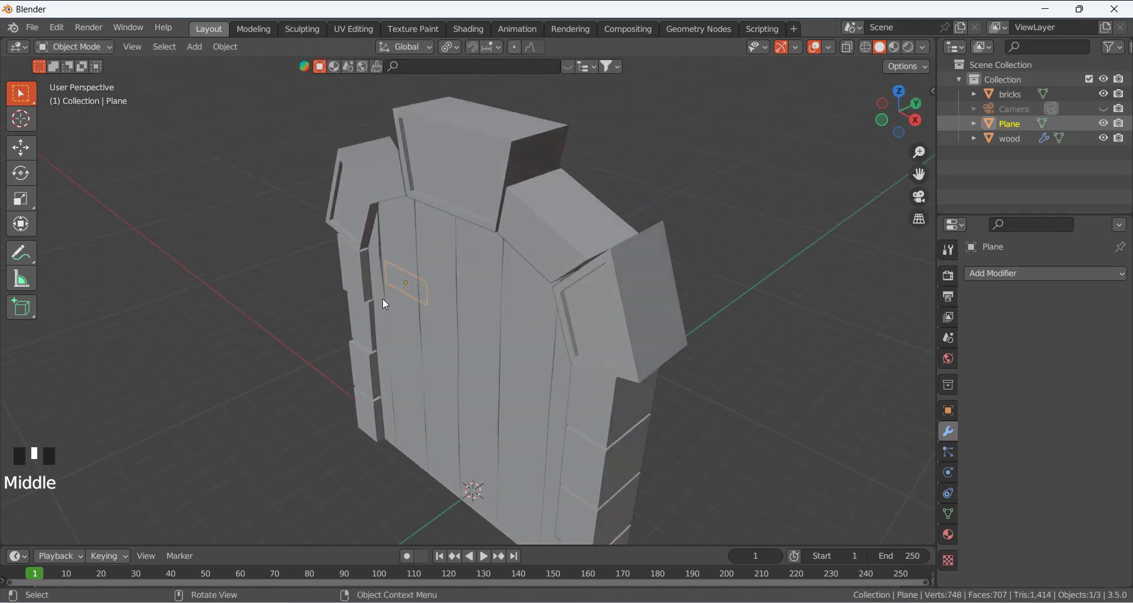
pyautogui.press('g')
pyautogui.press('y')
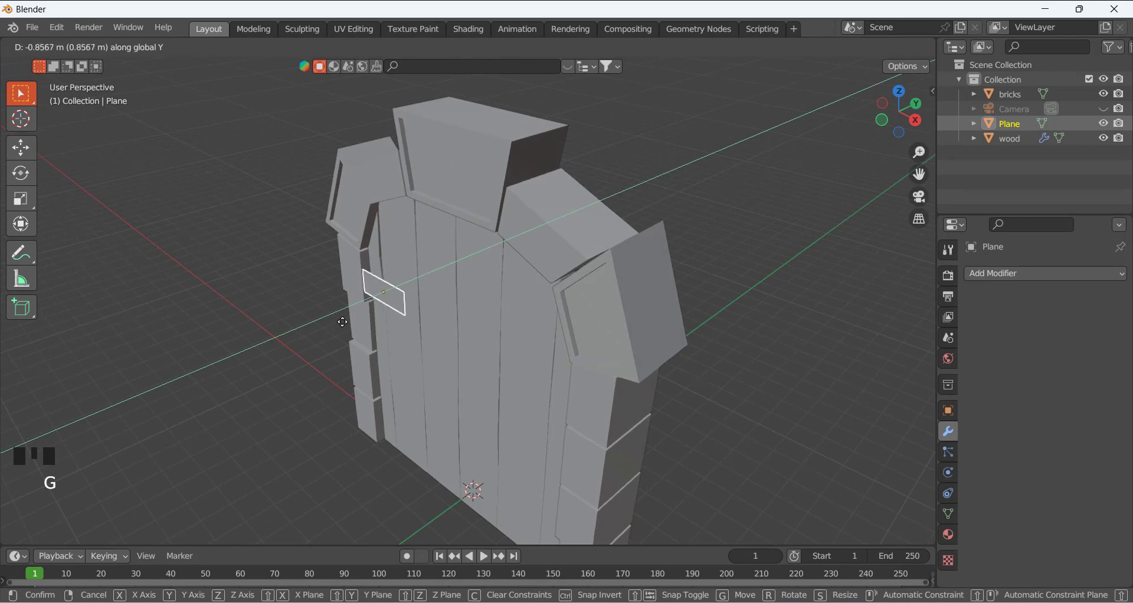
pyautogui.click(350, 319)
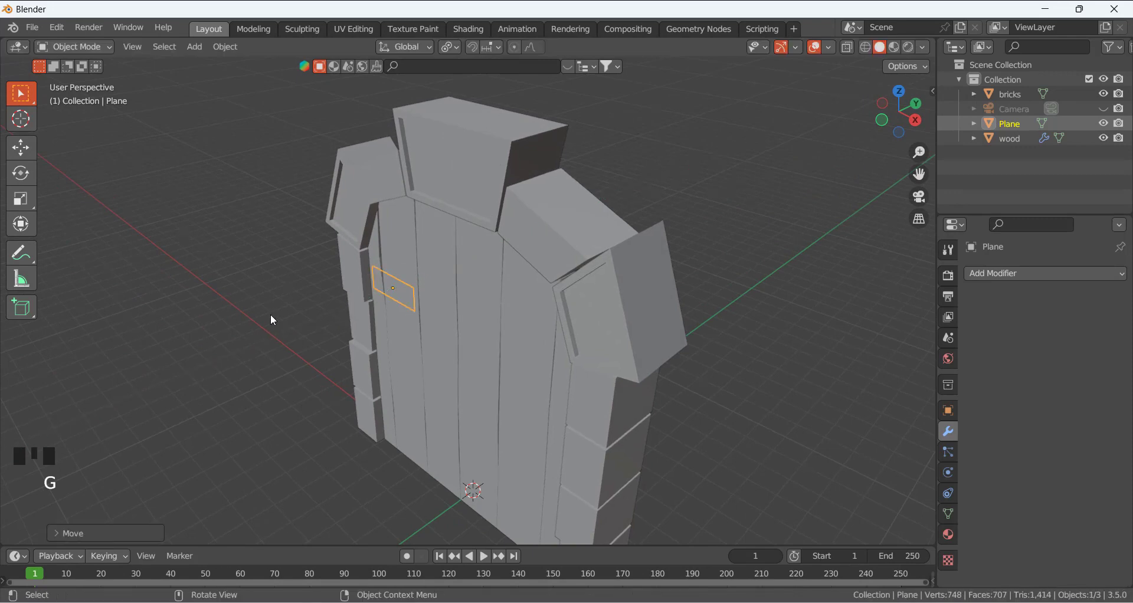
# Move the plane about 0.2 m further forward along Y, and select the wood object instead.
pyautogui.click(270, 313)
pyautogui.moveTo(269, 295); pyautogui.dragTo(268, 294, button='middle')
pyautogui.hotkey('ctrl', 'z')
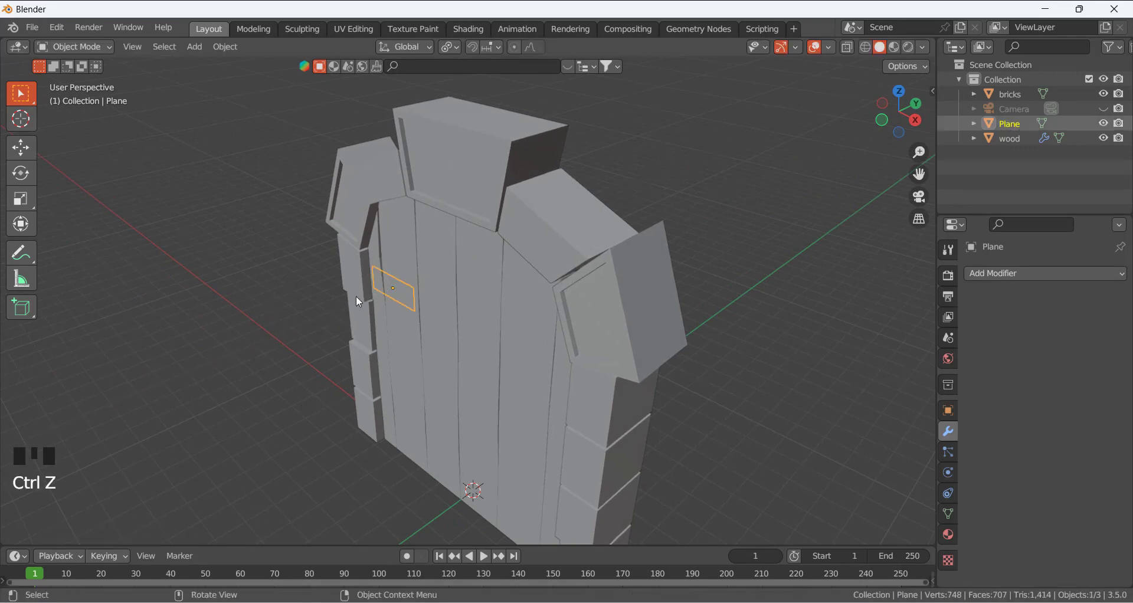
pyautogui.press('g')
pyautogui.press('y')
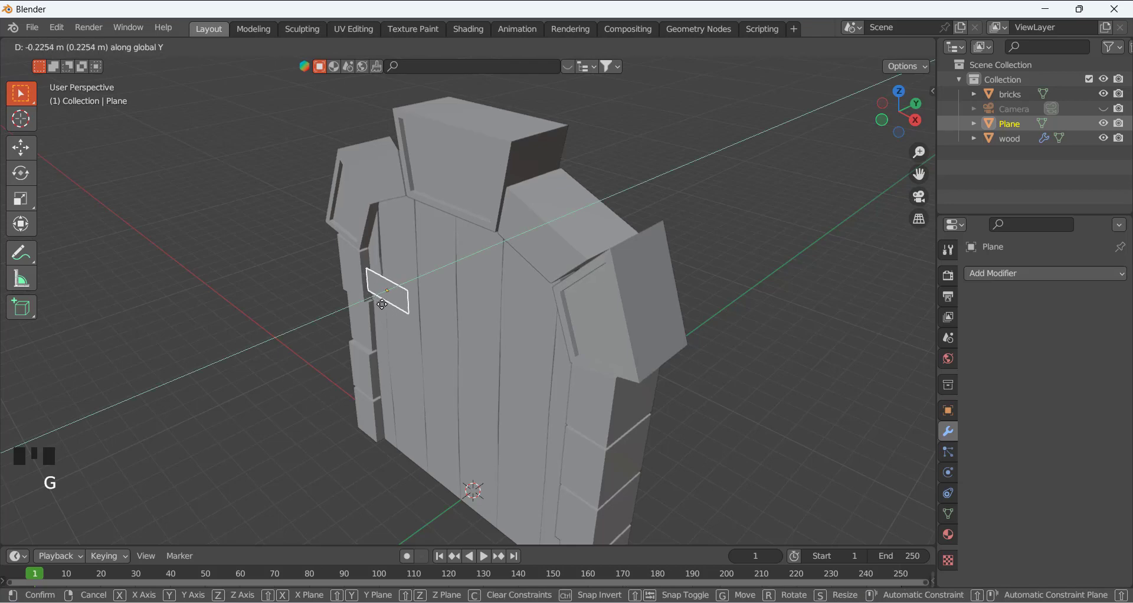
pyautogui.click(384, 302)
pyautogui.click(286, 323)
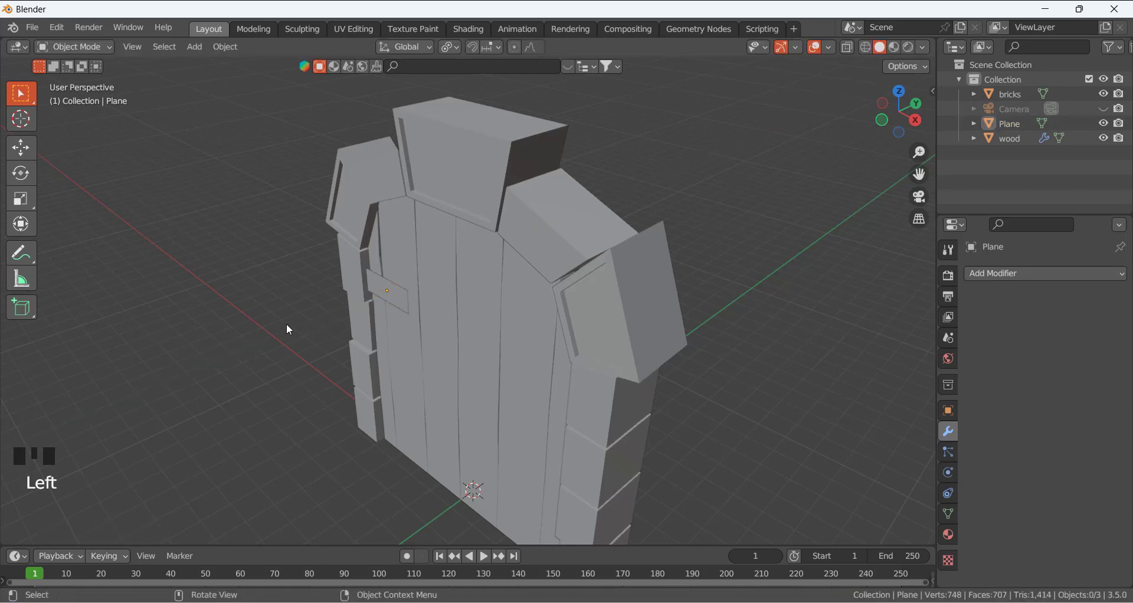
pyautogui.moveTo(285, 324); pyautogui.dragTo(370, 299, button='middle')
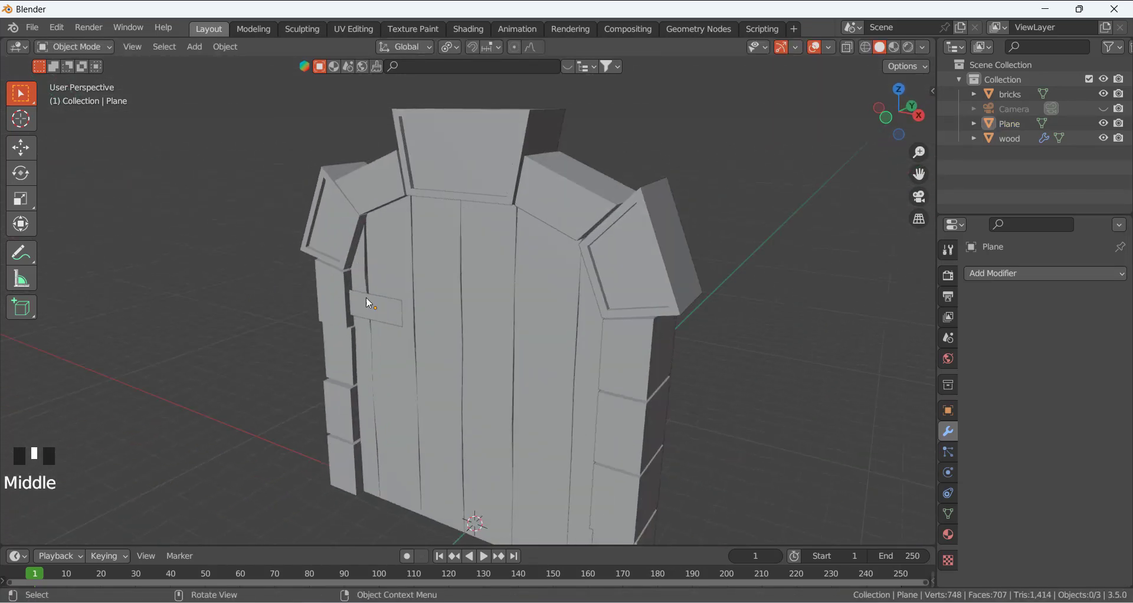
pyautogui.click(445, 299)
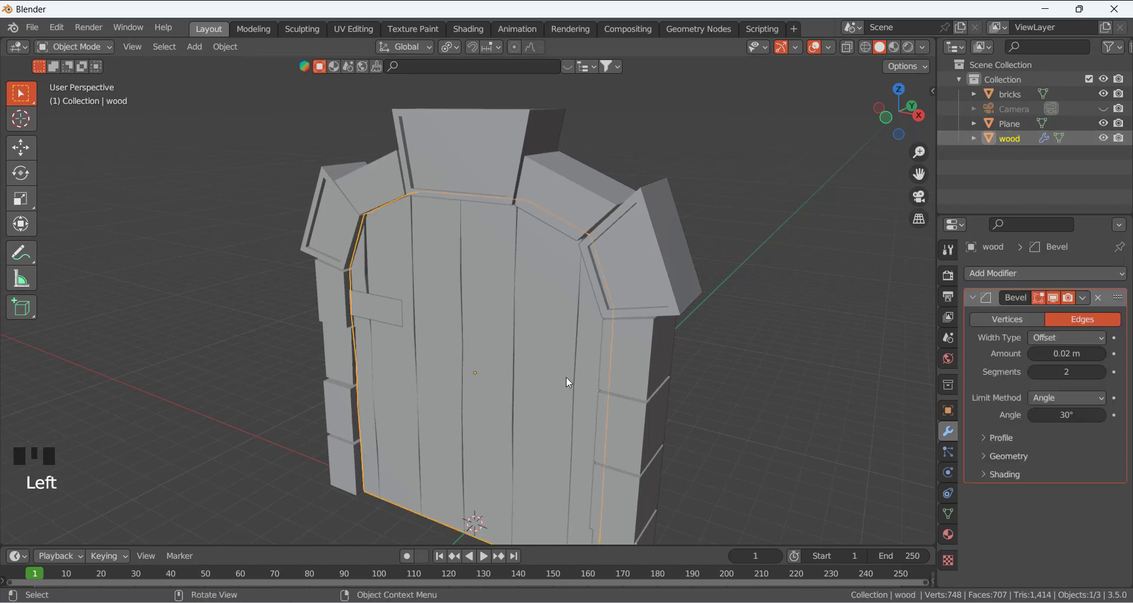
# Move the wood planks back about 0.5 m along the Y axis, deeper into the brick frame.
pyautogui.scroll(-1, 409, 327)
pyautogui.moveTo(422, 381); pyautogui.dragTo(386, 396, button='middle')
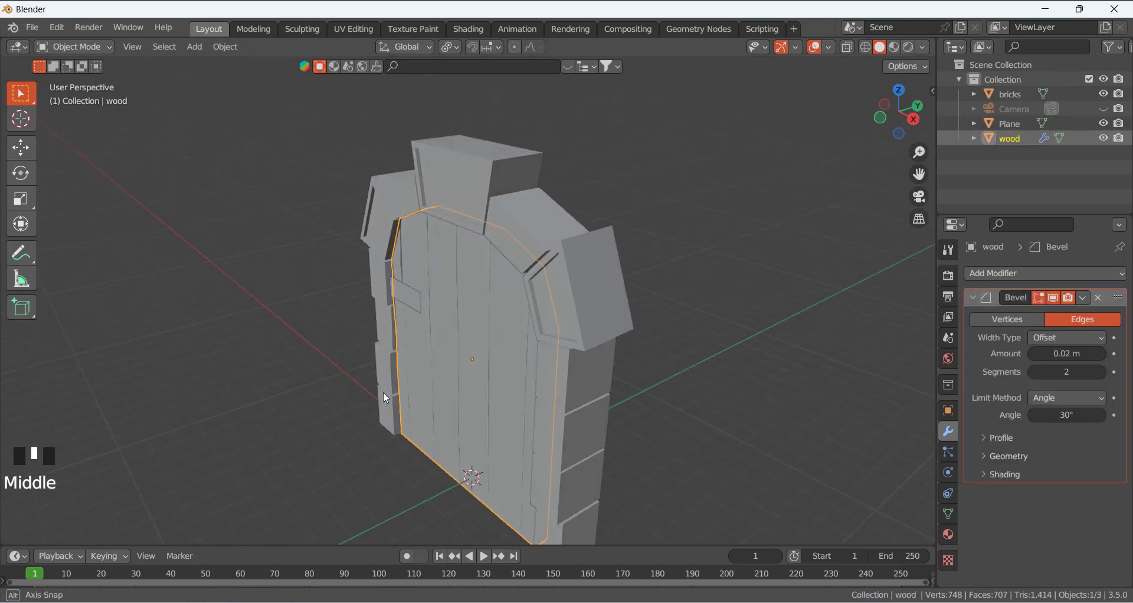
pyautogui.press('g')
pyautogui.press('y')
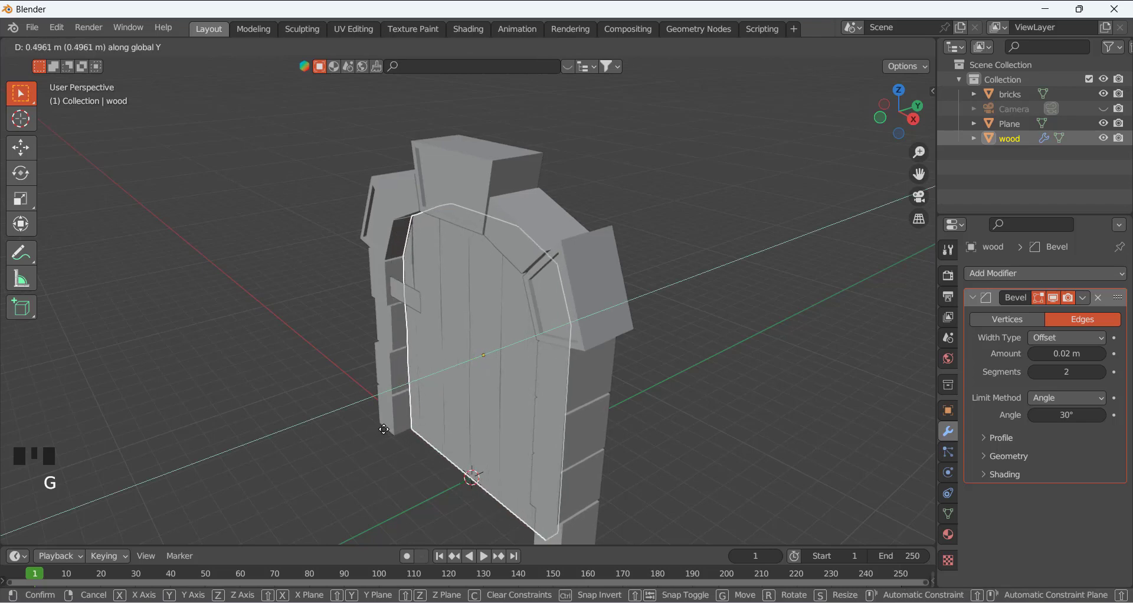
pyautogui.click(292, 409)
pyautogui.click(316, 299)
pyautogui.moveTo(316, 300); pyautogui.dragTo(374, 299, button='middle')
# Move the plane about 0.63 m along Y toward the wood planks, and apply its scale.
pyautogui.click(399, 301)
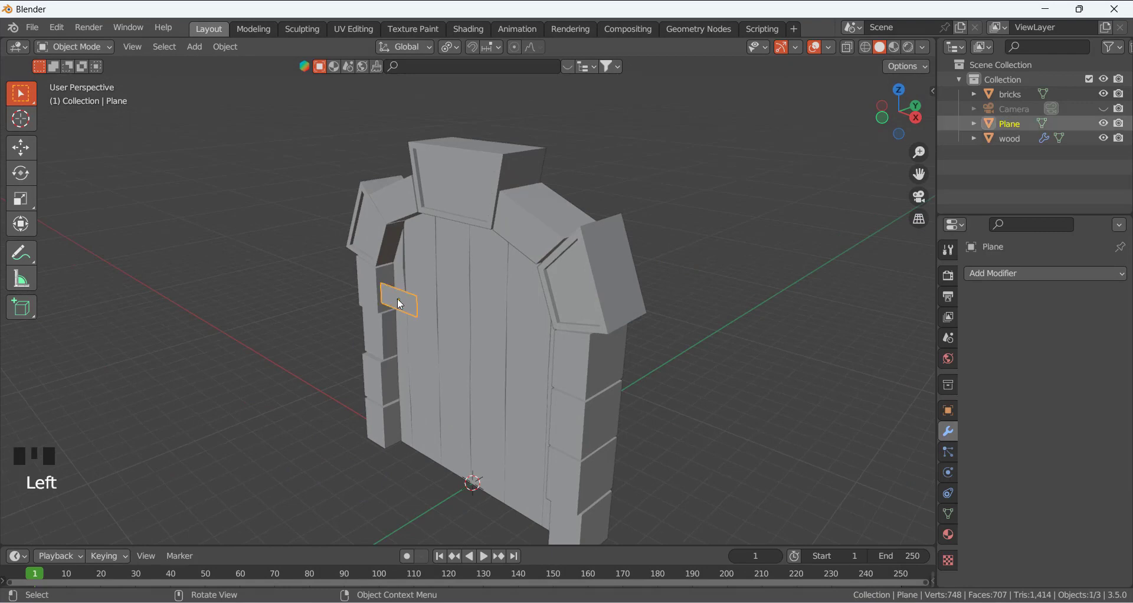
pyautogui.press('g')
pyautogui.press('y')
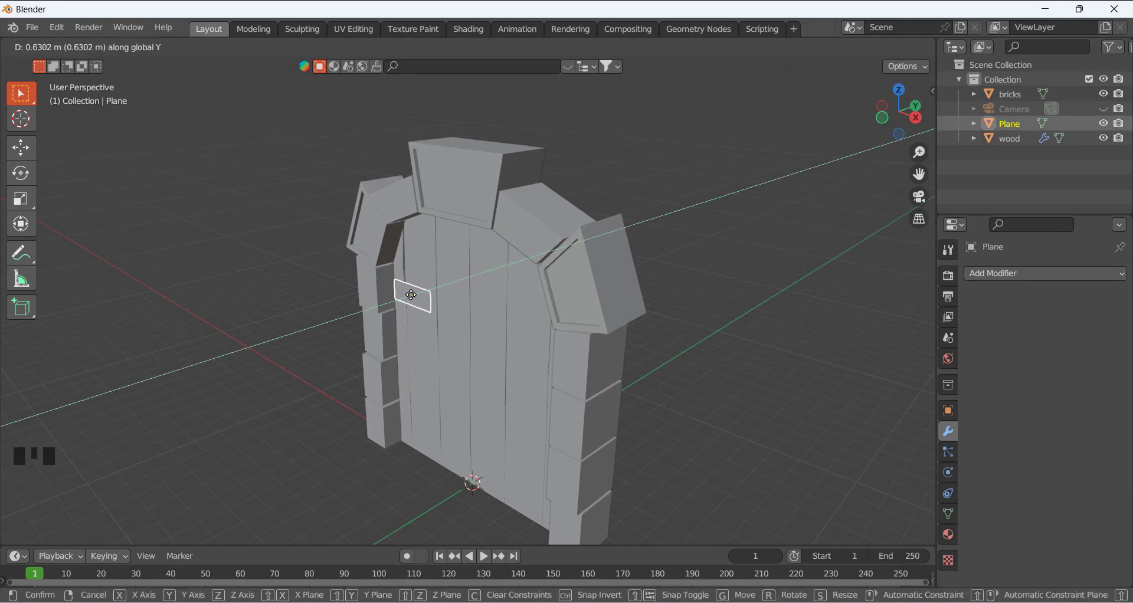
pyautogui.click(411, 294)
pyautogui.moveTo(256, 299); pyautogui.dragTo(359, 338, button='middle')
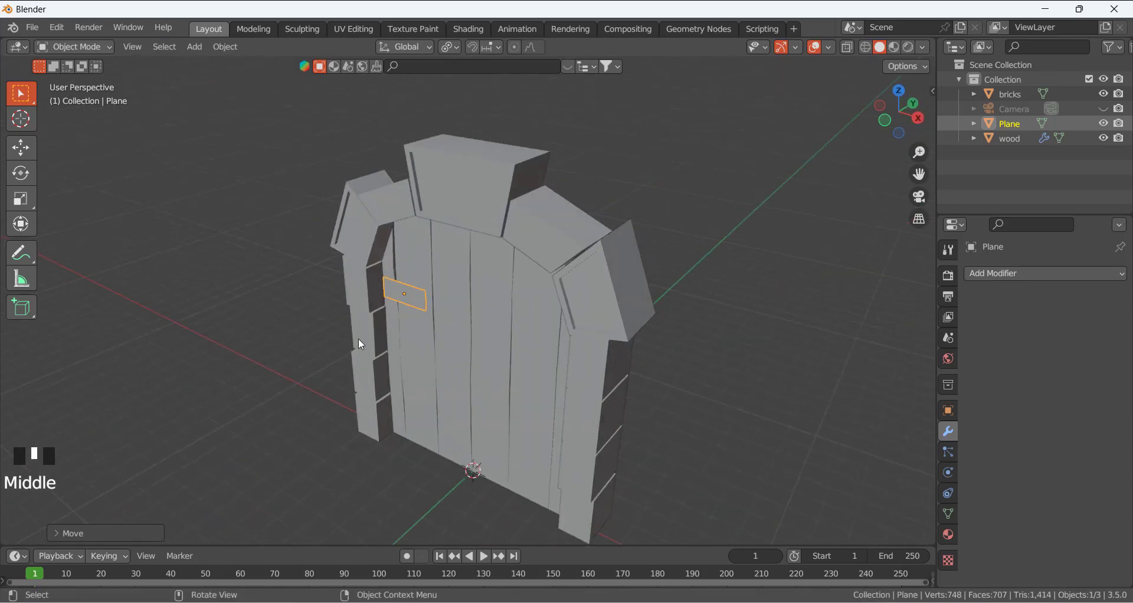
pyautogui.moveTo(240, 294); pyautogui.dragTo(273, 252, button='middle')
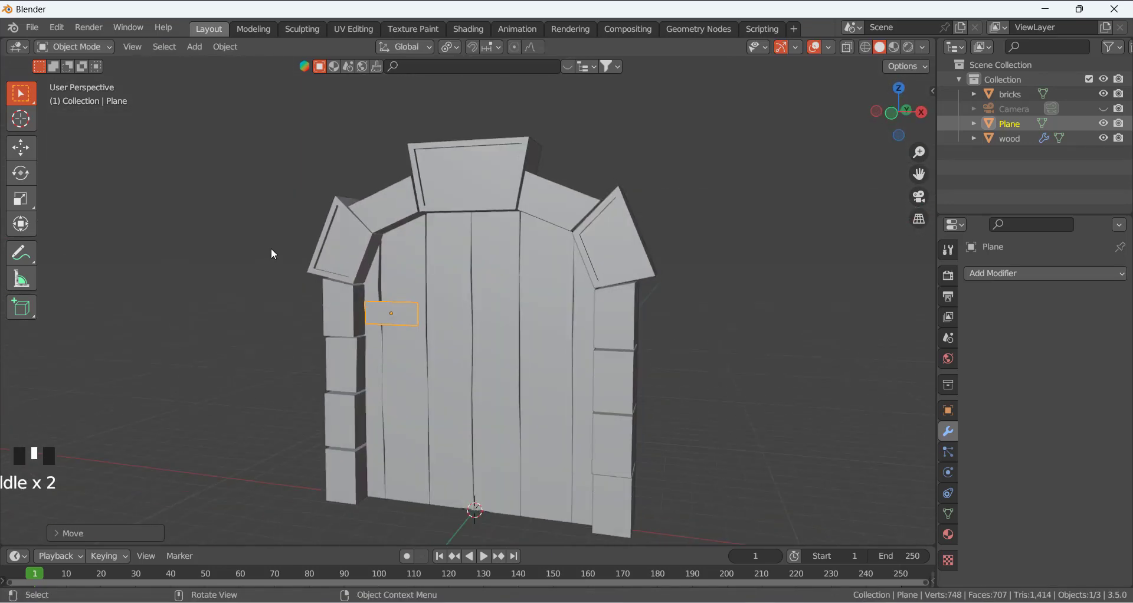
pyautogui.hotkey('ctrl', 'a')
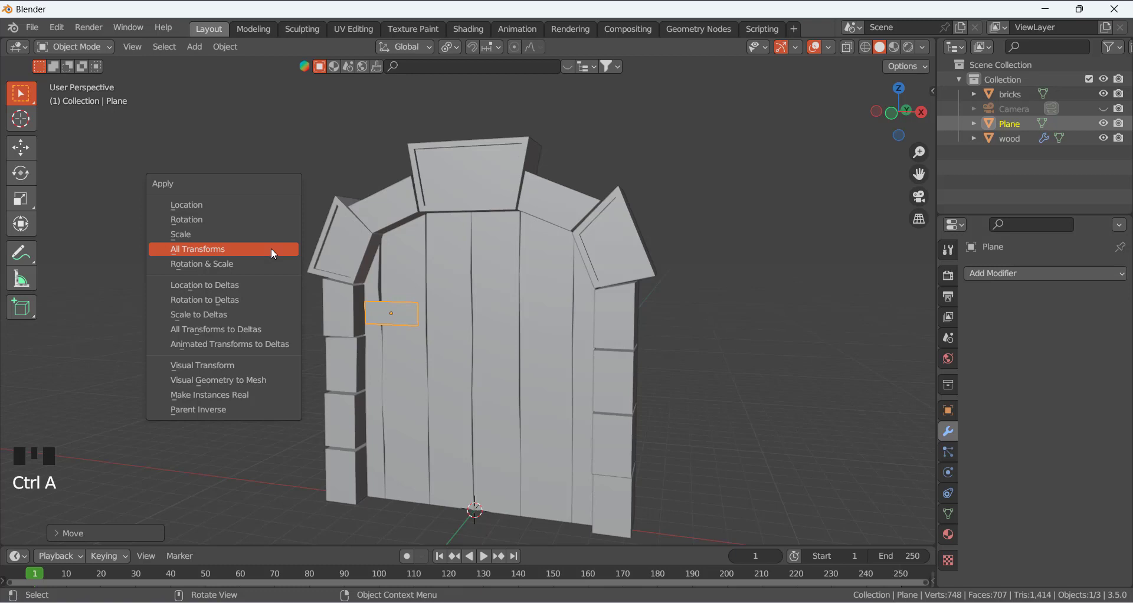
pyautogui.click(257, 234)
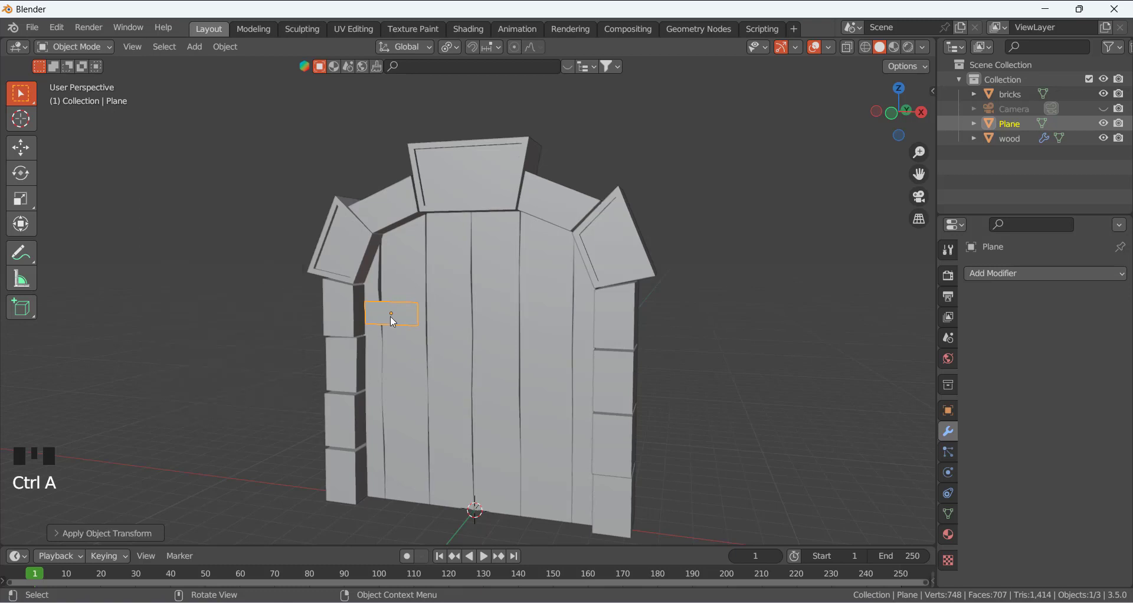
# Move the strip's right end vertices about 5.5 m along X so the strip spans most of the door.
pyautogui.press('Tab')
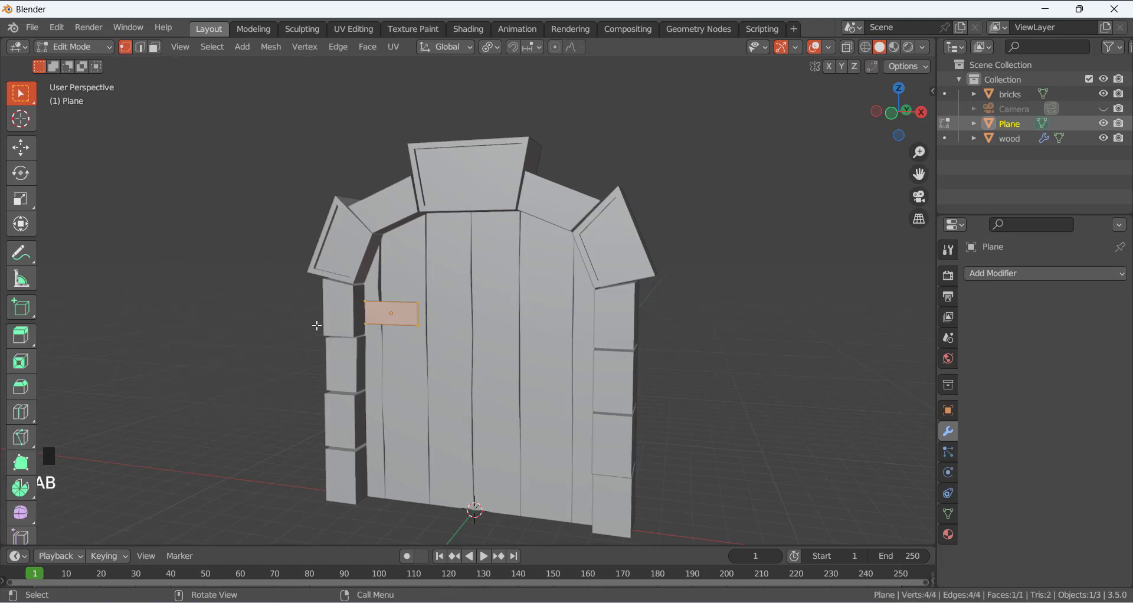
pyautogui.press('KP_1')
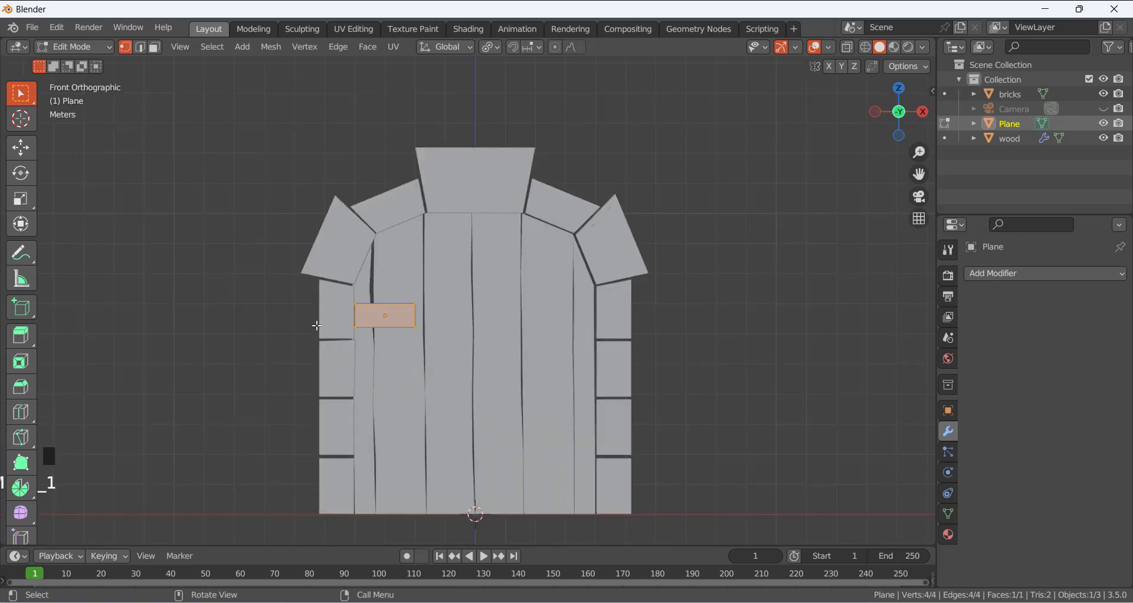
pyautogui.scroll(4, 317, 326)
pyautogui.moveTo(345, 290); pyautogui.dragTo(464, 402)
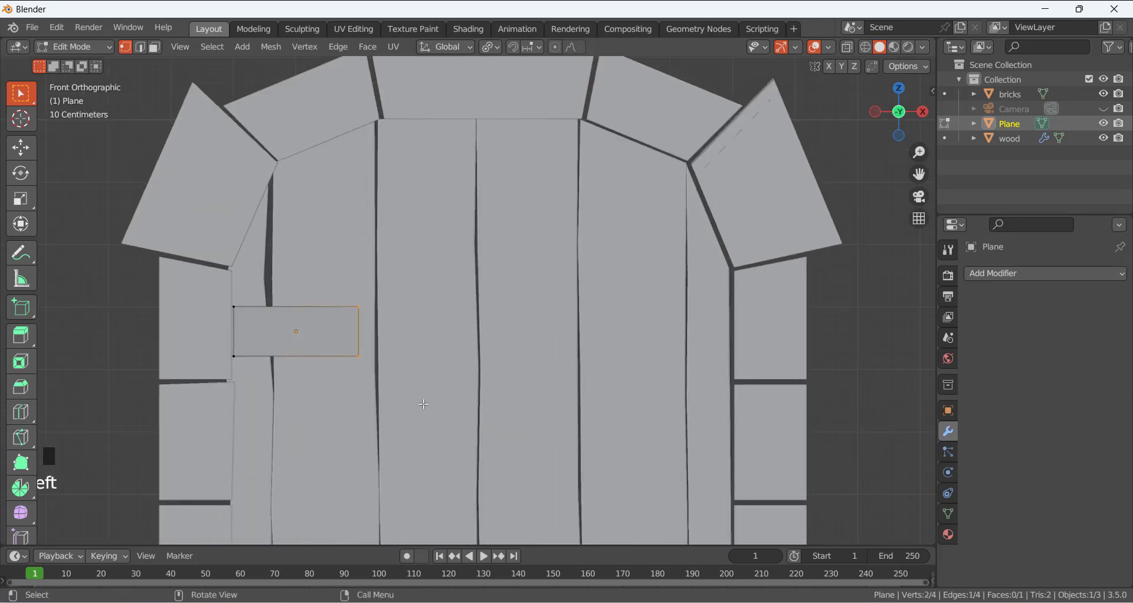
pyautogui.press('g')
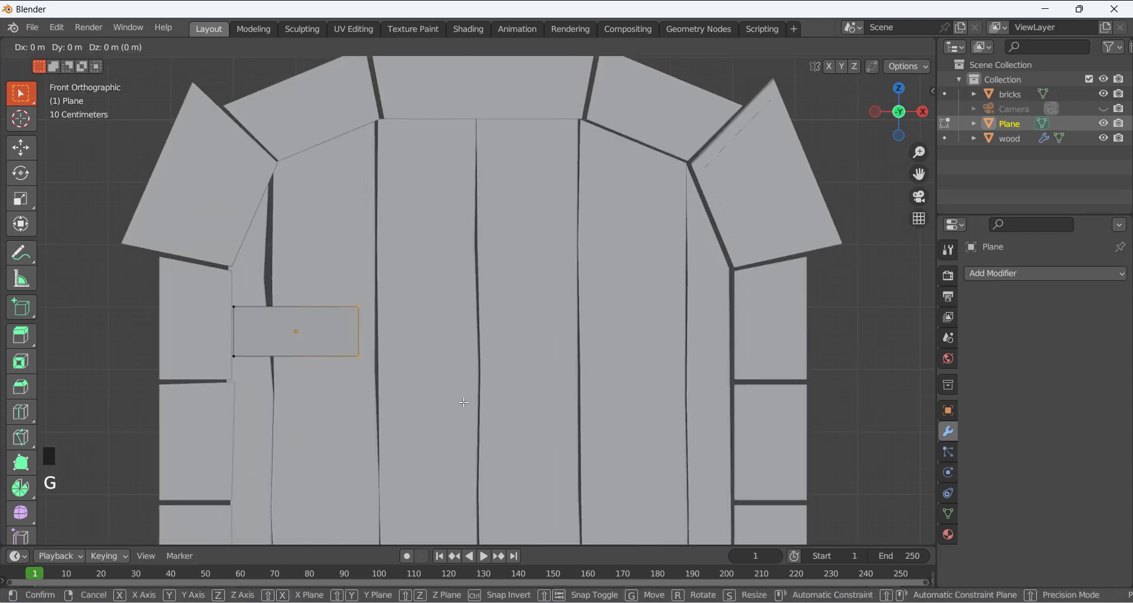
pyautogui.press('x')
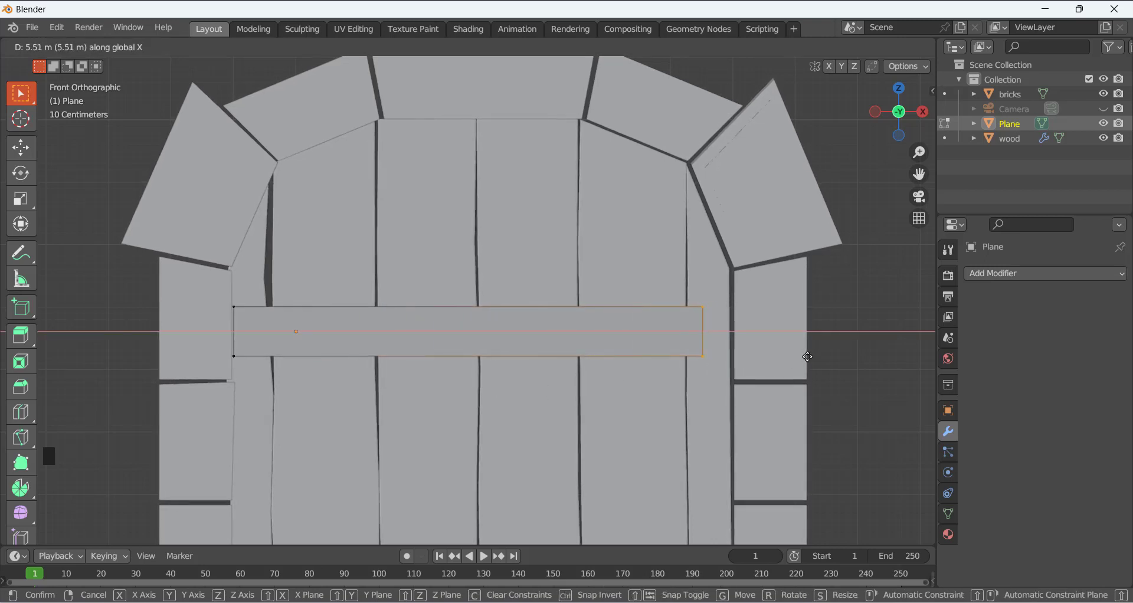
pyautogui.click(807, 356)
pyautogui.click(856, 361)
# Move the strip's left end vertices about 0.03 m outward along X to meet the brick frame.
pyautogui.moveTo(208, 294); pyautogui.dragTo(280, 399)
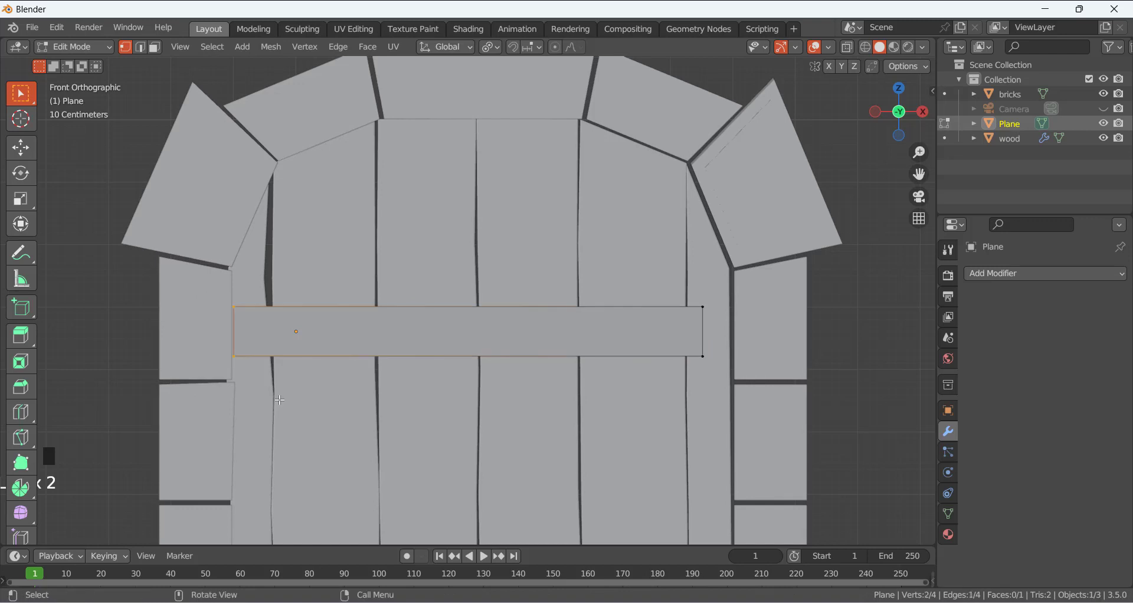
pyautogui.press('g')
pyautogui.press('x')
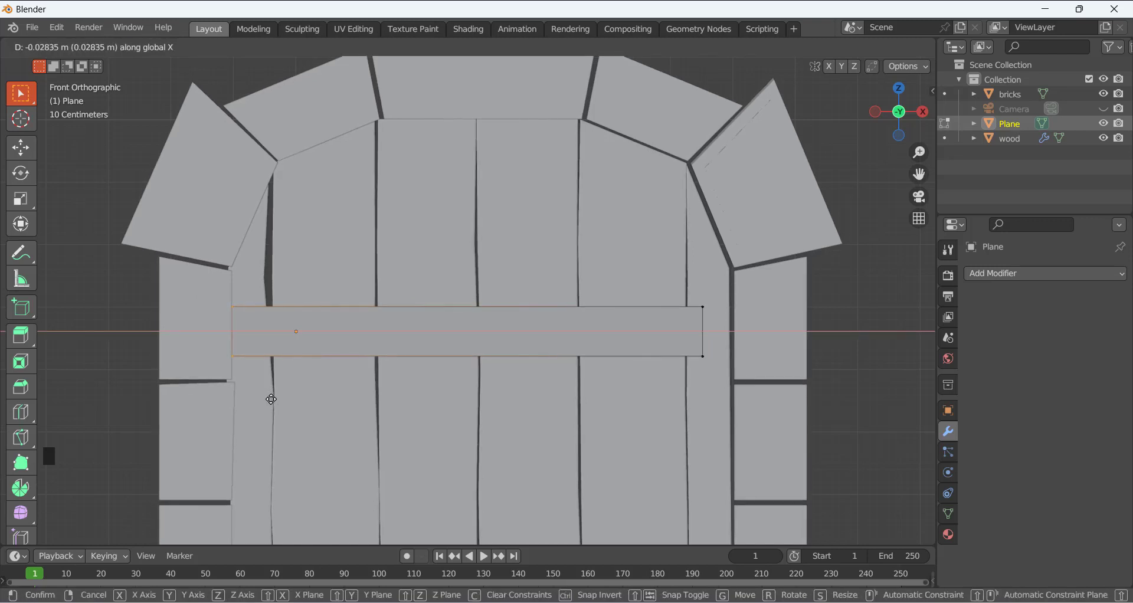
pyautogui.click(269, 400)
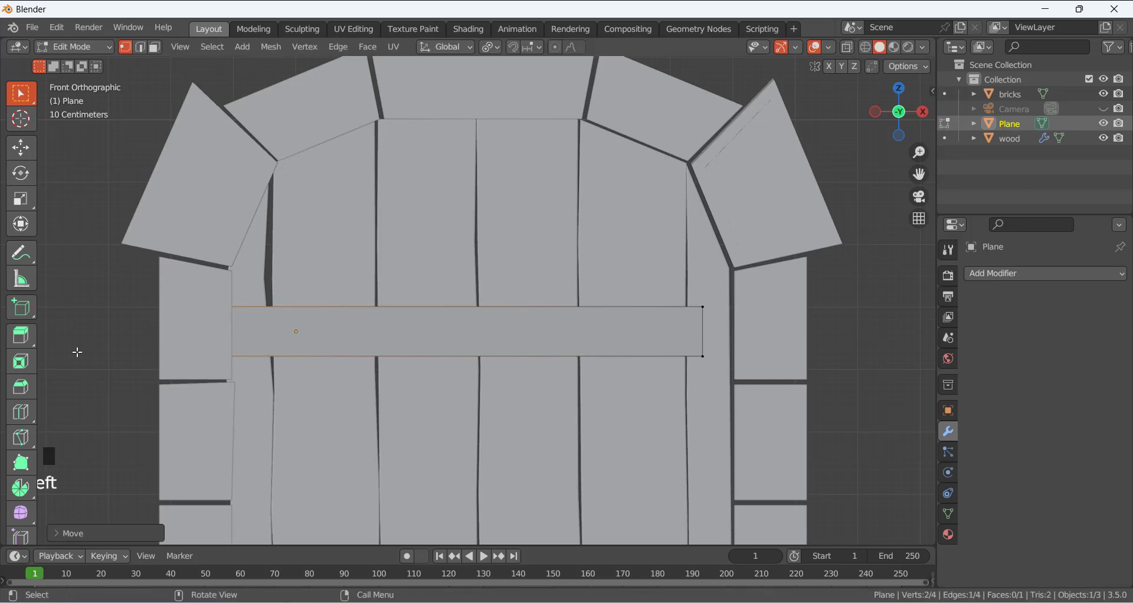
pyautogui.click(318, 322)
# Round the strip's right end corners with a vertex bevel of about 0.29 m and 3 segments.
pyautogui.moveTo(688, 295); pyautogui.dragTo(716, 409)
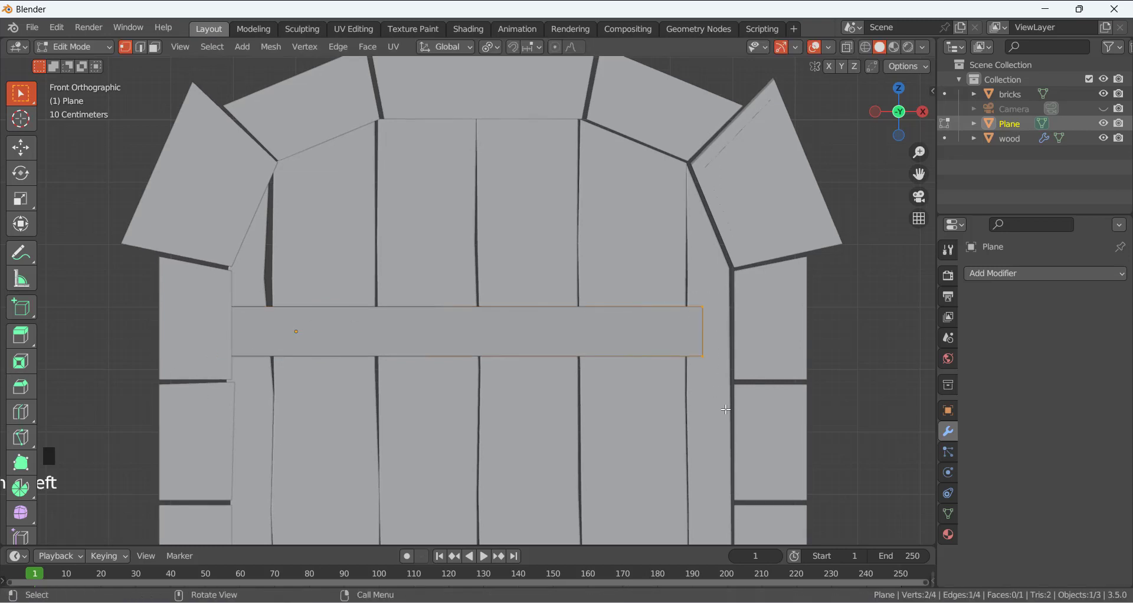
pyautogui.hotkey('ctrl', 'b')
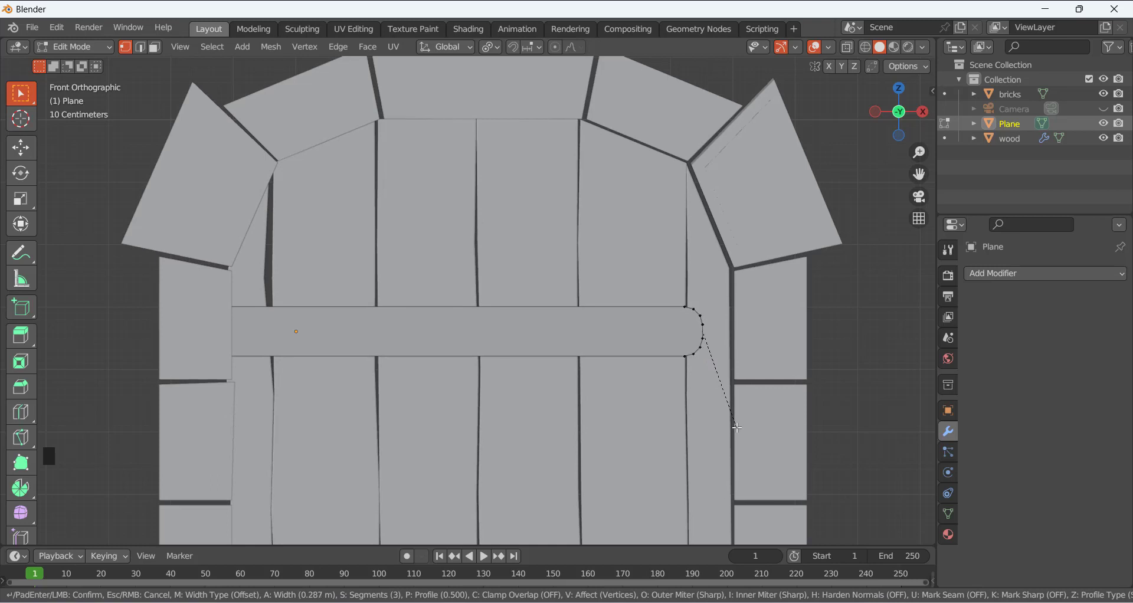
pyautogui.click(738, 427)
pyautogui.scroll(-2, 845, 354)
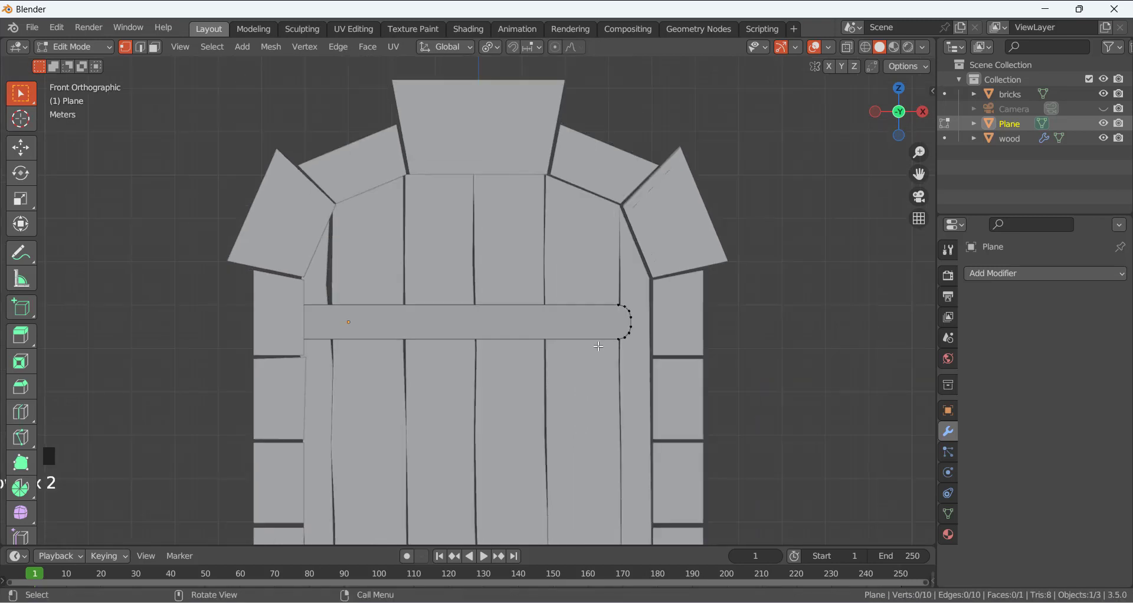
# Extrude the whole strip about 0.14 m forward along its normal to give it thickness.
pyautogui.moveTo(845, 354); pyautogui.dragTo(389, 405, button='middle')
pyautogui.press('a')
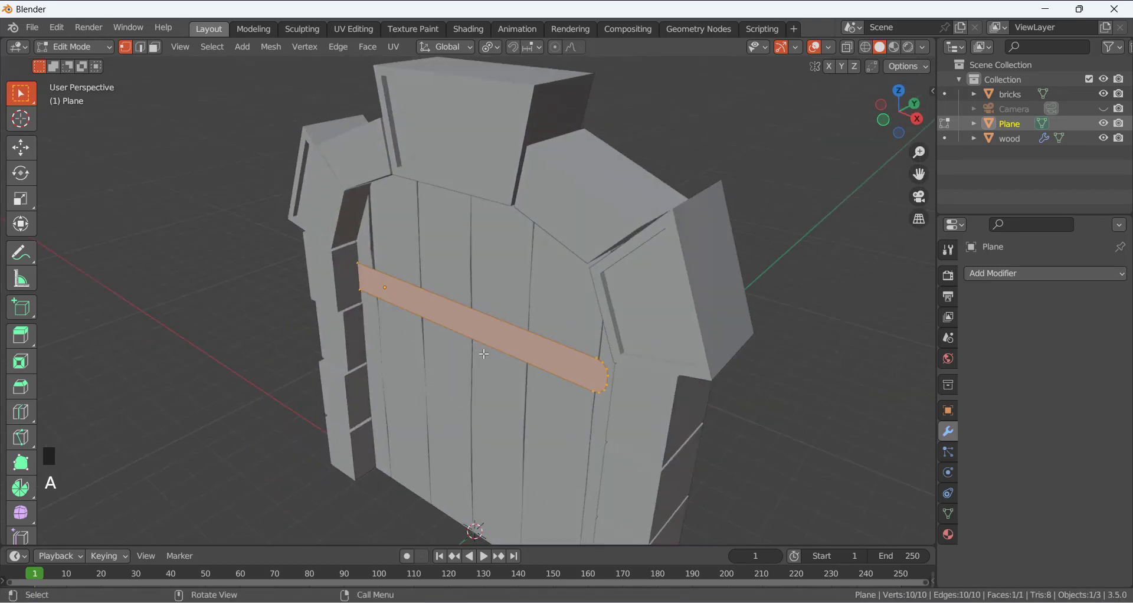
pyautogui.press('e')
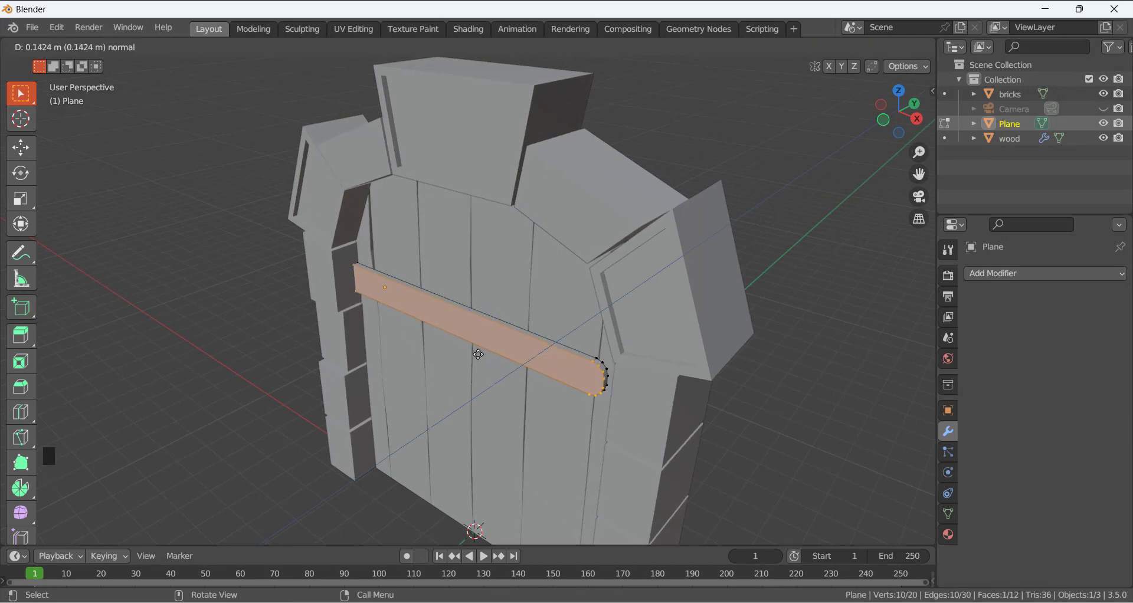
pyautogui.click(478, 354)
pyautogui.click(279, 357)
pyautogui.moveTo(280, 354); pyautogui.dragTo(350, 326, button='middle')
pyautogui.scroll(-2, 385, 315)
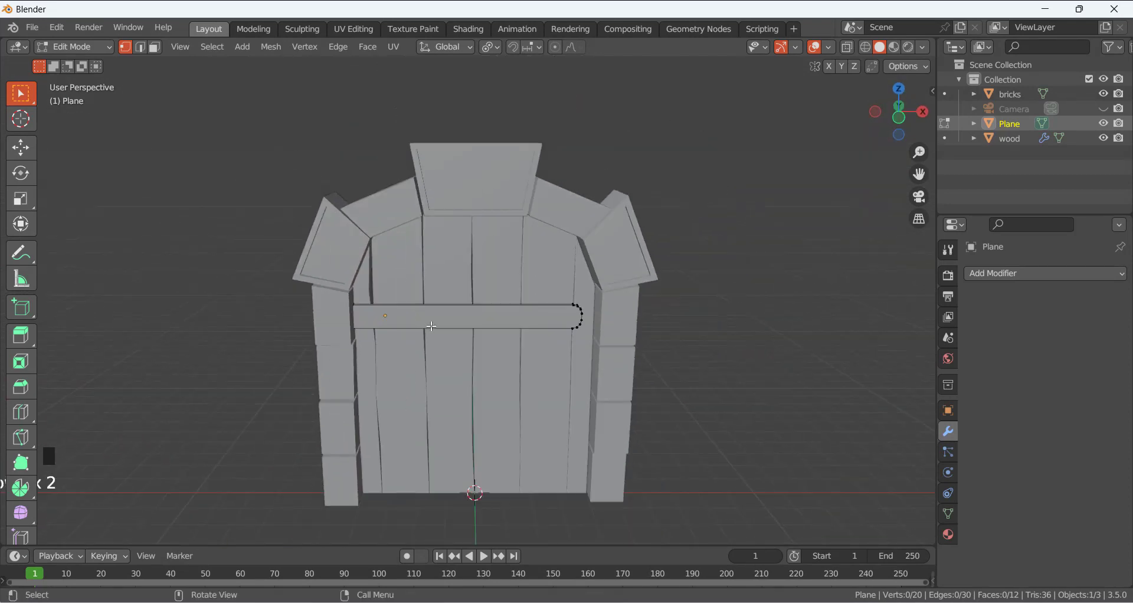
# Duplicate the whole strip straight down along Z to just above the bottom of the door.
pyautogui.moveTo(456, 334); pyautogui.dragTo(418, 359, button='middle')
pyautogui.press('a')
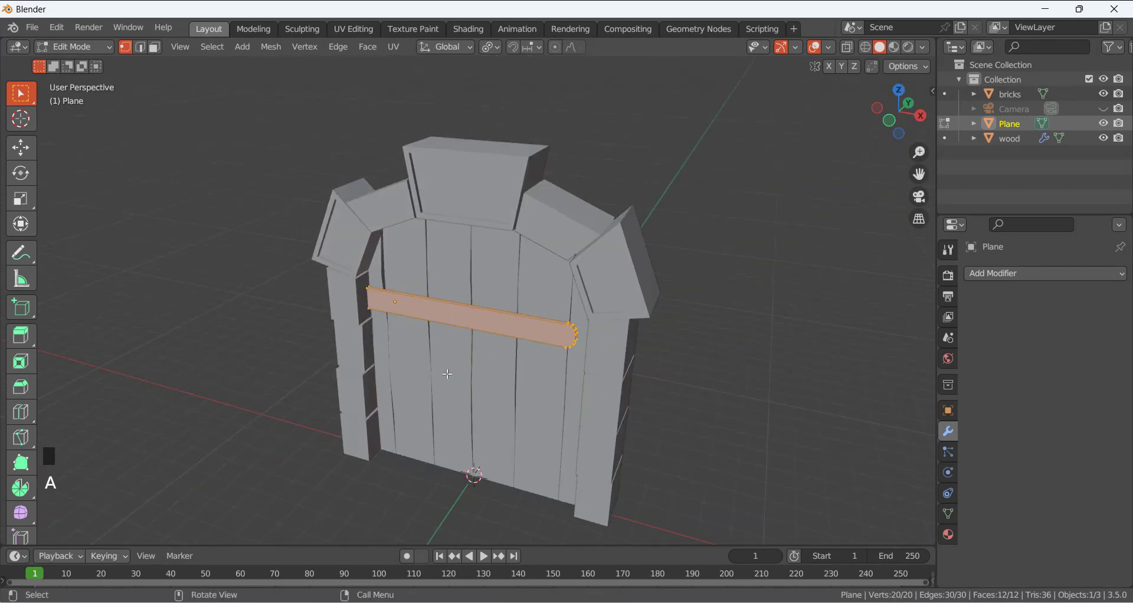
pyautogui.press('KP_1')
pyautogui.hotkey('shift', 'd')
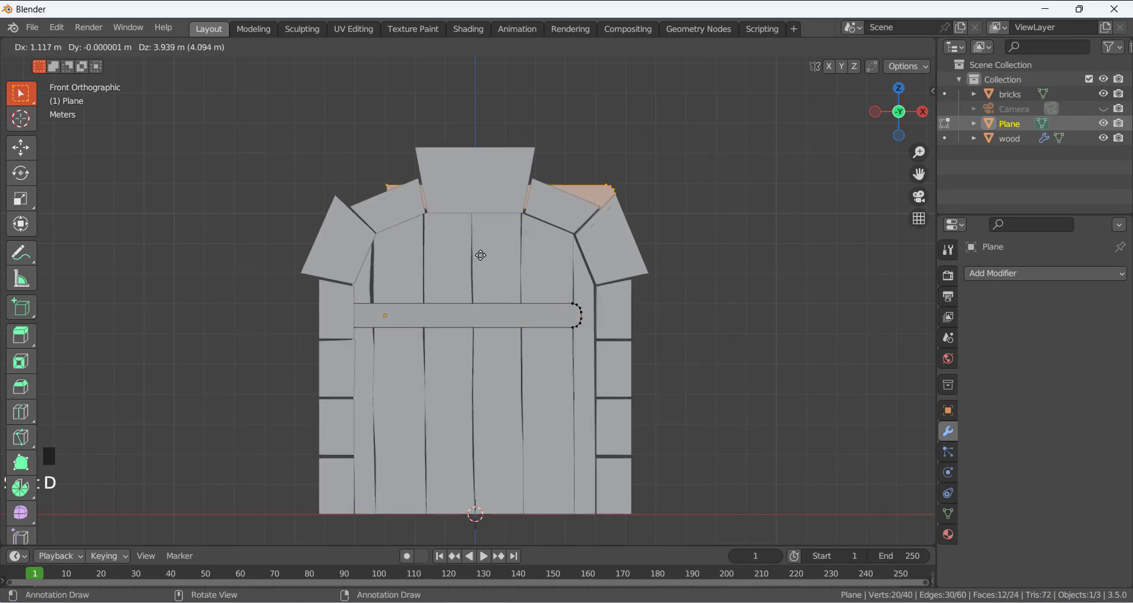
pyautogui.press('z')
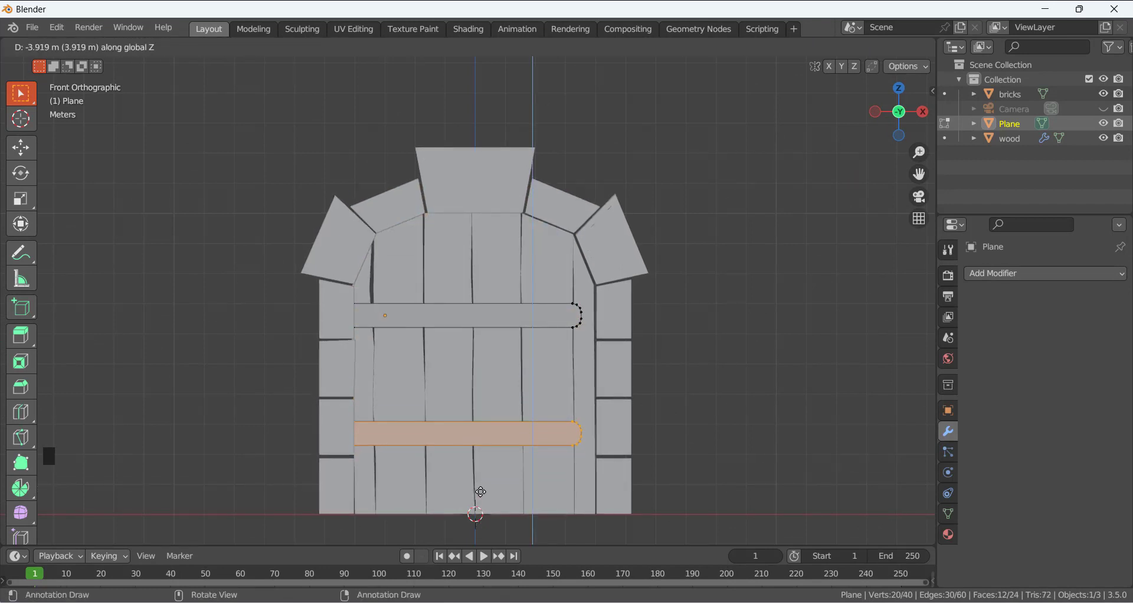
pyautogui.click(485, 541)
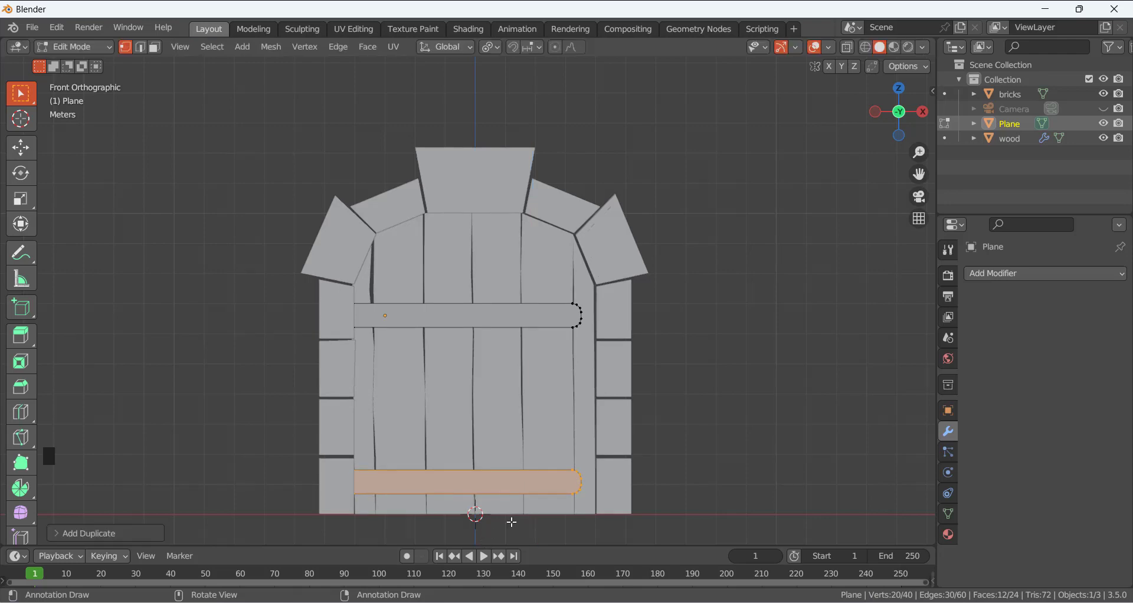
pyautogui.click(746, 353)
pyautogui.moveTo(746, 354); pyautogui.dragTo(546, 379, button='middle')
# Return to Object Mode and add a Bevel modifier to the door strips.
pyautogui.press('Tab')
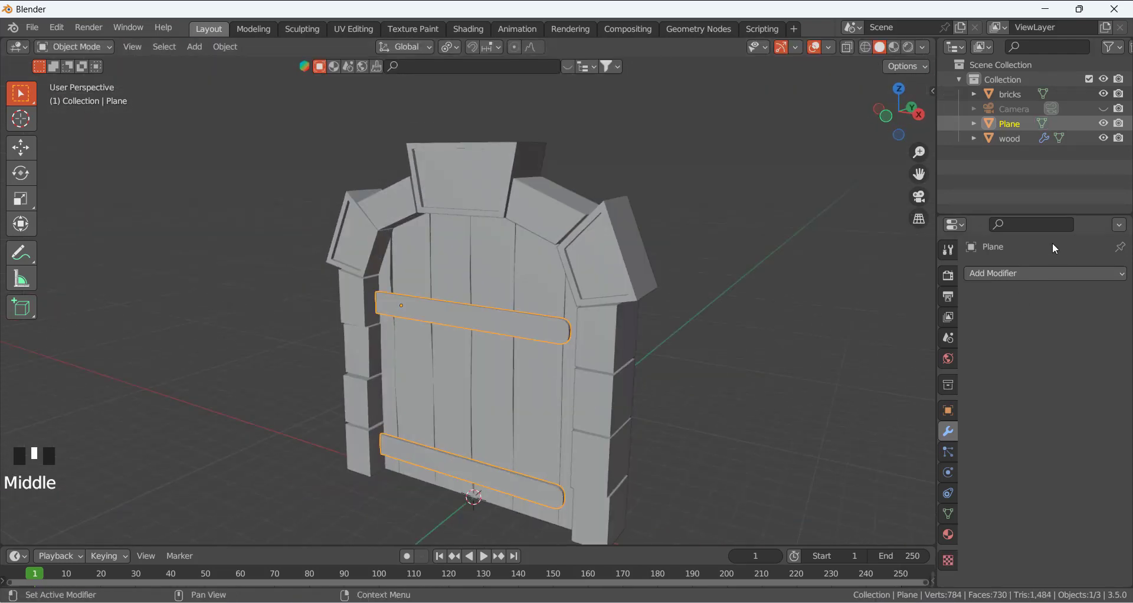
pyautogui.click(1021, 274)
pyautogui.click(809, 331)
pyautogui.scroll(2, 514, 324)
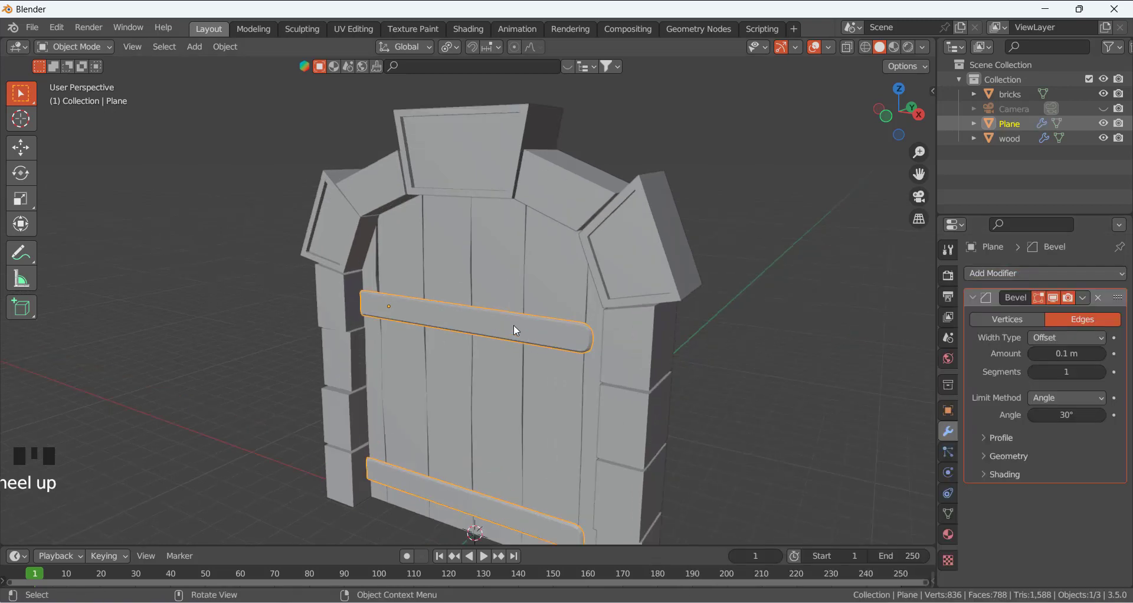
# Set the strips' Bevel modifier to 3 segments and an amount of 0.05 m.
pyautogui.click(1100, 371)
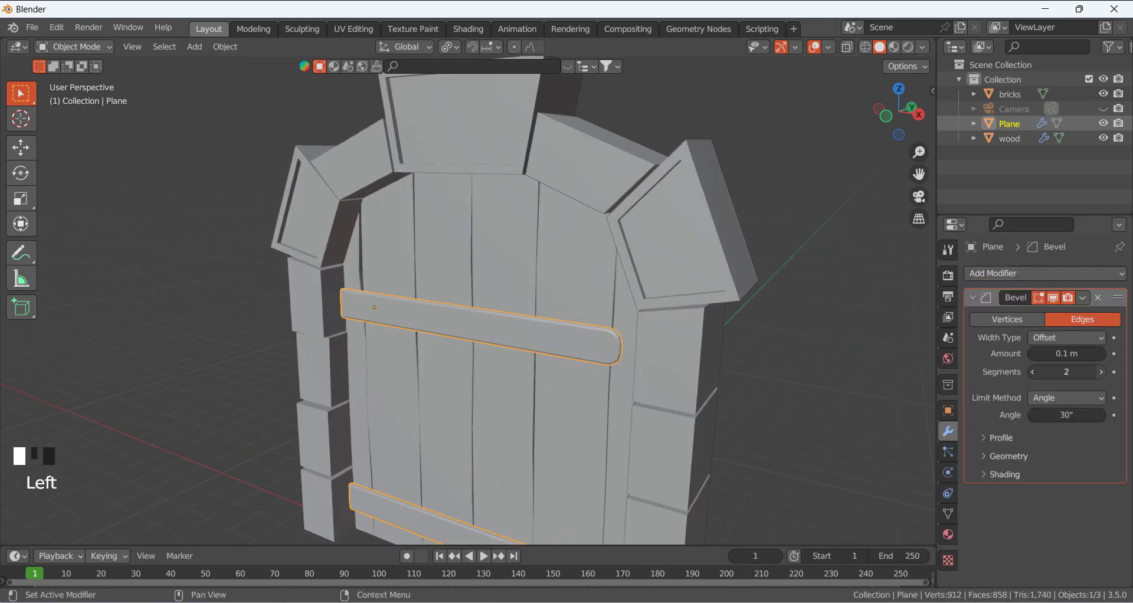
pyautogui.click(1100, 372)
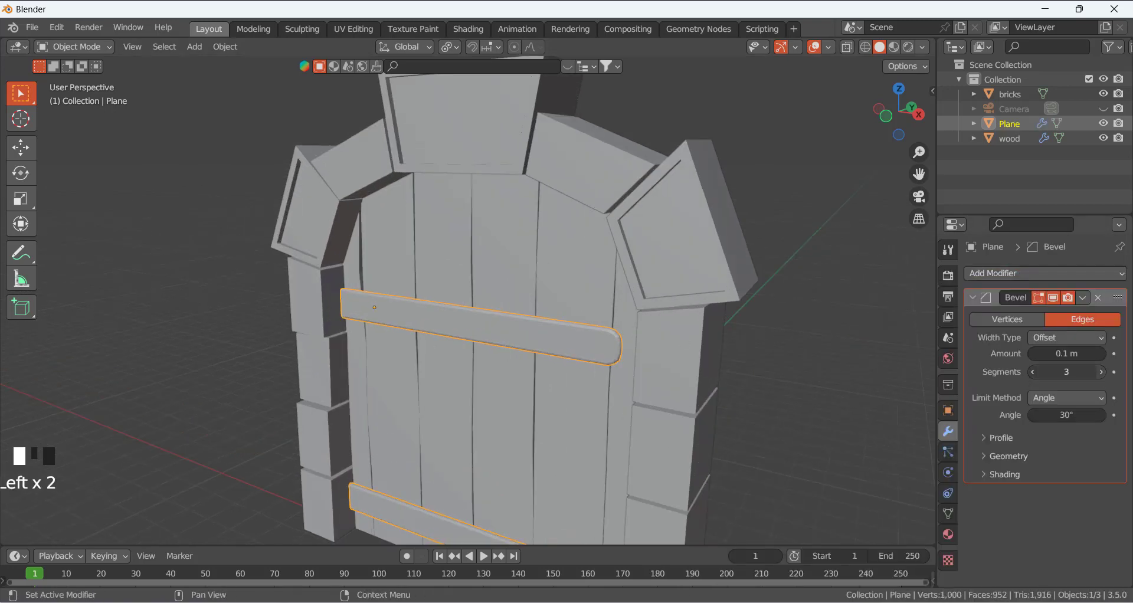
pyautogui.click(1099, 353)
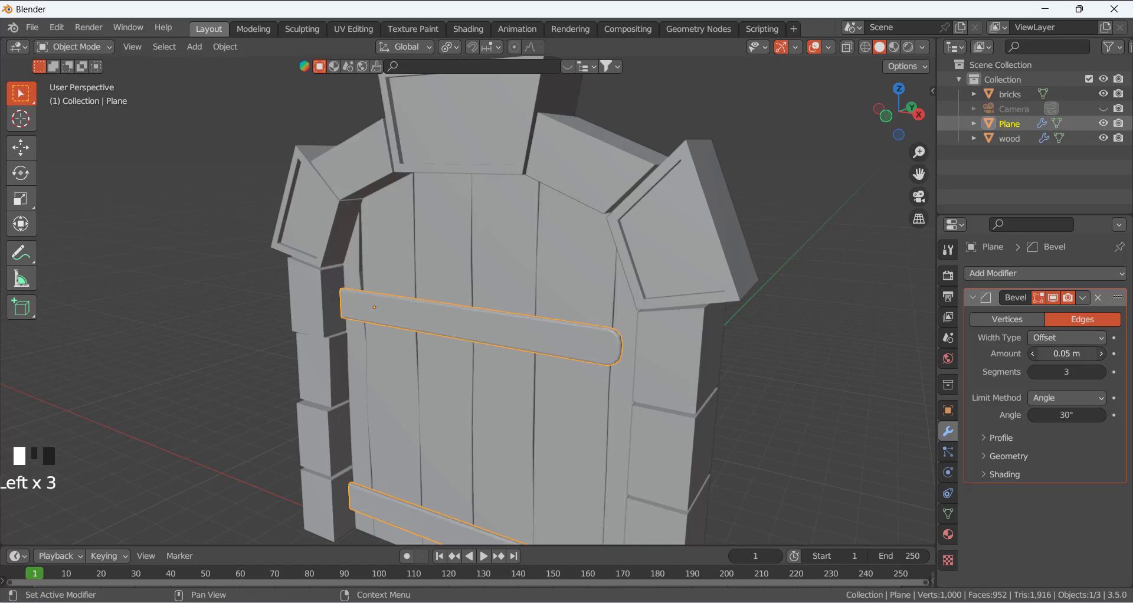
pyautogui.click(794, 356)
pyautogui.scroll(-2, 749, 345)
pyautogui.moveTo(750, 345); pyautogui.dragTo(561, 417, button='middle')
pyautogui.click(738, 414)
pyautogui.scroll(2, 426, 336)
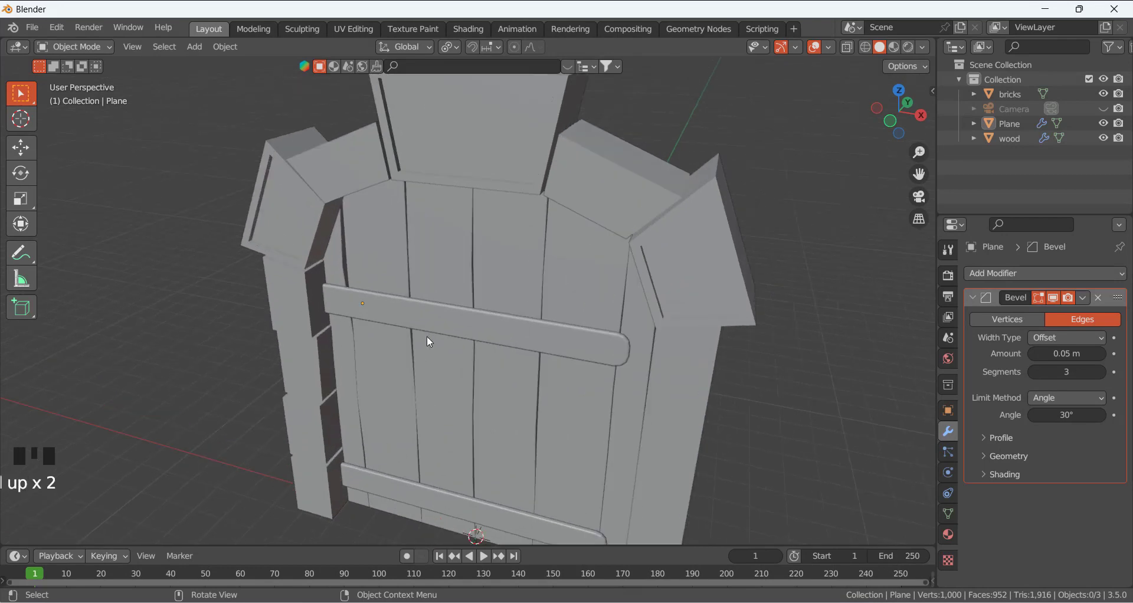
# Select the upper strip's square end face in Edit Mode and snap the 3D cursor to it.
pyautogui.moveTo(427, 336); pyautogui.dragTo(331, 372, button='middle')
pyautogui.scroll(-2, 338, 335)
pyautogui.click(453, 333)
pyautogui.scroll(2, 404, 321)
pyautogui.press('Tab')
pyautogui.hotkey('shift', 'z')
pyautogui.scroll(4, 332, 372)
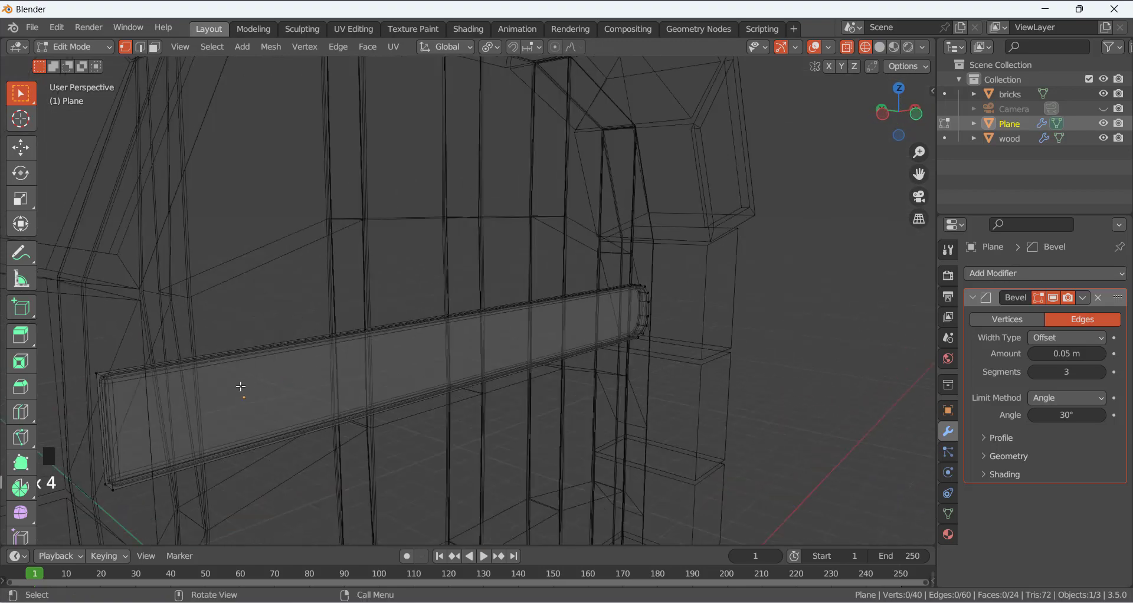
pyautogui.moveTo(181, 404)
pyautogui.mouseDown(button='middle')
pyautogui.moveTo(184, 390)
pyautogui.moveTo(172, 385)
pyautogui.mouseUp(button='middle')
pyautogui.click(173, 380)
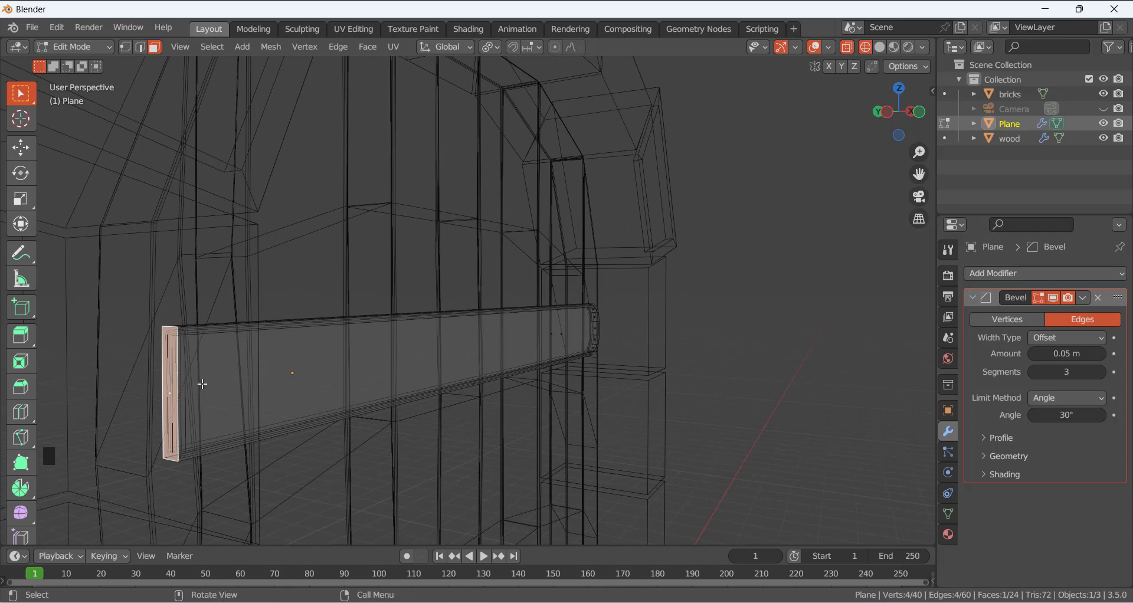
pyautogui.hotkey('shift', 's')
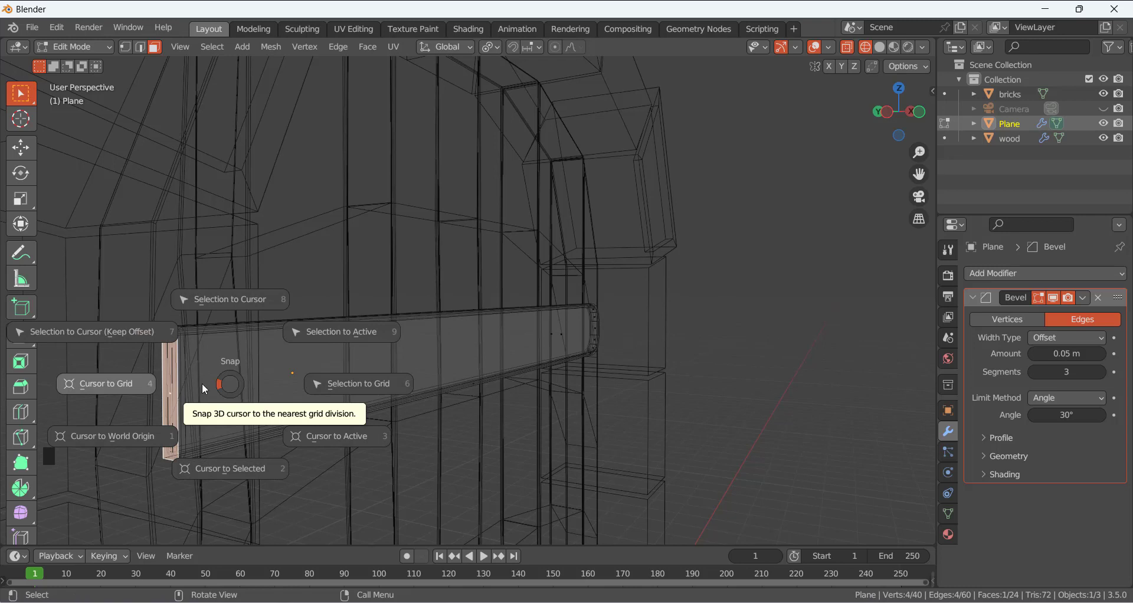
pyautogui.click(222, 470)
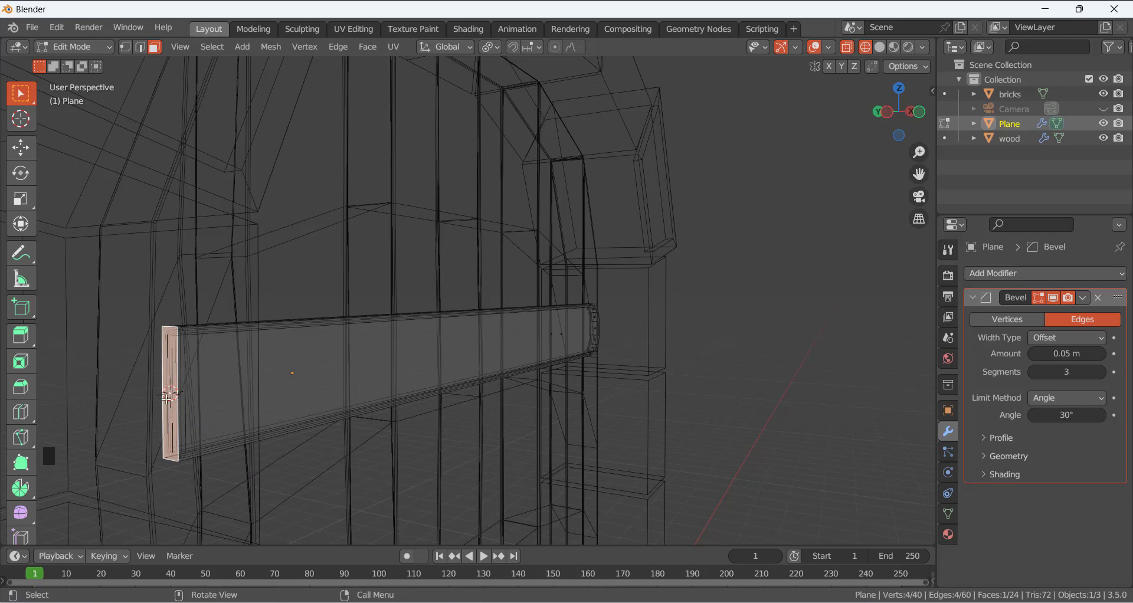
# Return to Object Mode with solid shading and deselect the door strips.
pyautogui.moveTo(167, 396); pyautogui.dragTo(180, 420, button='middle')
pyautogui.press('Tab')
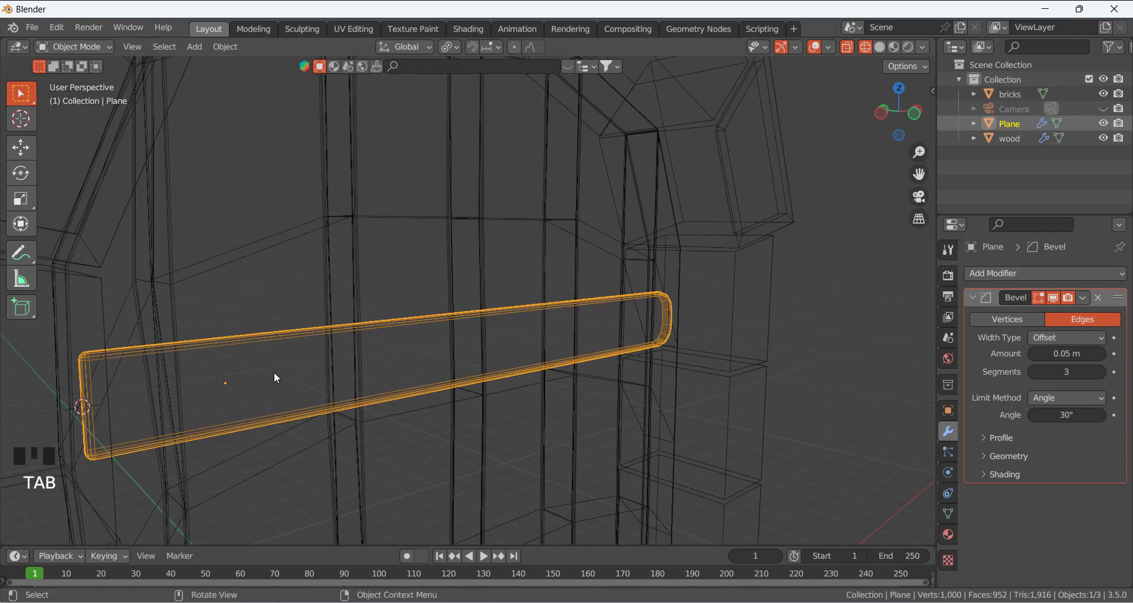
pyautogui.scroll(-3, 274, 371)
pyautogui.hotkey('shift', 'z')
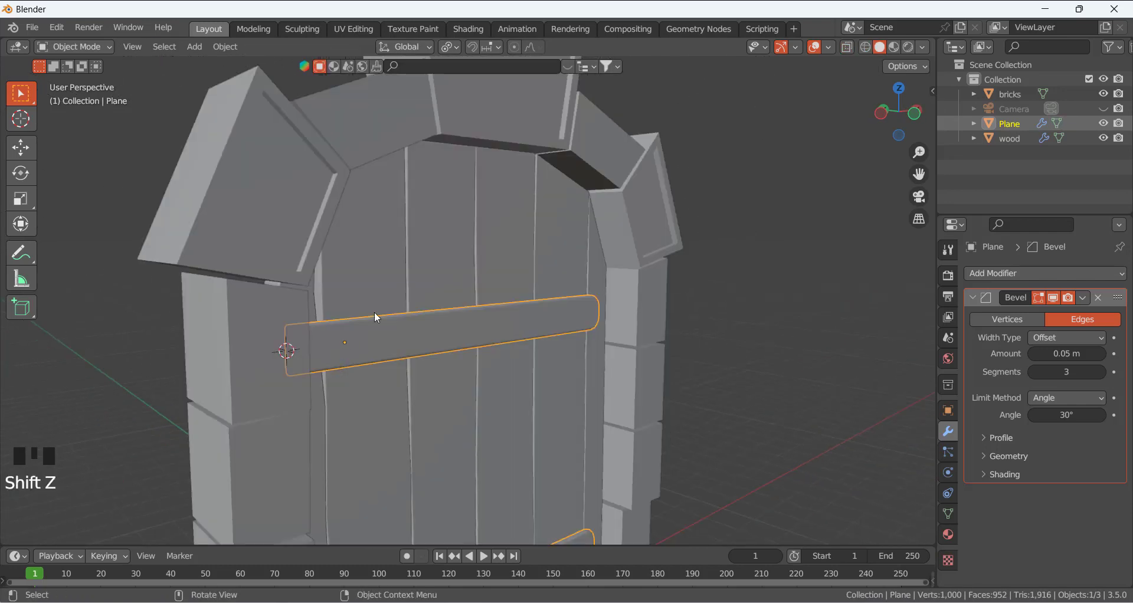
pyautogui.moveTo(374, 311)
pyautogui.mouseDown(button='middle')
pyautogui.moveTo(266, 356)
pyautogui.moveTo(317, 338)
pyautogui.moveTo(242, 332)
pyautogui.mouseUp(button='middle')
pyautogui.click(163, 405)
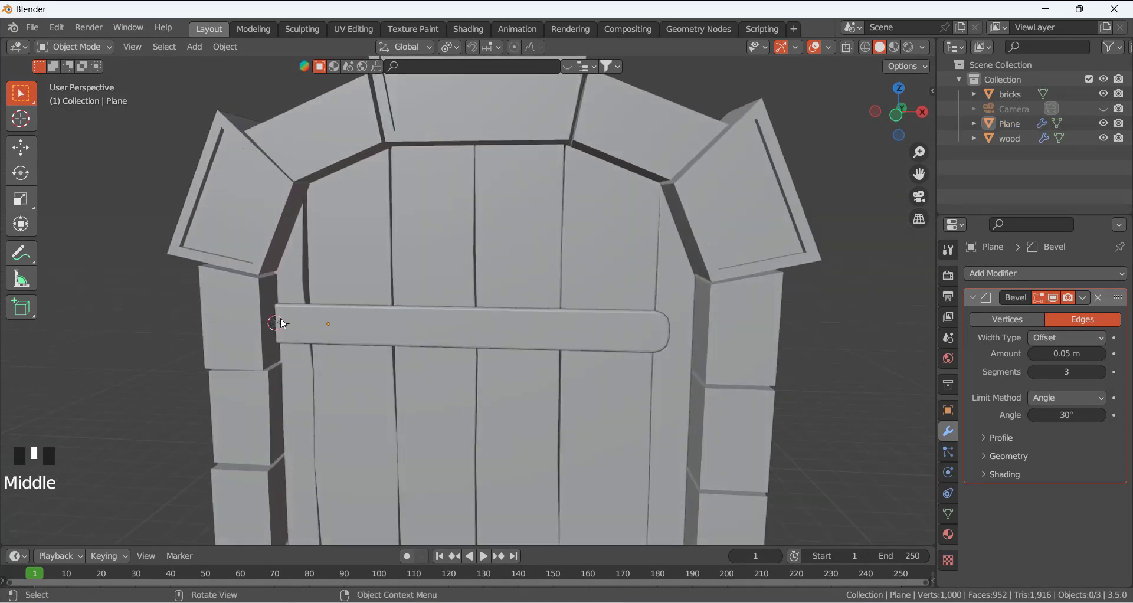
pyautogui.moveTo(354, 328); pyautogui.dragTo(308, 351, button='middle')
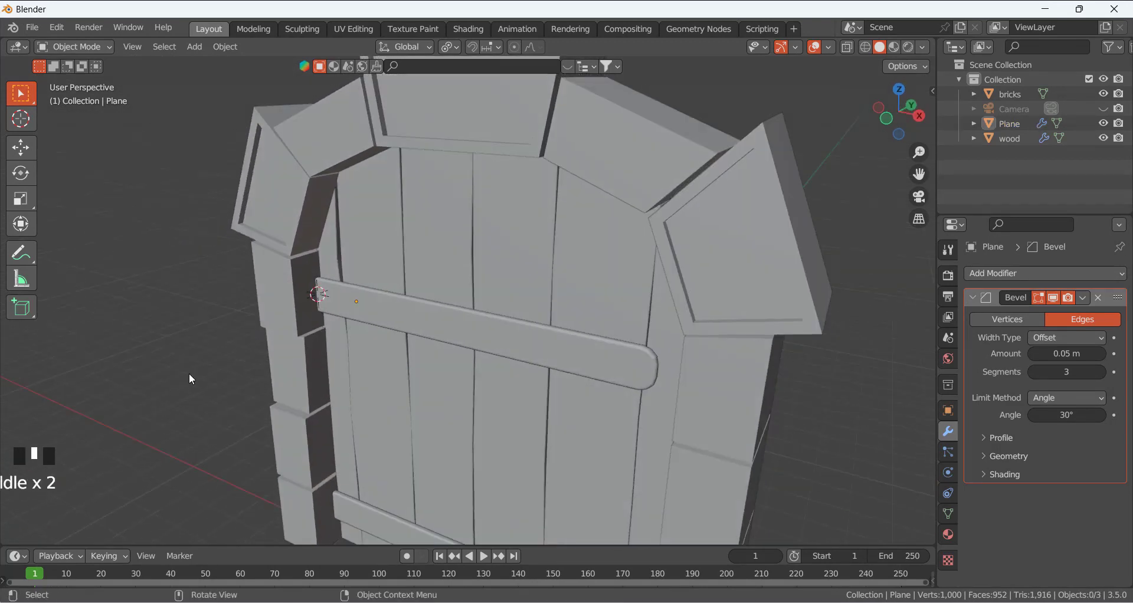
# Add a cube at the 3D cursor and scale it down to a small block at the upper strip's end.
pyautogui.hotkey('shift', 'a')
pyautogui.moveTo(163, 307)
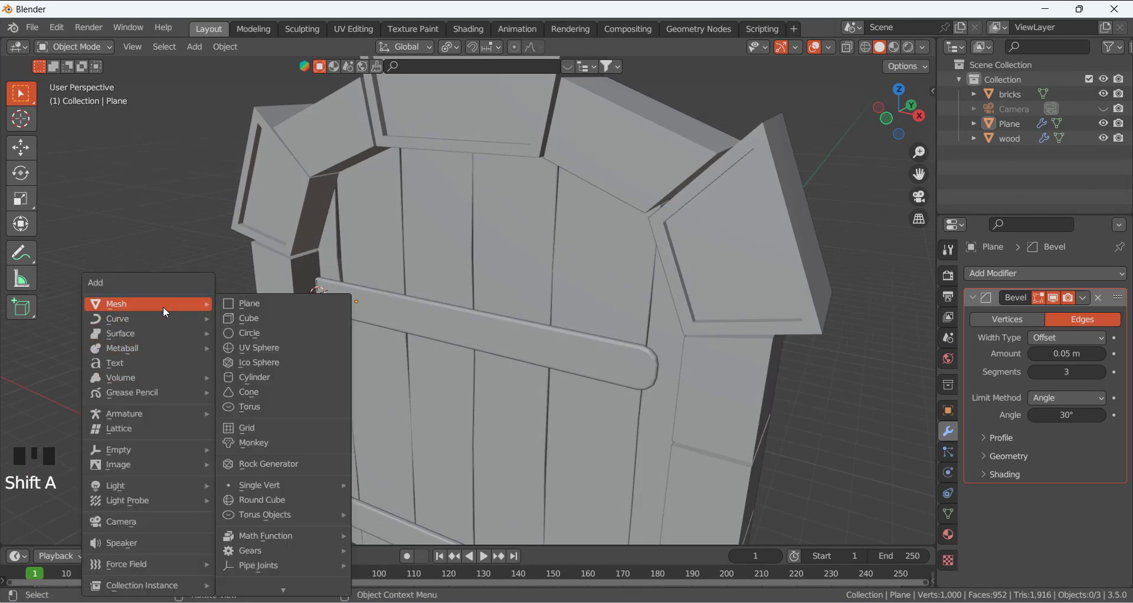
pyautogui.click(273, 319)
pyautogui.scroll(3, 374, 299)
pyautogui.moveTo(374, 299); pyautogui.dragTo(336, 290, button='middle')
pyautogui.press('s')
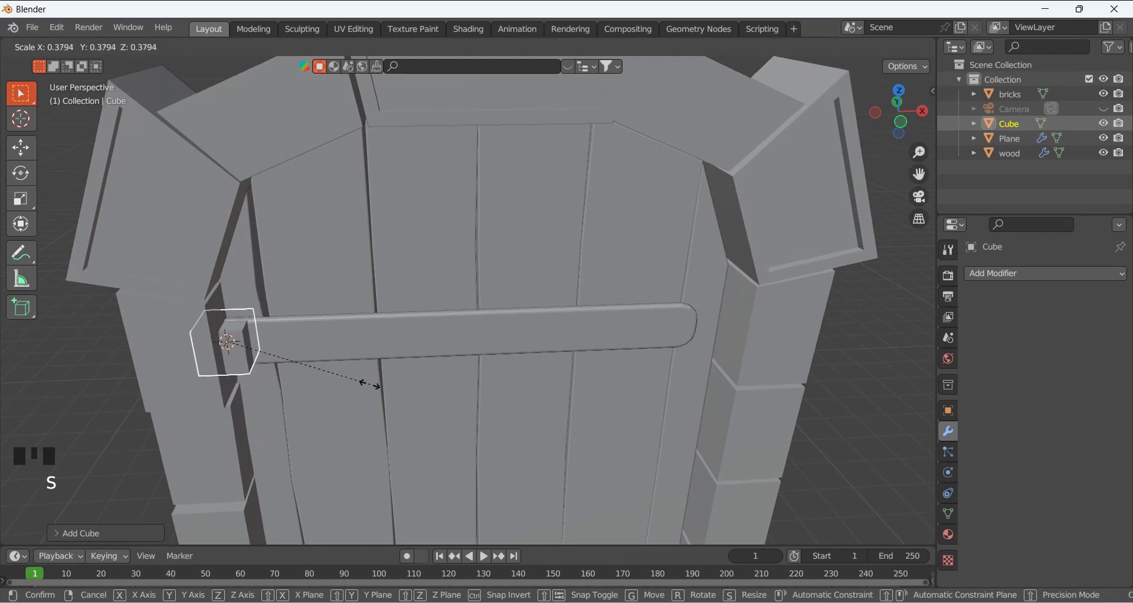
pyautogui.click(304, 373)
# Stretch the small block along Z until it is clearly taller than the strip.
pyautogui.scroll(2, 159, 351)
pyautogui.moveTo(164, 360); pyautogui.dragTo(355, 347, button='middle')
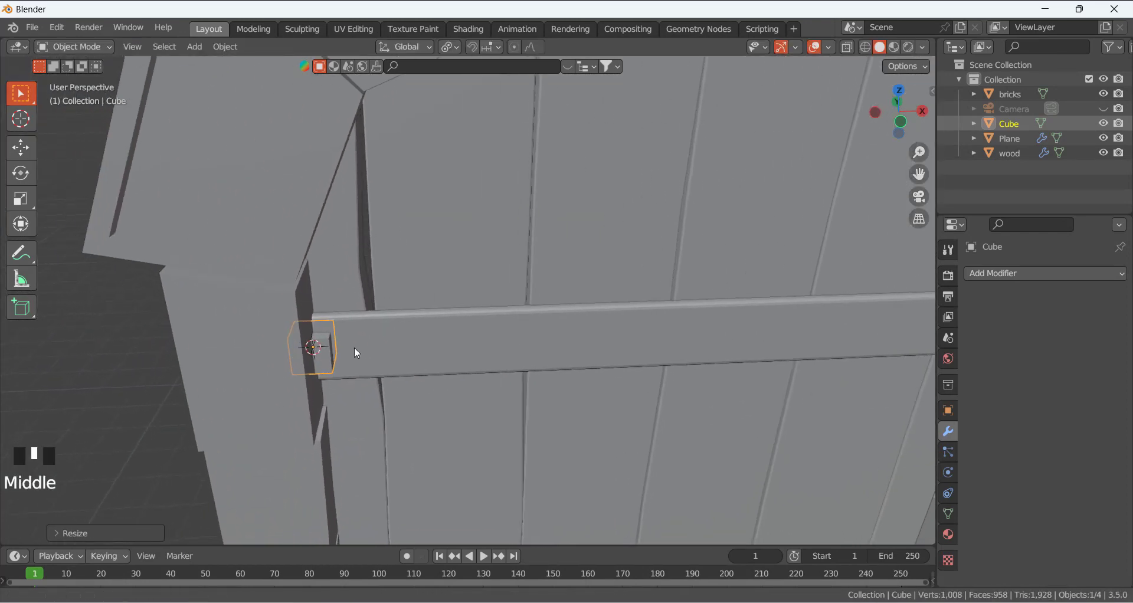
pyautogui.scroll(3, 323, 334)
pyautogui.scroll(1, 200, 394)
pyautogui.moveTo(200, 394); pyautogui.dragTo(282, 344, button='middle')
pyautogui.scroll(2, 276, 341)
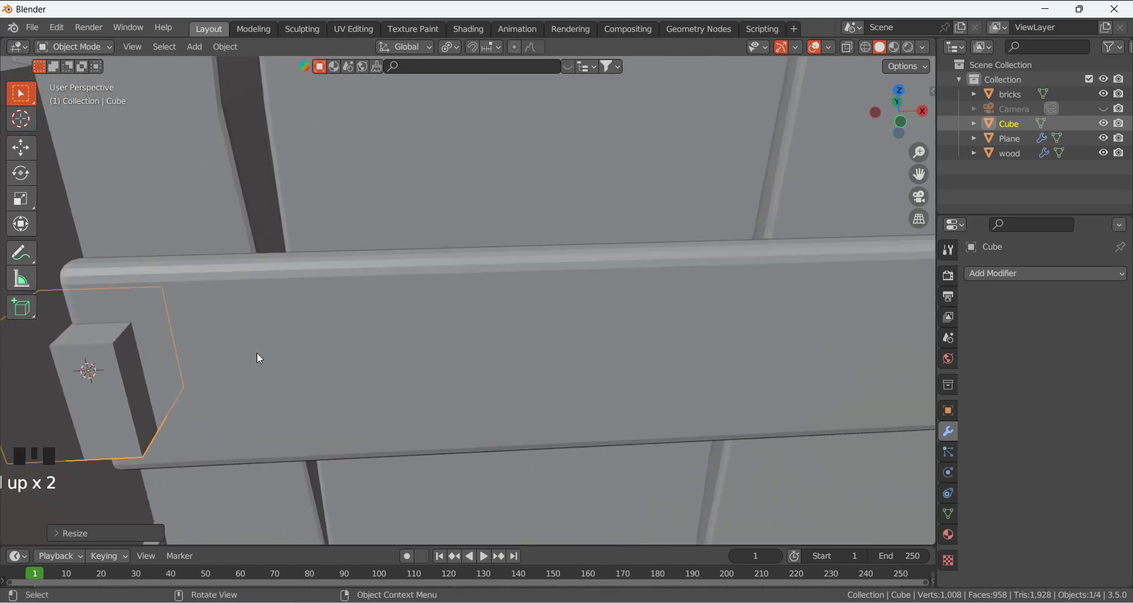
pyautogui.scroll(-2, 159, 352)
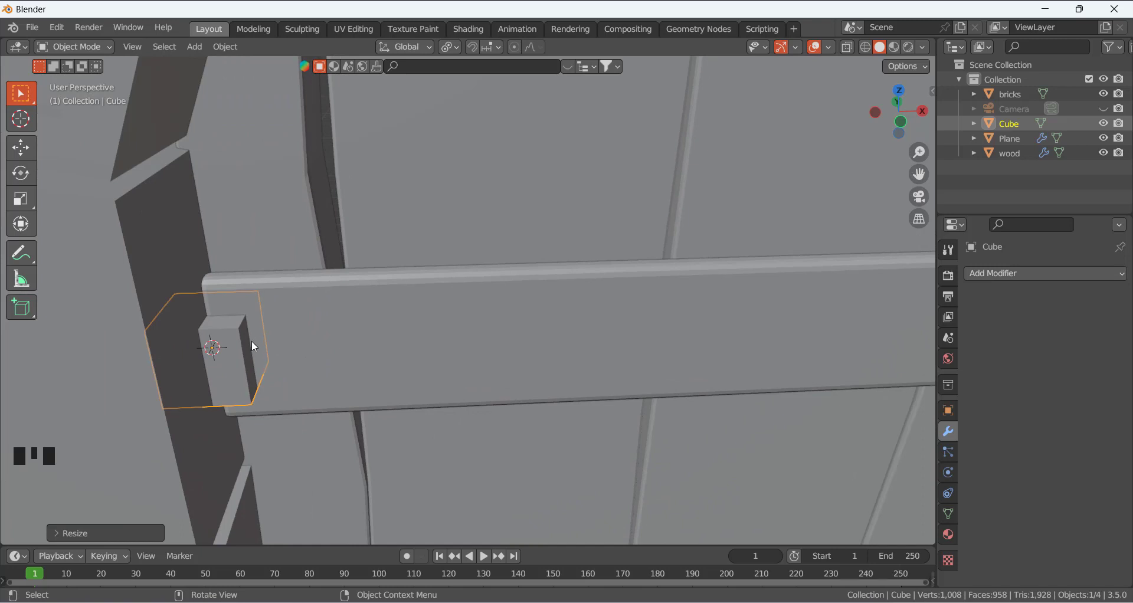
pyautogui.moveTo(253, 346); pyautogui.dragTo(286, 318, button='middle')
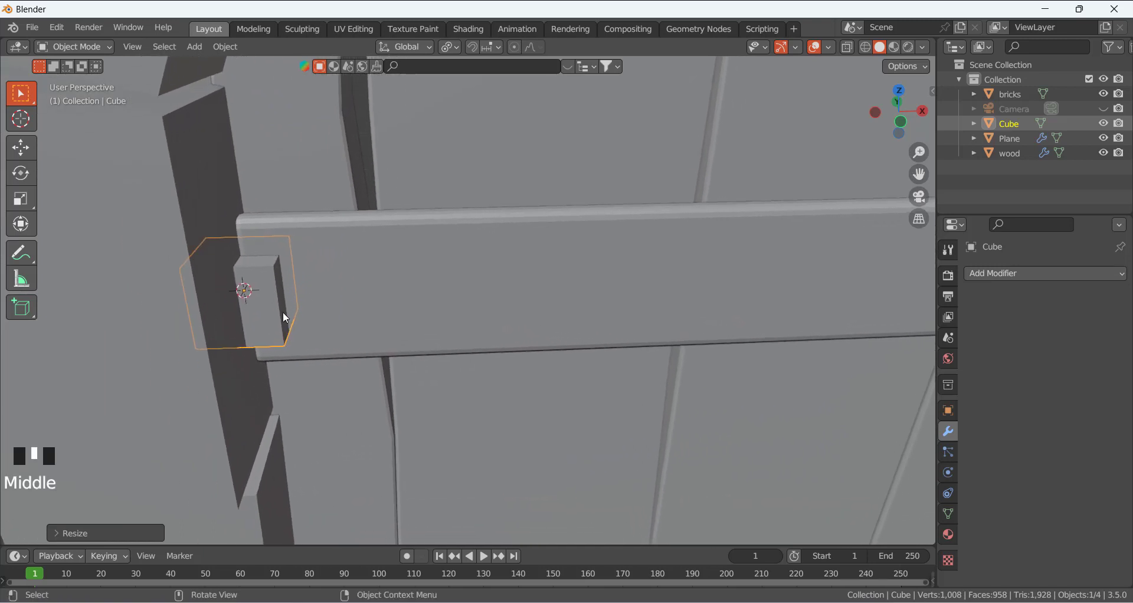
pyautogui.press('s')
pyautogui.press('z')
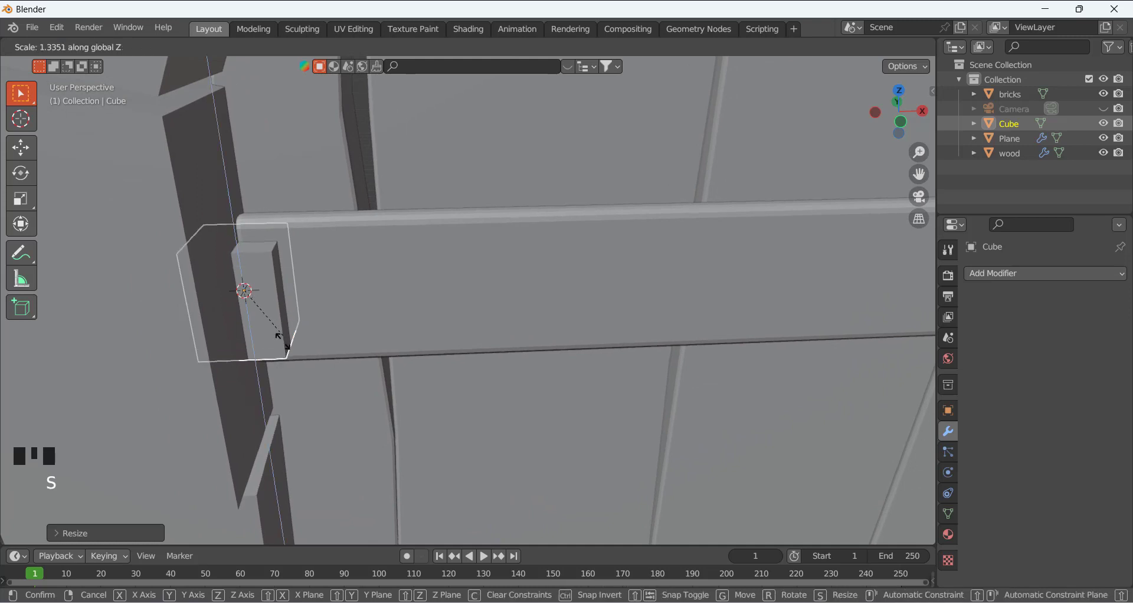
pyautogui.click(311, 387)
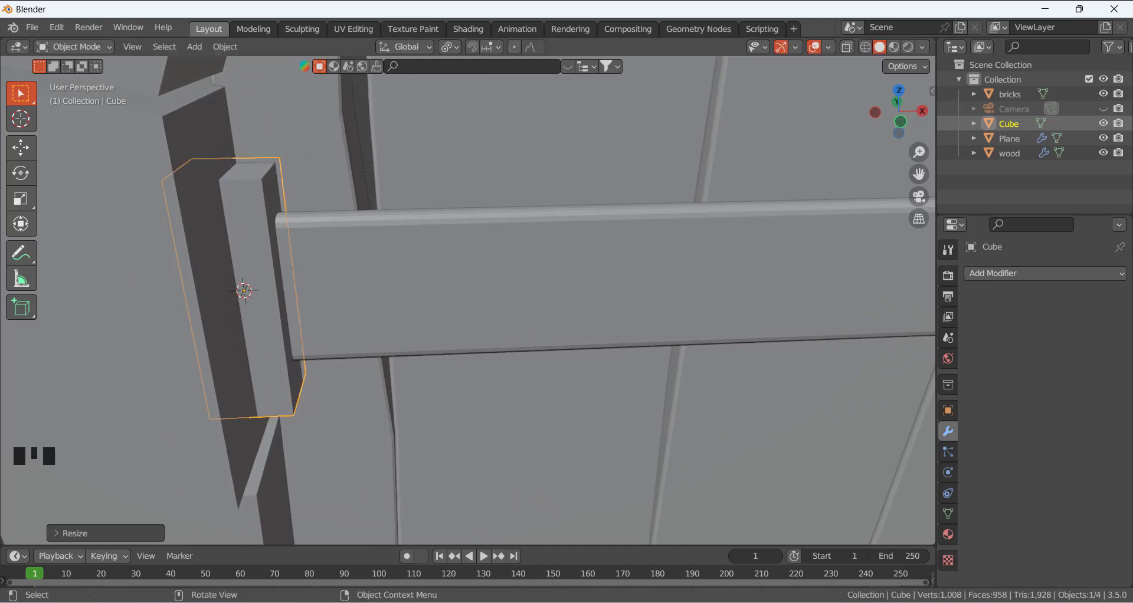
# Move the block about 0.2 m along X so it covers the strip's end.
pyautogui.press('g')
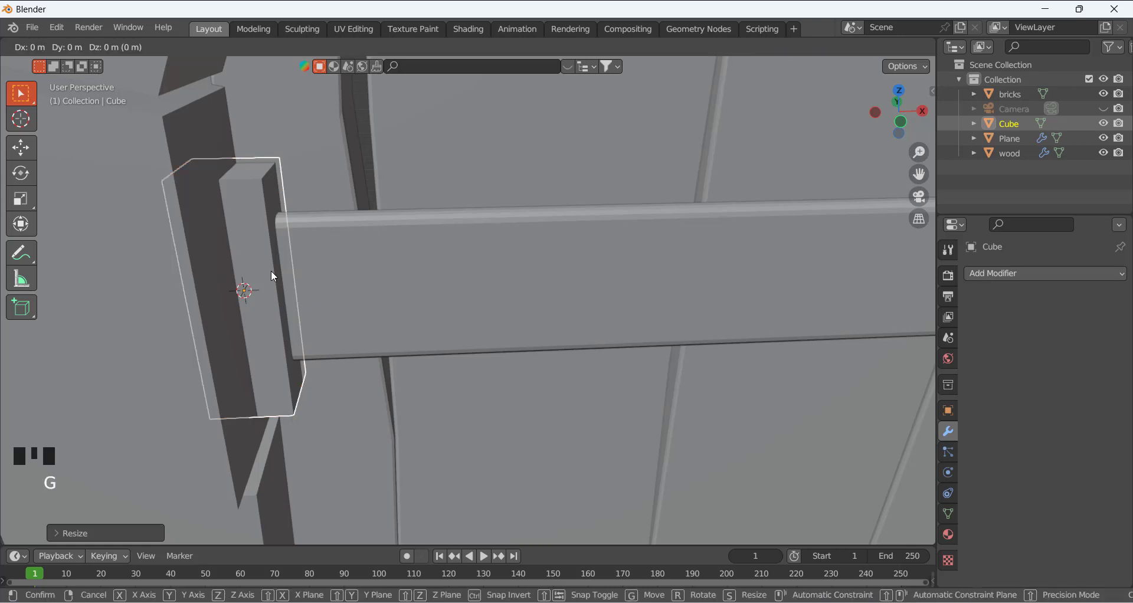
pyautogui.press('x')
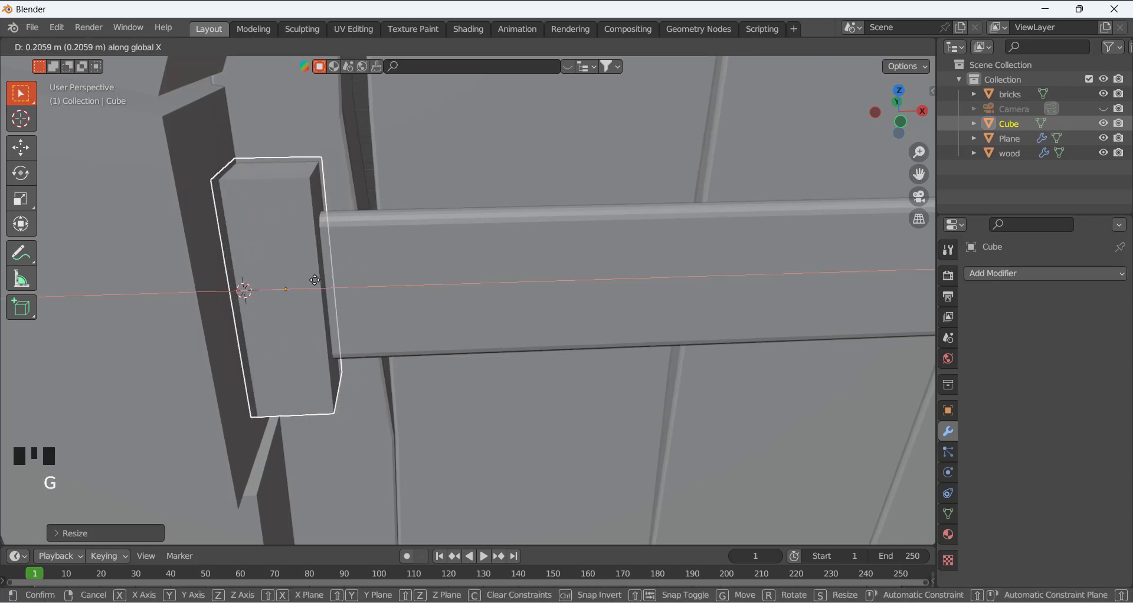
pyautogui.click(321, 279)
pyautogui.moveTo(322, 279); pyautogui.dragTo(213, 206, button='middle')
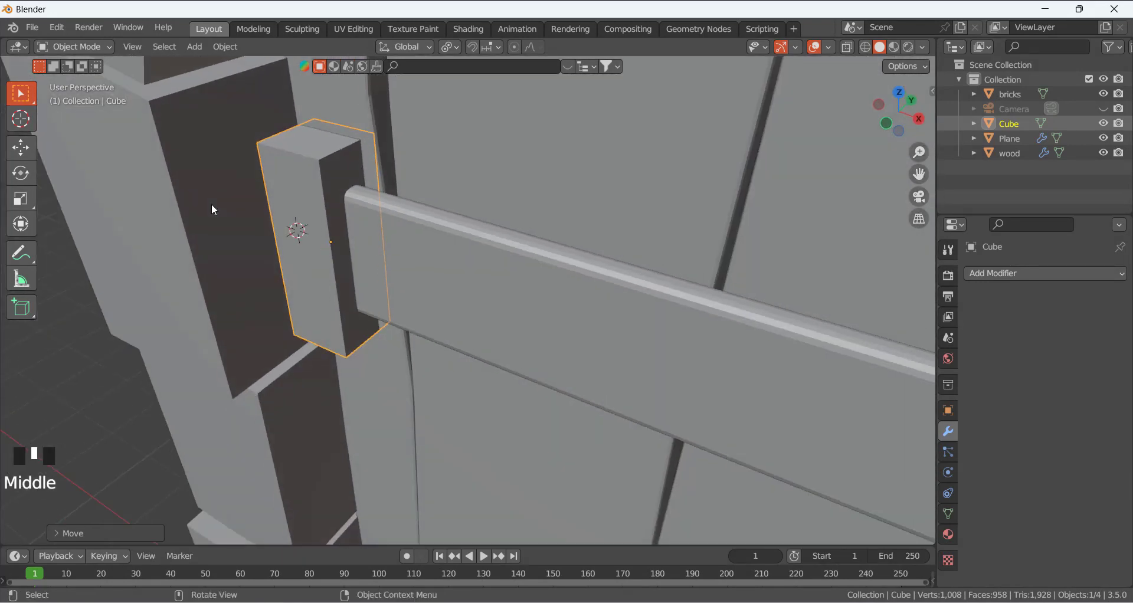
# Scale the whole block down to slightly taller than the strip and deepen it about 1.17 times along Y.
pyautogui.press('s')
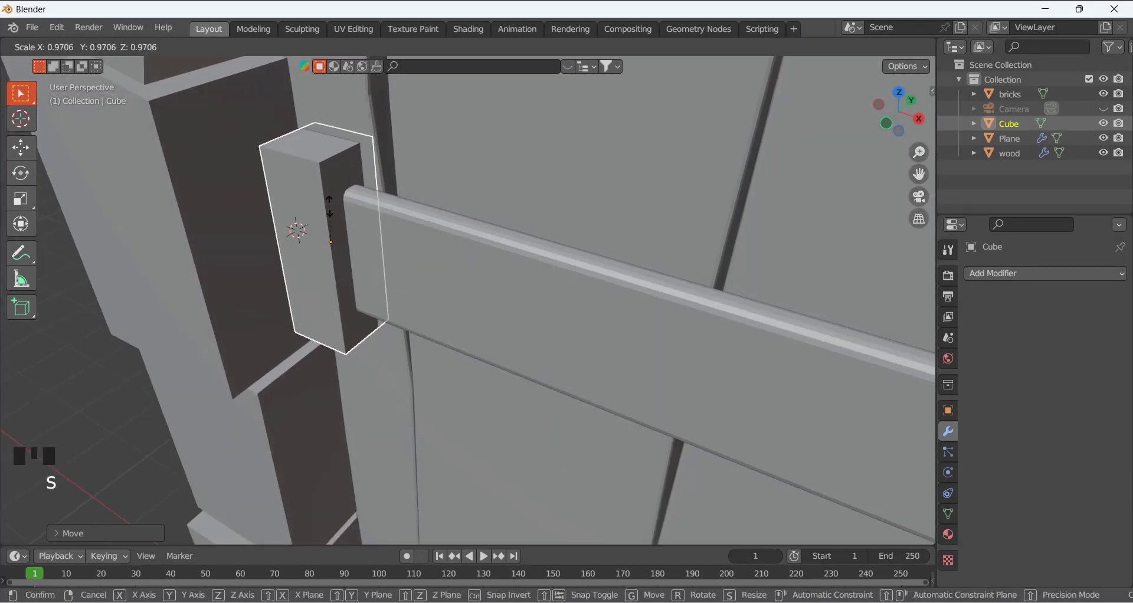
pyautogui.click(335, 218)
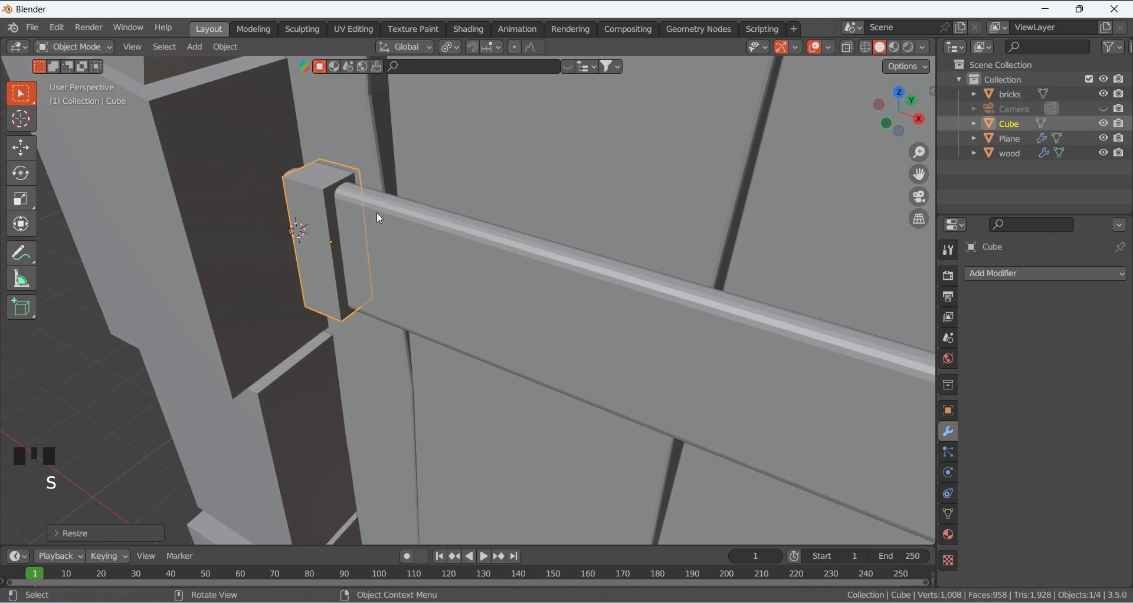
pyautogui.press('s')
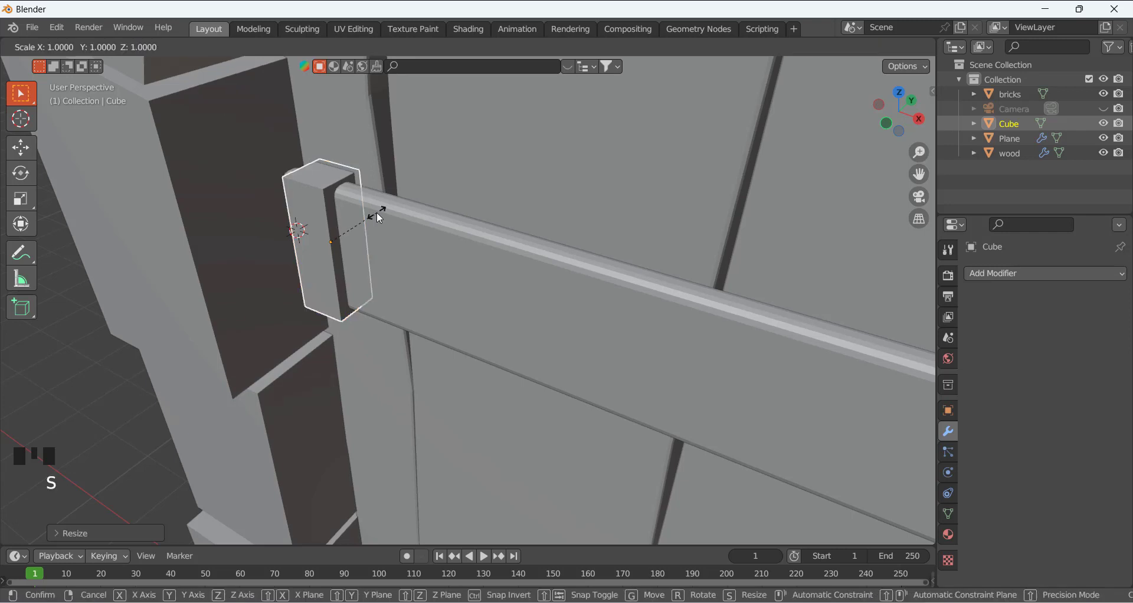
pyautogui.press('y')
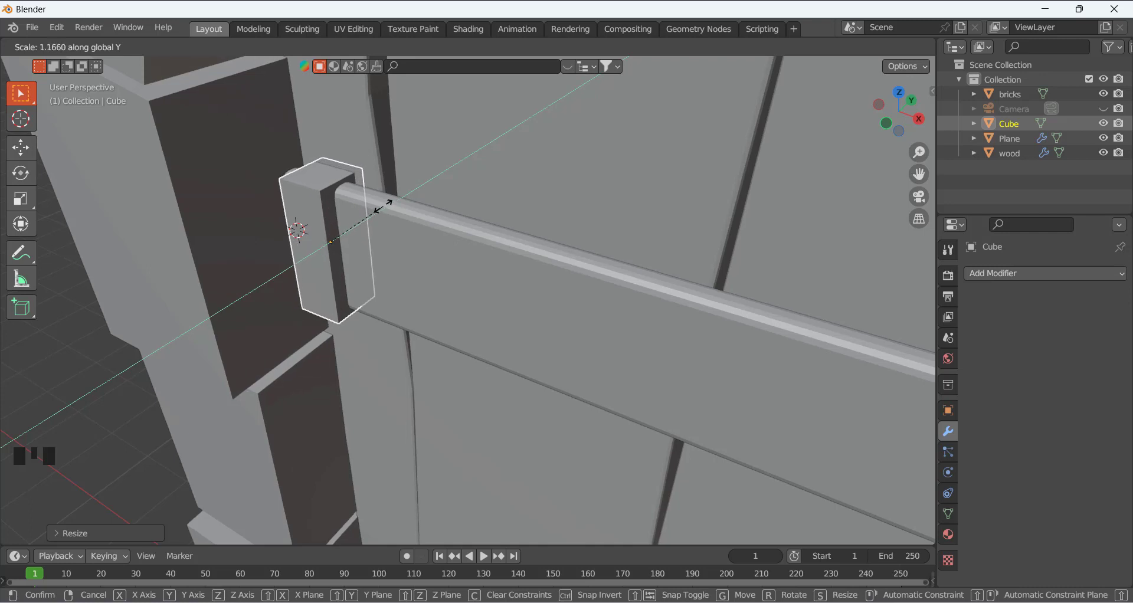
pyautogui.click(378, 208)
pyautogui.moveTo(378, 207); pyautogui.dragTo(350, 208, button='middle')
# Move the block about 0.09 m back along X to line up with the strip's square end.
pyautogui.press('g')
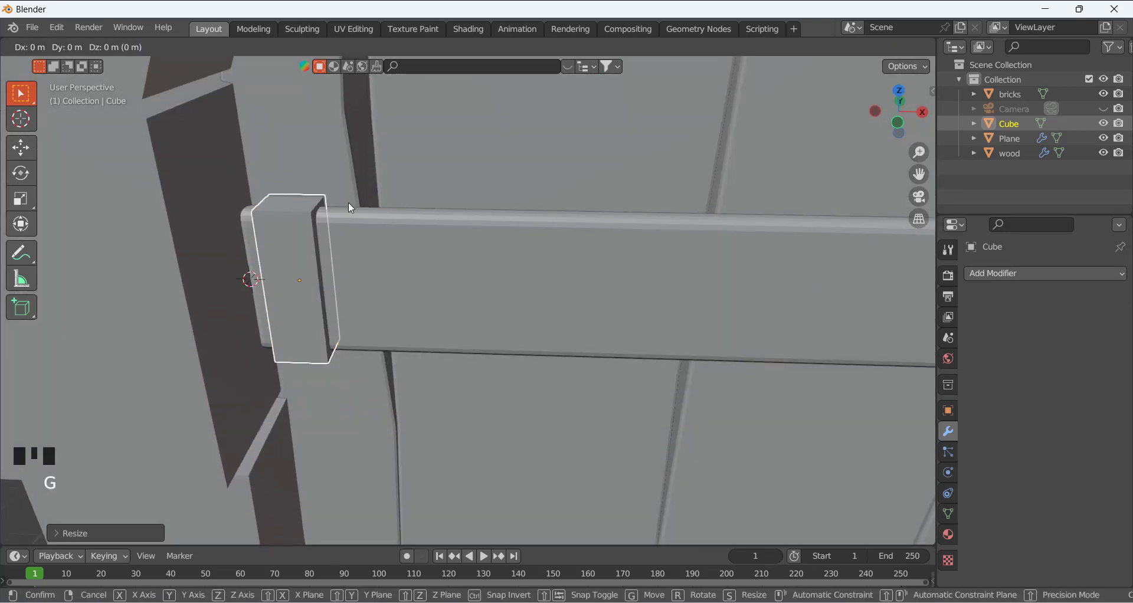
pyautogui.press('x')
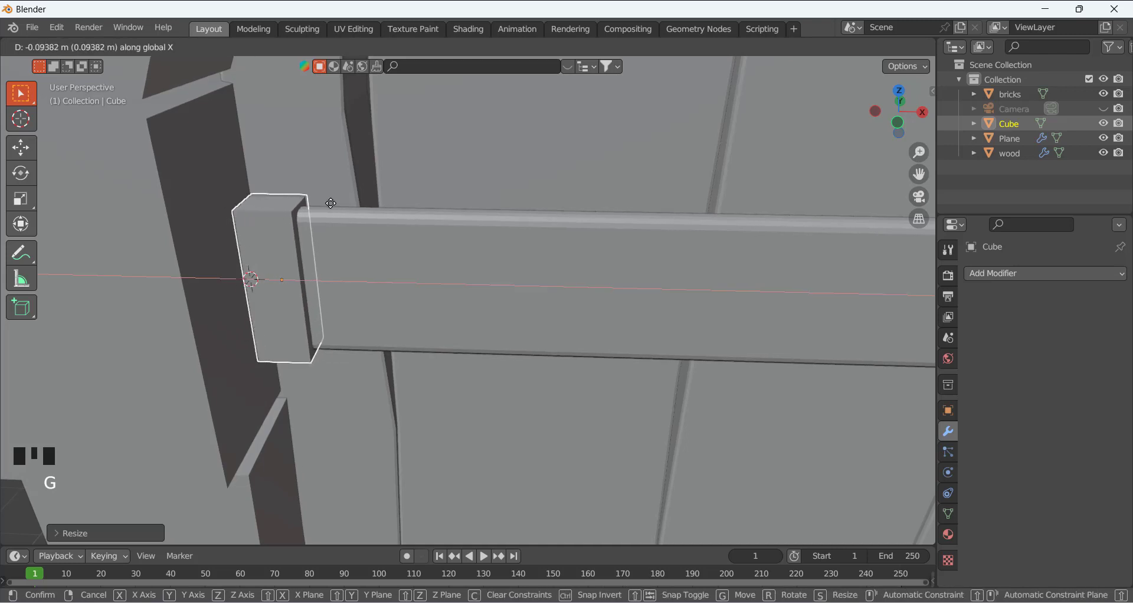
pyautogui.click(331, 203)
pyautogui.moveTo(331, 203); pyautogui.dragTo(289, 200, button='middle')
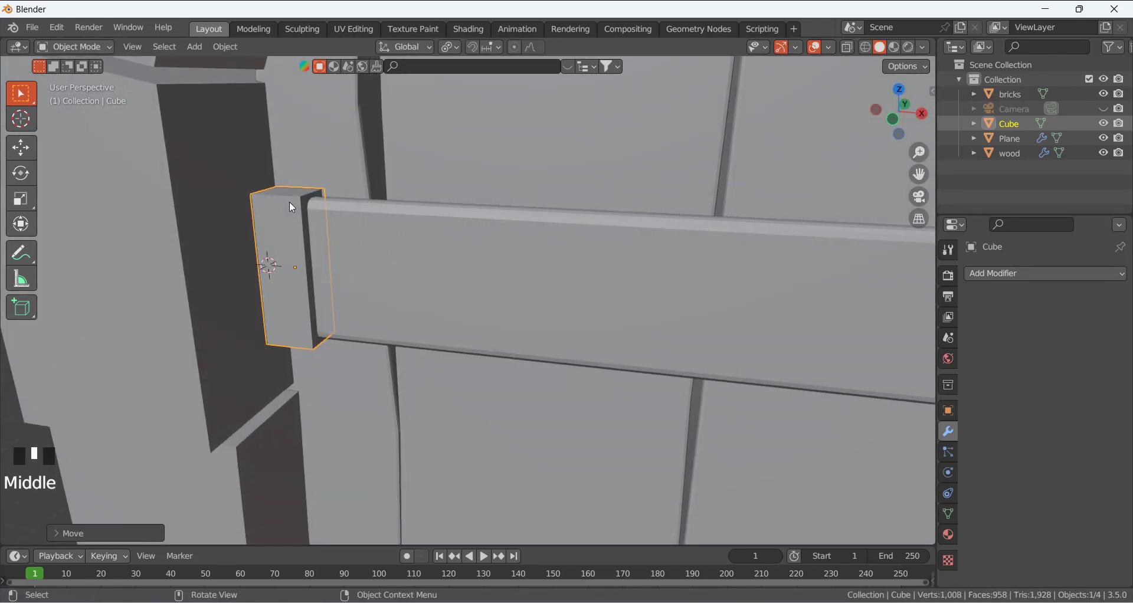
# Stretch the block about 1.2 times along Z and nudge its position at the strip's end.
pyautogui.press('s')
pyautogui.press('z')
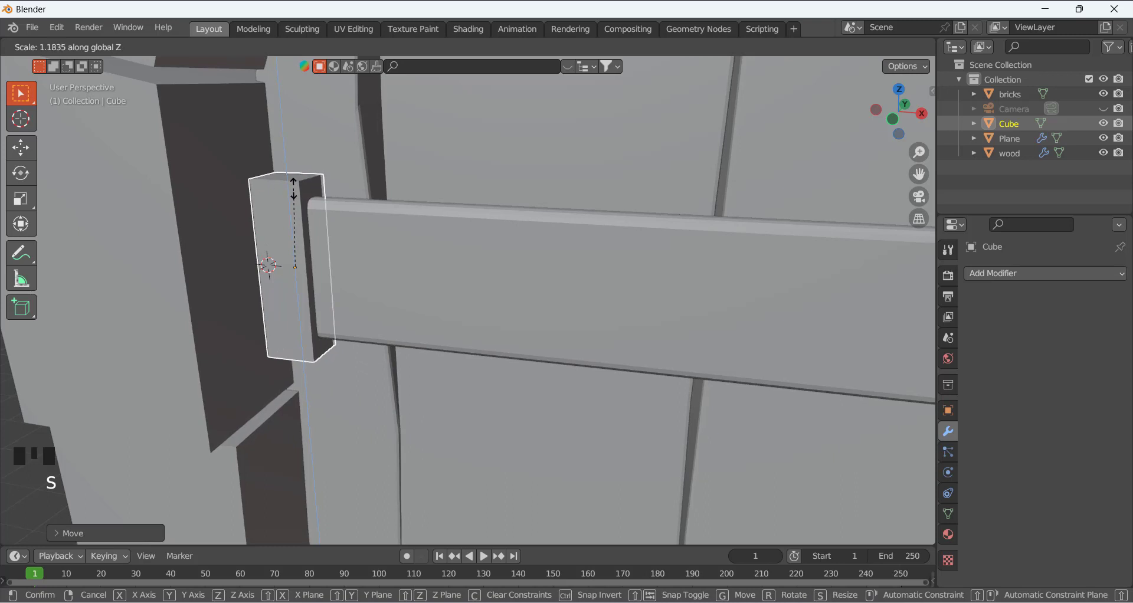
pyautogui.click(293, 201)
pyautogui.moveTo(293, 201); pyautogui.dragTo(359, 276, button='middle')
pyautogui.press('g')
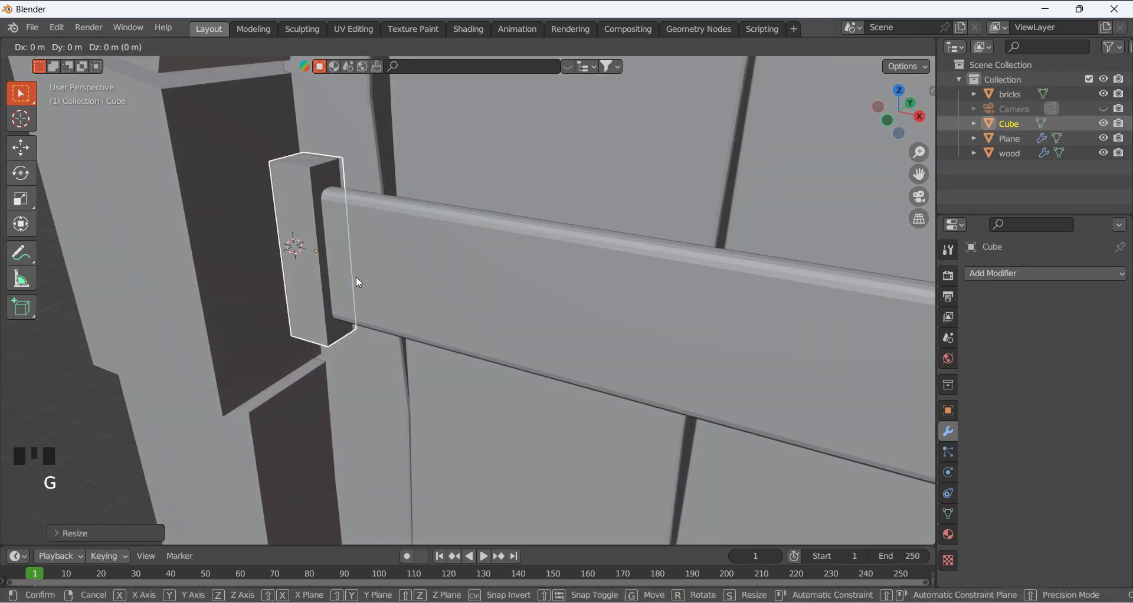
pyautogui.click(294, 242)
pyautogui.moveTo(294, 242); pyautogui.dragTo(332, 249, button='middle')
# Apply the block's scale and enter Edit Mode with nothing selected.
pyautogui.hotkey('ctrl', 'a')
pyautogui.click(305, 243)
pyautogui.press('Tab')
pyautogui.click(328, 251)
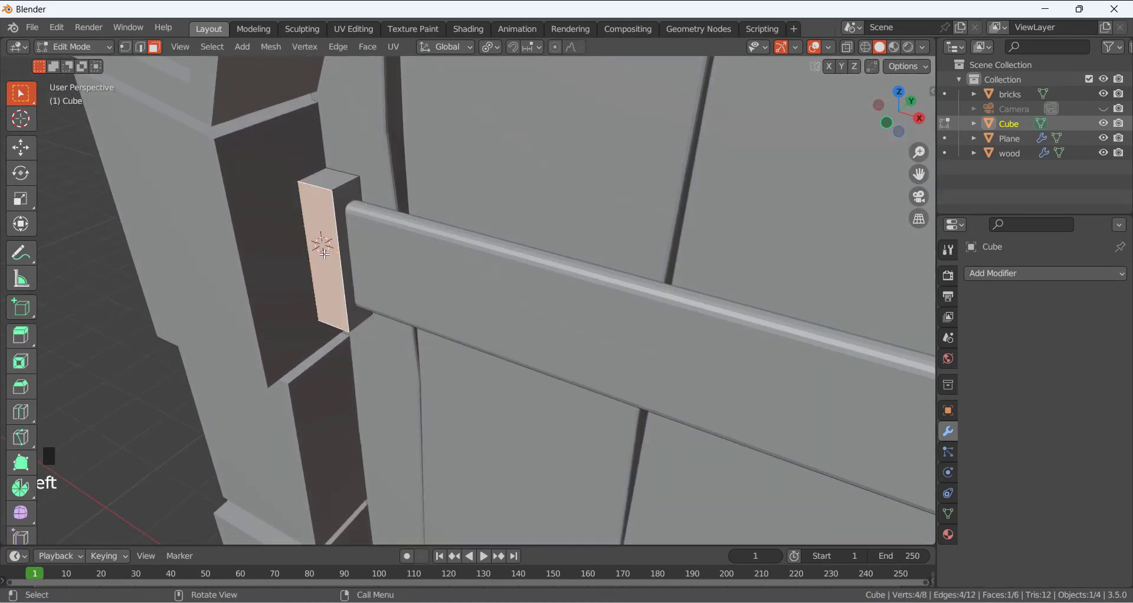
pyautogui.hotkey('ctrl', 'z')
# Add two evenly spaced horizontal loop cuts around the block without sliding them.
pyautogui.hotkey('ctrl', 'r')
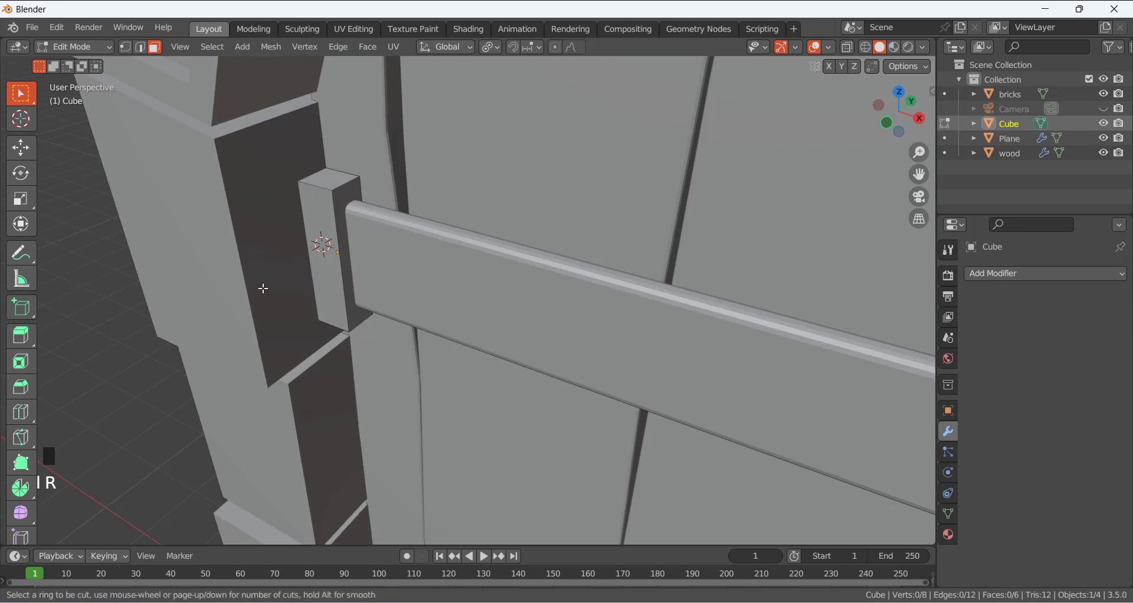
pyautogui.scroll(2, 322, 245)
pyautogui.scroll(-1, 322, 245)
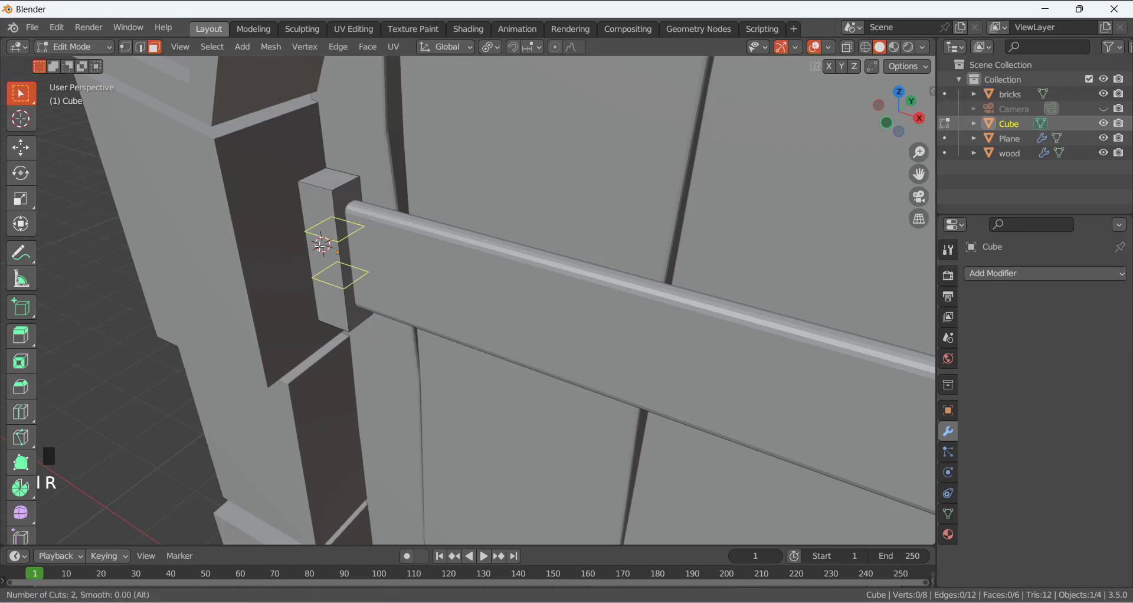
pyautogui.click(322, 245)
pyautogui.click(322, 245)
# Bevel the block's two loop cuts into bands about 0.13 m wide and scale them down slightly along Z.
pyautogui.moveTo(321, 245); pyautogui.dragTo(413, 217, button='middle')
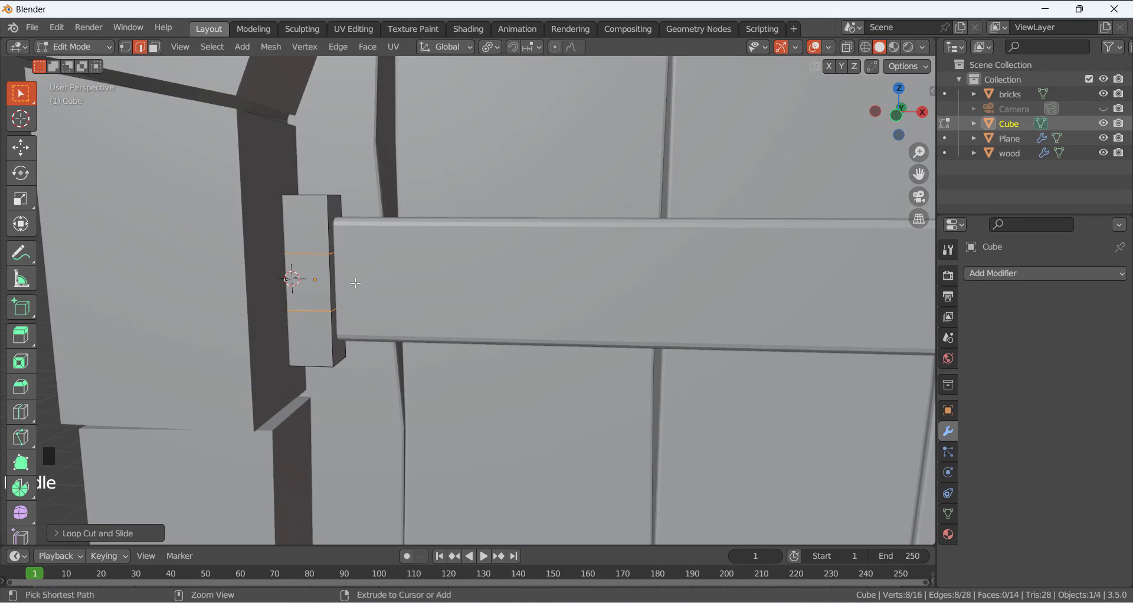
pyautogui.hotkey('ctrl', 'b')
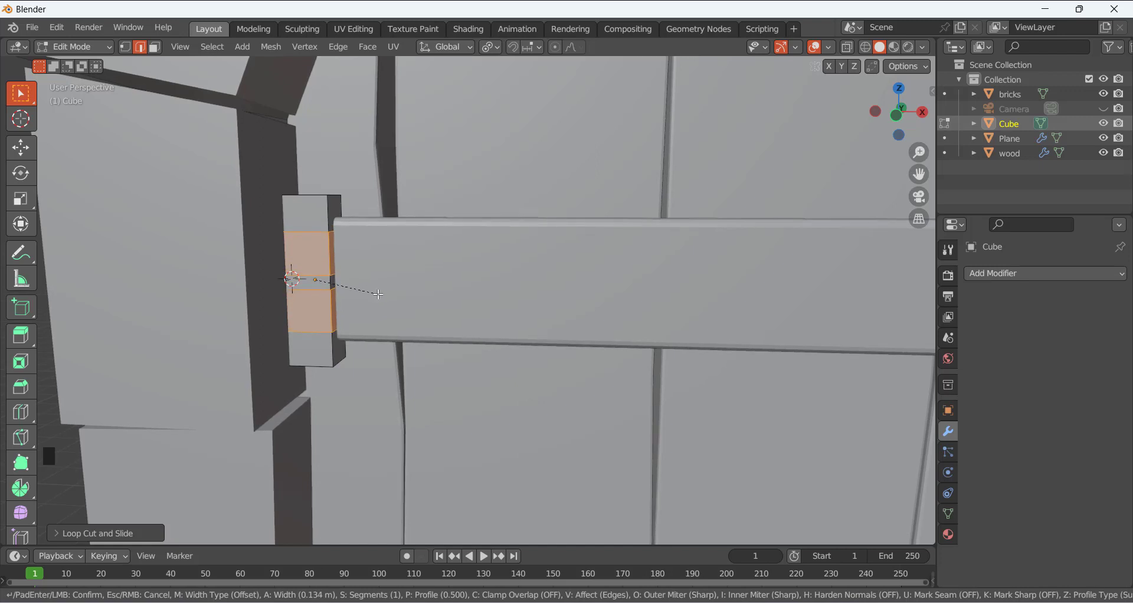
pyautogui.click(379, 294)
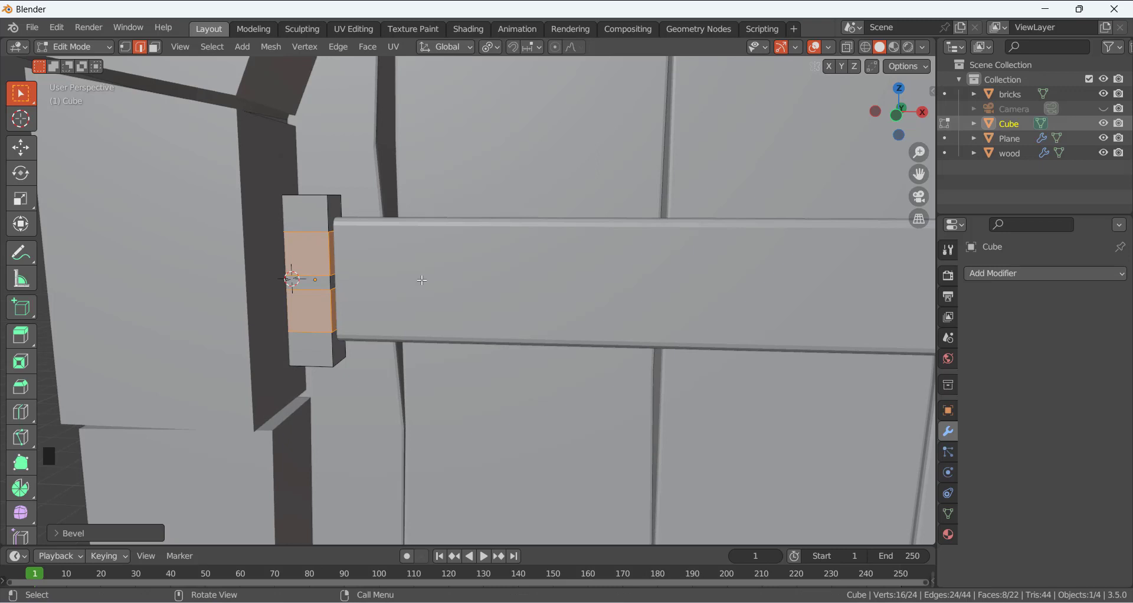
pyautogui.press('s')
pyautogui.press('z')
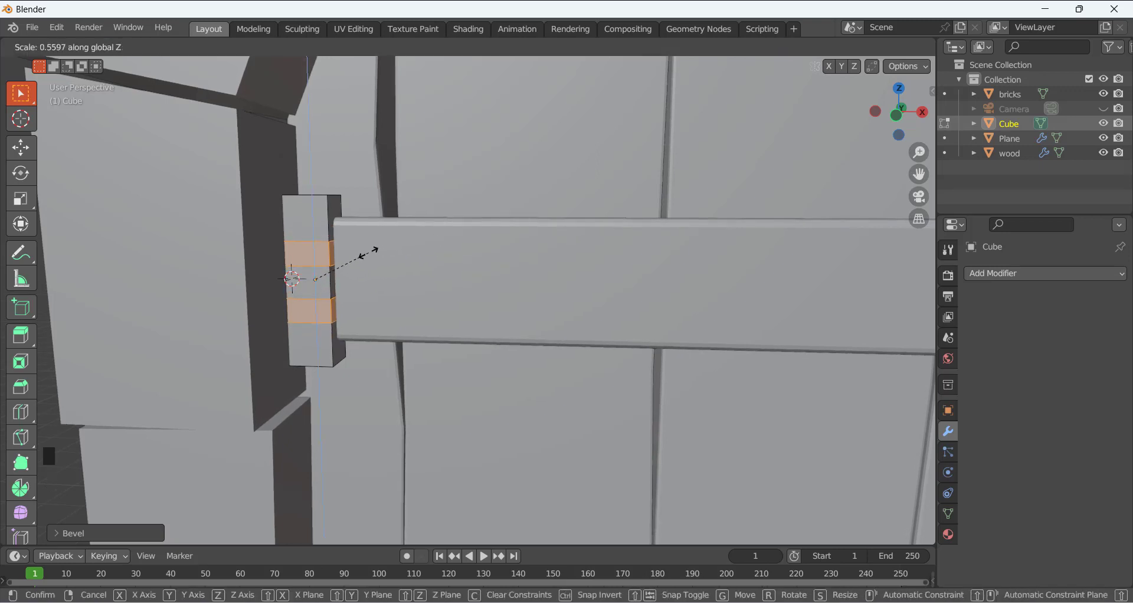
pyautogui.click(388, 236)
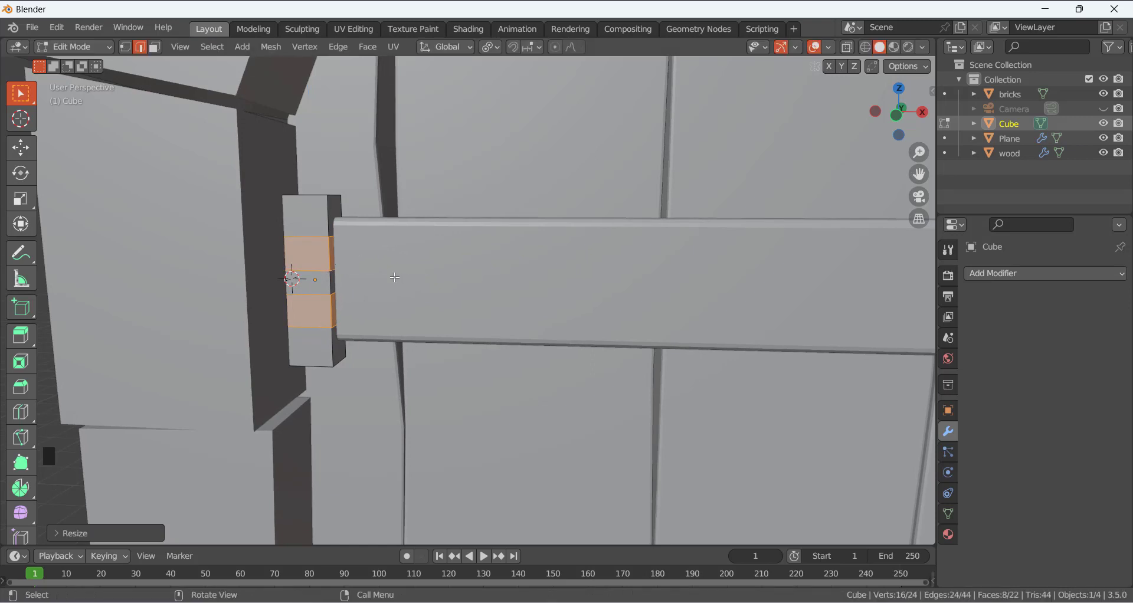
pyautogui.moveTo(395, 277); pyautogui.dragTo(414, 294, button='middle')
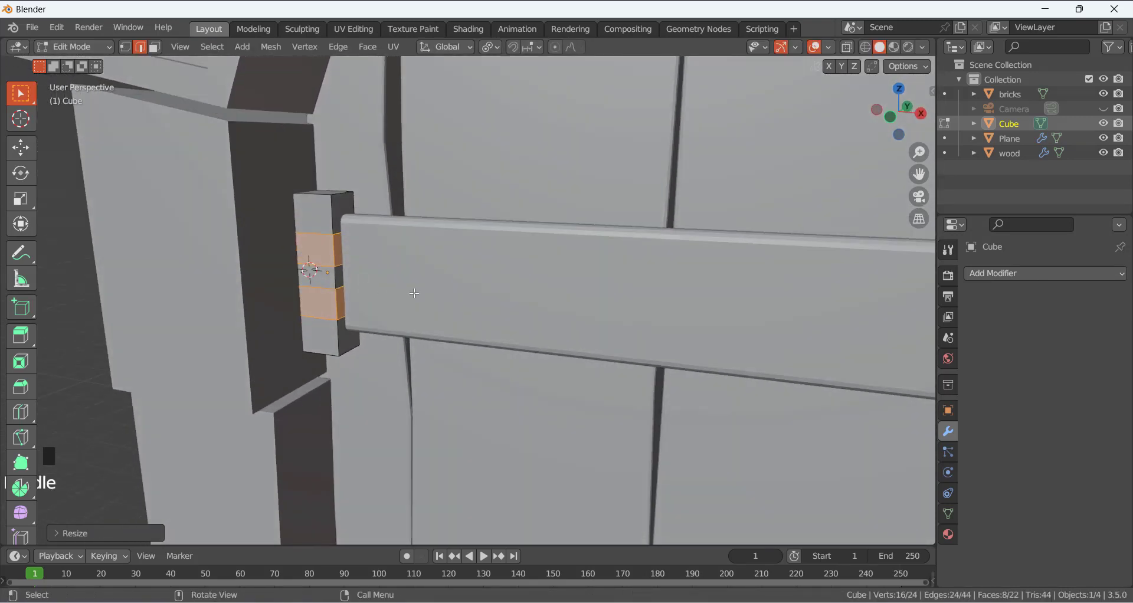
pyautogui.press('g')
pyautogui.press('z')
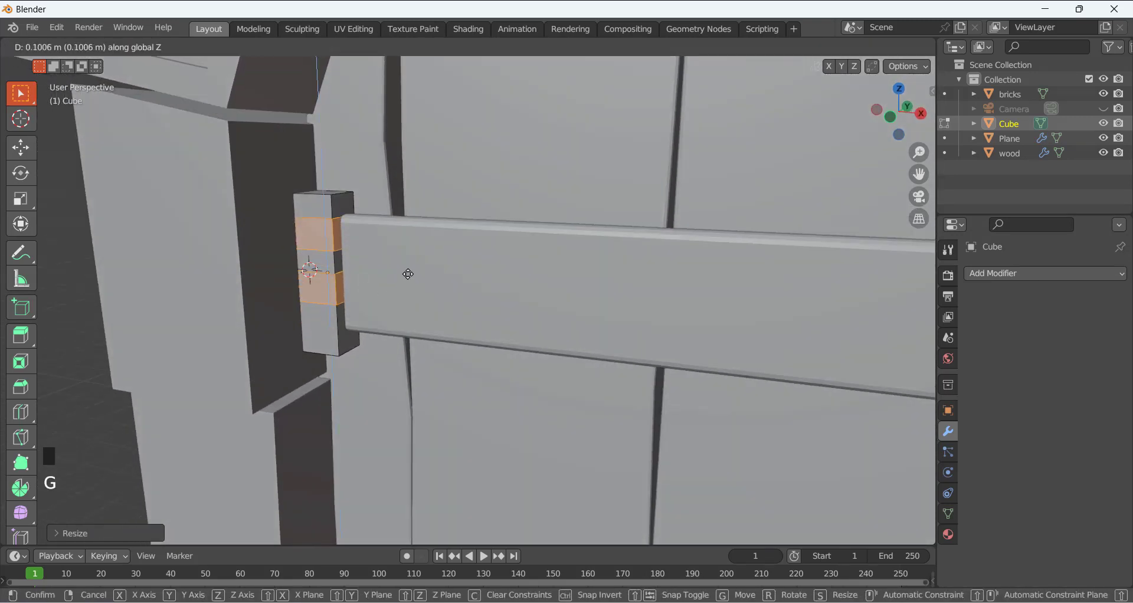
pyautogui.rightClick(408, 275)
# Bevel the block's top and bottom end faces together by about 0.07 m.
pyautogui.moveTo(360, 250); pyautogui.dragTo(365, 273, button='middle')
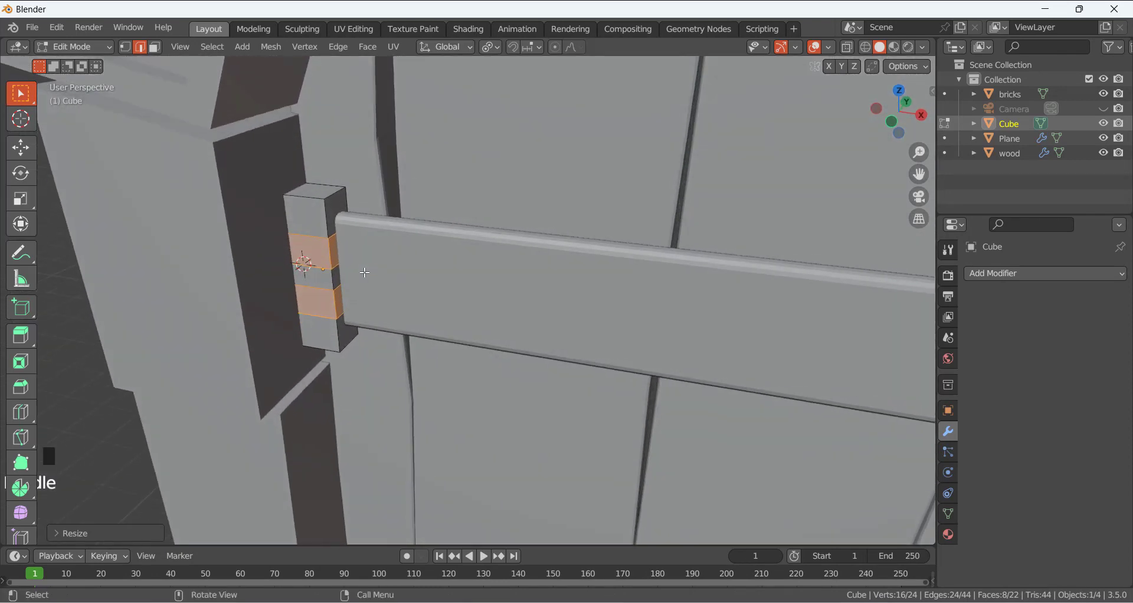
pyautogui.click(326, 189)
pyautogui.click(336, 196)
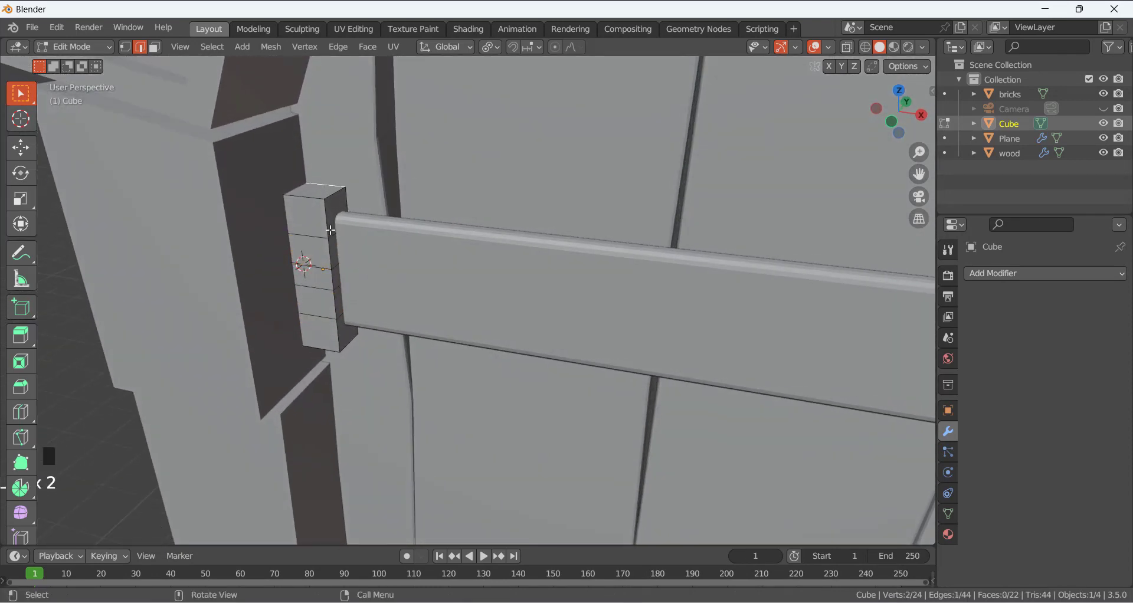
pyautogui.moveTo(330, 230); pyautogui.dragTo(326, 193, button='middle')
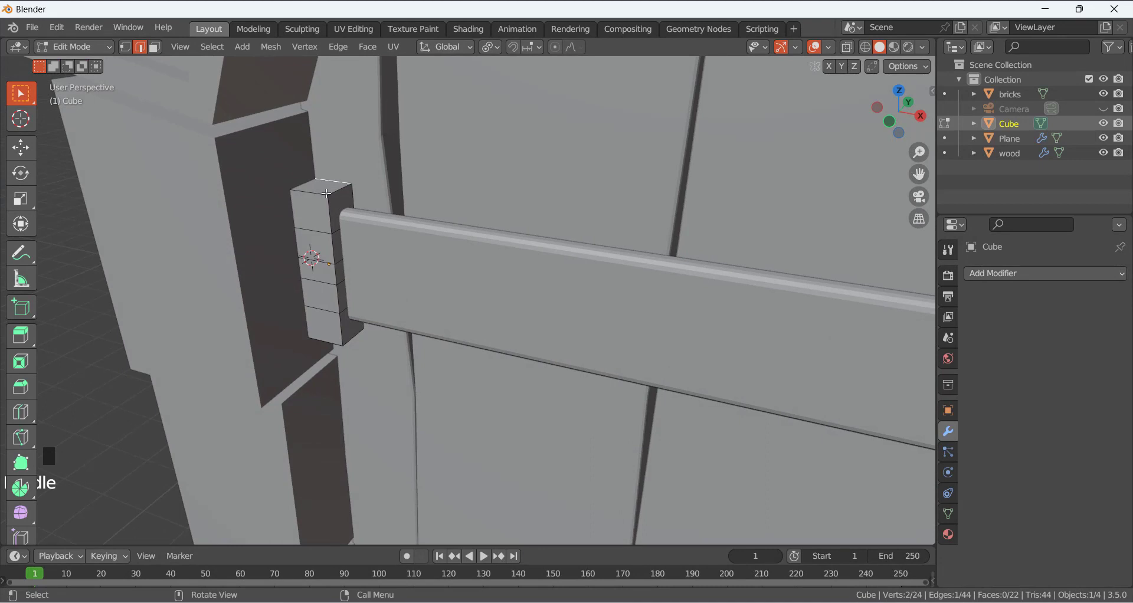
pyautogui.press('3')
pyautogui.click(327, 191)
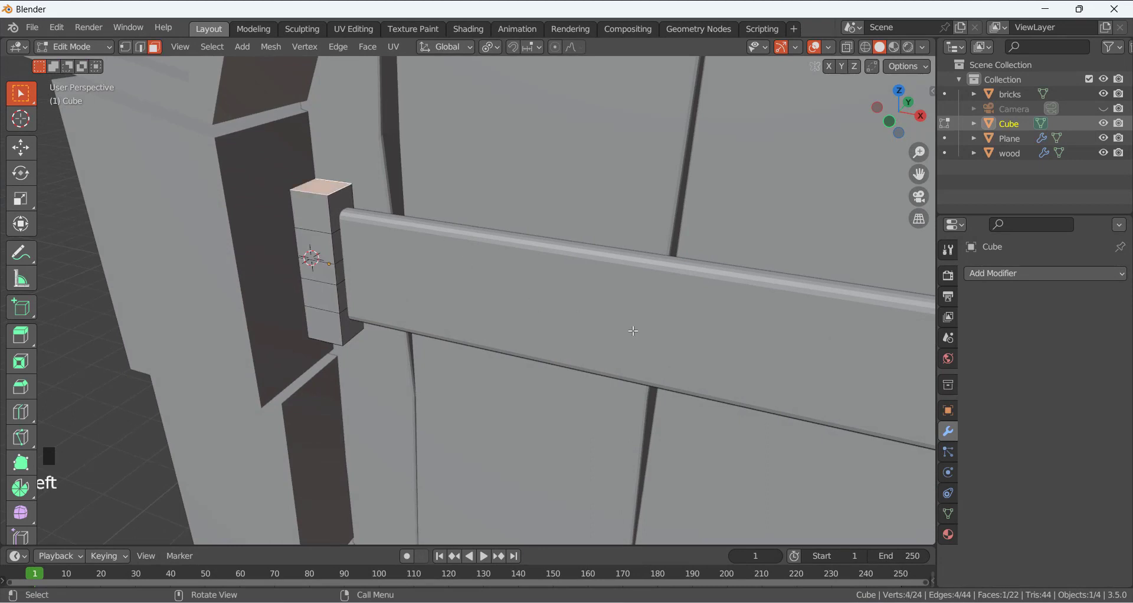
pyautogui.hotkey('ctrl', 'b')
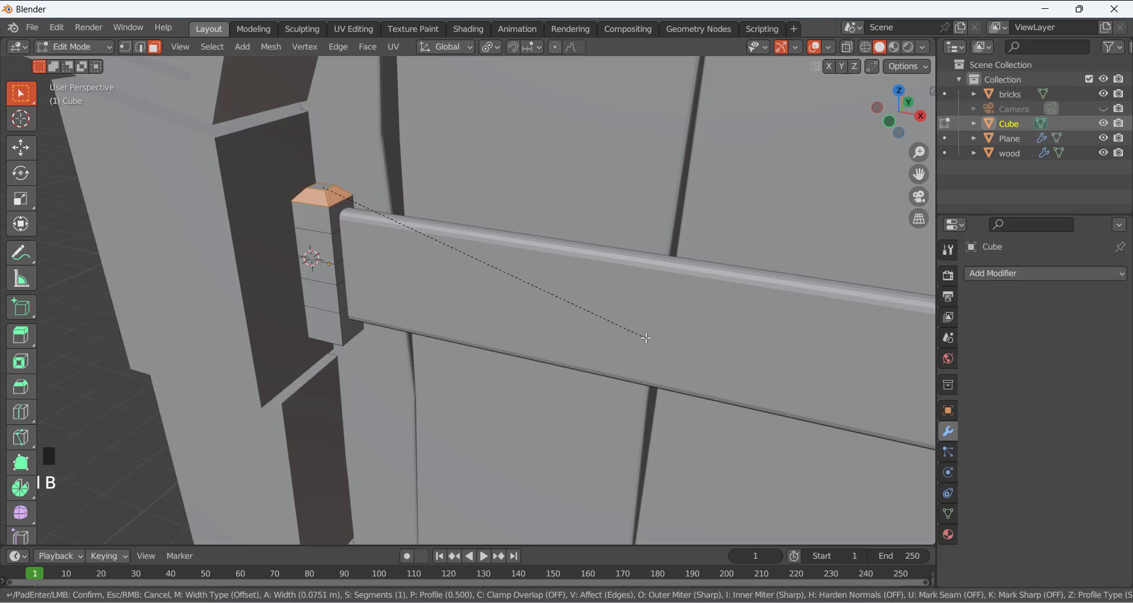
pyautogui.click(647, 338)
pyautogui.moveTo(400, 307)
pyautogui.mouseDown(button='middle')
pyautogui.moveTo(403, 290)
pyautogui.moveTo(379, 304)
pyautogui.mouseUp(button='middle')
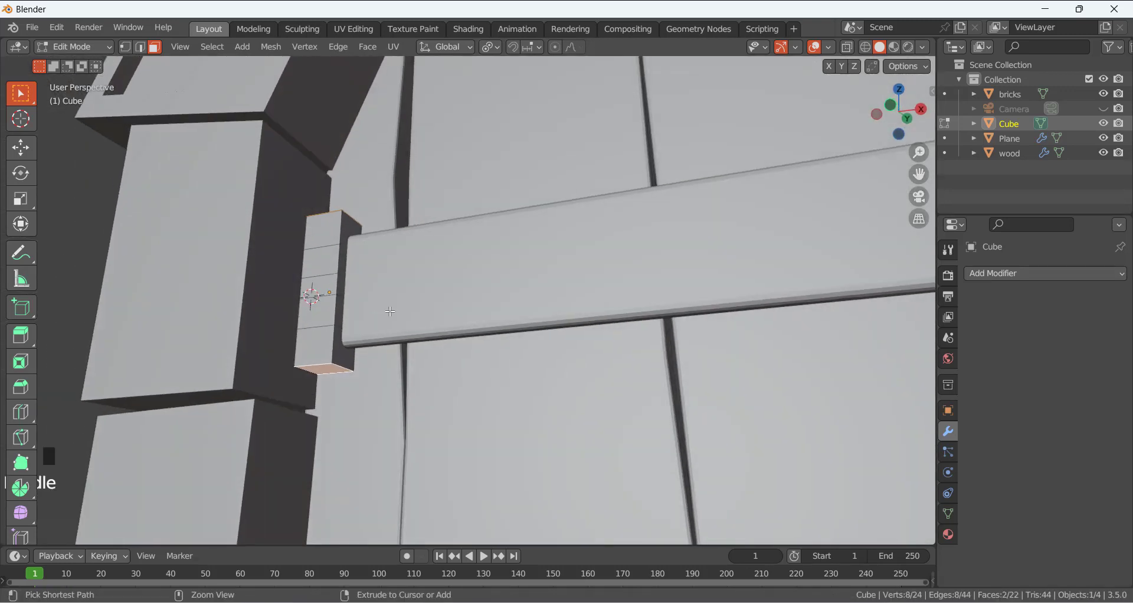
pyautogui.hotkey('ctrl', 'b')
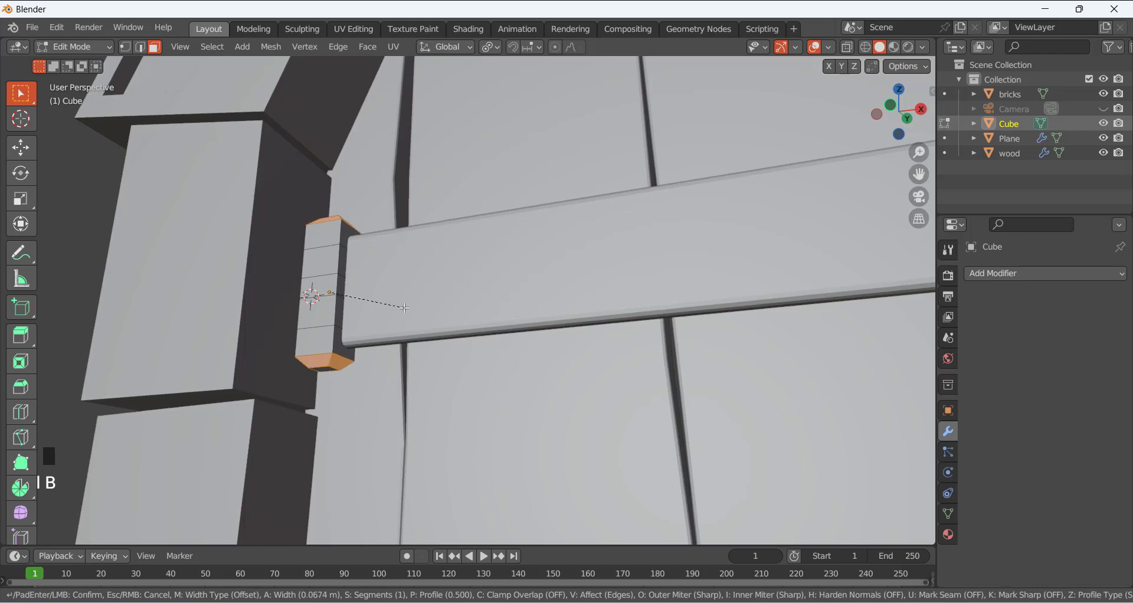
pyautogui.click(409, 308)
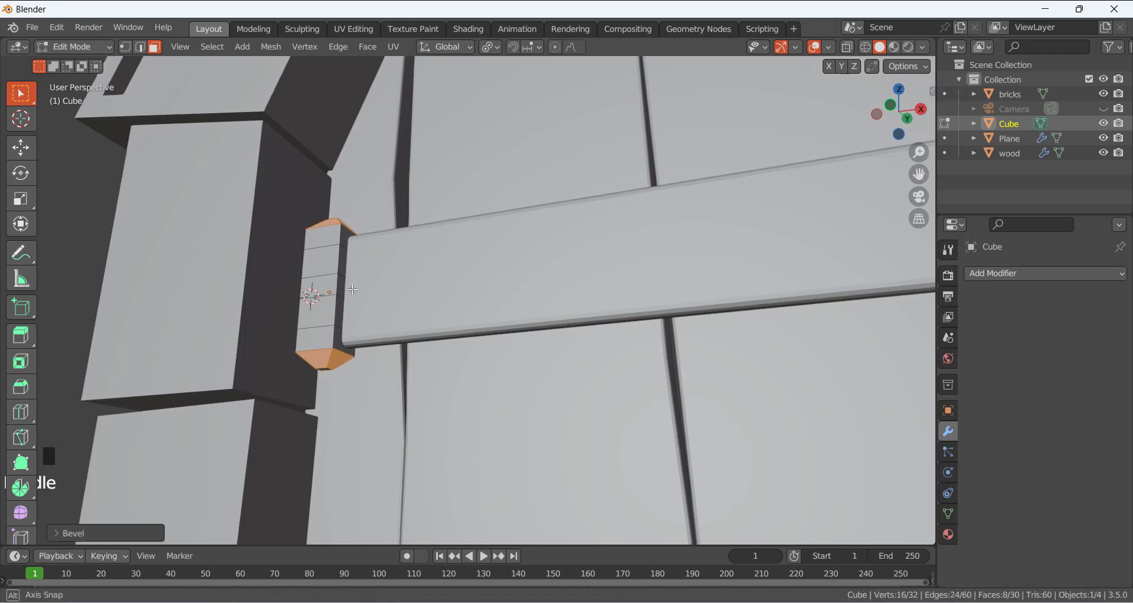
# Select the two beveled bands of faces all the way around the block.
pyautogui.moveTo(409, 307); pyautogui.dragTo(432, 331, button='middle')
pyautogui.click(319, 248)
pyautogui.moveTo(309, 254); pyautogui.dragTo(286, 270, button='middle')
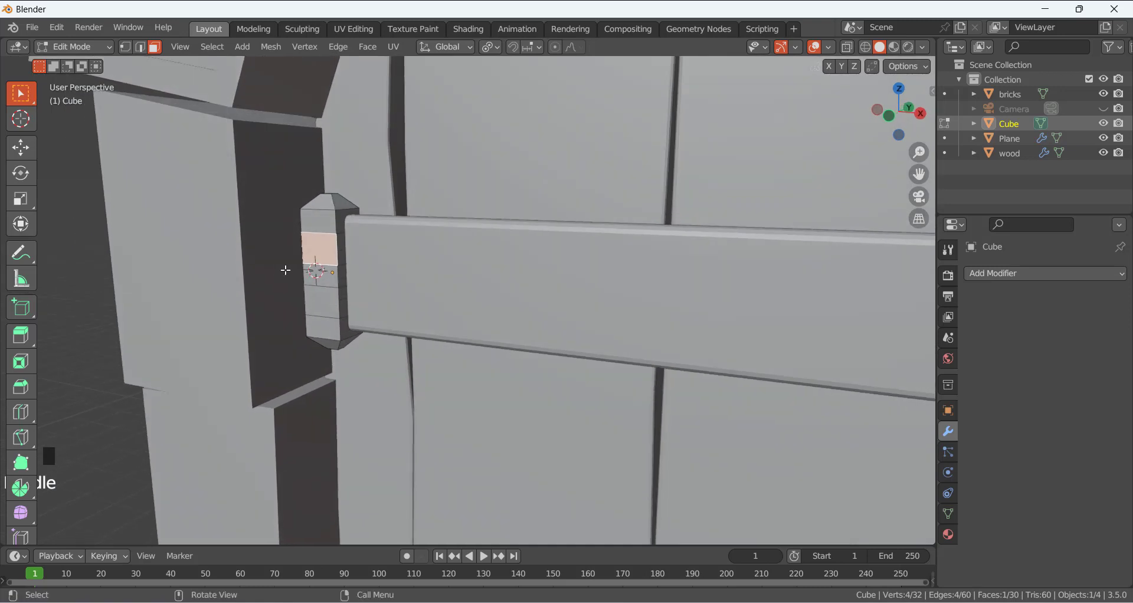
pyautogui.keyDown('alt'); pyautogui.click(323, 256); pyautogui.keyUp('alt')
pyautogui.click(369, 262)
pyautogui.keyDown('alt'); pyautogui.click(335, 248); pyautogui.keyUp('alt')
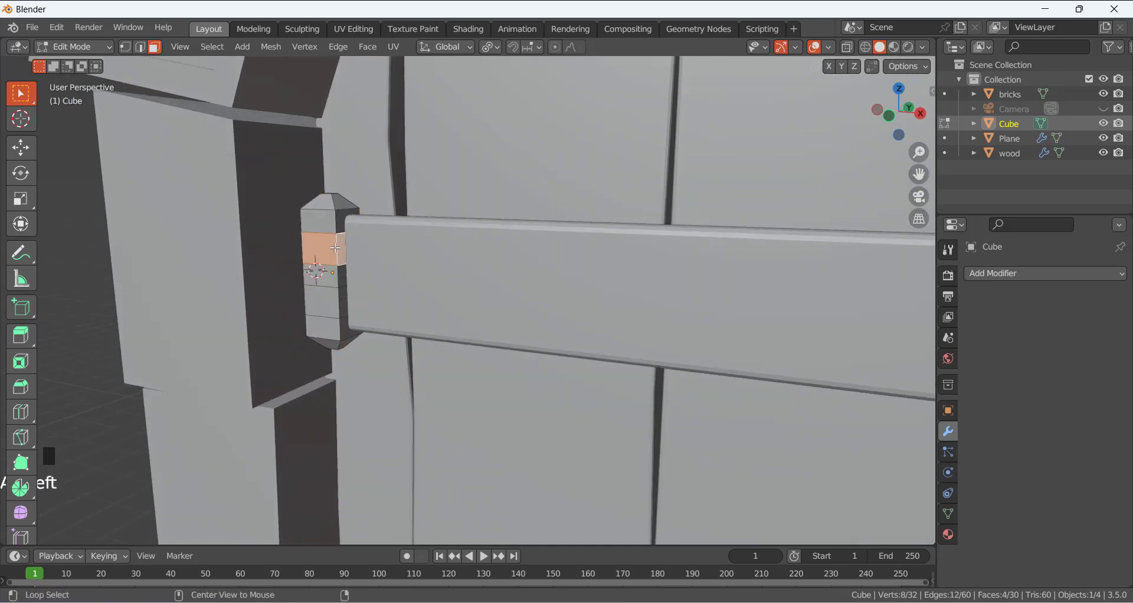
pyautogui.keyDown('alt'); pyautogui.keyDown('shift'); pyautogui.click(341, 305); pyautogui.keyUp('shift'); pyautogui.keyUp('alt')
pyautogui.moveTo(341, 305); pyautogui.dragTo(465, 310, button='middle')
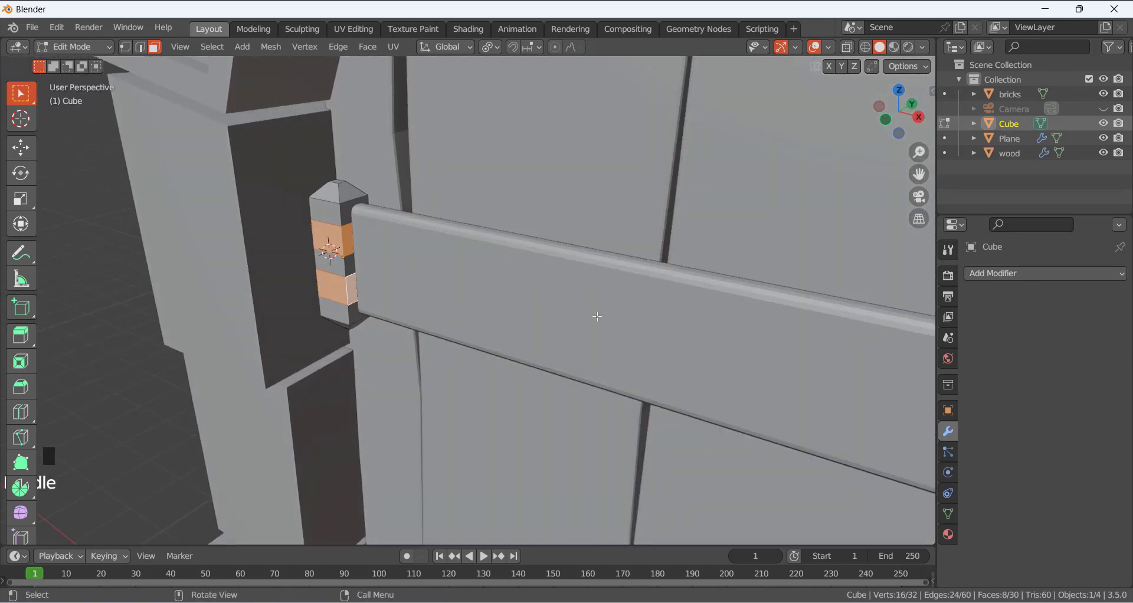
# Extrude the two selected bands in place and shrink them inward about 0.04 m to form recessed grooves.
pyautogui.hotkey('alt', 's')
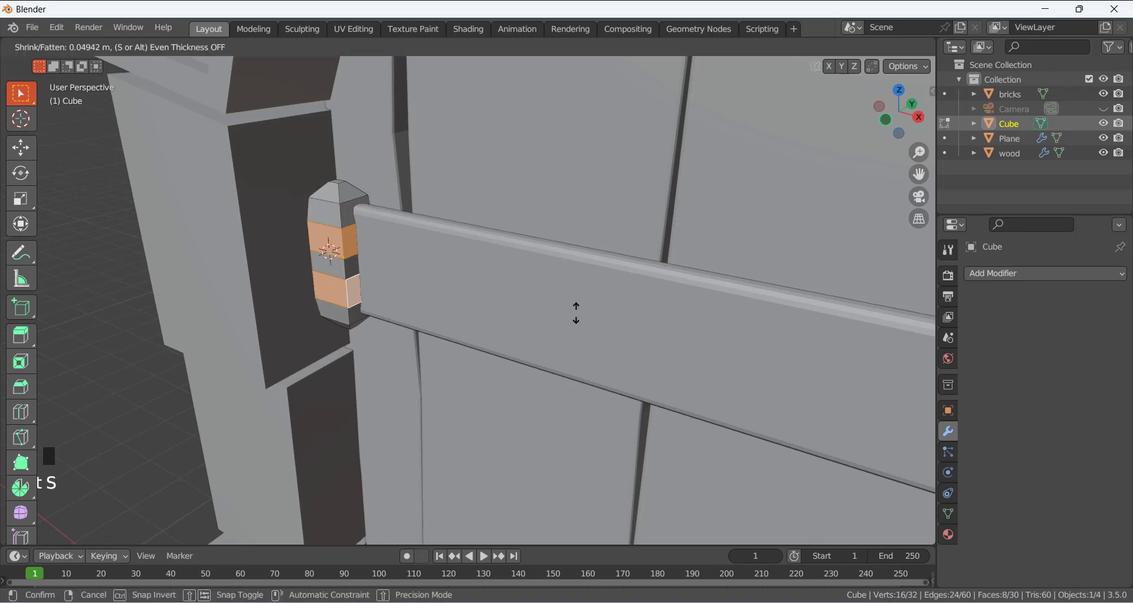
pyautogui.rightClick(576, 313)
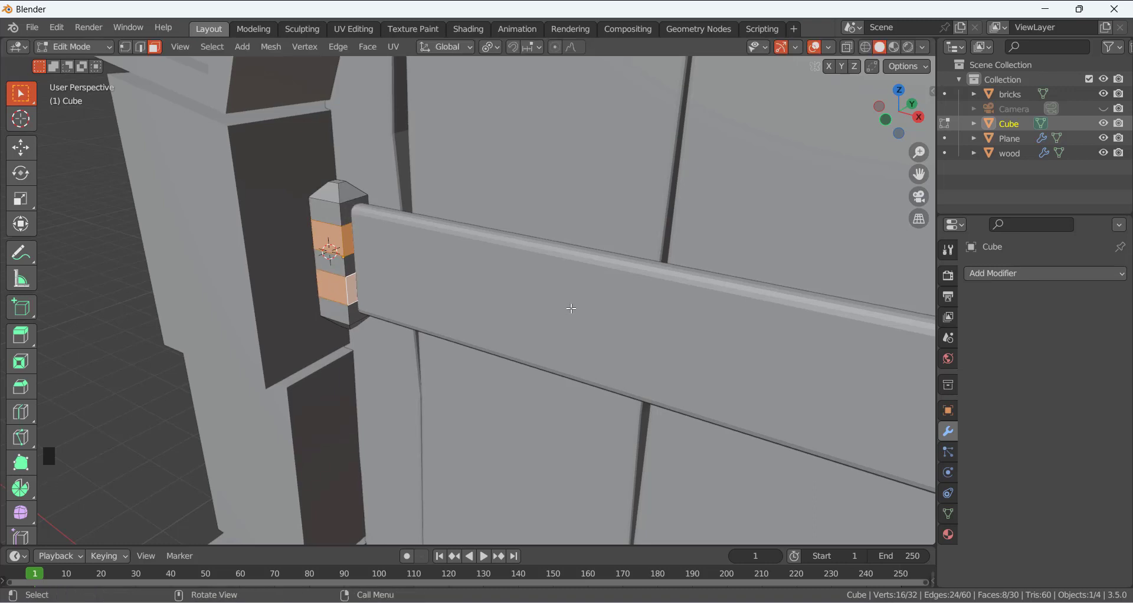
pyautogui.press('e')
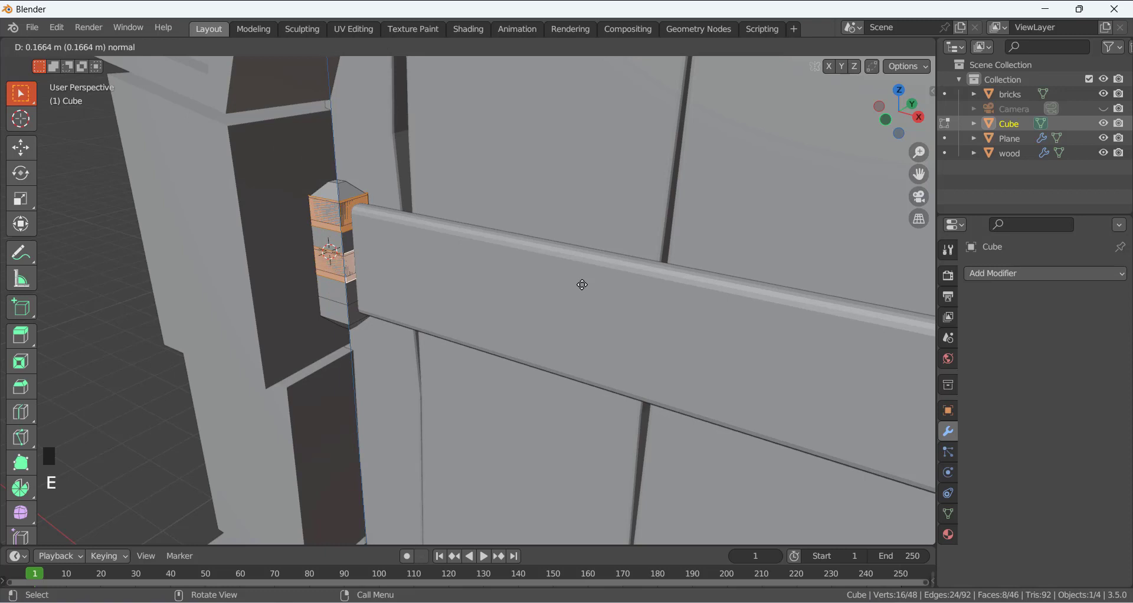
pyautogui.rightClick(583, 285)
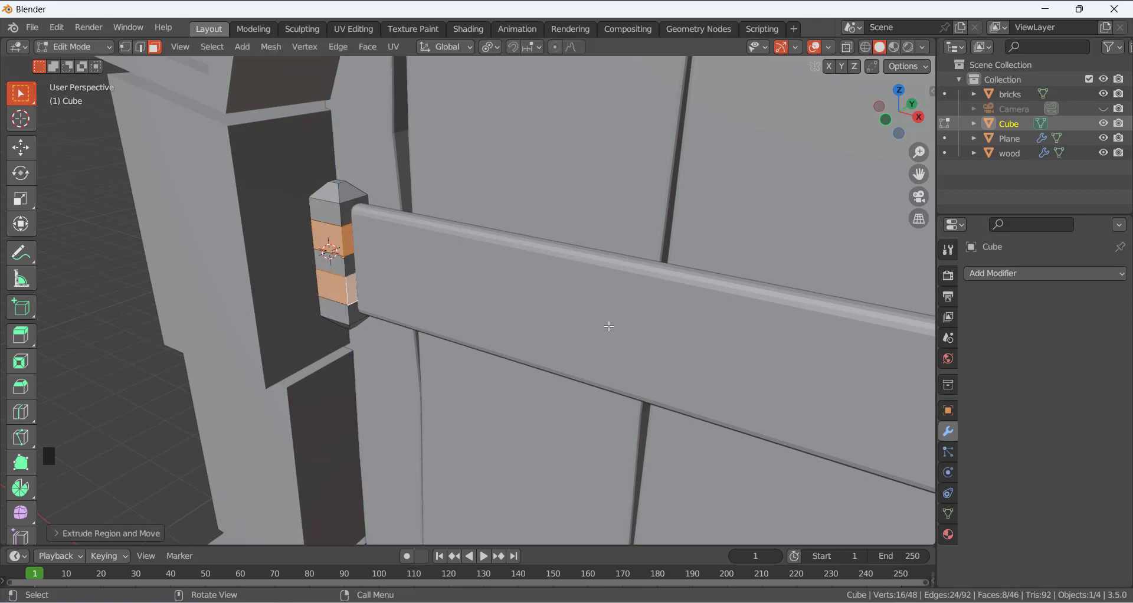
pyautogui.hotkey('alt', 's')
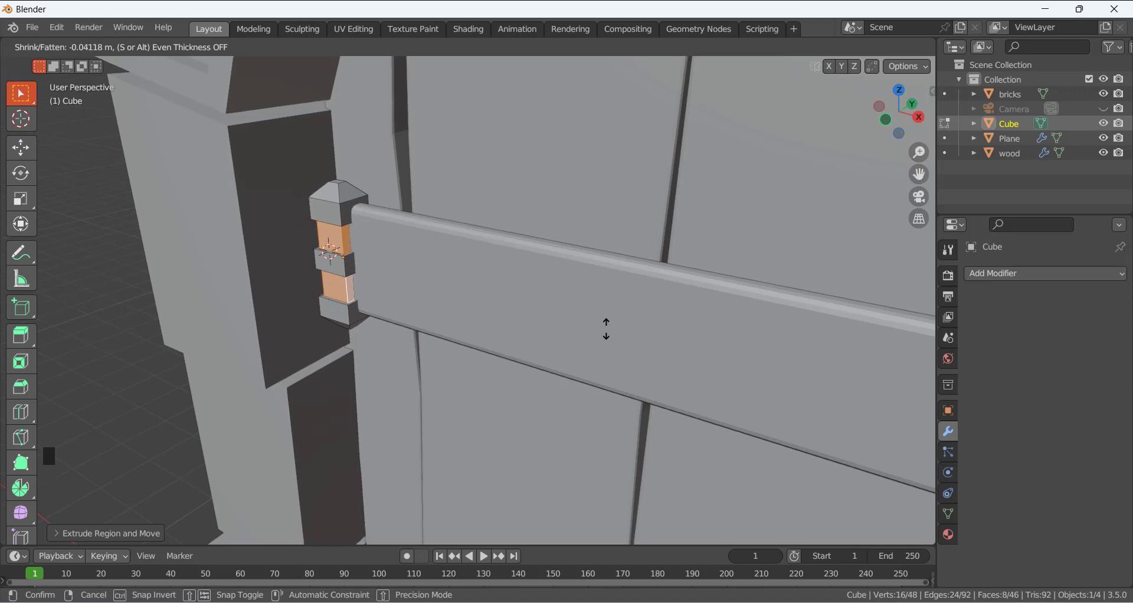
pyautogui.click(602, 323)
# Return to Object Mode and give the hinge block a Bevel modifier with 2 segments and a 0.05 m amount.
pyautogui.moveTo(452, 325); pyautogui.dragTo(384, 280, button='middle')
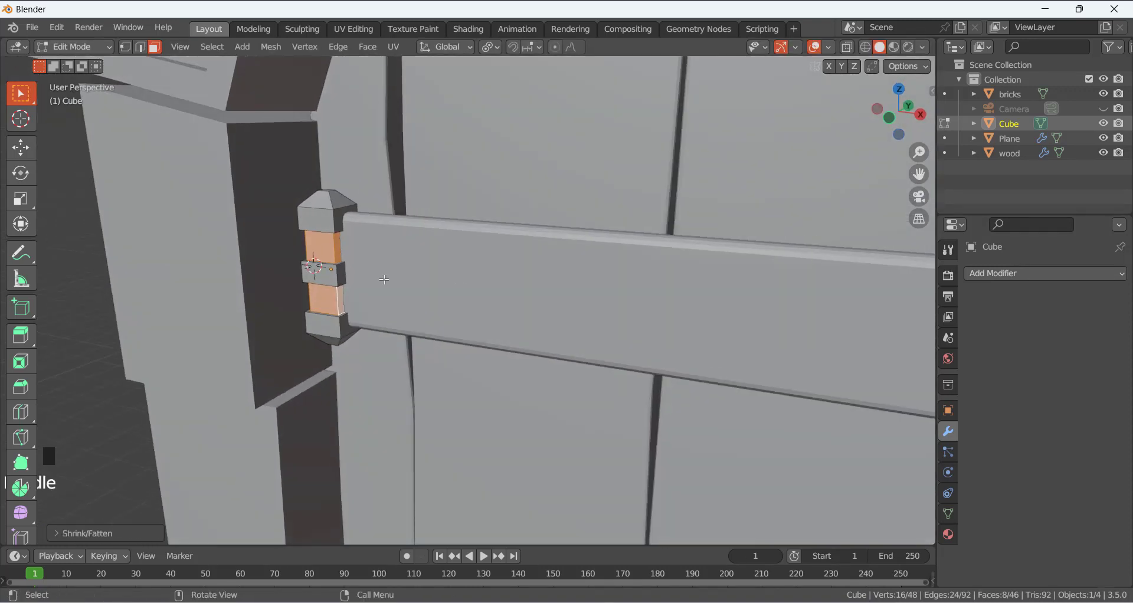
pyautogui.click(94, 318)
pyautogui.press('Tab')
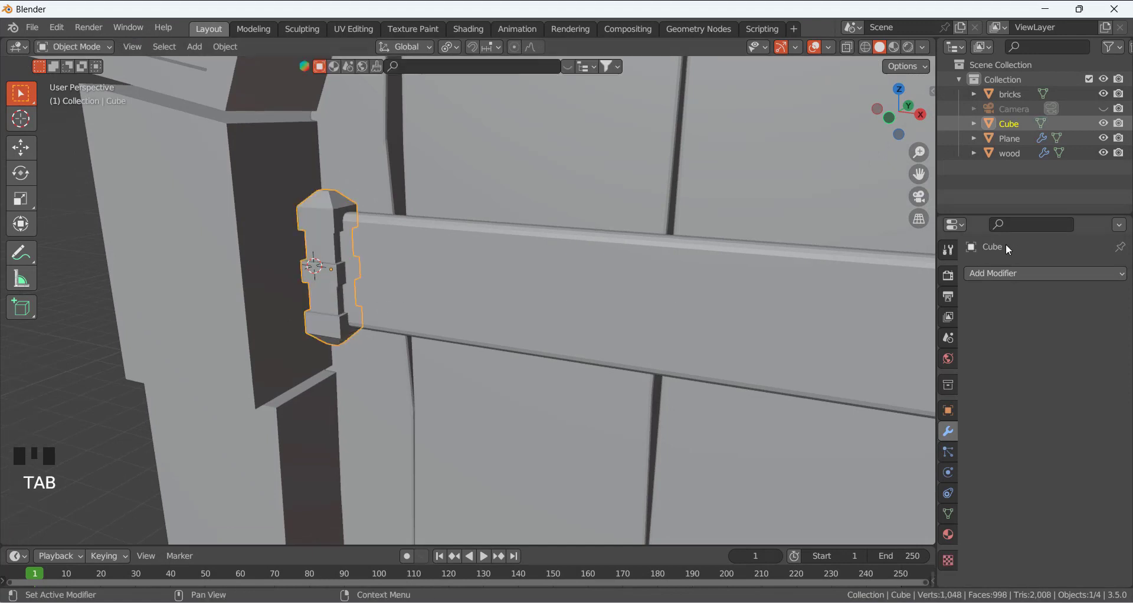
pyautogui.click(1017, 273)
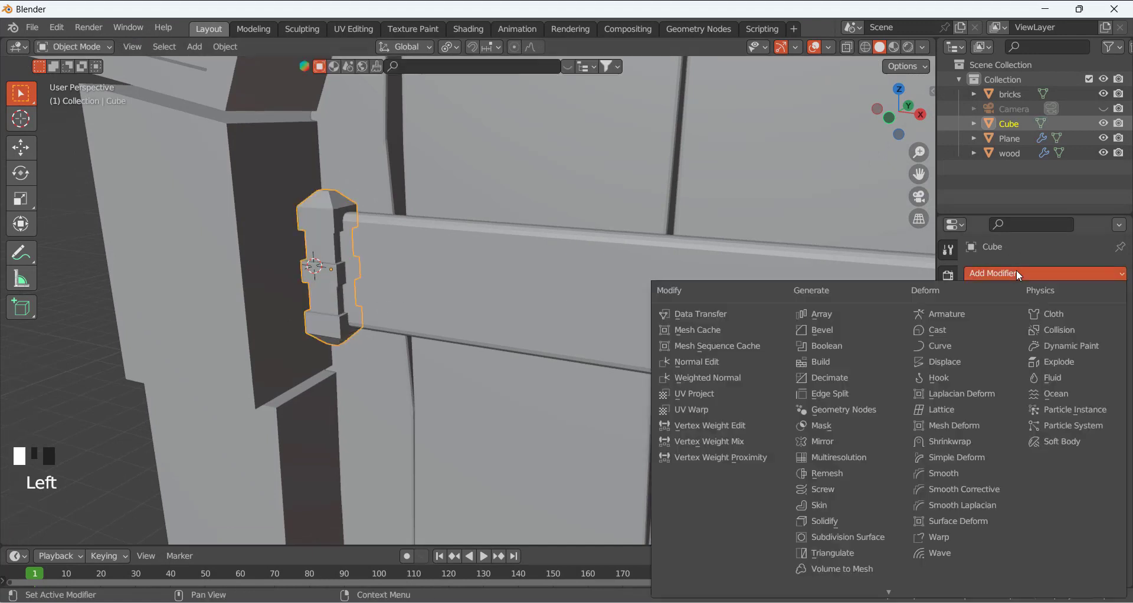
pyautogui.click(828, 329)
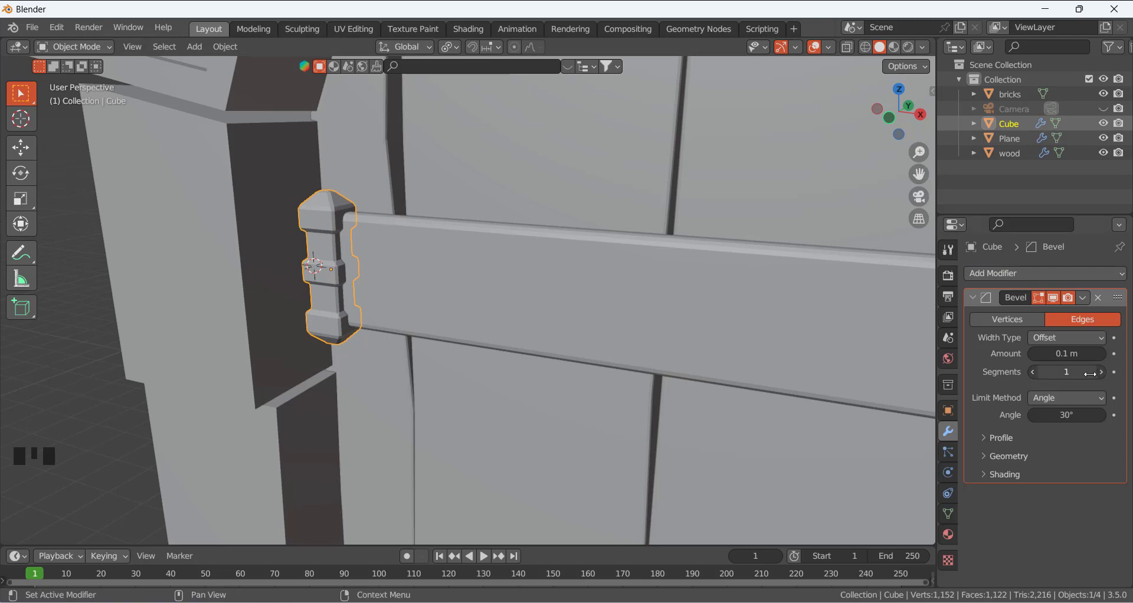
pyautogui.click(1100, 372)
pyautogui.doubleClick(1070, 353)
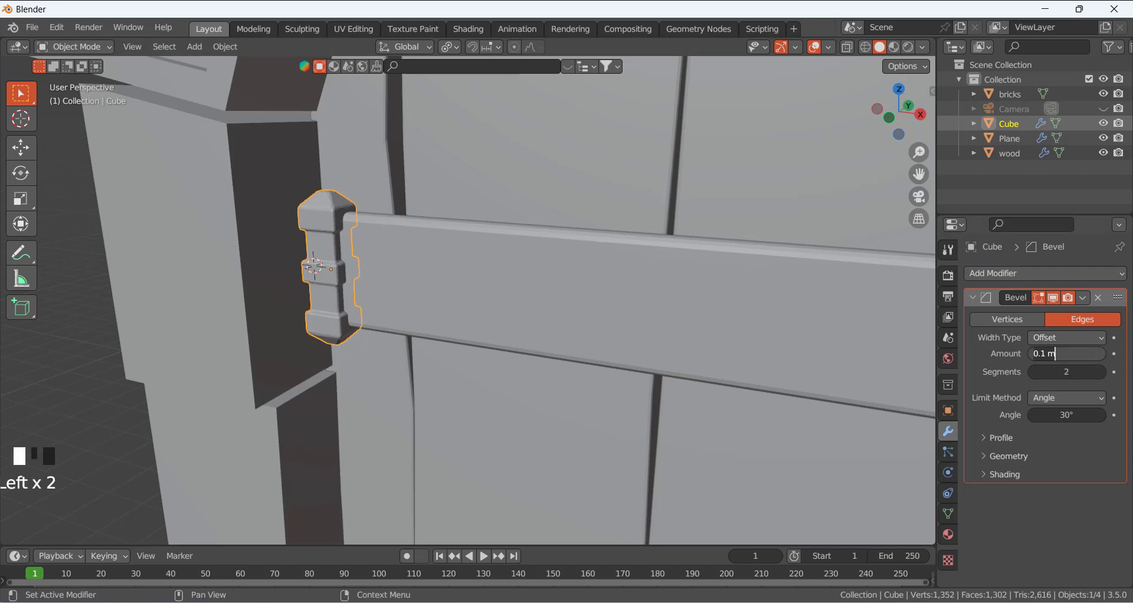
pyautogui.hotkey('ctrl', 'a')
pyautogui.write('0.05')
pyautogui.press('Return')
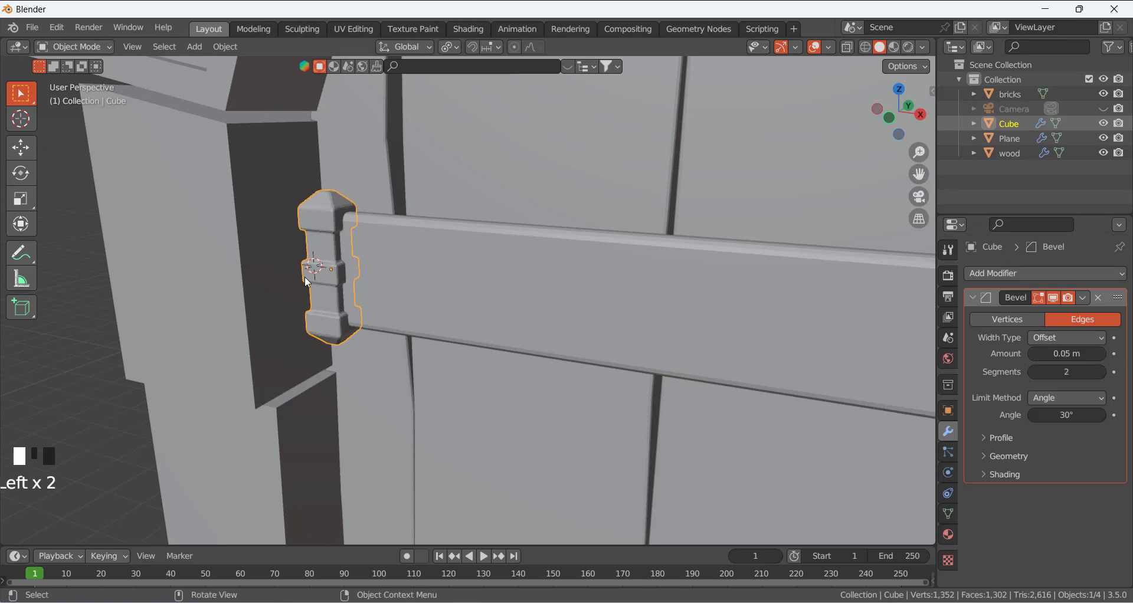
# Apply Shade Smooth to the hinge block and deselect it.
pyautogui.click(98, 378)
pyautogui.click(336, 210)
pyautogui.rightClick(332, 207)
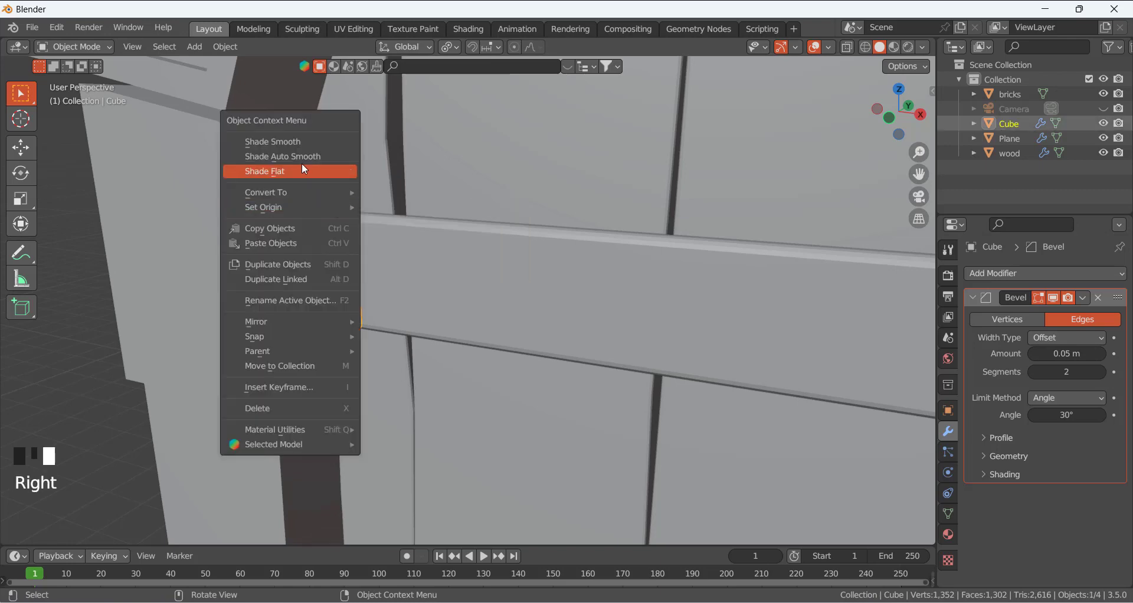
pyautogui.click(298, 143)
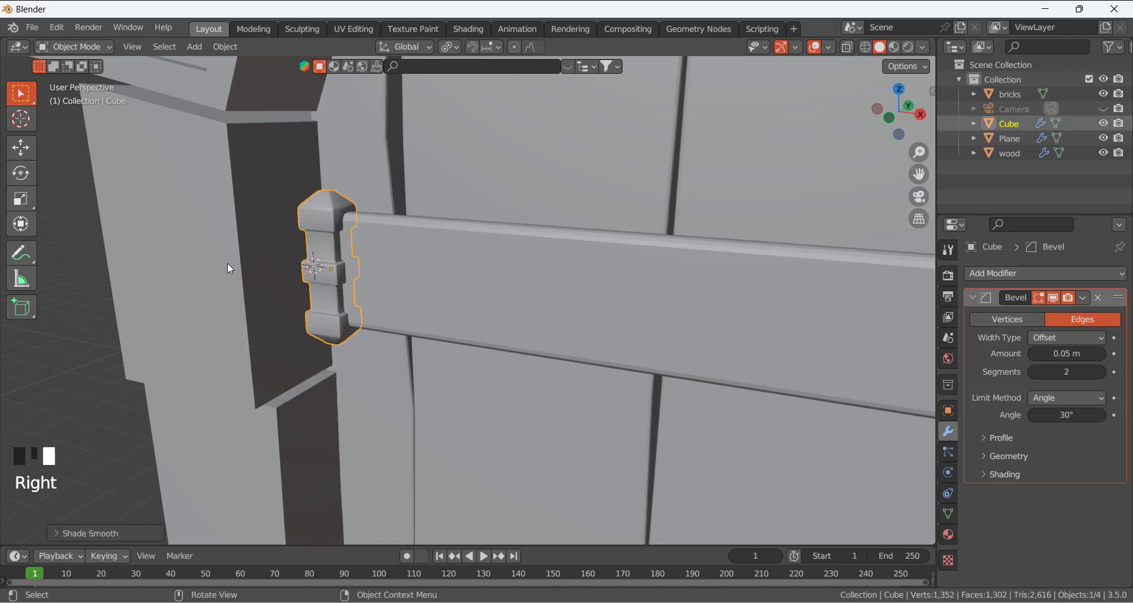
pyautogui.click(87, 382)
# Duplicate the hinge block straight down along Z onto the hinge end of the lower strip.
pyautogui.moveTo(87, 383); pyautogui.dragTo(332, 269, button='middle')
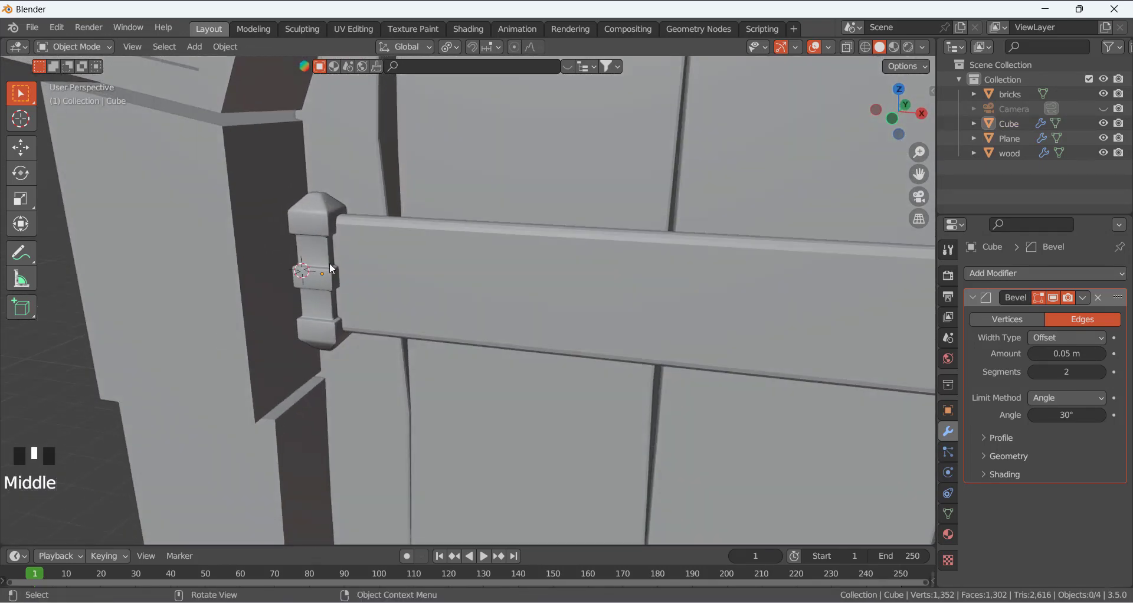
pyautogui.scroll(-8, 332, 269)
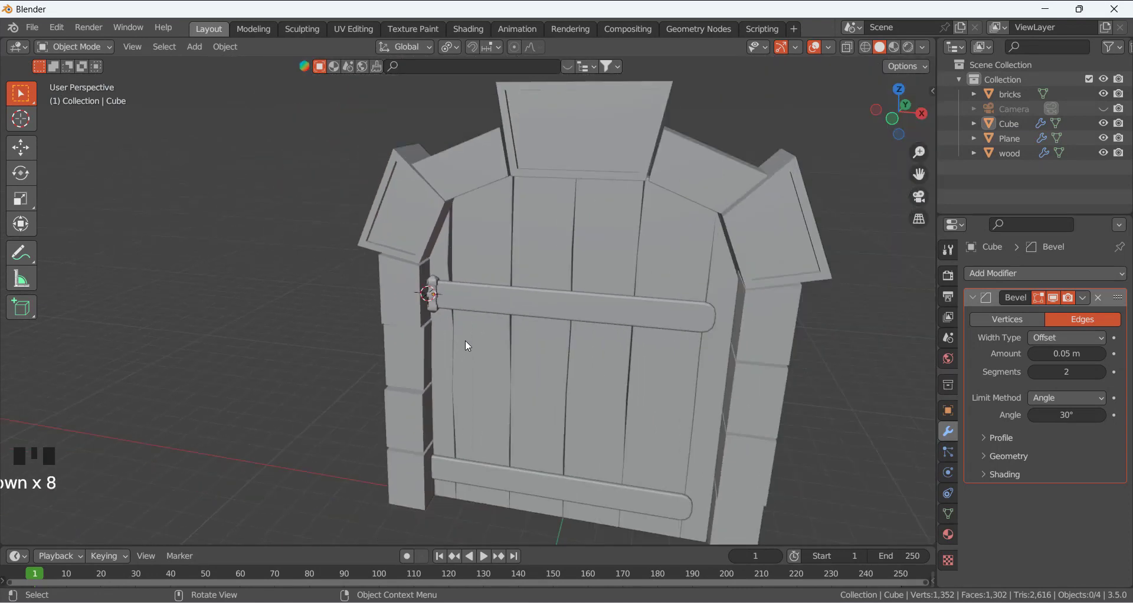
pyautogui.press('KP_1')
pyautogui.keyDown('shift'); pyautogui.moveTo(517, 424); pyautogui.dragTo(460, 279, button='middle'); pyautogui.keyUp('shift')
pyautogui.click(375, 172)
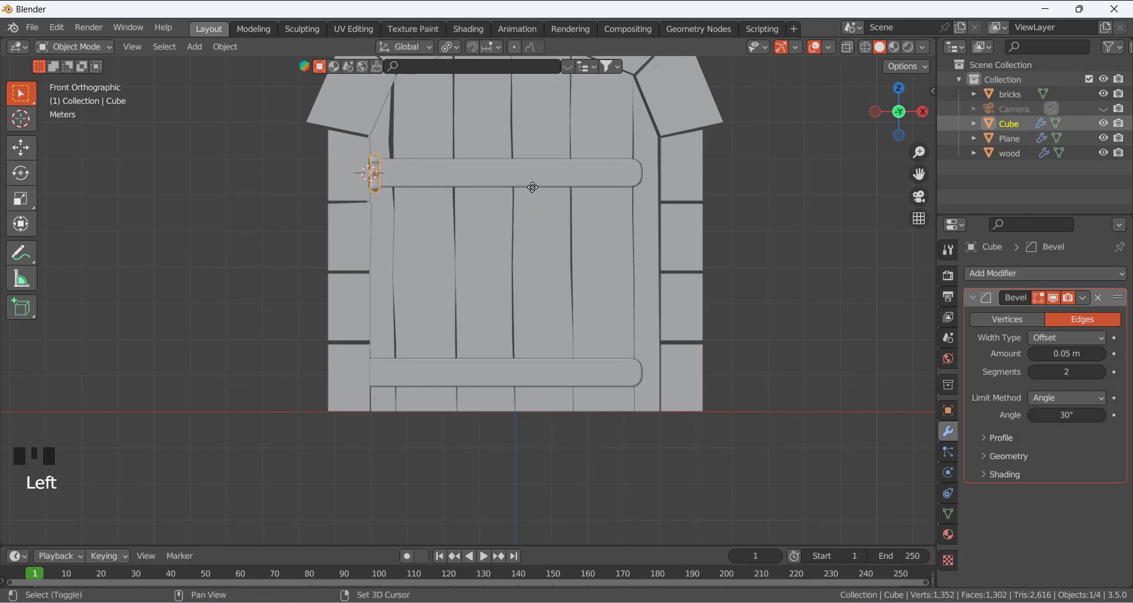
pyautogui.hotkey('shift', 'd')
pyautogui.press('z')
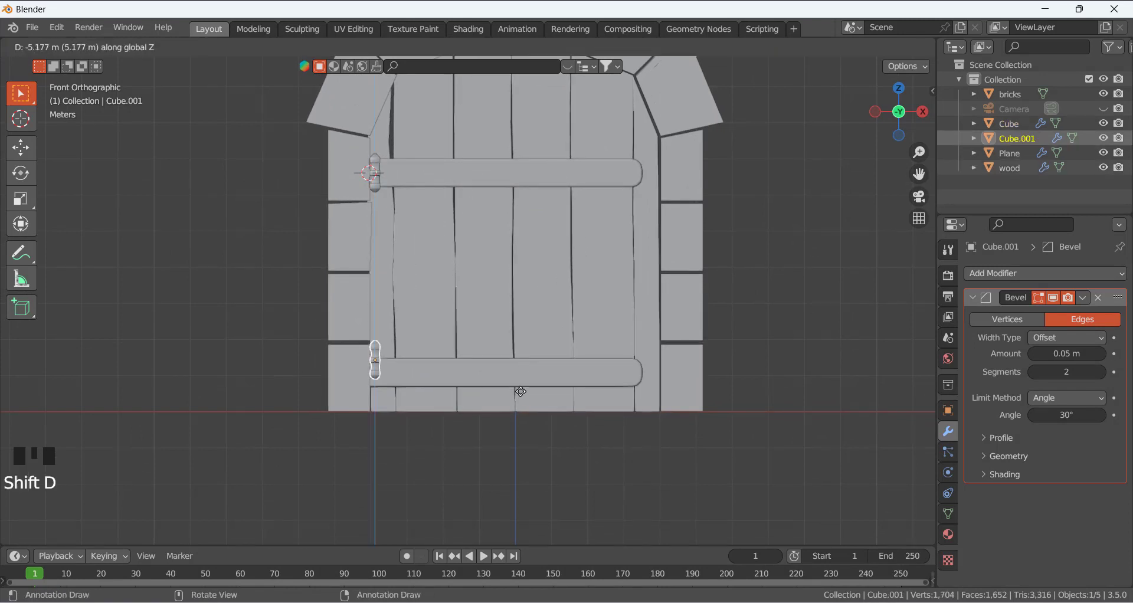
pyautogui.click(363, 402)
pyautogui.scroll(4, 362, 400)
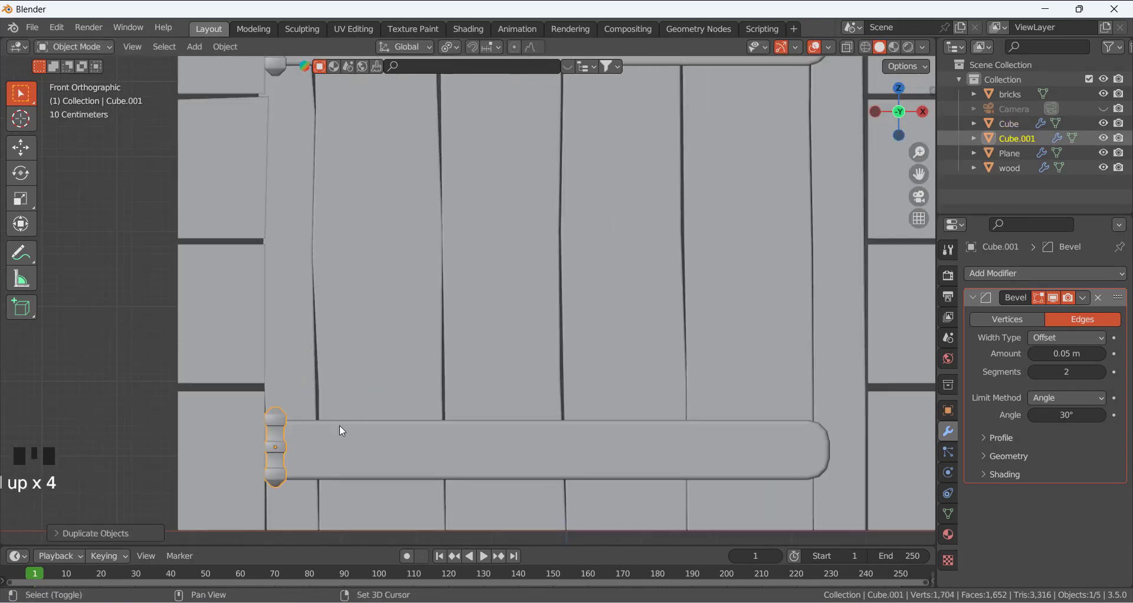
# Nudge the duplicated hinge block down about 0.02 m along Z to centre it on the lower strip, and deselect it.
pyautogui.keyDown('shift'); pyautogui.moveTo(338, 425); pyautogui.dragTo(416, 377, button='middle'); pyautogui.keyUp('shift')
pyautogui.scroll(3, 389, 375)
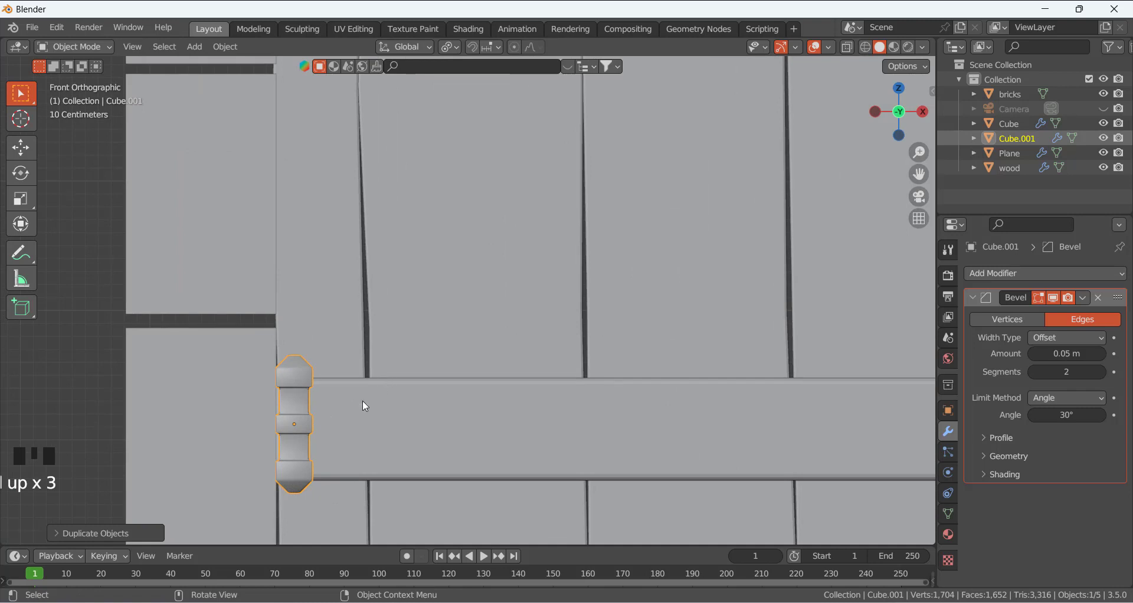
pyautogui.press('g')
pyautogui.press('z')
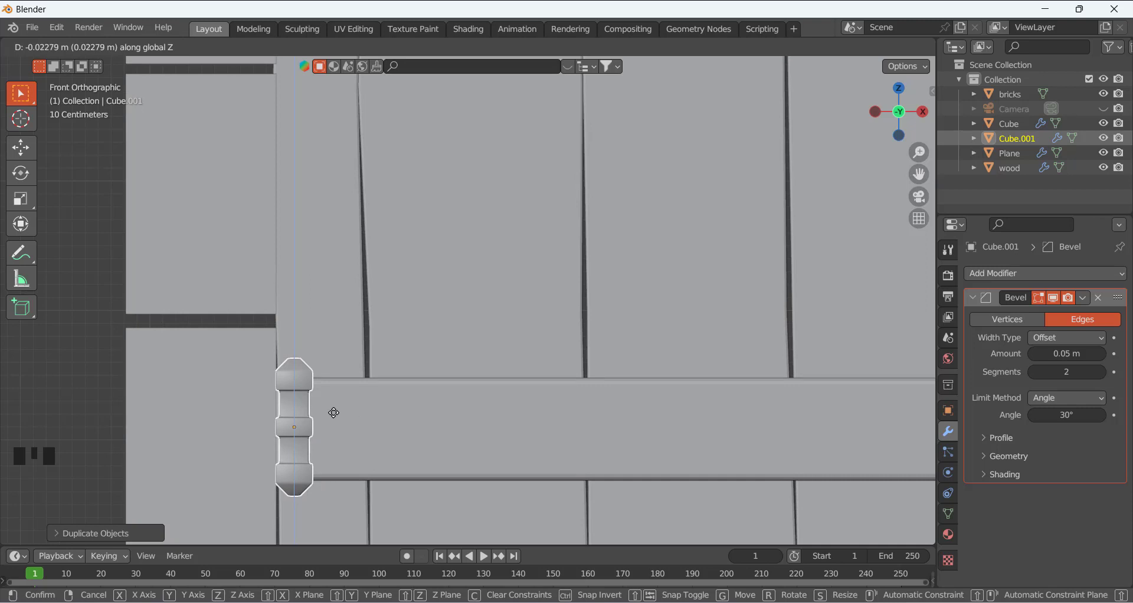
pyautogui.click(333, 413)
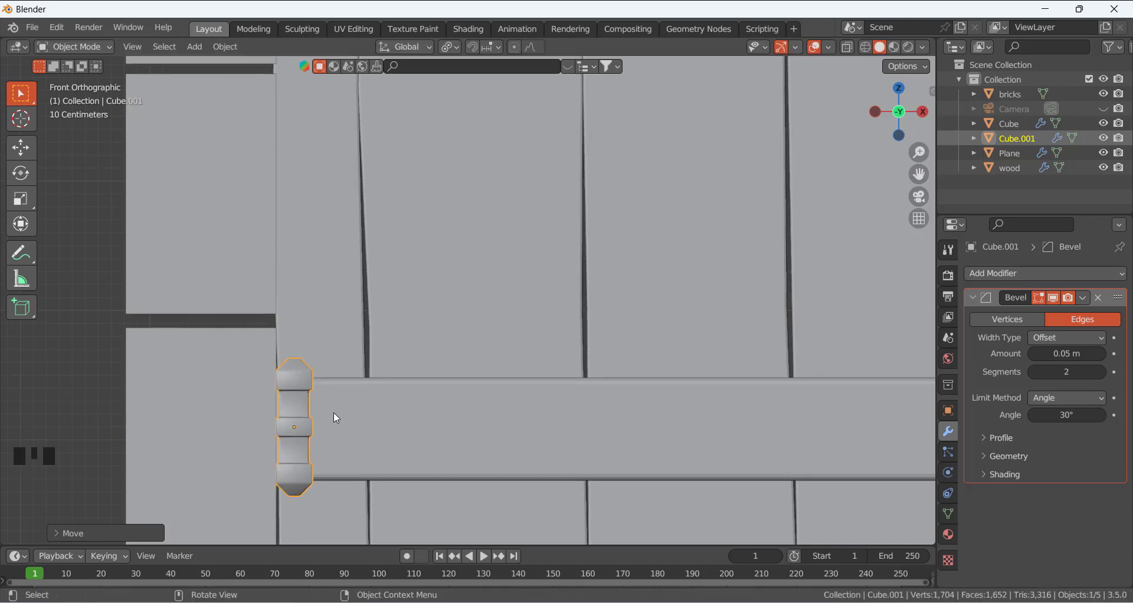
pyautogui.scroll(-1, 349, 380)
pyautogui.moveTo(350, 380); pyautogui.dragTo(413, 384, button='middle')
pyautogui.click(393, 368)
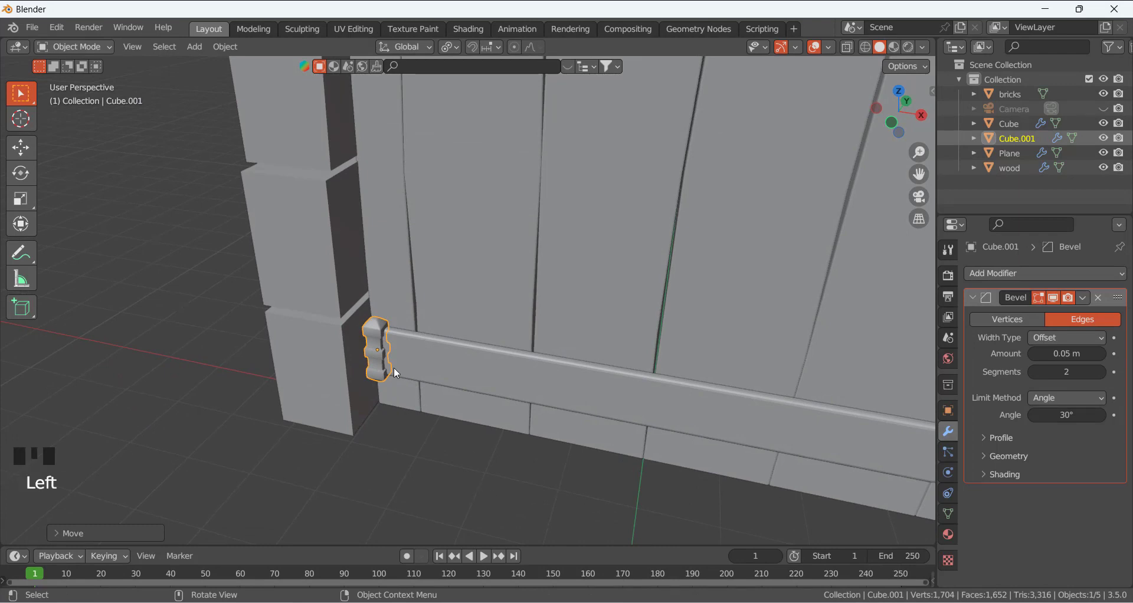
pyautogui.scroll(-5, 351, 389)
pyautogui.click(343, 356)
pyautogui.scroll(-3, 526, 265)
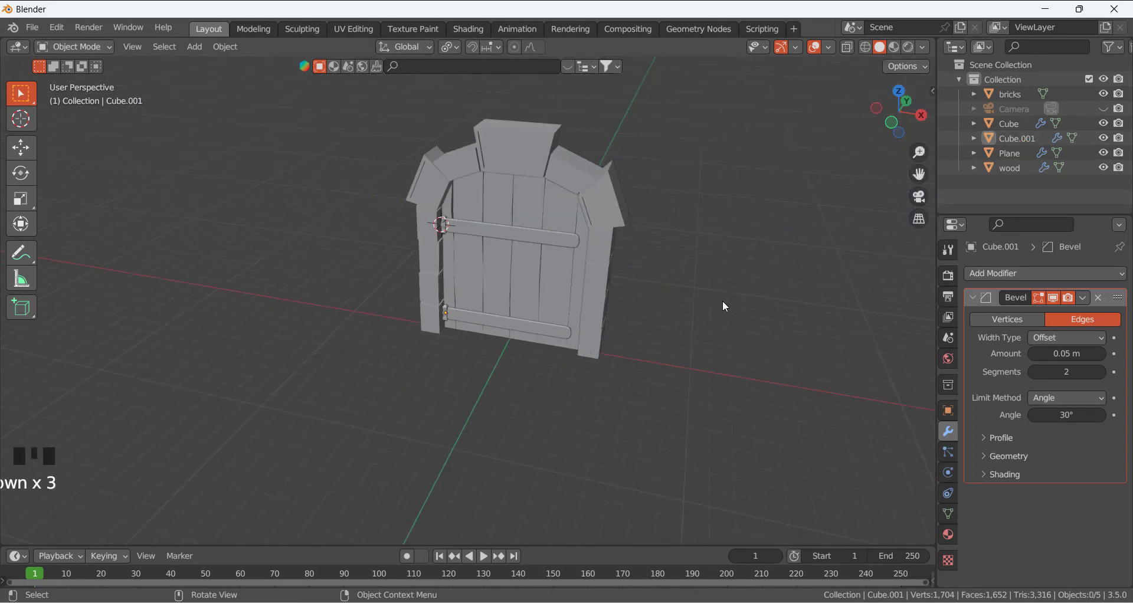
# In front view, place the 3D cursor on the door planks between the two strips, on the side opposite the hinges.
pyautogui.click(549, 274)
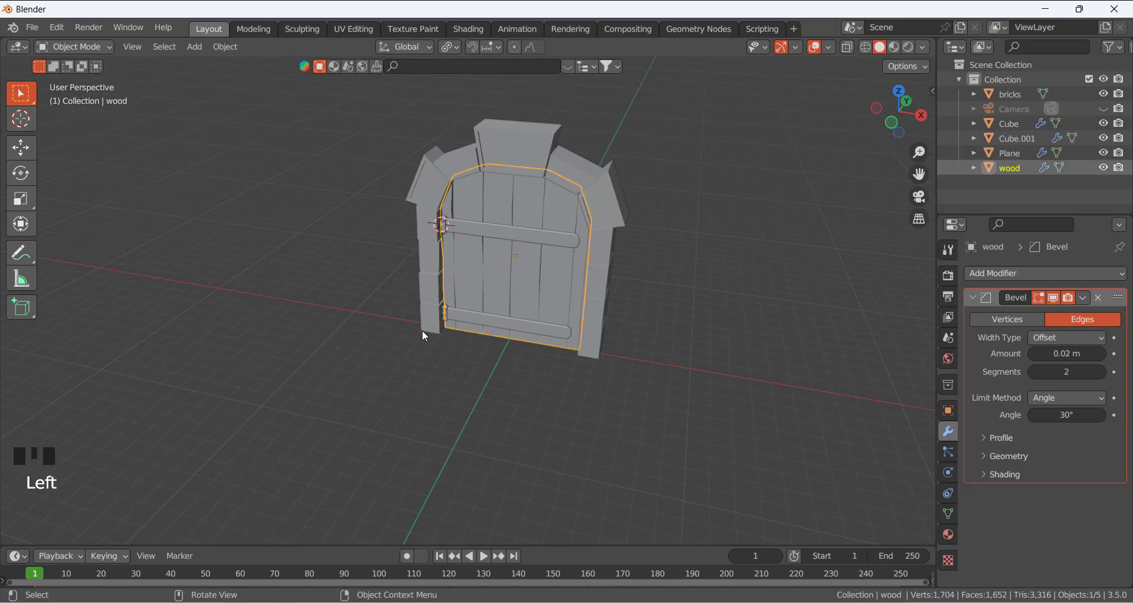
pyautogui.press('KP_1')
pyautogui.click(21, 119)
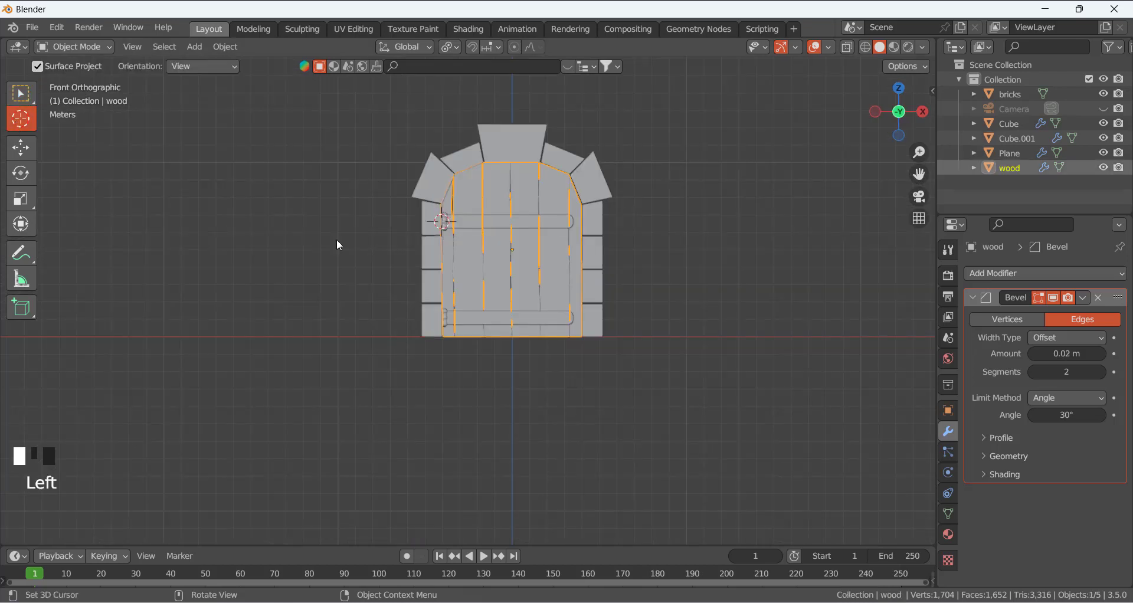
pyautogui.click(550, 270)
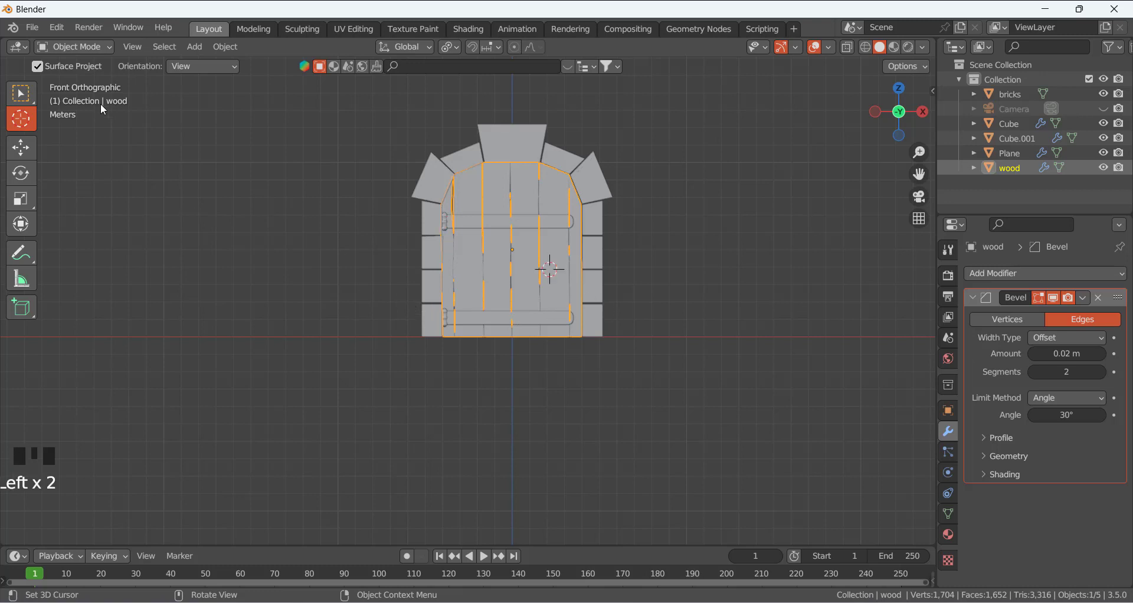
pyautogui.click(28, 92)
# Add a Bezier circle at the 3D cursor.
pyautogui.hotkey('shift', 'a')
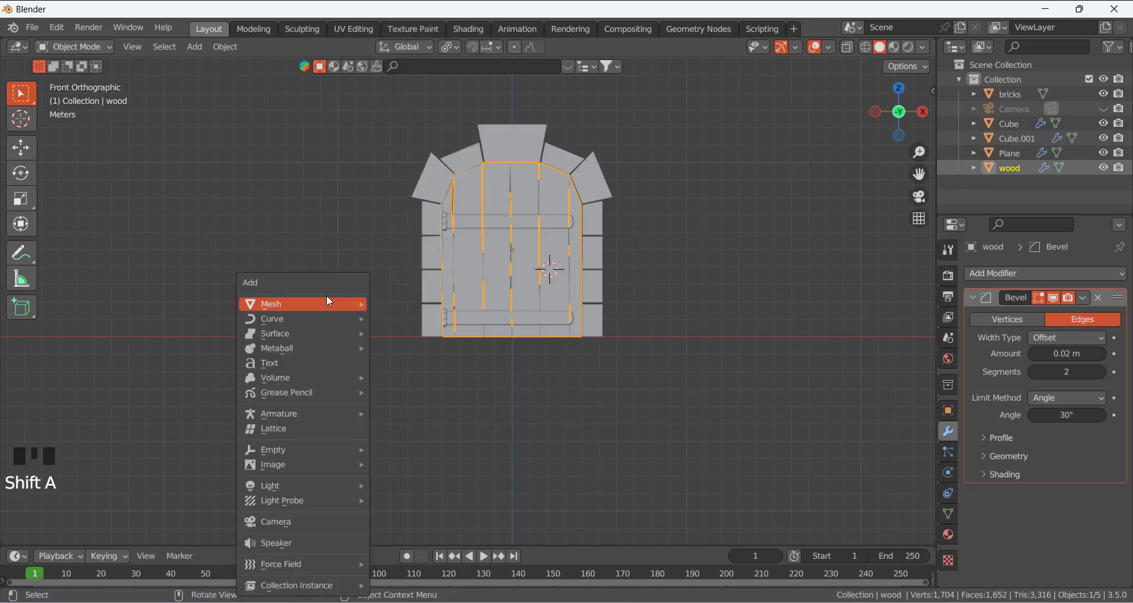
pyautogui.moveTo(329, 303)
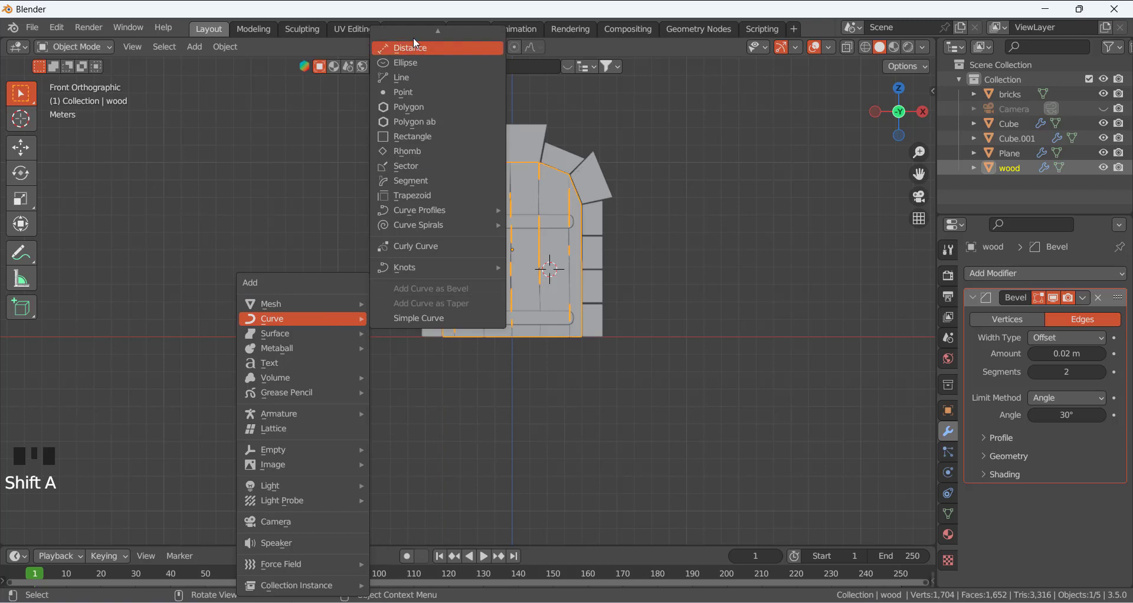
pyautogui.scroll(20, 426, 140)
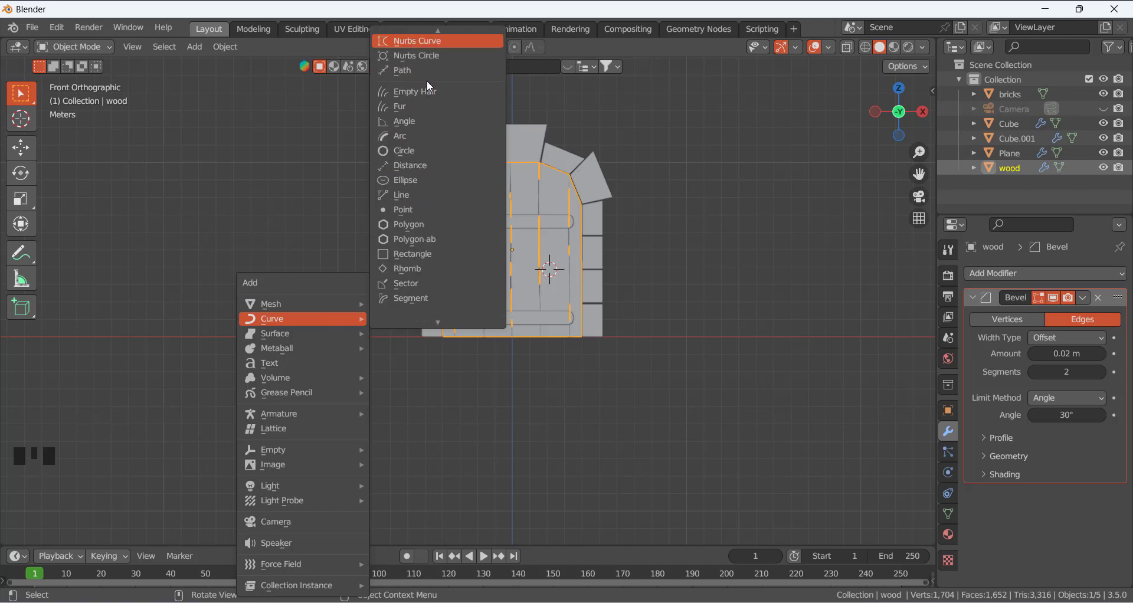
pyautogui.scroll(12, 426, 80)
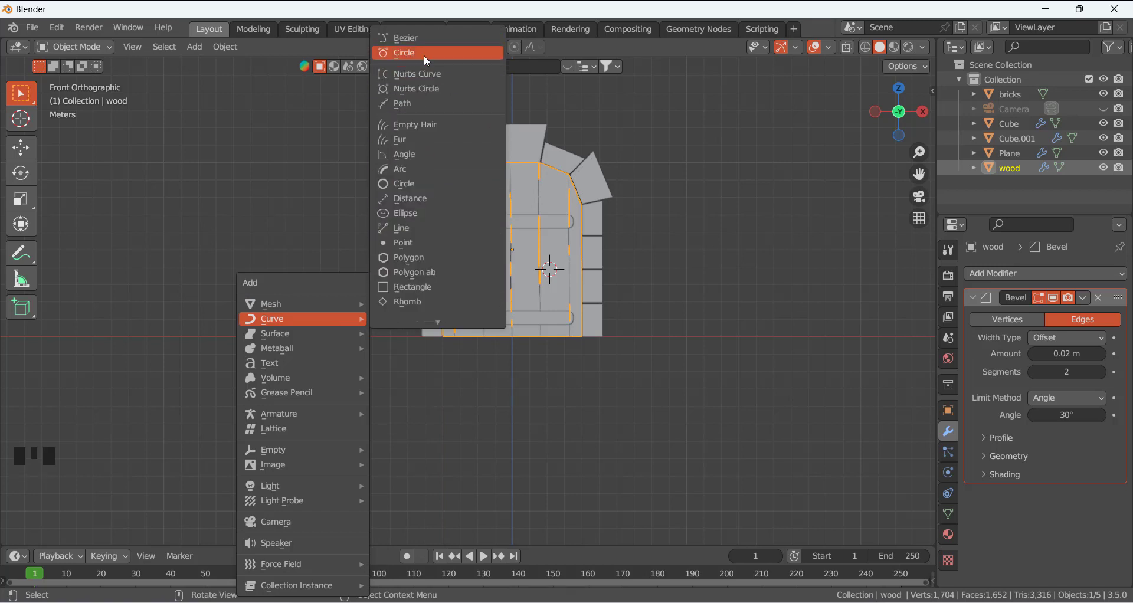
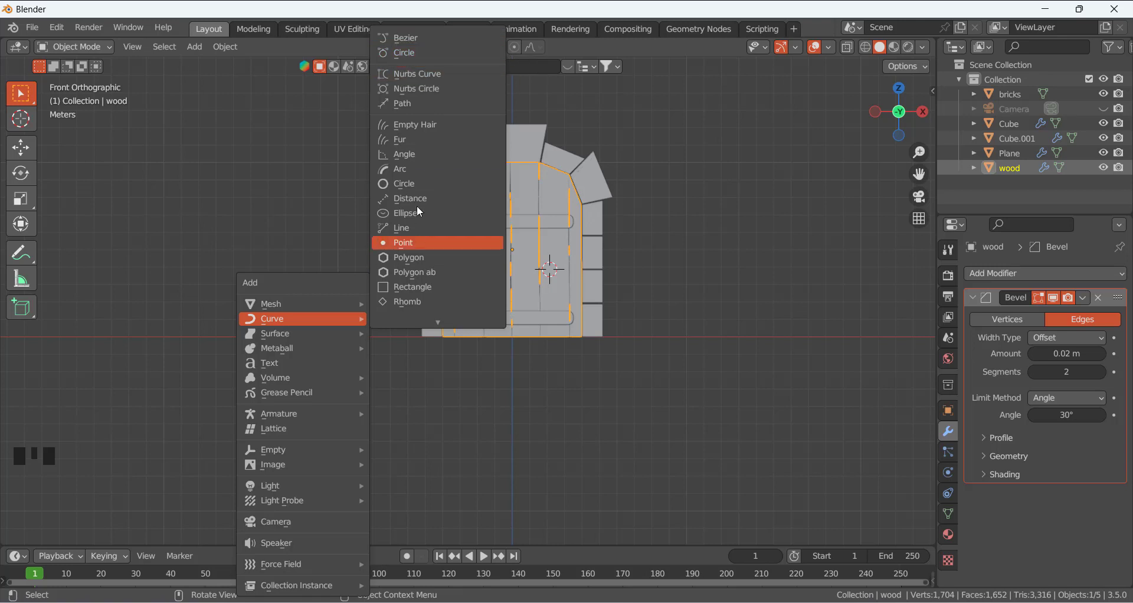
pyautogui.click(408, 54)
# Rotate the circle 90° about X to stand upright and move it along Y in front of the door.
pyautogui.moveTo(574, 242); pyautogui.dragTo(521, 433, button='middle')
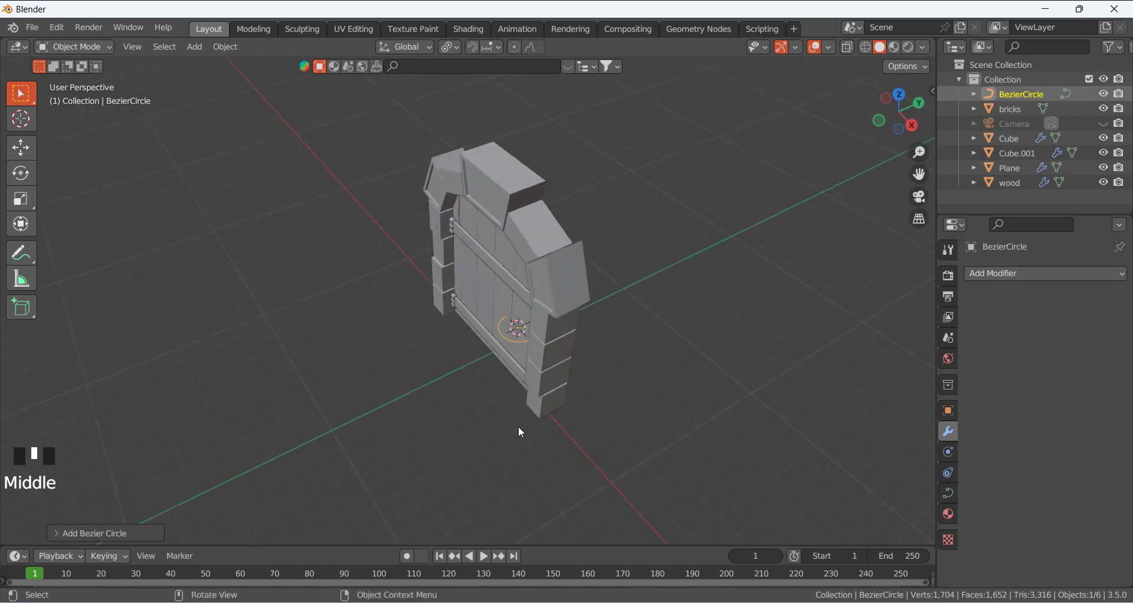
pyautogui.write('rx90')
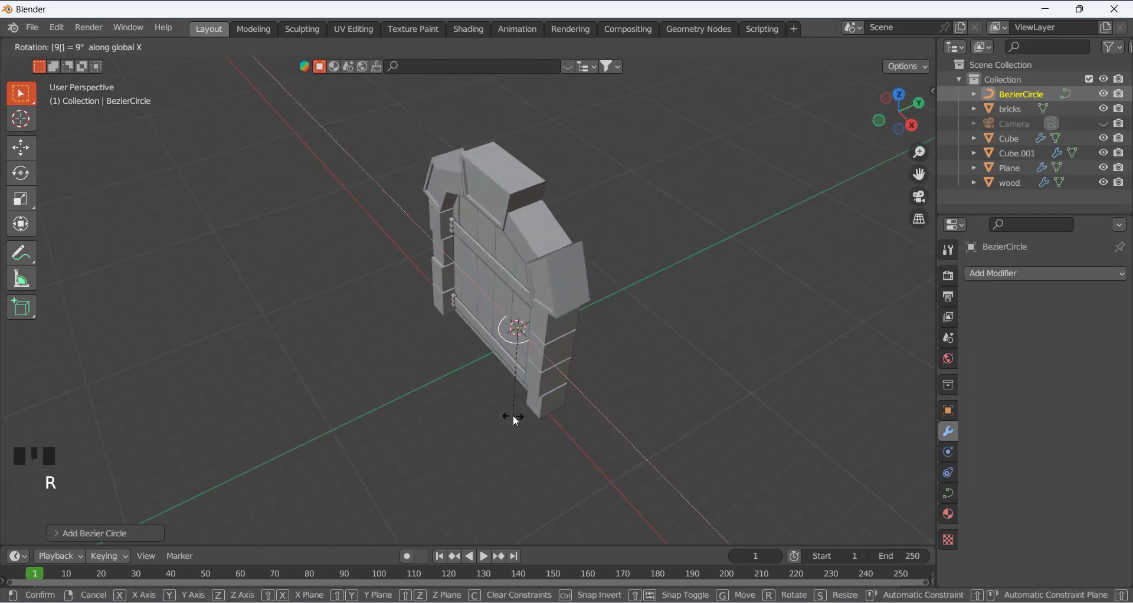
pyautogui.press('Return')
pyautogui.press('g')
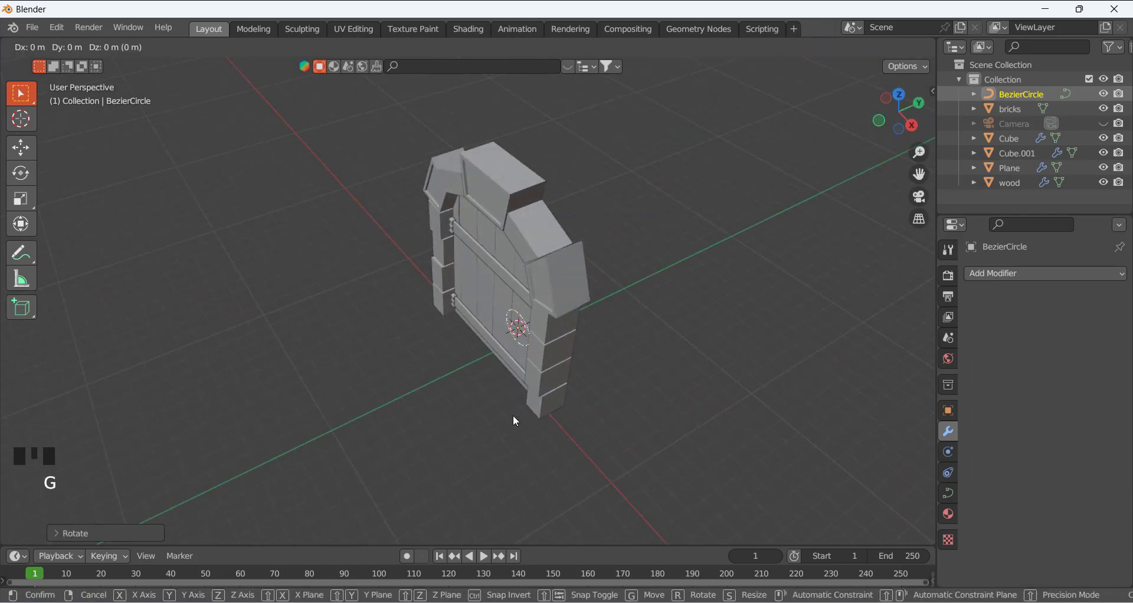
pyautogui.press('y')
pyautogui.click(467, 452)
pyautogui.moveTo(425, 357); pyautogui.dragTo(500, 296, button='middle')
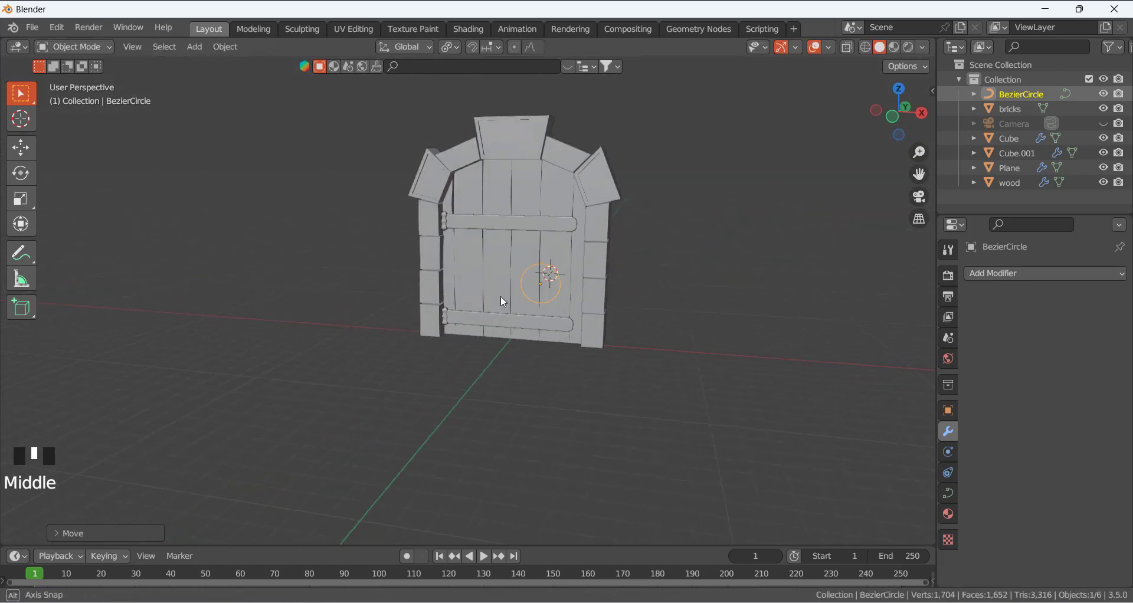
# Scale the circle down to about half its size in front view.
pyautogui.press('KP_1')
pyautogui.scroll(3, 519, 309)
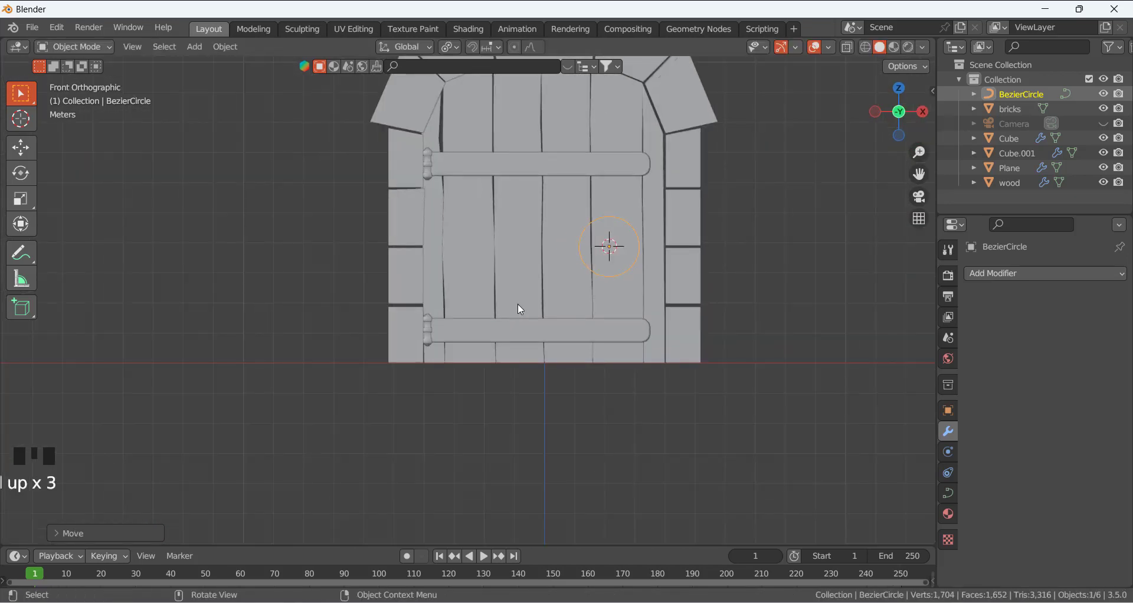
pyautogui.moveTo(601, 245); pyautogui.dragTo(480, 256, button='middle')
pyautogui.scroll(2, 481, 256)
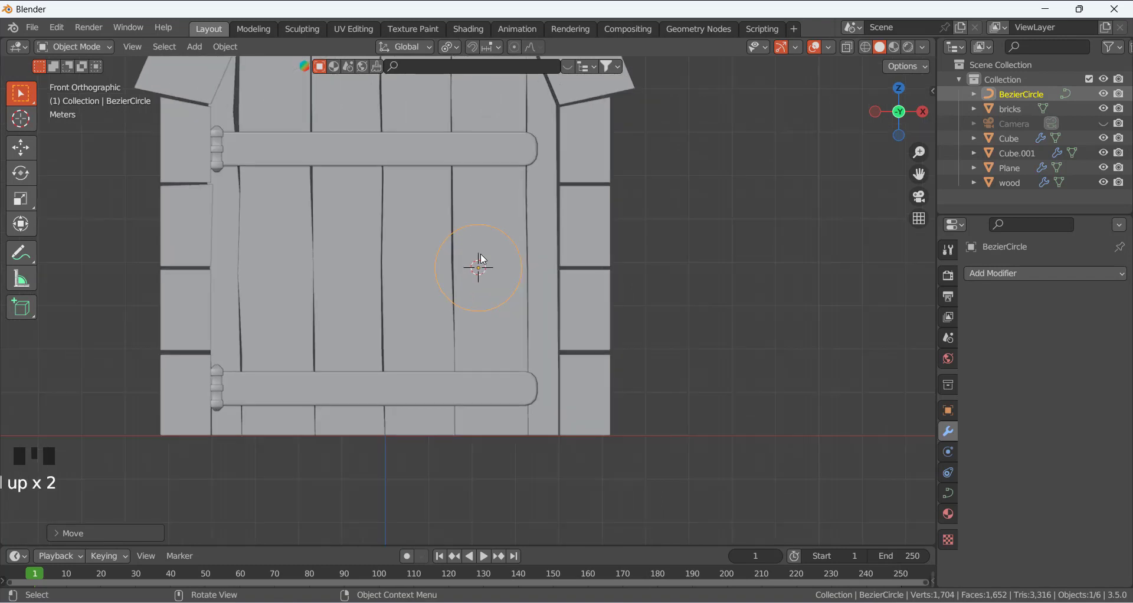
pyautogui.press('s')
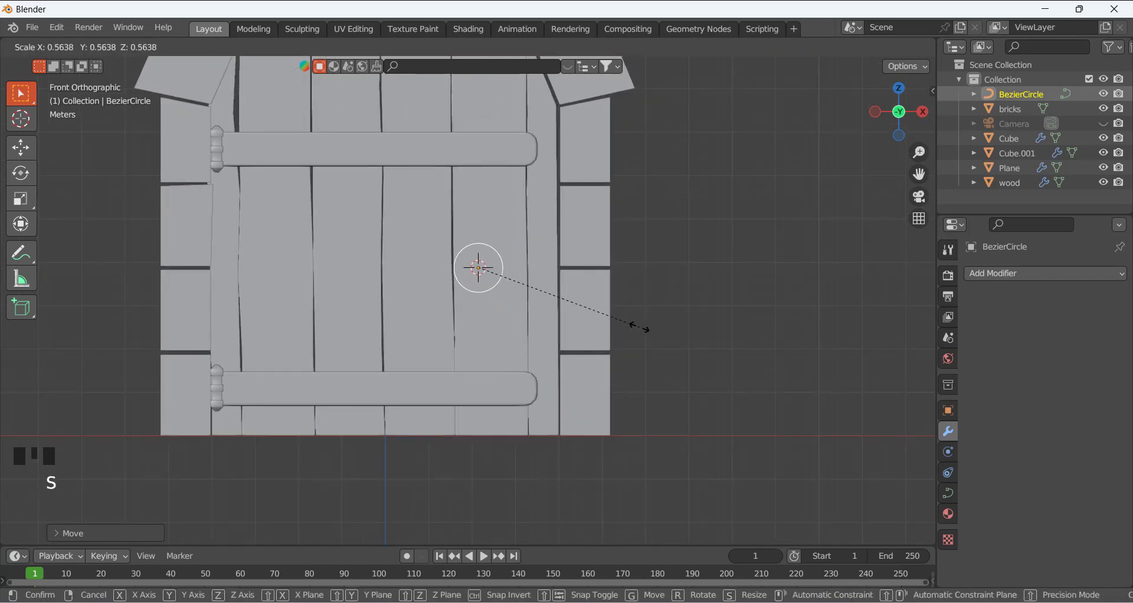
pyautogui.click(479, 266)
# Move the circle slightly up and towards the door's opening edge, and apply its object transform.
pyautogui.keyDown('shift'); pyautogui.moveTo(478, 266); pyautogui.dragTo(432, 357, button='middle'); pyautogui.keyUp('shift')
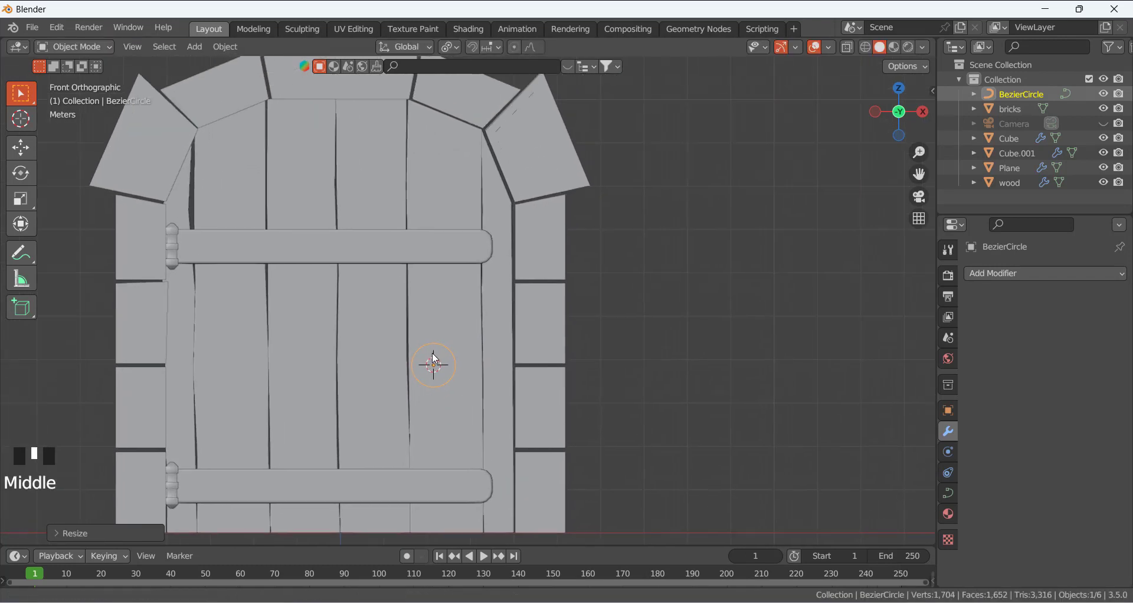
pyautogui.scroll(2, 428, 382)
pyautogui.press('g')
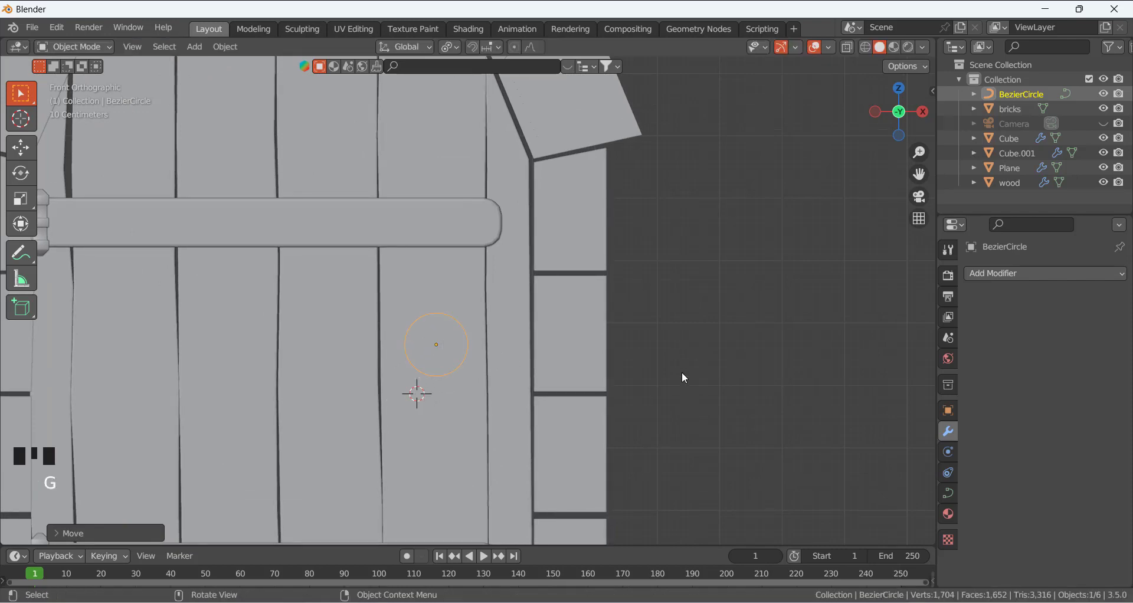
pyautogui.hotkey('ctrl', 'a')
pyautogui.click(650, 374)
# Give the circle curve a round bevel with a depth of 0.22 m to form a door ring, and deselect it.
pyautogui.moveTo(461, 348); pyautogui.dragTo(440, 444, button='middle')
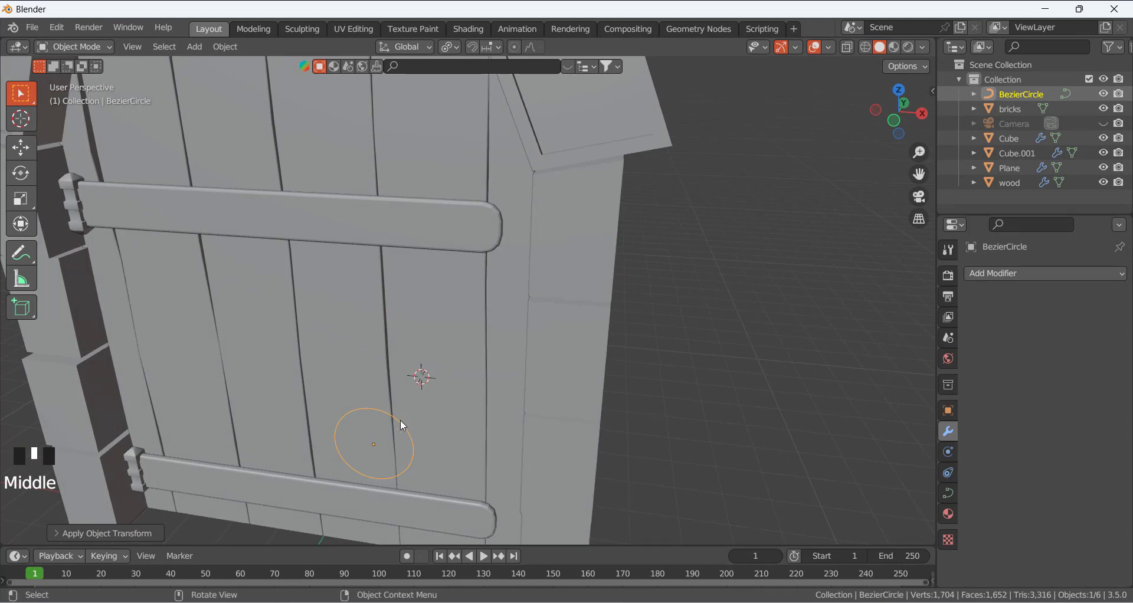
pyautogui.click(949, 494)
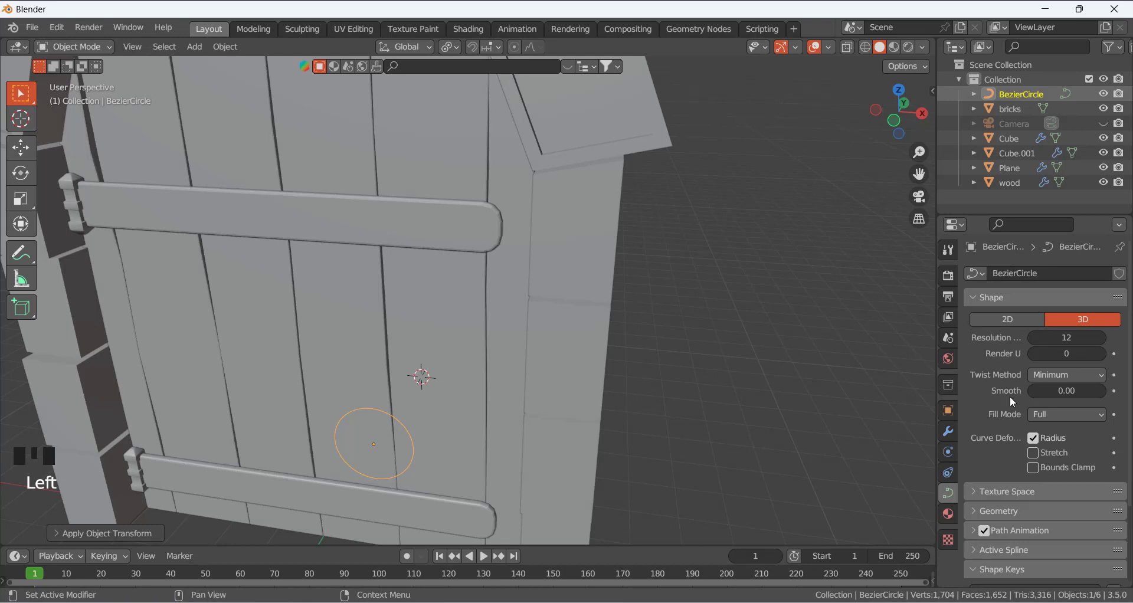
pyautogui.scroll(-2, 994, 418)
pyautogui.click(969, 466)
pyautogui.scroll(-7, 988, 436)
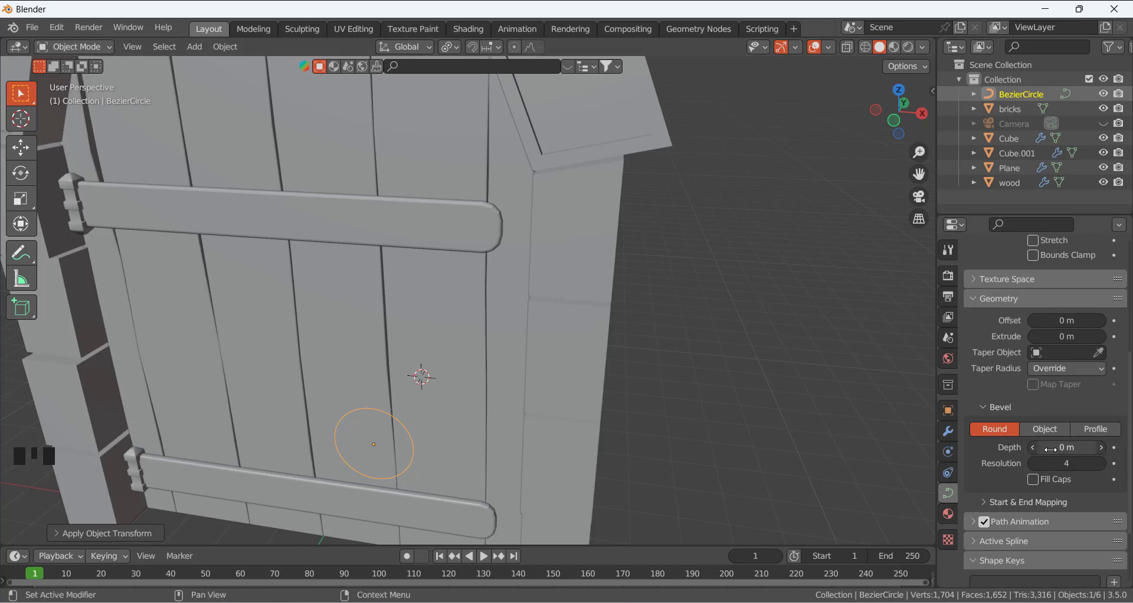
pyautogui.moveTo(1067, 447); pyautogui.dragTo(1092, 448)
pyautogui.click(742, 385)
pyautogui.moveTo(742, 385); pyautogui.dragTo(340, 375, button='middle')
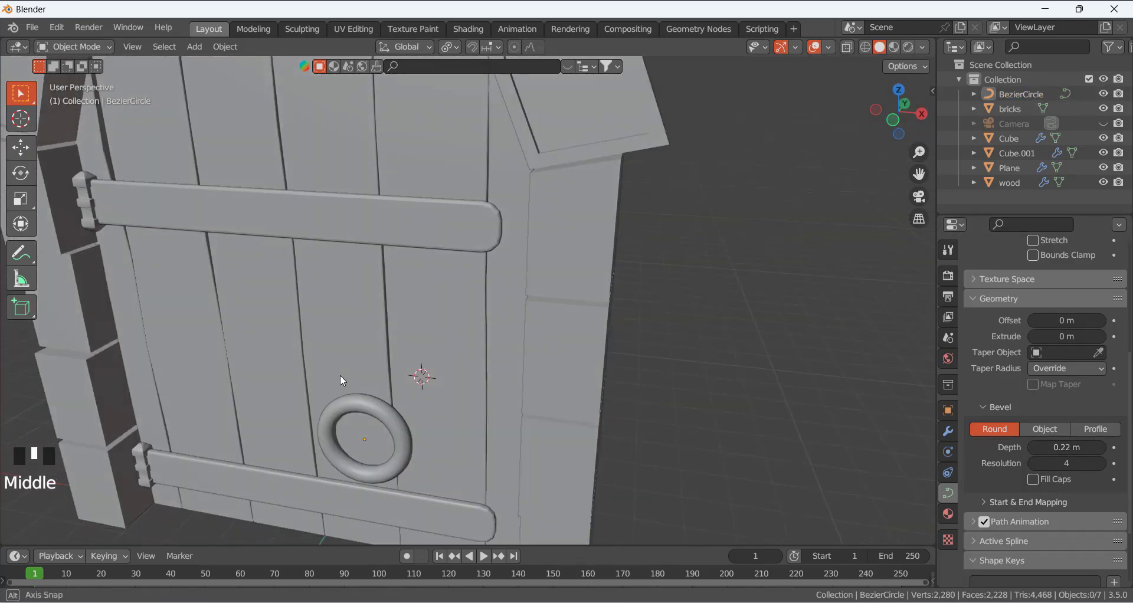
# Convert the door ring from a curve to a mesh and open it for mesh editing.
pyautogui.click(360, 407)
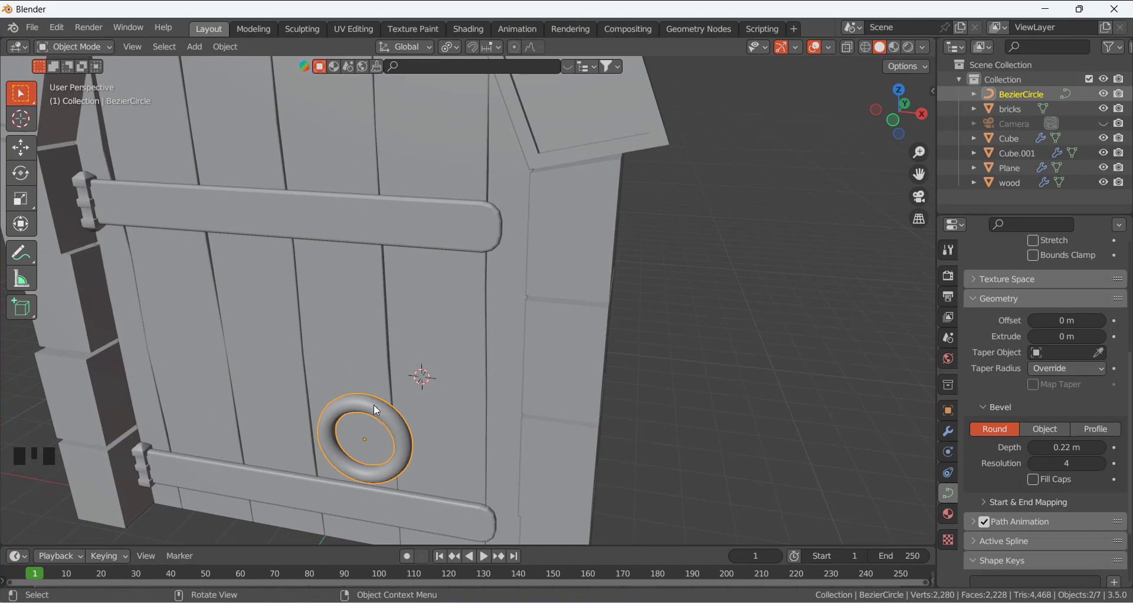
pyautogui.rightClick(376, 409)
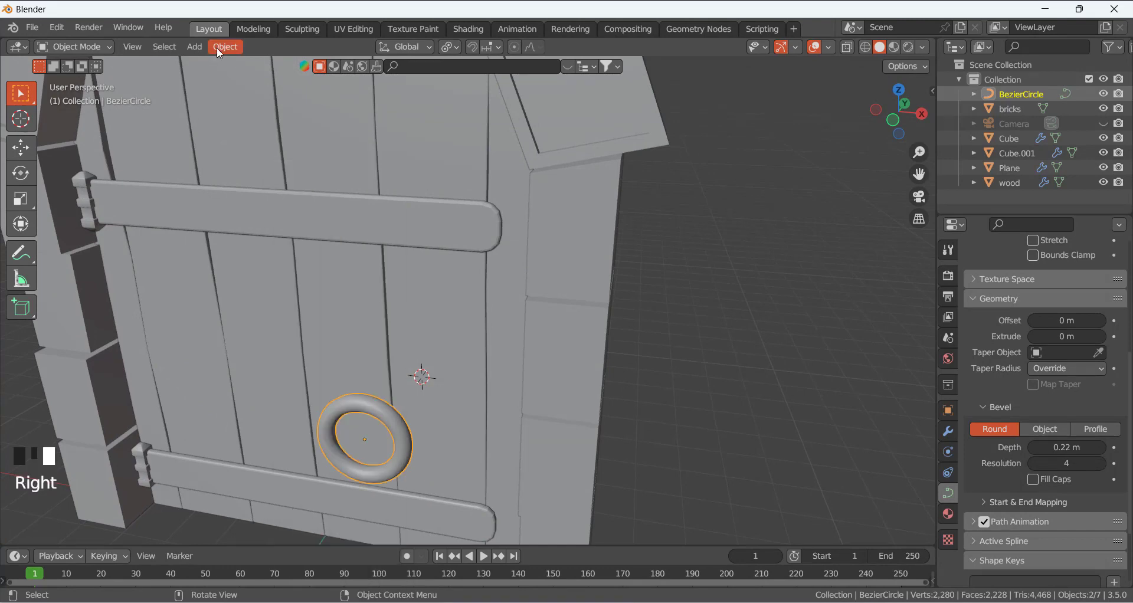
pyautogui.click(218, 46)
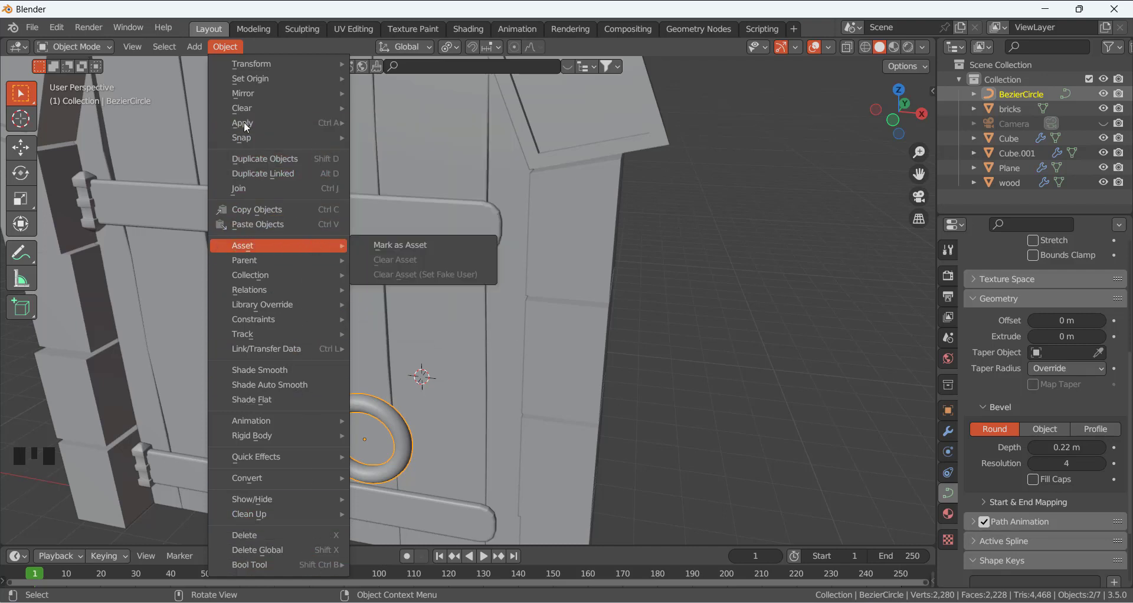
pyautogui.click(195, 48)
pyautogui.moveTo(239, 47)
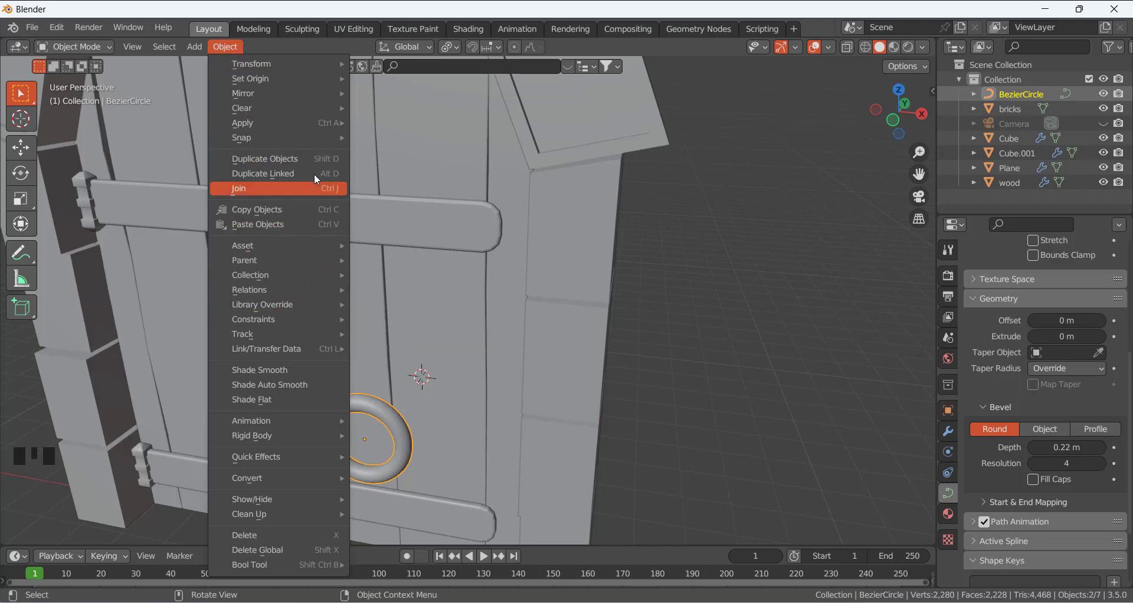
pyautogui.moveTo(282, 477)
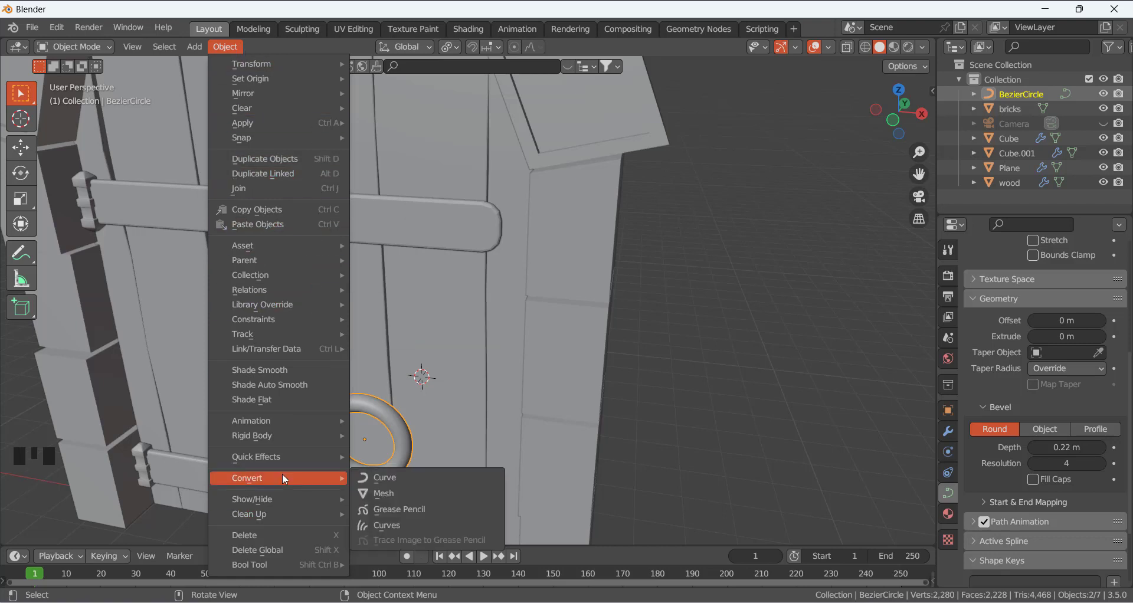
pyautogui.click(393, 500)
pyautogui.moveTo(424, 432); pyautogui.dragTo(379, 419, button='middle')
pyautogui.press('Tab')
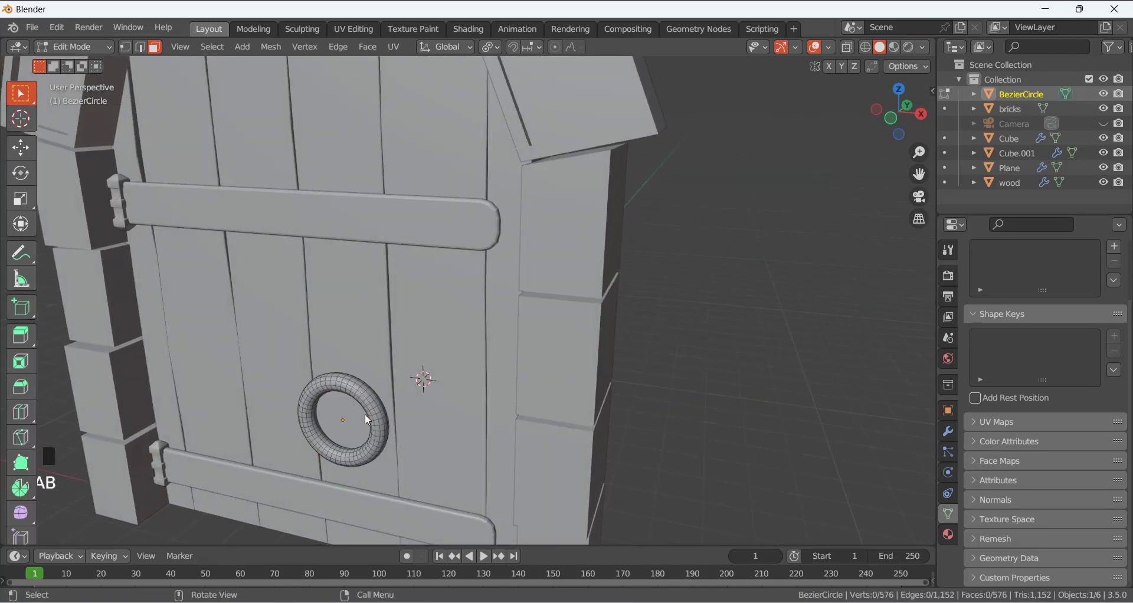
pyautogui.scroll(2, 355, 403)
pyautogui.moveTo(260, 413); pyautogui.dragTo(425, 413, button='middle')
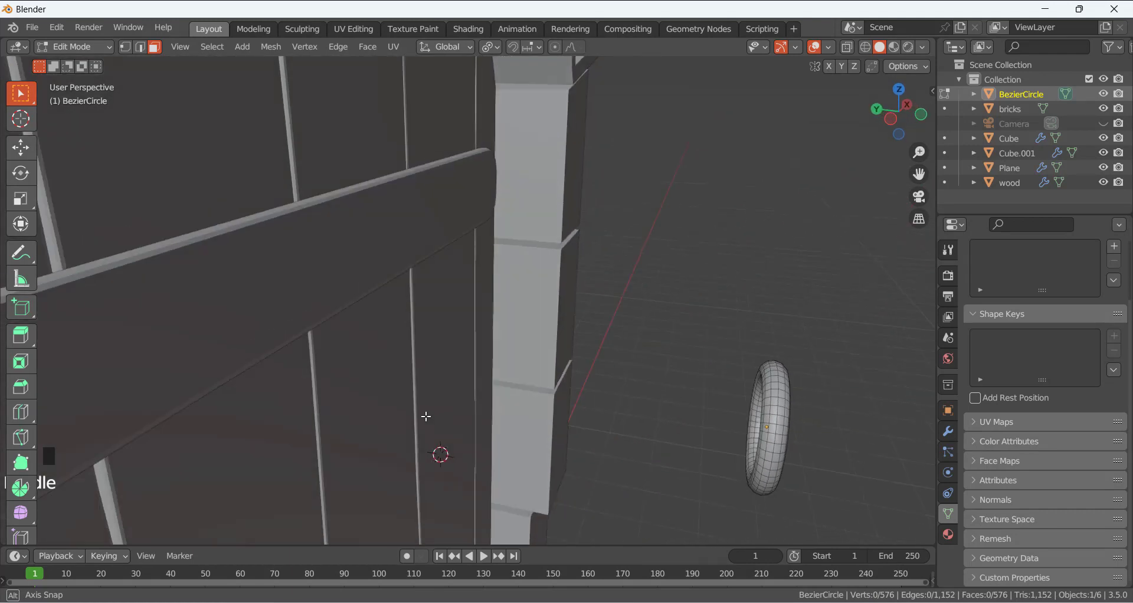
pyautogui.scroll(3, 820, 418)
pyautogui.moveTo(799, 417); pyautogui.dragTo(227, 223, button='middle')
pyautogui.scroll(4, 435, 272)
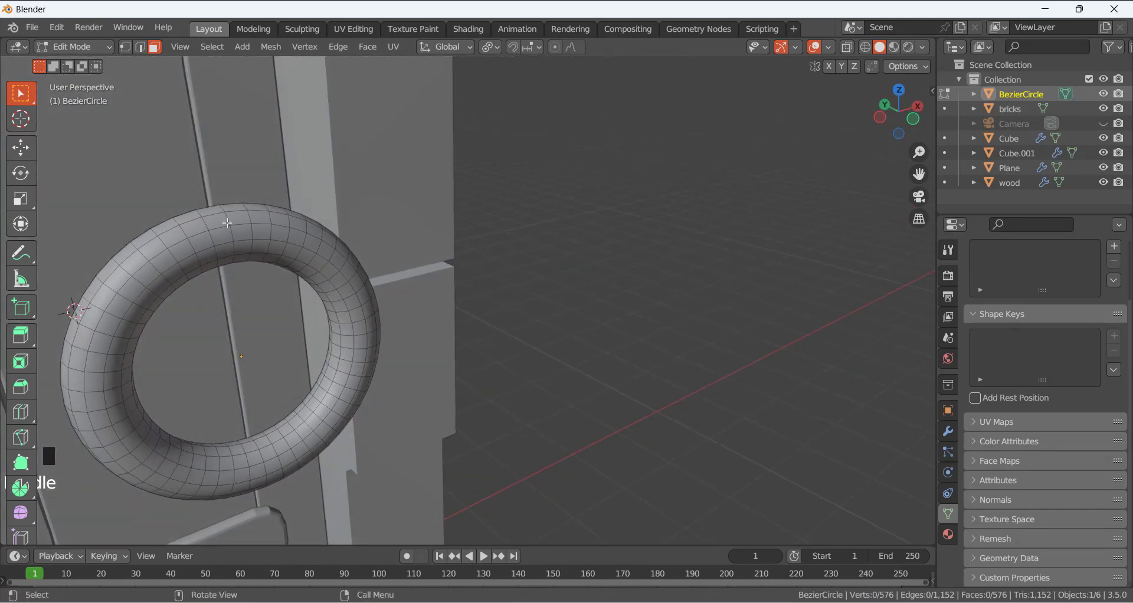
pyautogui.keyDown('alt'); pyautogui.click(211, 234); pyautogui.keyUp('alt')
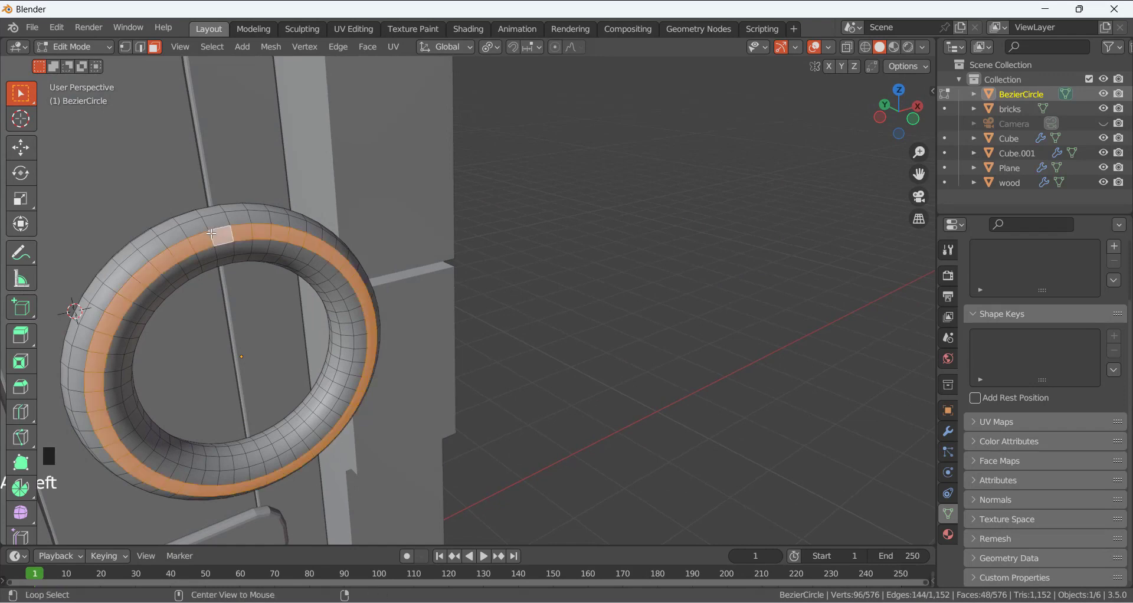
pyautogui.click(212, 243)
pyautogui.keyDown('alt'); pyautogui.click(210, 233); pyautogui.keyUp('alt')
pyautogui.hotkey('alt', 'a')
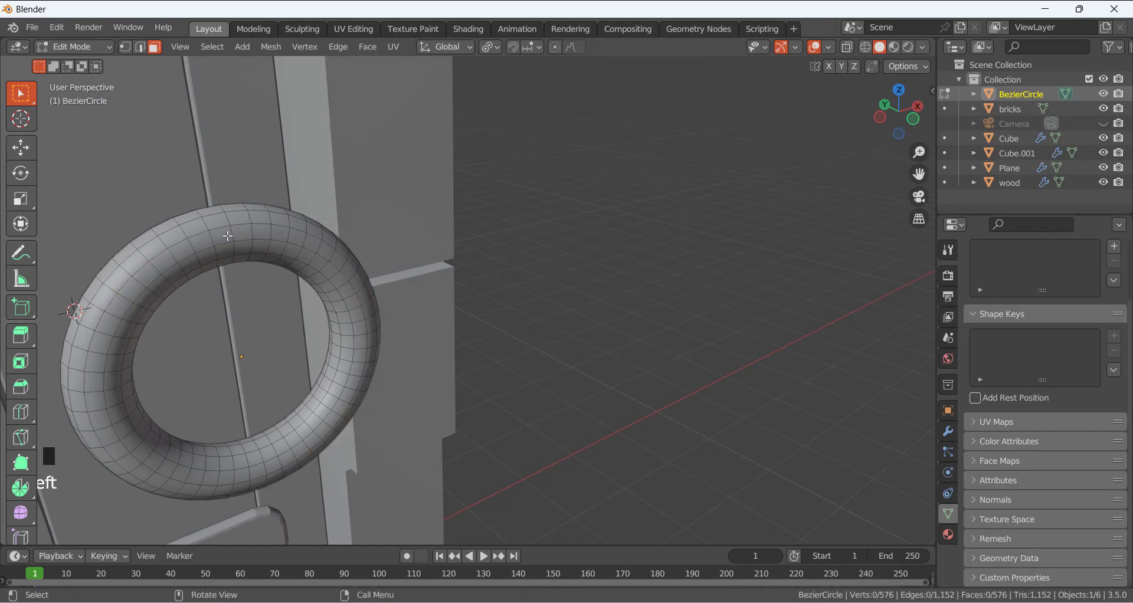
# Select the adjacent cross-section face loops that form the upper quarter of the ring.
pyautogui.keyDown('alt'); pyautogui.click(218, 223); pyautogui.keyUp('alt')
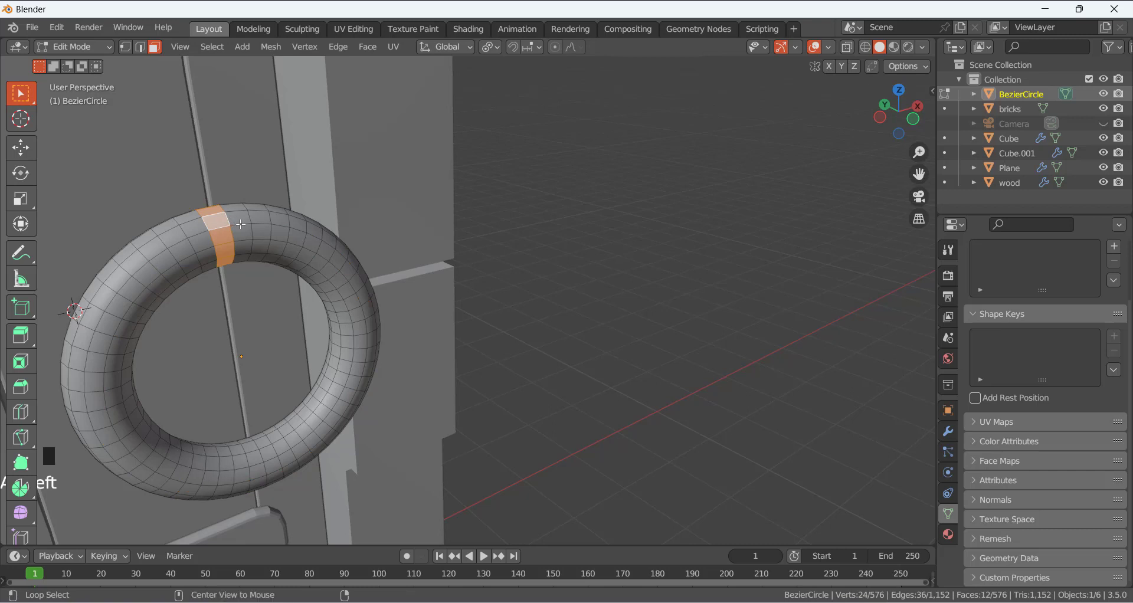
pyautogui.press('KP_1')
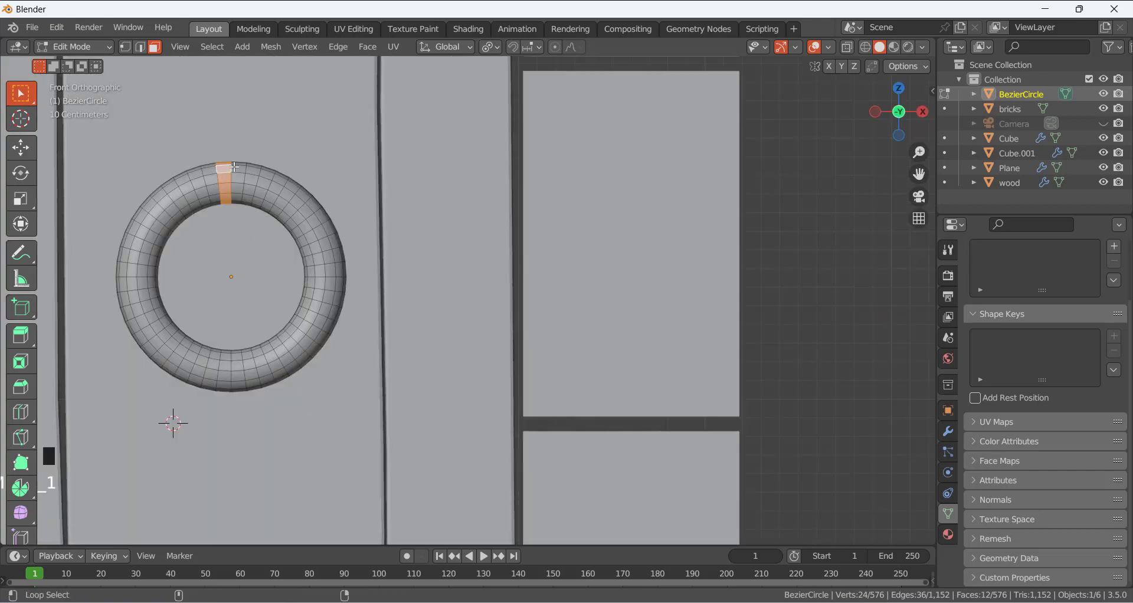
pyautogui.keyDown('alt'); pyautogui.keyDown('shift'); pyautogui.click(252, 172); pyautogui.keyUp('shift'); pyautogui.keyUp('alt')
pyautogui.keyDown('alt'); pyautogui.keyDown('shift'); pyautogui.click(267, 174); pyautogui.keyUp('shift'); pyautogui.keyUp('alt')
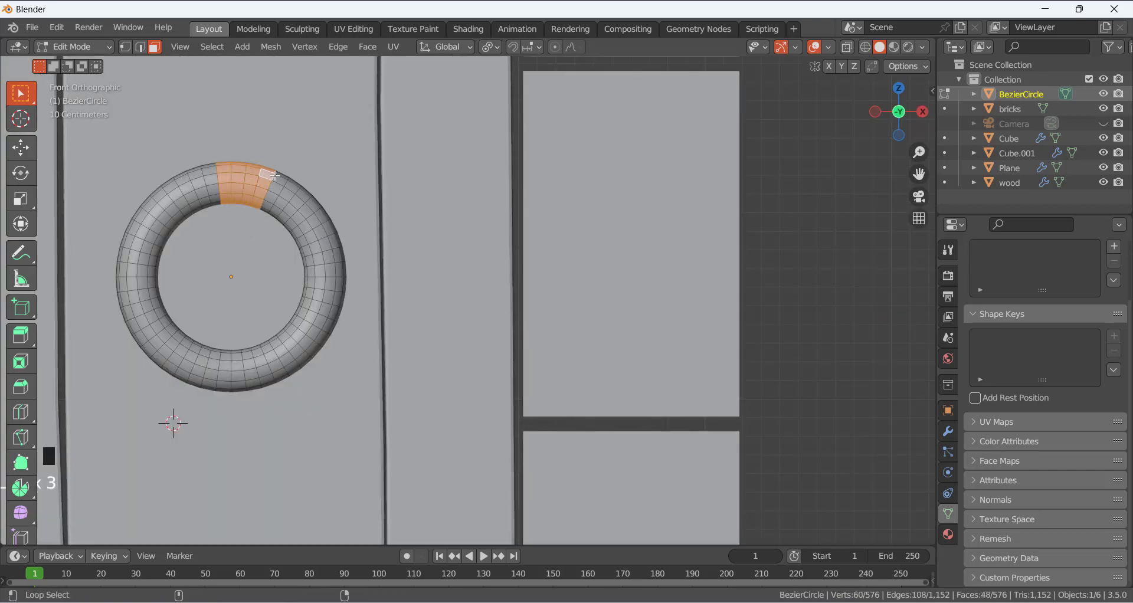
pyautogui.keyDown('alt'); pyautogui.keyDown('shift'); pyautogui.click(280, 178); pyautogui.keyUp('shift'); pyautogui.keyUp('alt')
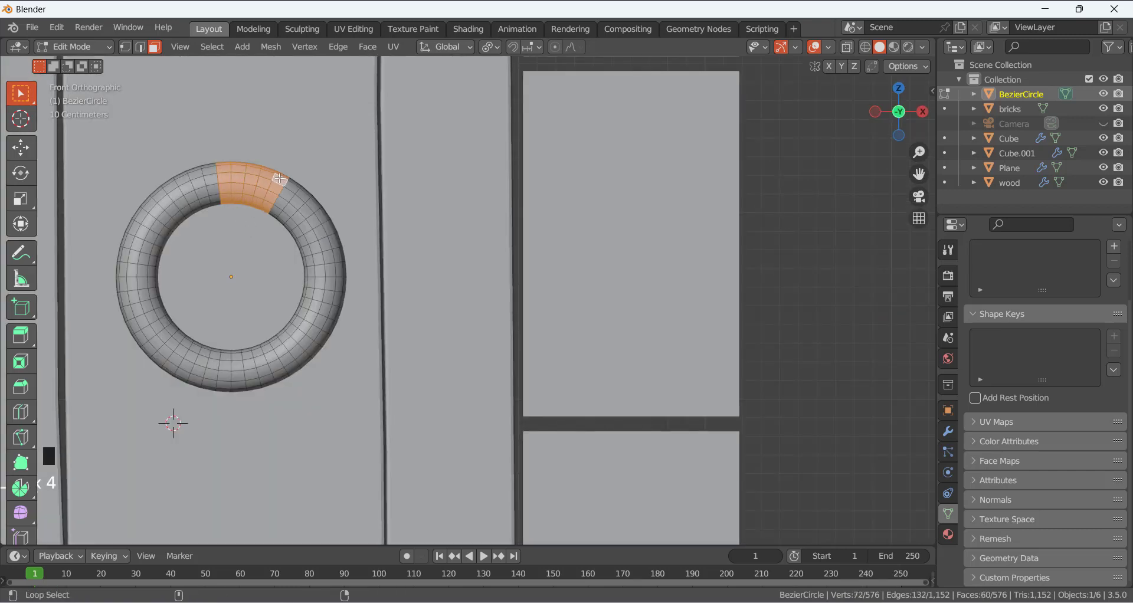
pyautogui.keyDown('alt'); pyautogui.keyDown('shift'); pyautogui.click(187, 180); pyautogui.keyUp('shift'); pyautogui.keyUp('alt')
pyautogui.keyDown('alt'); pyautogui.keyDown('shift'); pyautogui.click(162, 195); pyautogui.keyUp('shift'); pyautogui.keyUp('alt')
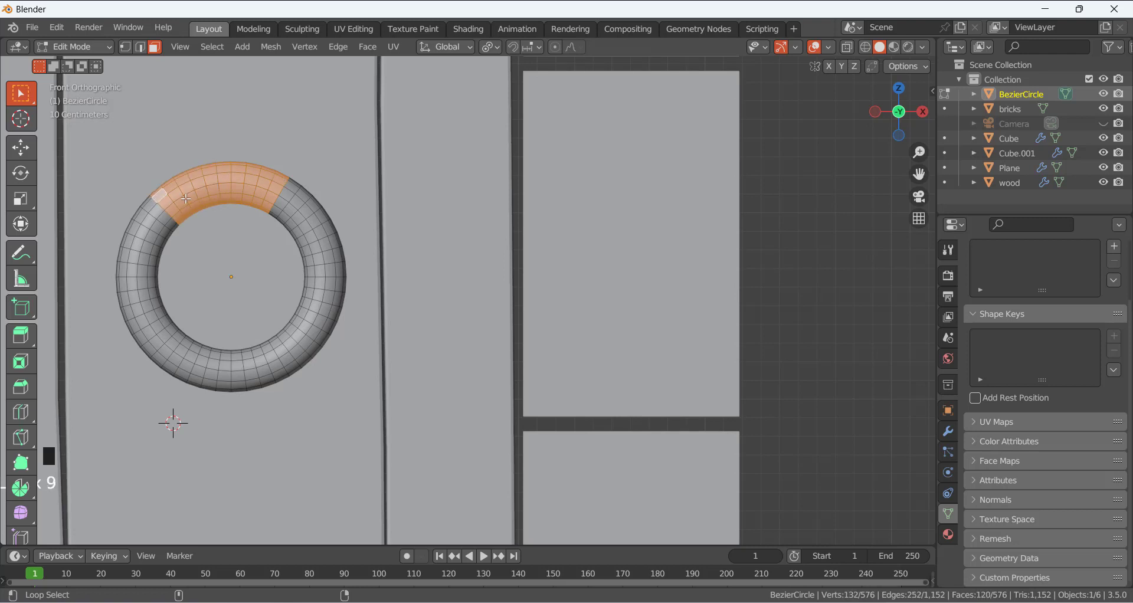
pyautogui.keyDown('alt'); pyautogui.keyDown('shift'); pyautogui.click(287, 186); pyautogui.keyUp('shift'); pyautogui.keyUp('alt')
pyautogui.keyDown('alt'); pyautogui.keyDown('shift'); pyautogui.click(150, 206); pyautogui.keyUp('shift'); pyautogui.keyUp('alt')
pyautogui.moveTo(150, 207); pyautogui.dragTo(171, 223, button='middle')
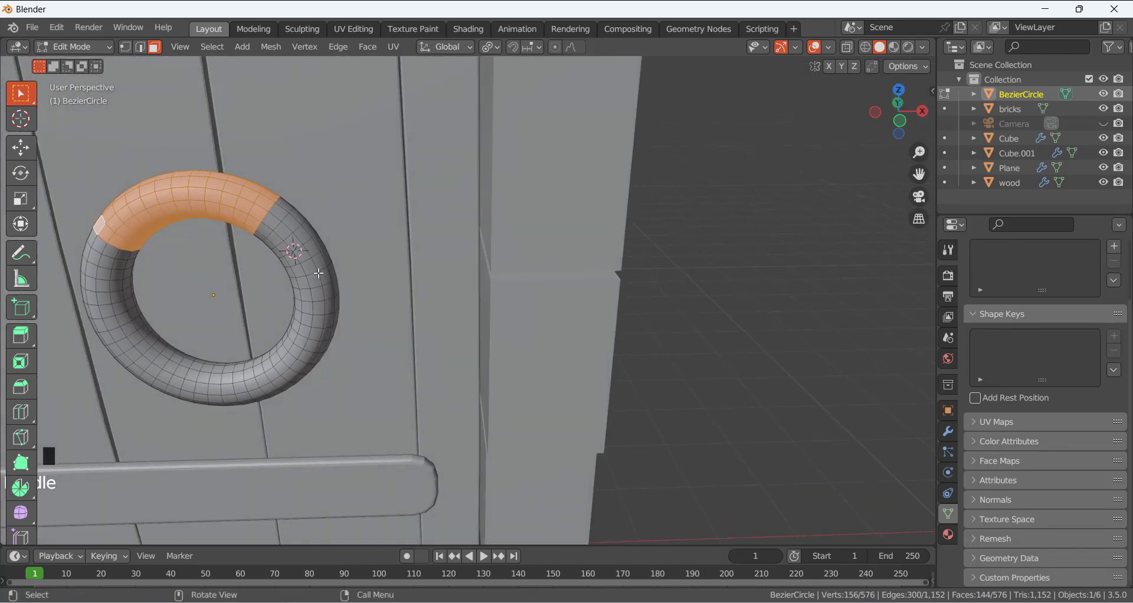
# Duplicate the selected upper arc faces in place, separate them into their own object, and select that object in Object Mode.
pyautogui.hotkey('shift', 'd')
pyautogui.rightClick(337, 171)
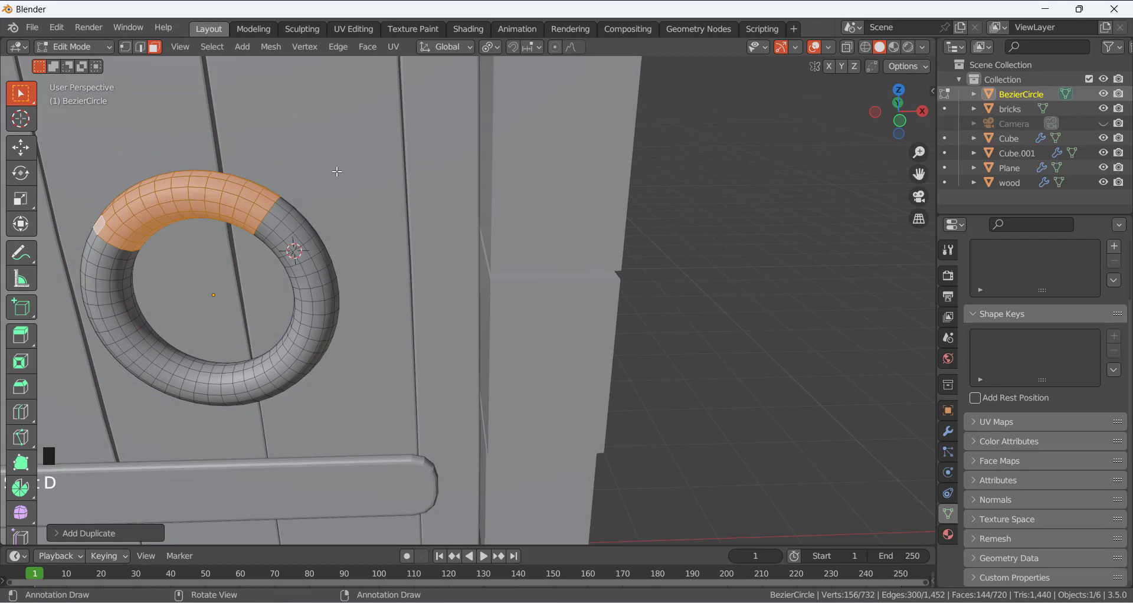
pyautogui.press('p')
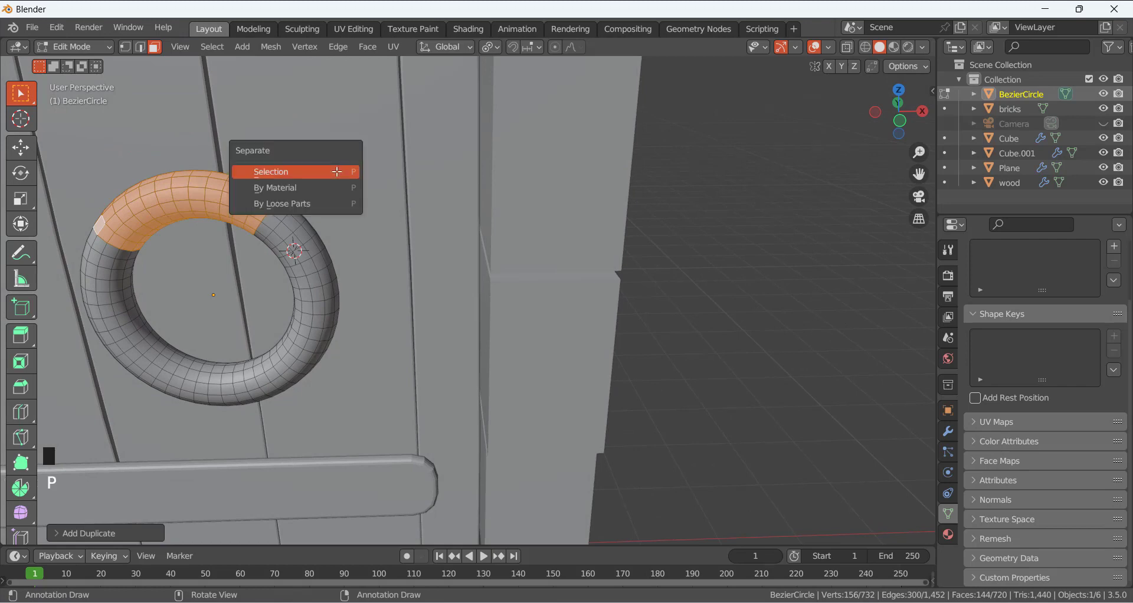
pyautogui.click(337, 171)
pyautogui.click(87, 47)
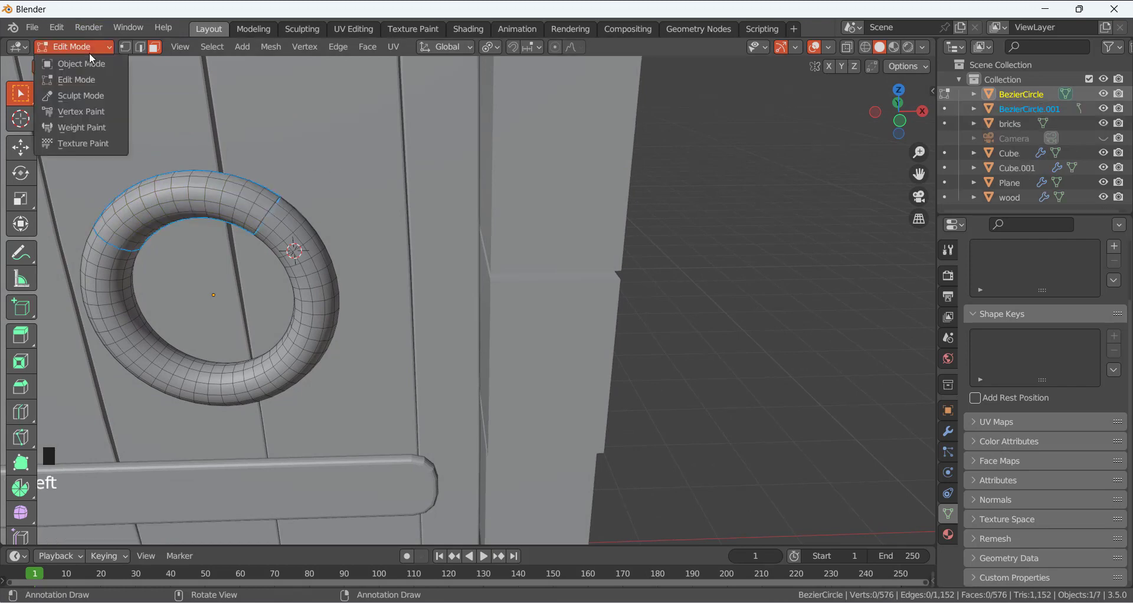
pyautogui.click(77, 64)
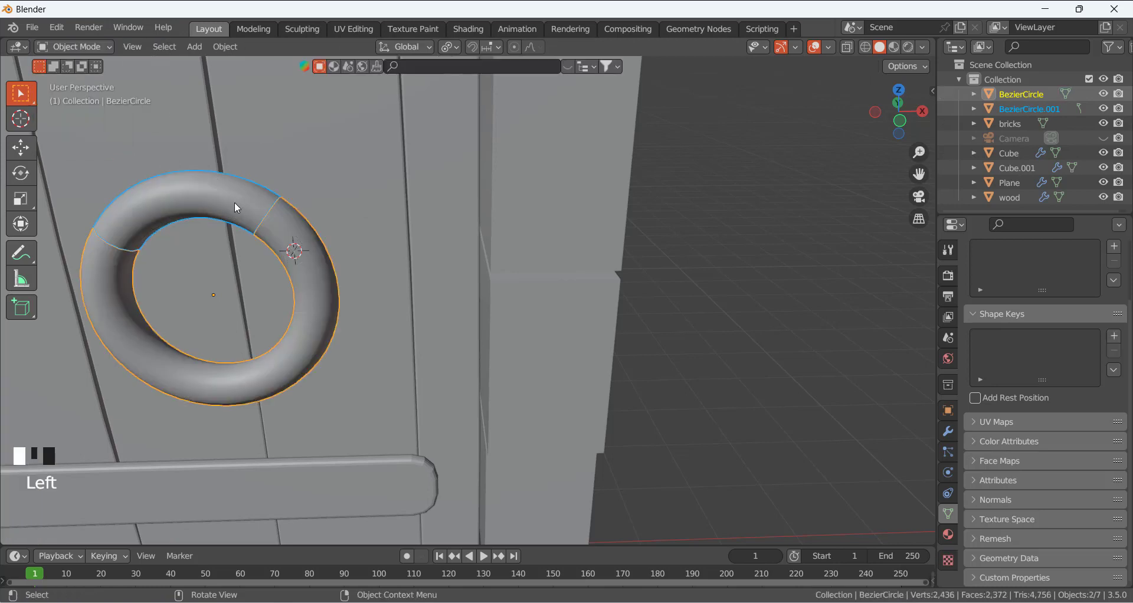
pyautogui.click(234, 196)
pyautogui.click(260, 202)
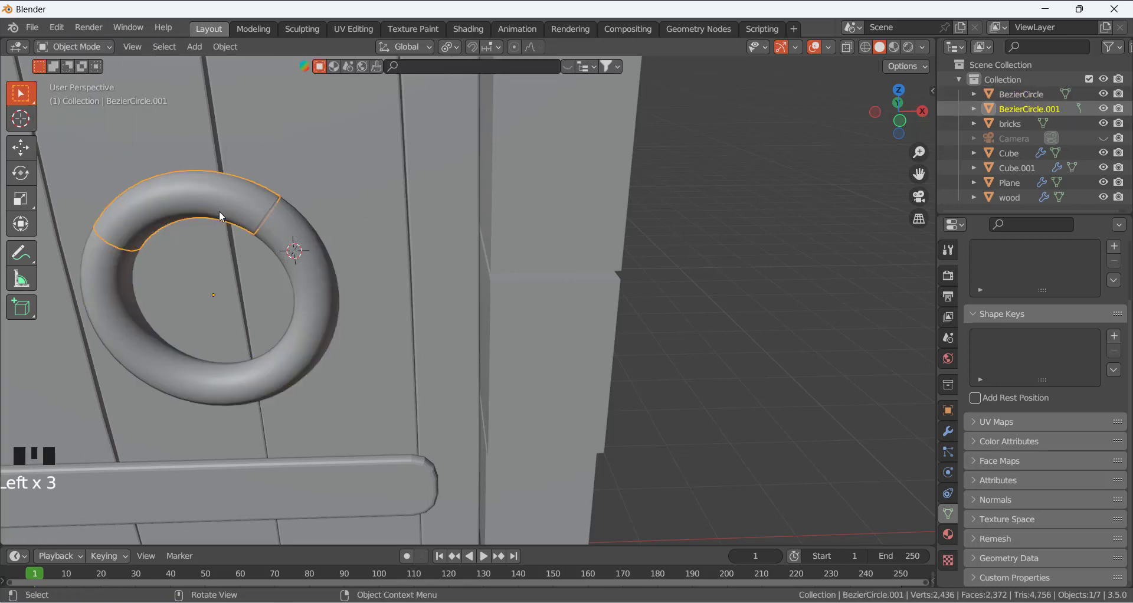
pyautogui.moveTo(221, 217)
pyautogui.mouseDown(button='middle')
pyautogui.moveTo(179, 219)
pyautogui.moveTo(220, 224)
pyautogui.mouseUp(button='middle')
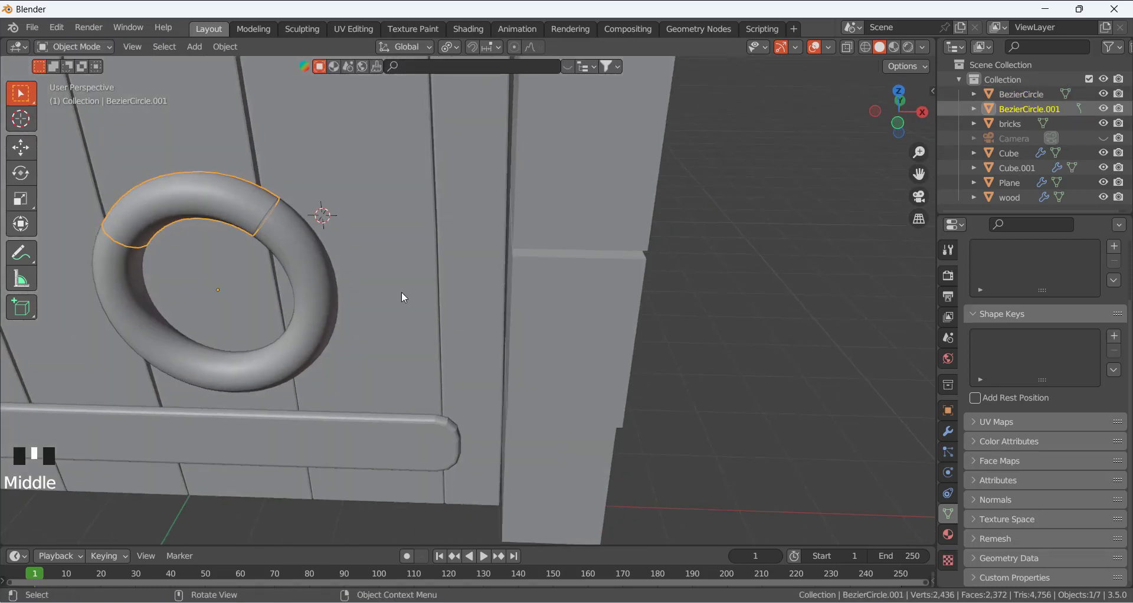
pyautogui.press('s')
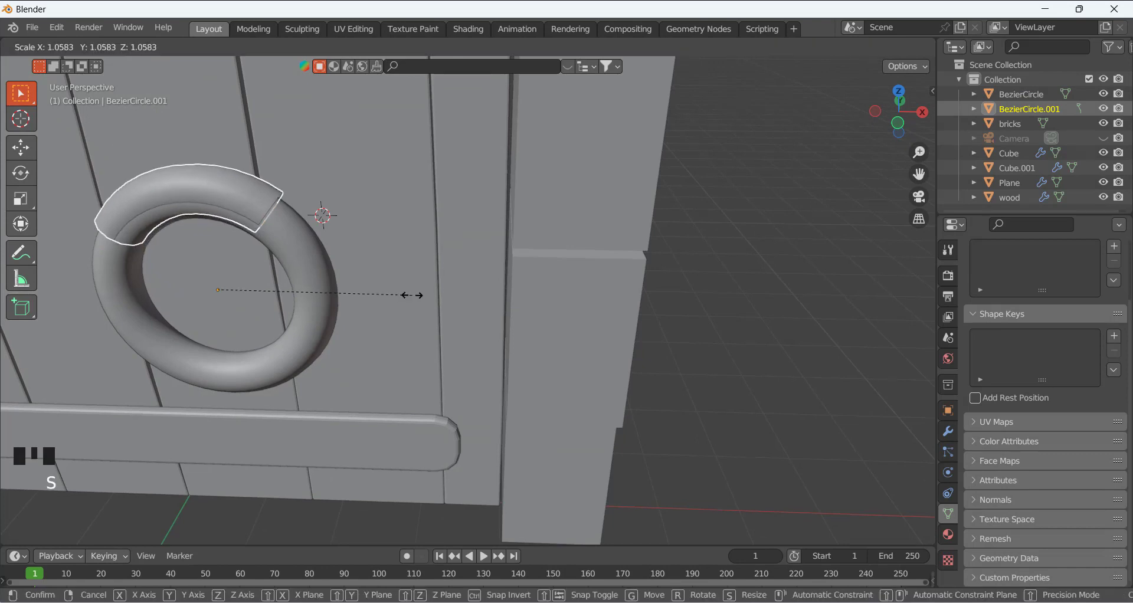
pyautogui.rightClick(412, 295)
# Add a Solidify modifier with a thickness of 0.24 m to the separated upper arc piece.
pyautogui.moveTo(166, 177); pyautogui.dragTo(264, 148, button='middle')
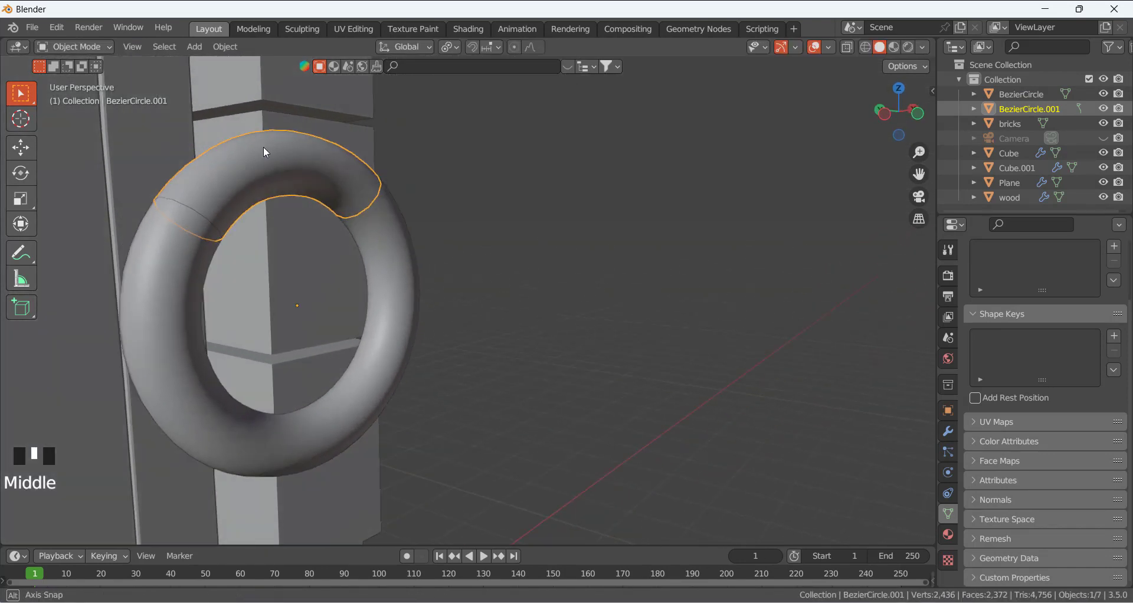
pyautogui.click(303, 162)
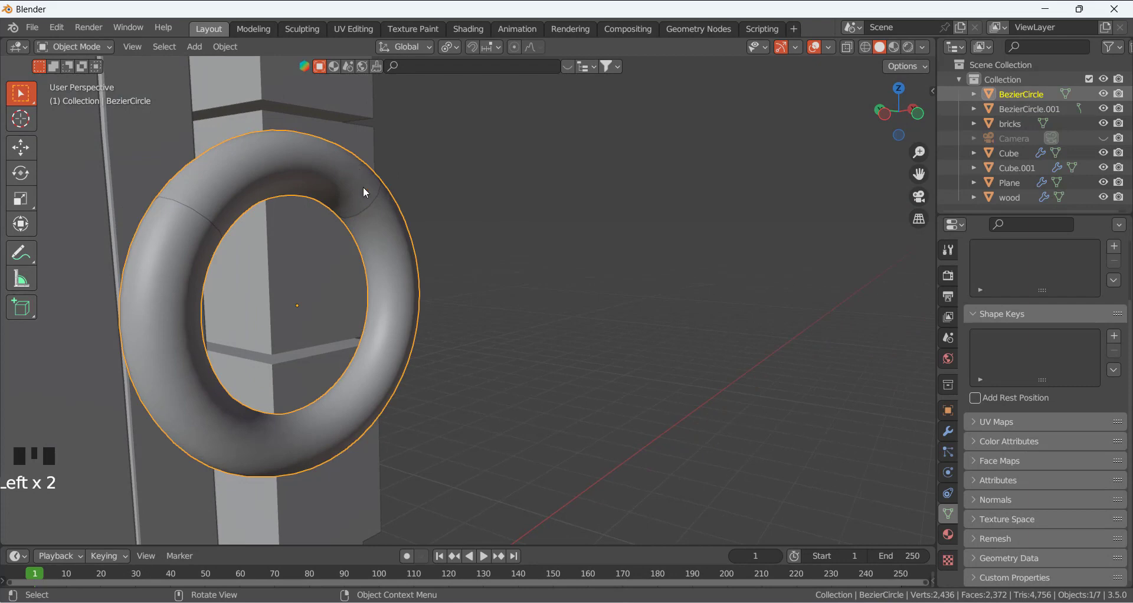
pyautogui.click(578, 288)
pyautogui.click(259, 196)
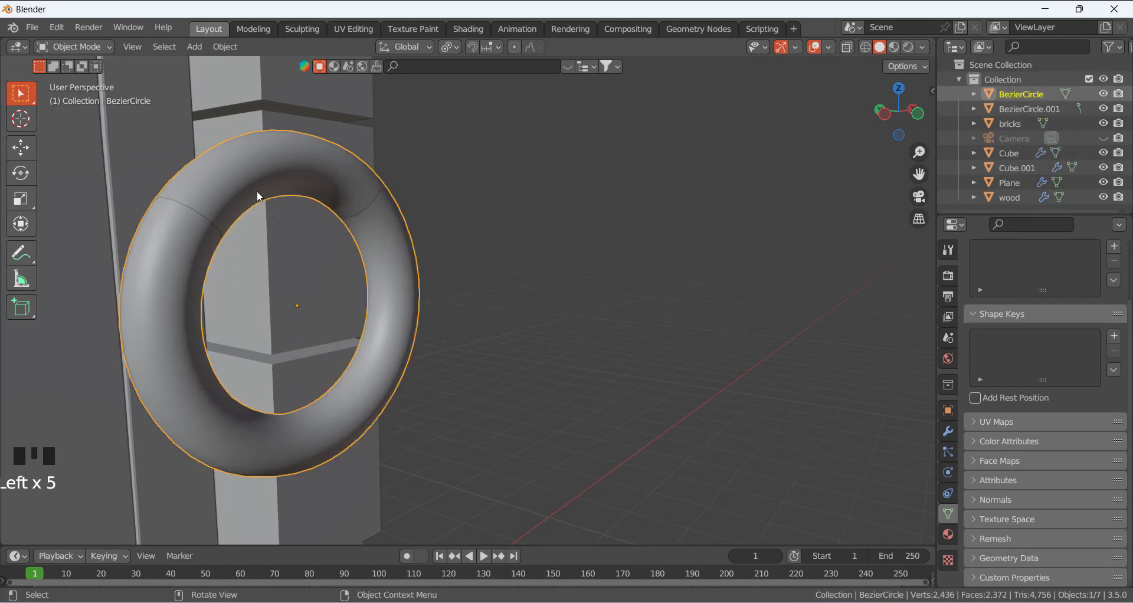
pyautogui.click(804, 382)
pyautogui.click(1026, 95)
pyautogui.click(1031, 110)
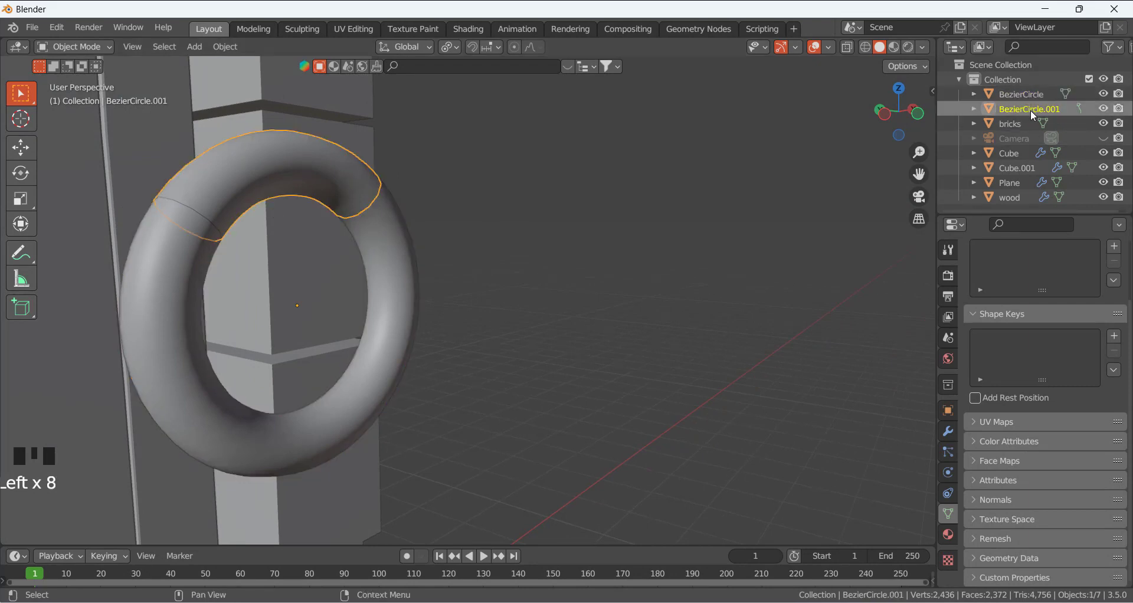
pyautogui.click(948, 434)
pyautogui.click(996, 275)
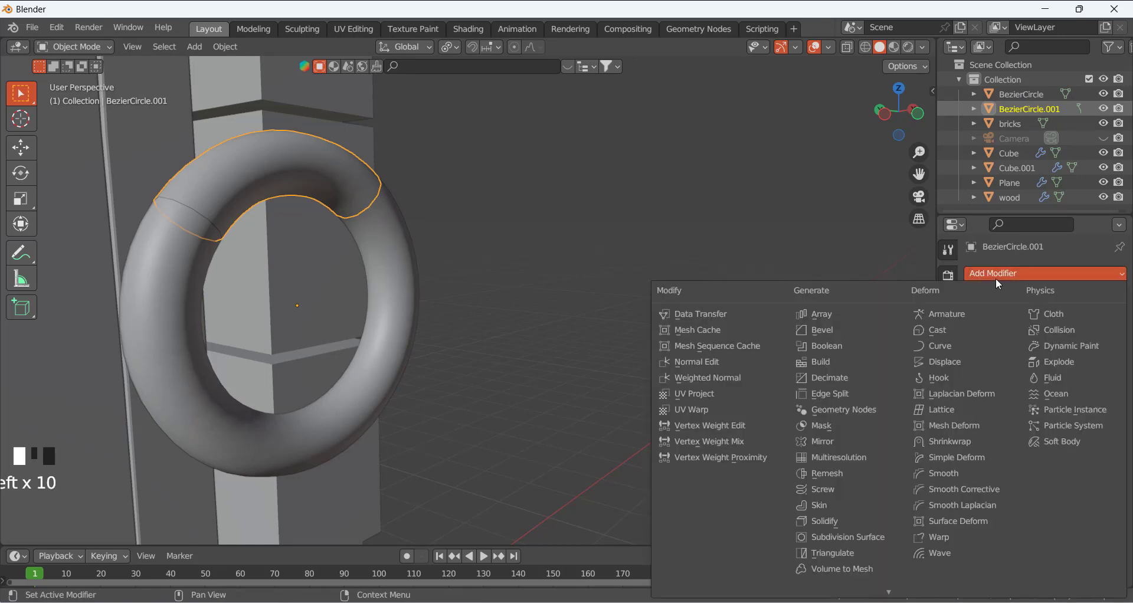
pyautogui.click(841, 520)
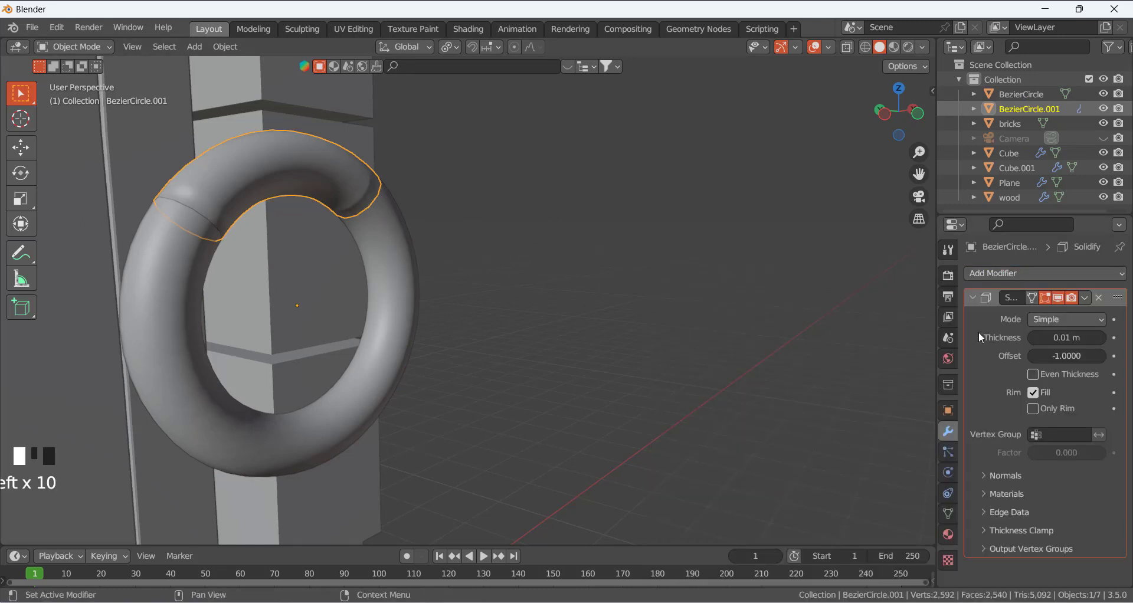
pyautogui.moveTo(1060, 337); pyautogui.dragTo(1084, 337)
pyautogui.click(739, 333)
# Enable even thickness in the arc piece's Solidify modifier.
pyautogui.moveTo(144, 222)
pyautogui.mouseDown(button='middle')
pyautogui.moveTo(202, 220)
pyautogui.moveTo(92, 218)
pyautogui.moveTo(111, 188)
pyautogui.moveTo(158, 234)
pyautogui.mouseUp(button='middle')
pyautogui.click(293, 219)
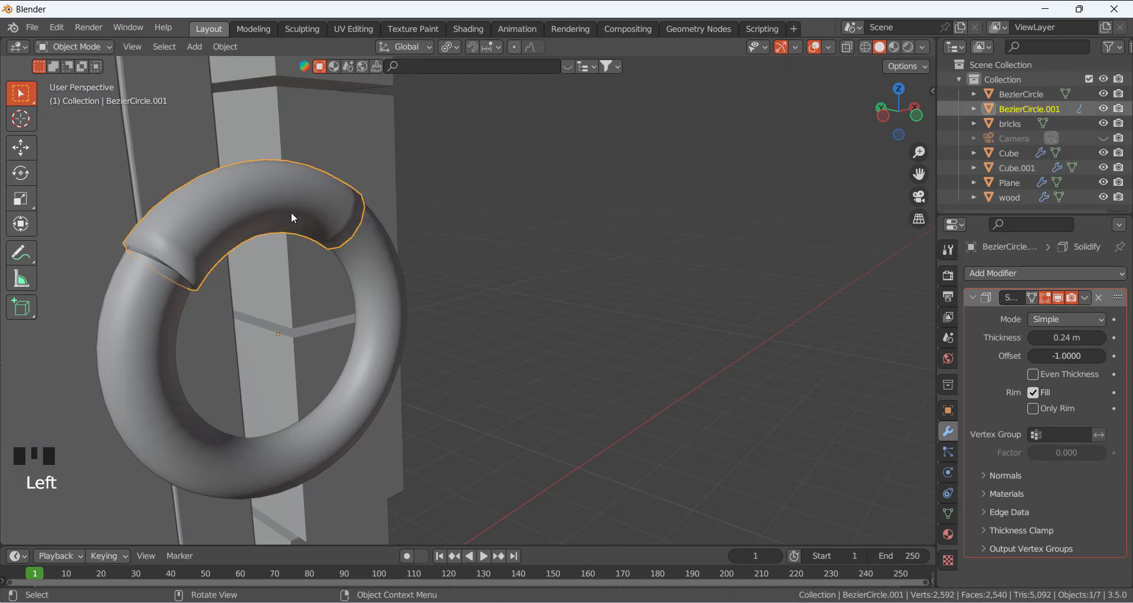
pyautogui.moveTo(293, 218); pyautogui.dragTo(260, 224, button='middle')
pyautogui.click(1033, 375)
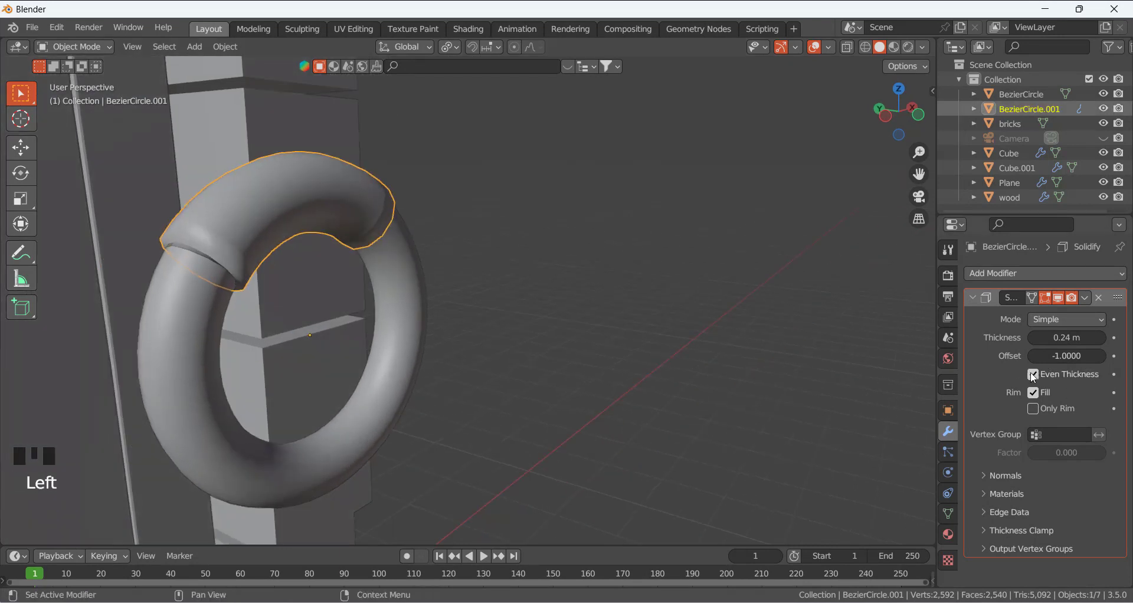
pyautogui.moveTo(329, 256); pyautogui.dragTo(349, 253, button='middle')
# Apply the arc piece's object transform and deselect it.
pyautogui.click(320, 194)
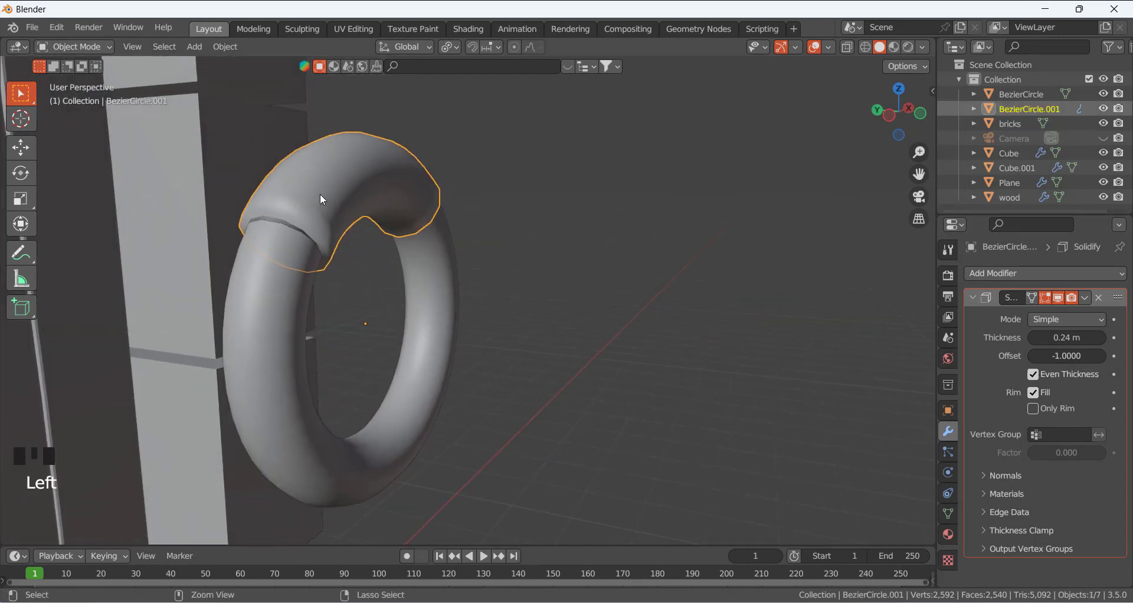
pyautogui.hotkey('ctrl', 'a')
pyautogui.click(320, 194)
pyautogui.click(484, 240)
pyautogui.click(304, 186)
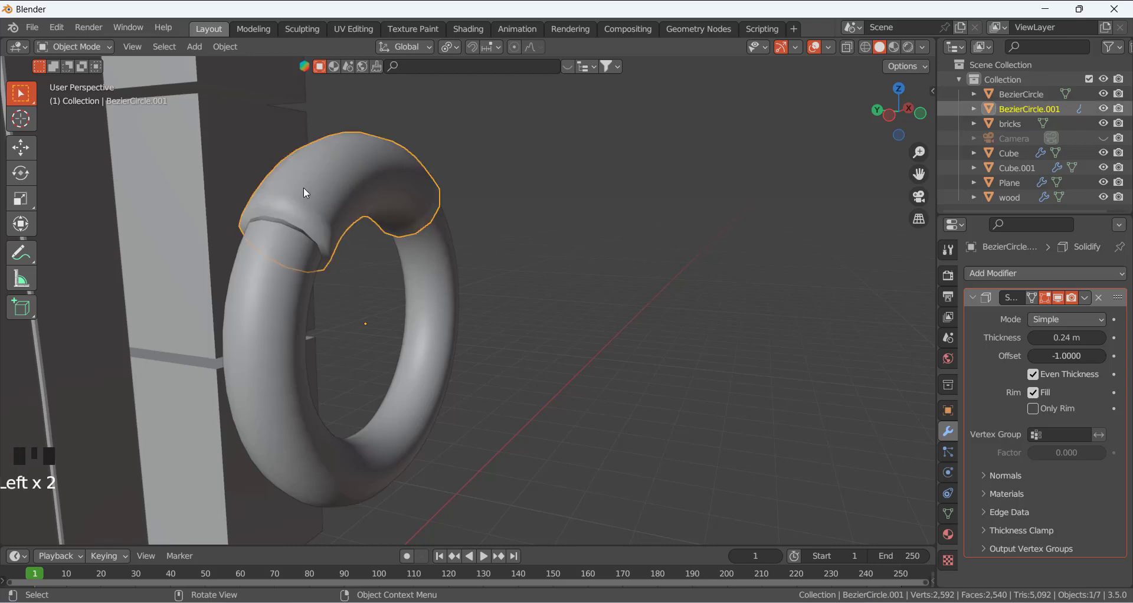
pyautogui.hotkey('ctrl', 'a')
pyautogui.click(303, 186)
pyautogui.click(534, 262)
# Select the ring's upper arc sleeve and set its Solidify thickness to 0.26 m.
pyautogui.moveTo(534, 262); pyautogui.dragTo(341, 235, button='middle')
pyautogui.scroll(4, 341, 235)
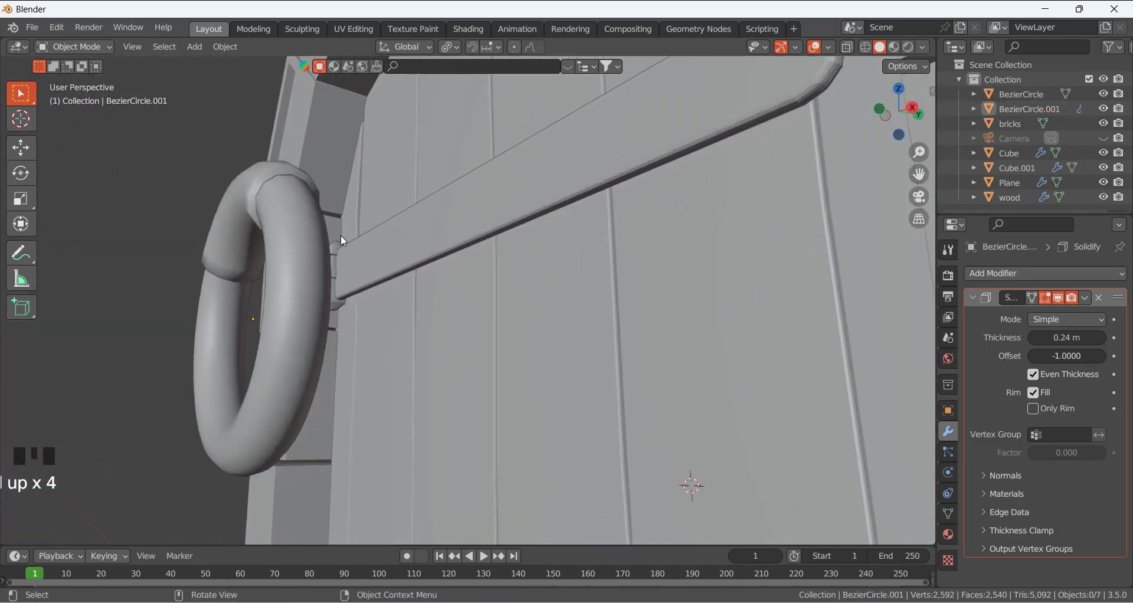
pyautogui.scroll(2, 225, 216)
pyautogui.moveTo(225, 216); pyautogui.dragTo(539, 420, button='middle')
pyautogui.scroll(5, 408, 266)
pyautogui.click(395, 233)
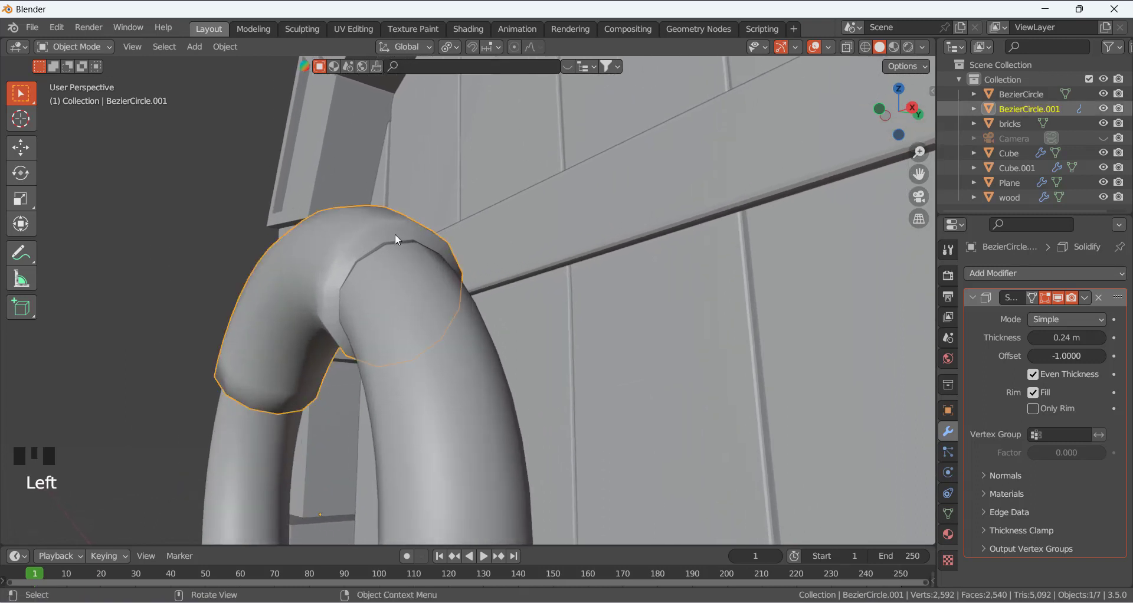
pyautogui.scroll(-7, 737, 337)
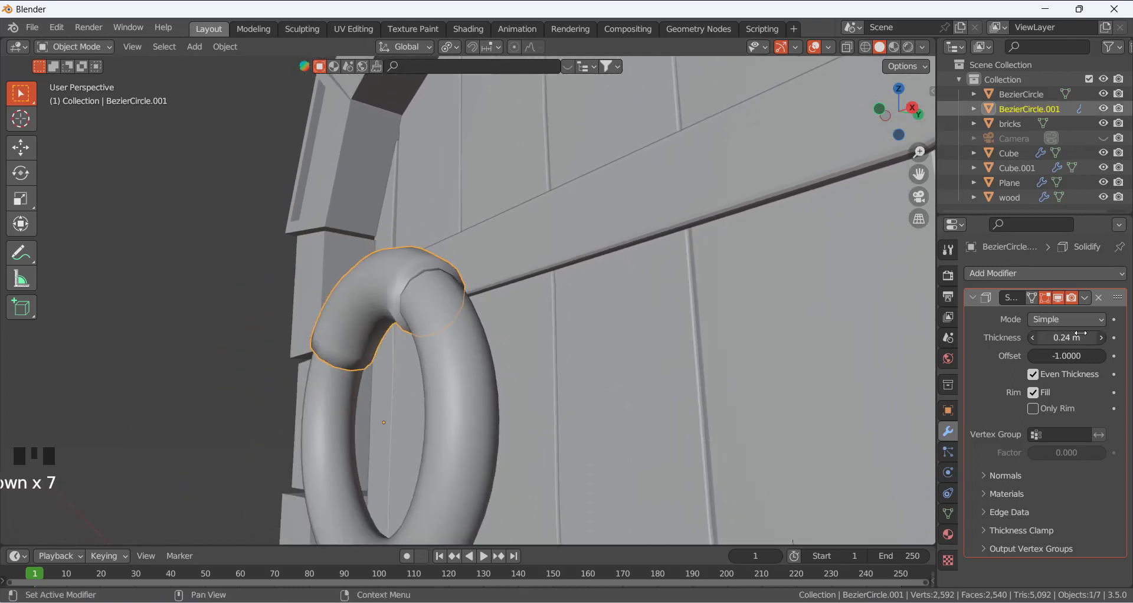
pyautogui.moveTo(1077, 337)
pyautogui.mouseDown()
pyautogui.moveTo(1064, 337)
pyautogui.moveTo(1081, 337)
pyautogui.mouseUp()
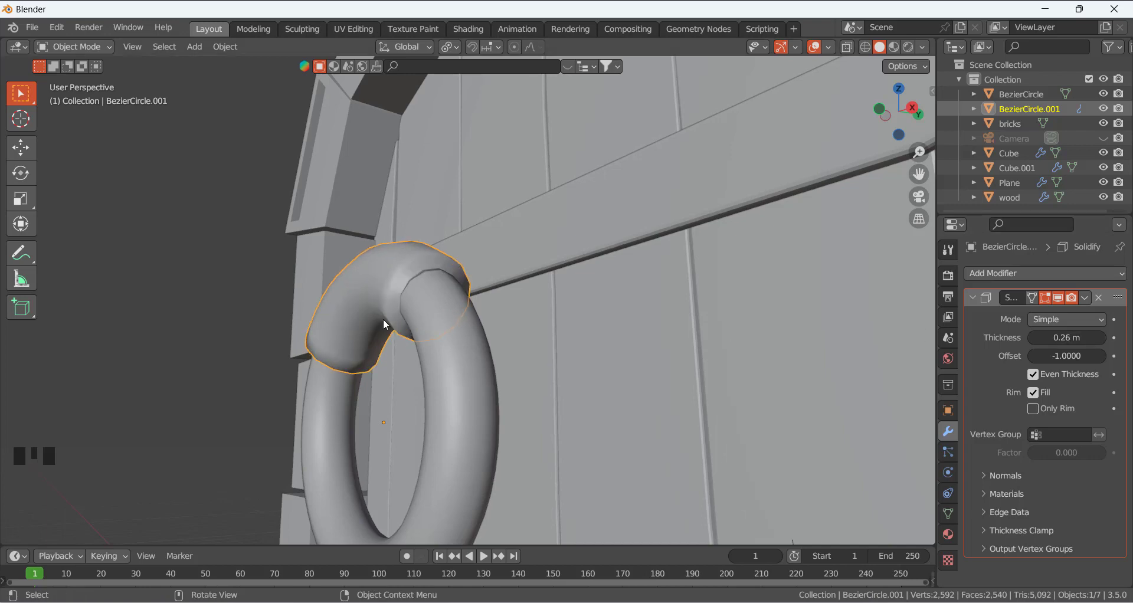
# Set the arc sleeve's Solidify thickness to 0.25 m.
pyautogui.moveTo(385, 324); pyautogui.dragTo(266, 263, button='middle')
pyautogui.scroll(-4, 554, 325)
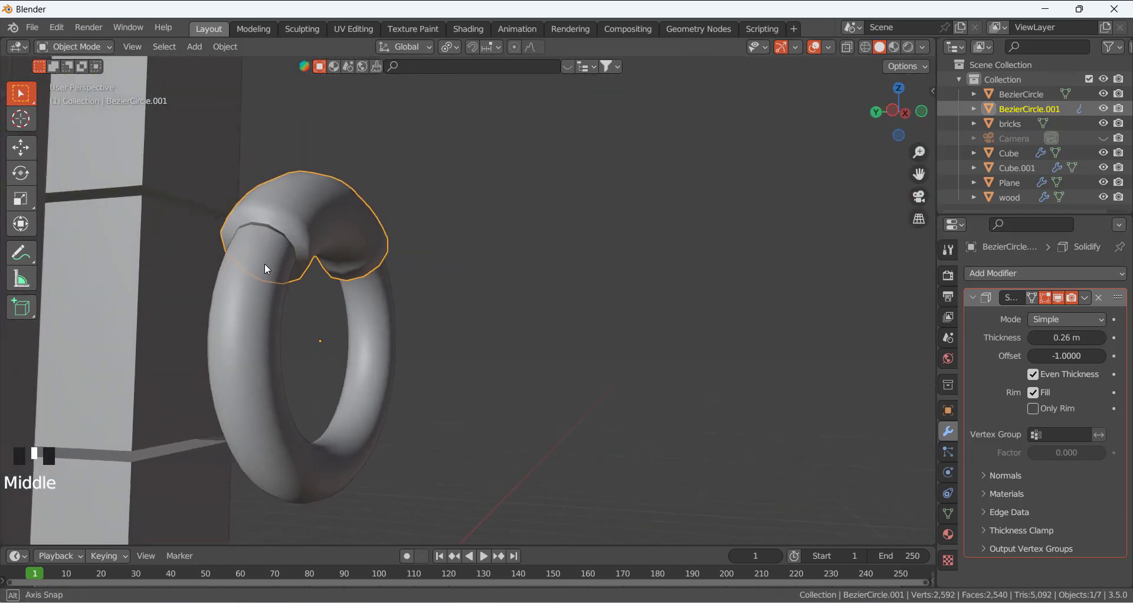
pyautogui.click(1062, 338)
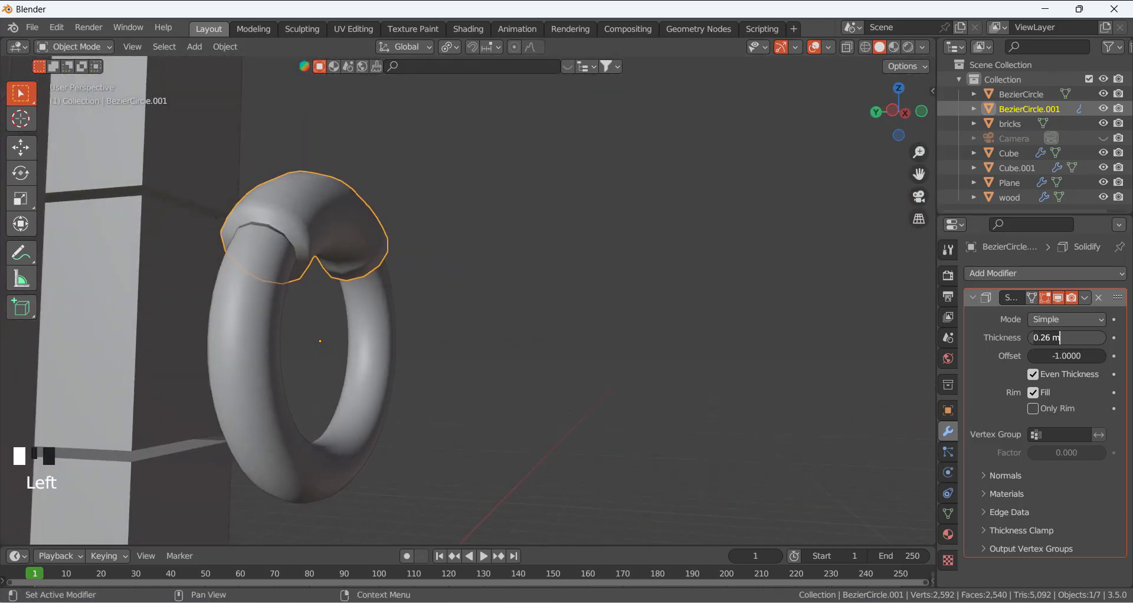
pyautogui.write('0.15')
pyautogui.press('Return')
pyautogui.click(1069, 339)
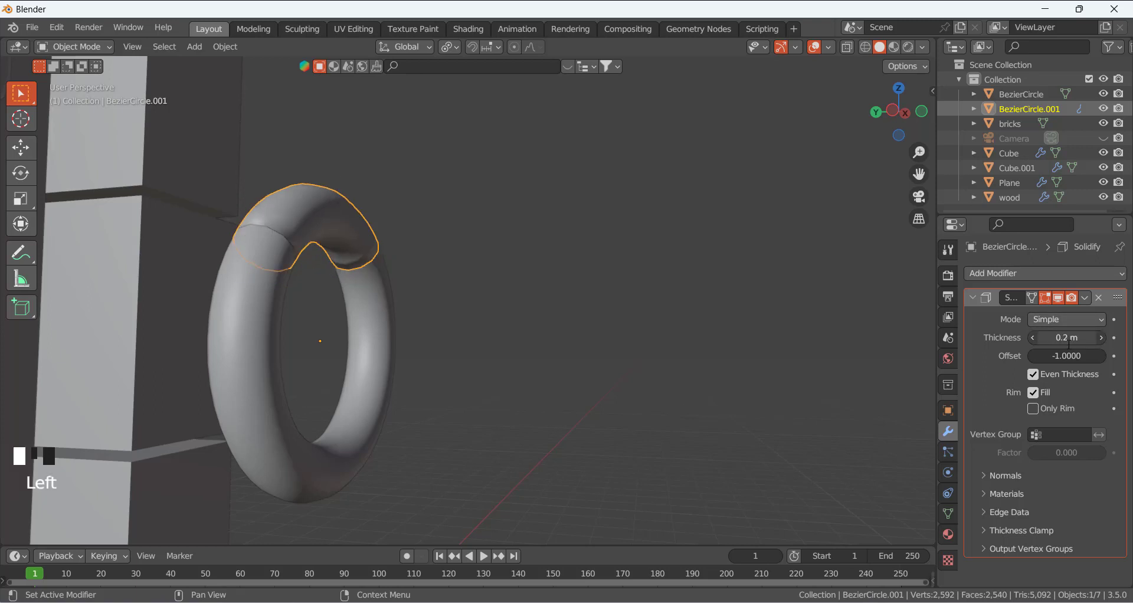
pyautogui.click(1069, 339)
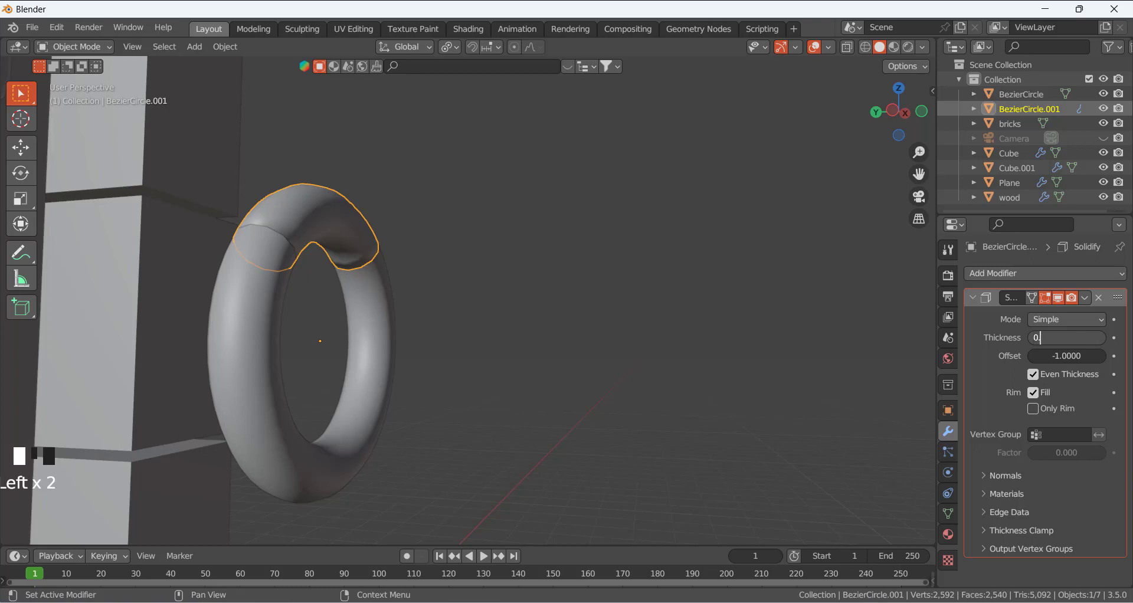
pyautogui.press('Return')
pyautogui.scroll(2, 389, 177)
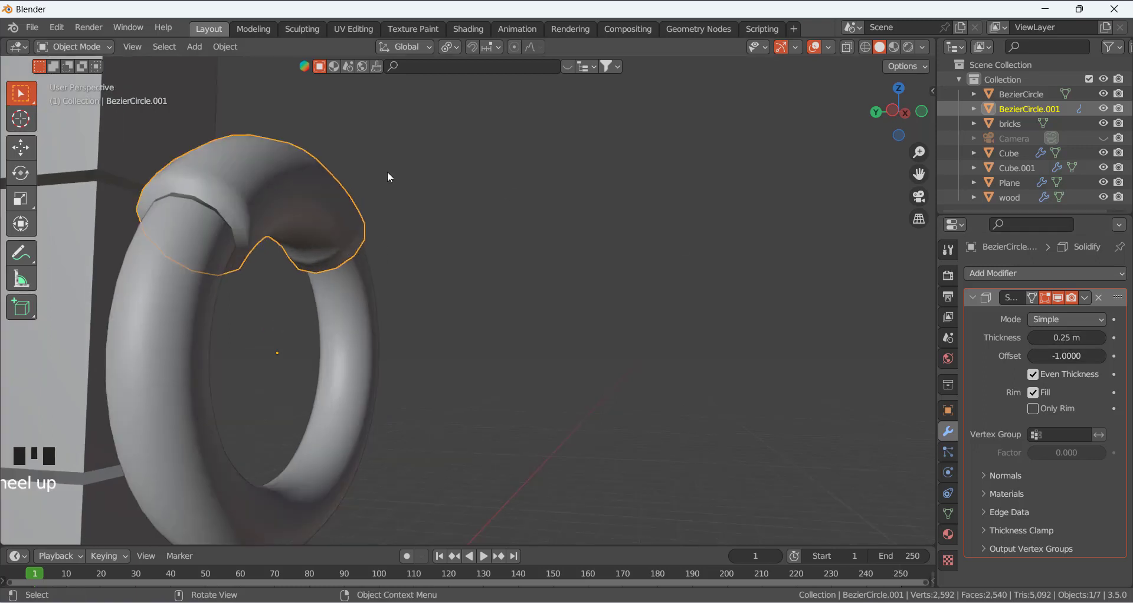
pyautogui.moveTo(354, 215); pyautogui.dragTo(367, 221, button='middle')
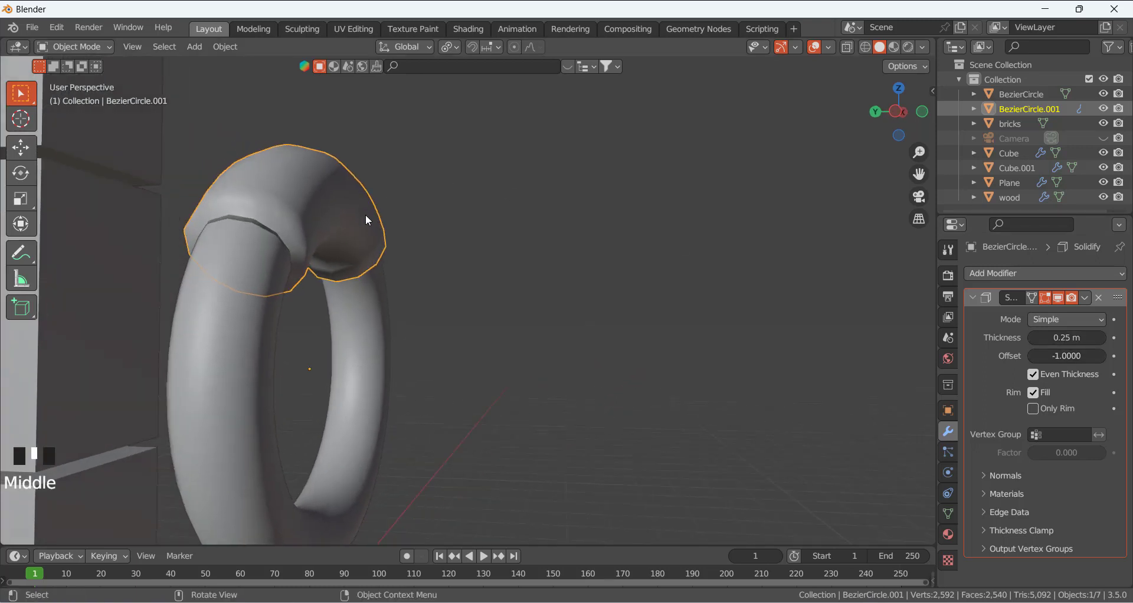
# Toggle the sleeve's Solidify Fill, Even Thickness and Only Rim options and restore each one to compare their effect.
pyautogui.click(1034, 393)
pyautogui.moveTo(282, 158); pyautogui.dragTo(296, 147, button='middle')
pyautogui.click(1045, 390)
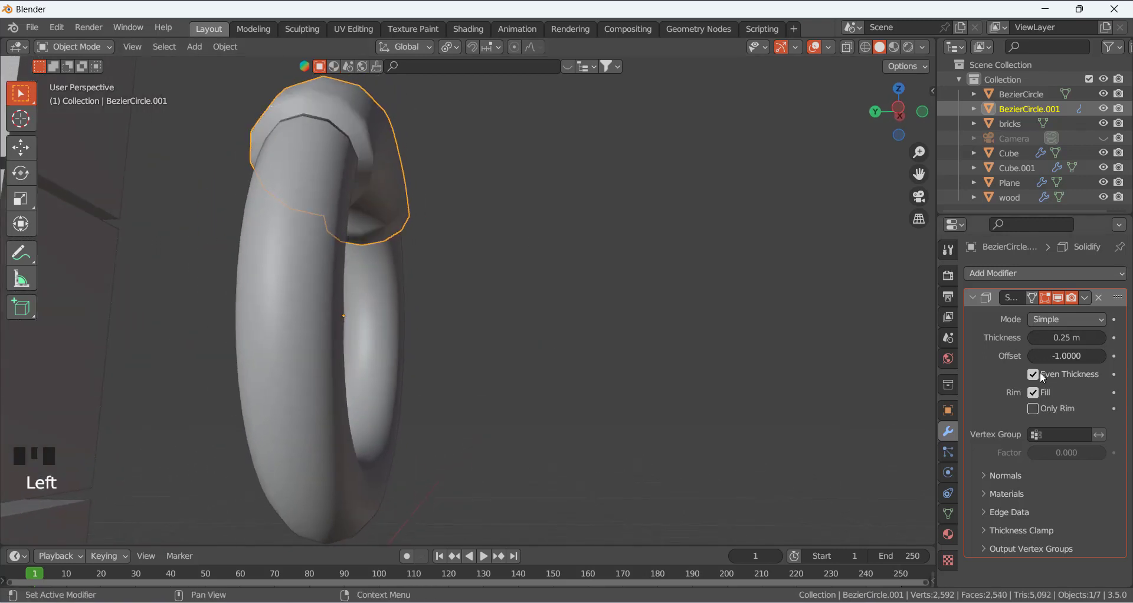
pyautogui.click(1033, 373)
pyautogui.click(1033, 373)
pyautogui.click(1033, 408)
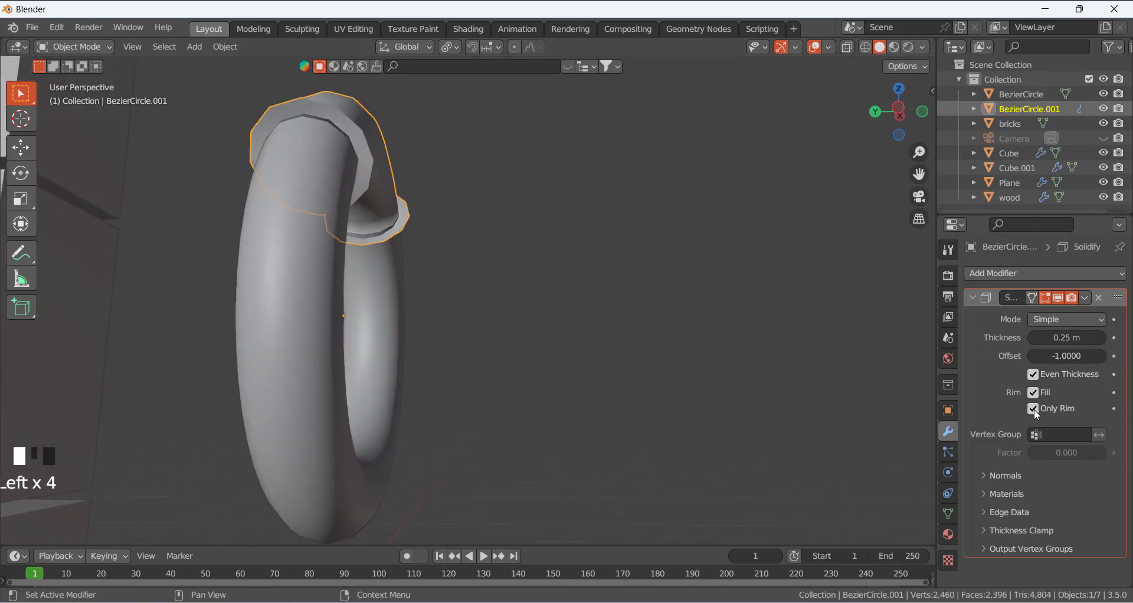
pyautogui.click(1033, 408)
# Try automatic and plain smooth shading on the ring's sleeve.
pyautogui.moveTo(644, 295); pyautogui.dragTo(551, 340, button='middle')
pyautogui.click(824, 348)
pyautogui.rightClick(314, 228)
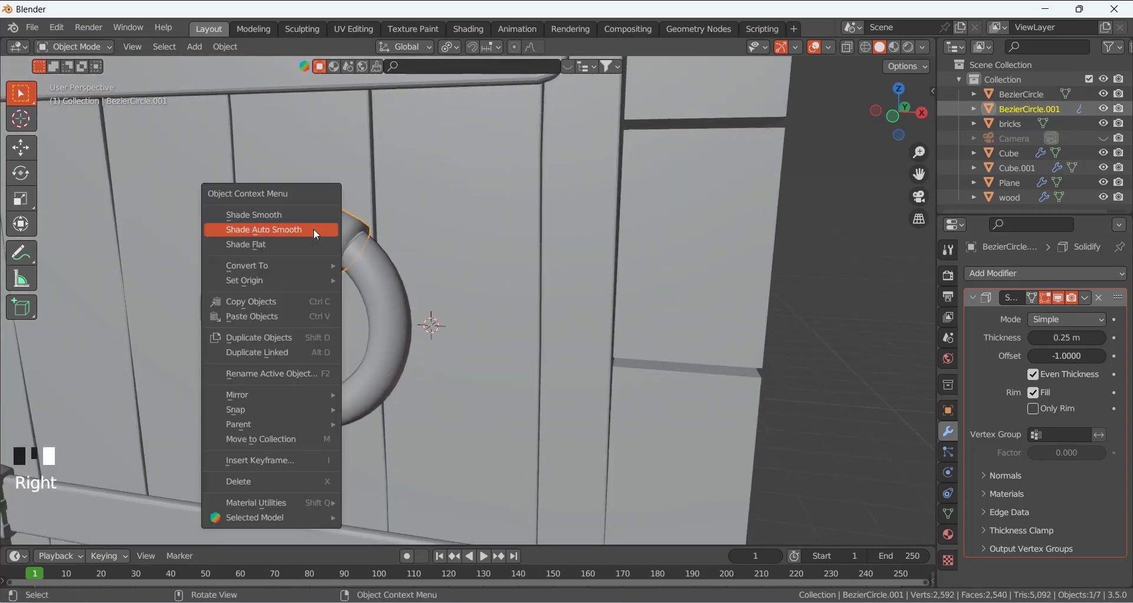
pyautogui.click(313, 228)
pyautogui.scroll(-2, 361, 251)
pyautogui.moveTo(362, 251); pyautogui.dragTo(501, 195, button='middle')
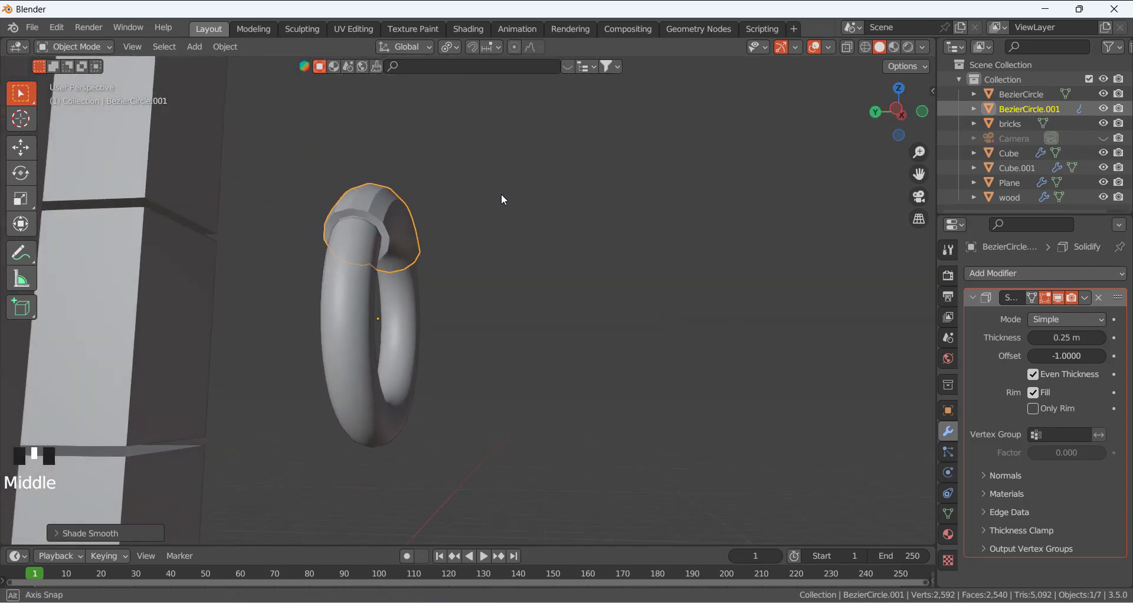
pyautogui.click(399, 211)
pyautogui.rightClick(395, 211)
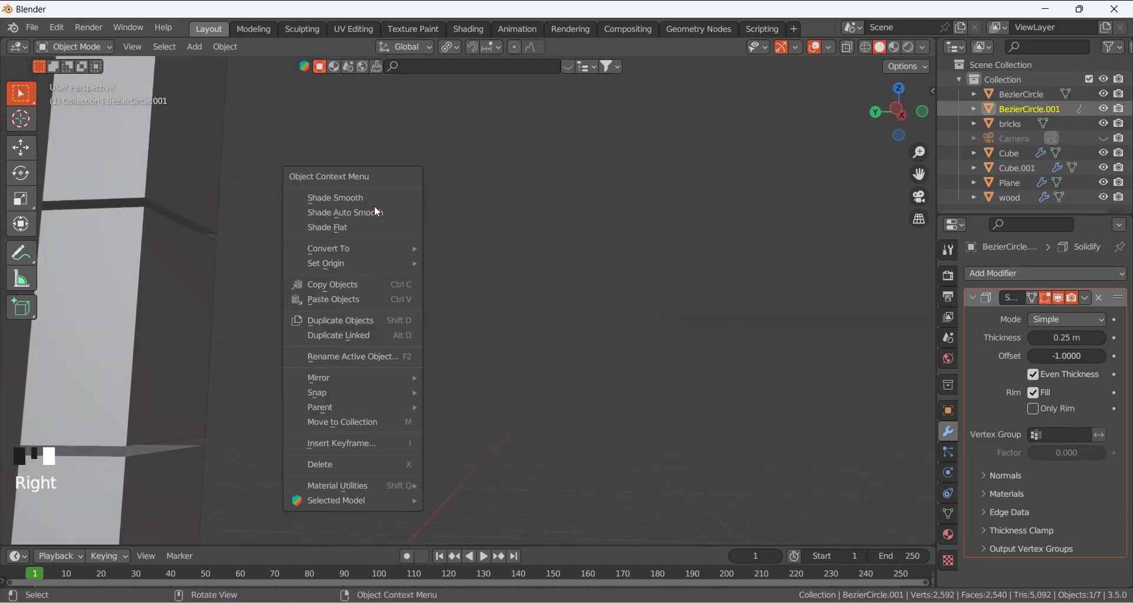
pyautogui.click(473, 193)
pyautogui.moveTo(474, 193); pyautogui.dragTo(300, 249, button='middle')
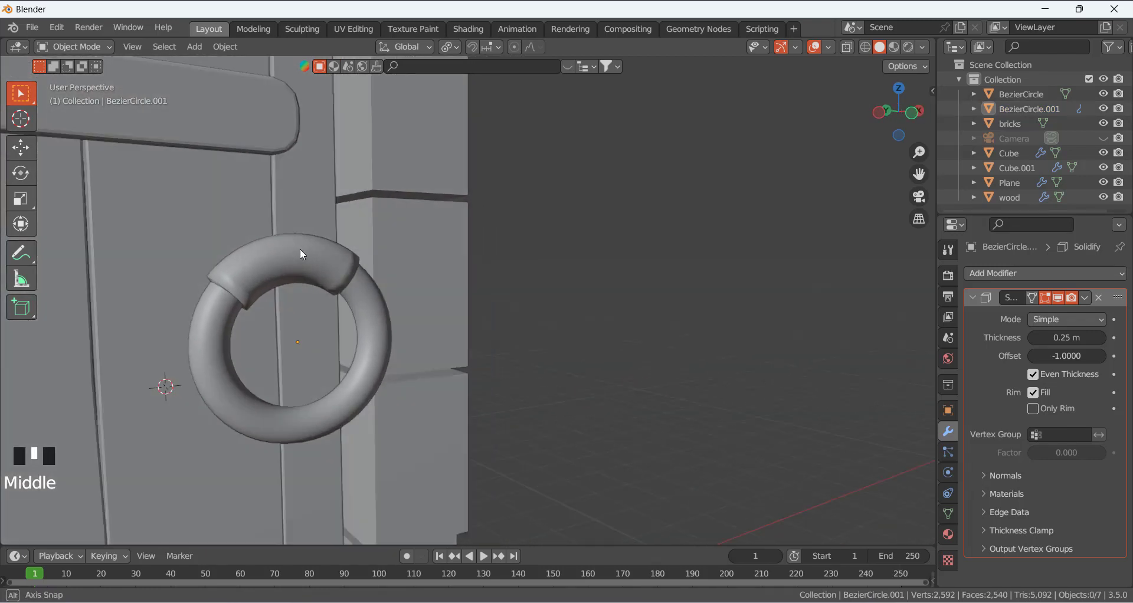
# Shade the sleeve smooth with Auto Smooth enabled at an angle of 30.2°, and deselect it.
pyautogui.click(313, 252)
pyautogui.rightClick(314, 251)
pyautogui.click(306, 248)
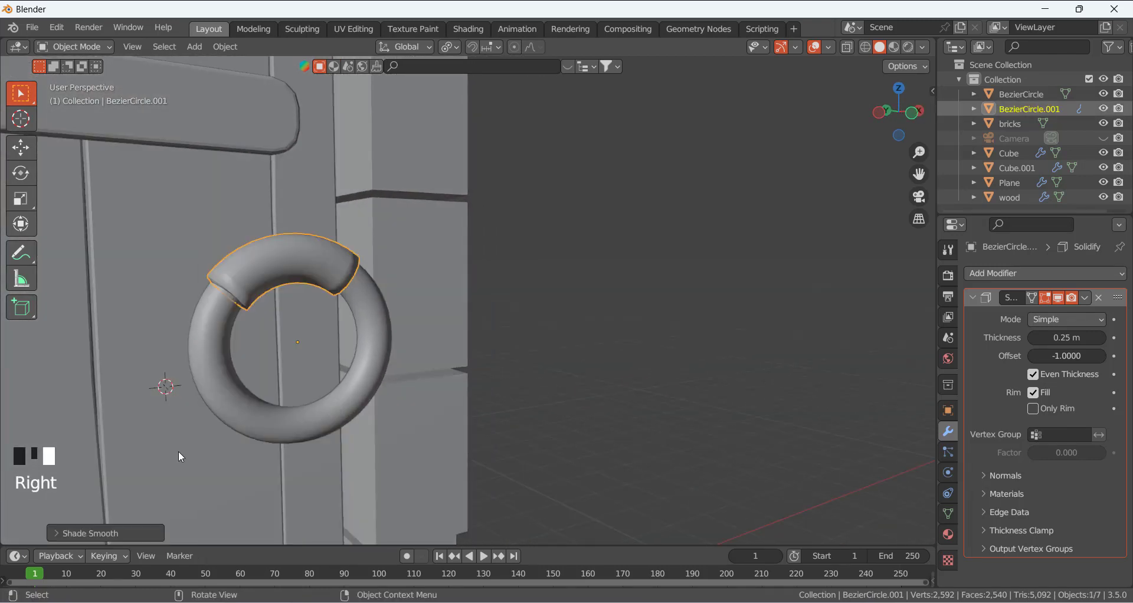
pyautogui.click(58, 529)
pyautogui.click(140, 512)
pyautogui.moveTo(155, 527); pyautogui.dragTo(157, 528)
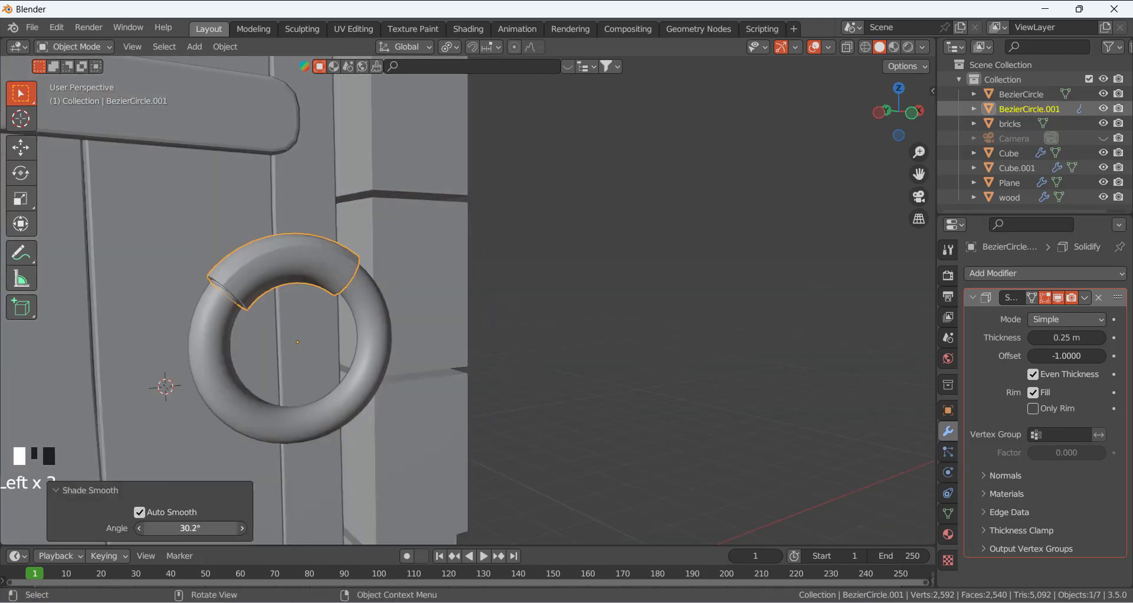
pyautogui.click(593, 434)
# Add a Bevel modifier to the sleeve and inspect the sleeve's edges and the modifier's settings.
pyautogui.moveTo(332, 300)
pyautogui.mouseDown(button='middle')
pyautogui.moveTo(416, 295)
pyautogui.moveTo(200, 321)
pyautogui.moveTo(331, 313)
pyautogui.mouseUp(button='middle')
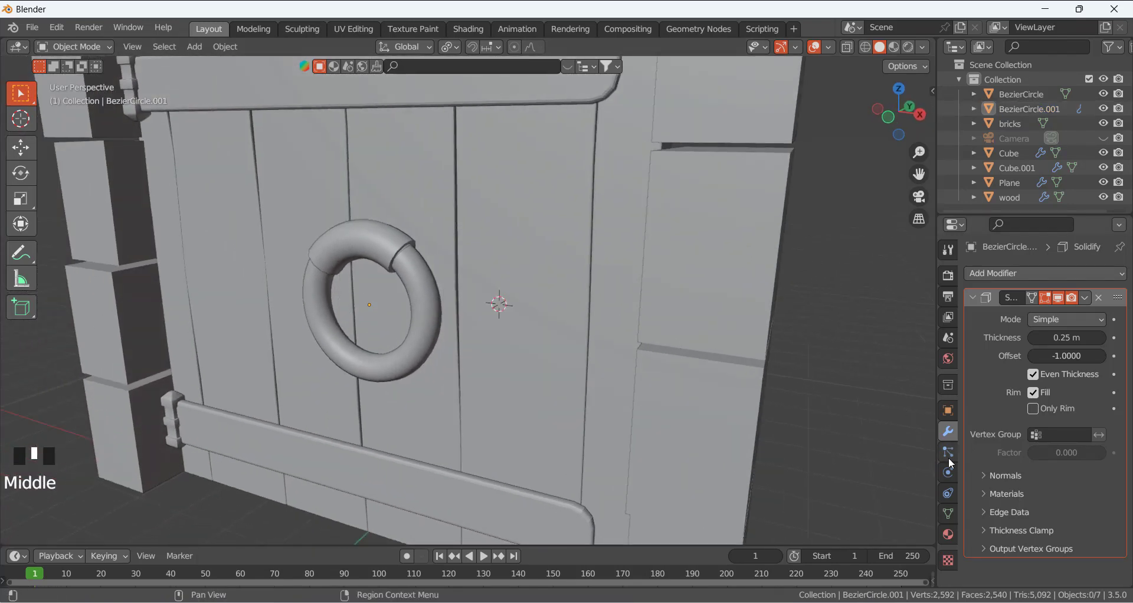
pyautogui.click(1000, 273)
pyautogui.click(829, 331)
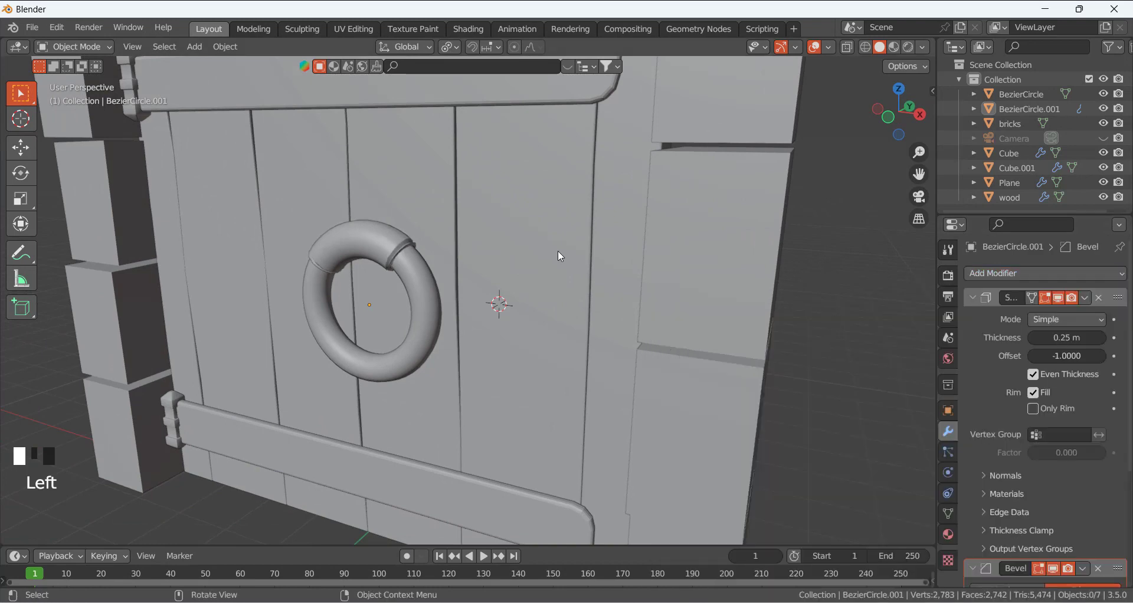
pyautogui.scroll(3, 420, 250)
pyautogui.moveTo(421, 250); pyautogui.dragTo(453, 229, button='middle')
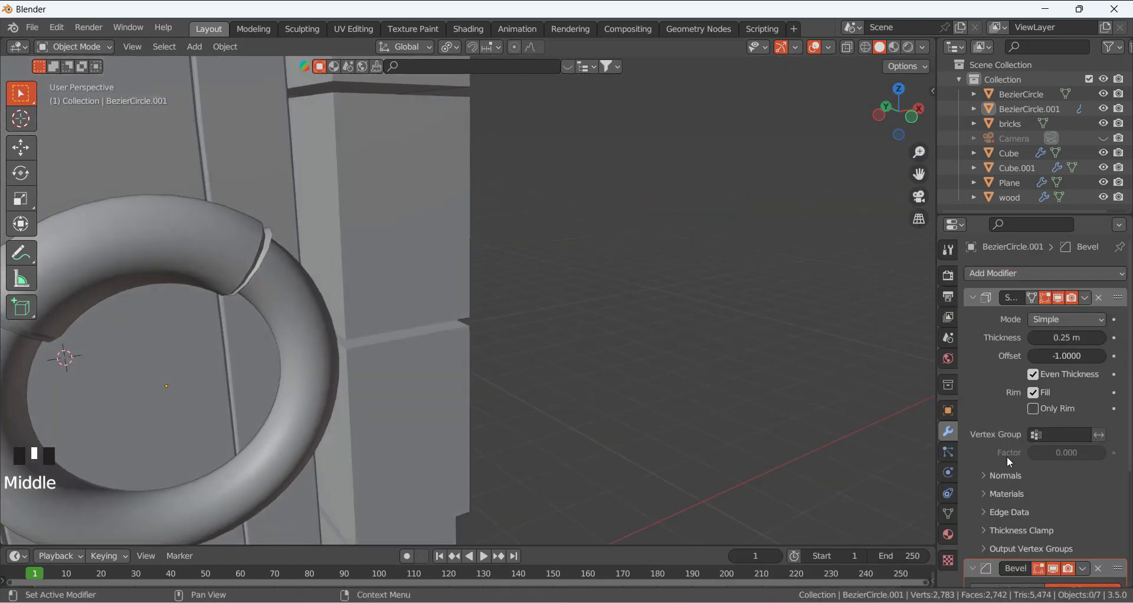
pyautogui.scroll(-12, 990, 280)
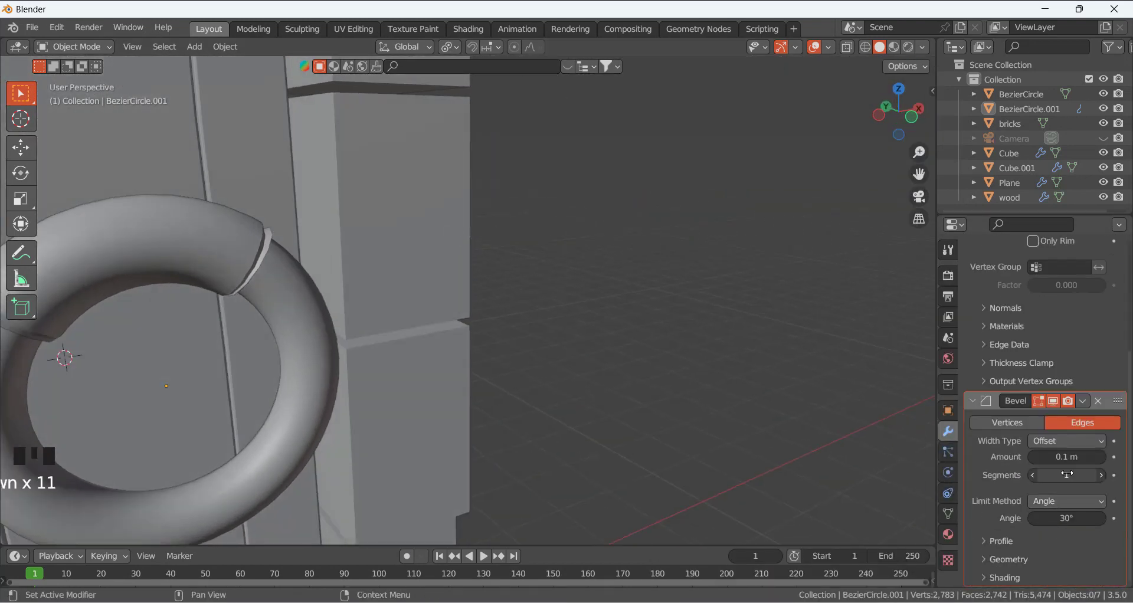
pyautogui.click(1084, 402)
pyautogui.scroll(7, 1094, 356)
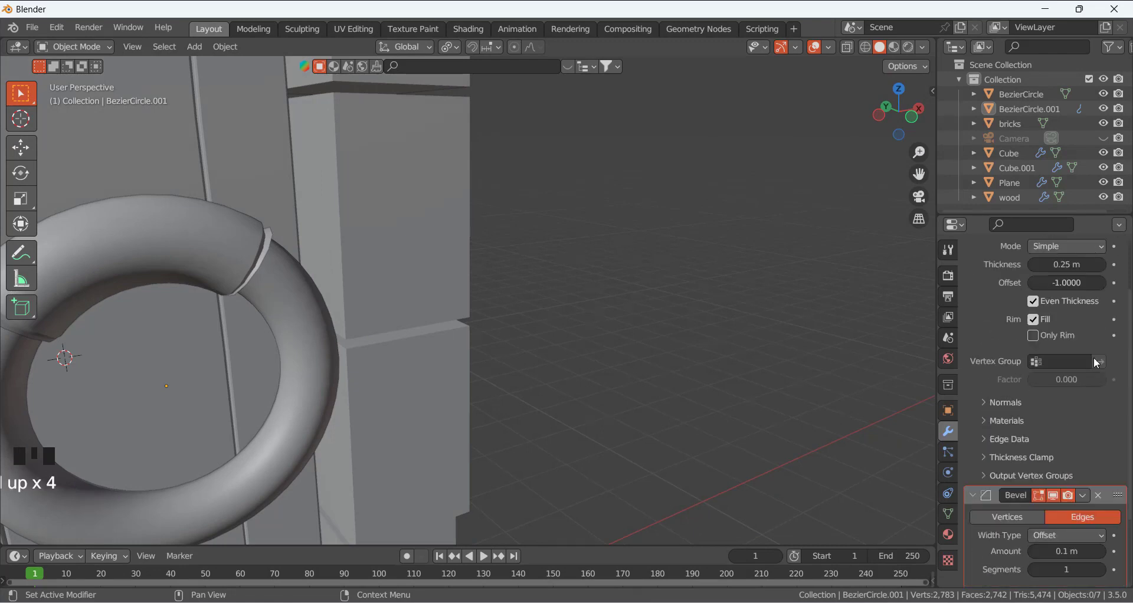
# Apply the sleeve's Solidify modifier, remove its Bevel modifier and select the sleeve.
pyautogui.click(1086, 297)
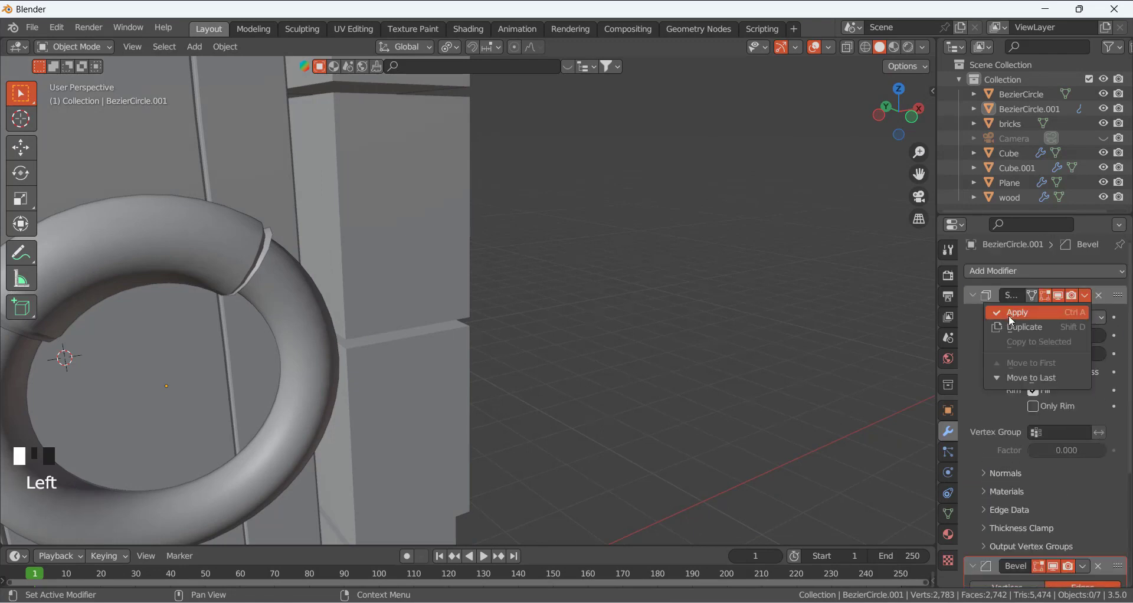
pyautogui.click(1008, 315)
pyautogui.scroll(-2, 531, 293)
pyautogui.click(1099, 297)
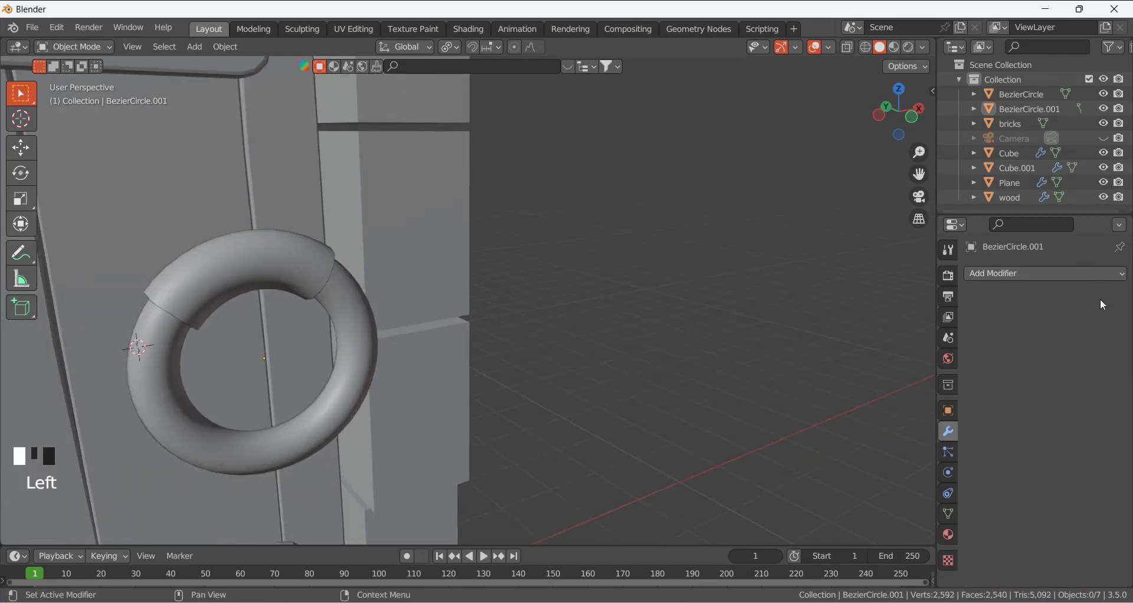
pyautogui.moveTo(331, 261); pyautogui.dragTo(261, 250, button='middle')
pyautogui.click(331, 242)
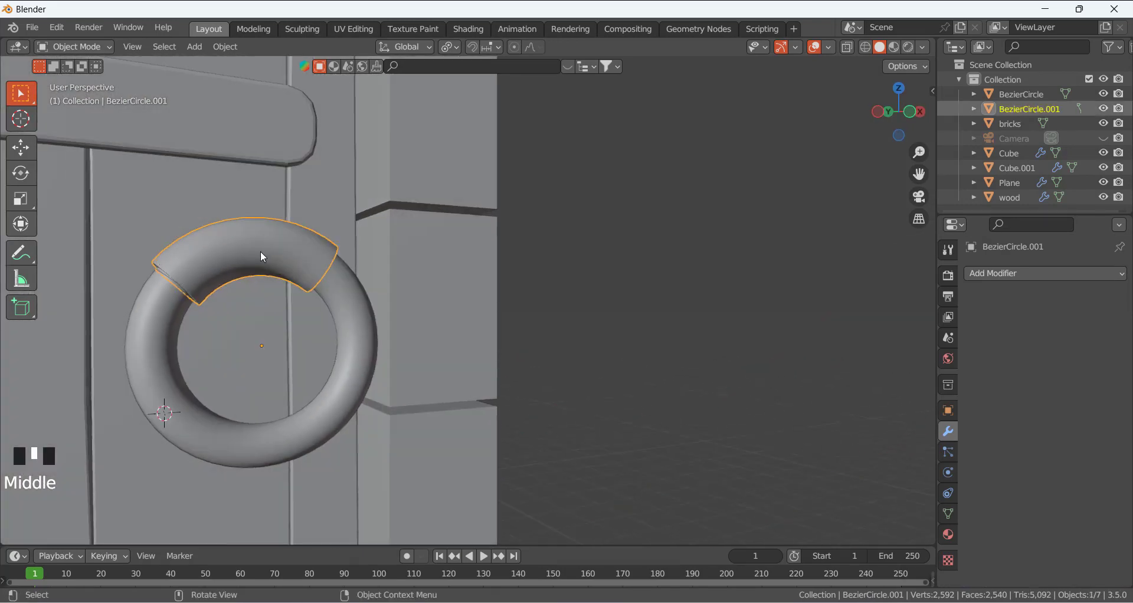
pyautogui.press('Tab')
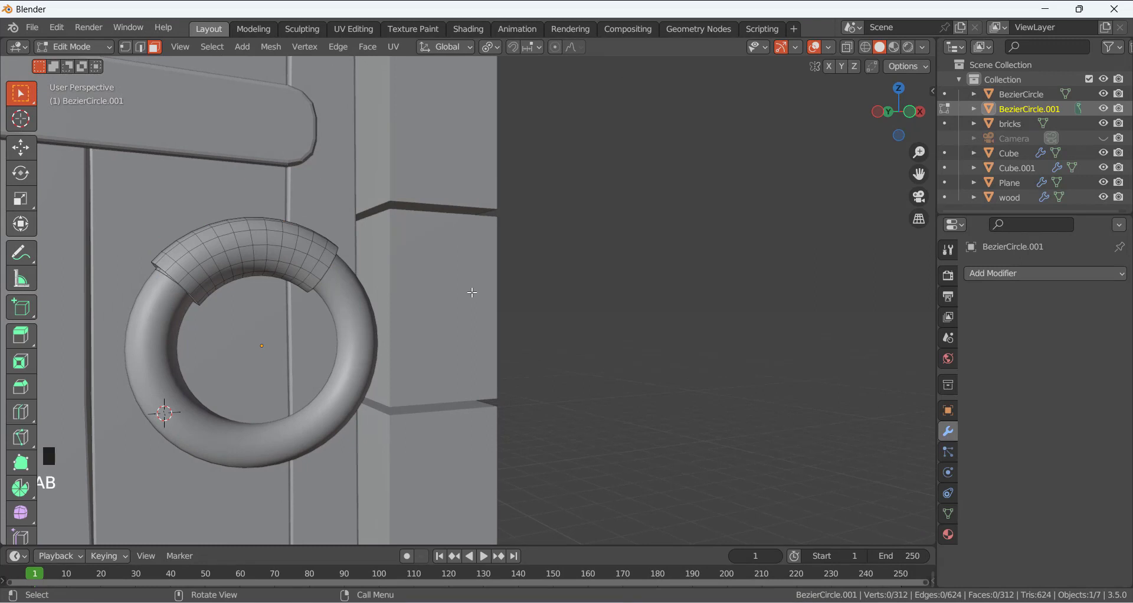
pyautogui.press('a')
pyautogui.moveTo(245, 281); pyautogui.dragTo(275, 282, button='middle')
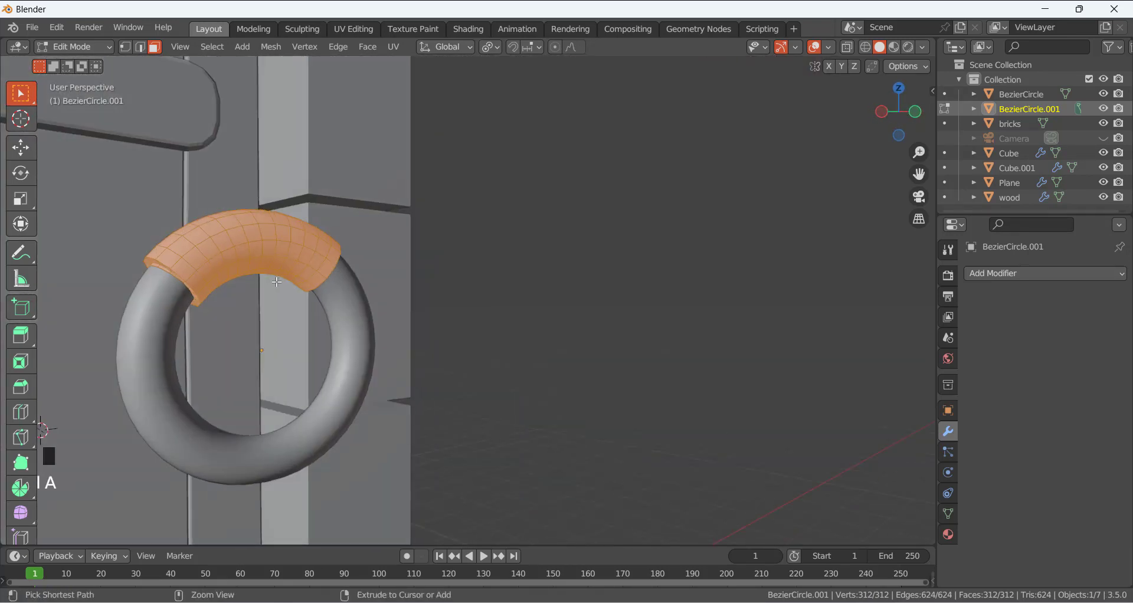
pyautogui.hotkey('ctrl', 'a')
pyautogui.hotkey('ctrl', 'a')
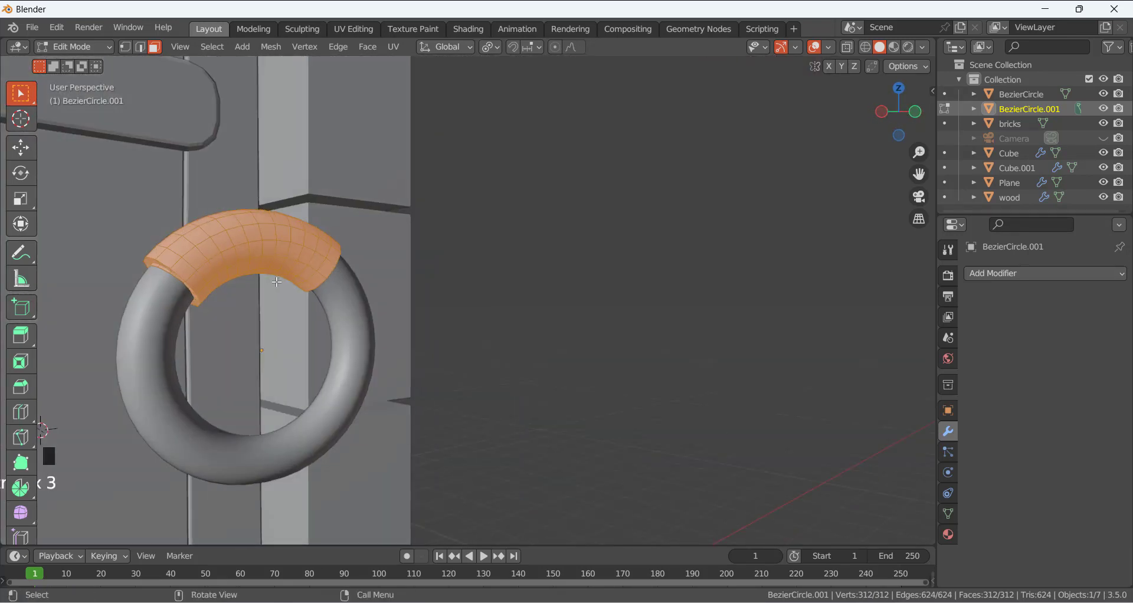
pyautogui.hotkey('alt', 'a')
pyautogui.scroll(-5, 433, 276)
pyautogui.press('Tab')
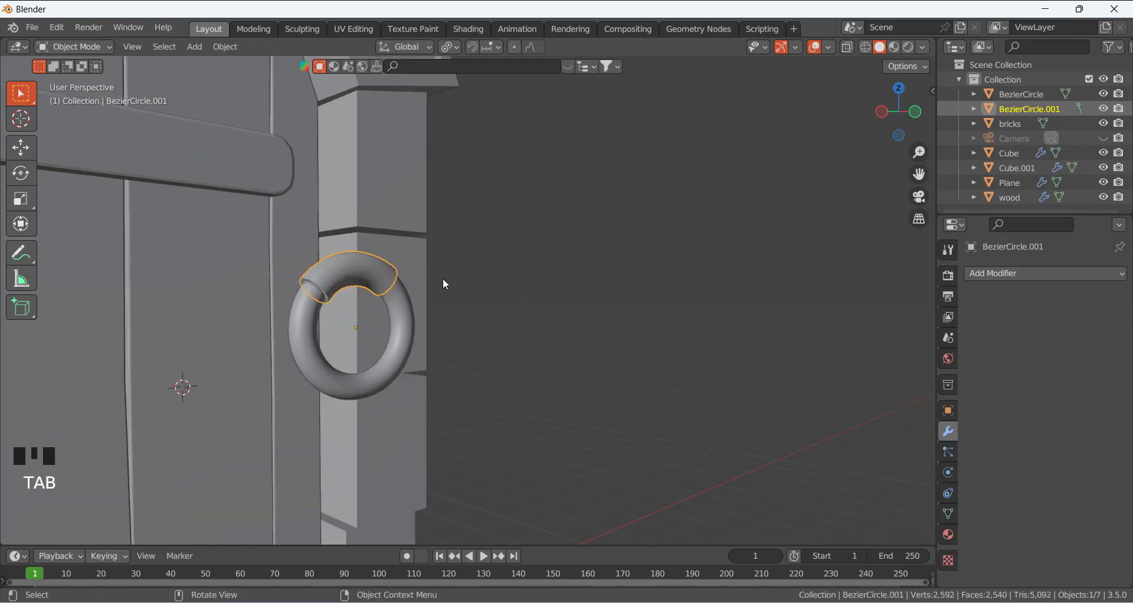
# In Edit Mode, select a block of 18 faces, three rows by six columns, on the sleeve's upper outer side.
pyautogui.moveTo(442, 278); pyautogui.dragTo(569, 326, button='middle')
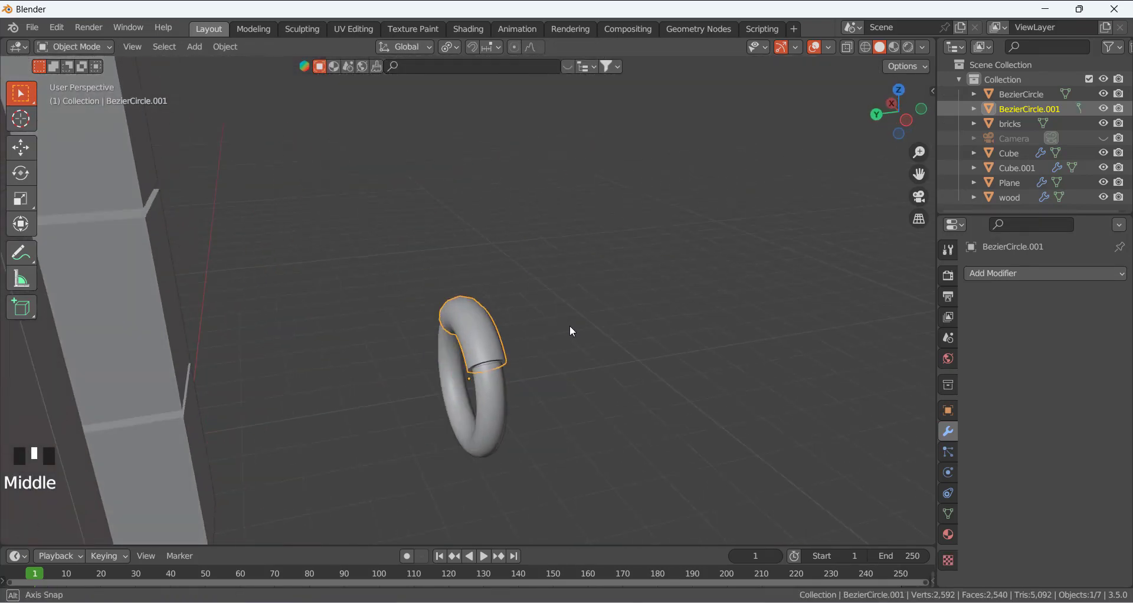
pyautogui.press('Tab')
pyautogui.scroll(5, 495, 314)
pyautogui.moveTo(464, 339); pyautogui.dragTo(472, 319, button='middle')
pyautogui.keyDown('shift'); pyautogui.click(633, 226); pyautogui.keyUp('shift')
pyautogui.keyDown('shift'); pyautogui.click(630, 225); pyautogui.keyUp('shift')
pyautogui.keyDown('shift'); pyautogui.click(667, 224); pyautogui.keyUp('shift')
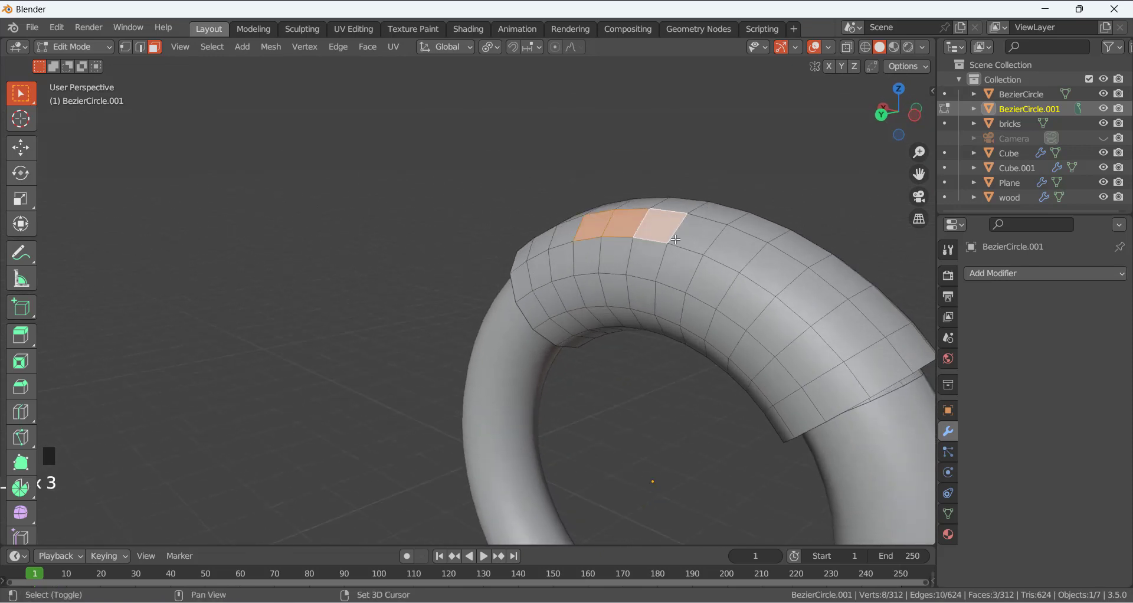
pyautogui.keyDown('shift'); pyautogui.click(705, 228); pyautogui.keyUp('shift')
pyautogui.keyDown('shift'); pyautogui.click(687, 266); pyautogui.keyUp('shift')
pyautogui.keyDown('shift'); pyautogui.click(647, 259); pyautogui.keyUp('shift')
pyautogui.keyDown('shift'); pyautogui.click(605, 261); pyautogui.keyUp('shift')
pyautogui.keyDown('shift'); pyautogui.click(588, 258); pyautogui.keyUp('shift')
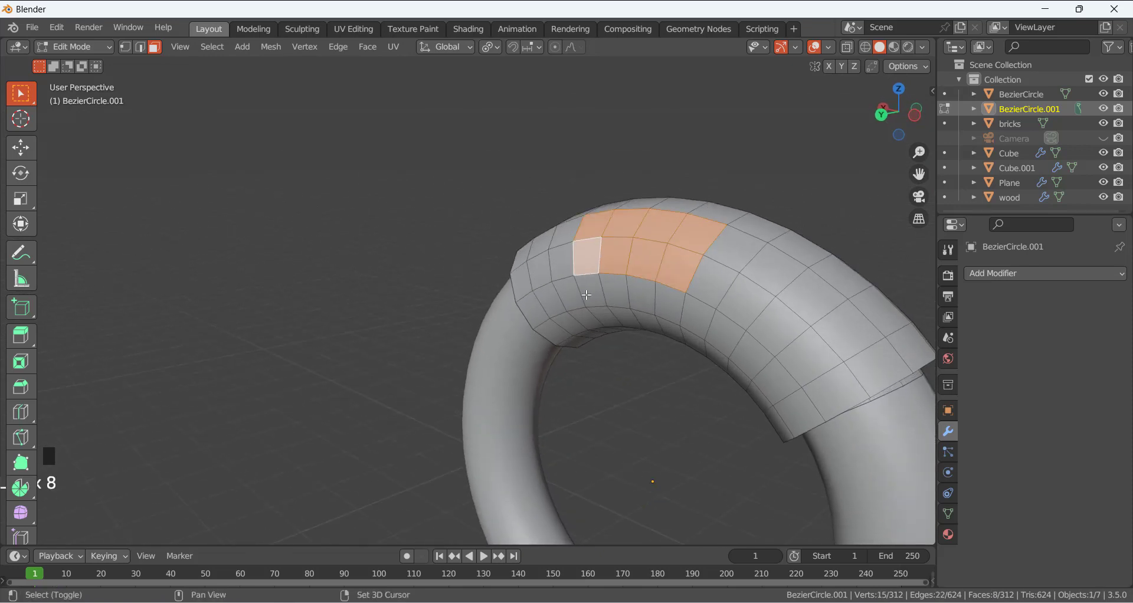
pyautogui.keyDown('shift'); pyautogui.click(591, 290); pyautogui.keyUp('shift')
pyautogui.keyDown('shift'); pyautogui.click(617, 293); pyautogui.keyUp('shift')
pyautogui.keyDown('shift'); pyautogui.click(642, 296); pyautogui.keyUp('shift')
pyautogui.keyDown('shift'); pyautogui.click(669, 301); pyautogui.keyUp('shift')
pyautogui.keyDown('shift'); pyautogui.click(712, 282); pyautogui.keyUp('shift')
pyautogui.keyDown('shift'); pyautogui.click(727, 246); pyautogui.keyUp('shift')
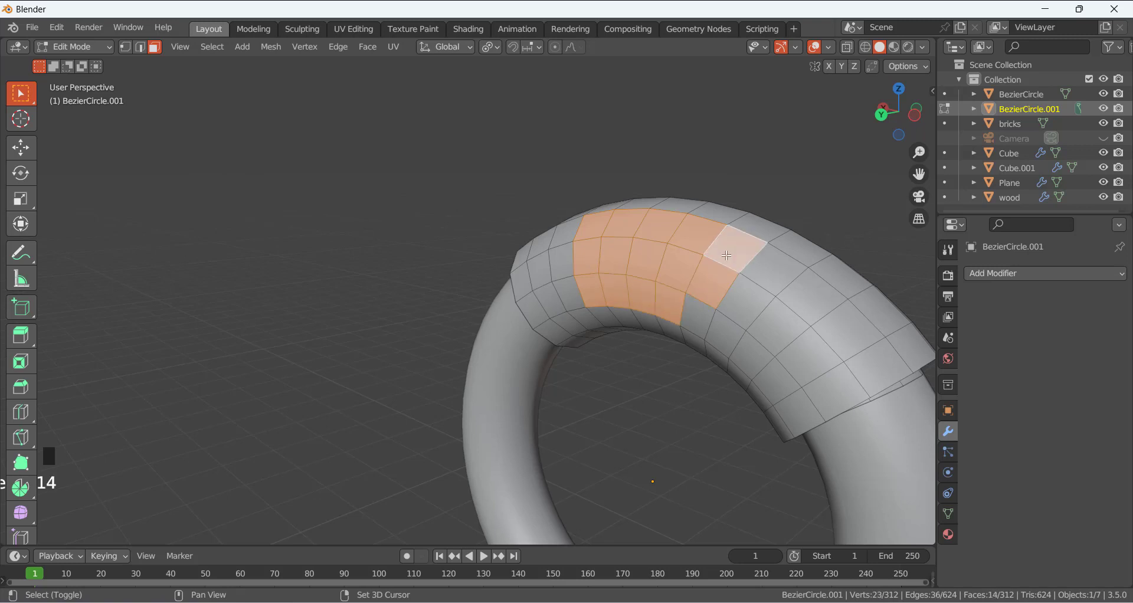
pyautogui.keyDown('shift'); pyautogui.click(697, 316); pyautogui.keyUp('shift')
pyautogui.keyDown('shift'); pyautogui.click(726, 332); pyautogui.keyUp('shift')
pyautogui.keyDown('shift'); pyautogui.click(748, 255); pyautogui.keyUp('shift')
pyautogui.keyDown('shift'); pyautogui.click(746, 301); pyautogui.keyUp('shift')
pyautogui.keyDown('shift'); pyautogui.click(780, 273); pyautogui.keyUp('shift')
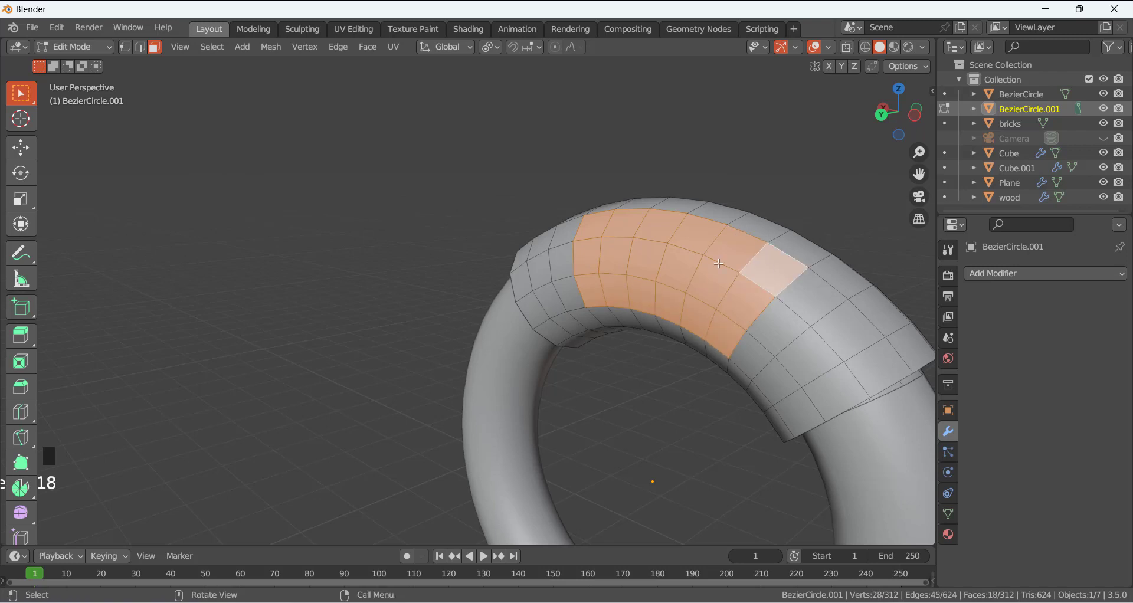
pyautogui.moveTo(779, 273); pyautogui.dragTo(729, 262, button='middle')
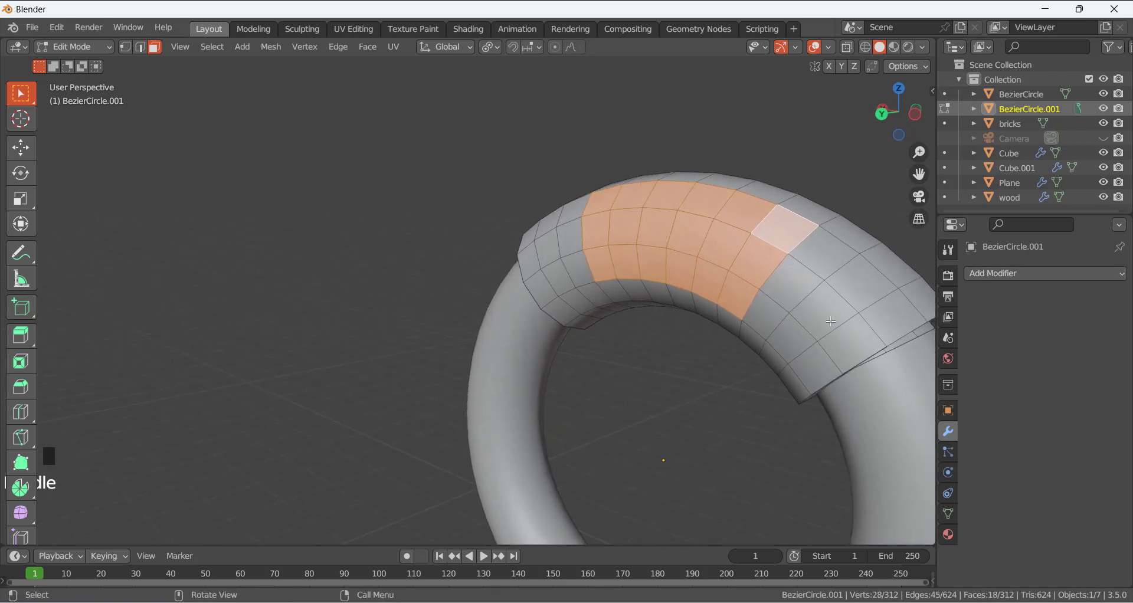
pyautogui.moveTo(683, 225); pyautogui.dragTo(643, 279, button='middle')
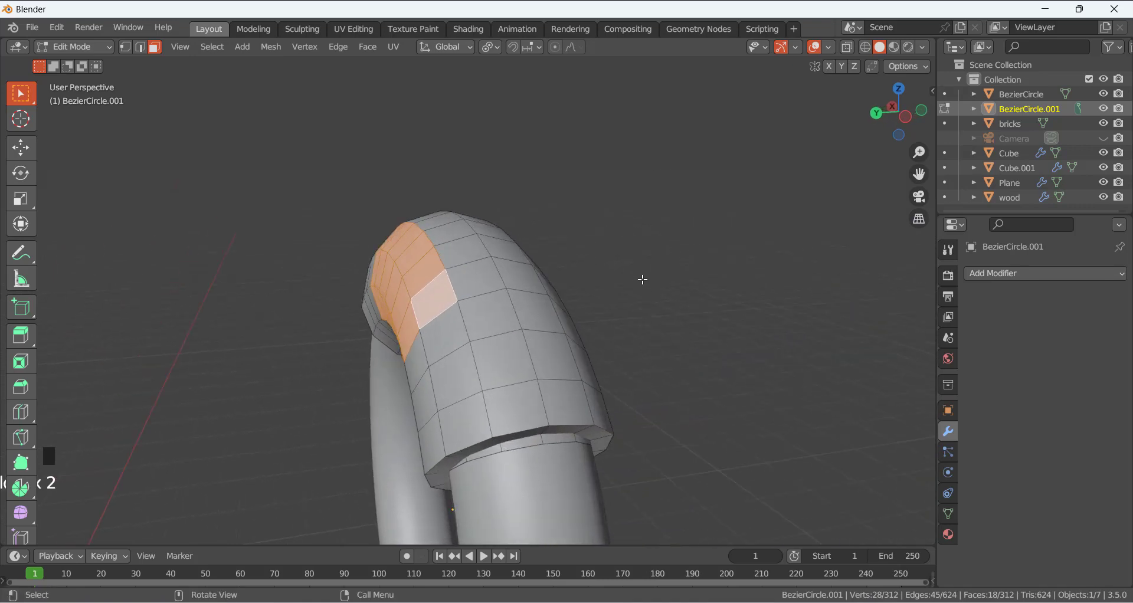
pyautogui.press('e')
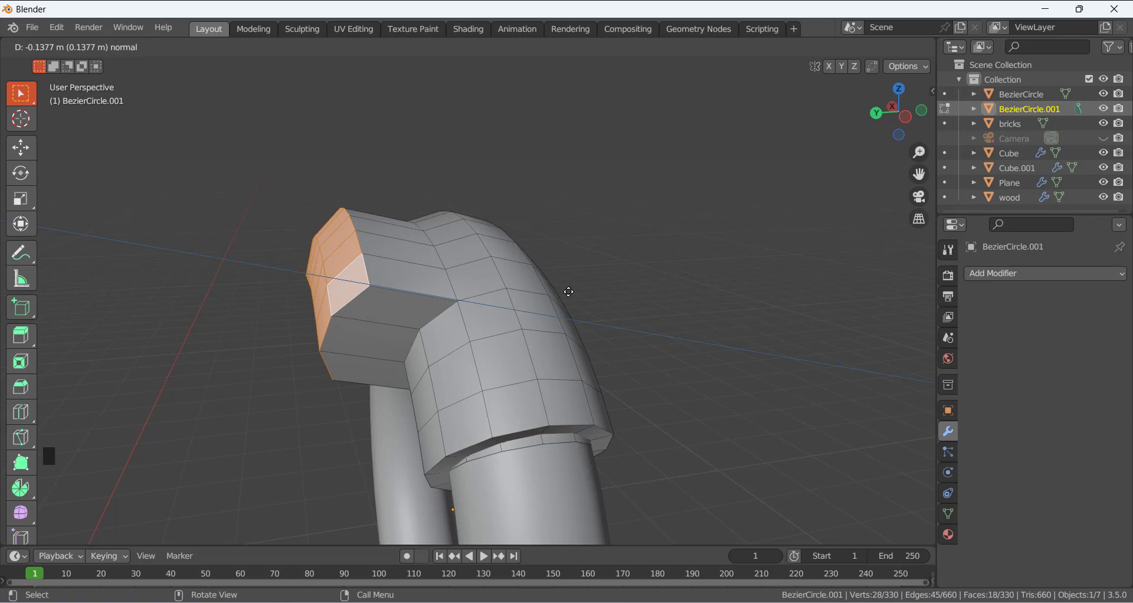
pyautogui.press('Escape')
pyautogui.hotkey('ctrl', 'z')
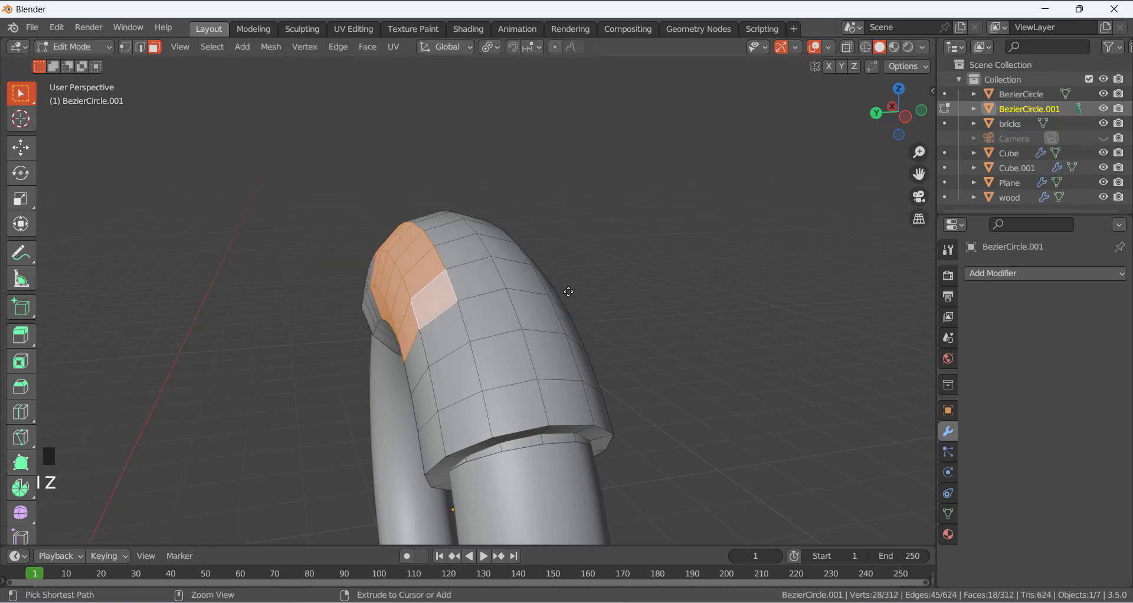
# Set the transform orientation to Normal.
pyautogui.click(494, 51)
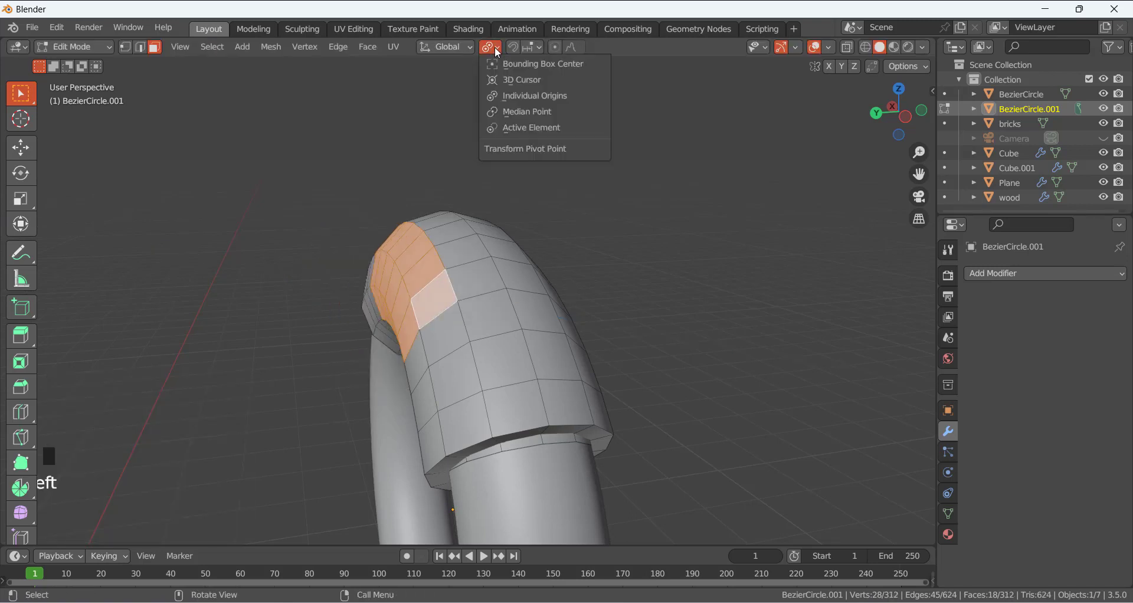
pyautogui.click(470, 47)
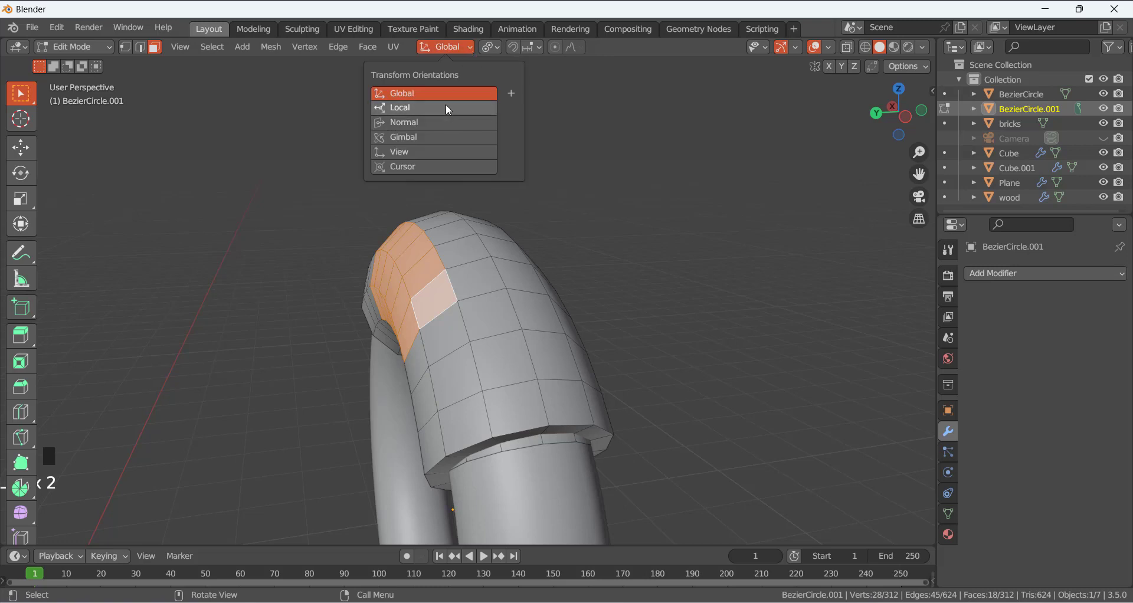
pyautogui.click(452, 124)
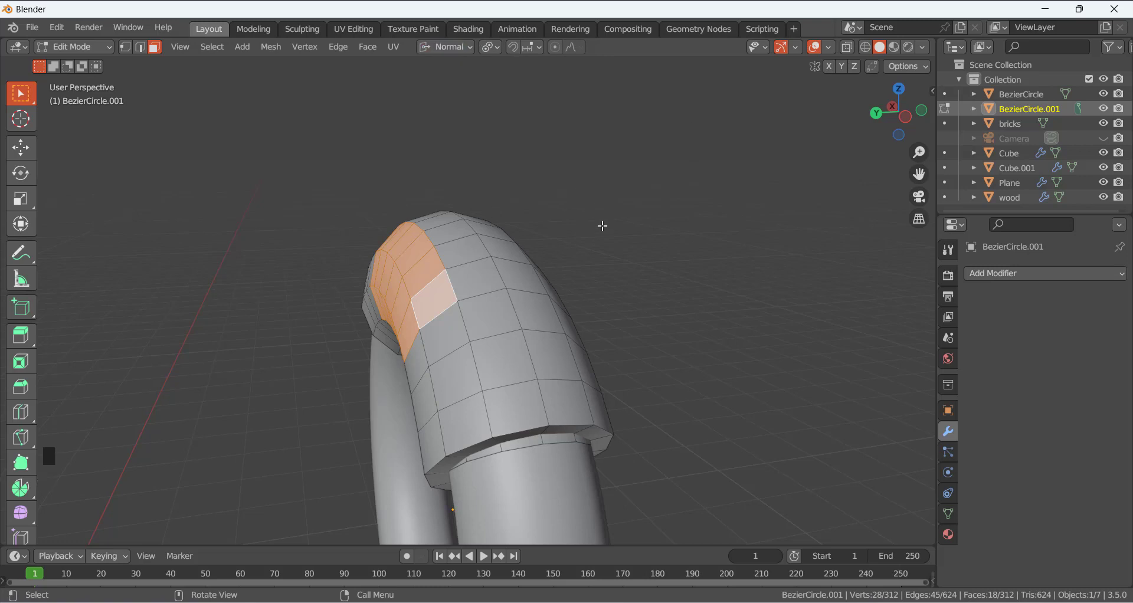
pyautogui.press('e')
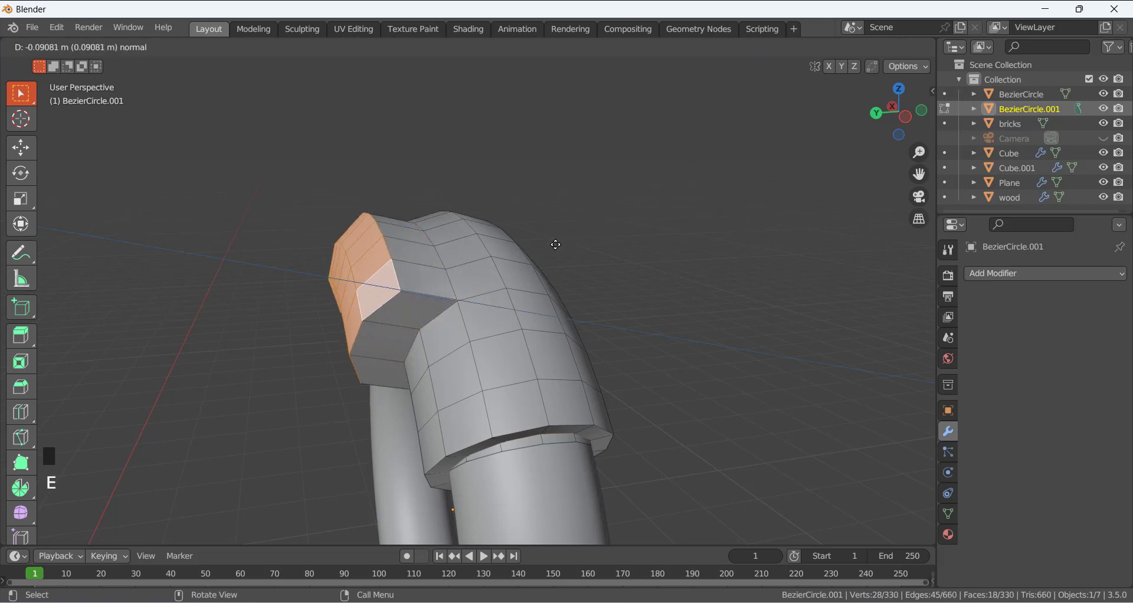
pyautogui.press('y')
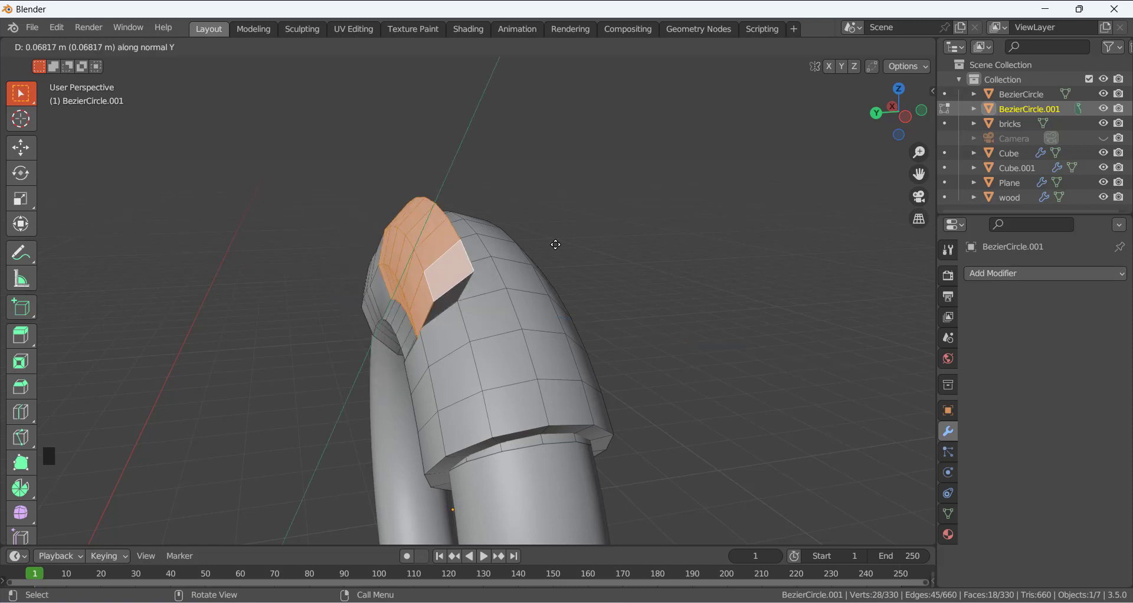
pyautogui.press('z')
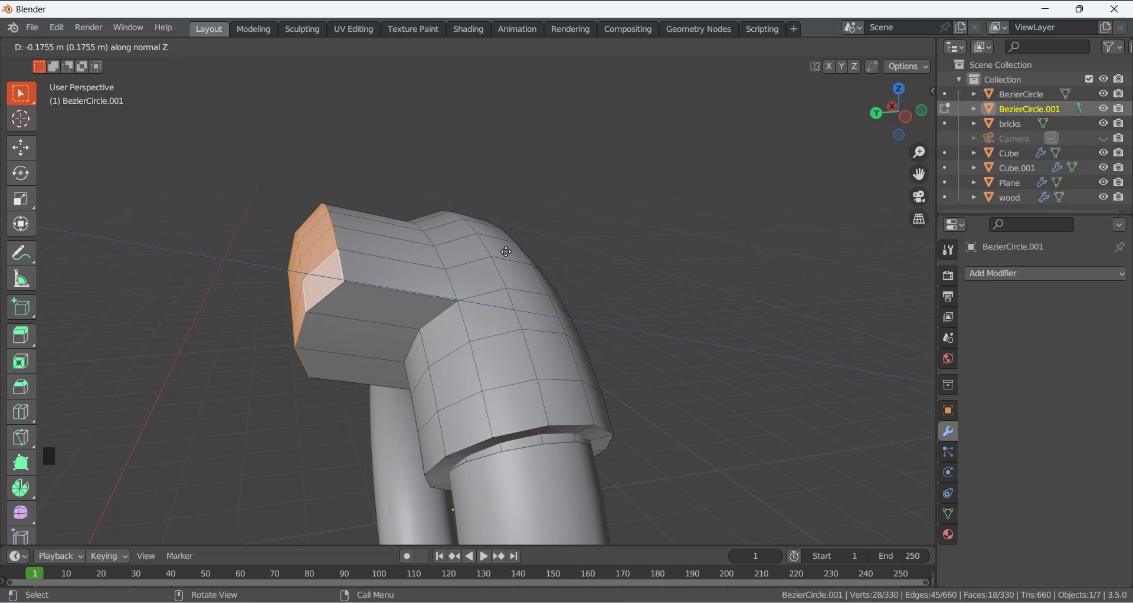
pyautogui.press('Escape')
pyautogui.scroll(-5, 431, 235)
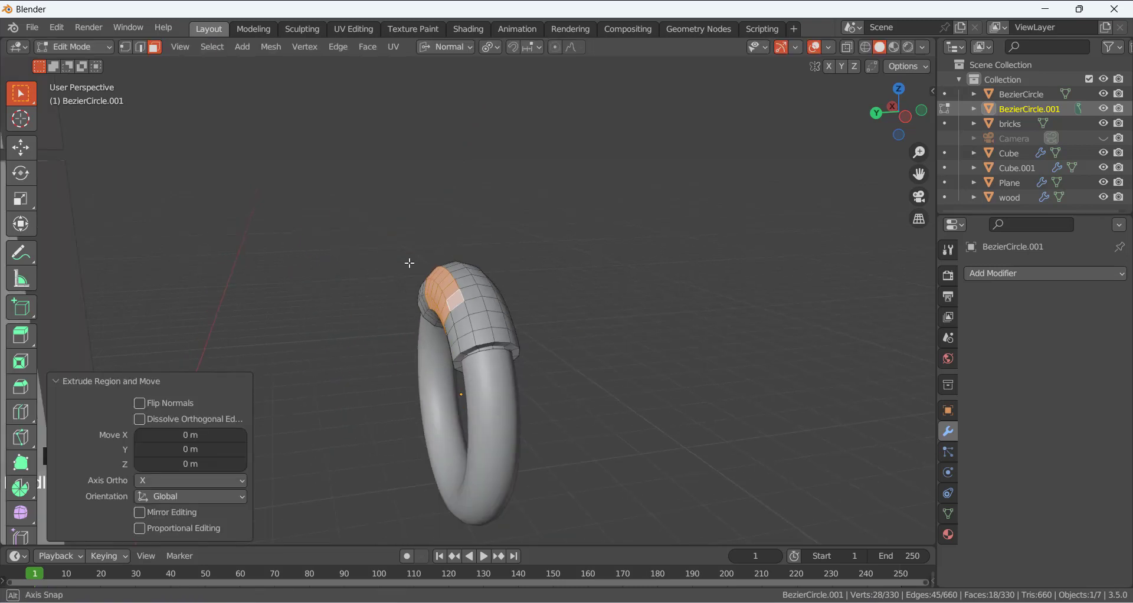
pyautogui.moveTo(409, 260); pyautogui.dragTo(462, 261, button='middle')
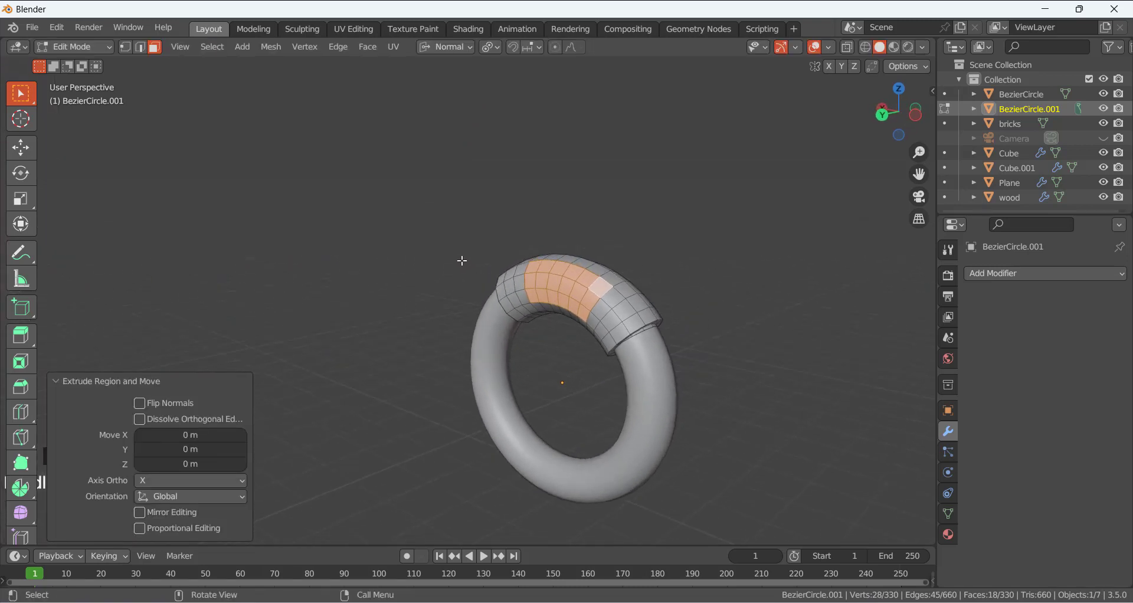
# Set the pivot point to Individual Origins and extrude the selected sleeve faces about 0.22 m along their normal, toward the door.
pyautogui.click(497, 50)
pyautogui.click(512, 97)
pyautogui.press('e')
pyautogui.rightClick(467, 291)
pyautogui.moveTo(509, 260); pyautogui.dragTo(400, 282, button='middle')
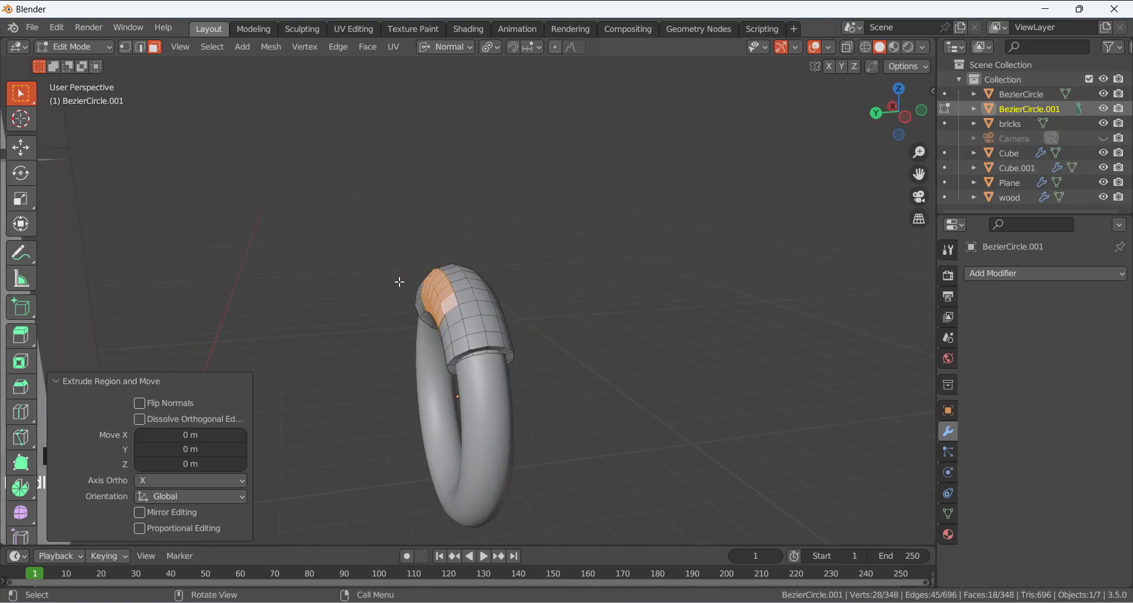
pyautogui.press('e')
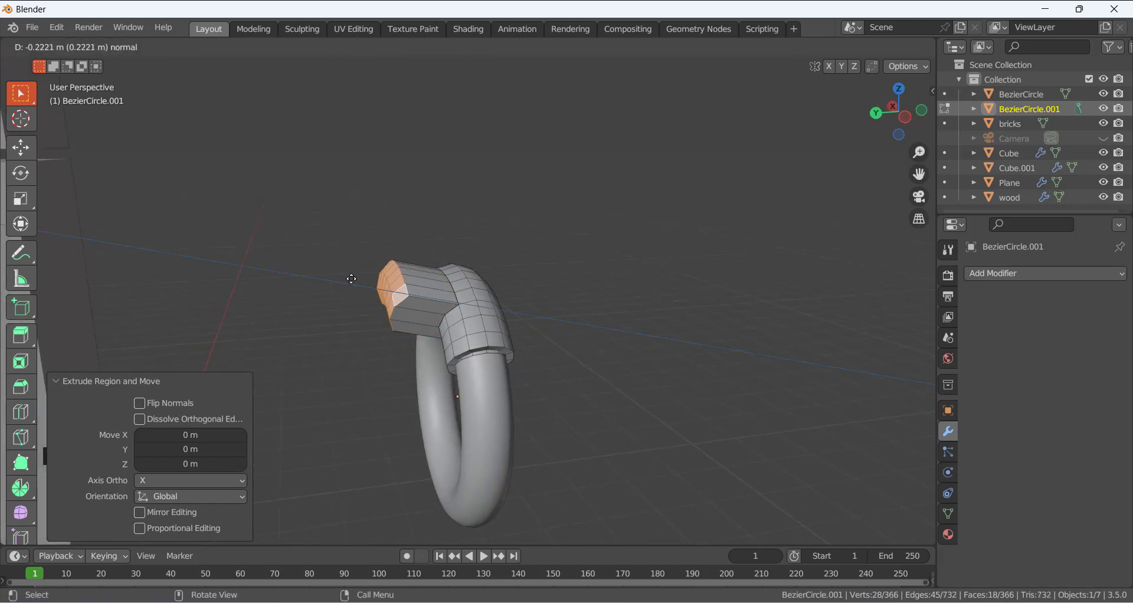
pyautogui.click(352, 278)
# In the right side view, move the extruded end faces about -0.038 m in Y and -0.049 m in Z to level the extrusion.
pyautogui.press('KP_3')
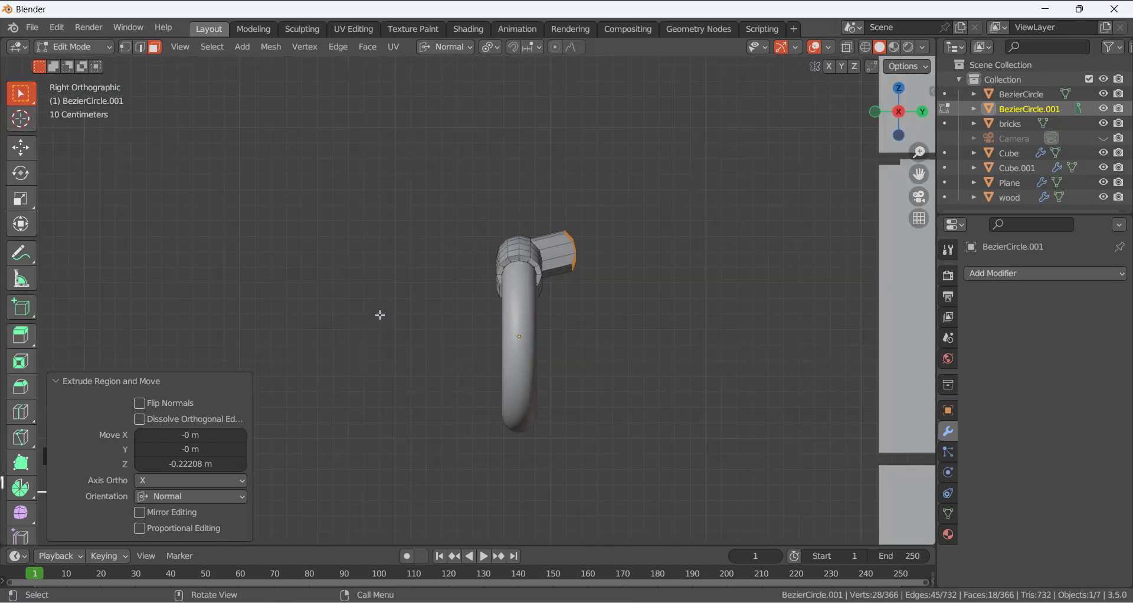
pyautogui.press('g')
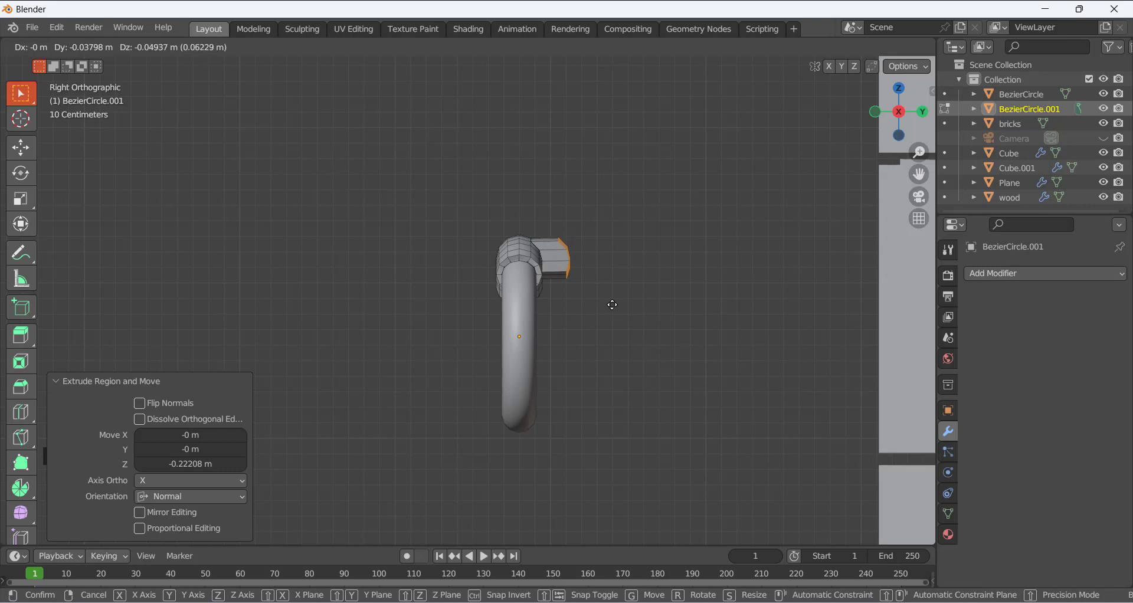
pyautogui.click(612, 304)
pyautogui.moveTo(625, 253); pyautogui.dragTo(824, 200, button='middle')
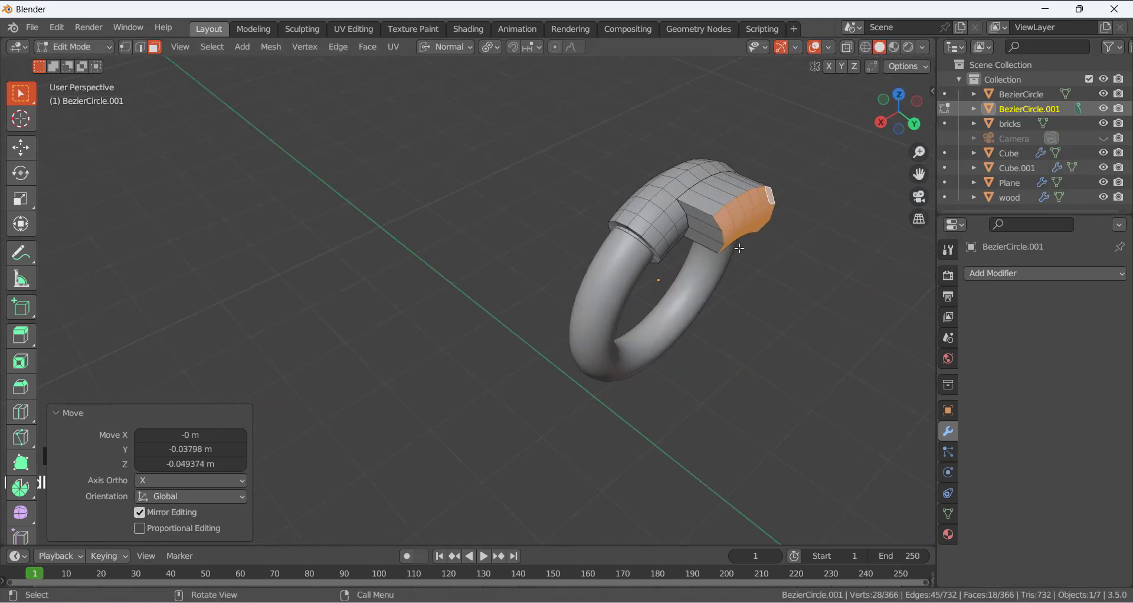
pyautogui.press('s')
pyautogui.press('y')
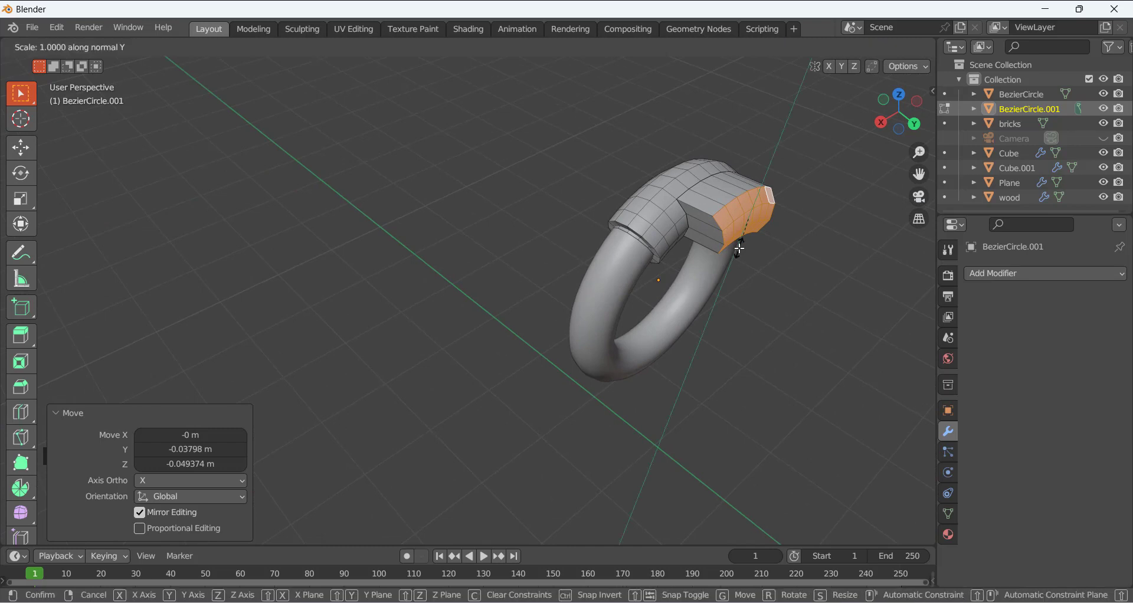
pyautogui.press('Escape')
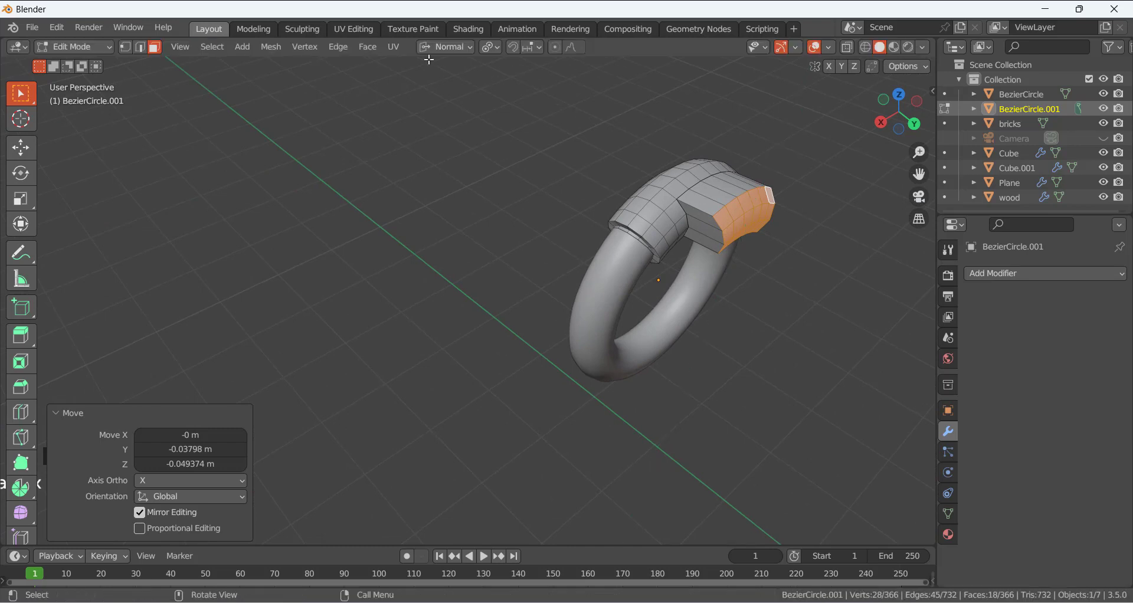
# Set the transform orientation to Global and flatten the extruded end faces by scaling them to 0 along Y.
pyautogui.click(444, 47)
pyautogui.click(444, 90)
pyautogui.press('s')
pyautogui.press('y')
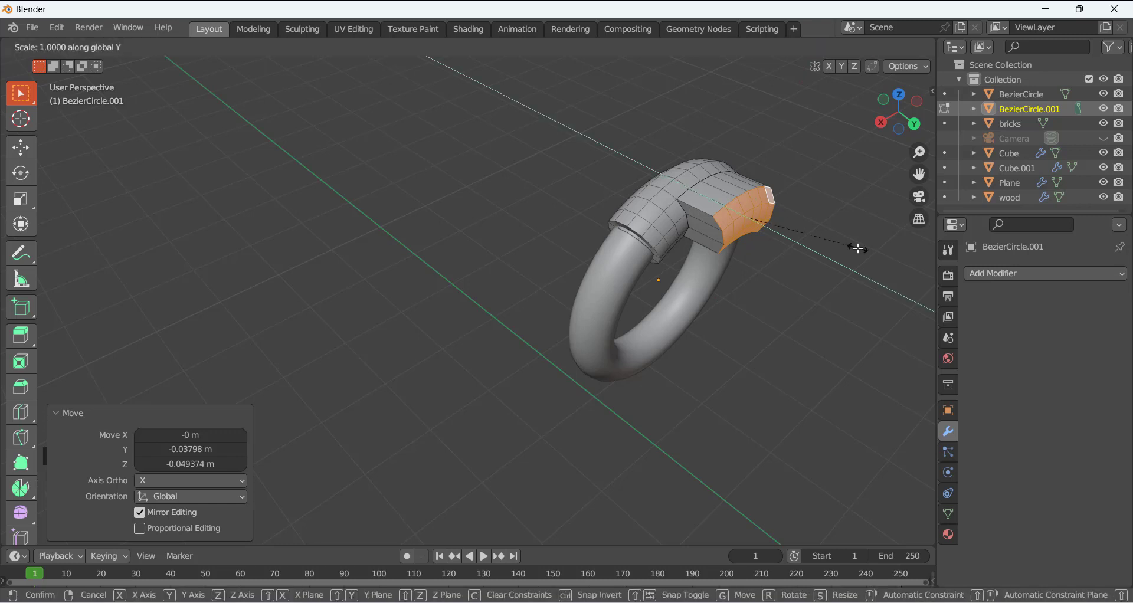
pyautogui.press('0')
pyautogui.press('Return')
pyautogui.scroll(6, 723, 316)
pyautogui.scroll(-5, 551, 239)
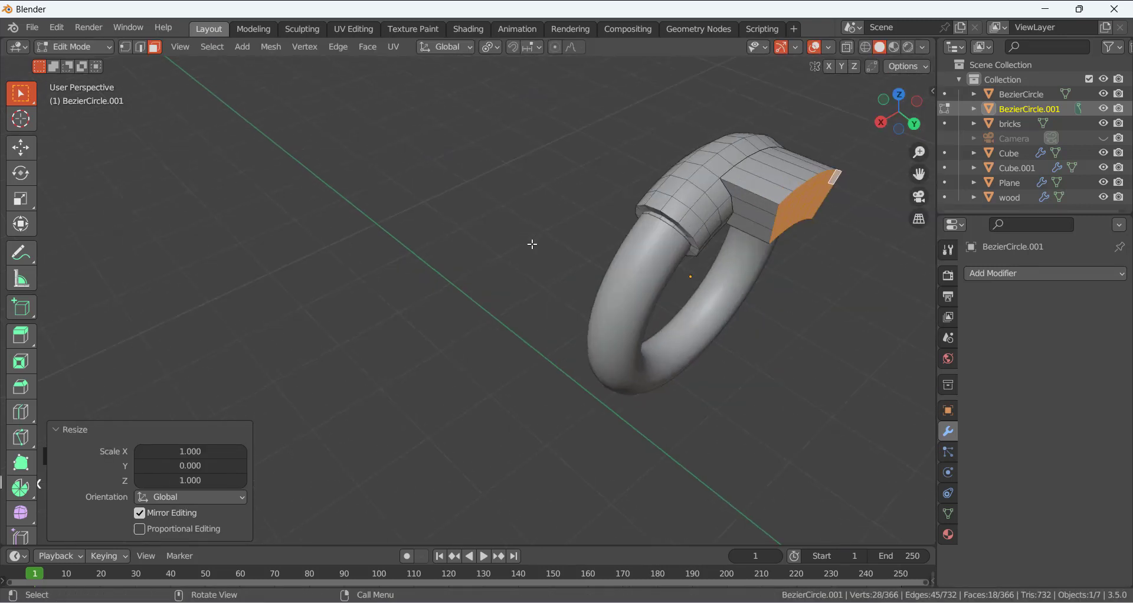
# Deselect the sleeve's faces, return to Object Mode and deselect the sleeve.
pyautogui.moveTo(532, 244); pyautogui.dragTo(473, 180, button='middle')
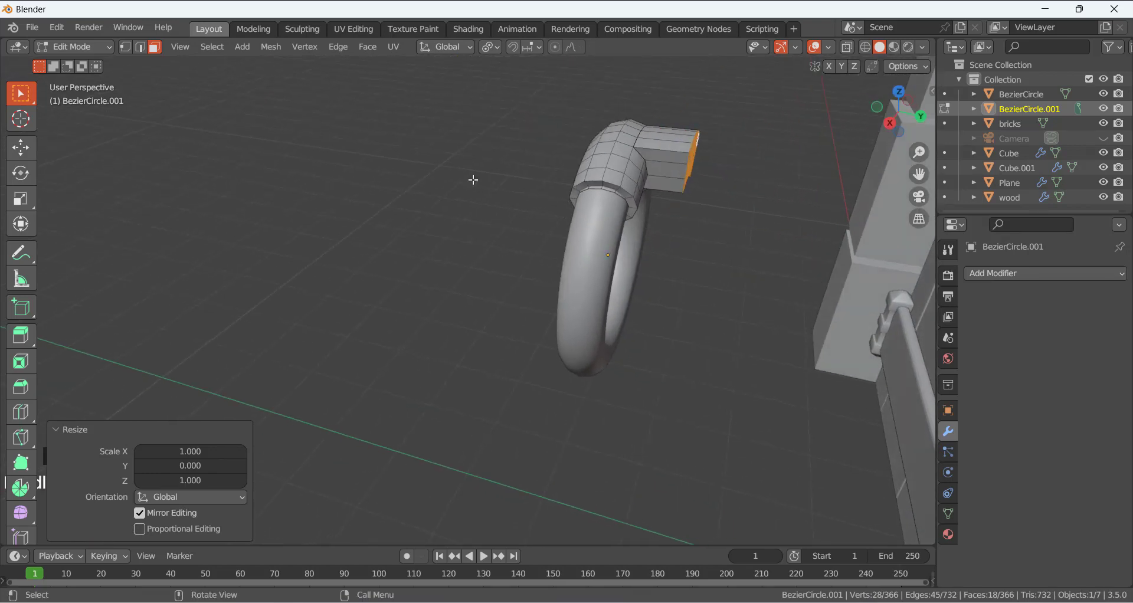
pyautogui.hotkey('alt', 'a')
pyautogui.scroll(-2, 469, 236)
pyautogui.moveTo(505, 233); pyautogui.dragTo(796, 224, button='middle')
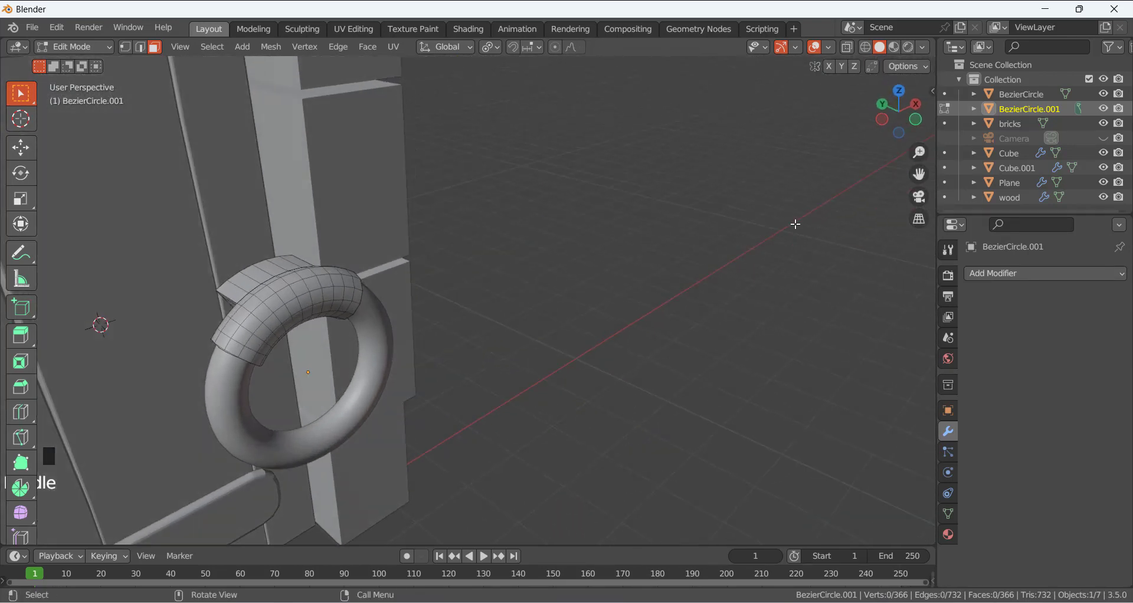
pyautogui.click(65, 47)
pyautogui.click(74, 61)
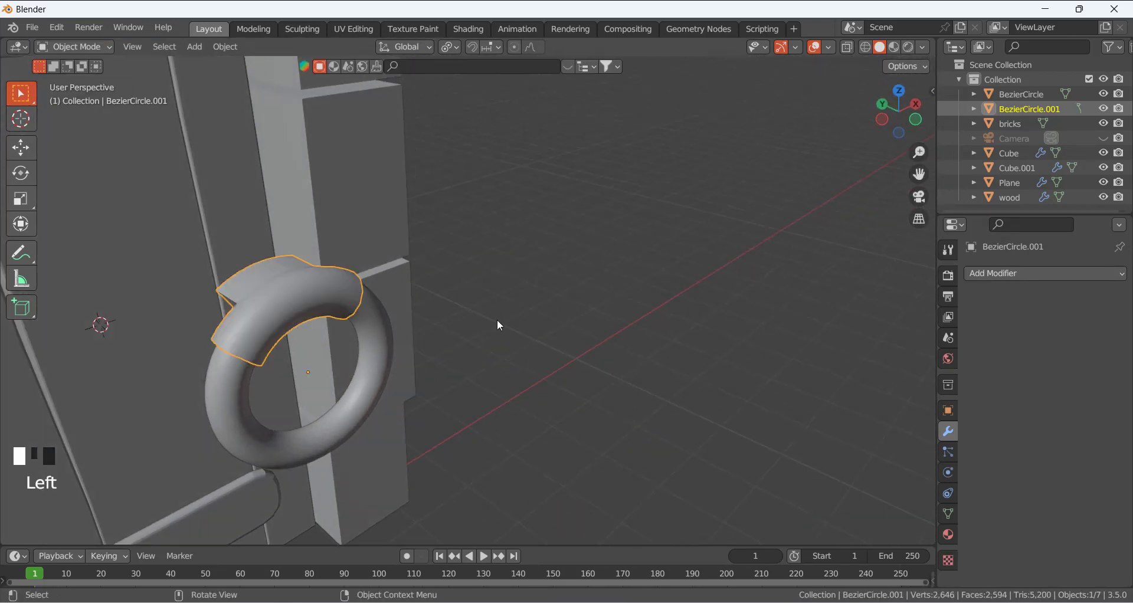
pyautogui.moveTo(497, 320); pyautogui.dragTo(324, 367, button='middle')
pyautogui.click(325, 366)
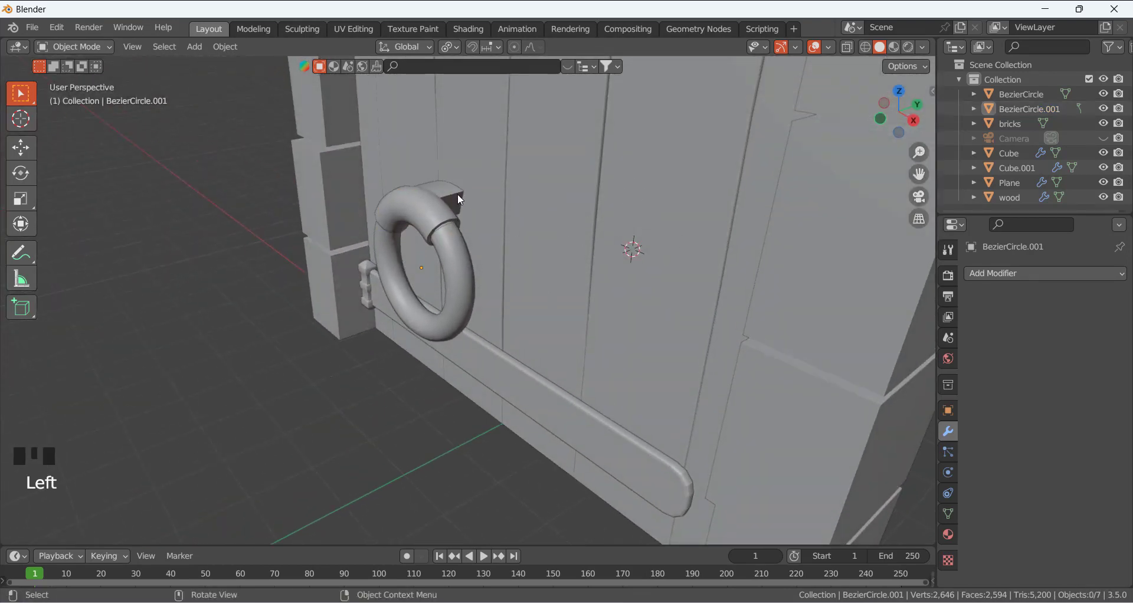
# Add a cylinder mesh and rotate it 90° about the X axis so its cap faces outward from the door.
pyautogui.hotkey('shift', 'a')
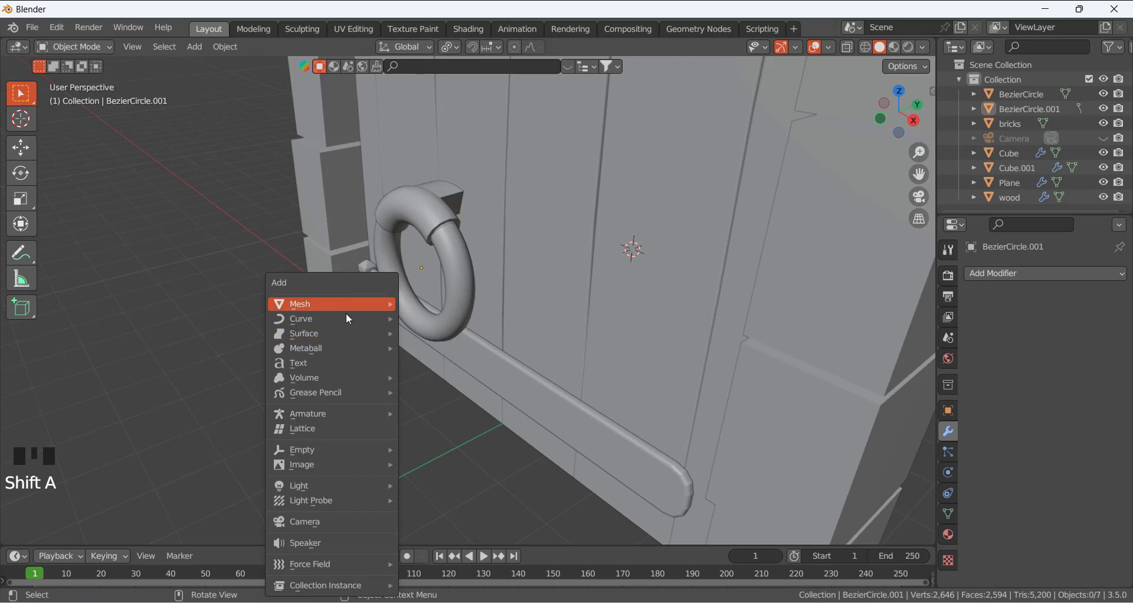
pyautogui.moveTo(342, 299)
pyautogui.click(461, 377)
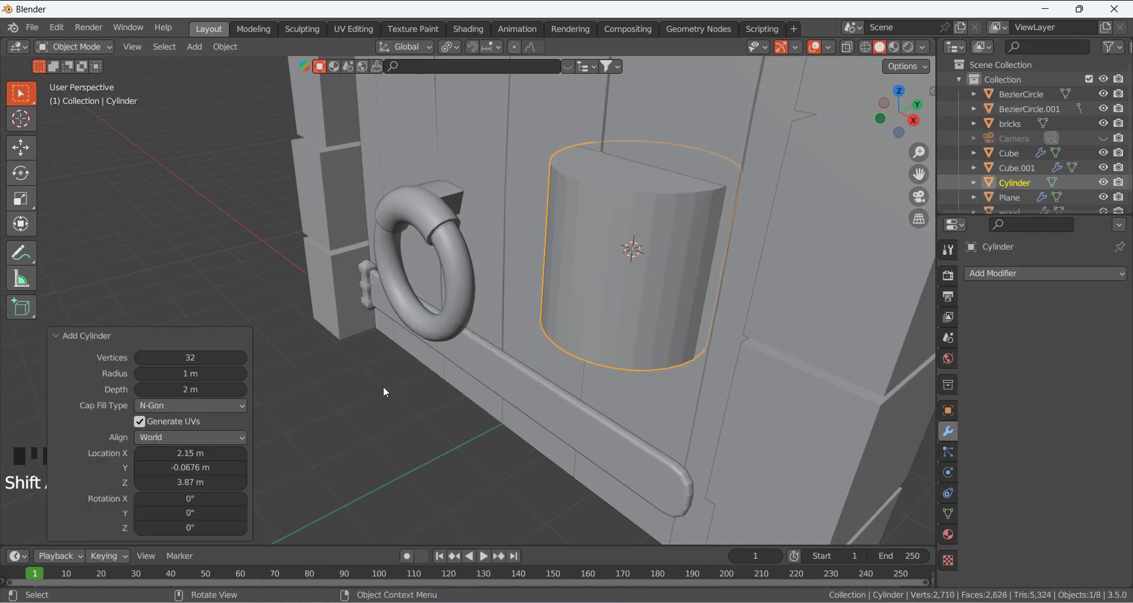
pyautogui.moveTo(384, 388); pyautogui.dragTo(432, 397, button='middle')
pyautogui.press('r')
pyautogui.press('x')
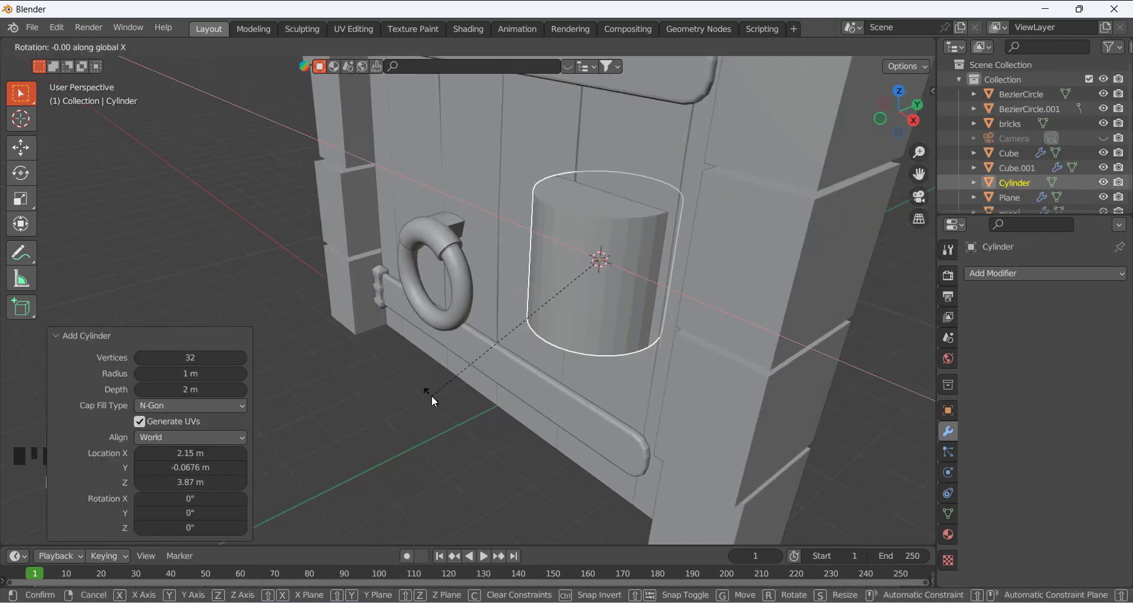
pyautogui.press('9')
pyautogui.press('0')
pyautogui.press('Return')
# Scale the cylinder along Y into a thin disc and scale the disc uniformly to about 0.683.
pyautogui.press('s')
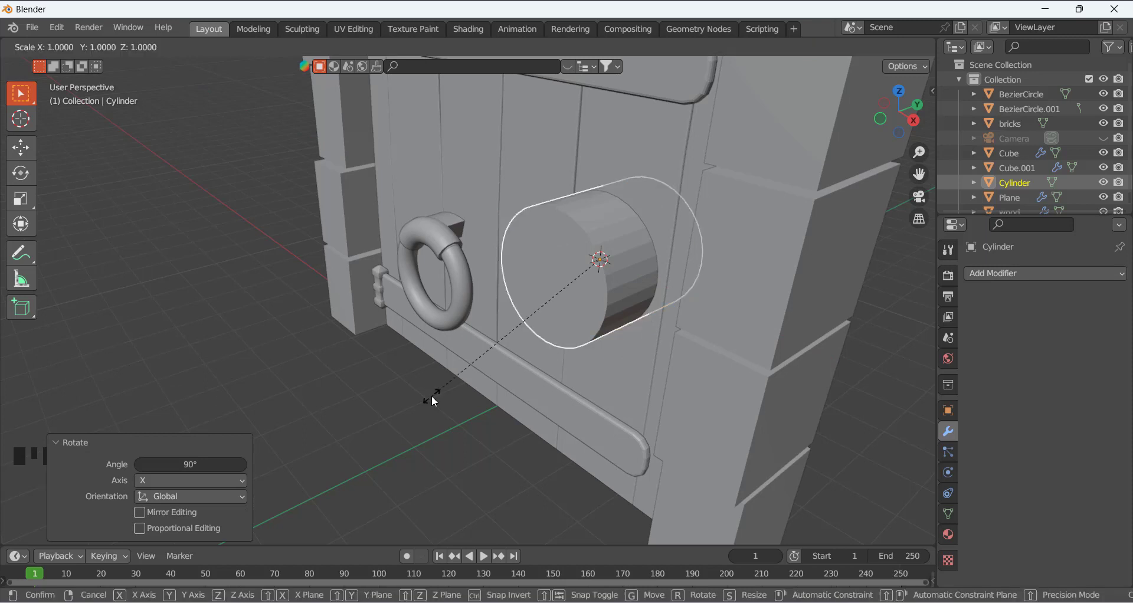
pyautogui.press('y')
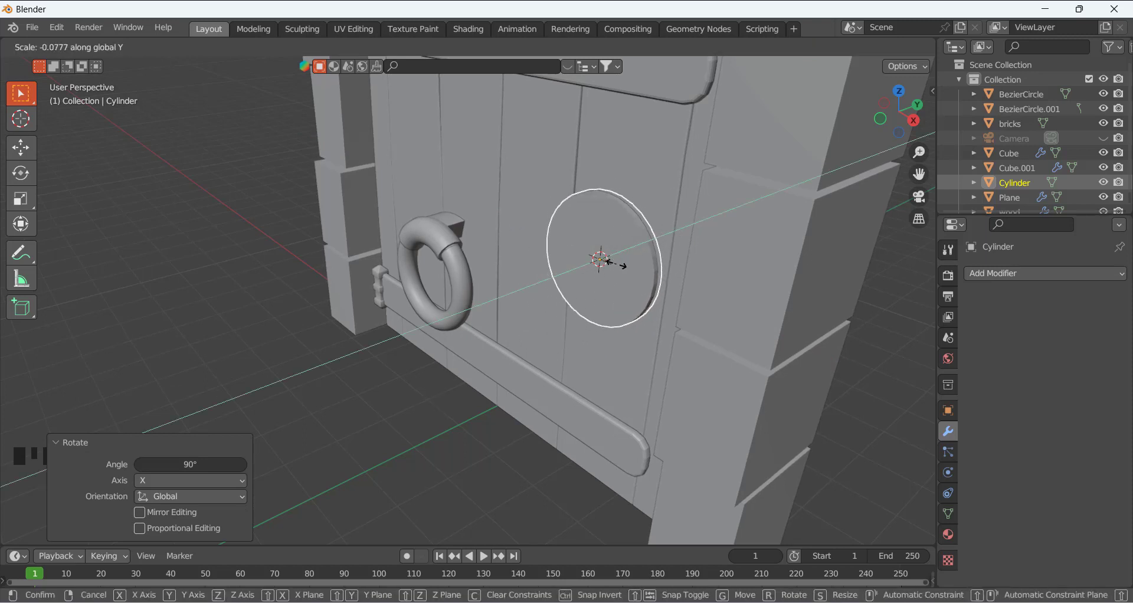
pyautogui.click(615, 263)
pyautogui.click(505, 418)
pyautogui.moveTo(505, 418); pyautogui.dragTo(591, 298, button='middle')
pyautogui.click(410, 233)
pyautogui.press('s')
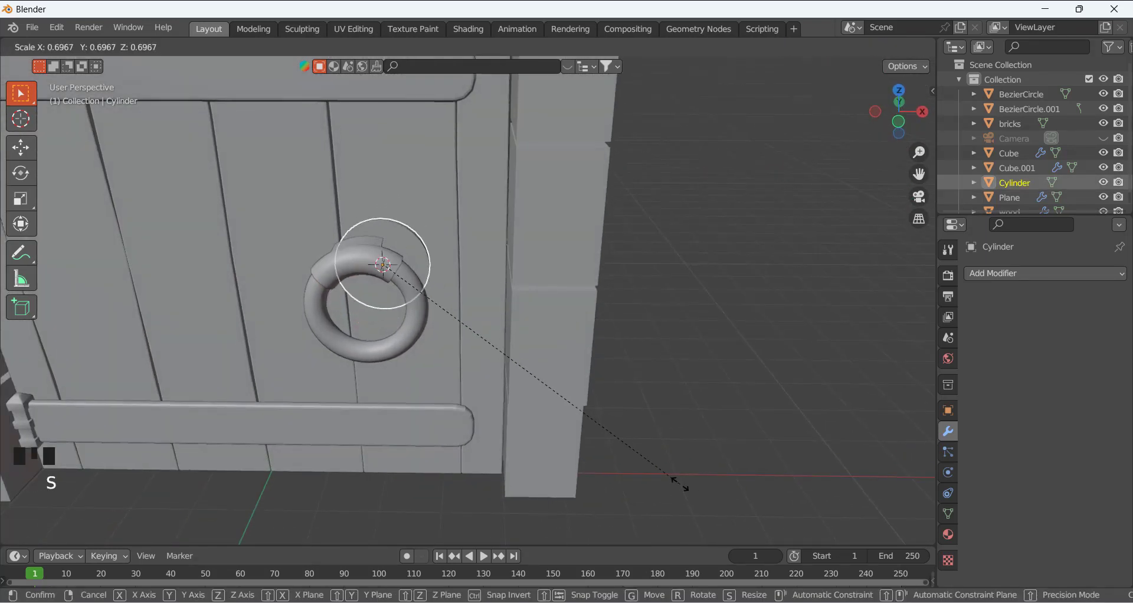
pyautogui.click(679, 481)
# In the front view, move the disc about 0.32 m in X and 0.80 m in Z to centre it behind the ring handle.
pyautogui.moveTo(293, 258); pyautogui.dragTo(412, 323, button='middle')
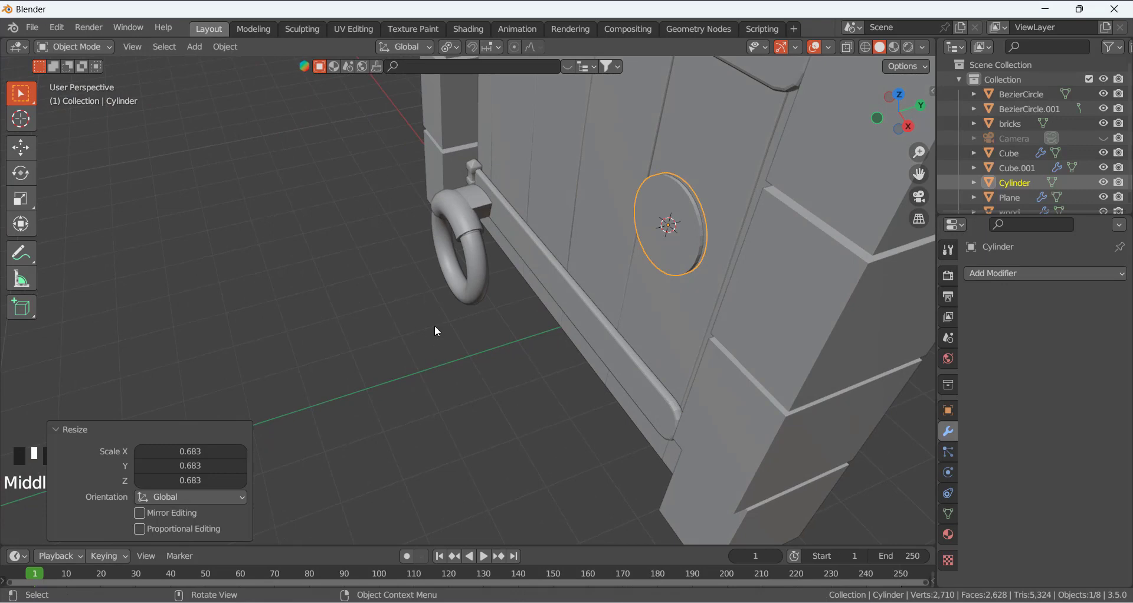
pyautogui.press('KP_1')
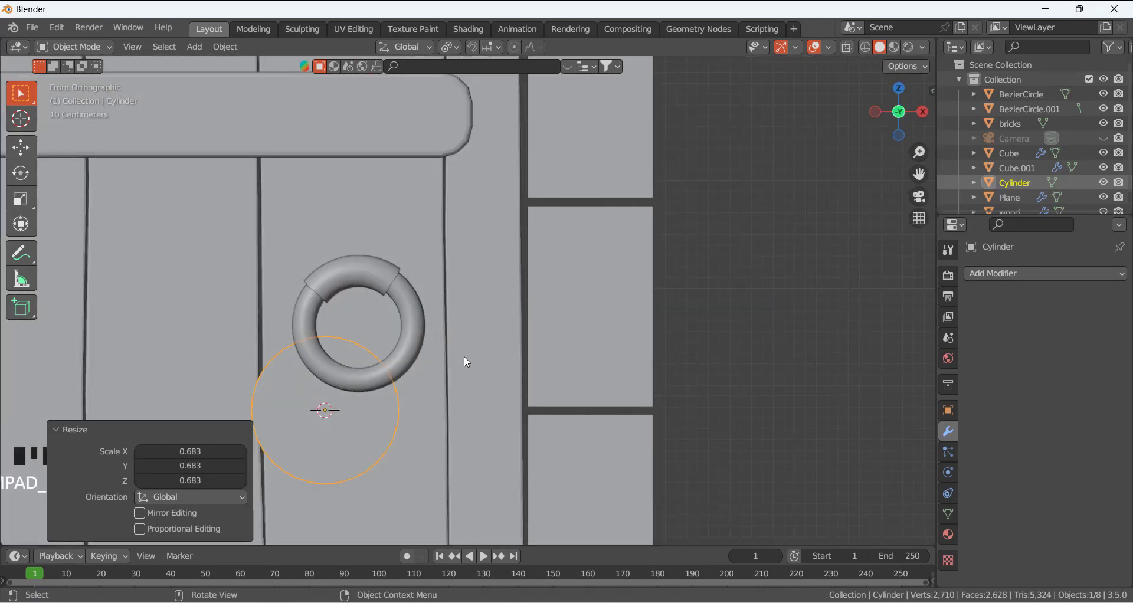
pyautogui.press('g')
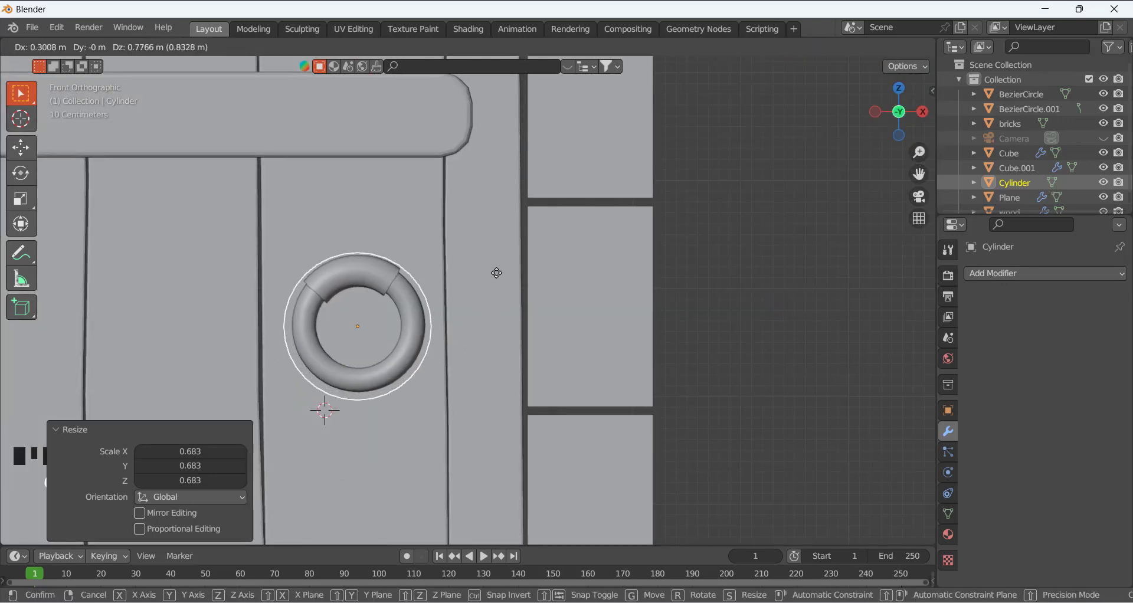
pyautogui.click(499, 270)
pyautogui.moveTo(405, 299); pyautogui.dragTo(557, 249, button='middle')
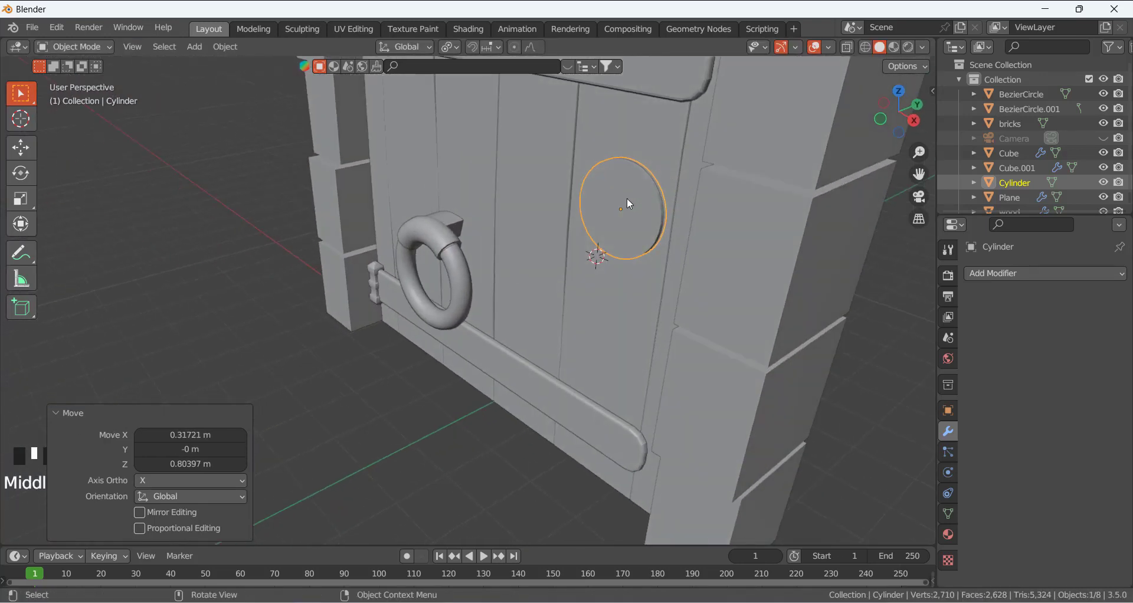
# Thicken the backplate disc along the Y axis to more than twice its current depth.
pyautogui.press('s')
pyautogui.press('y')
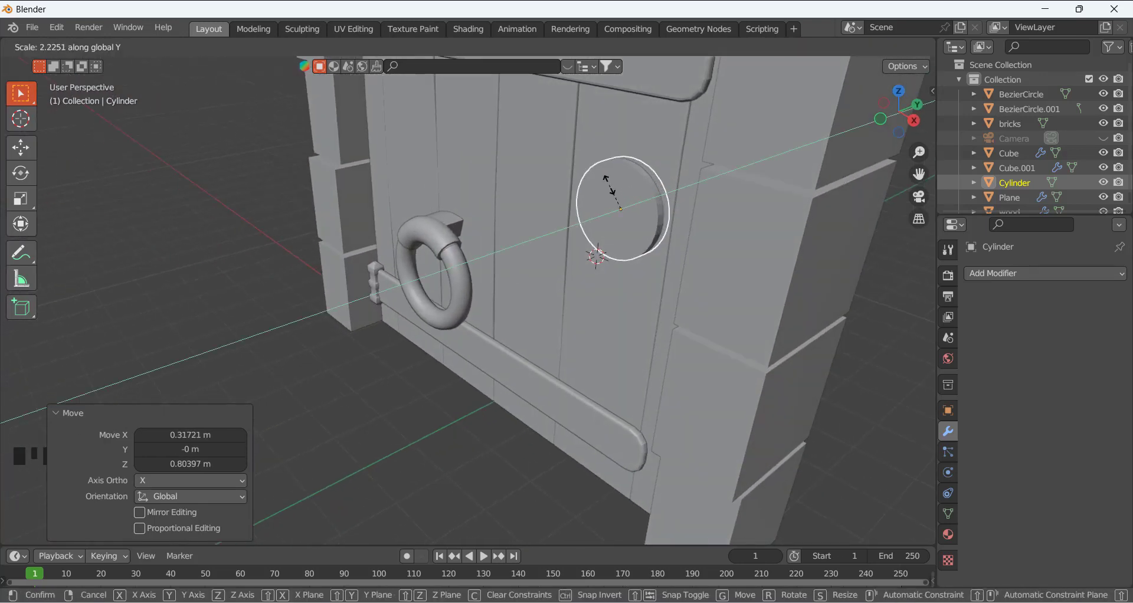
pyautogui.click(607, 170)
pyautogui.click(529, 385)
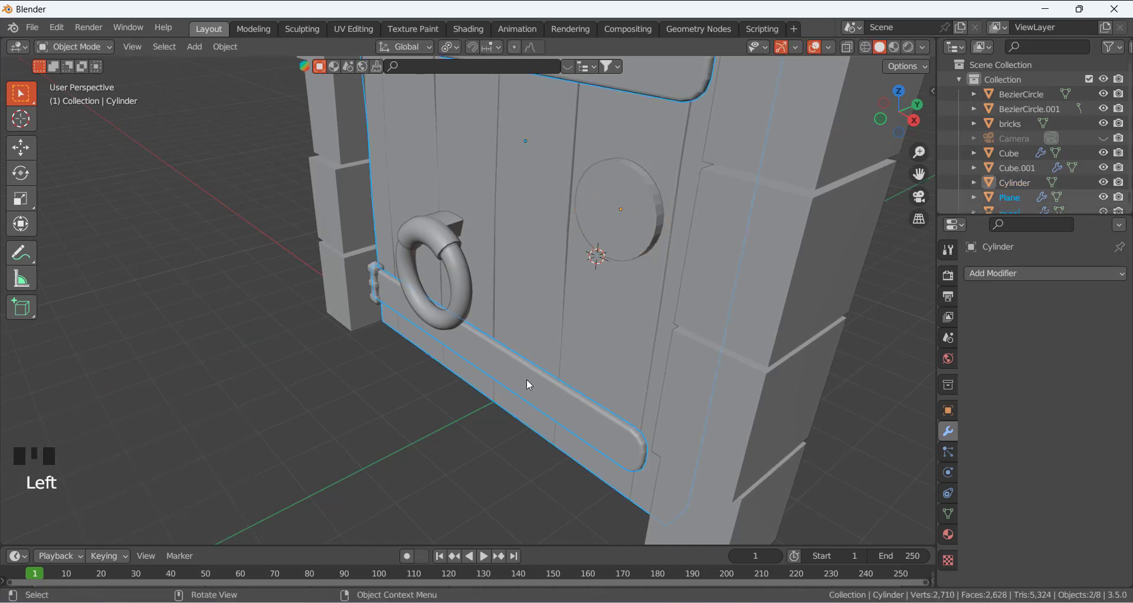
# Select the ring handle together with its sleeve and move both along Y up against the backplate disc, leaving everything deselected.
pyautogui.click(621, 181)
pyautogui.click(456, 246)
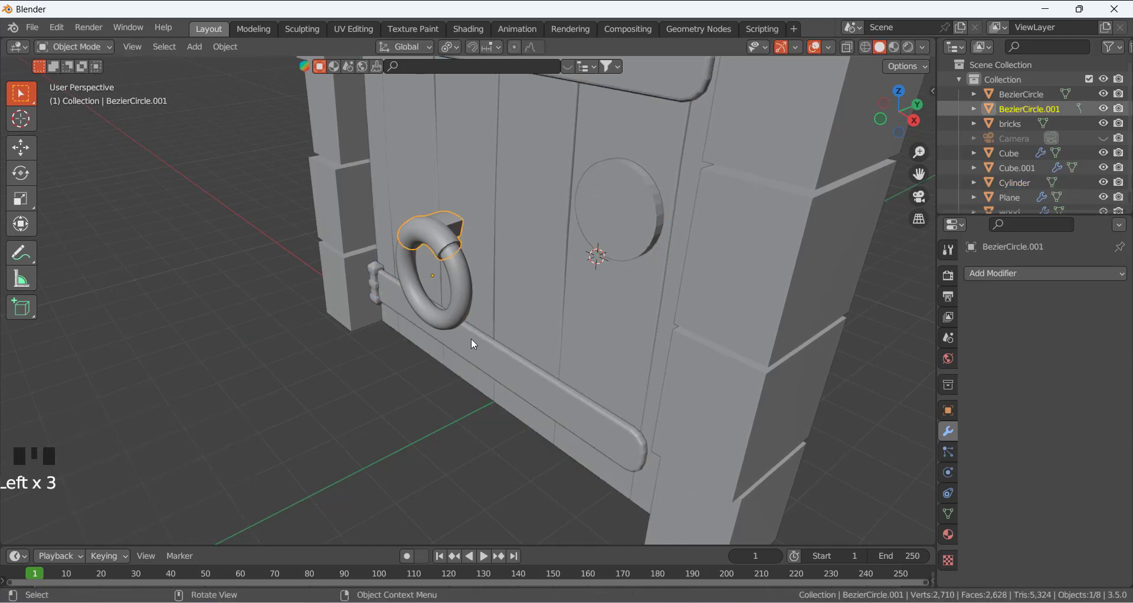
pyautogui.press('g')
pyautogui.press('y')
pyautogui.rightClick(594, 306)
pyautogui.keyDown('shift'); pyautogui.click(458, 260); pyautogui.keyUp('shift')
pyautogui.press('g')
pyautogui.press('y')
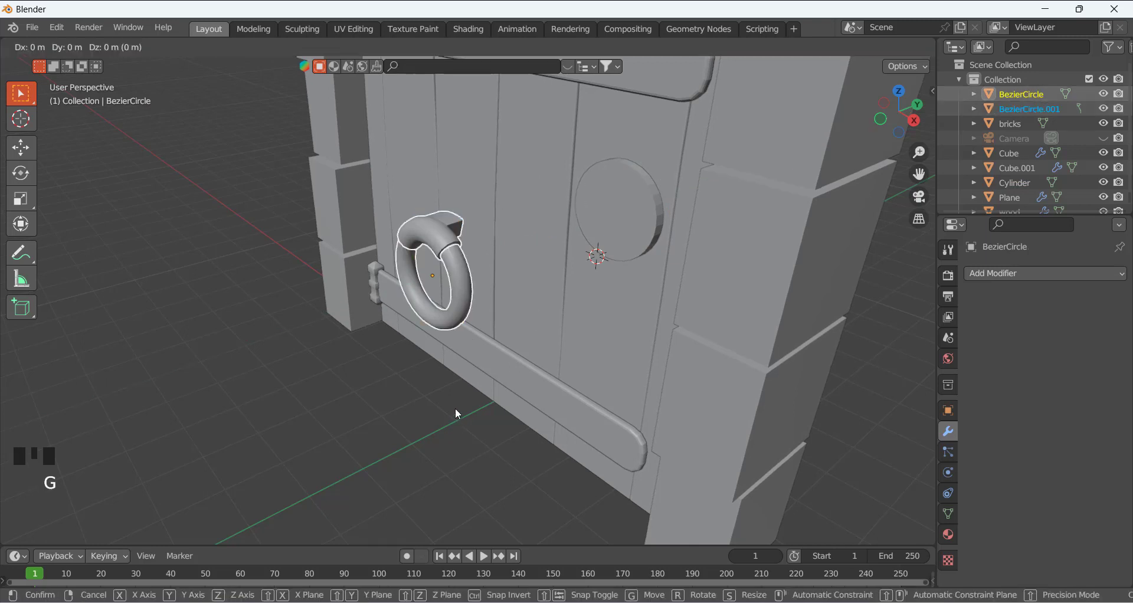
pyautogui.click(631, 366)
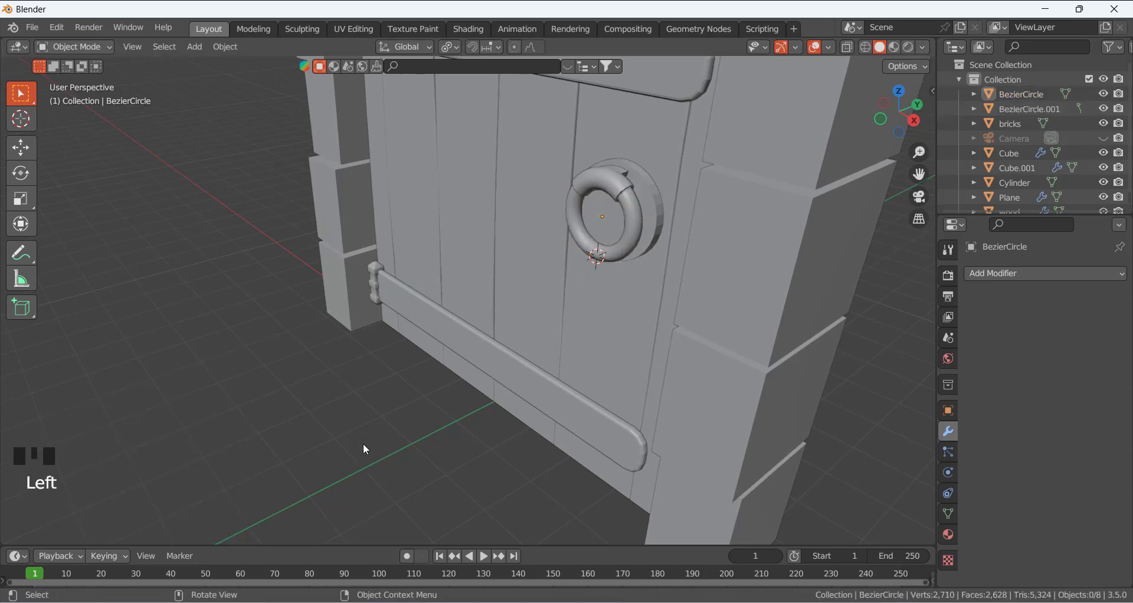
pyautogui.moveTo(364, 448); pyautogui.dragTo(197, 331, button='middle')
# Select the backplate disc and scale it uniformly by about 1.073.
pyautogui.click(198, 331)
pyautogui.click(634, 223)
pyautogui.click(642, 226)
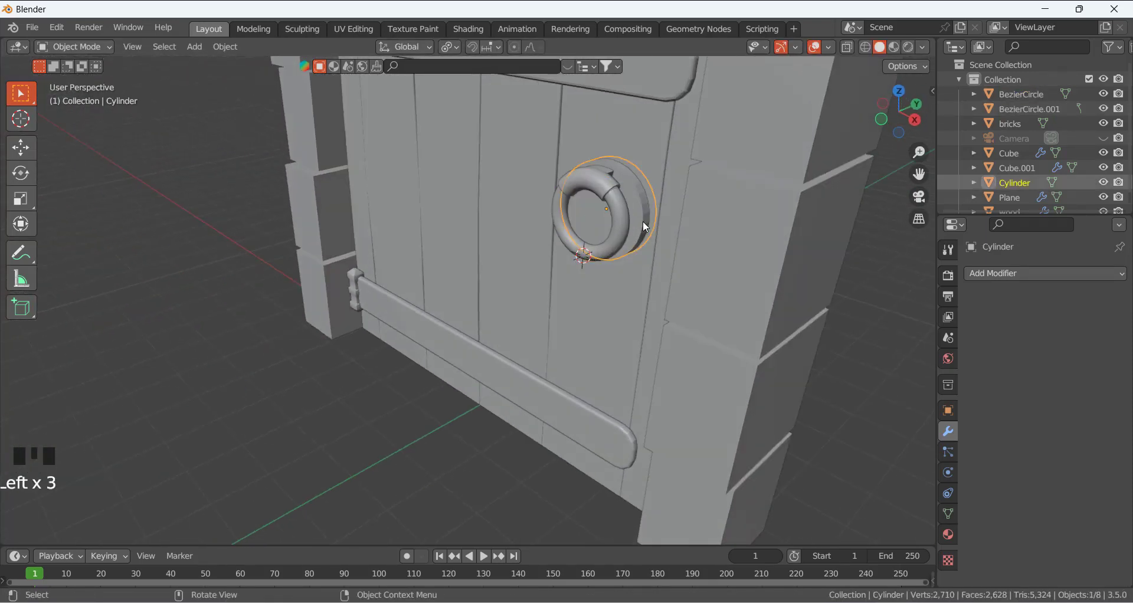
pyautogui.press('s')
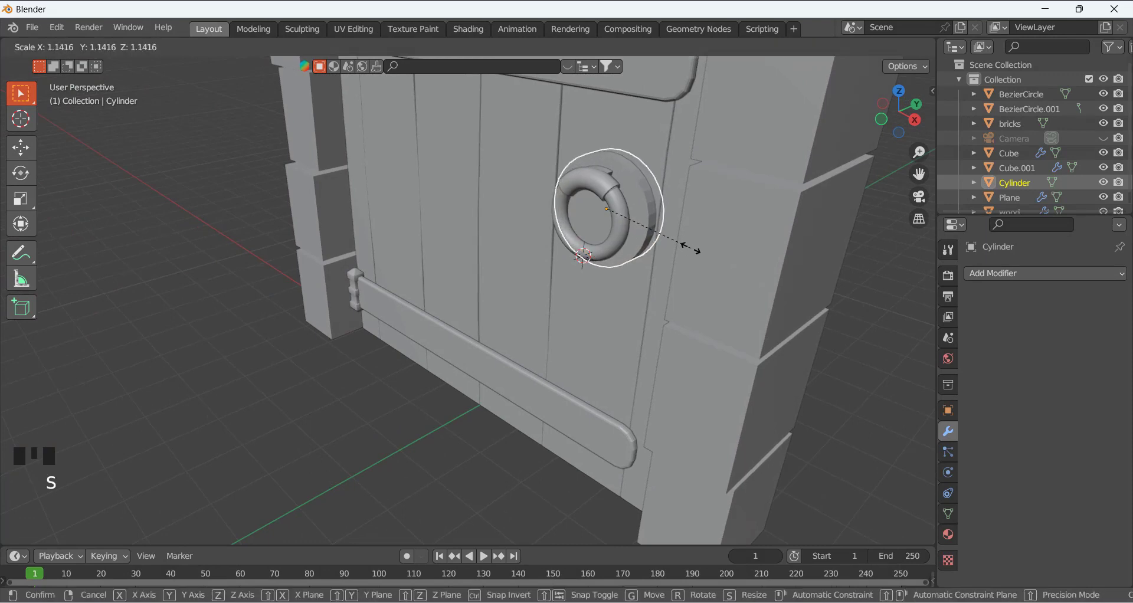
pyautogui.click(679, 246)
# Move the disc about 0.134 m along Y into the door and pull it slightly back out toward the ring.
pyautogui.moveTo(403, 297); pyautogui.dragTo(654, 267, button='middle')
pyautogui.press('g')
pyautogui.press('y')
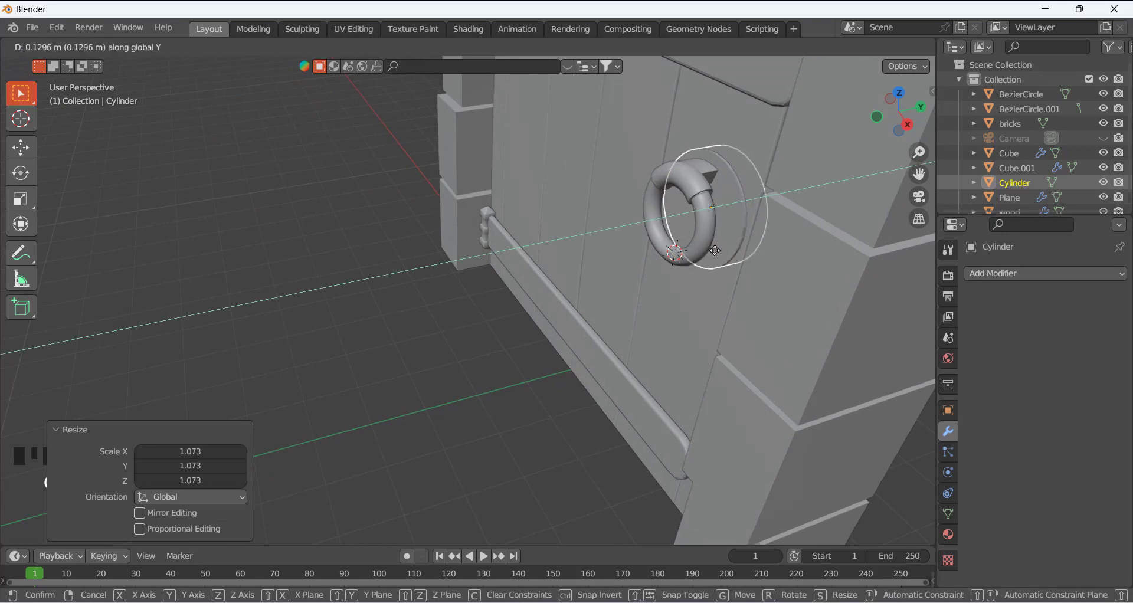
pyautogui.click(715, 254)
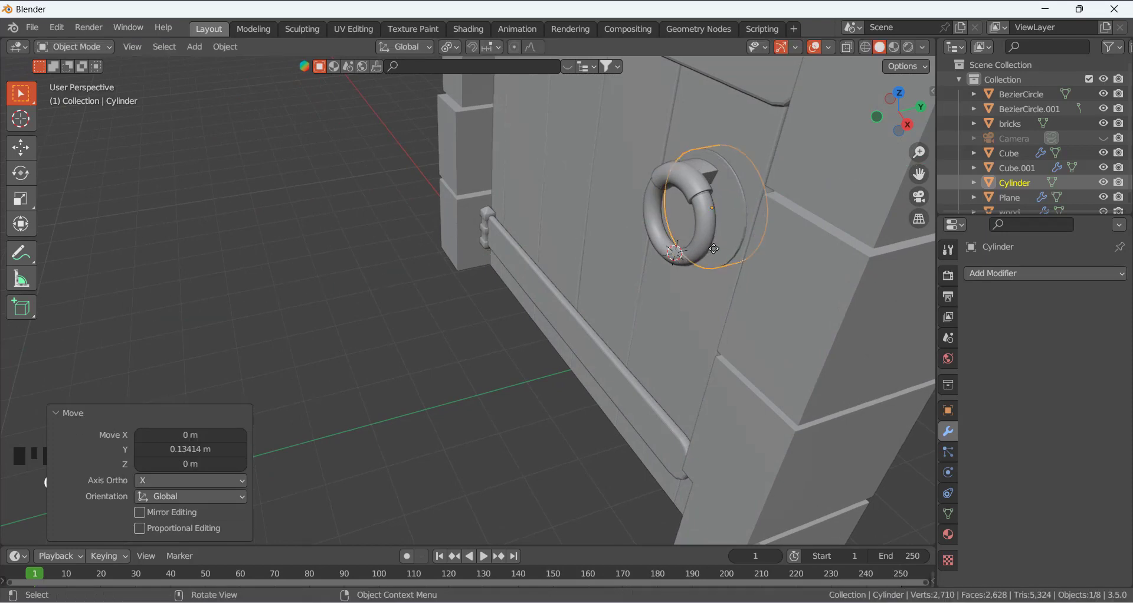
pyautogui.press('g')
pyautogui.press('y')
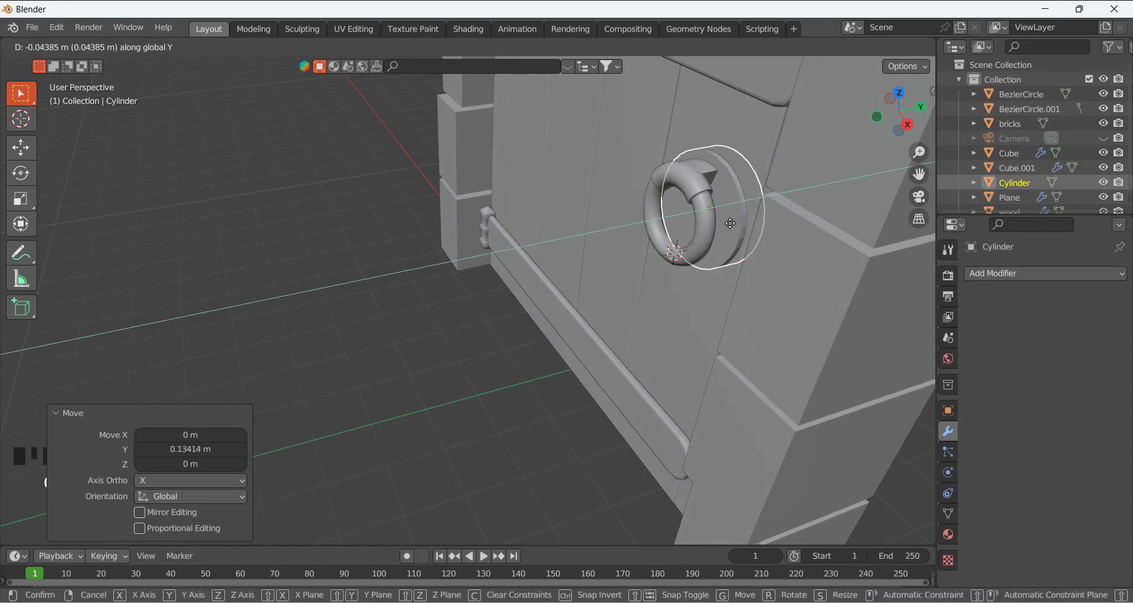
pyautogui.click(708, 211)
# Select the ring and its sleeve, nudge both slightly along Y against the backplate, and deselect them.
pyautogui.click(705, 208)
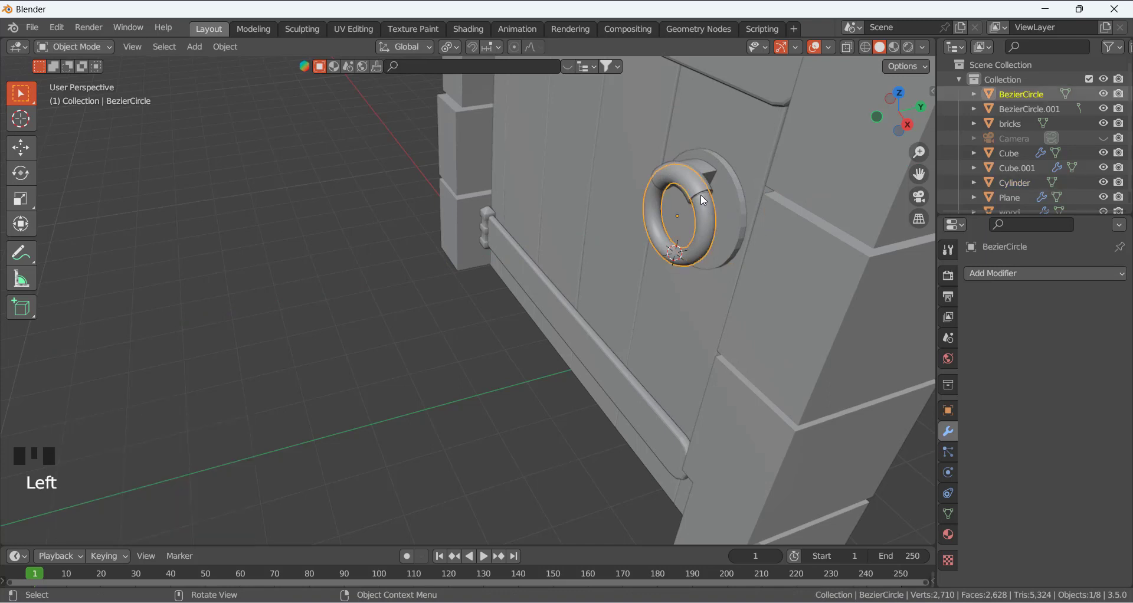
pyautogui.keyDown('shift'); pyautogui.click(708, 168); pyautogui.keyUp('shift')
pyautogui.press('g')
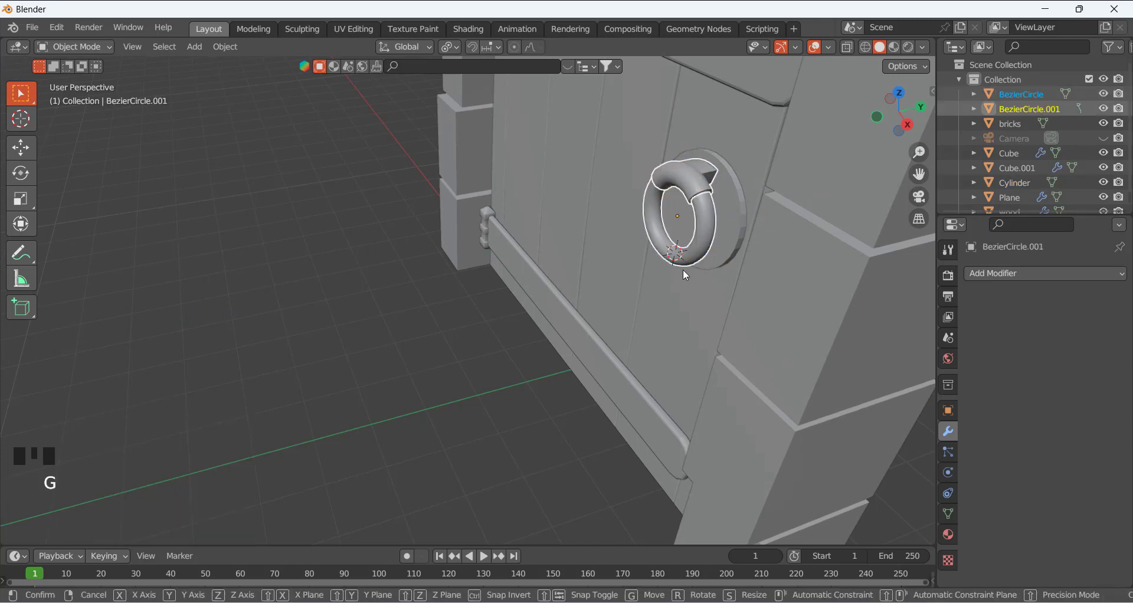
pyautogui.press('y')
pyautogui.click(678, 268)
pyautogui.click(447, 306)
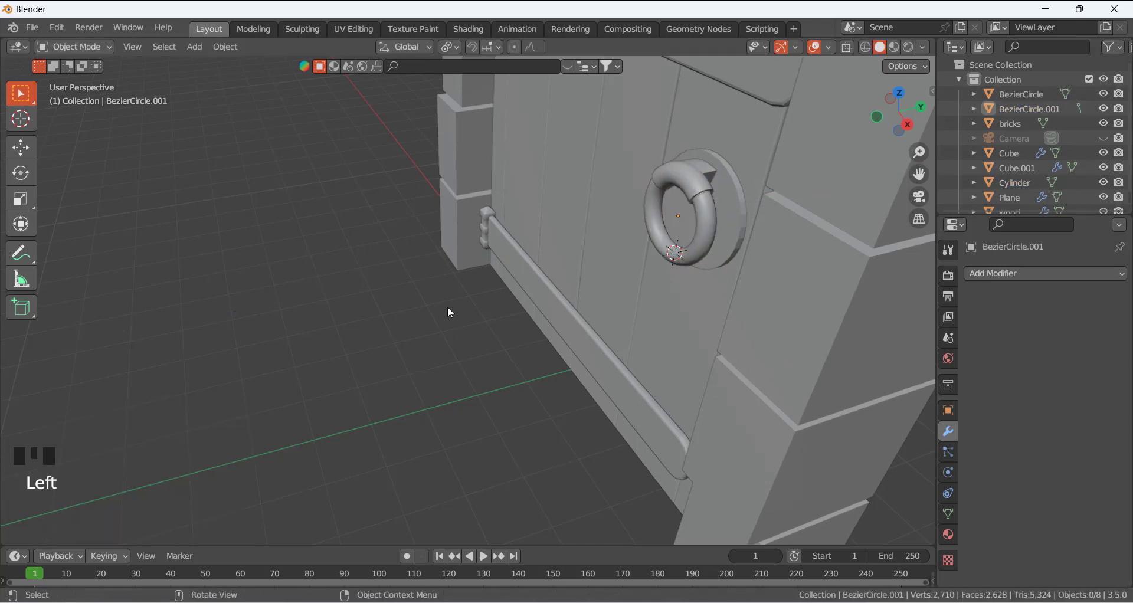
pyautogui.moveTo(447, 307); pyautogui.dragTo(407, 253, button='middle')
pyautogui.scroll(-4, 309, 227)
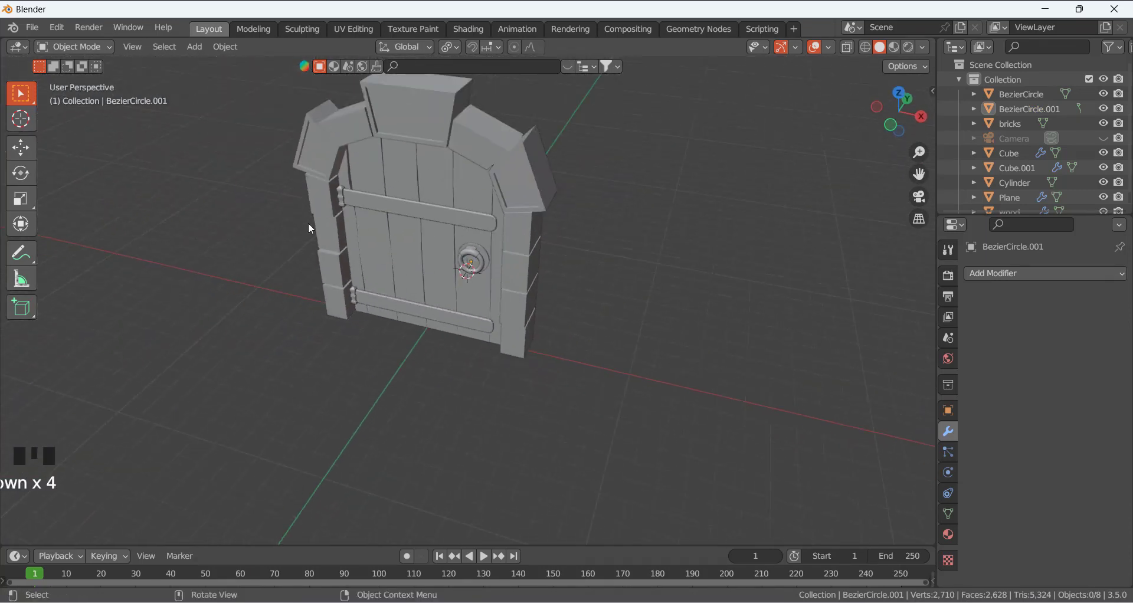
pyautogui.moveTo(309, 228); pyautogui.dragTo(288, 208, button='middle')
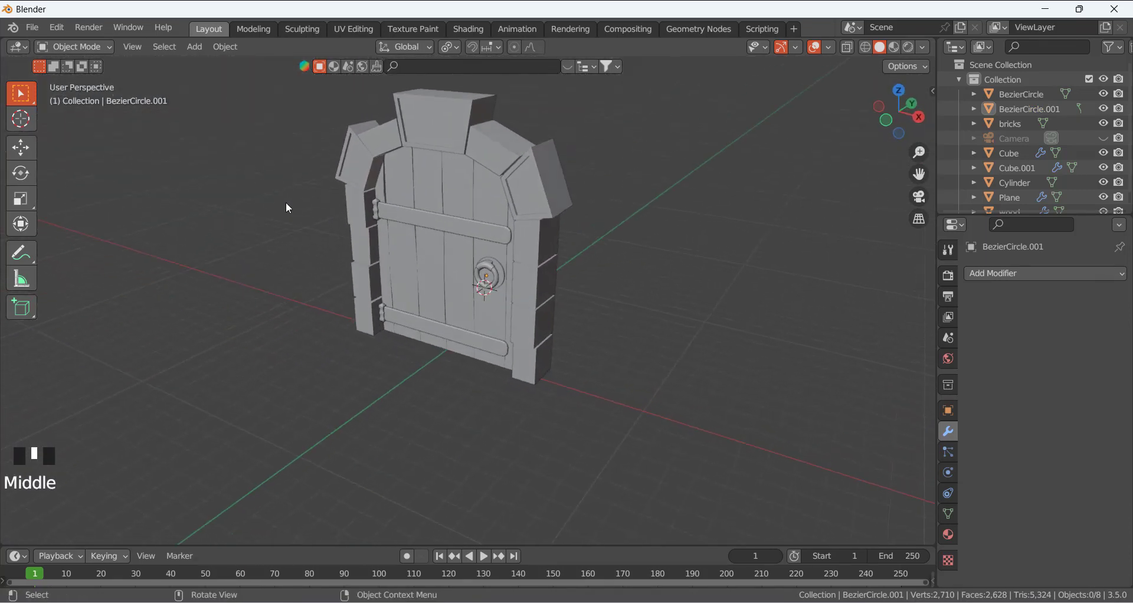